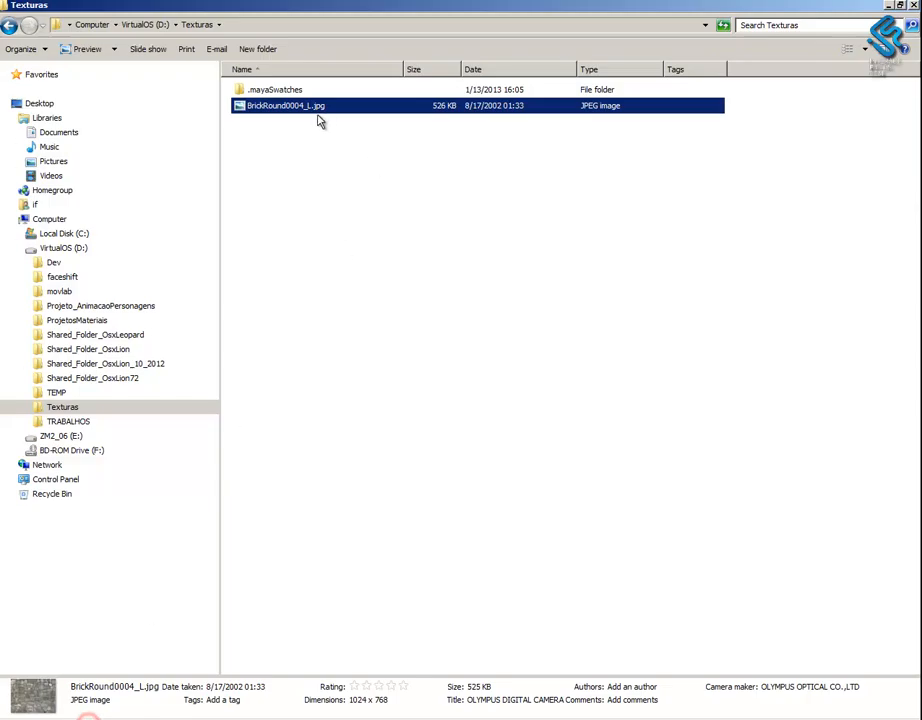
View BrickRound0004_L.jpg from the Texturas folder in the photo viewer, and close it
double_click(292, 106)
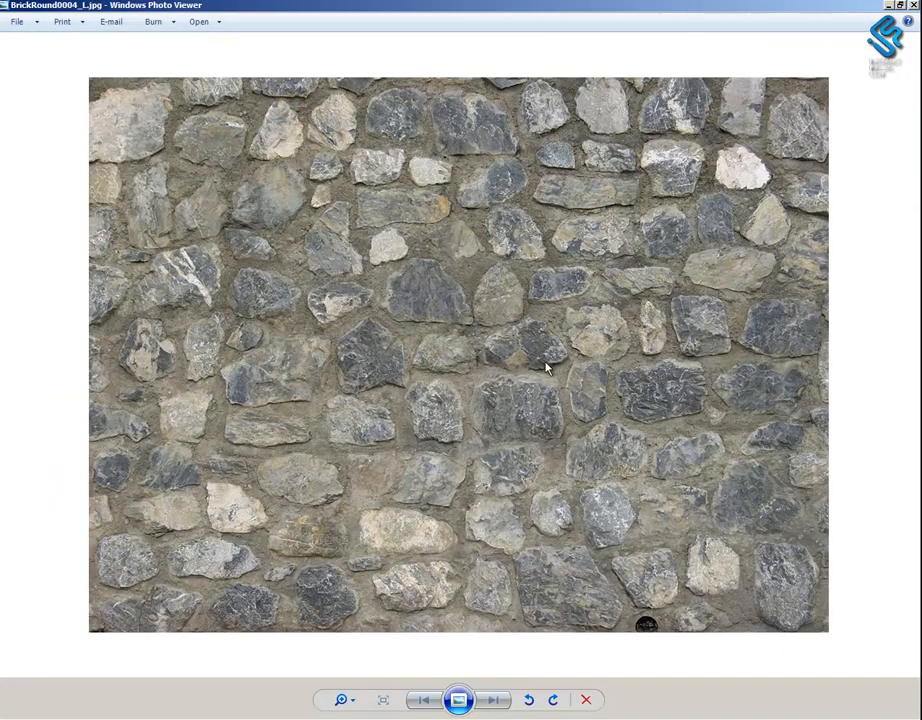
left_click(586, 699)
left_click(534, 305)
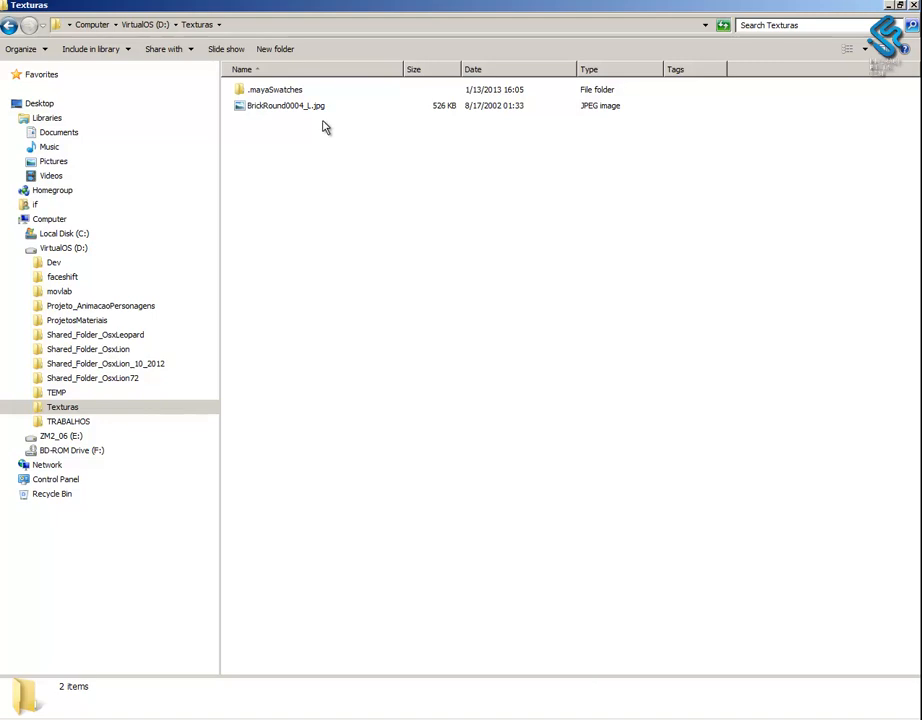
Open BrickRound0004_L.jpg from the Texturas folder in Photoshop
right_click(284, 108)
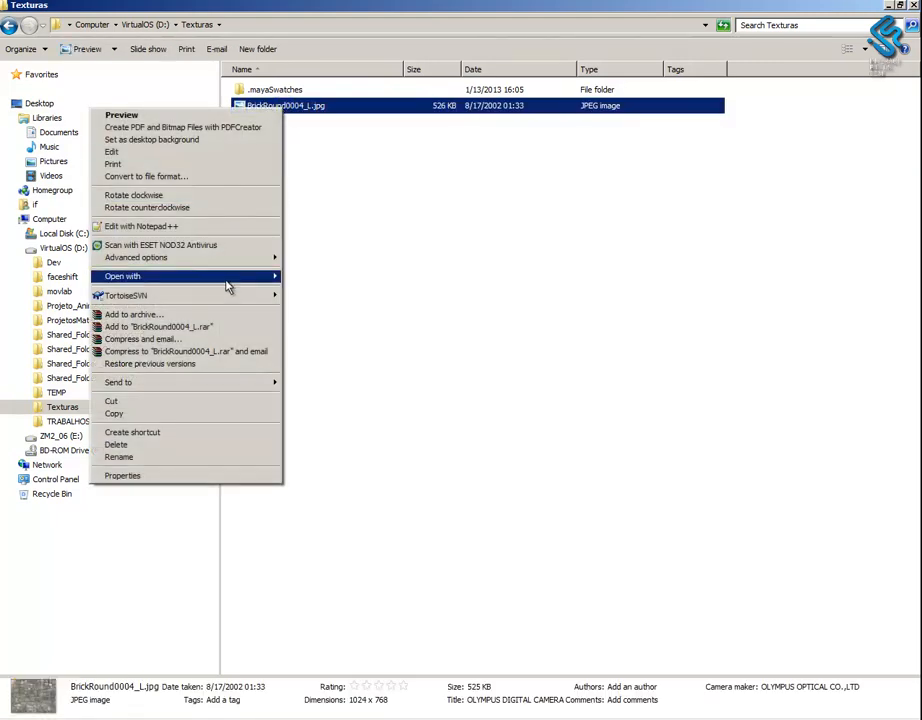
mouse_move(226, 284)
left_click(352, 291)
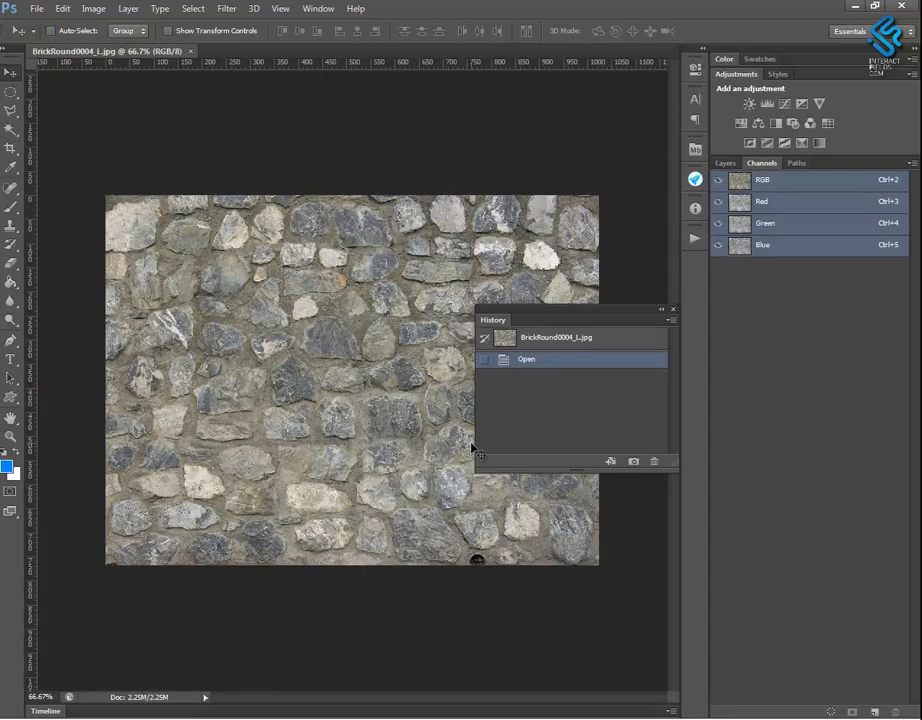
Move the floating History panel away from the middle of the image and convert the locked Background into a regular layer
left_click(726, 163)
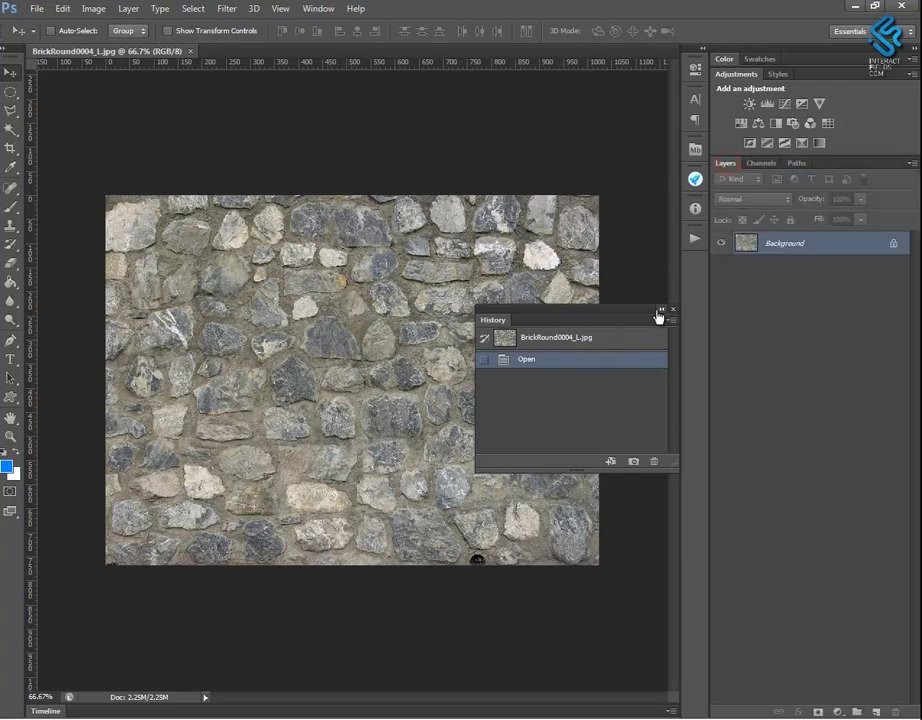
left_click(621, 314)
left_click_drag(617, 316, 587, 546)
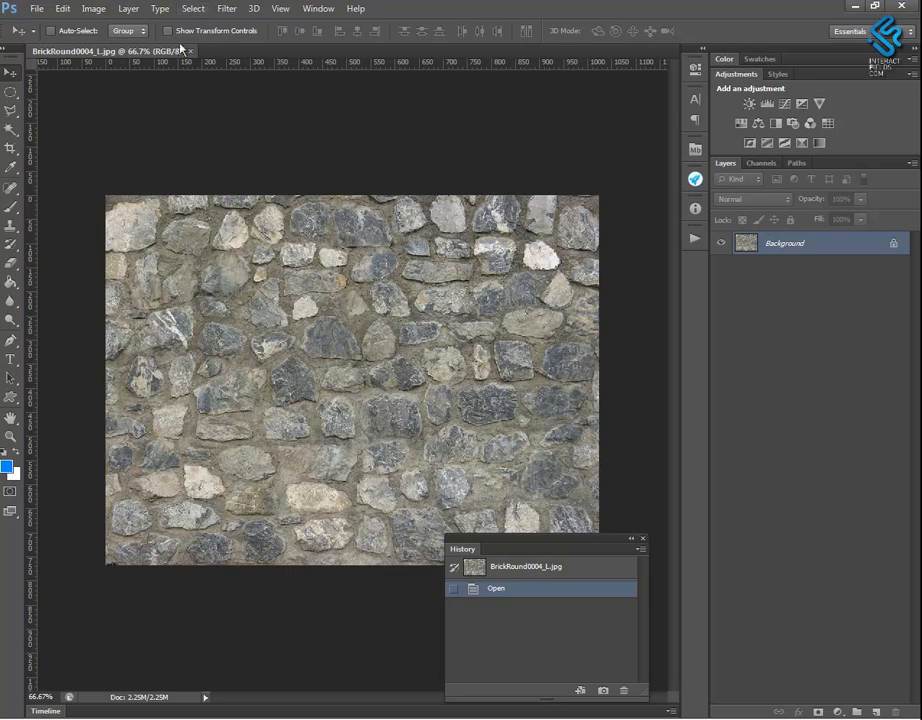
double_click(794, 244)
left_click(624, 329)
Apply a Black & White adjustment with Reds -183%, Yellows -172%, and Greens, Cyans, Blues and Magentas at 300%
left_click(93, 8)
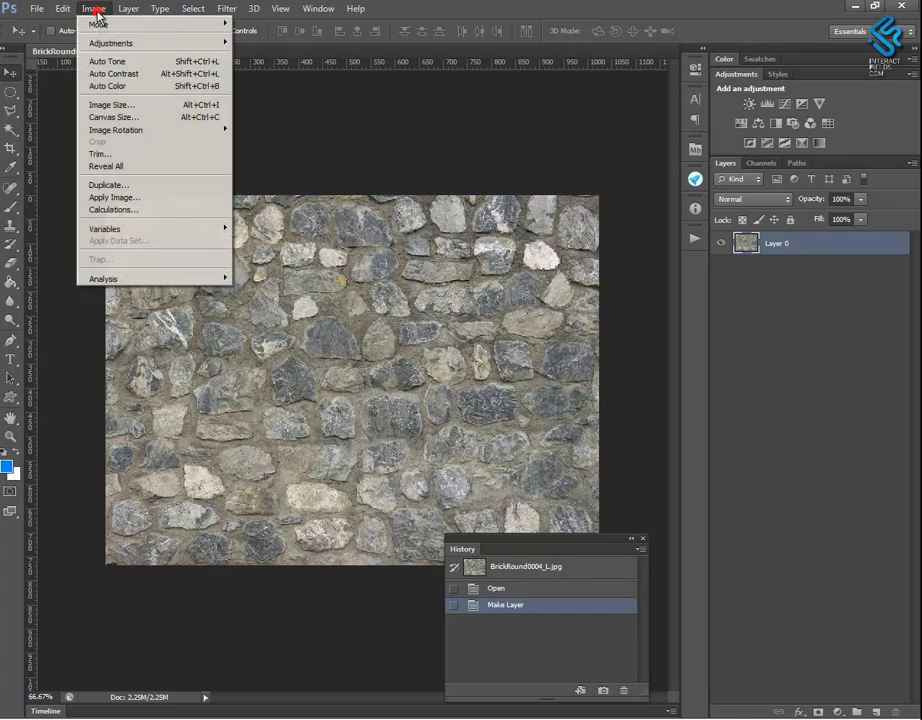
mouse_move(118, 45)
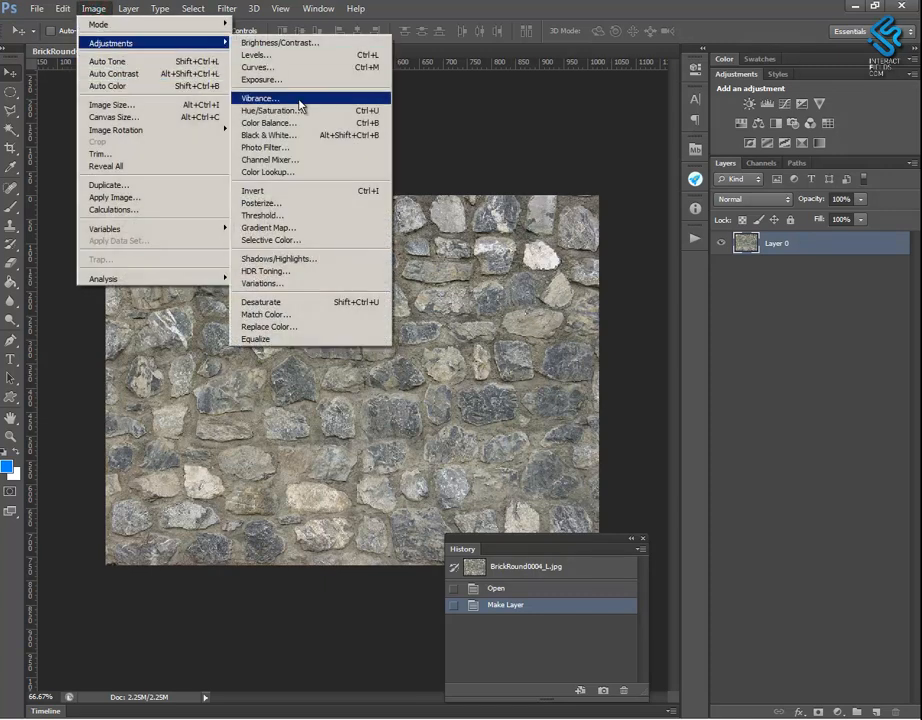
left_click(294, 135)
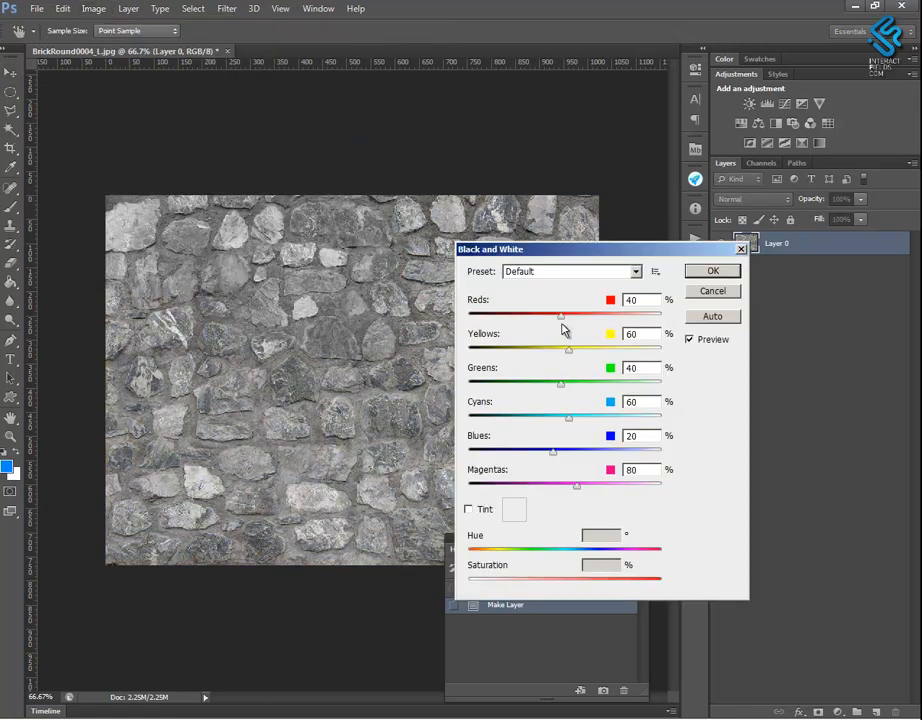
left_click_drag(562, 317, 477, 314)
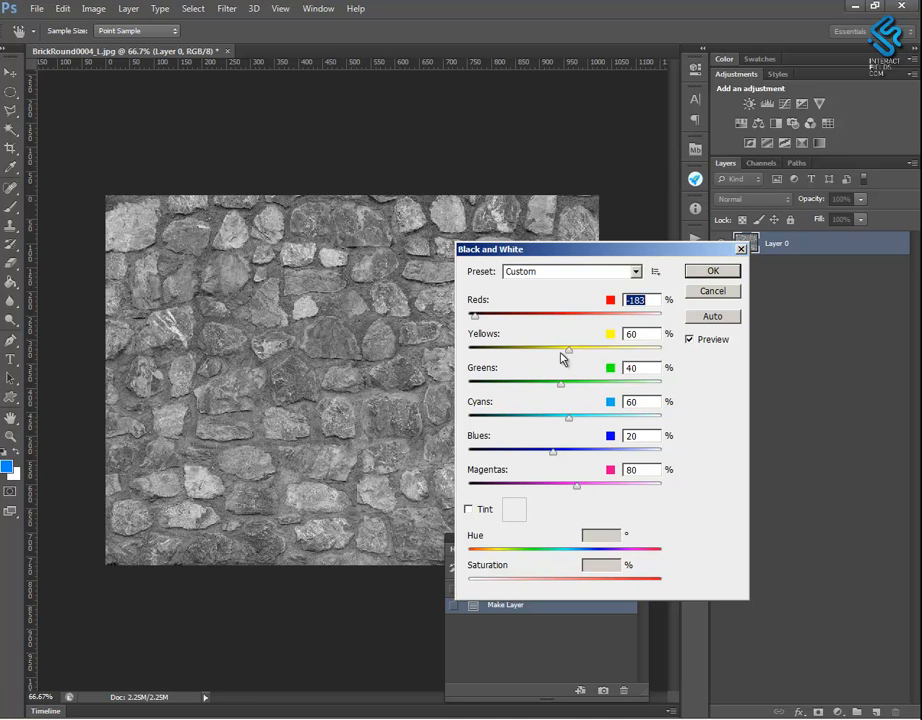
left_click_drag(570, 355, 468, 316)
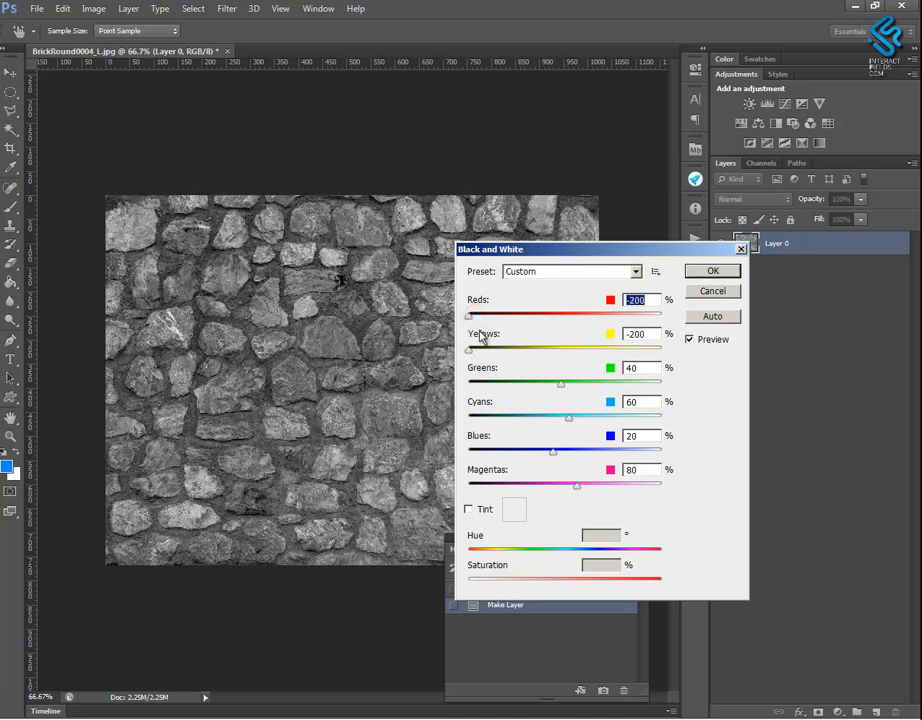
left_click_drag(561, 387, 662, 384)
left_click_drag(570, 421, 680, 427)
left_click_drag(557, 452, 705, 480)
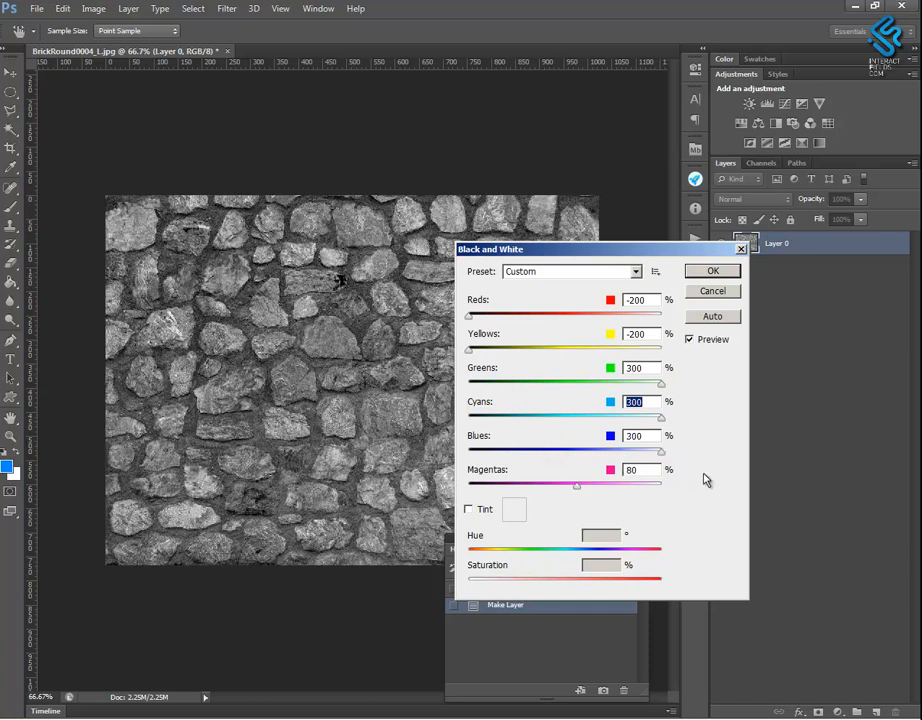
left_click_drag(577, 486, 663, 505)
left_click_drag(480, 324, 480, 354)
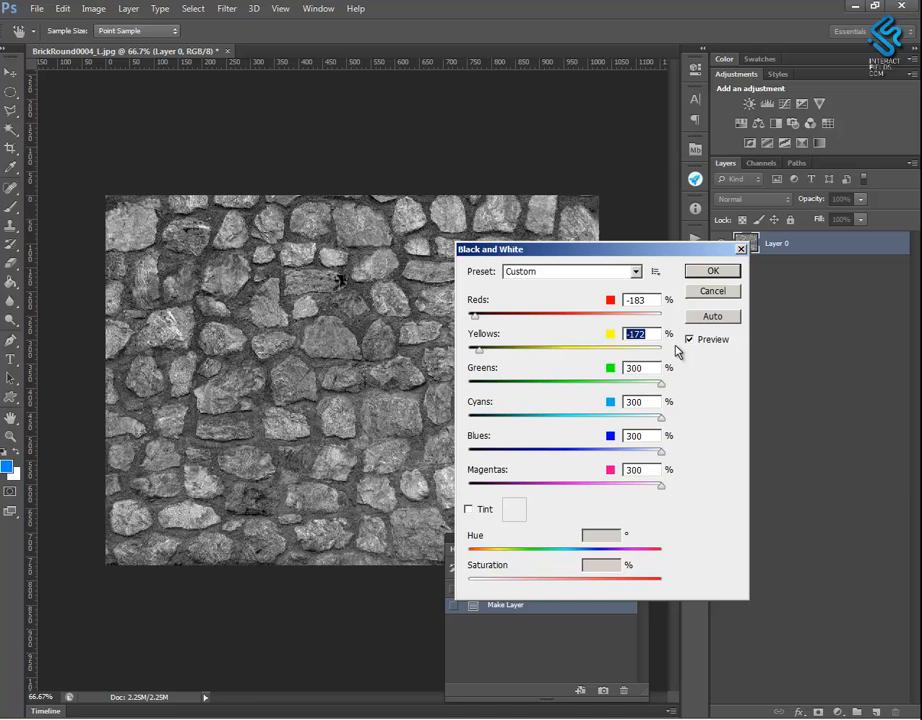
left_click(711, 270)
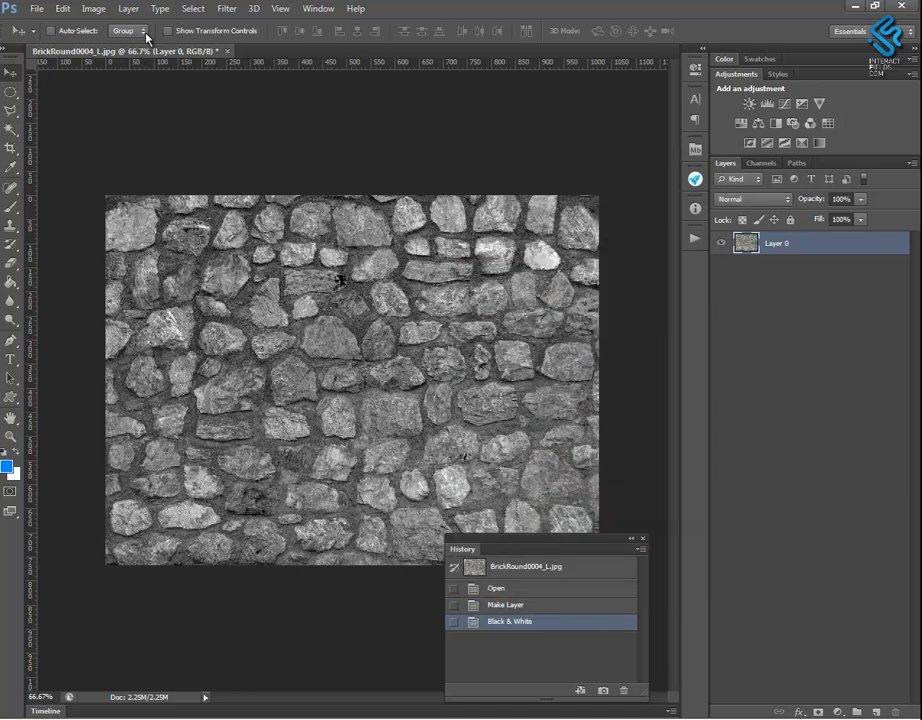
Apply a Brightness/Contrast adjustment to the stone texture with Brightness 11 and Contrast 97
left_click(93, 8)
mouse_move(146, 44)
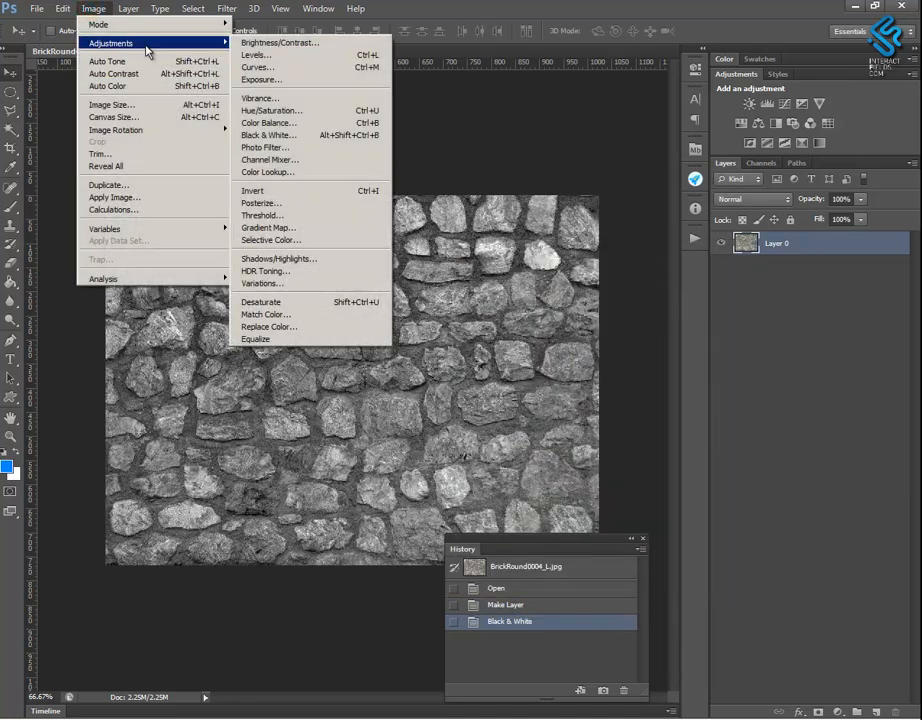
left_click(296, 43)
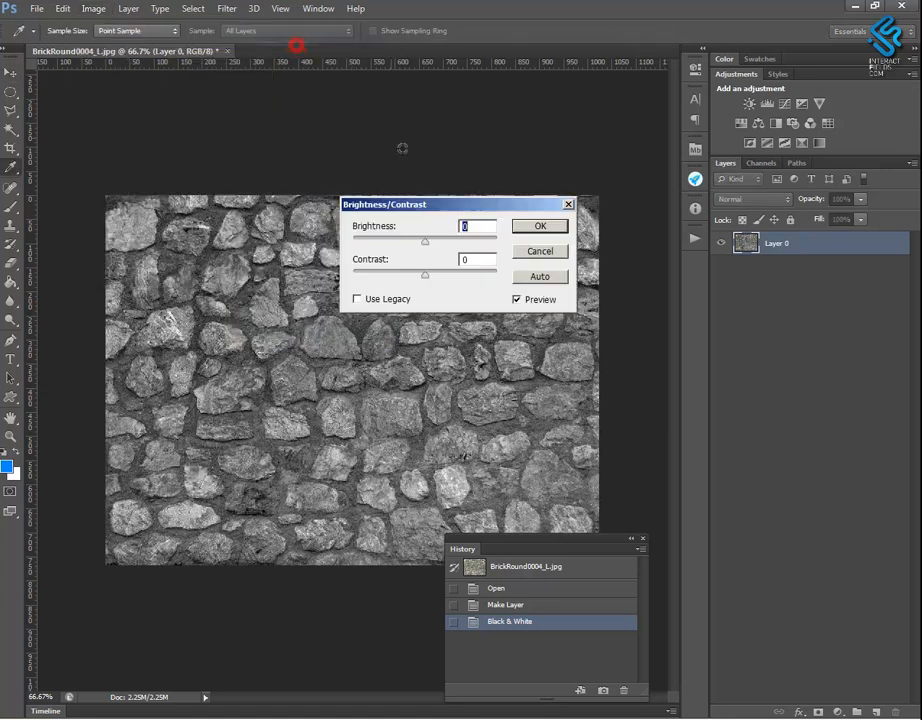
left_click(423, 241)
left_click_drag(425, 273, 461, 274)
left_click_drag(423, 241, 494, 283)
left_click_drag(425, 245, 433, 246)
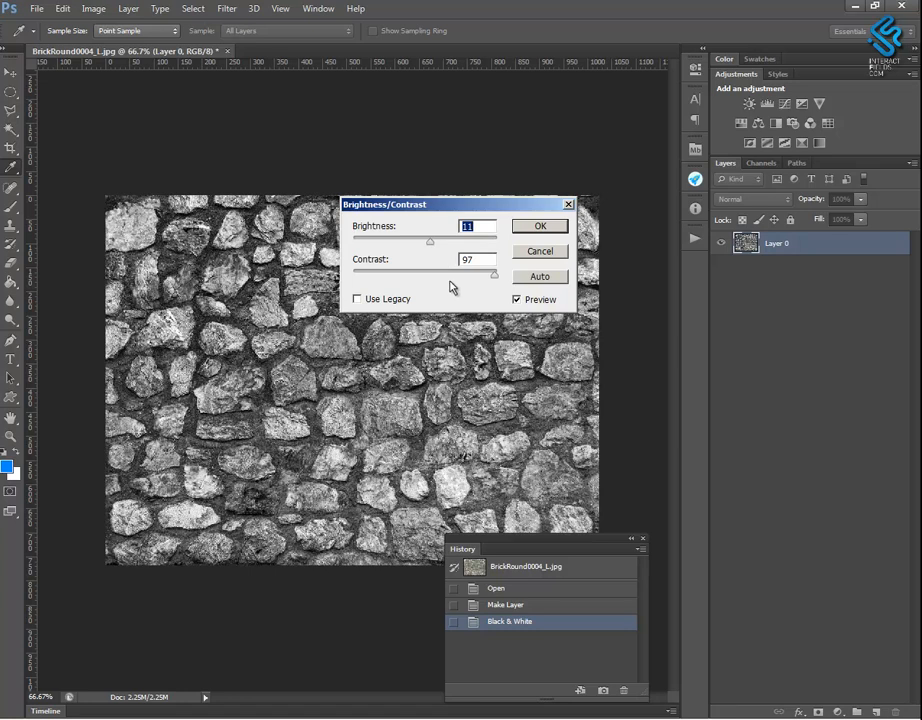
left_click(550, 228)
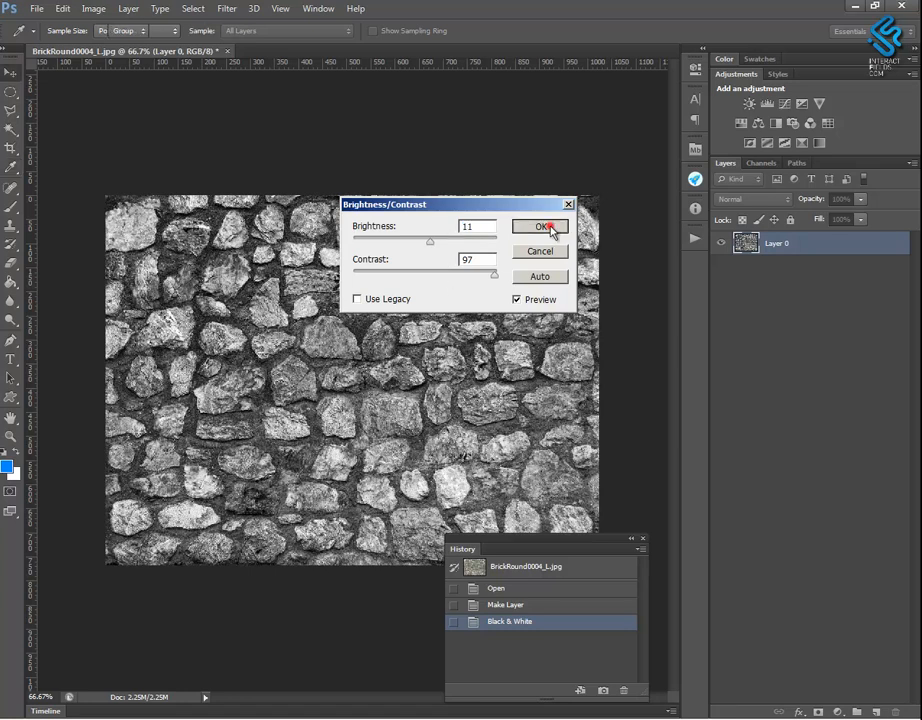
key("v")
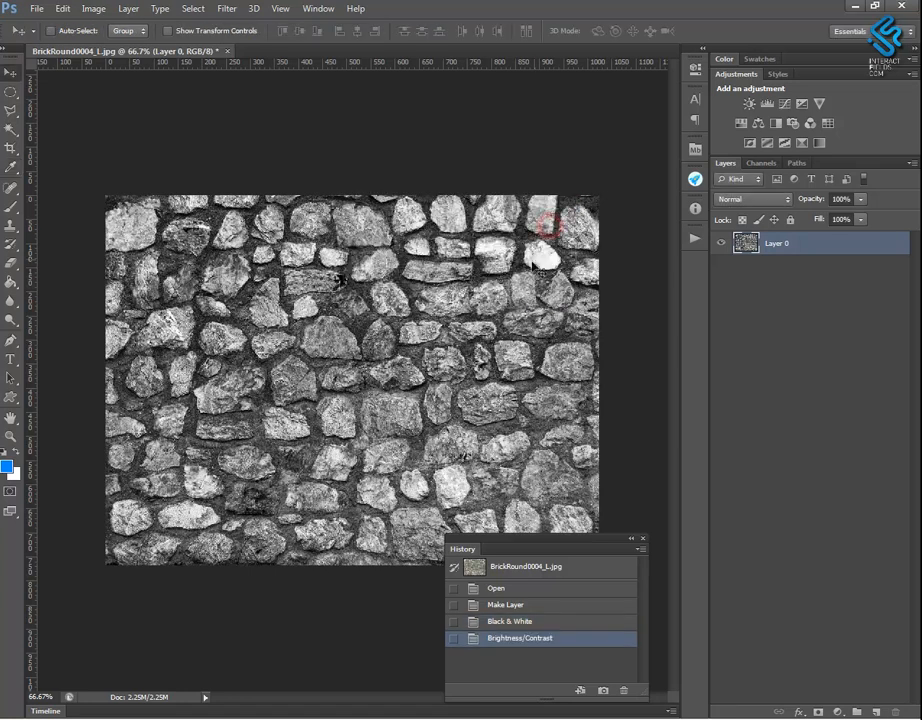
Apply a Gaussian Blur with a radius of 5.5 pixels to the grayscale stone texture
left_click(11, 436)
left_click(274, 307)
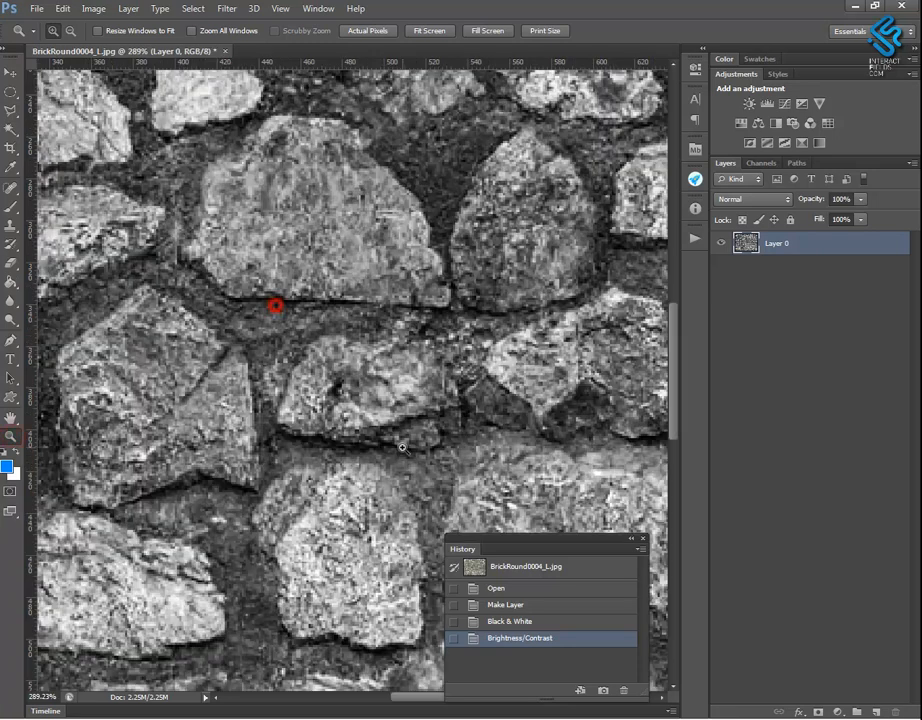
left_click(341, 383, "alt")
left_click(341, 383, "alt")
left_click(340, 384, "alt")
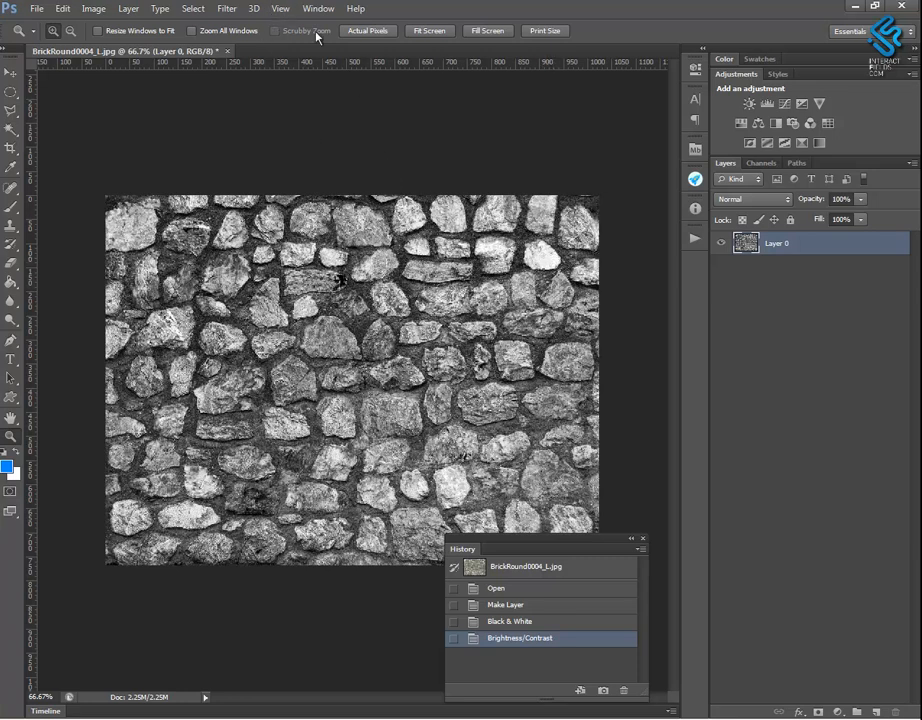
left_click(229, 8)
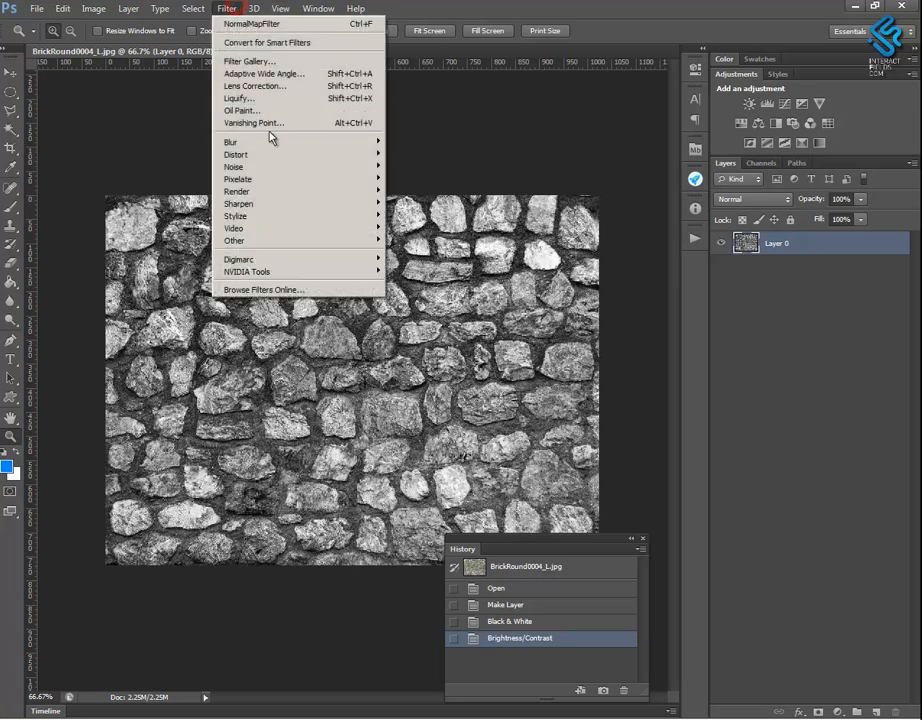
mouse_move(262, 144)
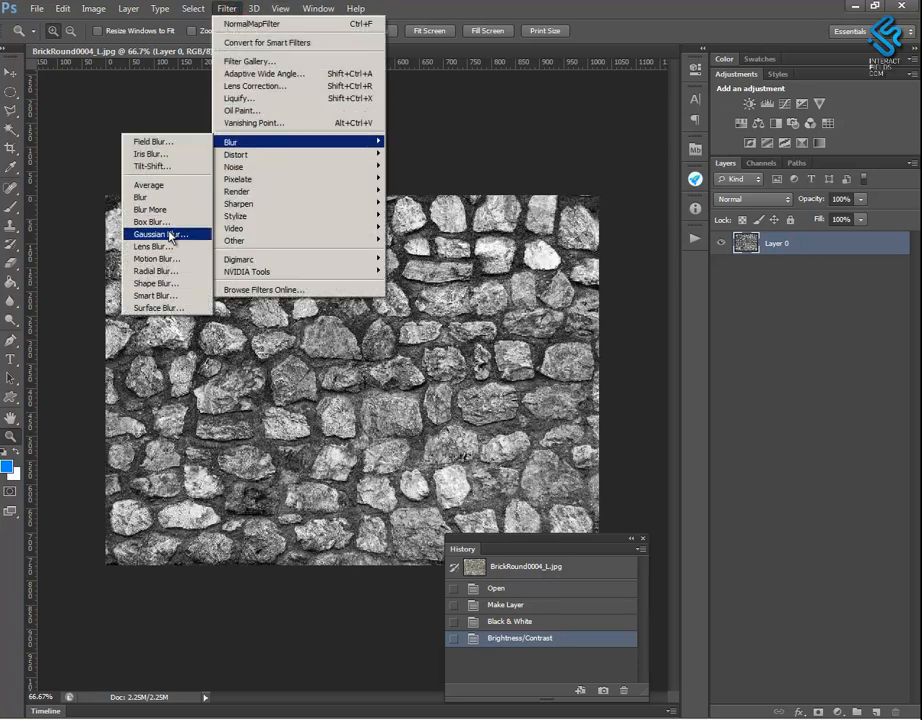
left_click(172, 234)
left_click_drag(398, 383, 395, 386)
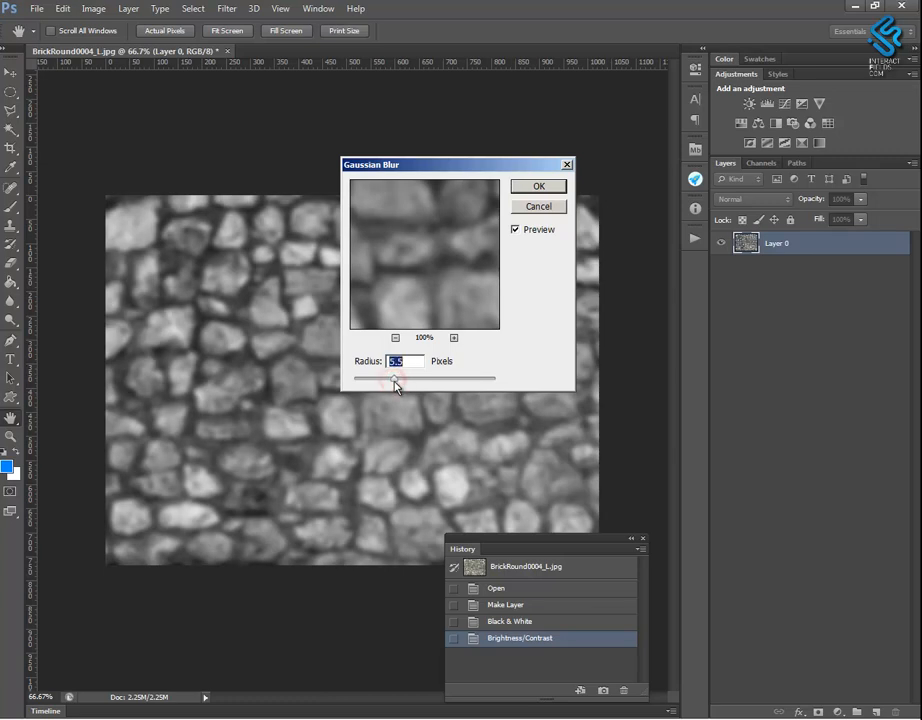
left_click(539, 185)
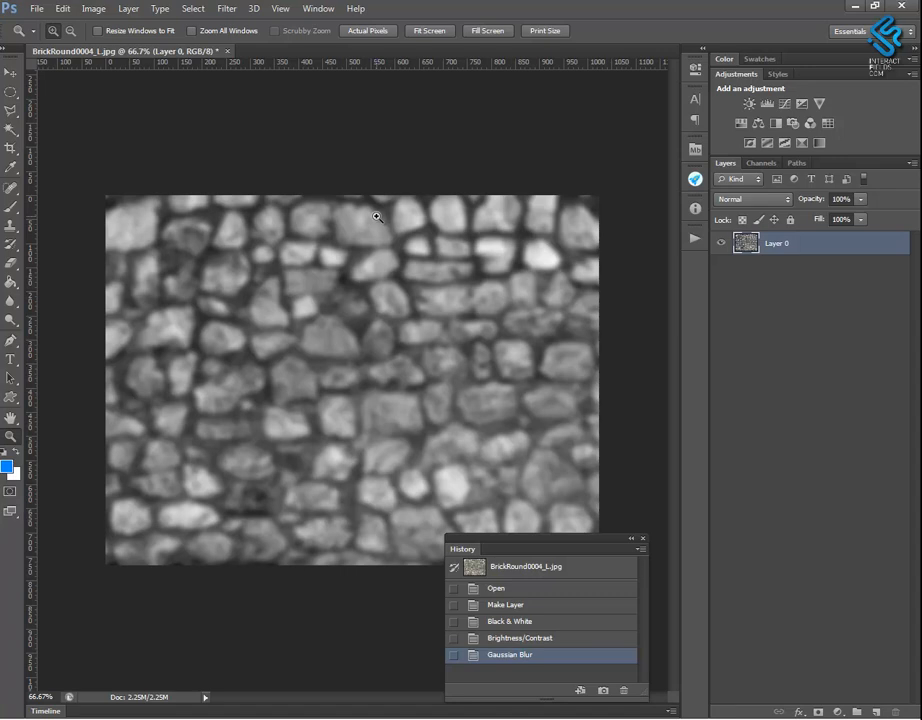
left_click(86, 717)
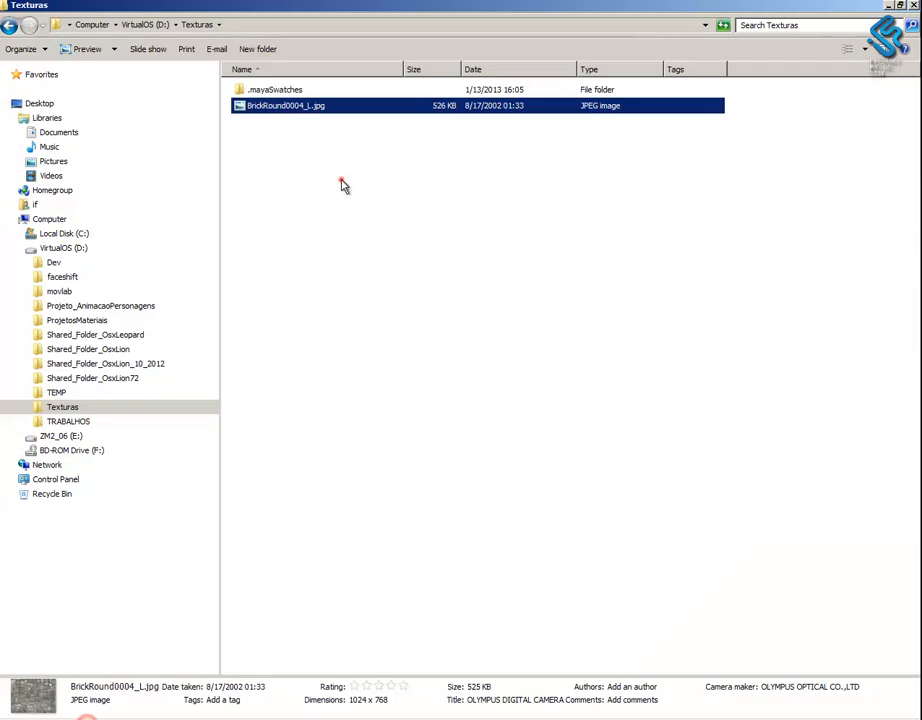
left_click(342, 179)
left_click(259, 27)
key("alt+Tab")
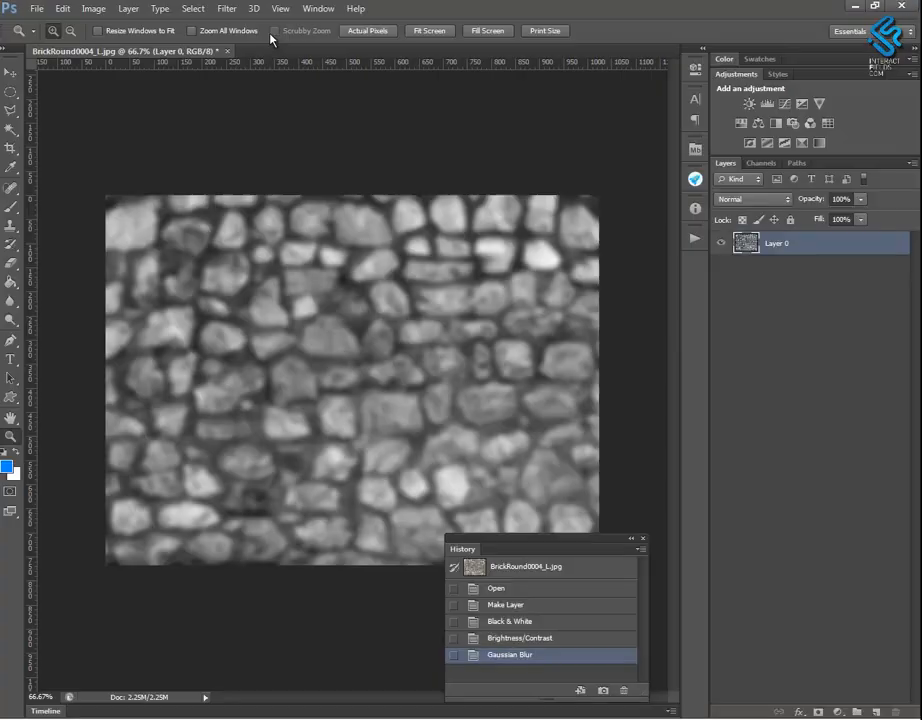
Save the blurred texture in the Texturas folder as a PNG named BrickRound0004_L_Bump, with Smallest / Slow compression and no interlacing
left_click(36, 8)
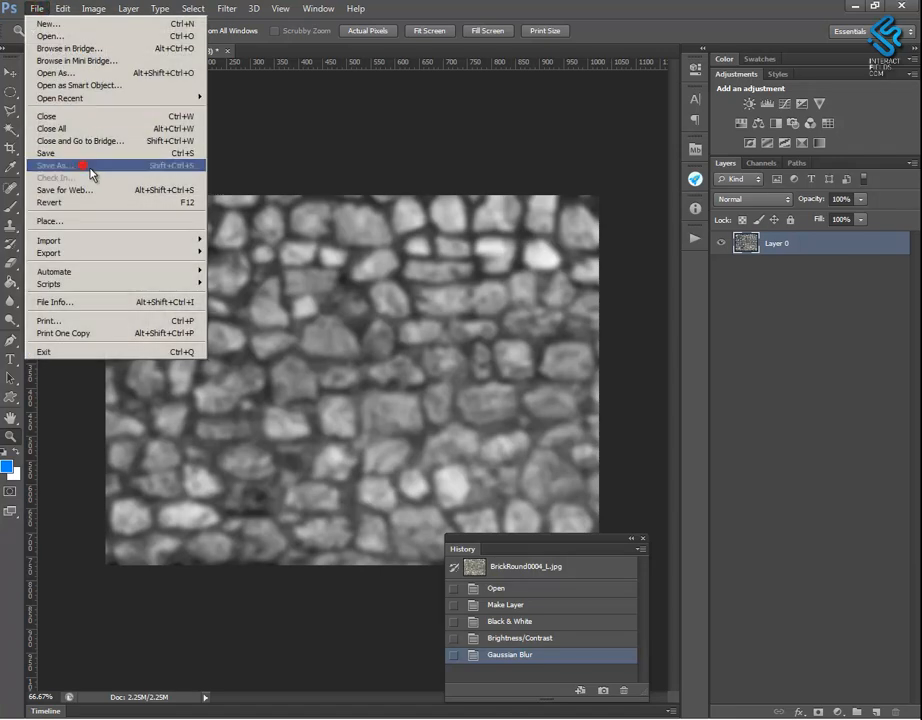
left_click(82, 166)
left_click(465, 500)
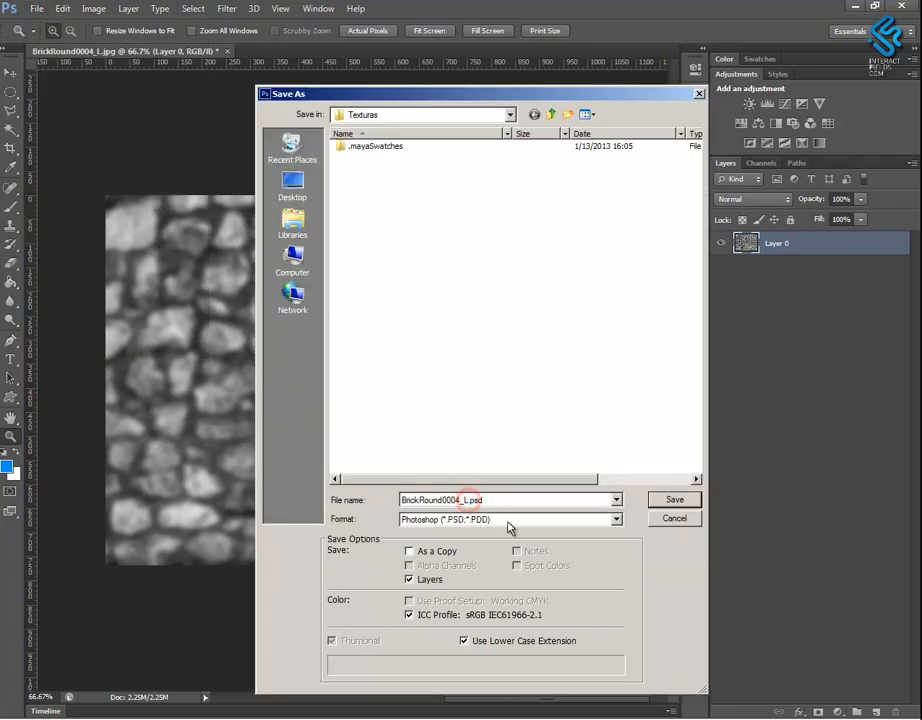
key("Caps_Lock")
type("_b")
key("Caps_Lock")
type("UMPB")
key("Caps_Lock")
type("ump")
left_click(508, 519)
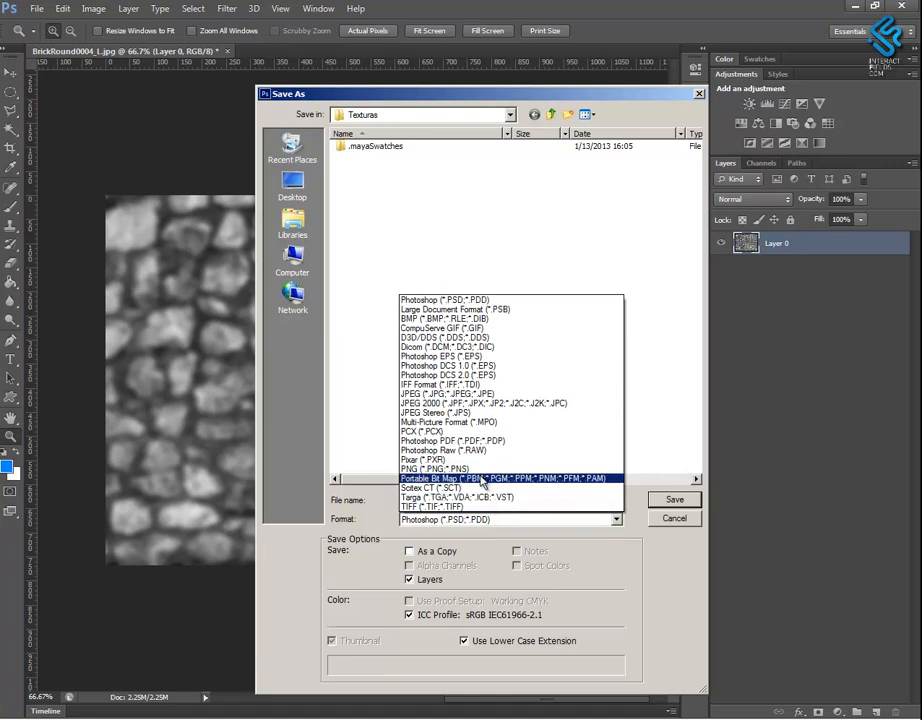
left_click(471, 468)
left_click(671, 498)
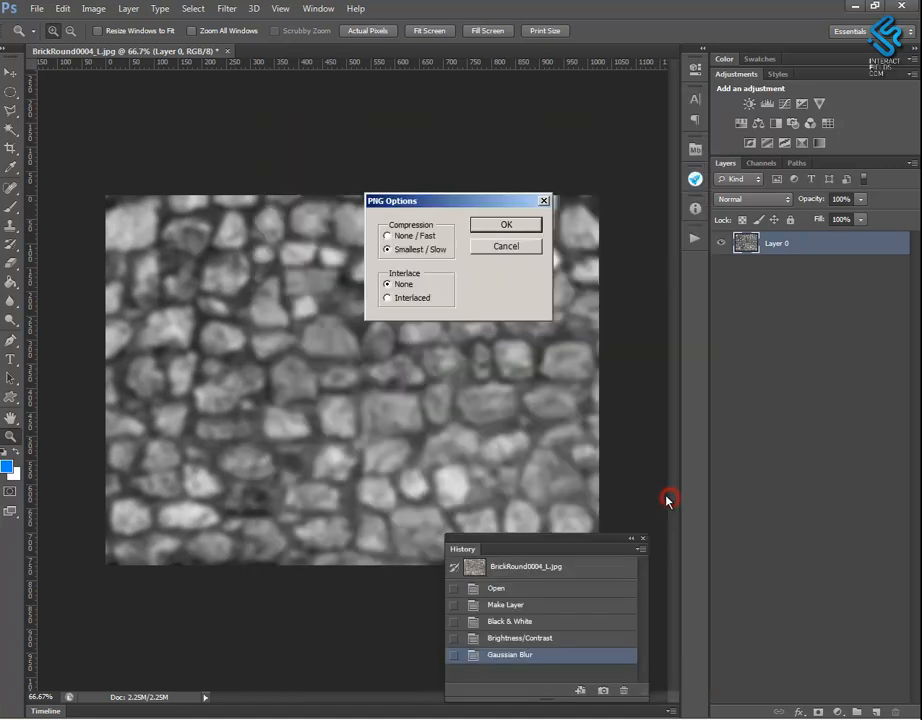
left_click(509, 226)
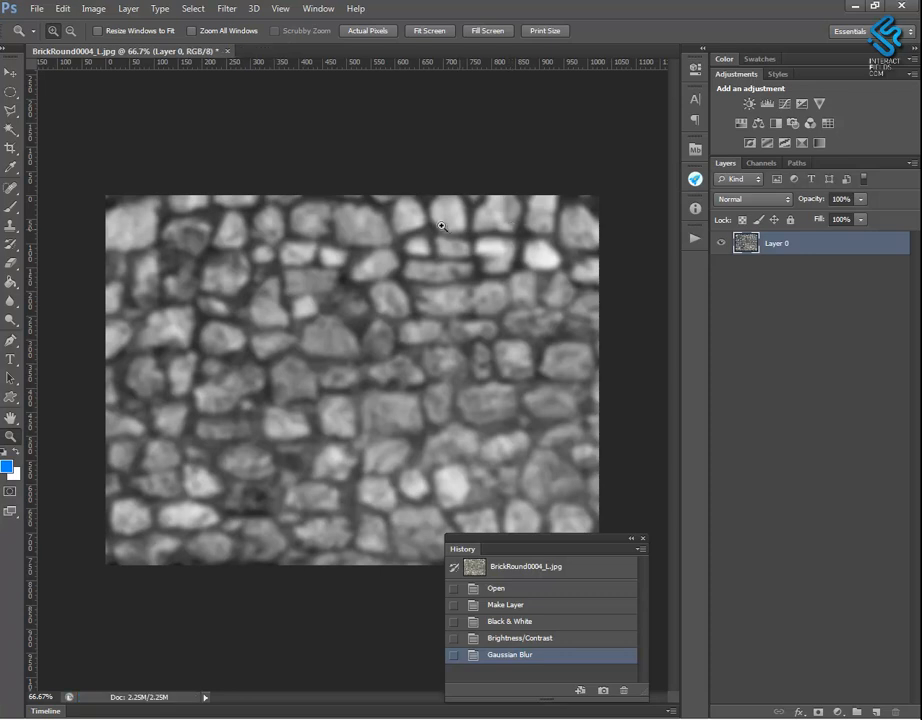
Start the NVIDIA Normal Map Filter on the blurred grayscale texture and set its height generation scale to 10
left_click(227, 8)
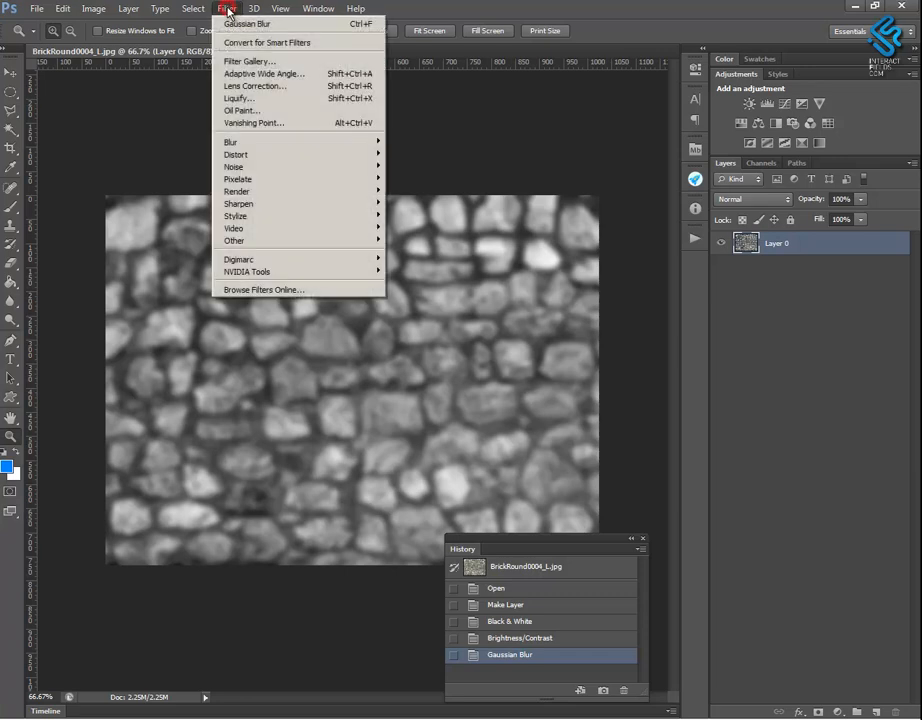
mouse_move(266, 276)
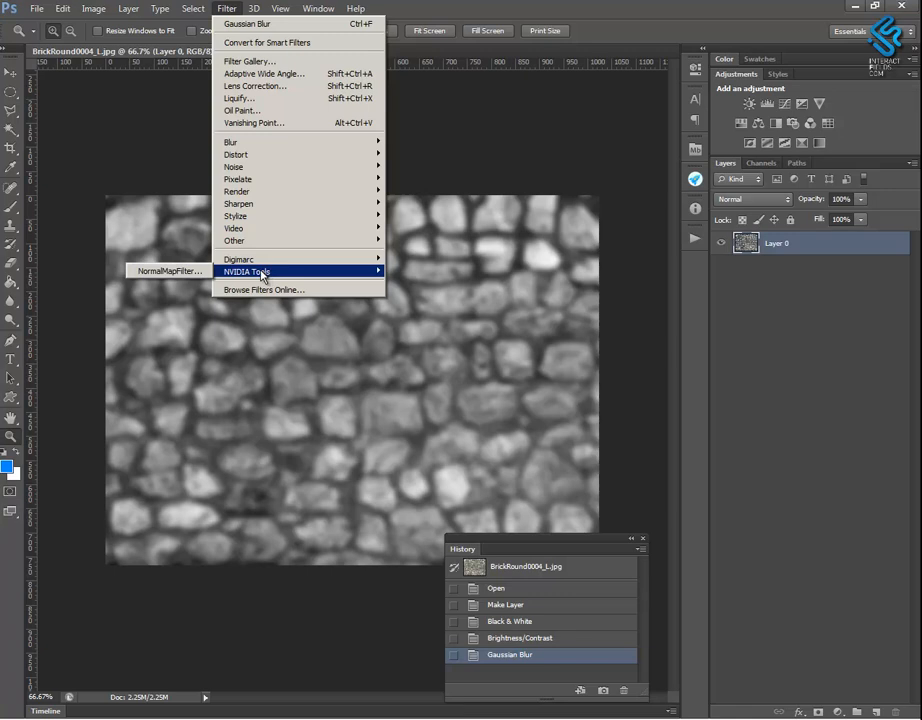
left_click(185, 272)
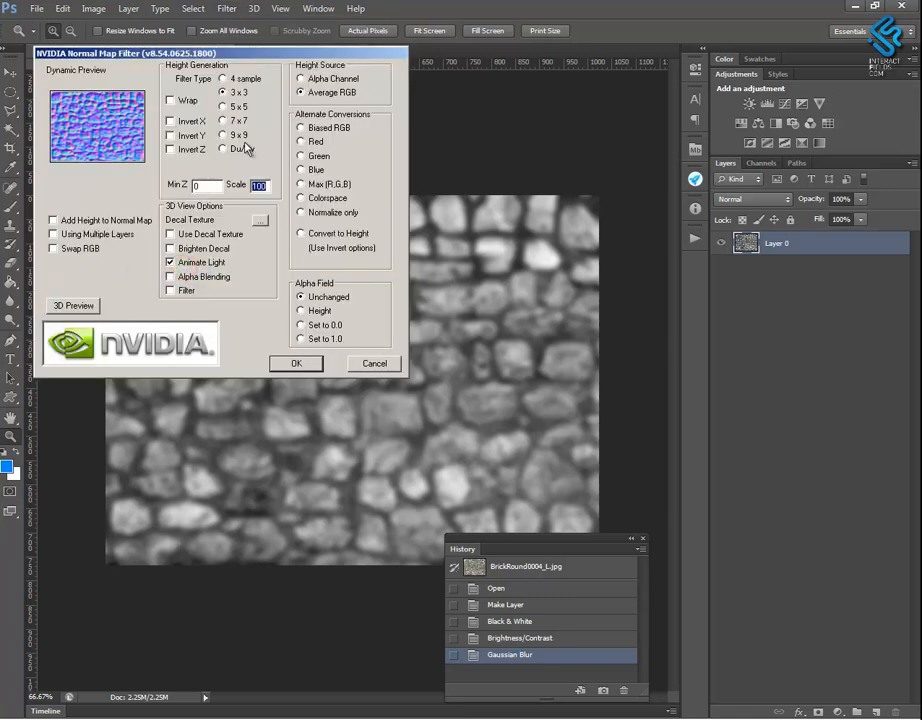
left_click_drag(231, 20, 420, 186)
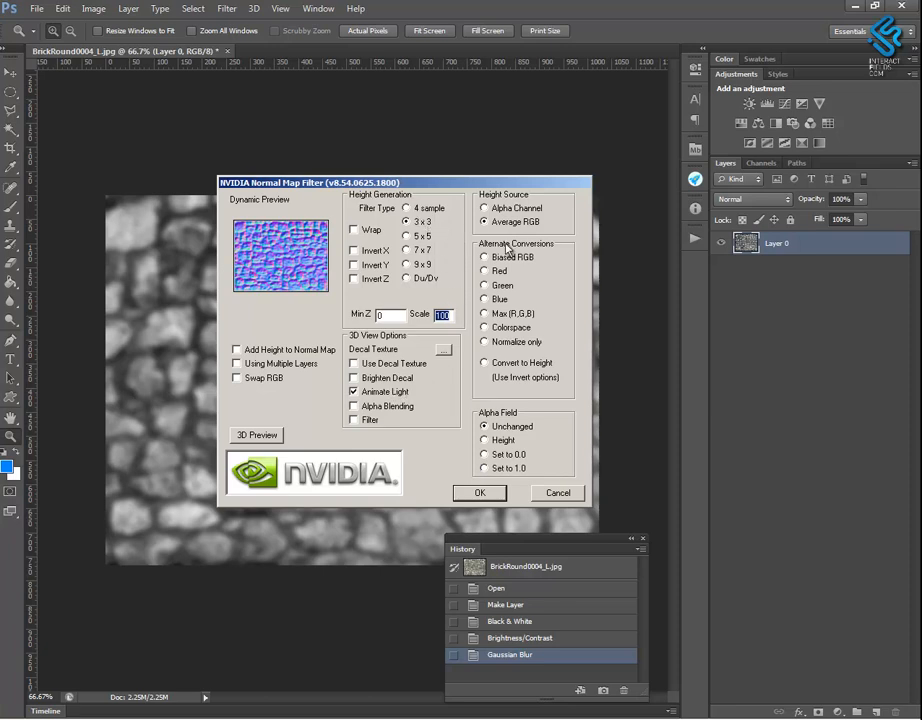
left_click(446, 316)
double_click(451, 316)
type("10")
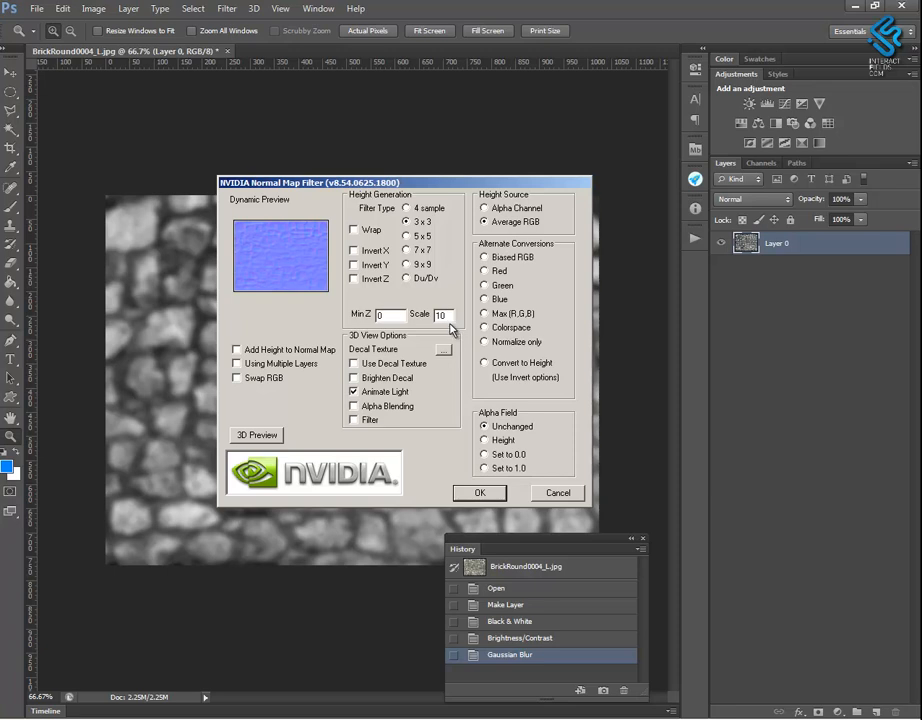
left_click_drag(378, 183, 541, 184)
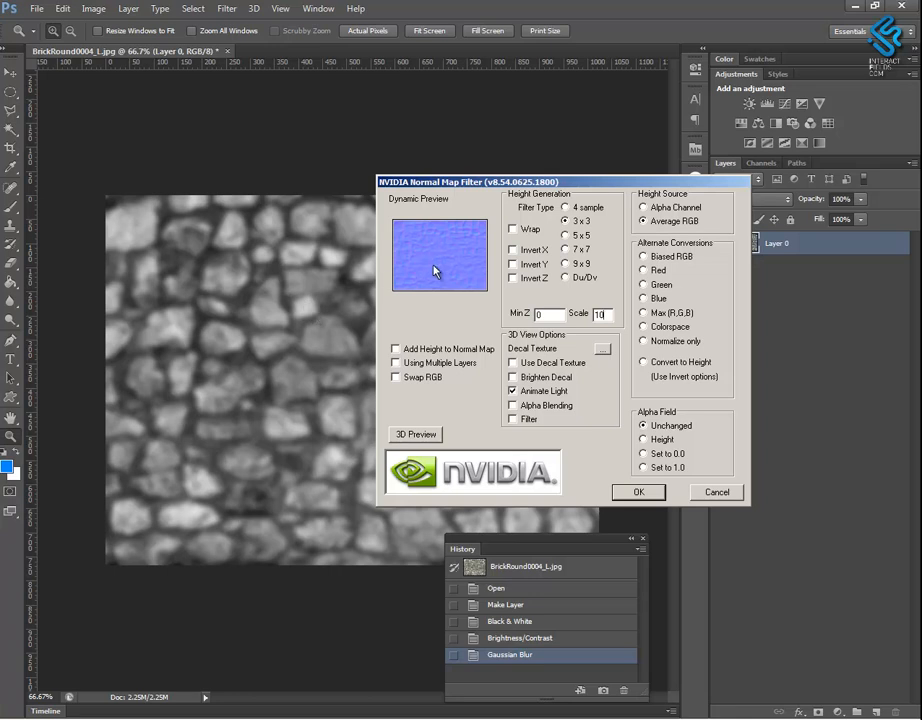
Try the normal map filter with scale 100 and Invert Y enabled, return the scale to 10, and cancel the filter
double_click(602, 314)
type("100")
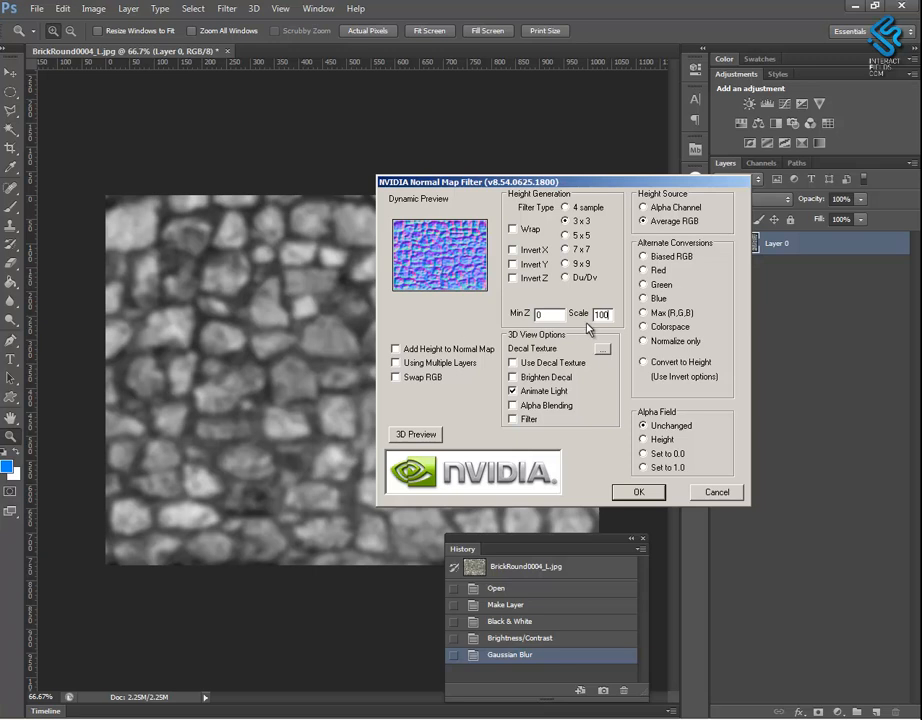
left_click(514, 264)
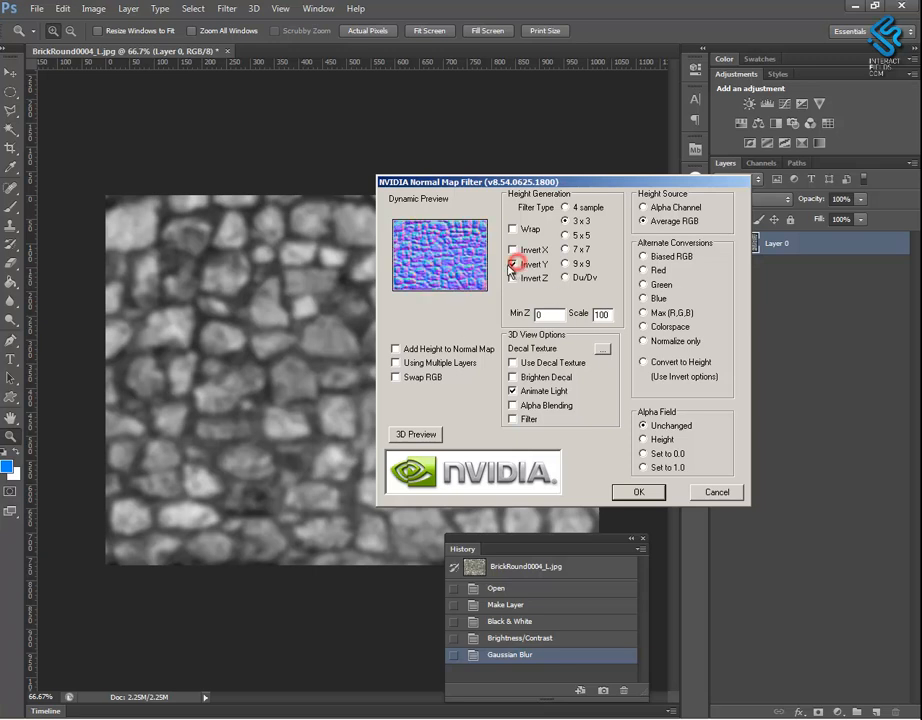
double_click(602, 315)
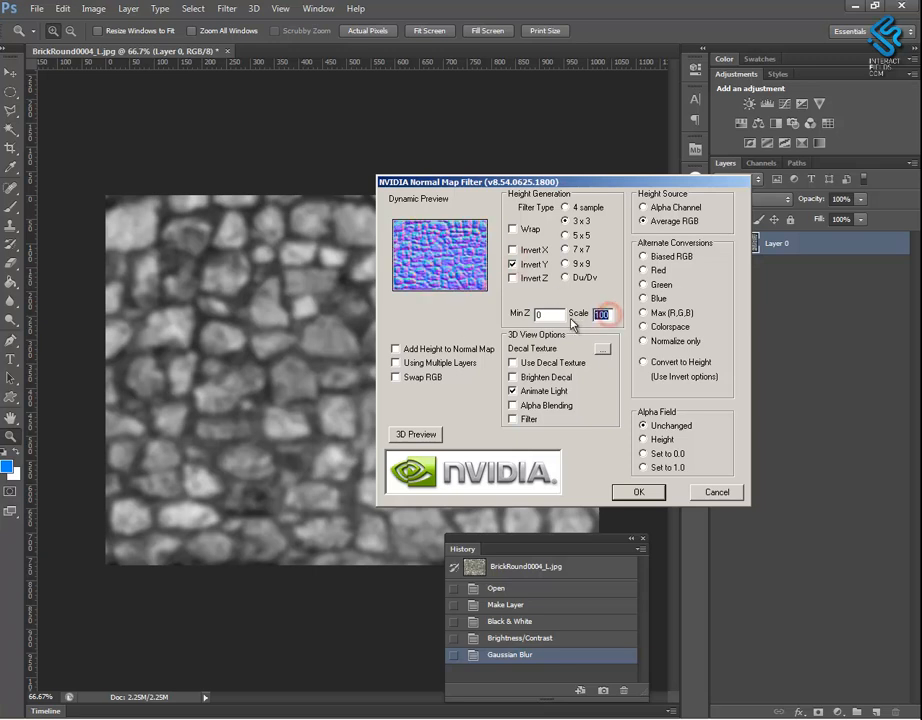
type("10")
left_click(717, 492)
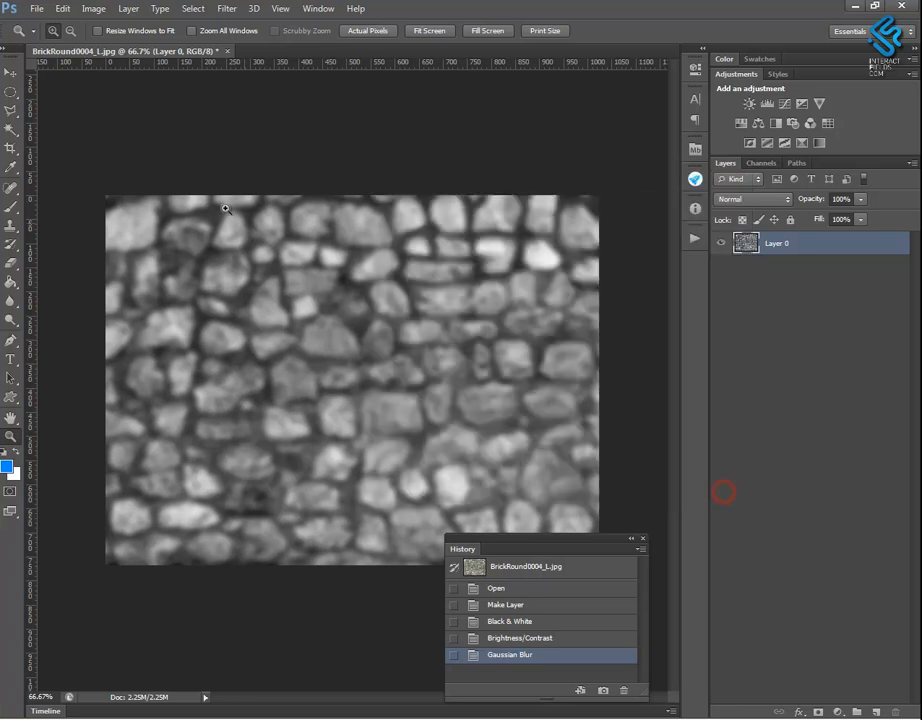
Invert the tones of the blurred grayscale stone texture
left_click(93, 8)
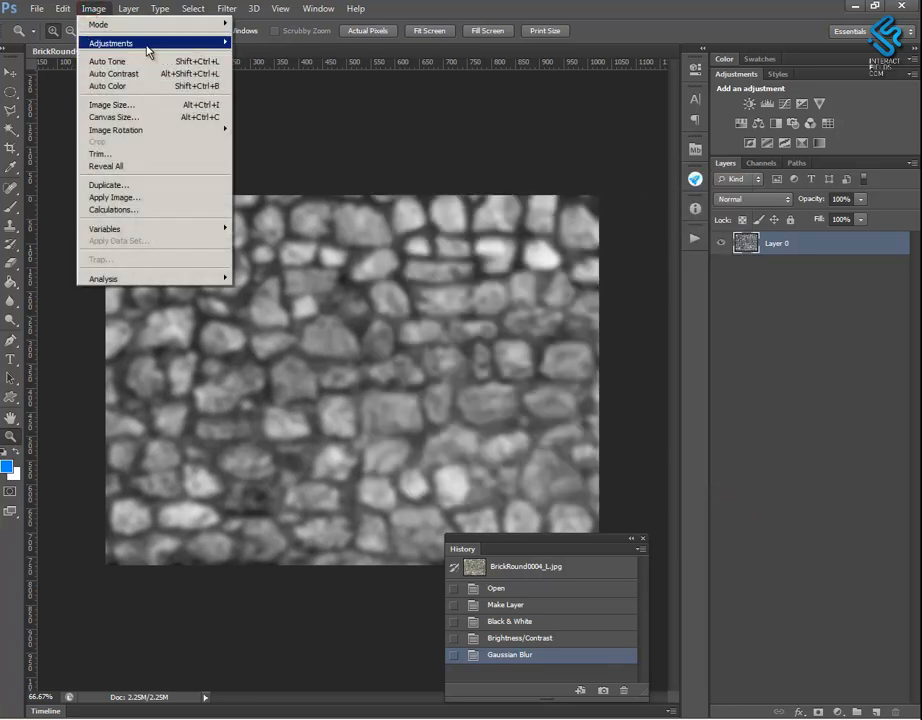
mouse_move(145, 44)
left_click(294, 192)
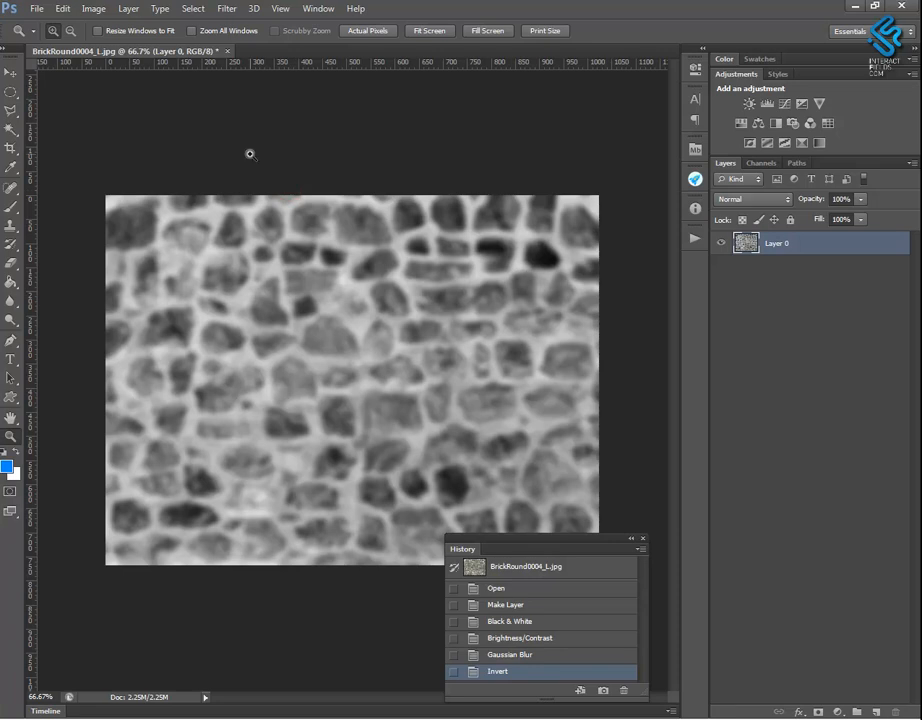
Apply the NVIDIA Normal Map Filter with 3 x 3 sampling, scale 10, Average RGB as height source, and Invert Y disabled
left_click(228, 10)
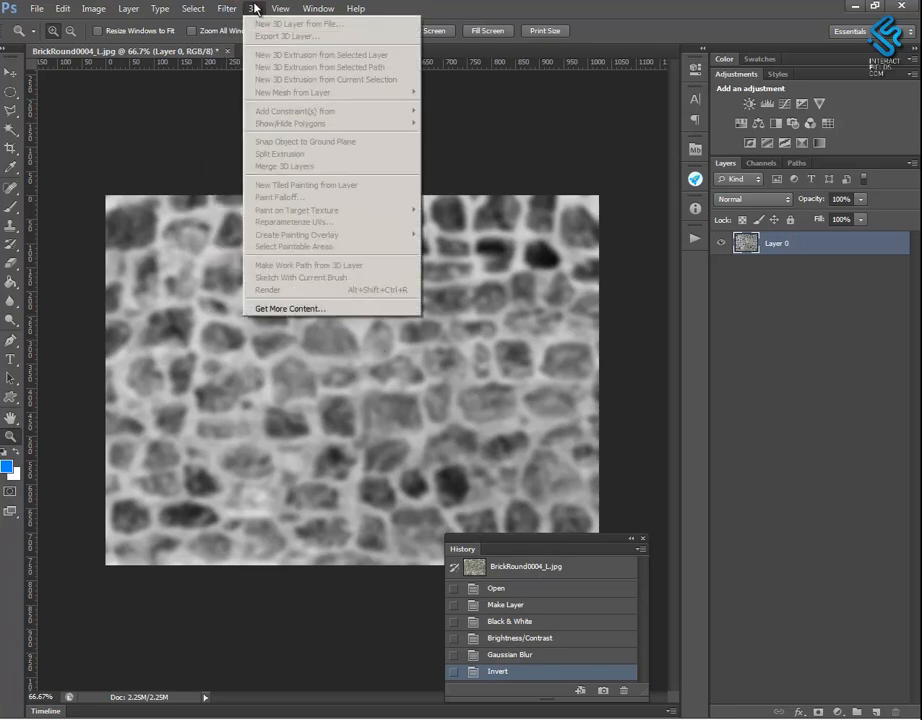
mouse_move(274, 271)
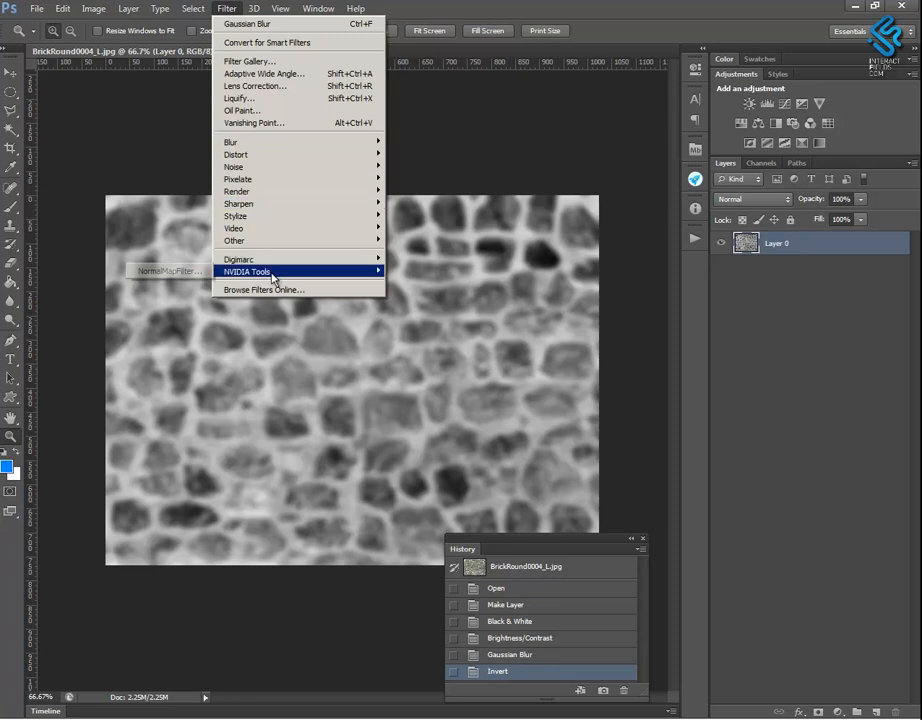
left_click(189, 271)
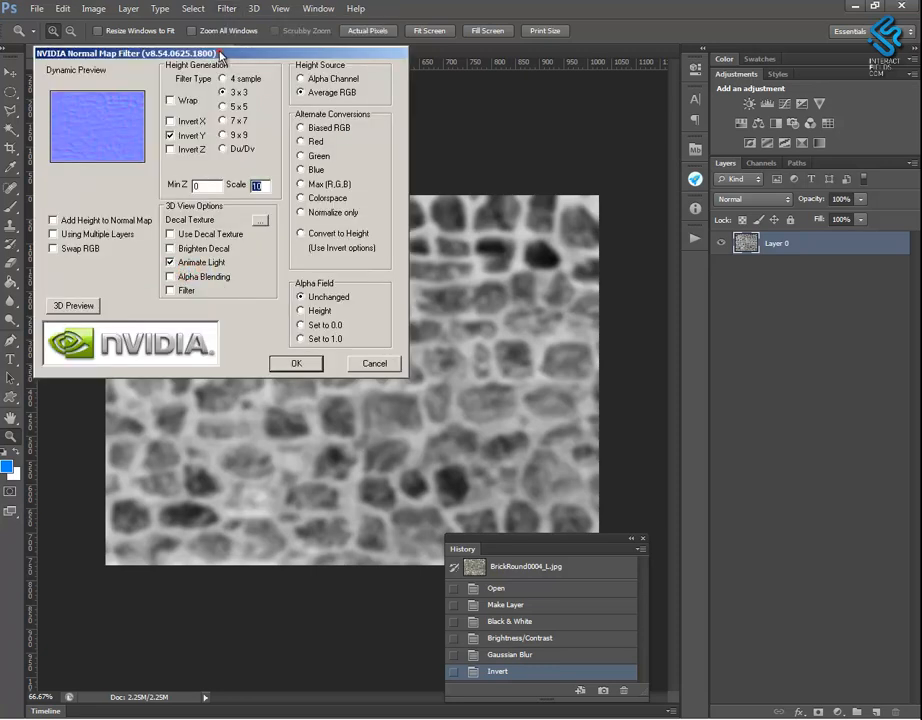
left_click_drag(165, 52, 374, 145)
left_click(383, 229)
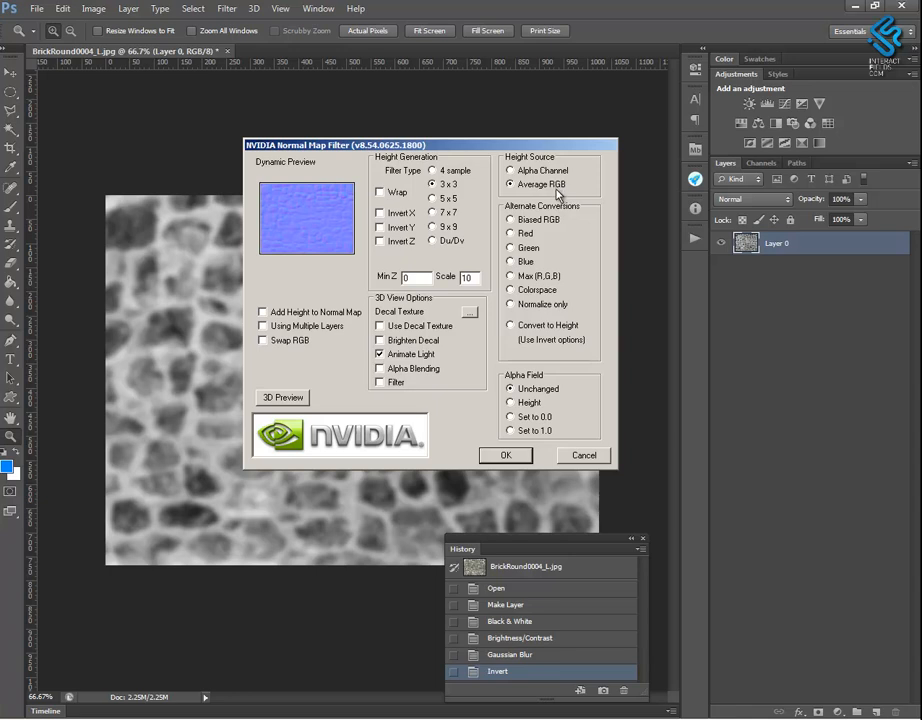
left_click(506, 456)
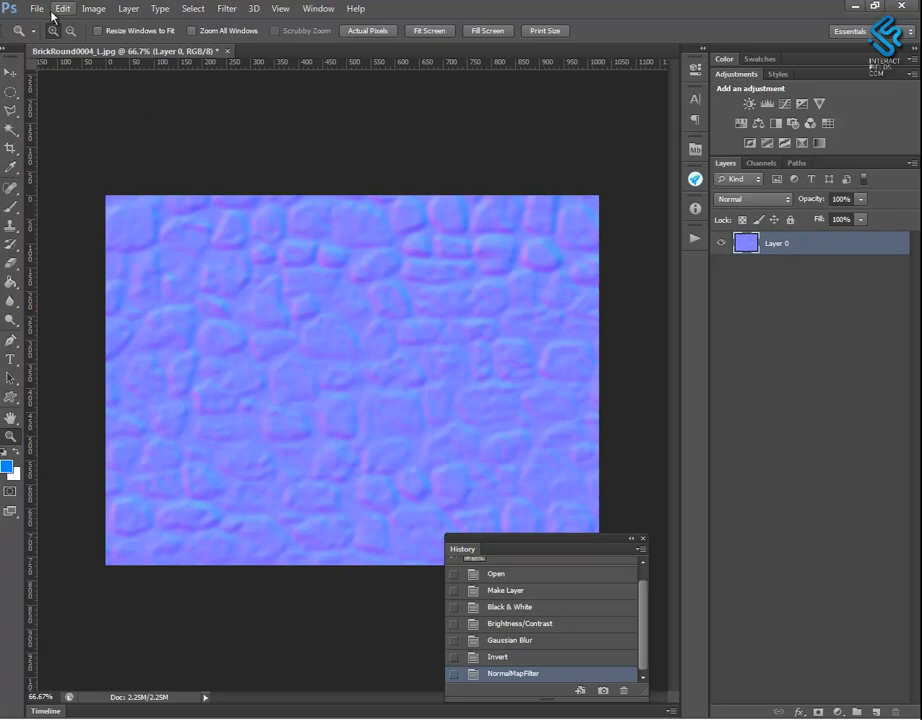
Save the normal map in the Texturas folder as a PNG named BrickRound0004_L_NM_Nvidia, with Smallest / Slow compression and no interlacing
left_click(36, 8)
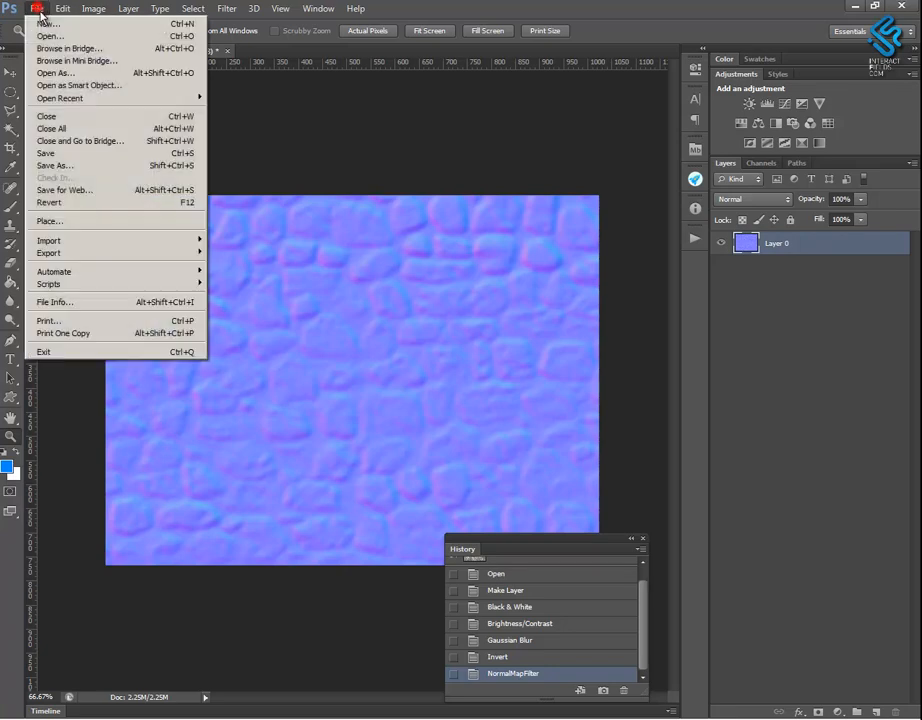
left_click(86, 166)
left_click(475, 519)
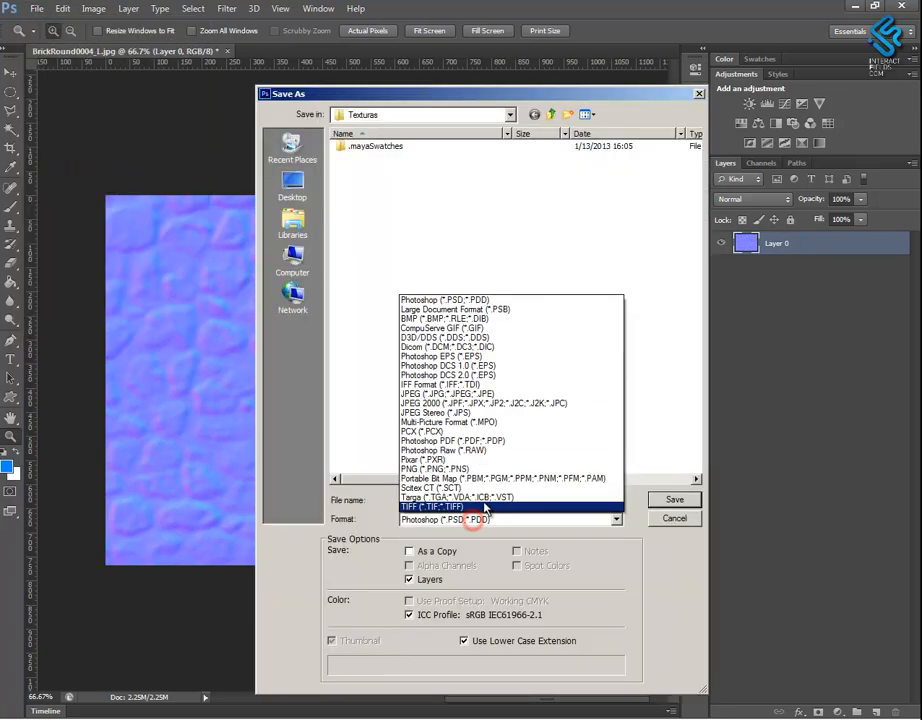
left_click(471, 468)
left_click(459, 498)
left_click(468, 500)
key("Caps_Lock")
type("NM.png")
key("Caps_Lock")
type("Nvidia")
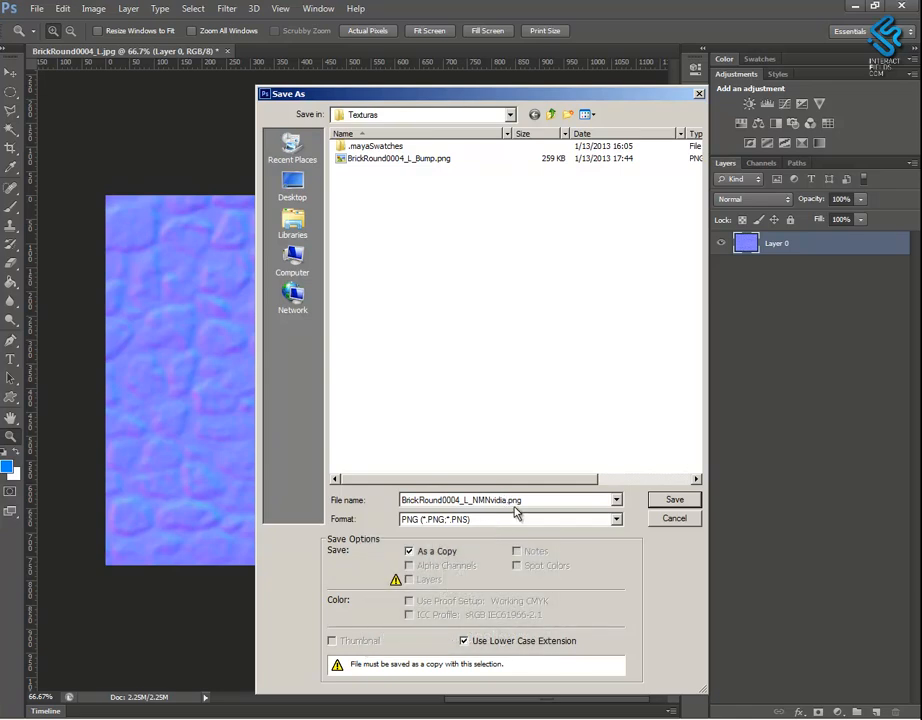
left_click(488, 499)
type("_")
left_click(665, 499)
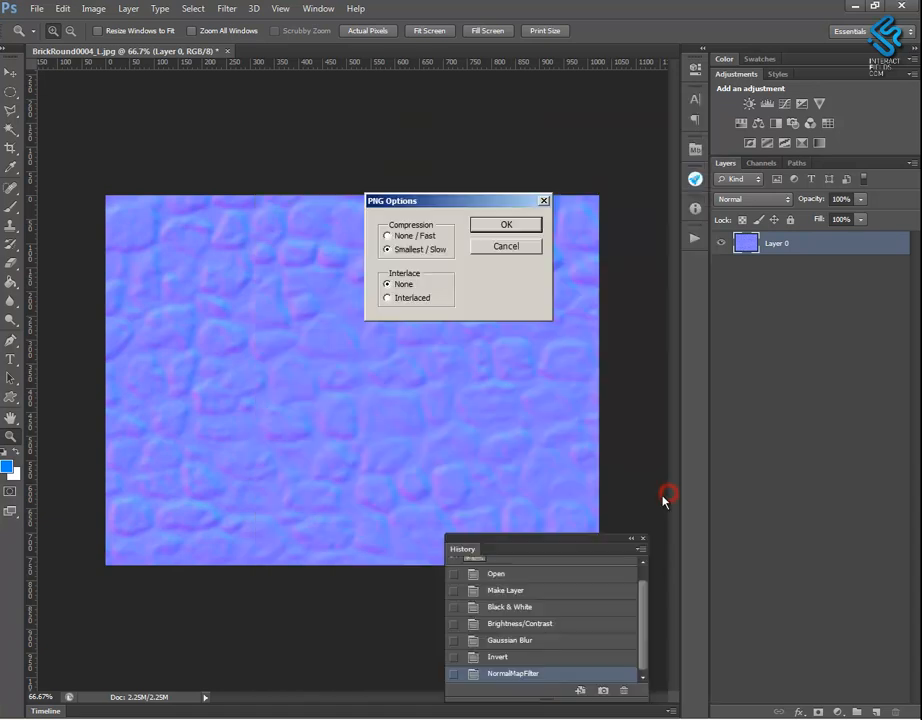
left_click(514, 223)
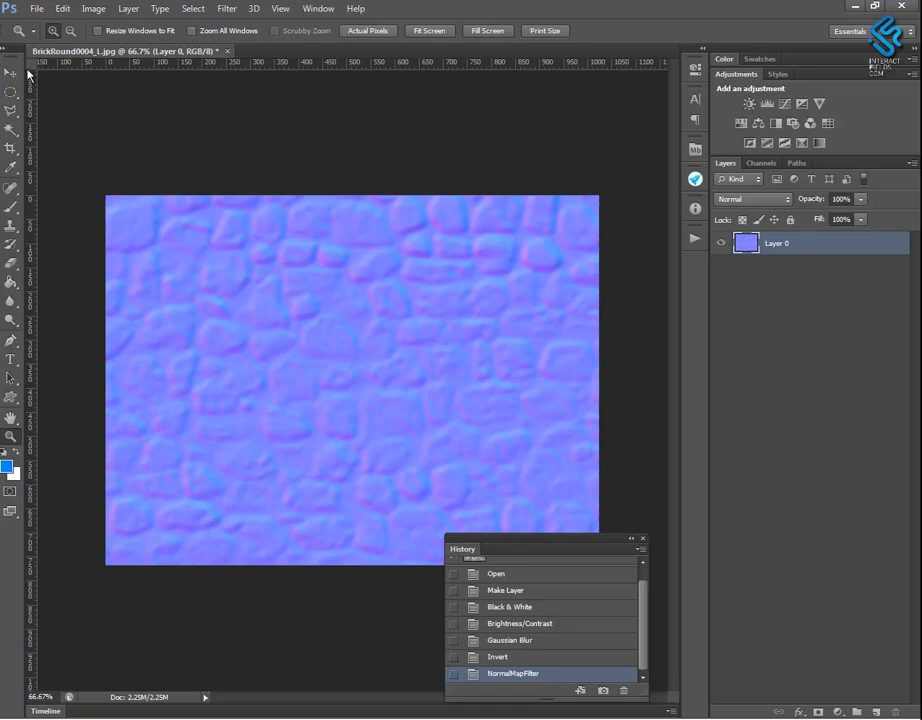
Close the BrickRound0004_L.jpg document without saving its changes
left_click(11, 72)
left_click(227, 54)
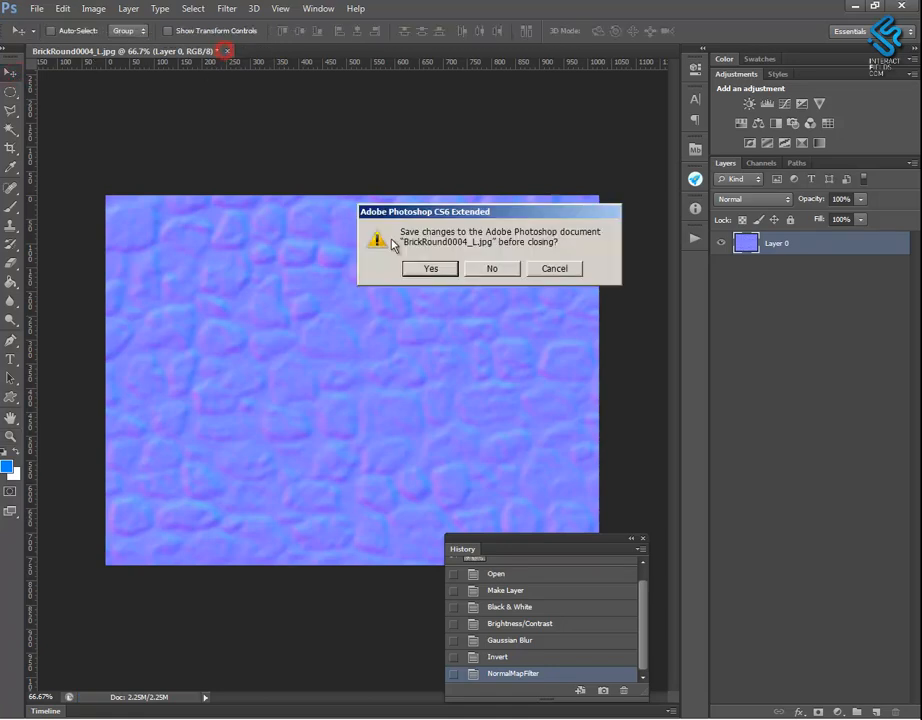
left_click(497, 268)
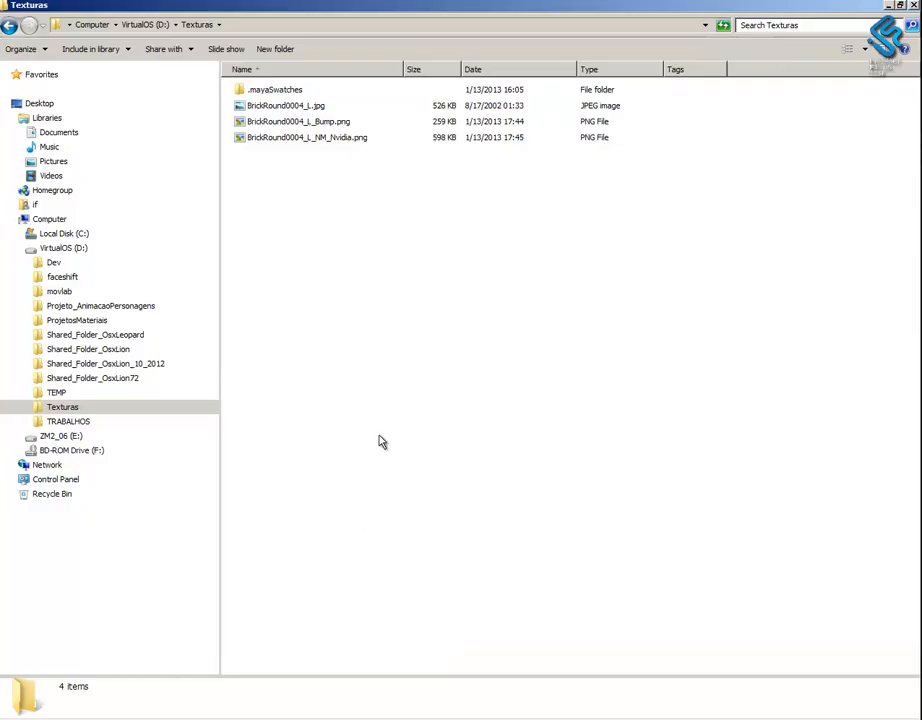
View BrickRound0004_L.jpg, its bump map and its normal map in Windows Photo Viewer, then close the viewer
left_click(315, 106)
double_click(315, 106)
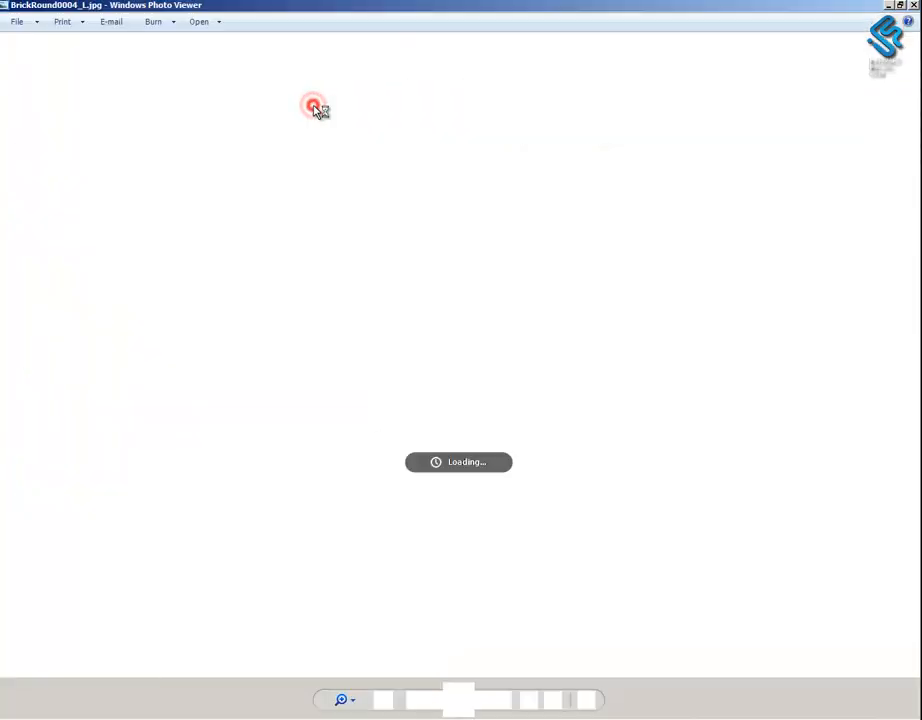
left_click(499, 706)
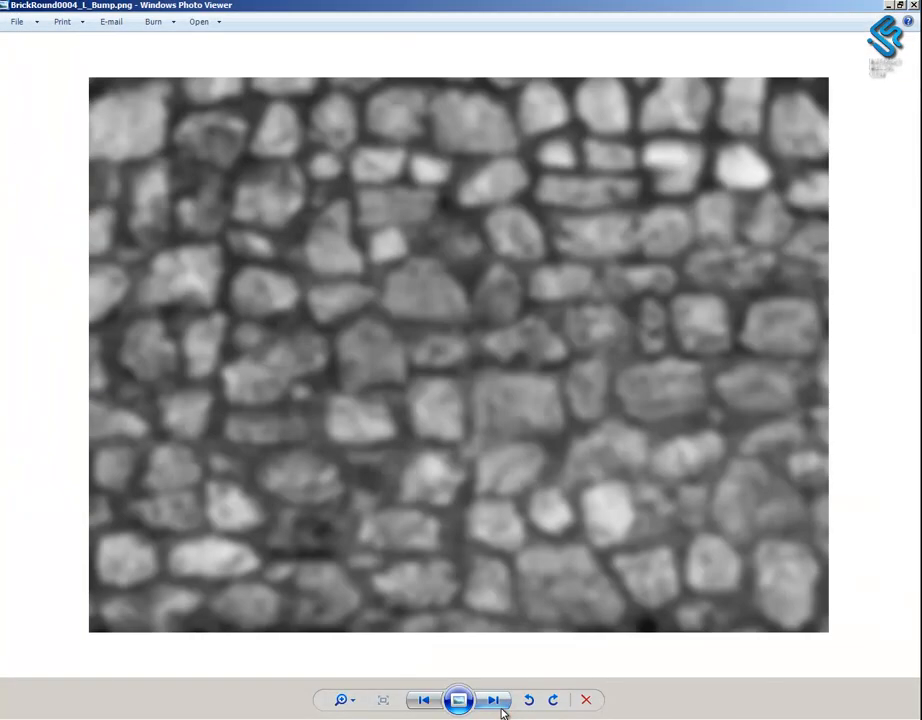
left_click(497, 704)
key("alt+F4")
Copy the original texture, bump map and normal map from Texturas into the Textures folder under ProjetosMateriais' Assets
left_click(381, 350)
left_click_drag(416, 208, 286, 110)
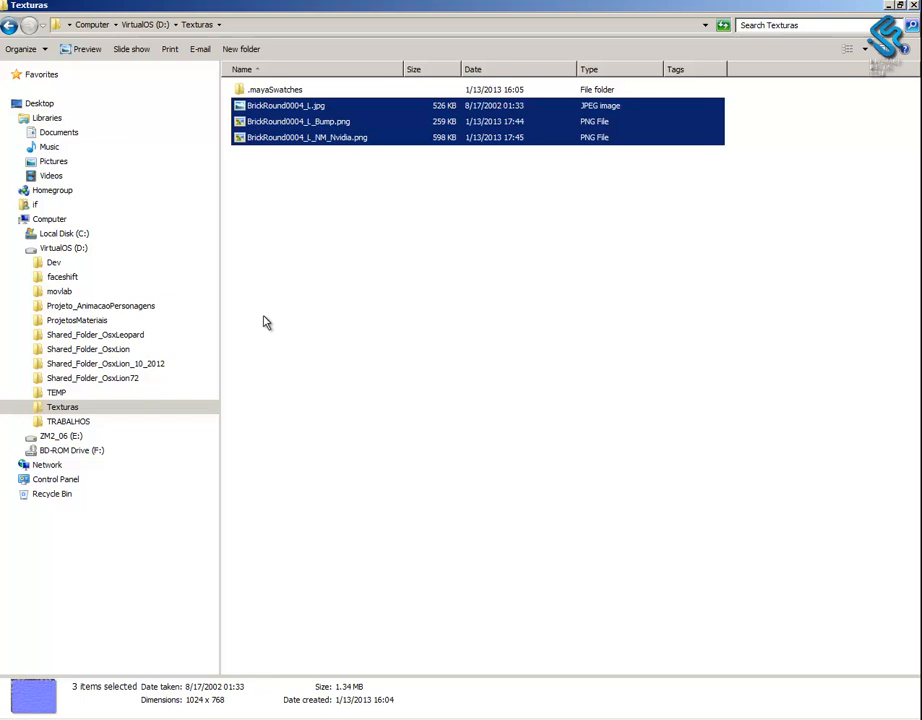
left_click(62, 322)
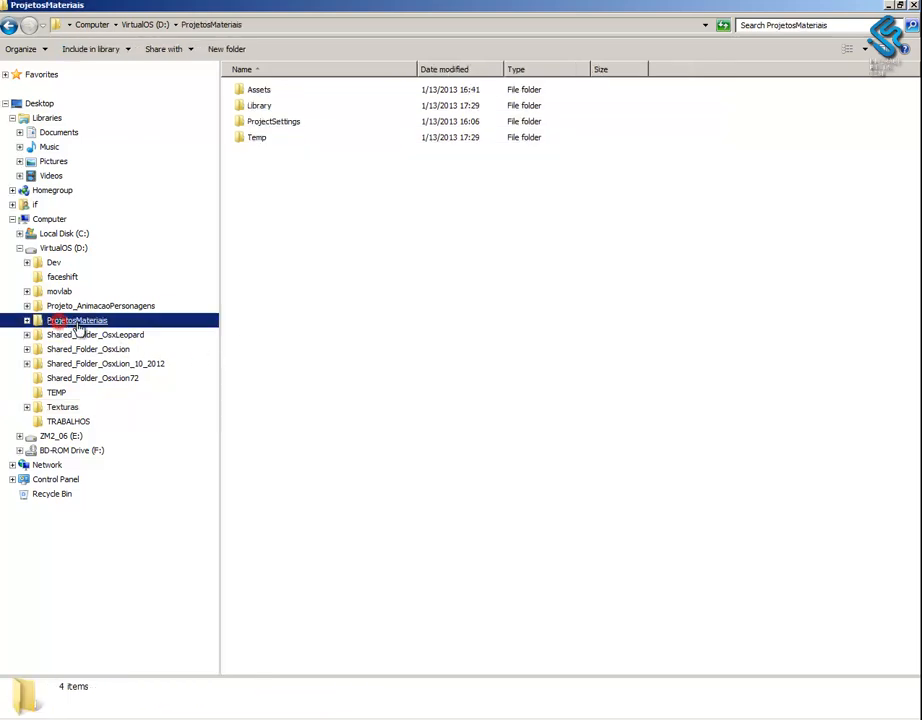
double_click(263, 90)
double_click(276, 121)
left_click(340, 182)
key("ctrl+v")
left_click(374, 219)
Switch to Unity, expand the Textures folder, and examine the import settings and previews of the three BrickRound0004_L textures
left_click(700, 718)
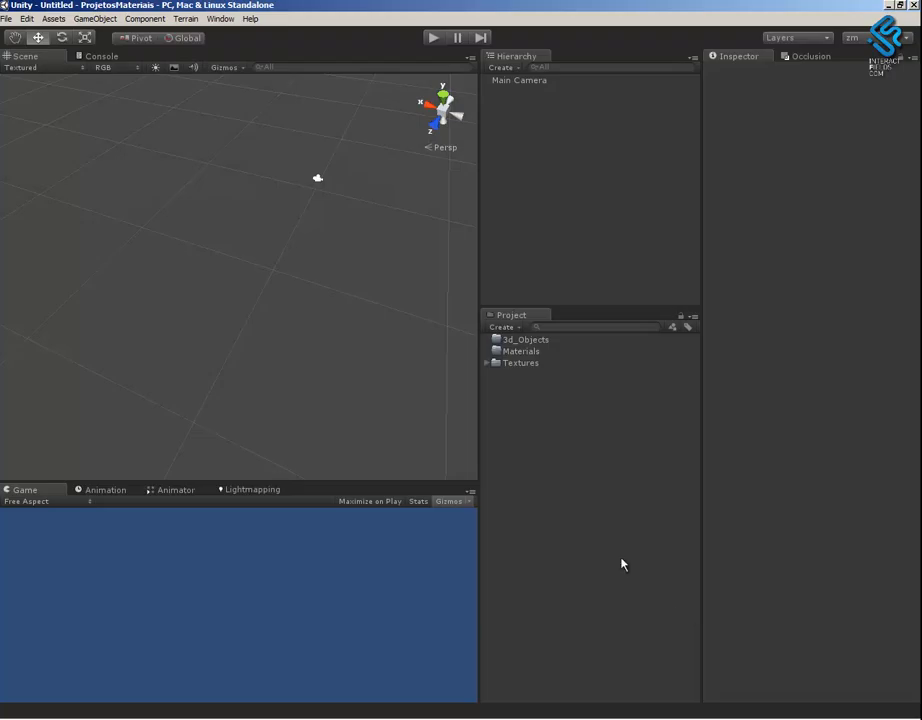
left_click(488, 363)
left_click(550, 374)
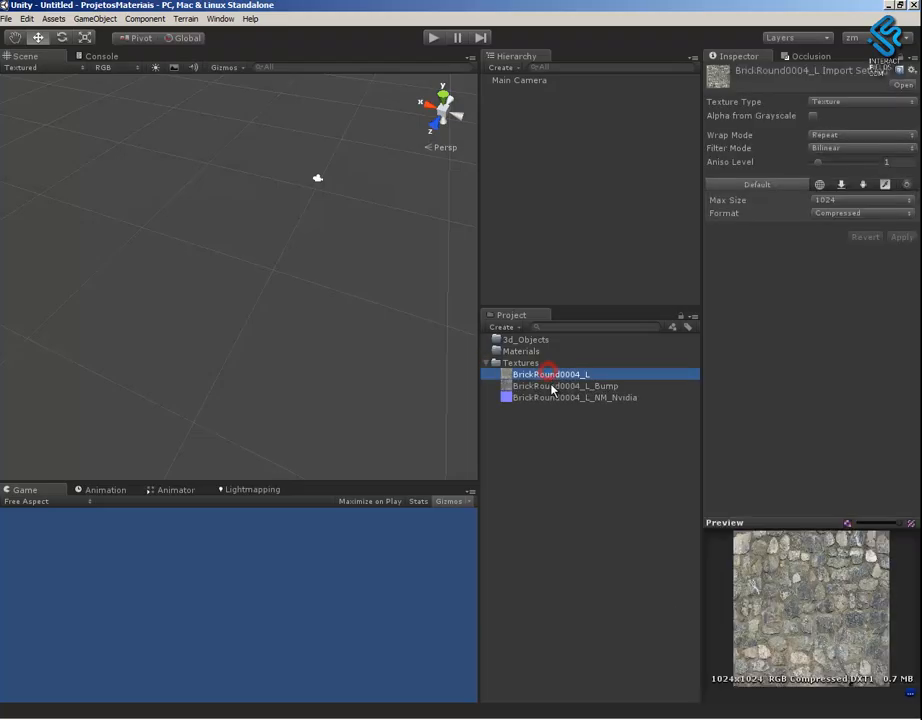
left_click(556, 385)
left_click(553, 398)
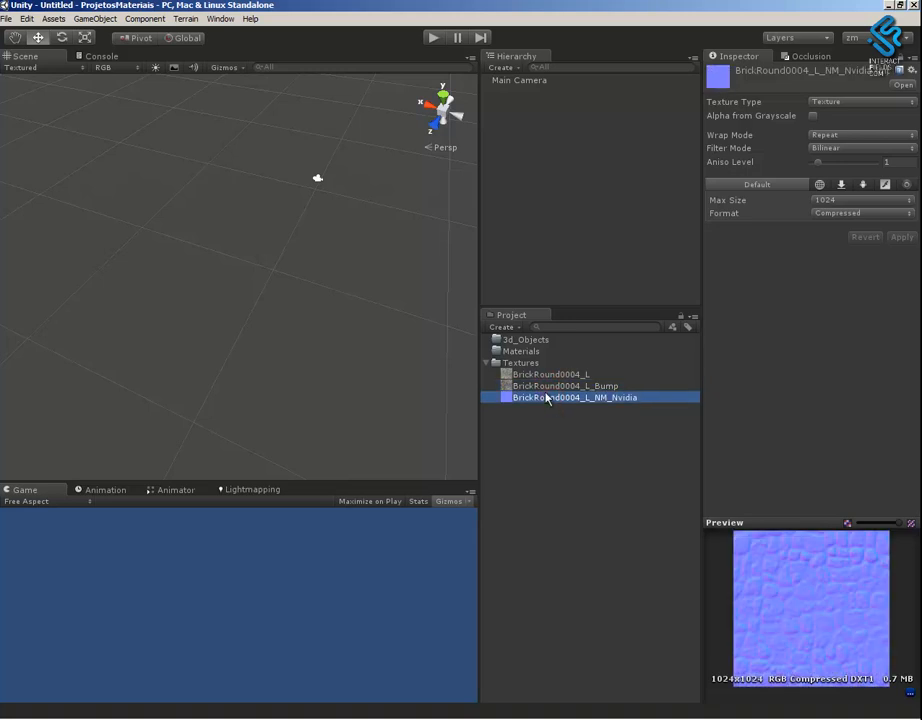
left_click(536, 376)
Create a plane game object in the Unity scene
left_click_drag(311, 337, 260, 249, "alt")
middle_click_drag(261, 249, 316, 367)
left_click_drag(276, 350, 270, 301, "alt")
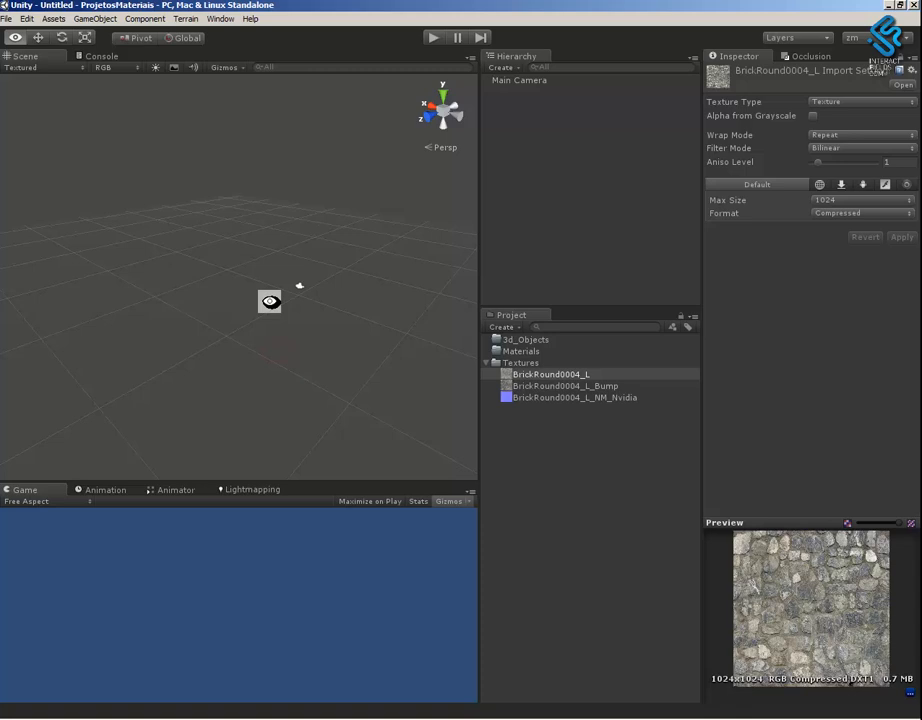
left_click(100, 19)
mouse_move(126, 22)
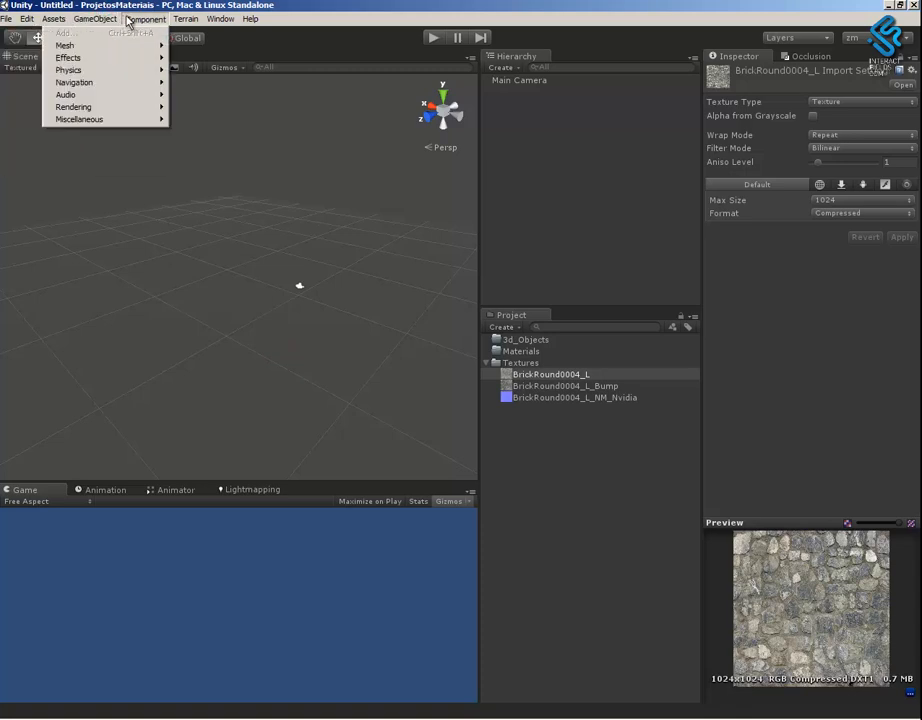
mouse_move(55, 21)
mouse_move(88, 22)
mouse_move(99, 45)
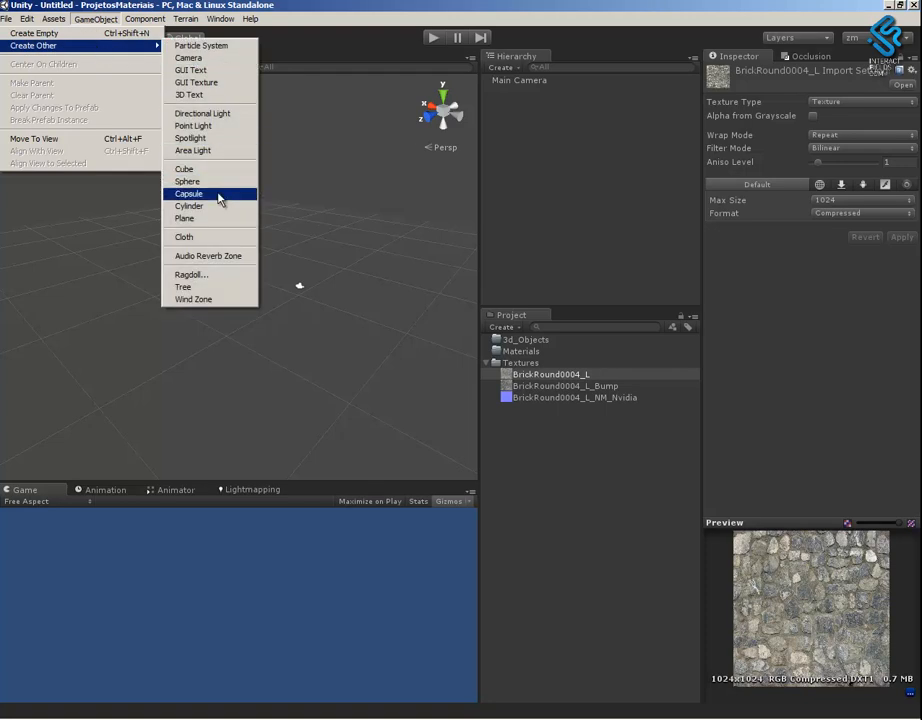
left_click(186, 218)
Lower the plane in the scene to about Y -0.16
left_click_drag(313, 373, 343, 316, "alt")
scroll(290, 337, "up", 2)
left_click_drag(265, 362, 434, 272, "alt")
left_click_drag(233, 208, 235, 239)
mouse_move(216, 323)
left_mouse_down()
mouse_move(239, 308)
mouse_move(205, 337)
mouse_move(207, 312)
mouse_move(217, 315)
left_mouse_up()
left_click_drag(210, 243, 289, 343, "alt")
Create a spotlight above the plane with a spot angle of about 103, raised to about Y 4.31
left_click(98, 18)
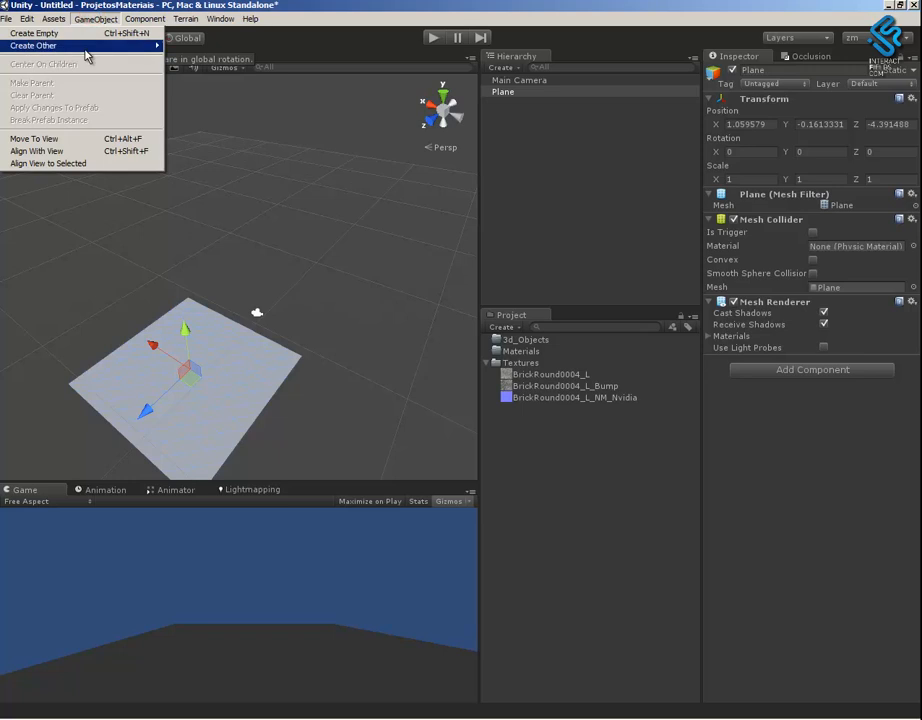
mouse_move(95, 46)
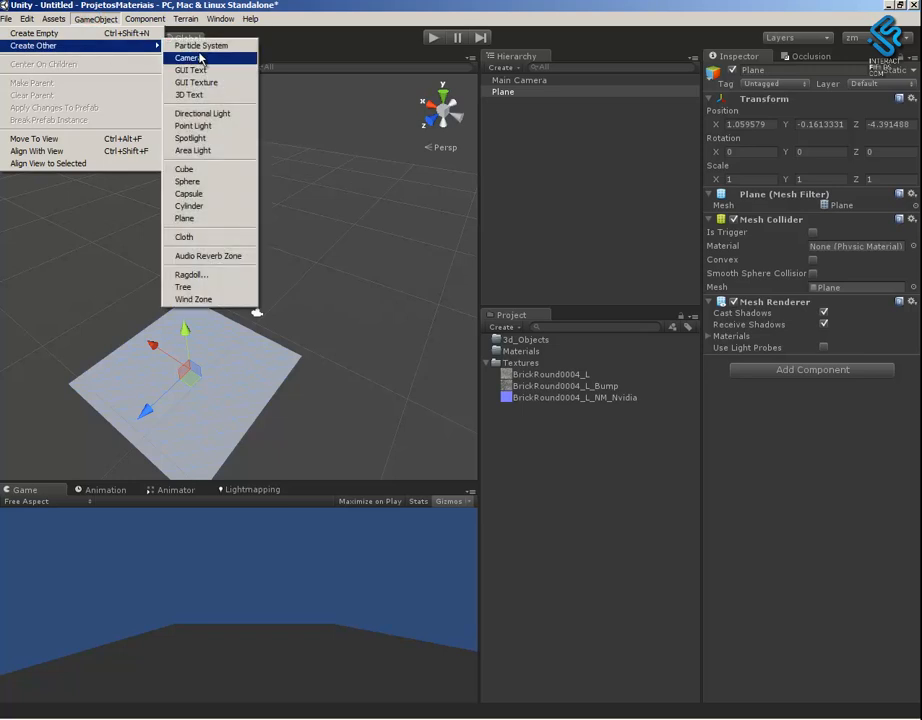
left_click(218, 138)
left_click_drag(297, 402, 335, 410, "alt")
left_click_drag(247, 294, 88, 436, "alt")
mouse_move(179, 206)
left_mouse_down()
mouse_move(173, 166)
mouse_move(172, 190)
left_mouse_up()
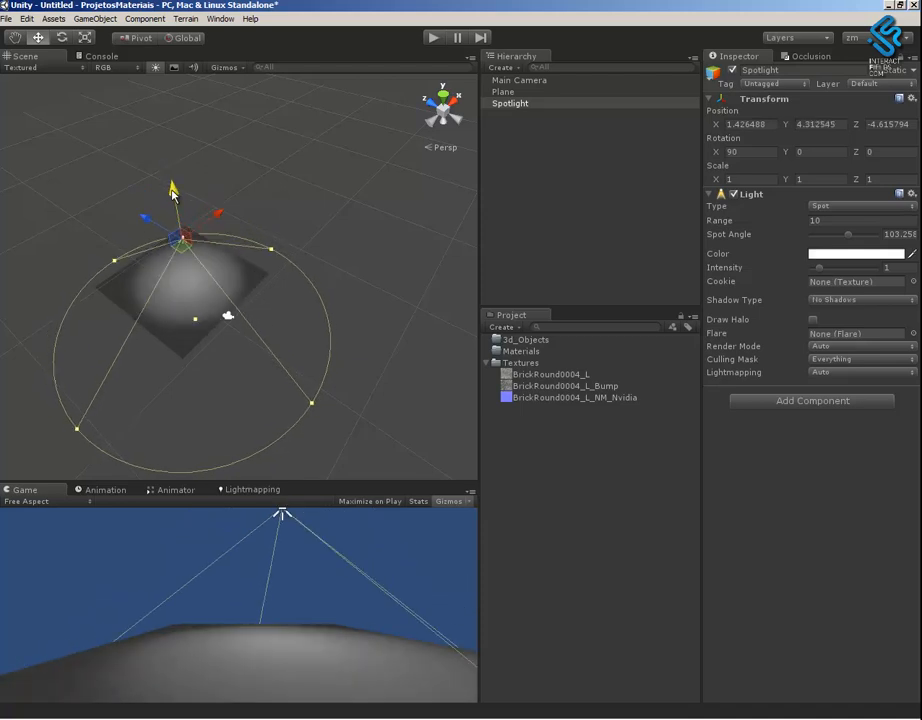
Reposition and rotate the main camera so that the lit plane is centred in the game view
left_click_drag(267, 376, 258, 262, "alt")
left_click(234, 322)
key("e")
key("w")
left_click_drag(262, 351, 310, 272, "alt")
left_click(597, 508)
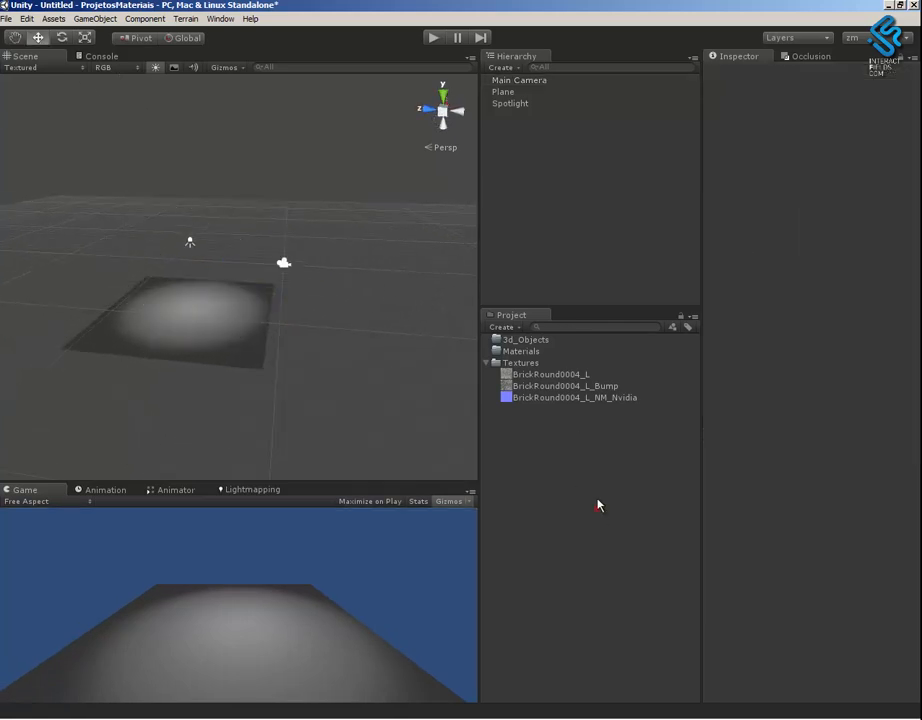
Create a new material in the project and name it matPhotoshop2Unity
left_click(505, 328)
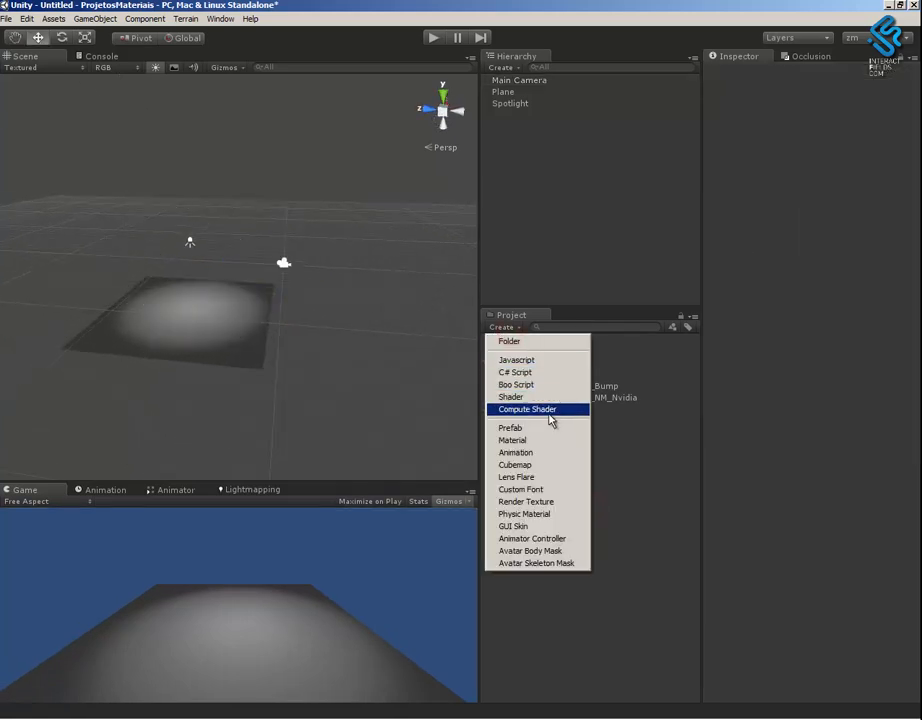
left_click(537, 441)
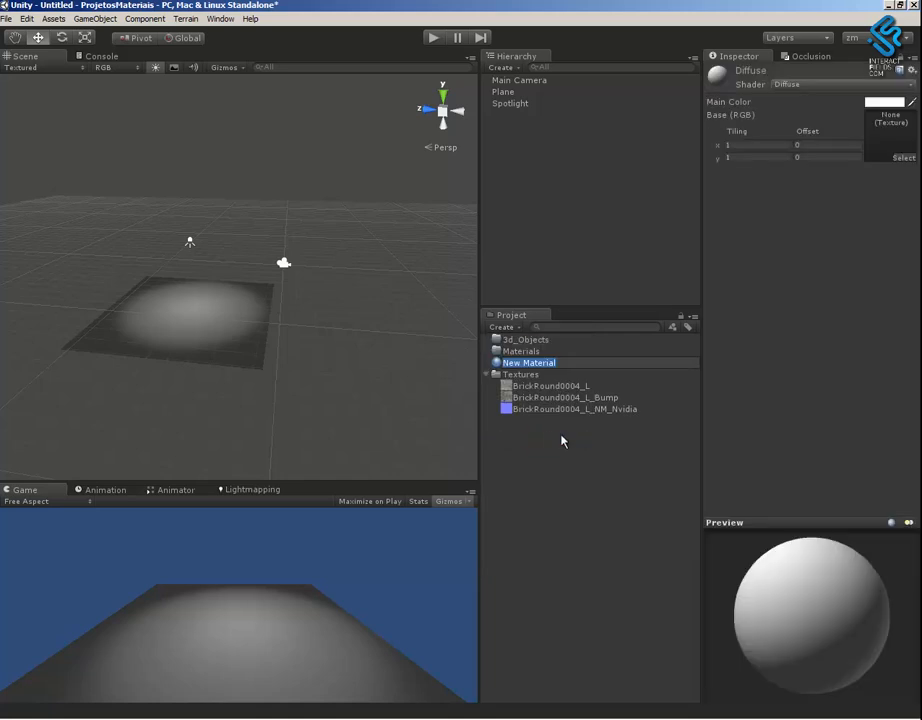
type("matPhotoshop2")
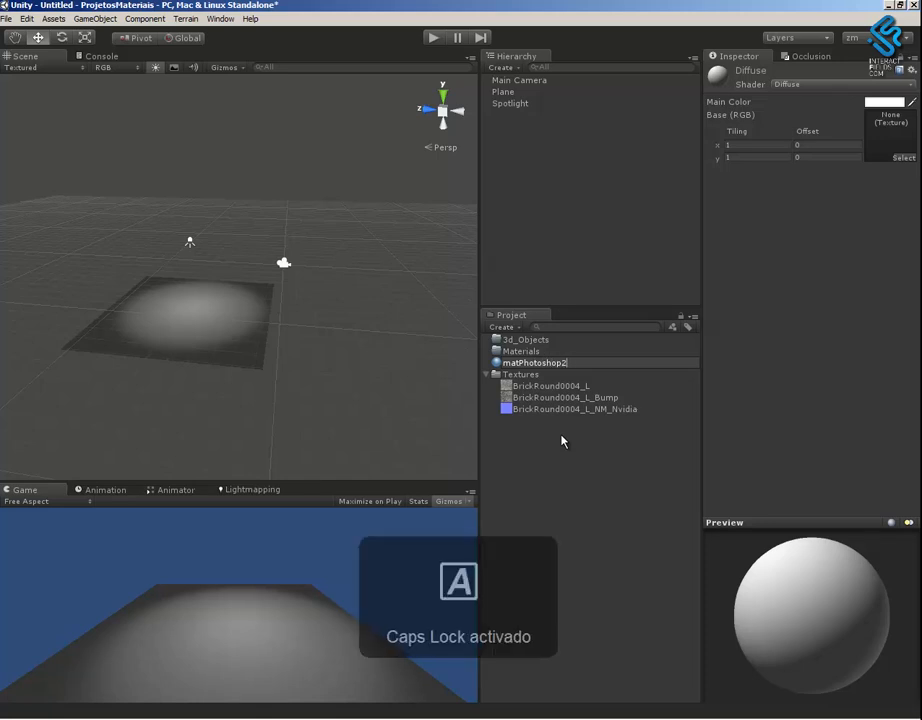
type("Unity")
key("Return")
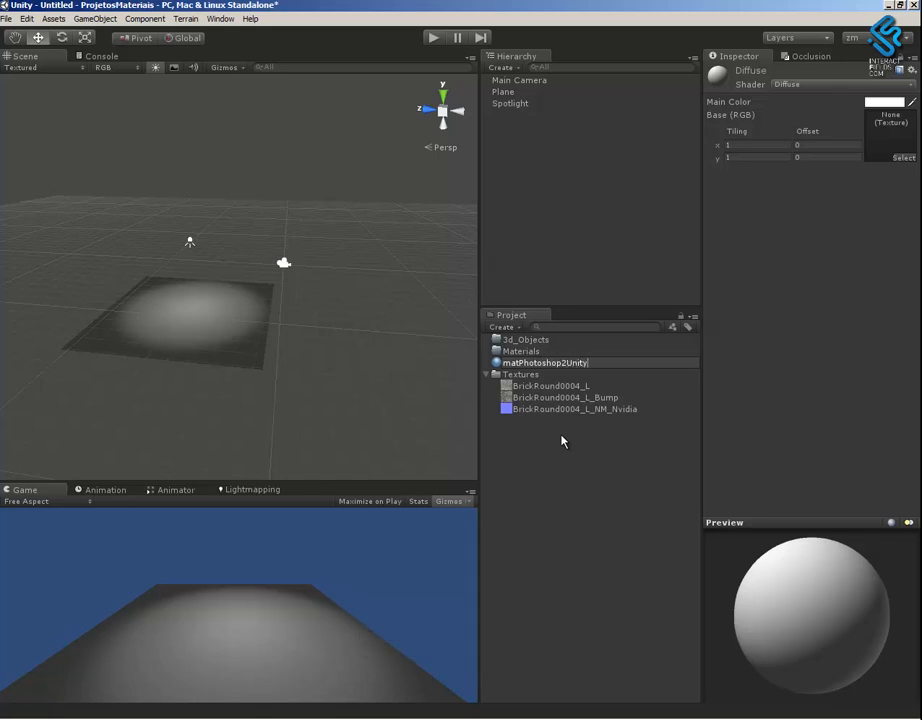
Apply the matPhotoshop2Unity material to the plane in the scene
left_click_drag(282, 305, 311, 340, "alt")
right_click_drag(311, 340, 374, 394, "alt")
left_click_drag(374, 394, 360, 370, "alt")
left_click_drag(537, 366, 262, 348)
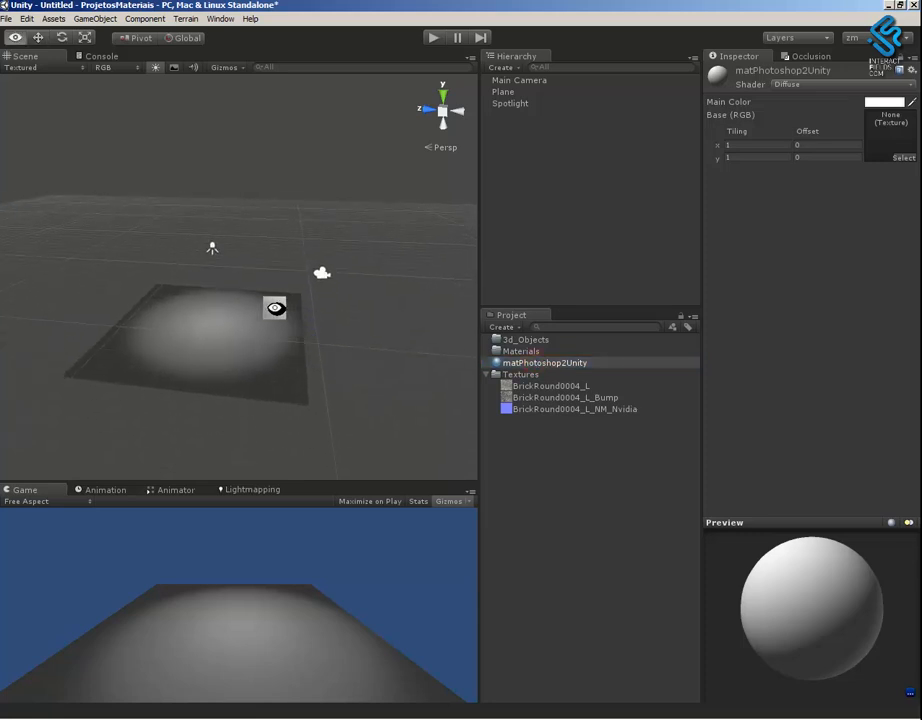
Assign BrickRound0004_L as the base texture of the matPhotoshop2Unity material
right_click_drag(274, 310, 546, 477, "alt")
left_click(560, 364)
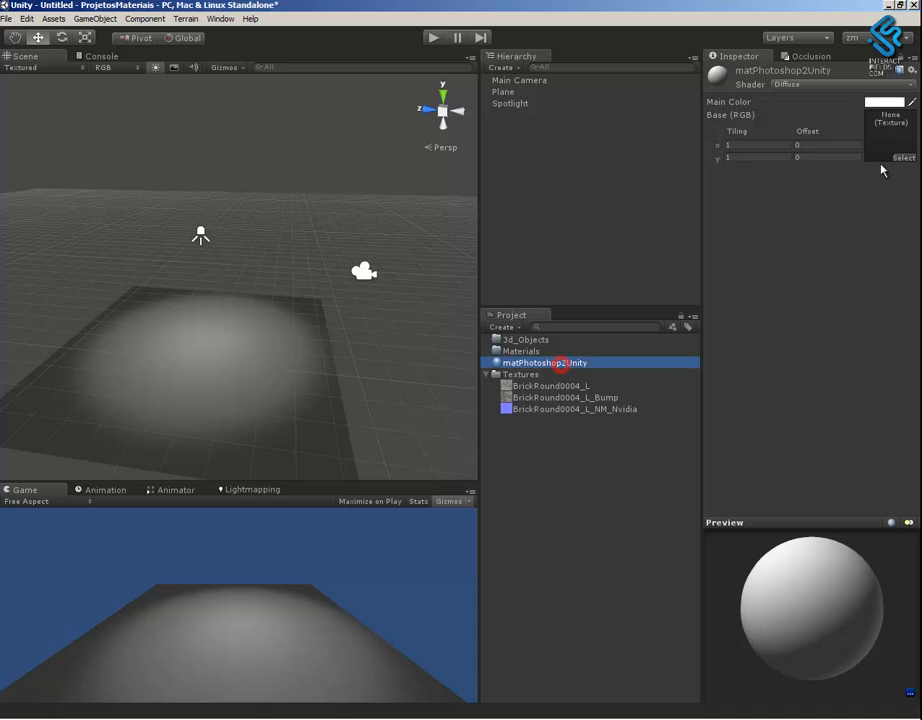
left_click_drag(552, 385, 890, 132)
Lower the spotlight to about Y 3.64 and increase its light intensity to brighten the stone plane
left_click_drag(331, 368, 303, 196, "alt")
left_click(226, 184)
left_click_drag(228, 116, 247, 137)
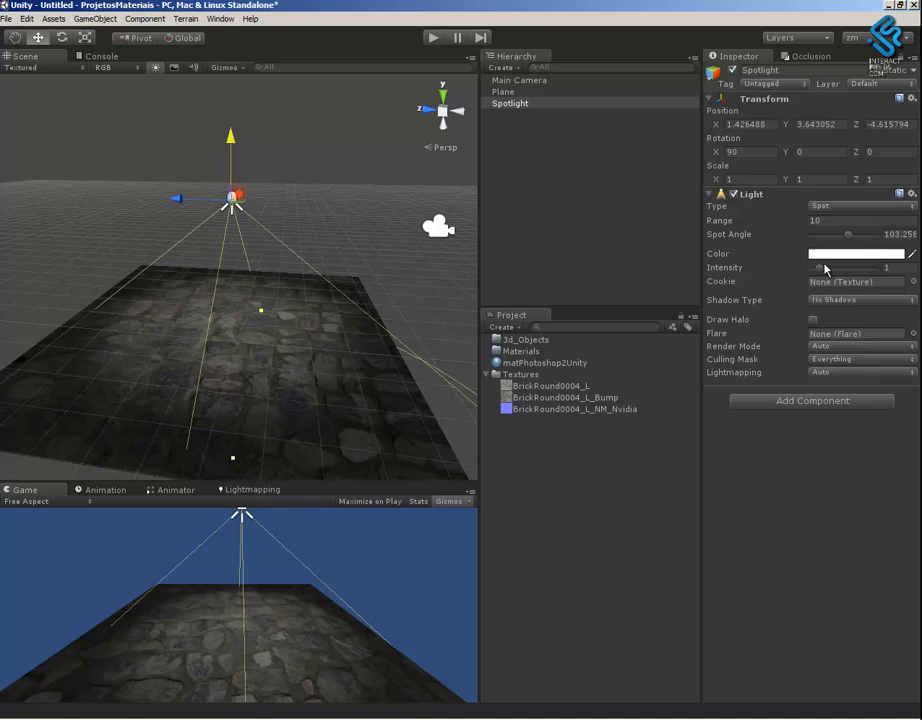
left_click_drag(820, 272, 842, 268)
right_click_drag(165, 317, 588, 524, "alt")
right_click_drag(321, 315, 550, 465, "alt")
Change the shader of the matPhotoshop2Unity material to Bumped Diffuse
left_click(370, 376)
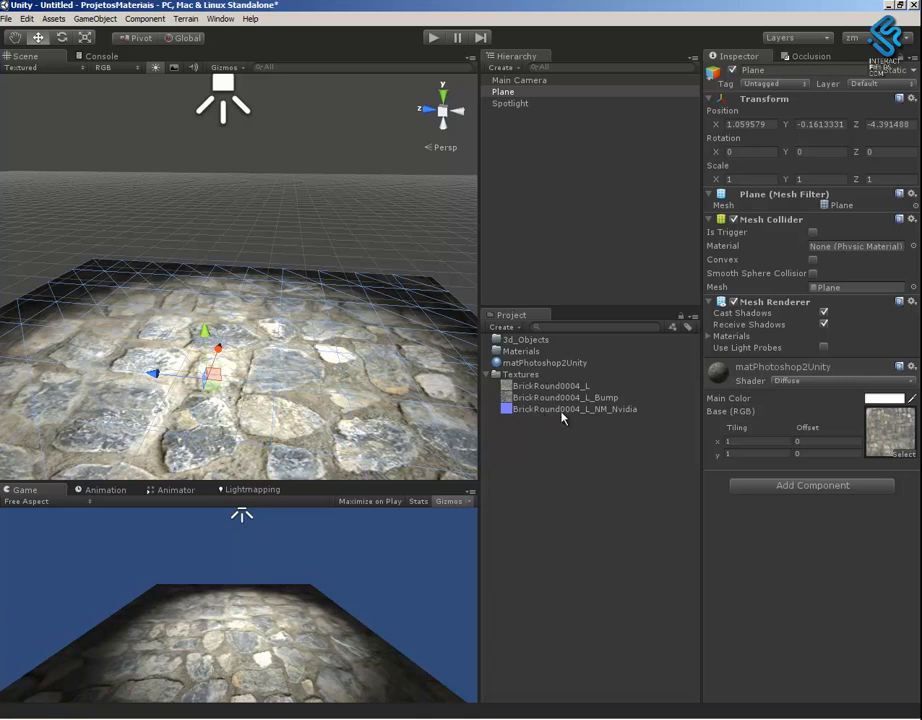
left_click(527, 364)
left_click(833, 84)
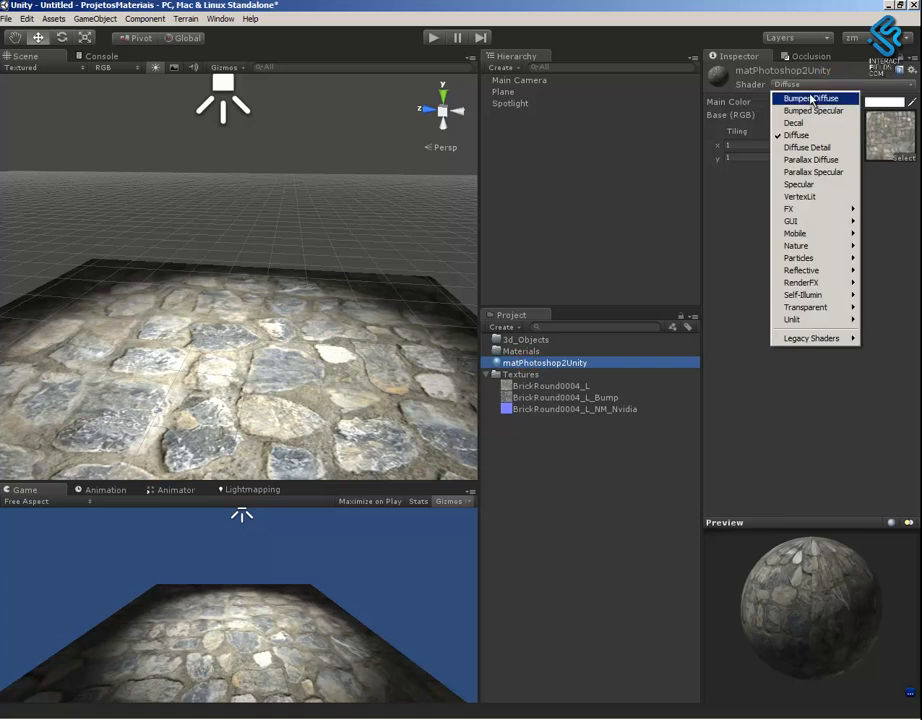
left_click(819, 99)
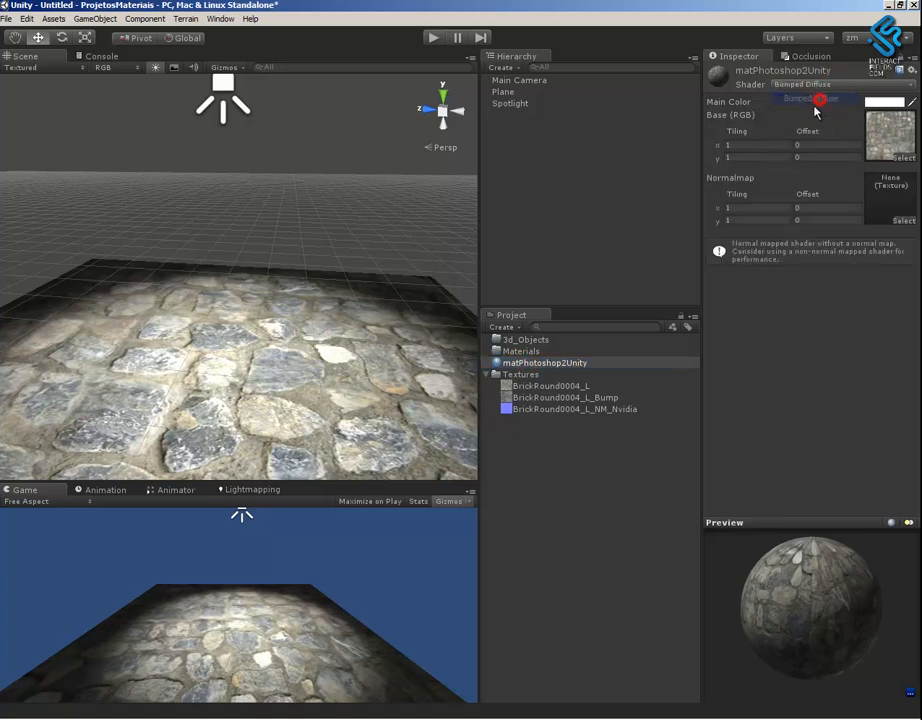
Assign BrickRound0004_L_NM_Nvidia as the material's normal map and have the texture marked as a normal map
left_click_drag(550, 410, 888, 195)
left_click_drag(313, 379, 434, 313, "alt")
left_click_drag(325, 302, 285, 320, "alt")
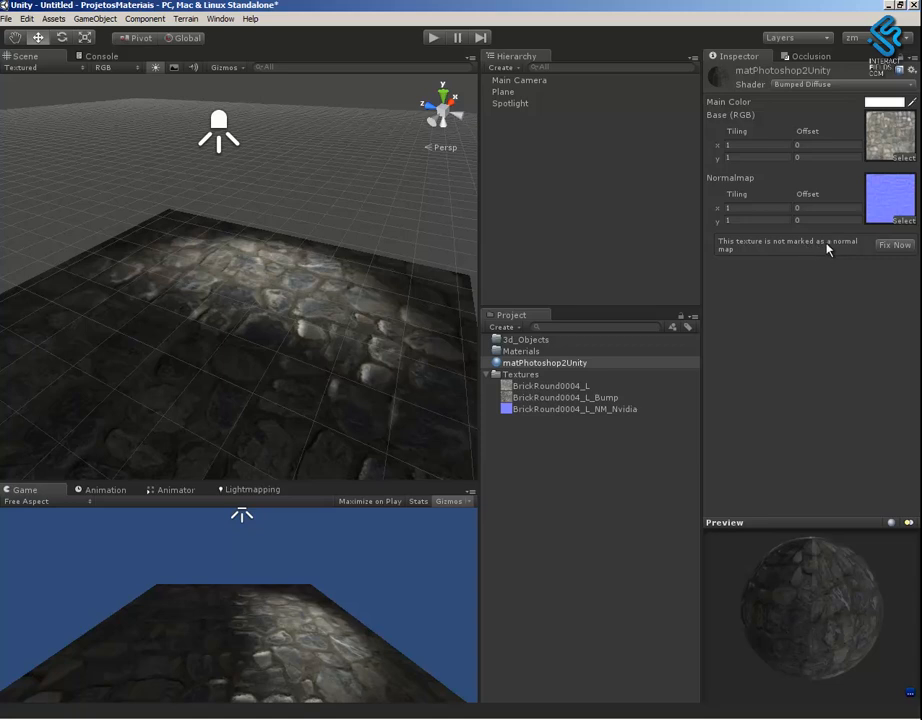
left_click(895, 246)
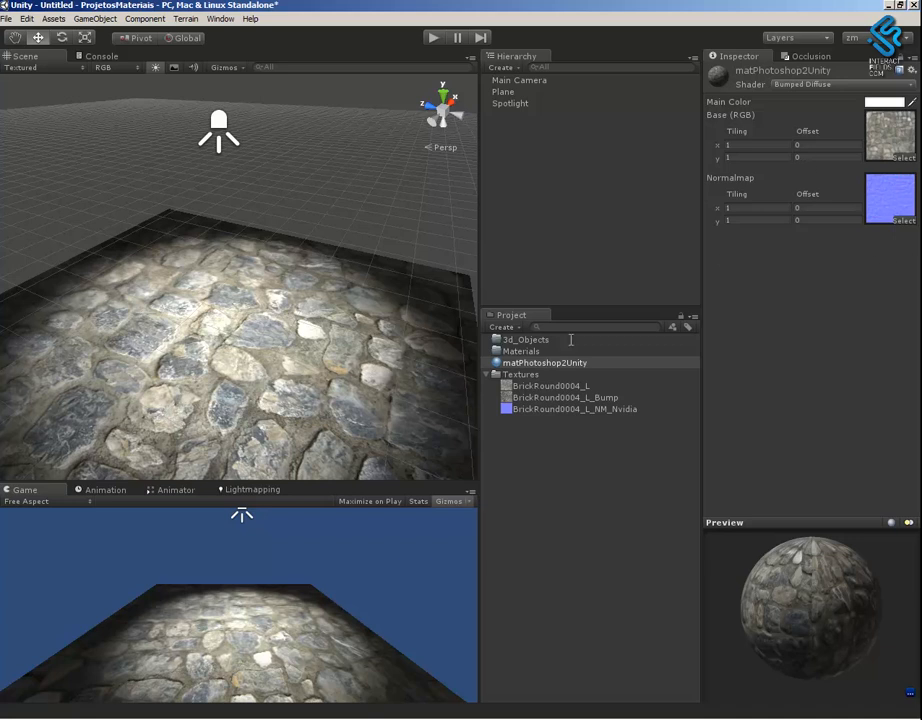
Examine the import settings and available texture types of BrickRound0004_L_NM_Nvidia
scroll(295, 298, "up", 2)
left_click(567, 410)
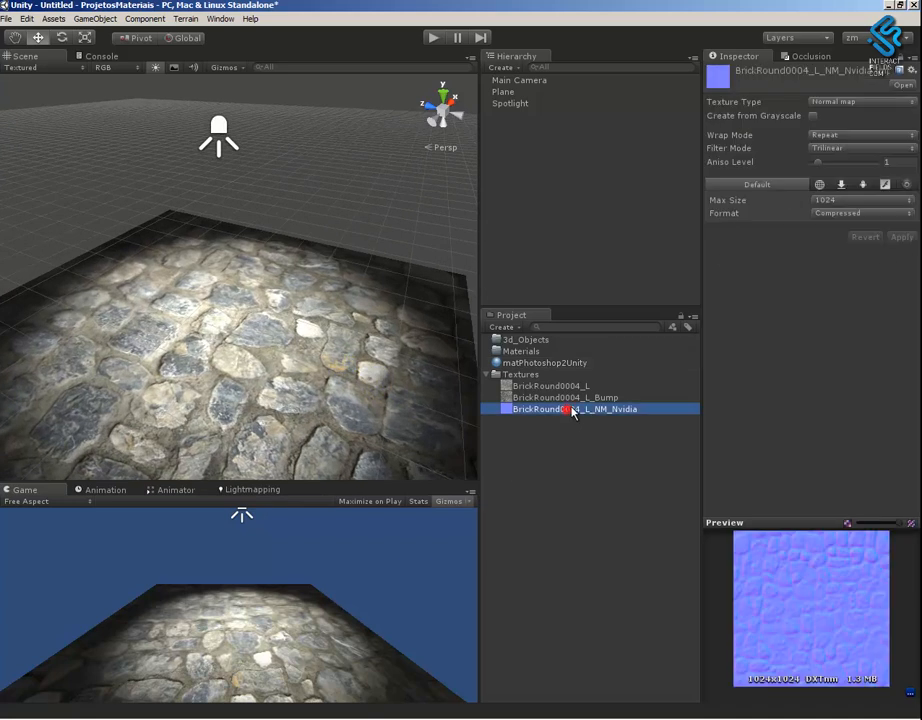
left_click(844, 101)
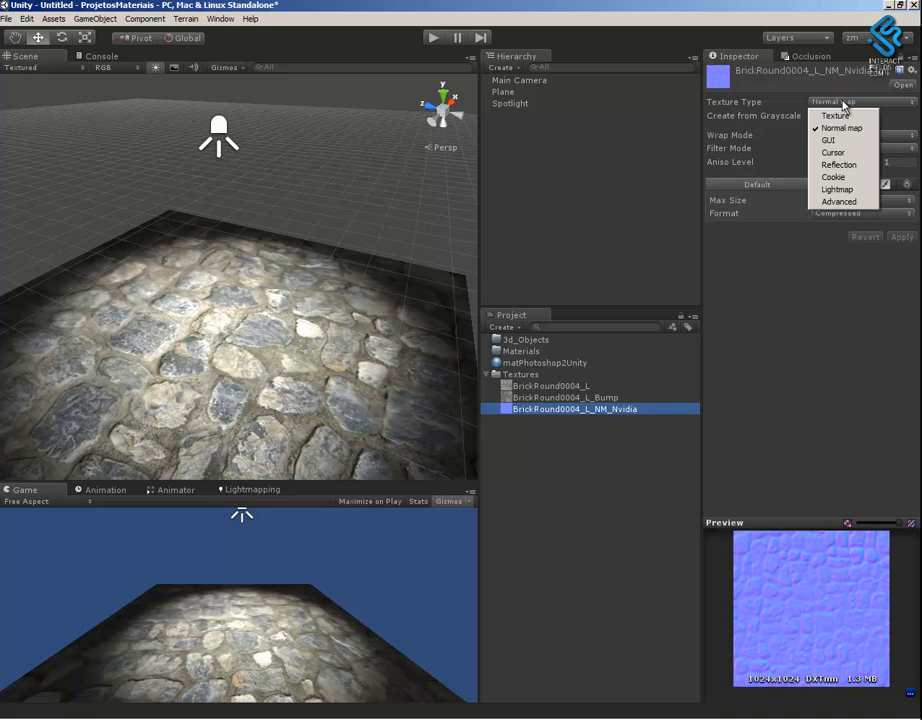
left_click(806, 366)
Compare the plane's relief by alternating its material's normal map between BrickRound0004_L_NM_Nvidia and None
right_click_drag(297, 376, 632, 518, "alt")
left_click_drag(377, 430, 581, 423, "alt")
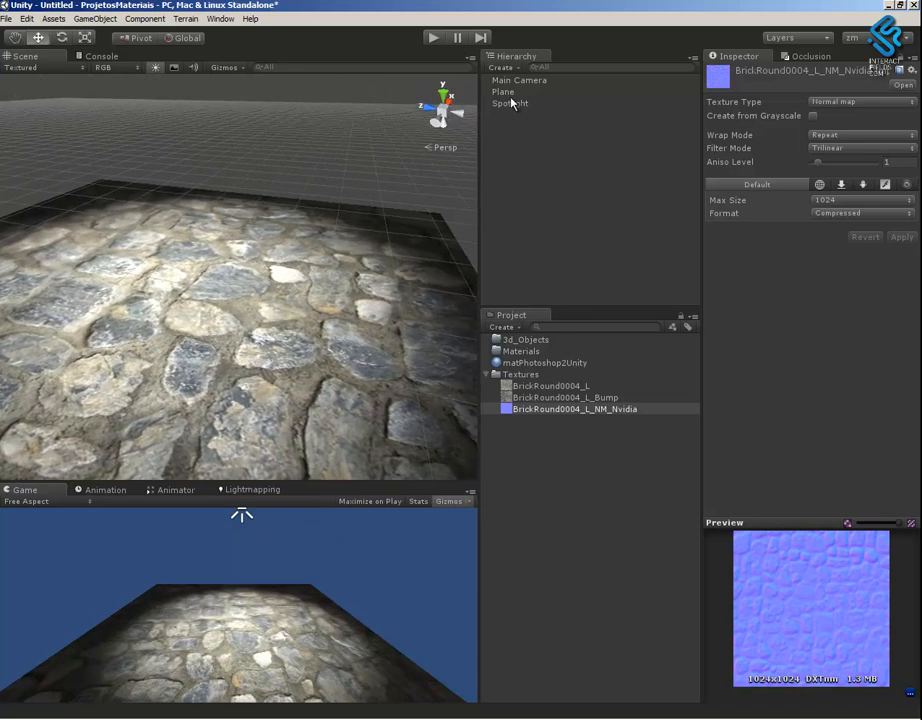
left_click(508, 92)
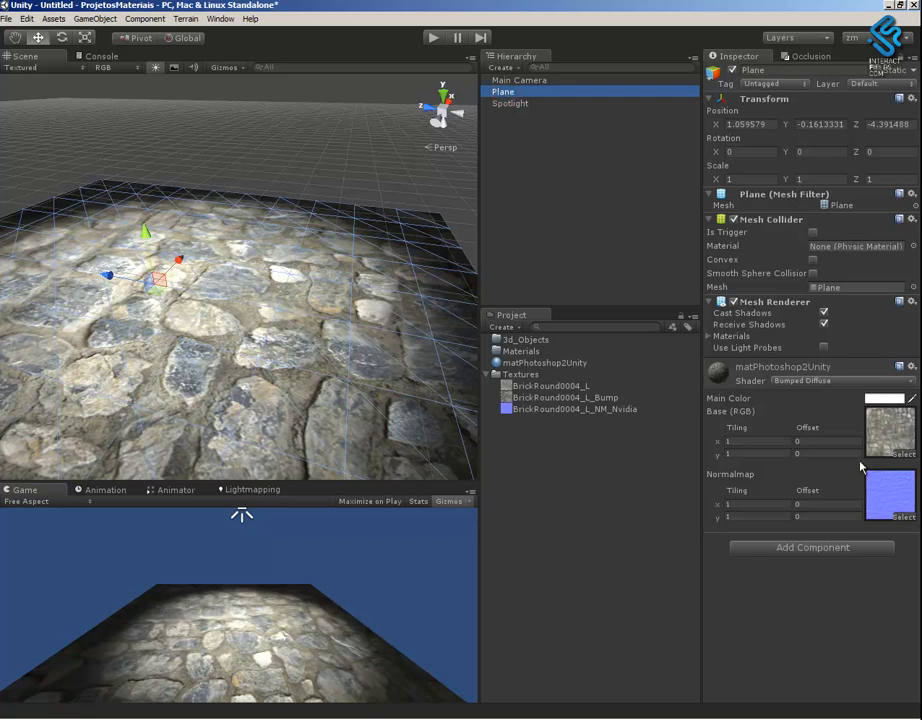
left_click(905, 514)
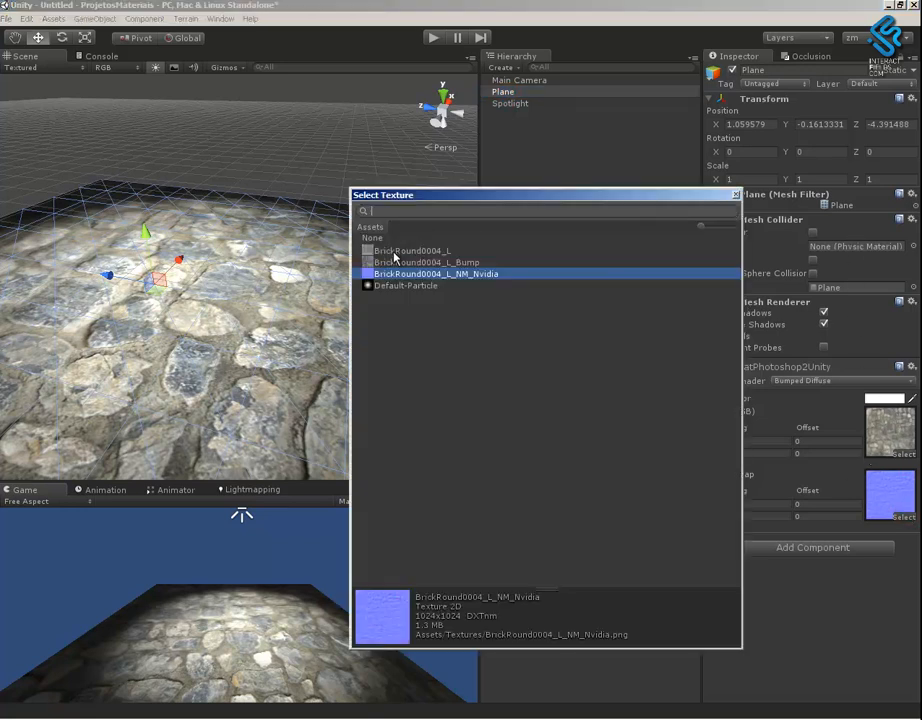
left_click(394, 252)
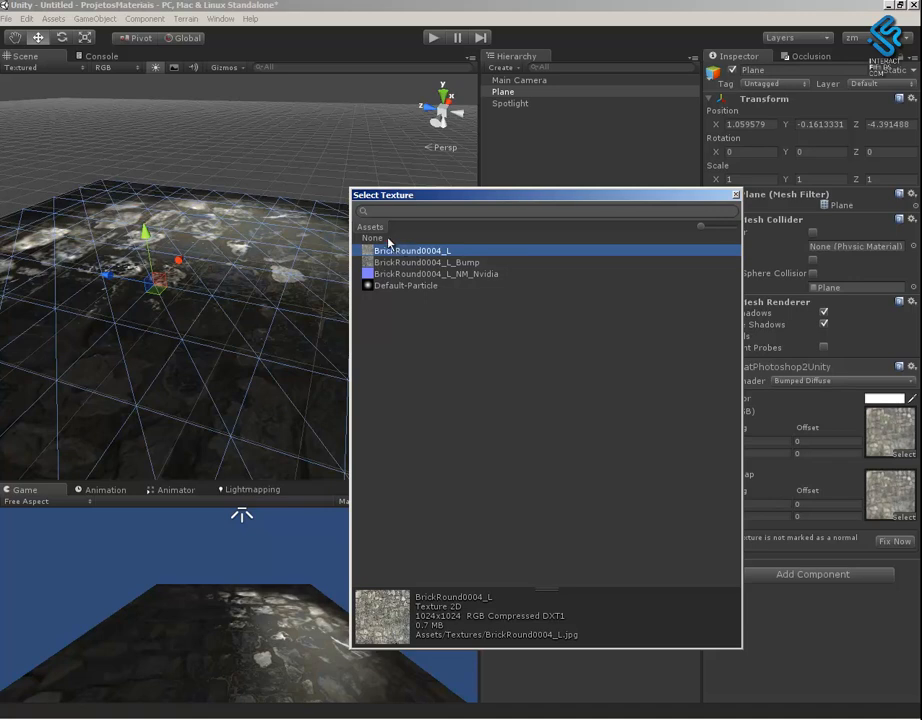
left_click(389, 239)
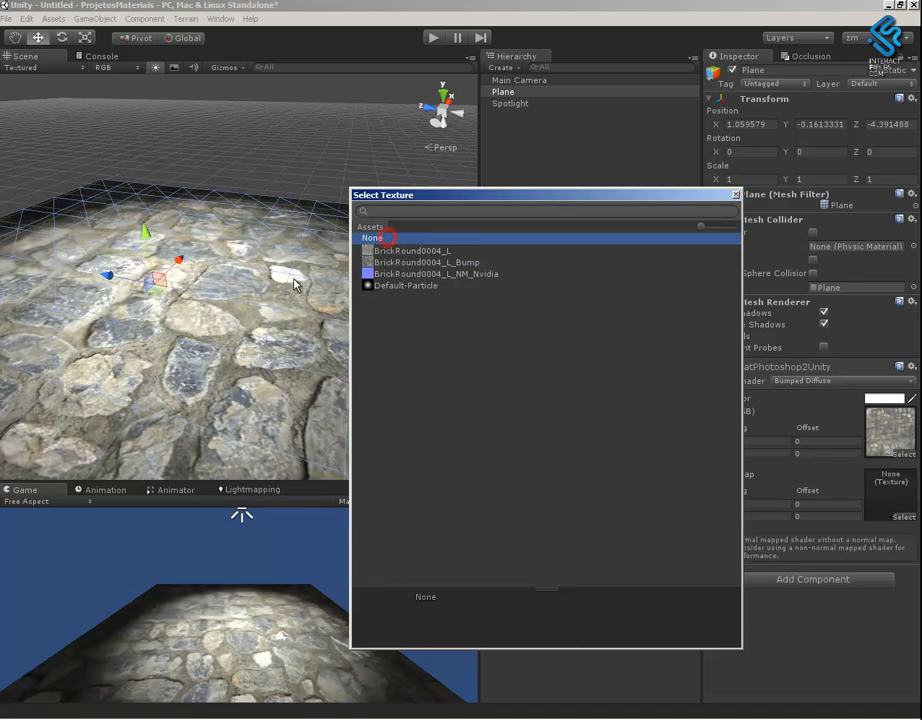
left_click(413, 274)
left_click(389, 241)
left_click(397, 275)
left_click(390, 240)
left_click(403, 275)
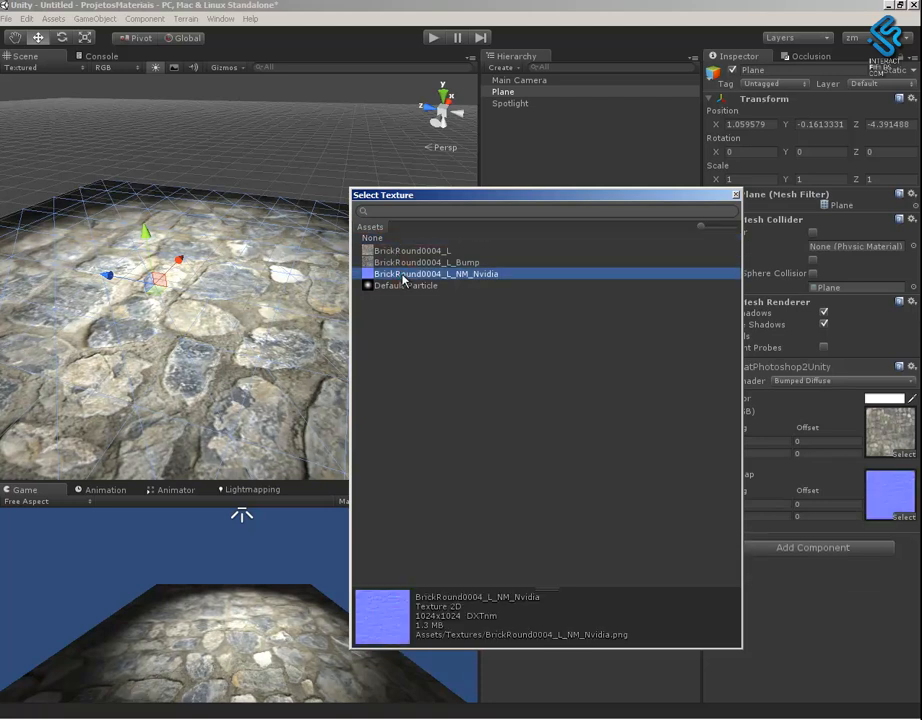
left_click(392, 250)
left_click(382, 238)
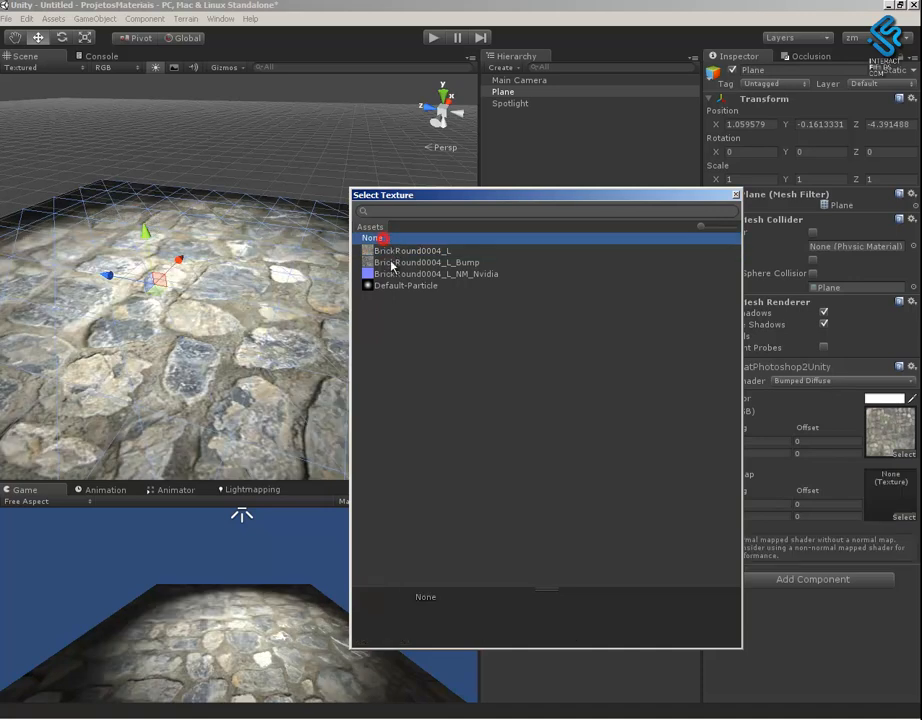
right_click(185, 329)
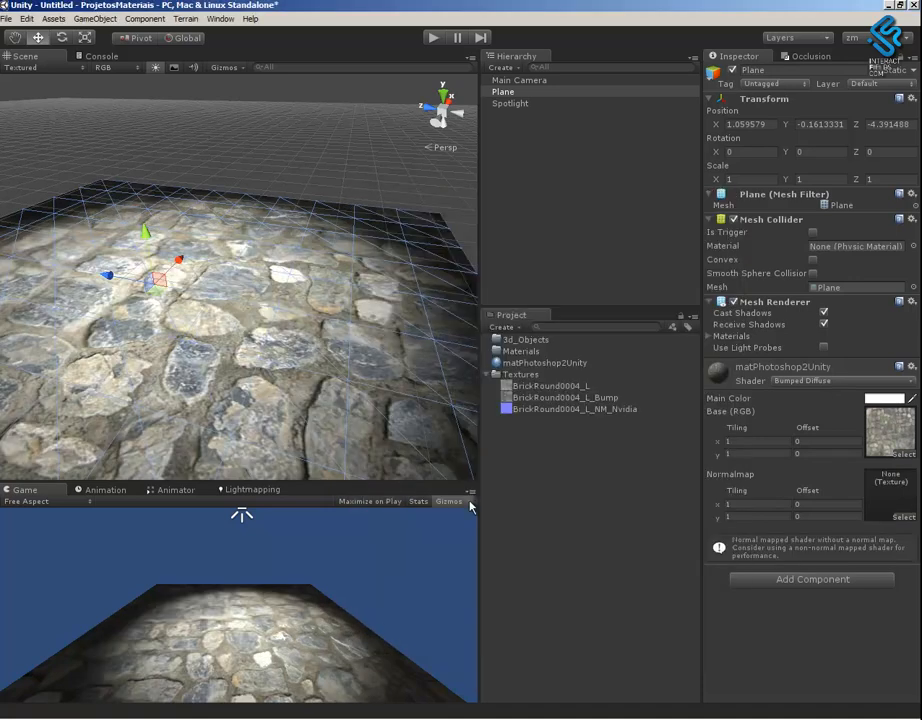
Reassign BrickRound0004_L_NM_Nvidia as the plane material's normal map and inspect the stone surface
left_click(903, 516)
left_click(422, 274)
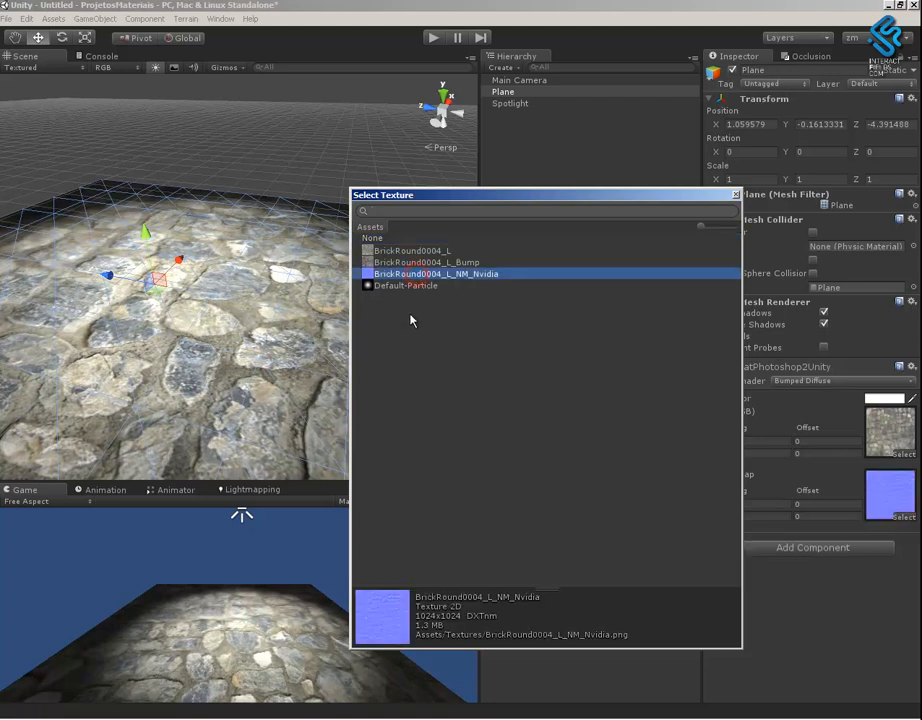
left_click(736, 195)
scroll(321, 310, "up", 3)
left_click_drag(321, 310, 471, 385, "alt")
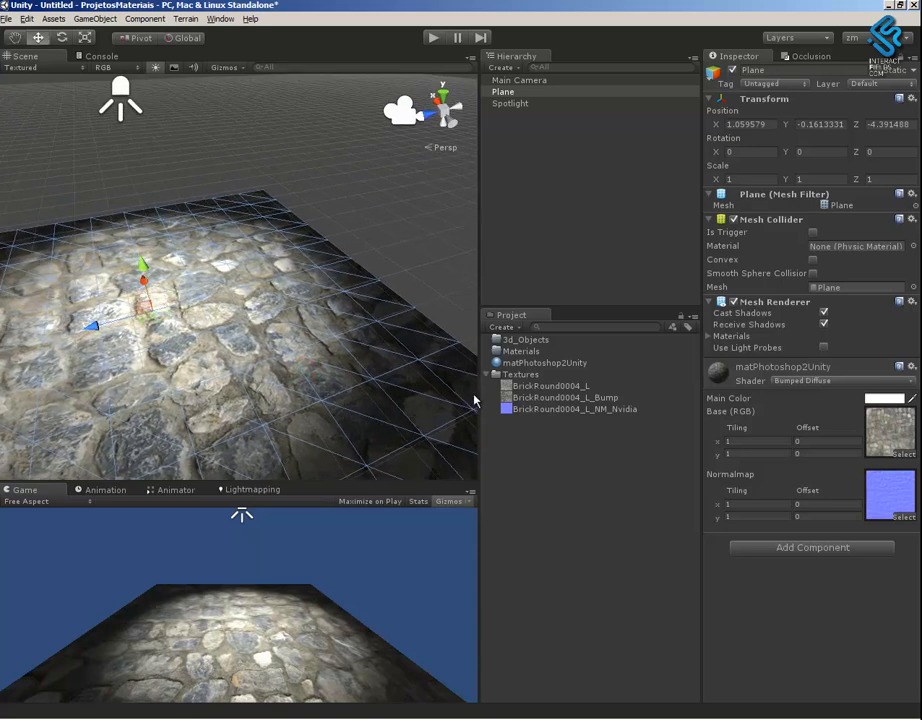
Switch the matPhotoshop2Unity material's shader to Diffuse and inspect the plane without normal mapping
left_click(578, 620)
key("w")
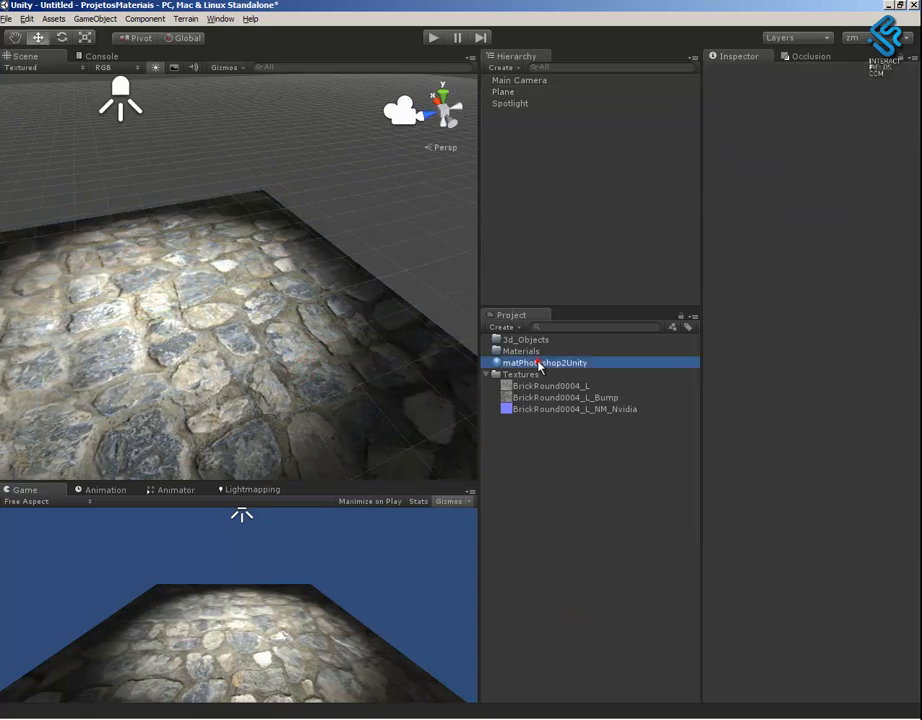
left_click(539, 364)
left_click(842, 84)
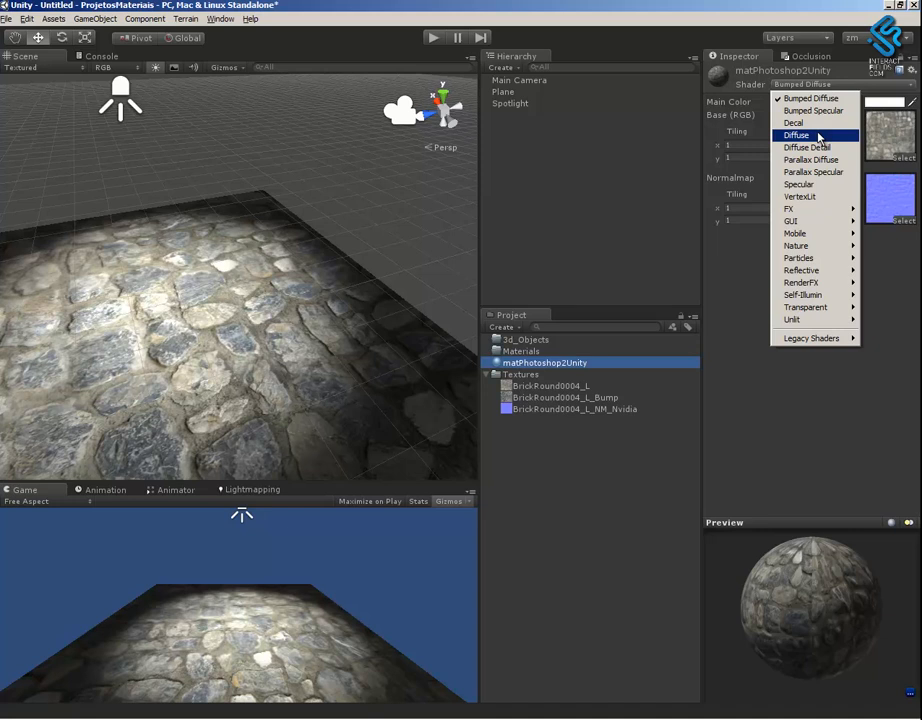
left_click(819, 137)
left_click_drag(193, 263, 283, 321, "alt")
middle_click_drag(283, 321, 315, 300, "alt")
right_click_drag(280, 307, 415, 409, "alt")
middle_click_drag(366, 337, 376, 363, "alt")
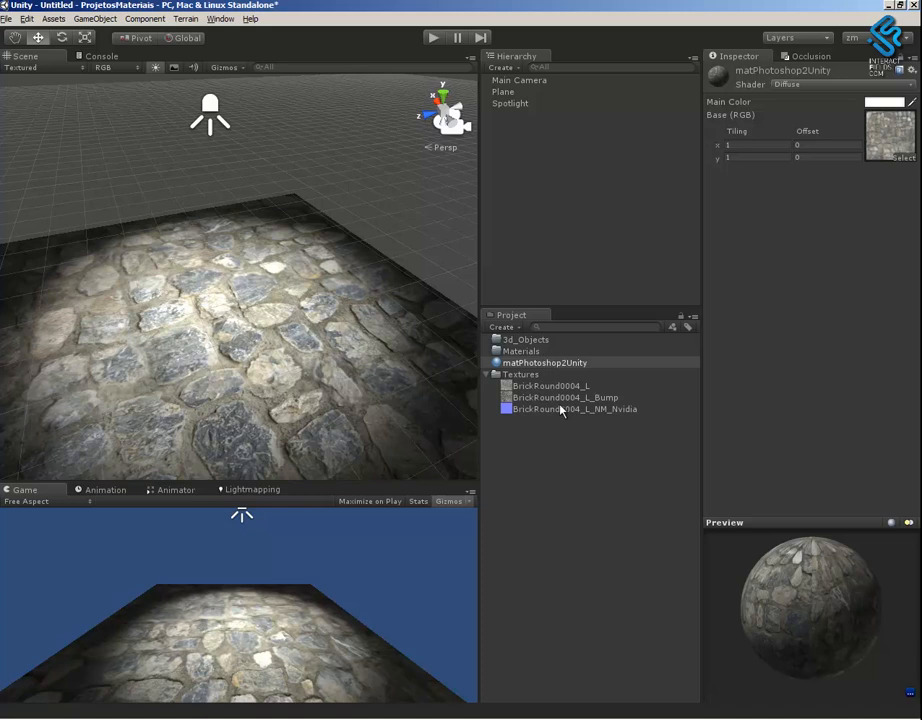
Set BrickRound0004_L_Bump's texture type to Normal map, created from grayscale, and apply the import settings
left_click(565, 400)
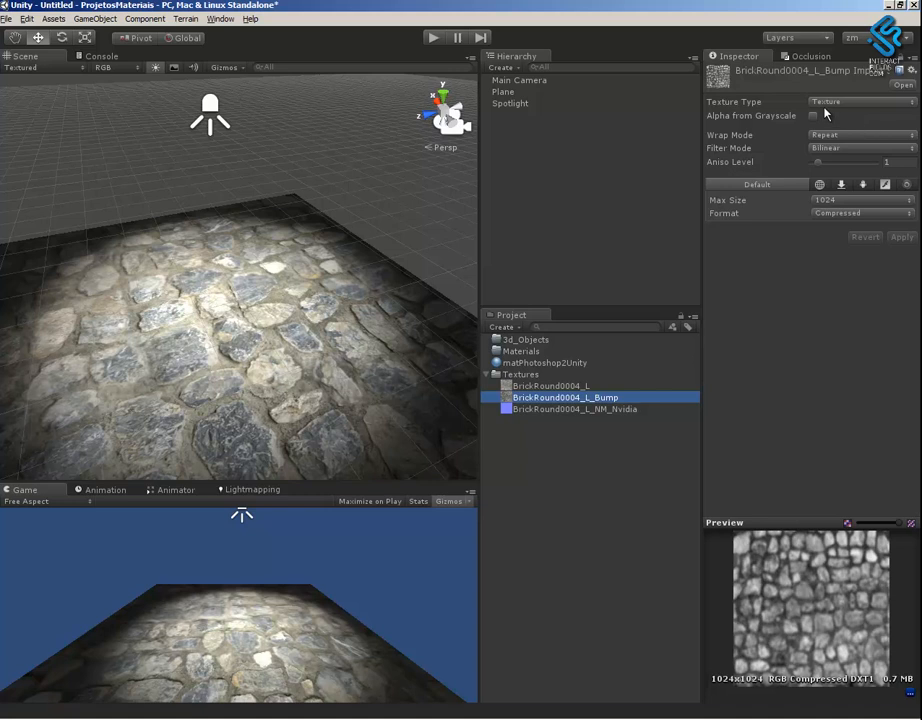
left_click(852, 103)
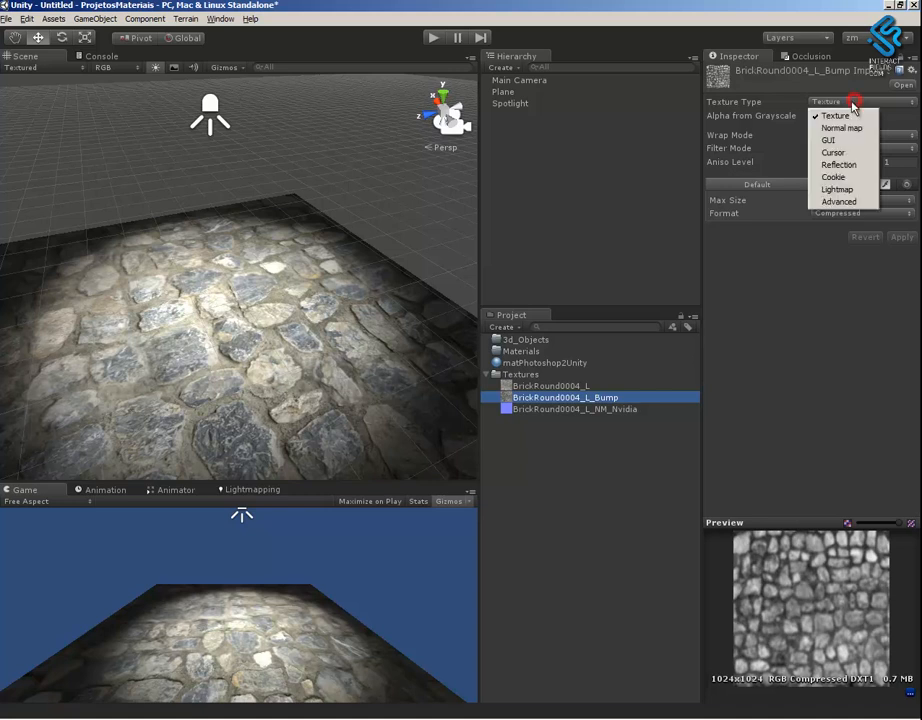
left_click(845, 127)
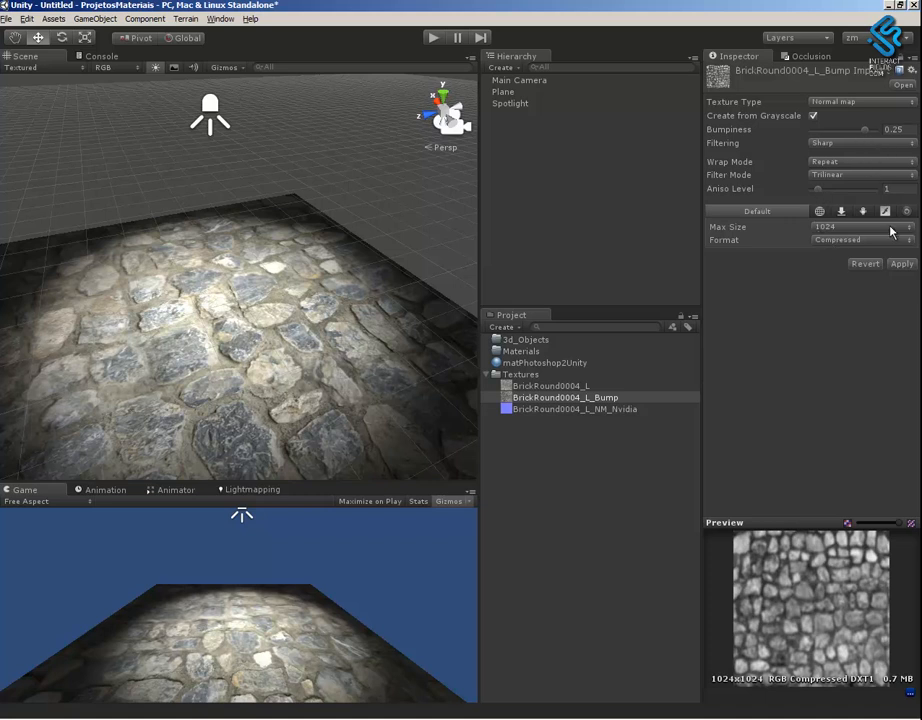
left_click(901, 264)
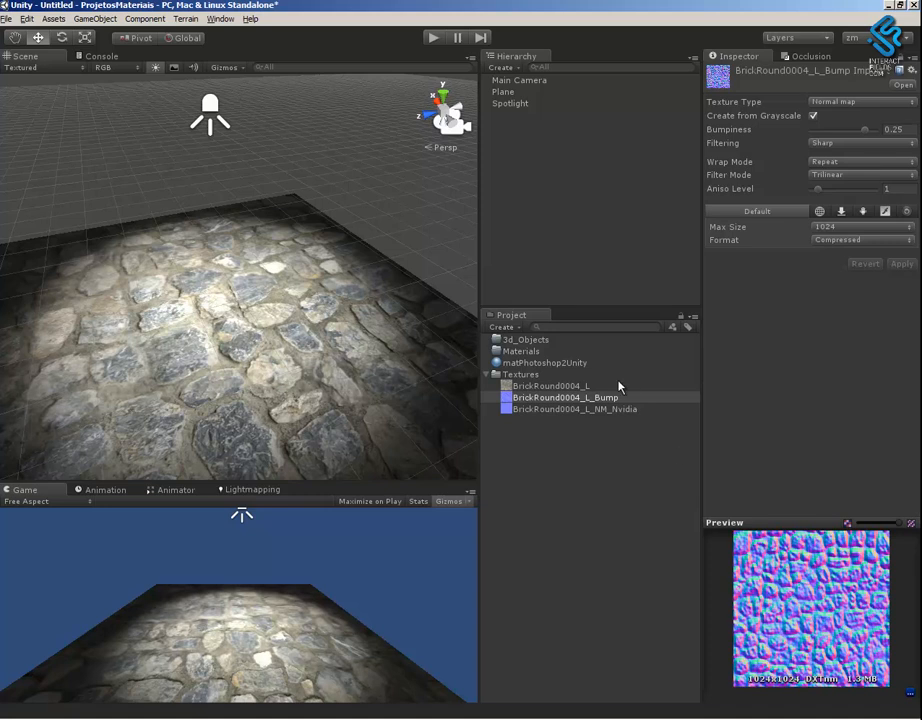
Switch the matPhotoshop2Unity material to the Bumped Diffuse shader and assign BrickRound0004_L_Bump as its normal map
left_click(546, 362)
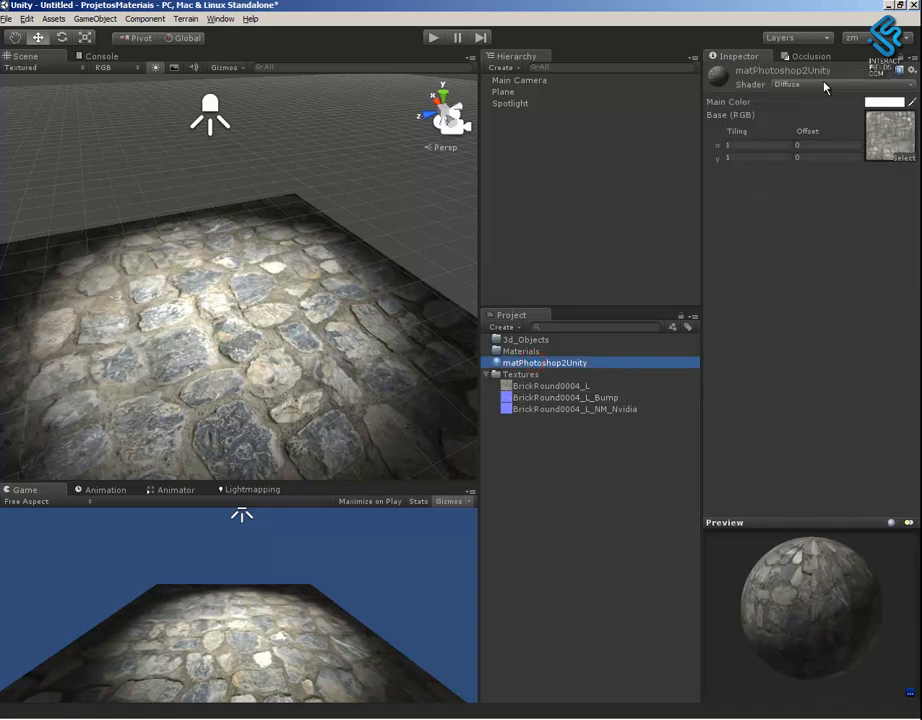
left_click(825, 86)
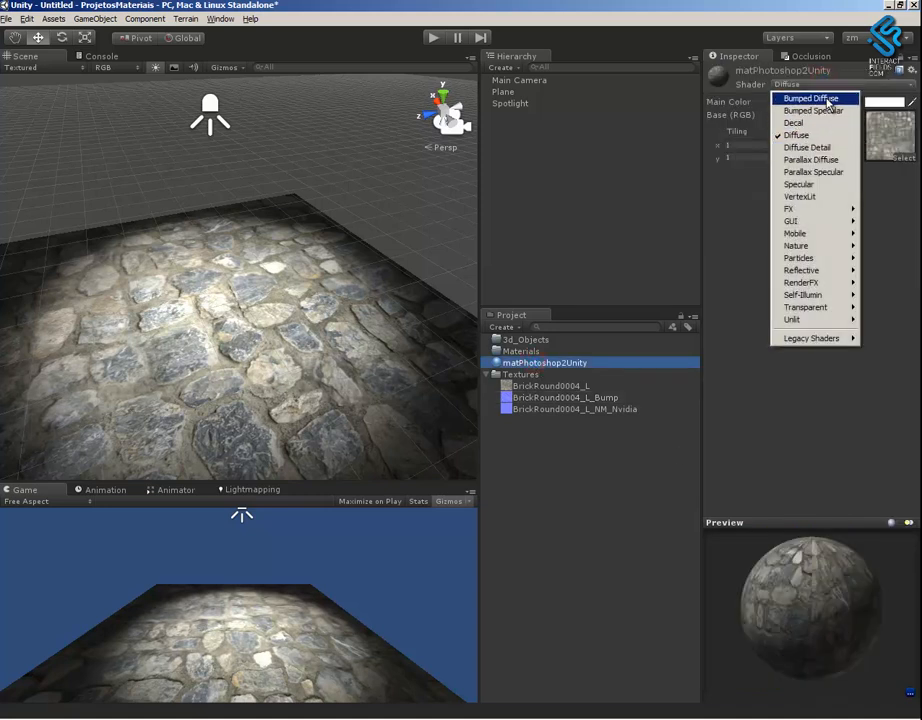
left_click(826, 99)
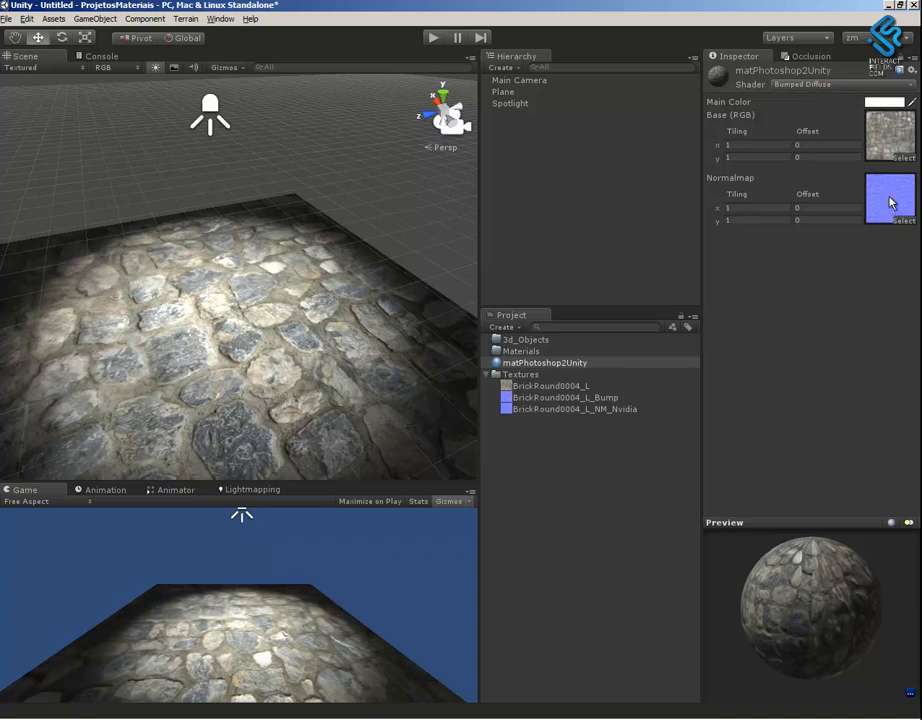
left_click_drag(573, 398, 886, 200)
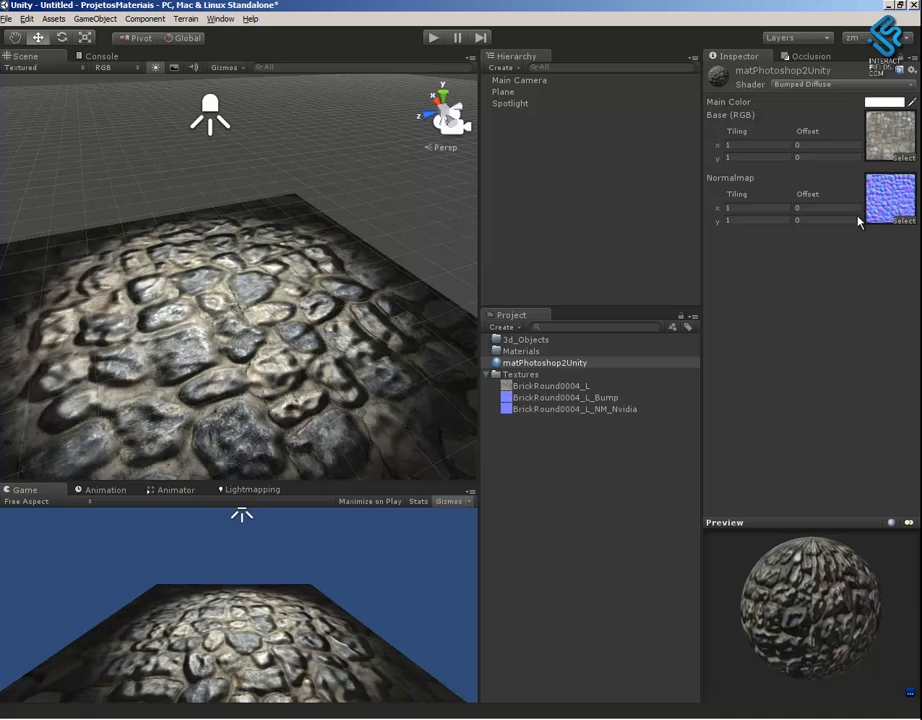
right_click_drag(340, 342, 424, 398, "alt")
left_click_drag(311, 434, 232, 428, "alt")
middle_click_drag(321, 368, 317, 356, "alt")
left_click_drag(281, 327, 475, 401, "alt")
left_click_drag(371, 348, 430, 300, "alt")
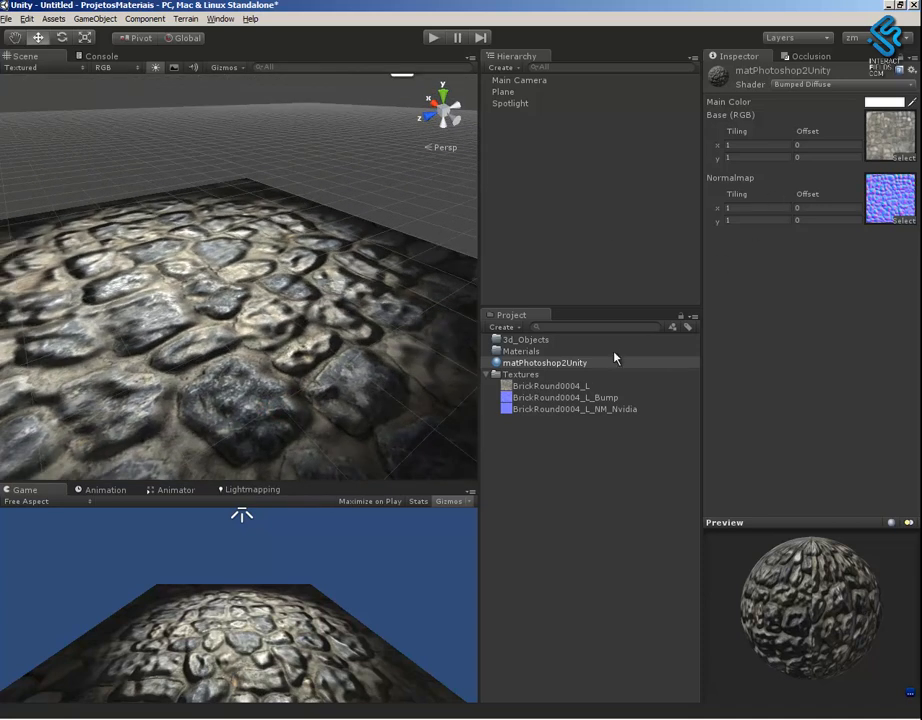
Raise BrickRound0004_L_Bump's bumpiness to 0.3, apply the import settings and inspect the plane's relief
left_click(560, 398)
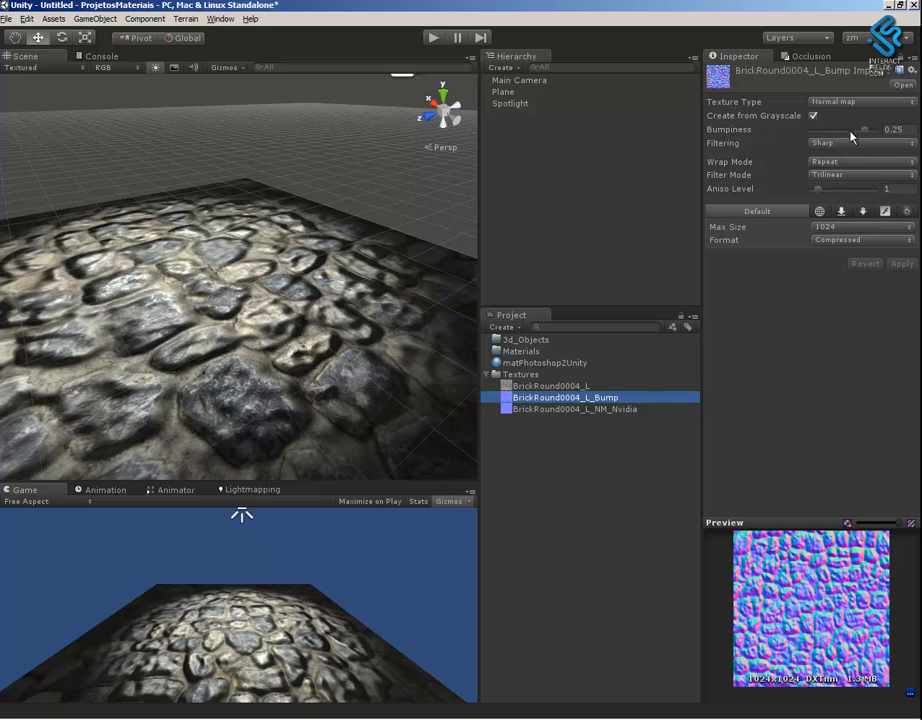
left_click_drag(865, 130, 835, 132)
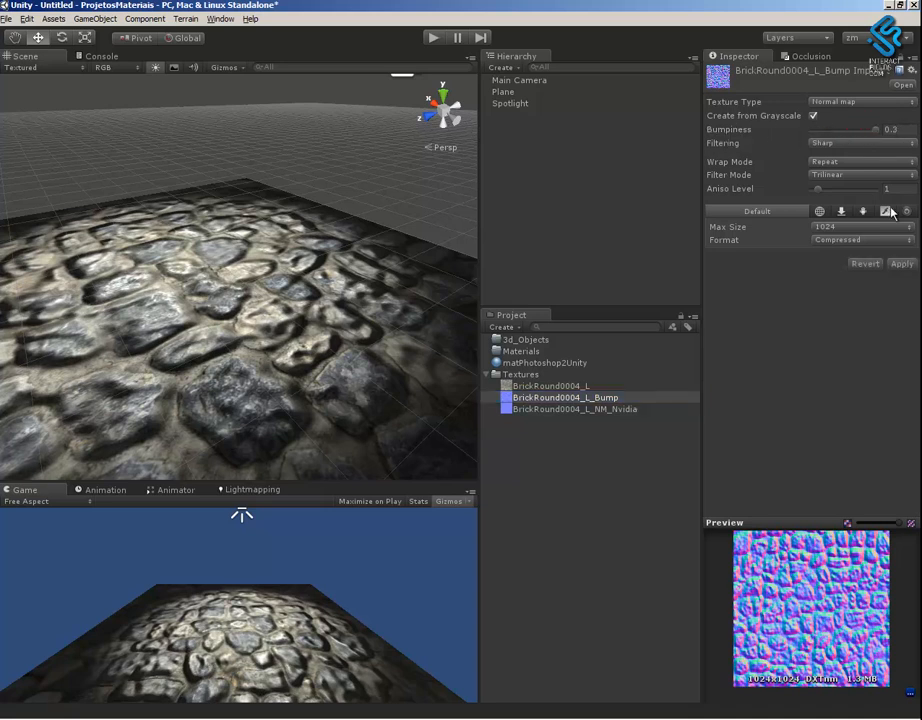
left_click(900, 263)
left_click_drag(338, 320, 440, 362, "alt")
Lower BrickRound0004_L_Bump's bumpiness to 0.052, apply it and inspect the stones up close
left_click_drag(876, 129, 820, 135)
left_click(901, 263)
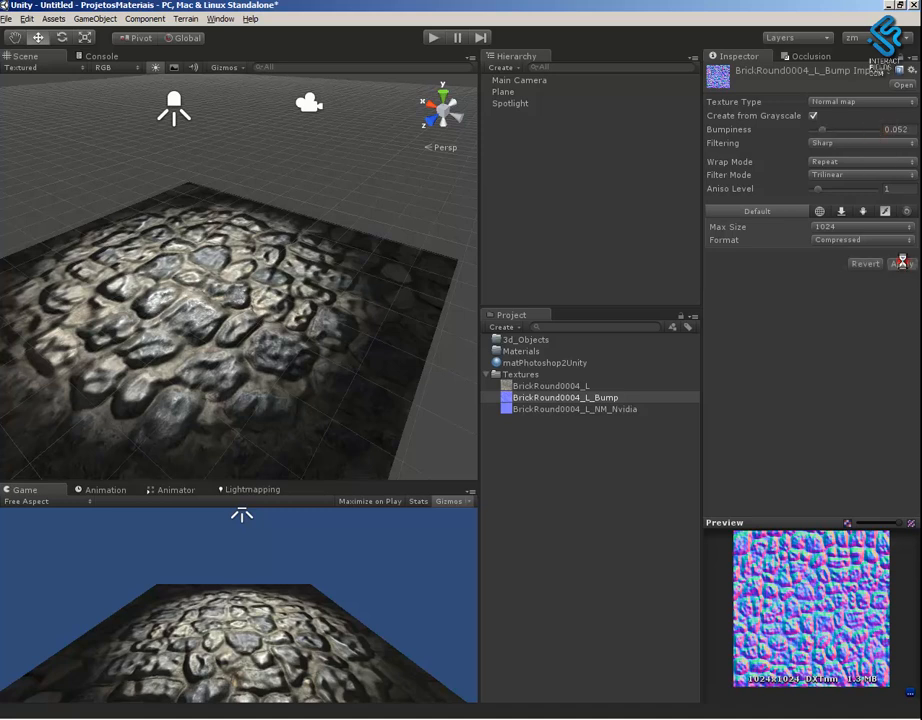
left_click_drag(309, 307, 152, 372, "alt")
right_click_drag(200, 226, 480, 416, "alt")
left_click_drag(350, 365, 270, 320, "alt")
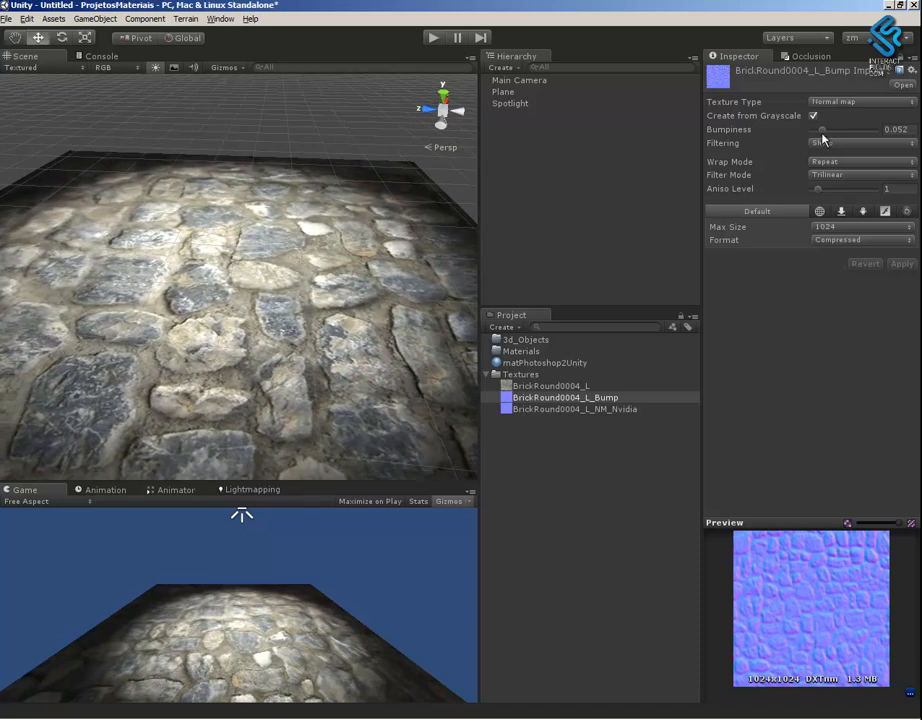
Set BrickRound0004_L_Bump's bumpiness to 0.082 and apply the import settings
left_click_drag(820, 130, 825, 131)
left_click(901, 264)
left_click_drag(300, 393, 325, 412, "alt")
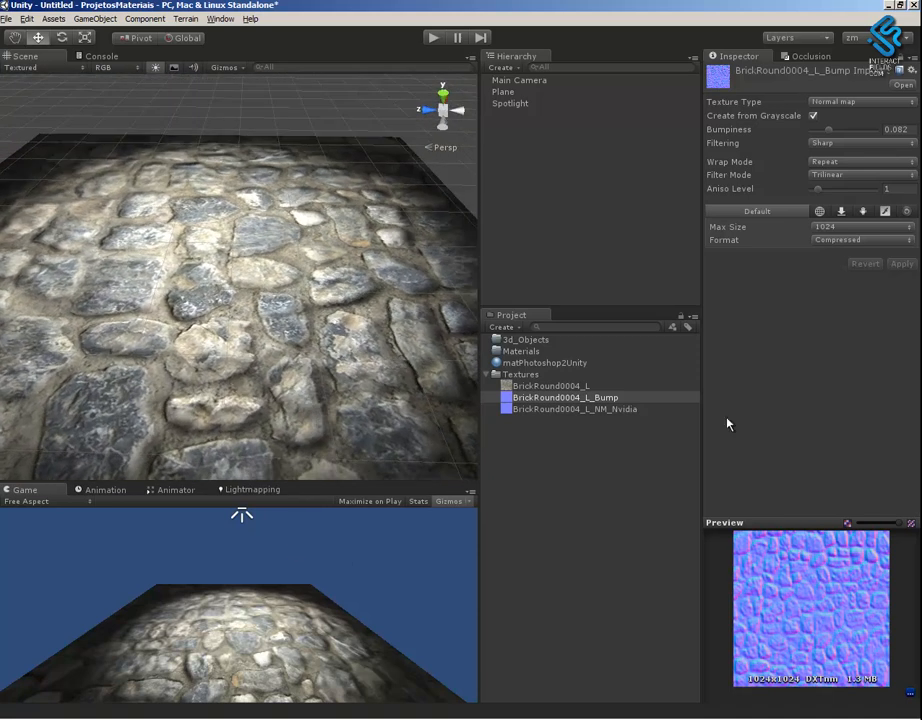
Try creating the BrickRound0004_L_NM_Nvidia normal map from grayscale and apply the import settings
left_click(604, 412)
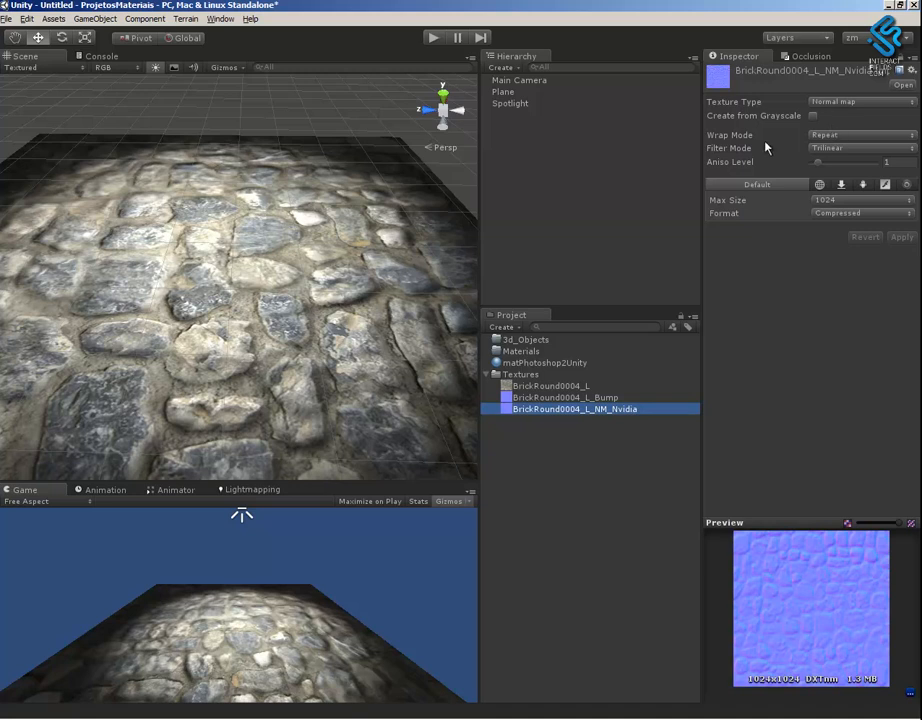
left_click(813, 116)
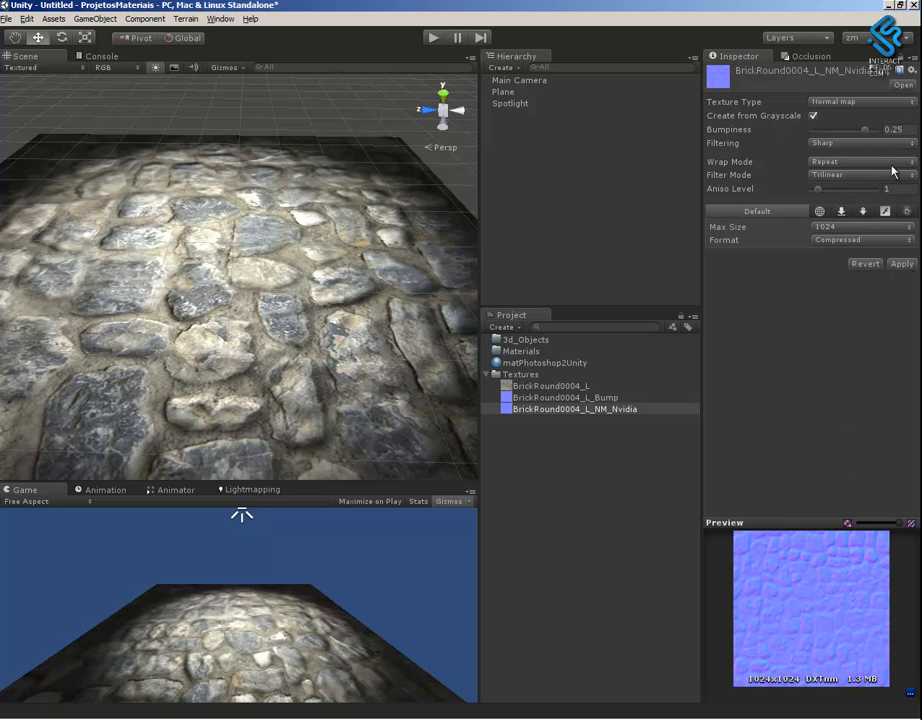
left_click(904, 264)
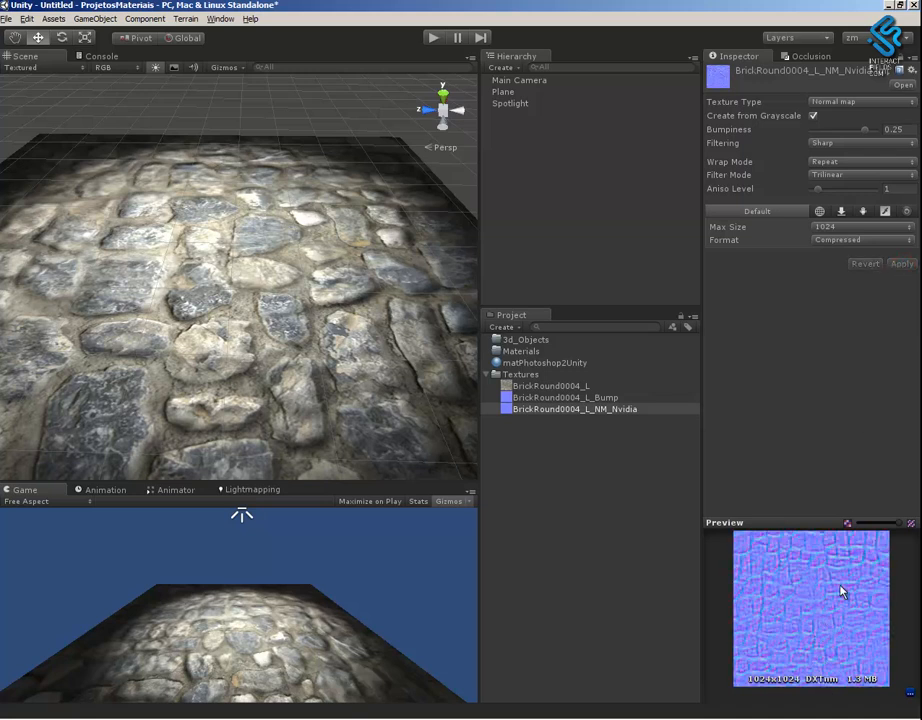
Restore BrickRound0004_L_NM_Nvidia to the Normal map texture type without creation from grayscale, and apply the change
left_click(858, 101)
left_click(842, 115)
left_click(852, 101)
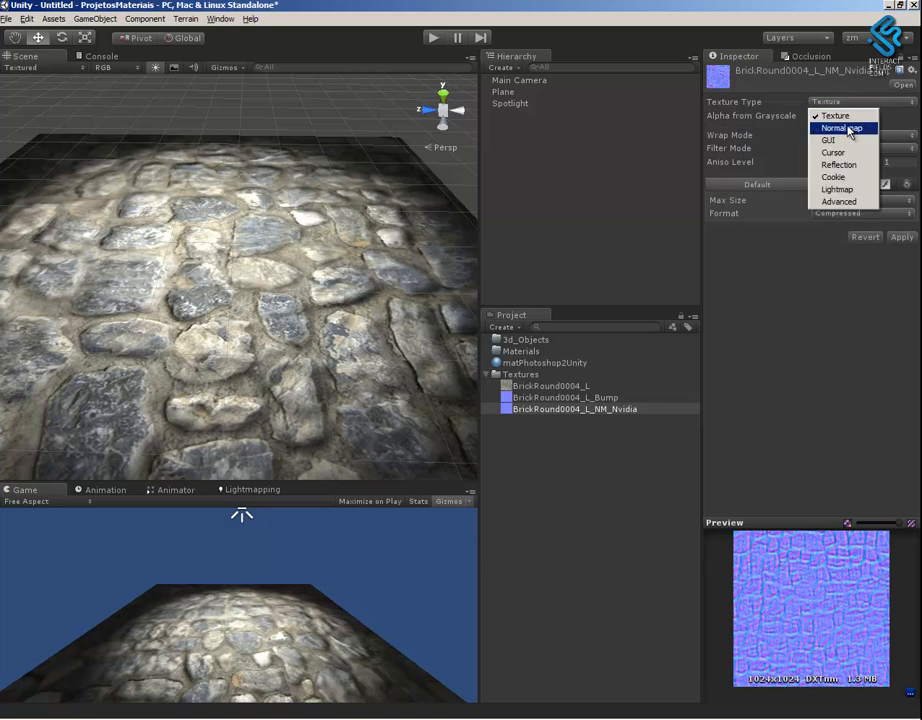
left_click(845, 128)
left_click(813, 115)
left_click(901, 237)
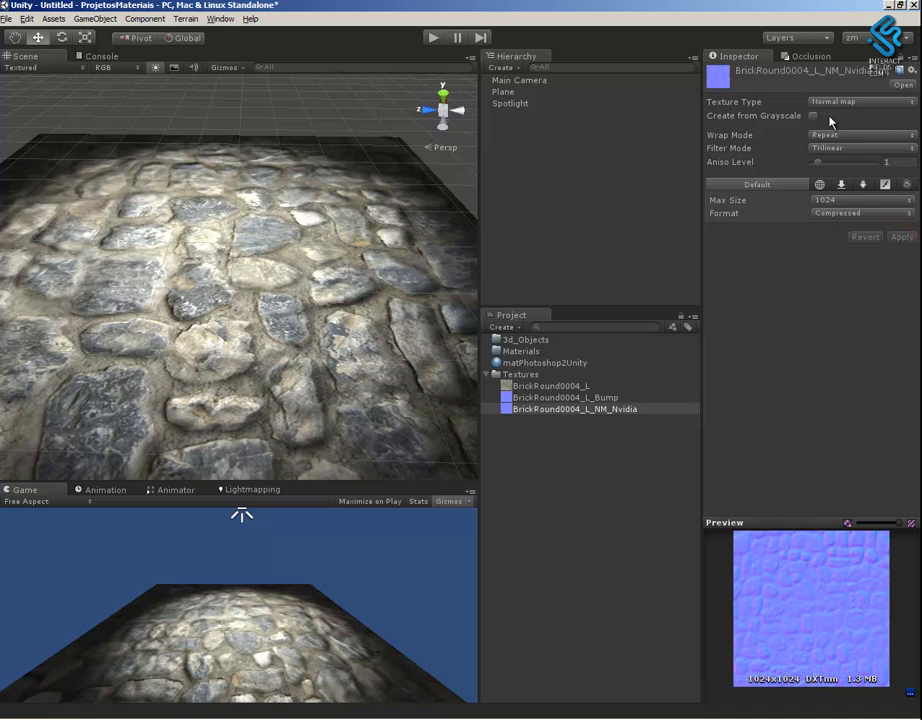
Set BrickRound0004_L_Bump's bumpiness to 0.216, apply it, collapse the Textures folder and inspect the plane
left_click(626, 398)
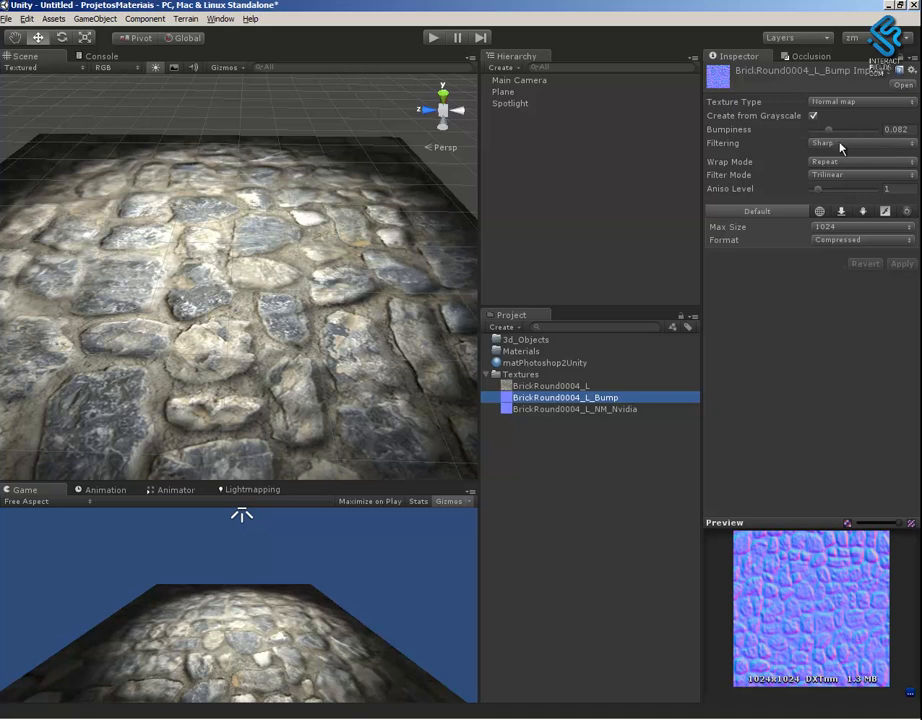
left_click_drag(829, 131, 859, 135)
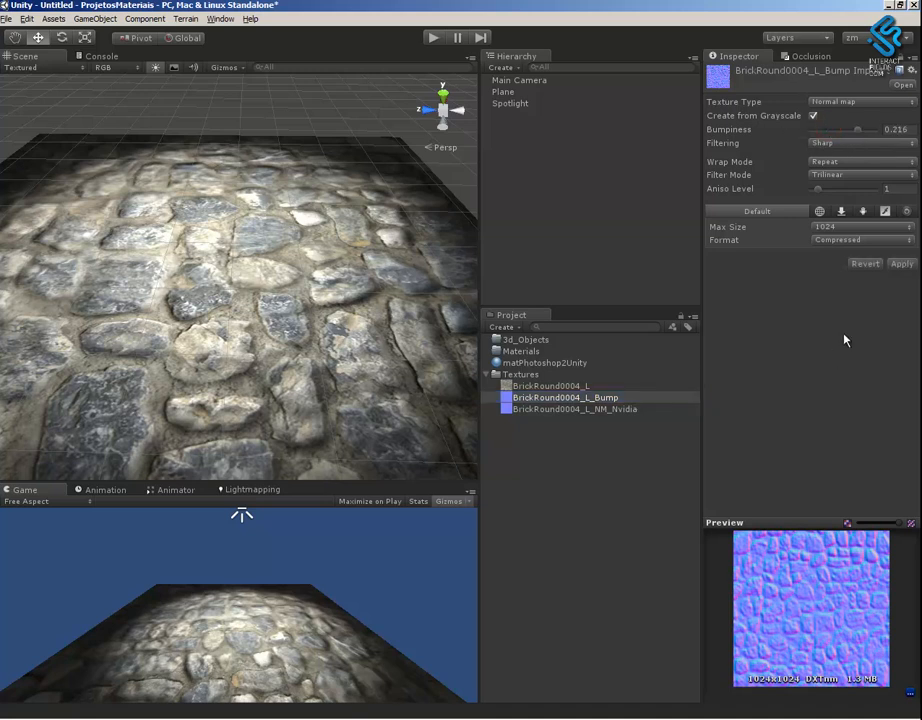
left_click(901, 264)
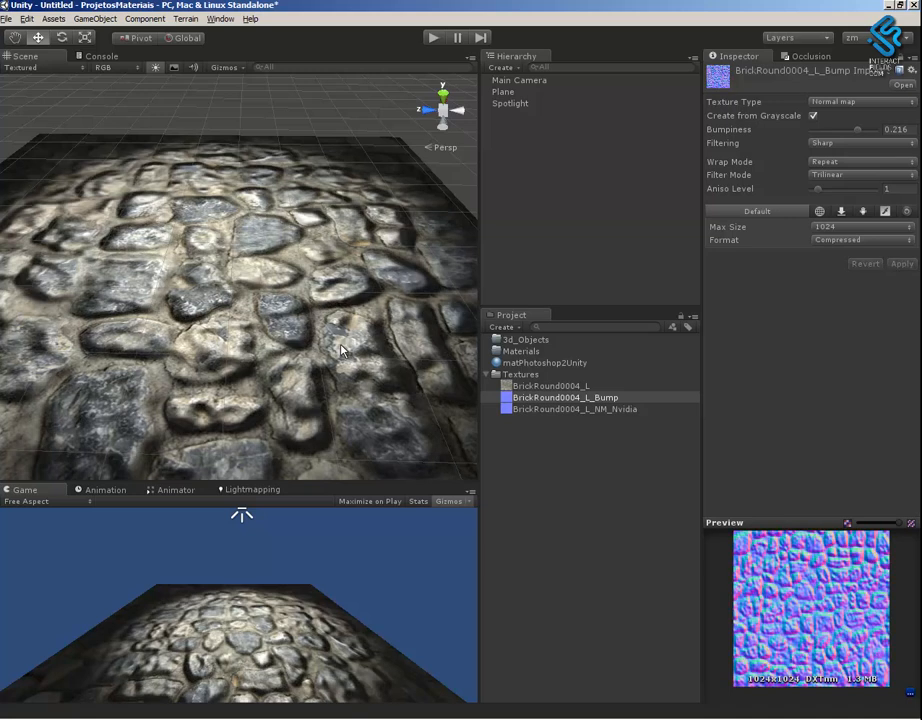
left_click_drag(257, 216, 323, 257, "alt")
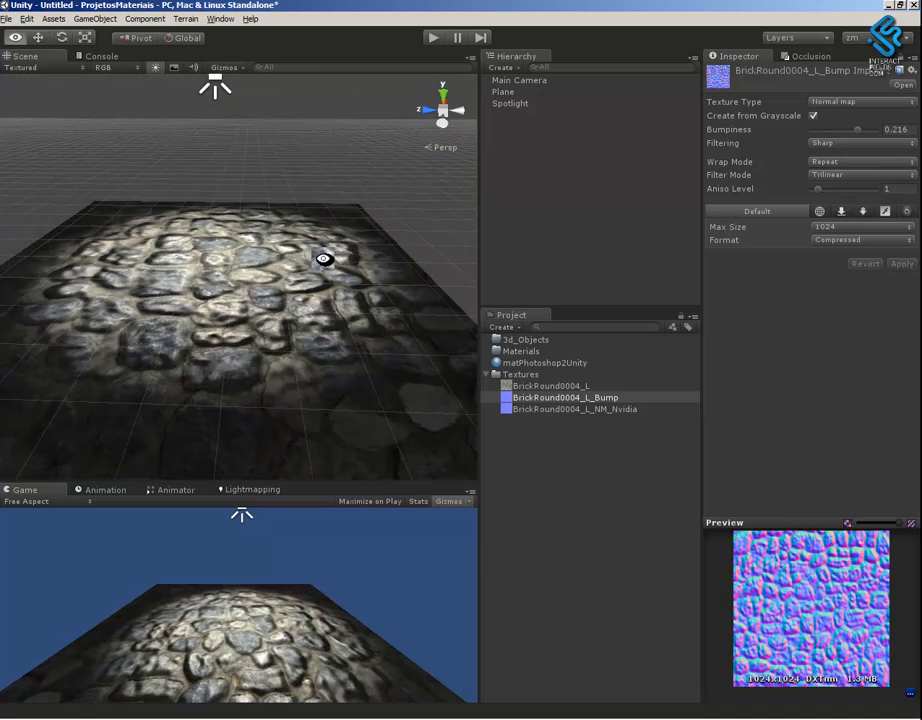
left_click(487, 375)
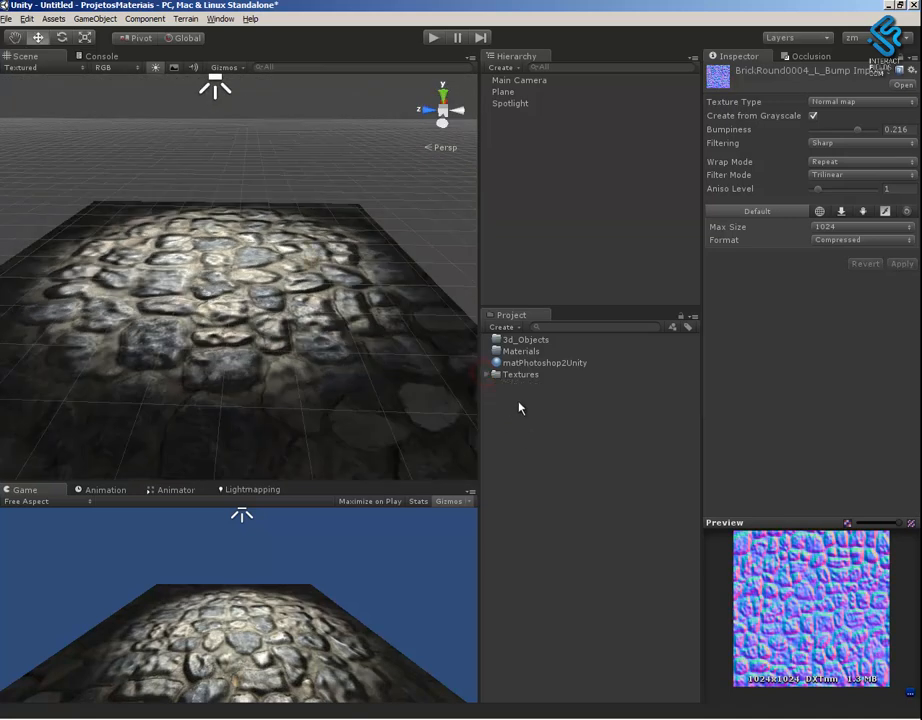
left_click_drag(331, 383, 253, 388, "alt")
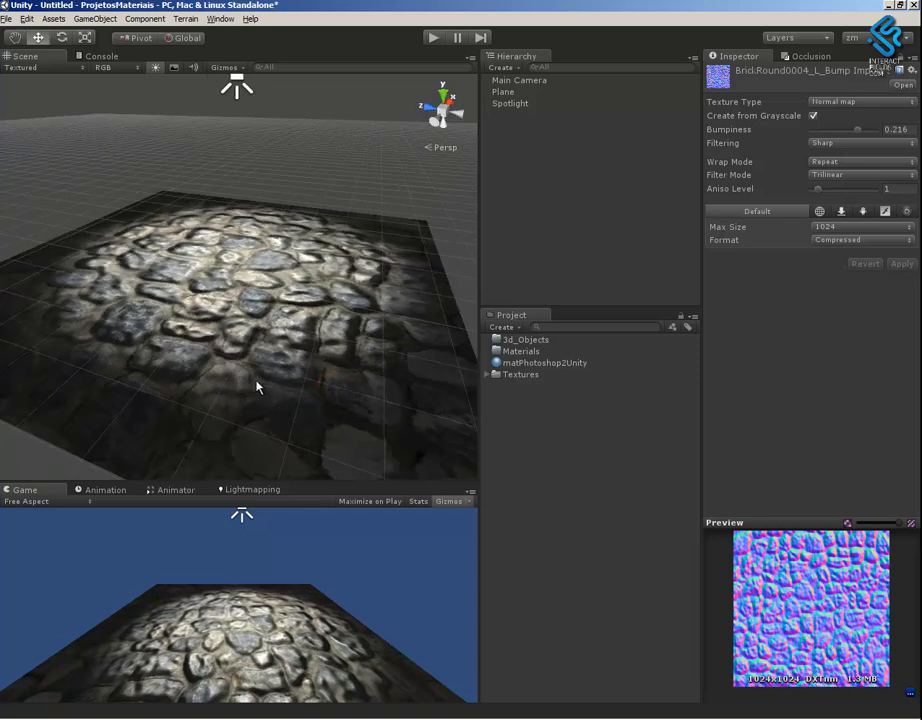
left_click_drag(261, 379, 261, 267, "alt")
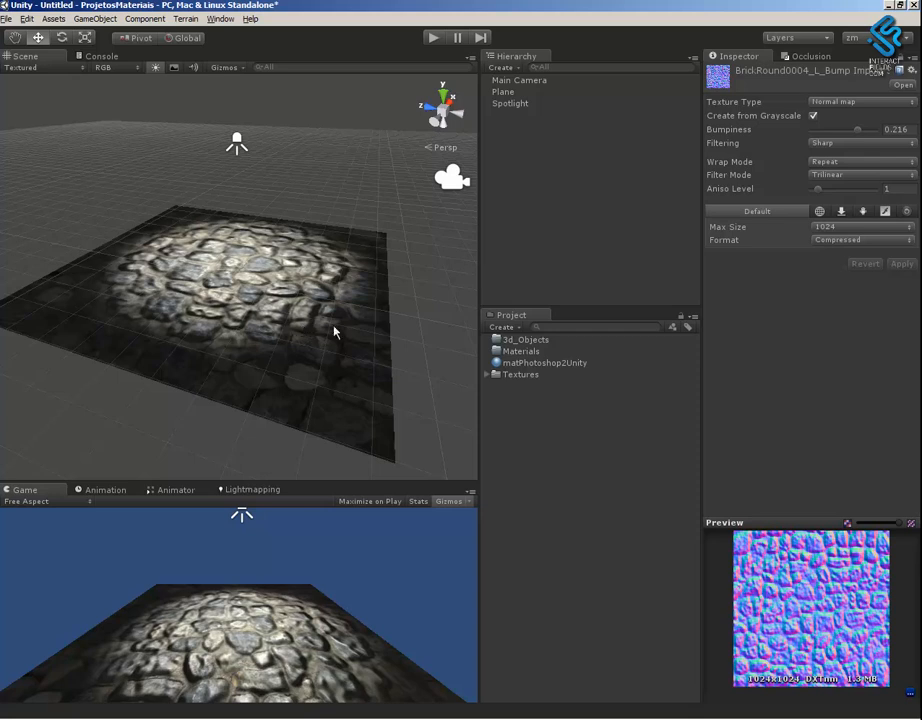
Switch the matPhotoshop2Unity material's shader to Bumped Specular and inspect the plane's highlights
left_click(556, 364)
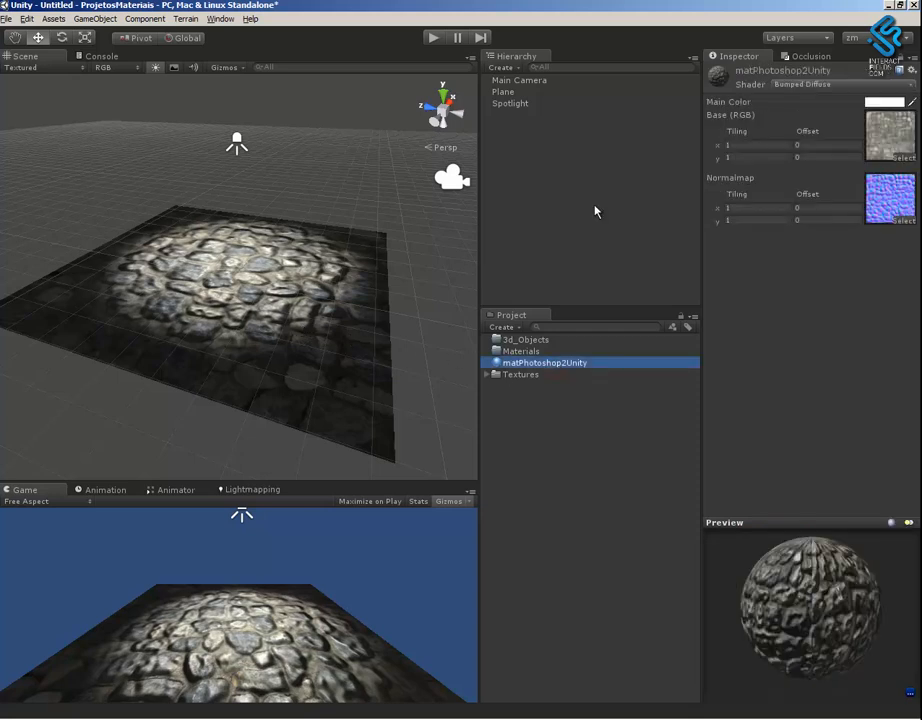
left_click(827, 86)
left_click(819, 111)
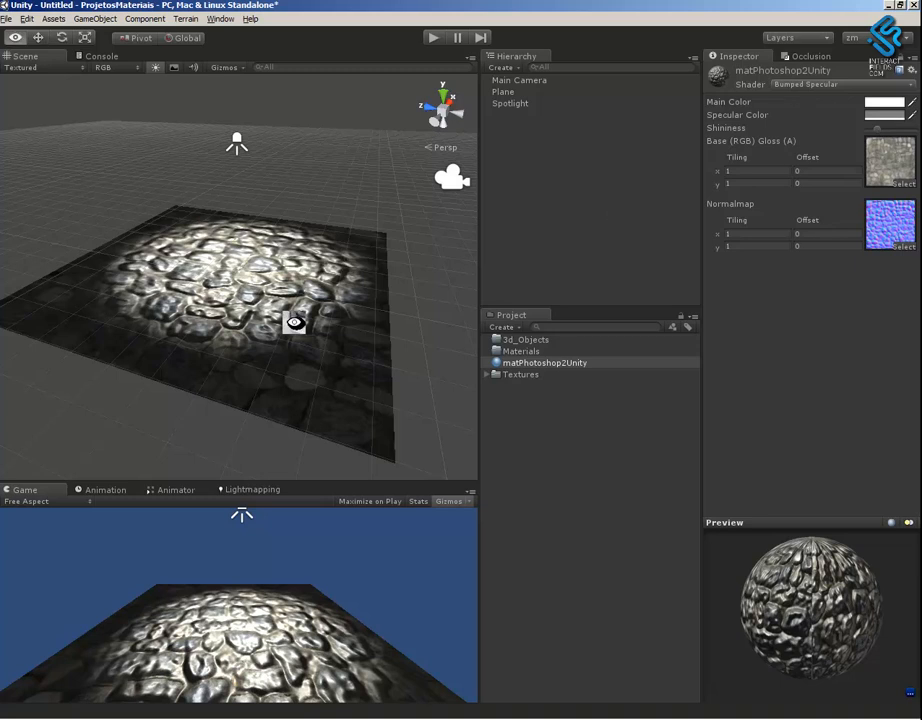
right_click_drag(294, 323, 446, 395, "alt")
left_click_drag(389, 372, 452, 440, "alt")
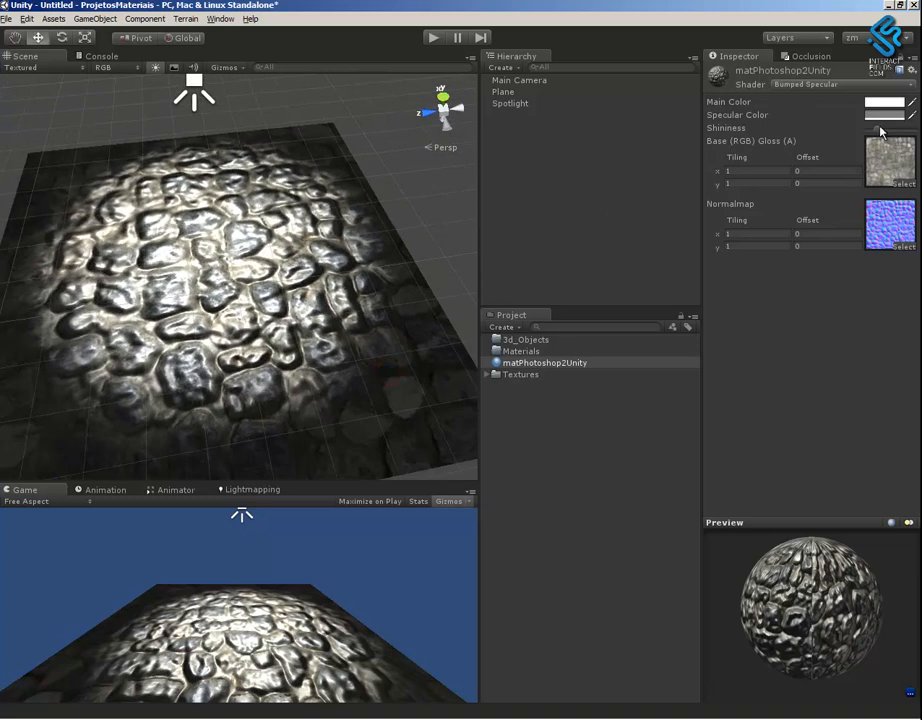
Raise the matPhotoshop2Unity material's shininess to its maximum and inspect the stone surface from several angles
left_click_drag(878, 130, 913, 129)
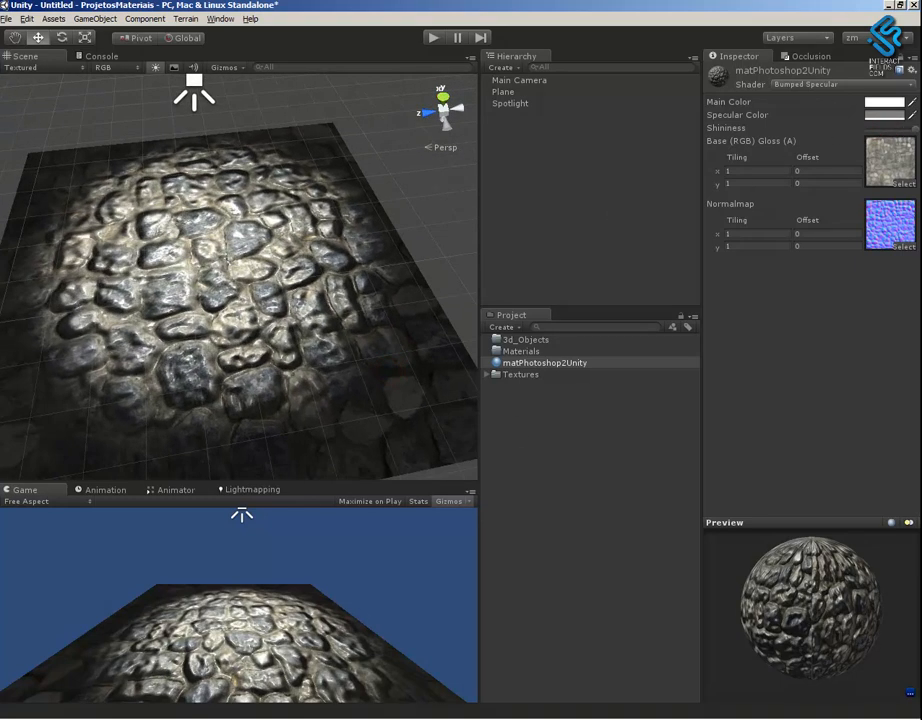
right_click_drag(309, 336, 665, 556, "alt")
left_click_drag(363, 403, 275, 285, "alt")
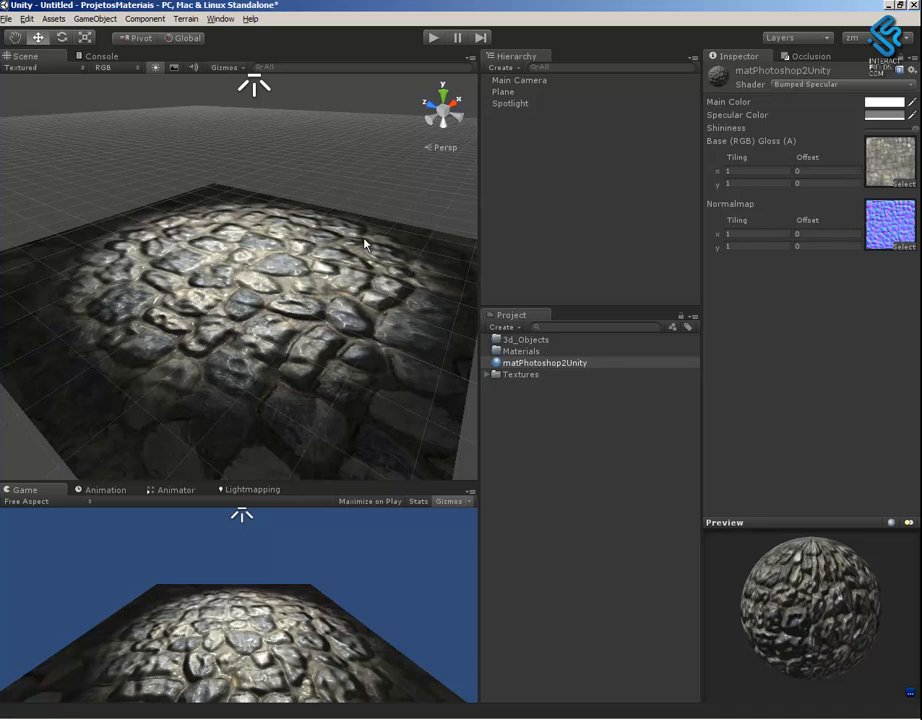
right_click_drag(365, 243, 294, 311, "alt")
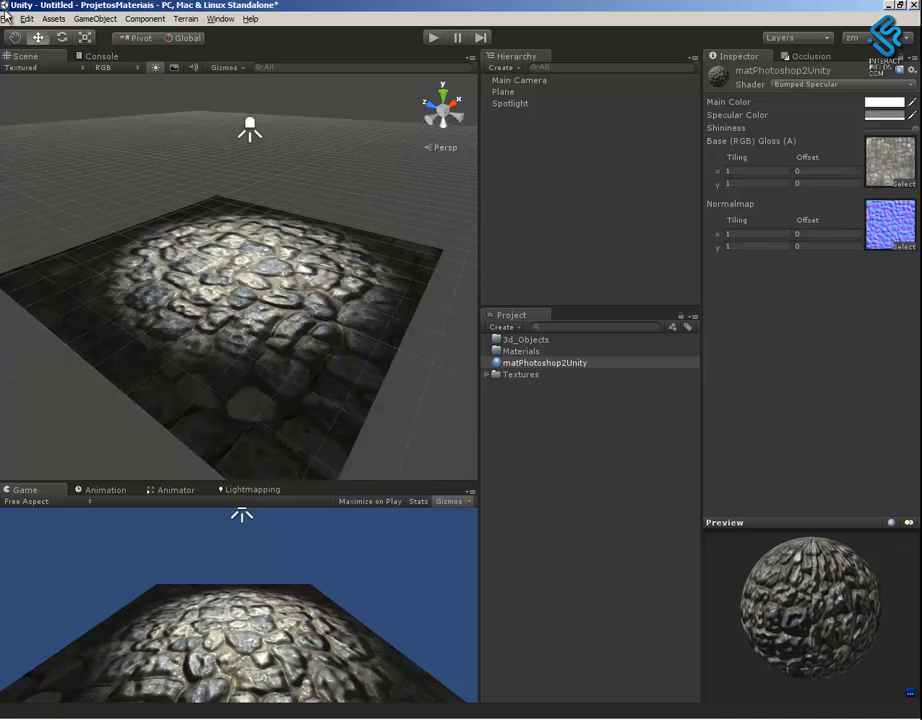
Begin saving the scene under a new name, creating and opening a folder named Scenes inside Assets
left_click(6, 18)
left_click(77, 78)
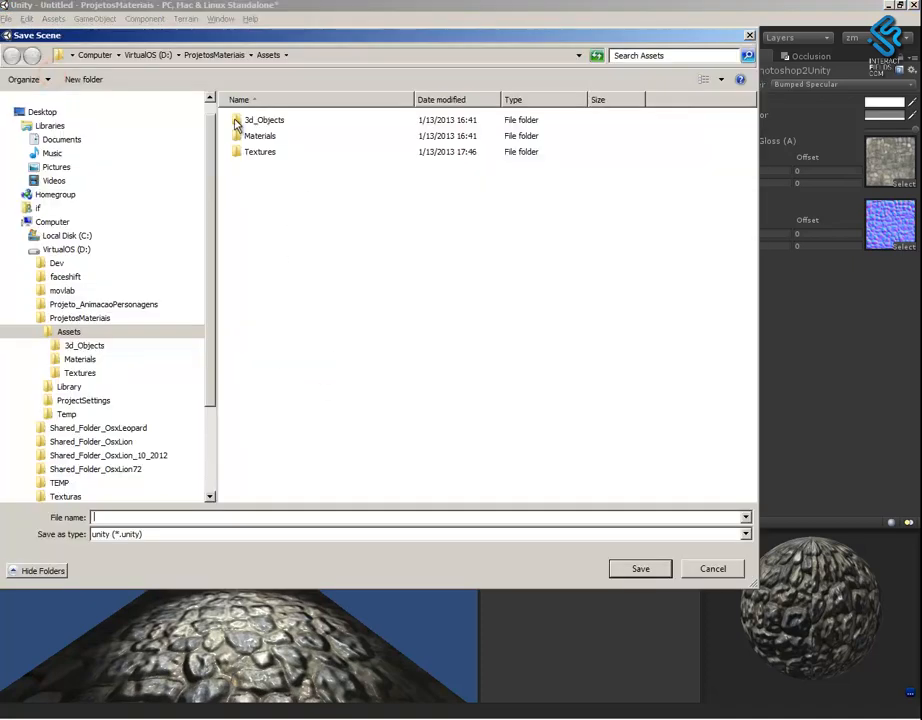
left_click(83, 79)
key("Caps_Lock")
type("scene")
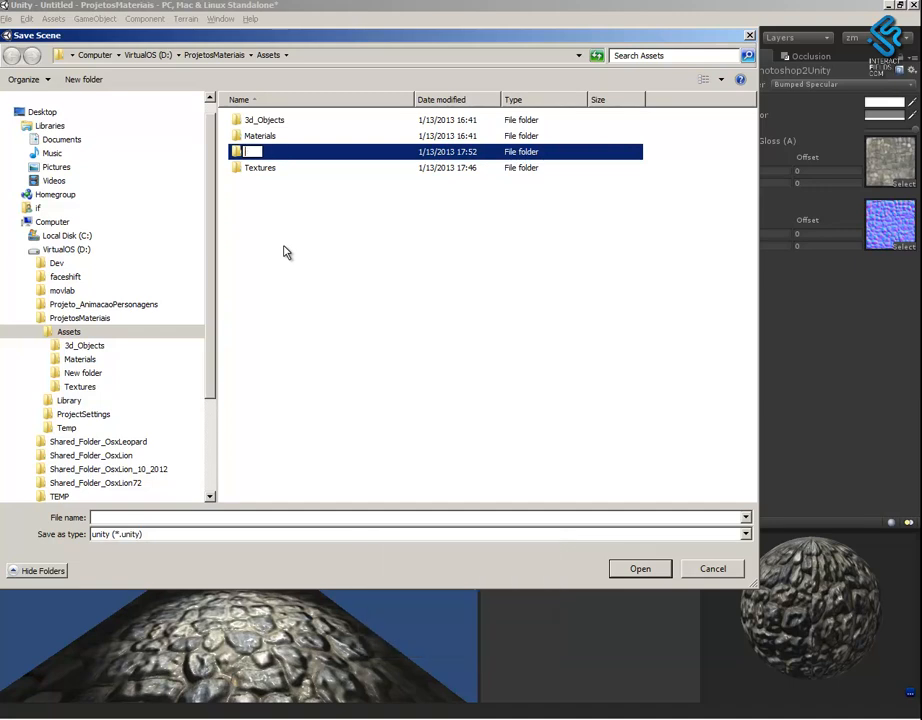
key("Caps_Lock")
type("sC")
key("BackSpace")
key("BackSpace")
key("BackSpace")
key("BackSpace")
key("BackSpace")
type("S")
key("Caps_Lock")
type("cene")
key("Return")
key("Return")
Name the scene file Photoshop2Unity and save it in the Scenes folder
left_click(130, 517)
type("P")
key("Caps_Lock")
type("hotos")
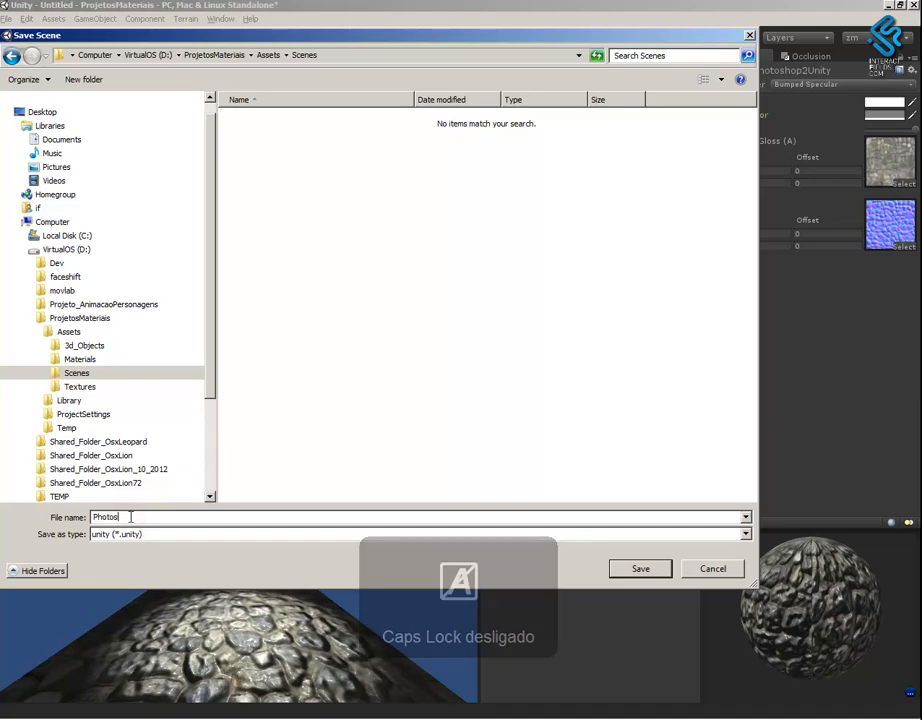
type("hop")
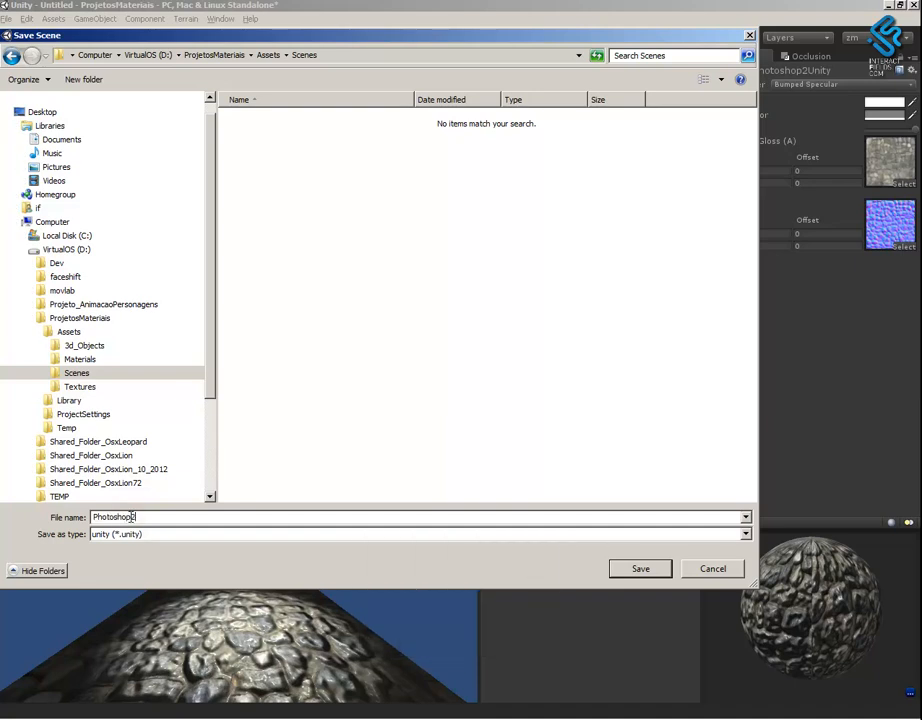
type("2U")
key("Caps_Lock")
type("ni")
key("Return")
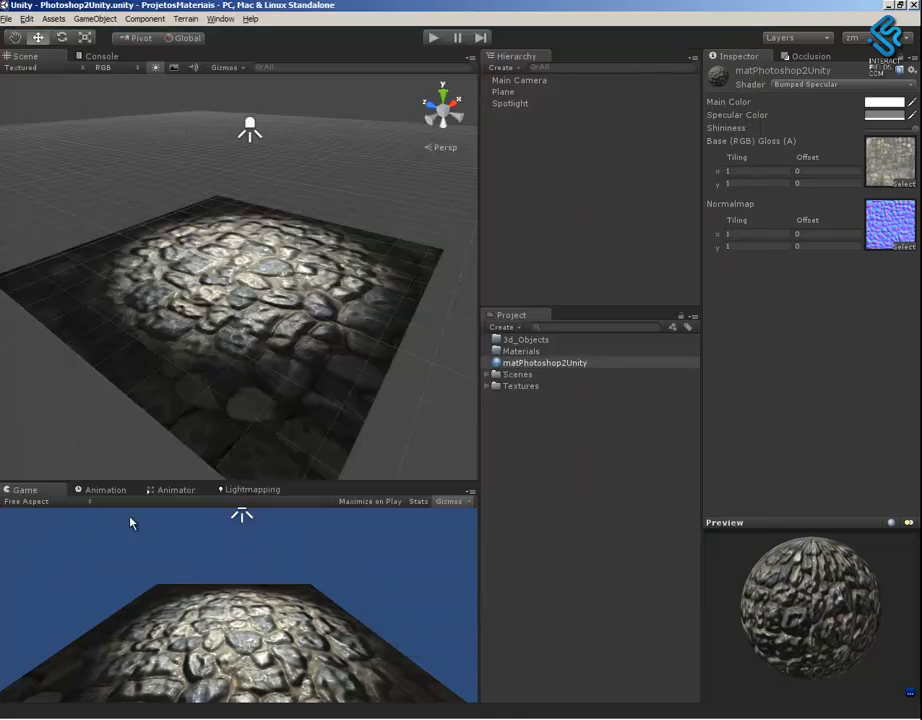
Start a new empty scene in the project
left_click(7, 18)
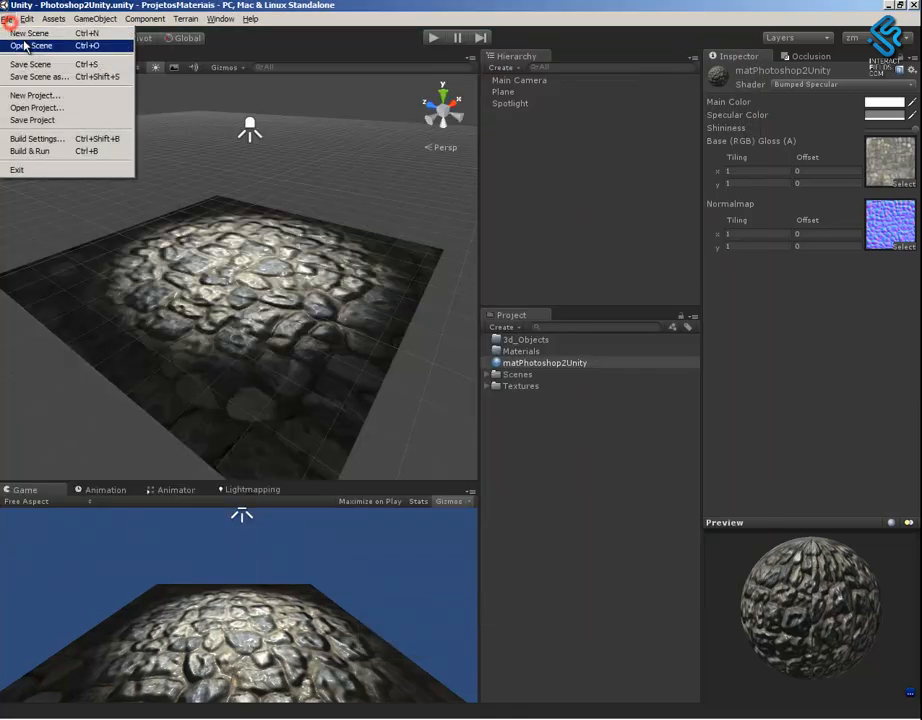
left_click(20, 31)
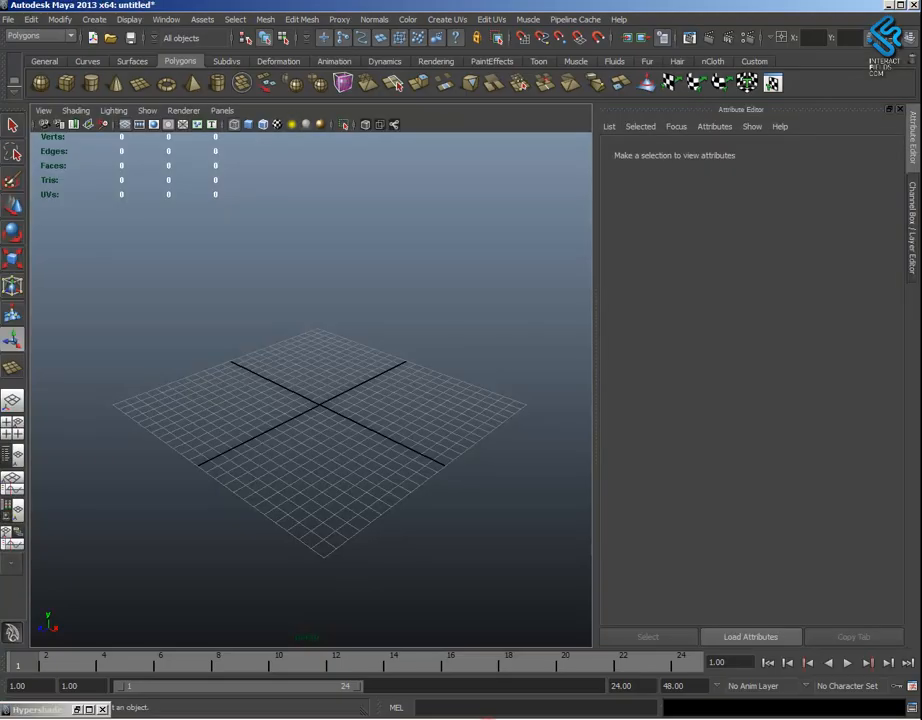
Switch to the file explorer, open the Texturas folder on drive D and show the brick textures as large thumbnails
left_click_drag(395, 481, 389, 478, "alt")
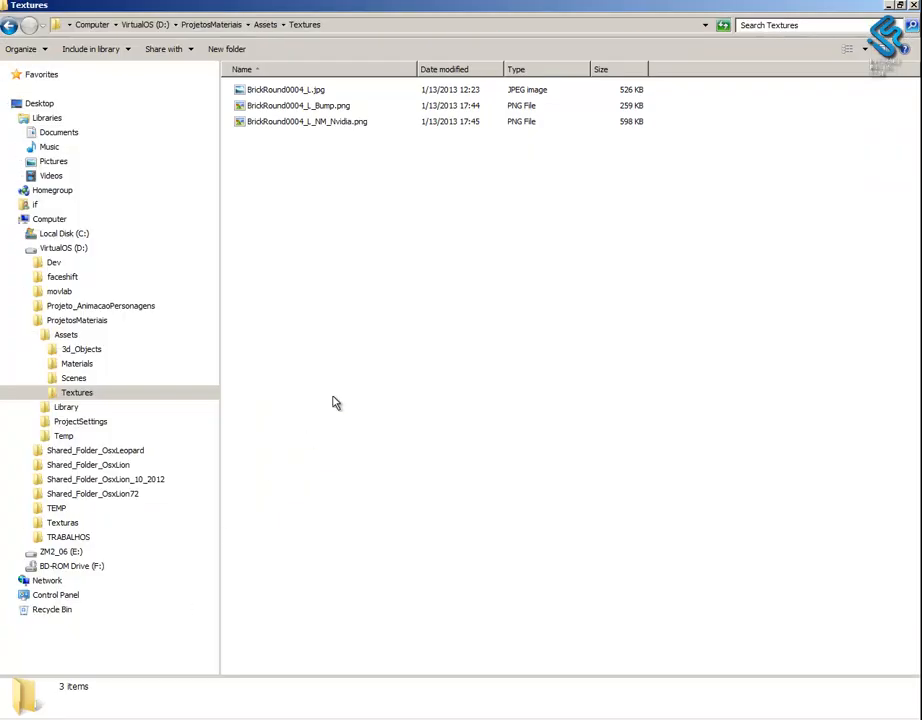
left_click(333, 395)
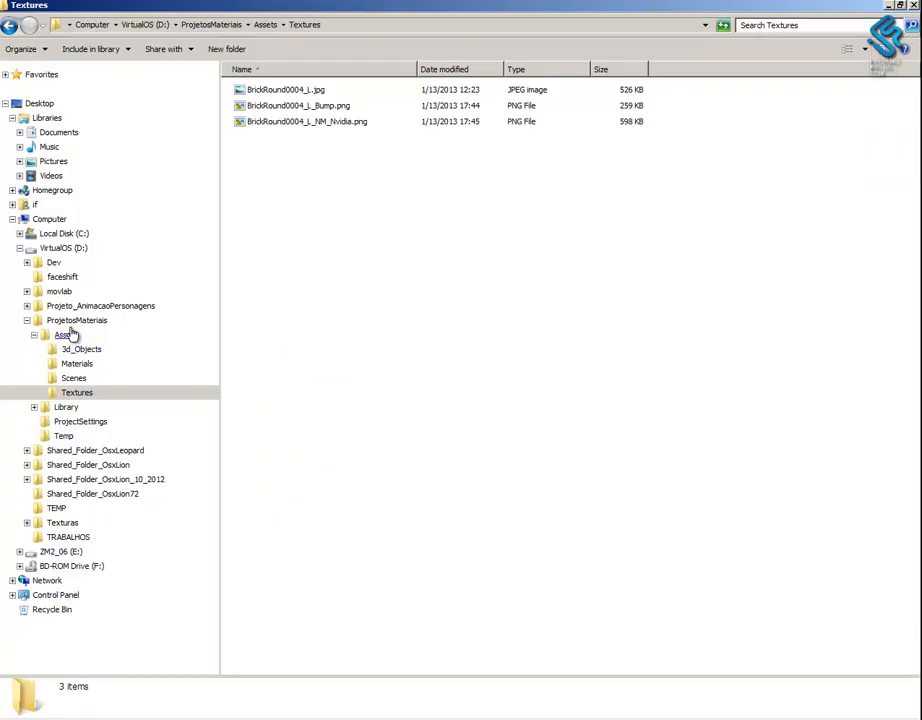
left_click(62, 523)
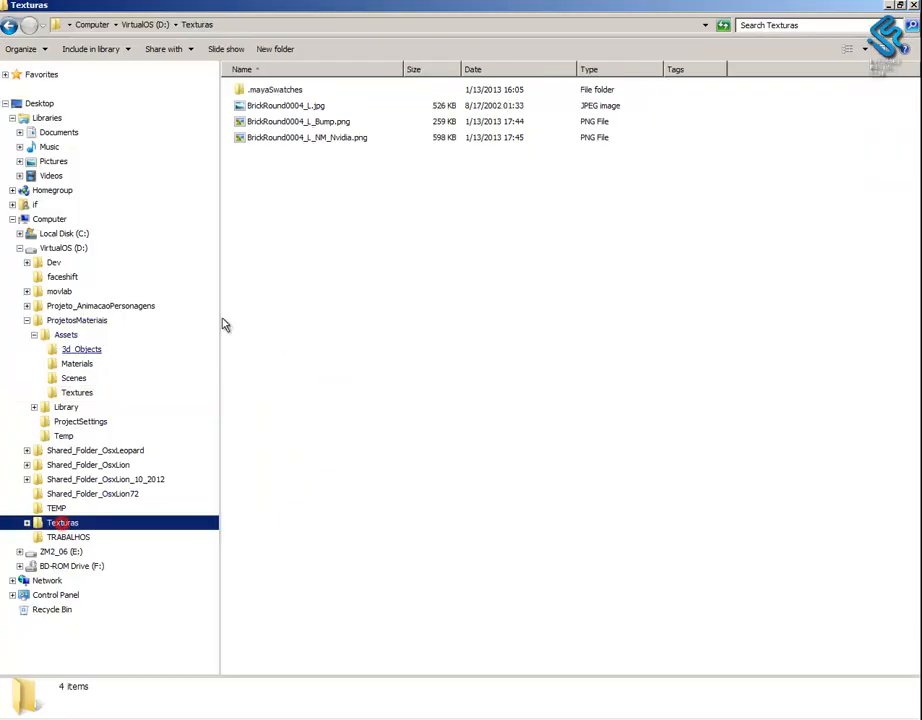
left_click(295, 107)
left_click(847, 50)
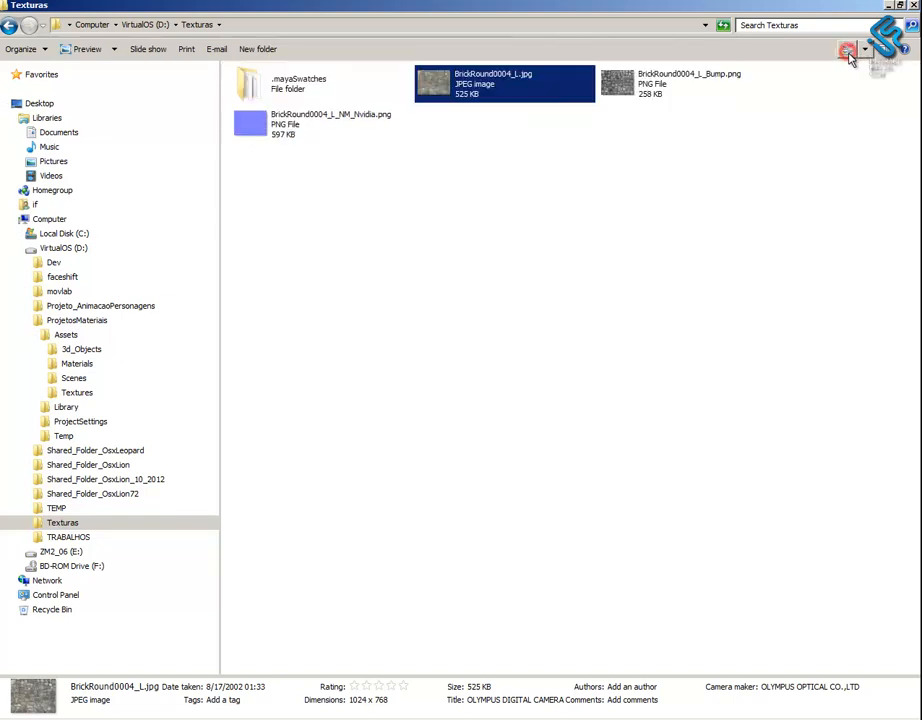
left_click(847, 50)
left_click(847, 50)
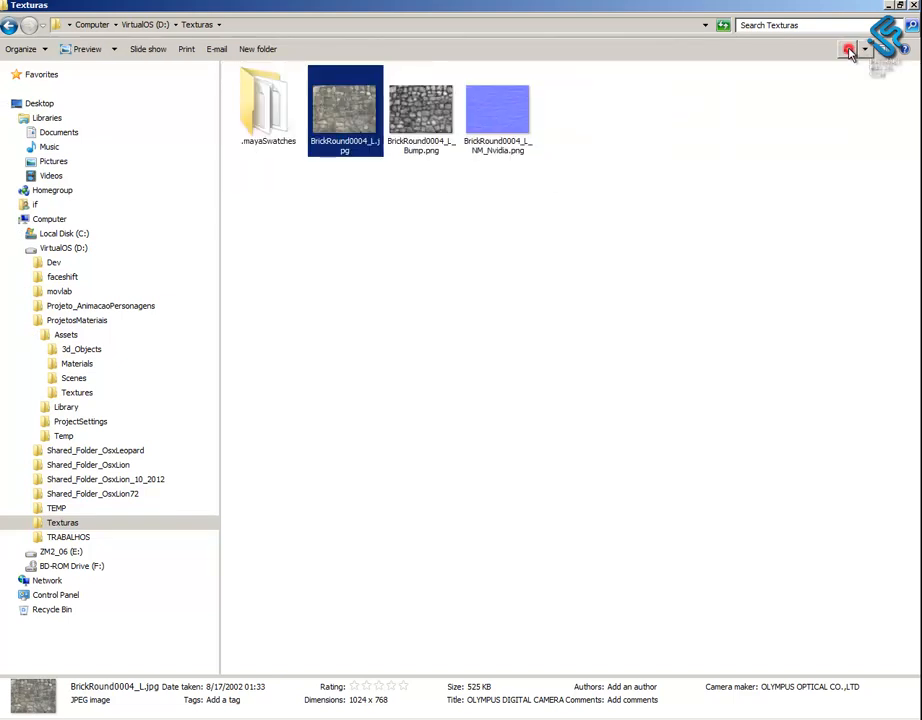
left_click(410, 113)
left_click(510, 117)
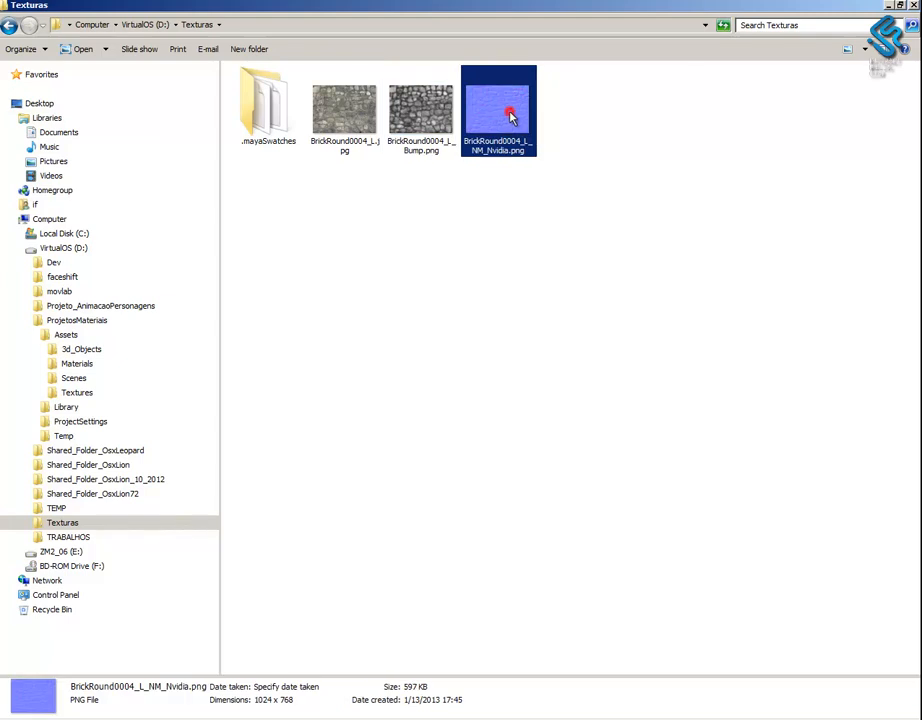
left_click(494, 251)
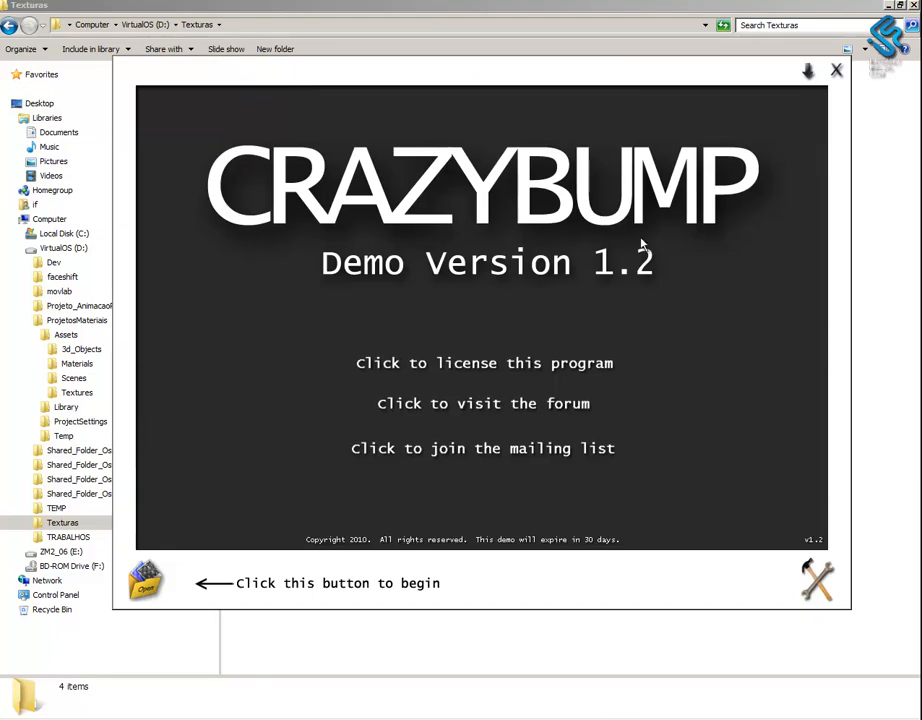
Copy the path of the D:\Texturas folder and switch to CrazyBump
left_click(533, 653)
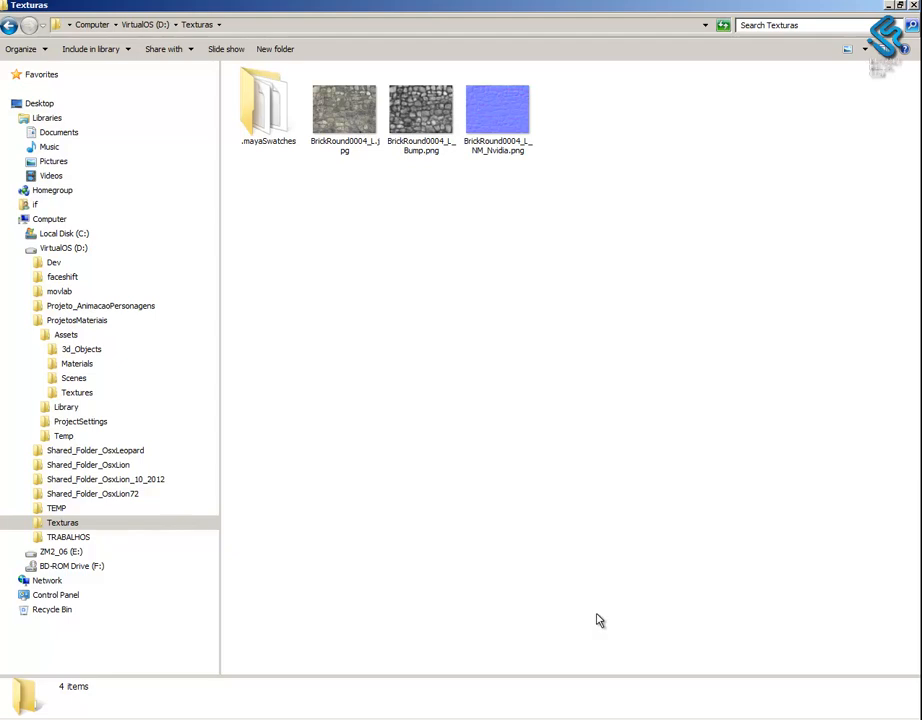
left_click(283, 34)
key("ctrl+c")
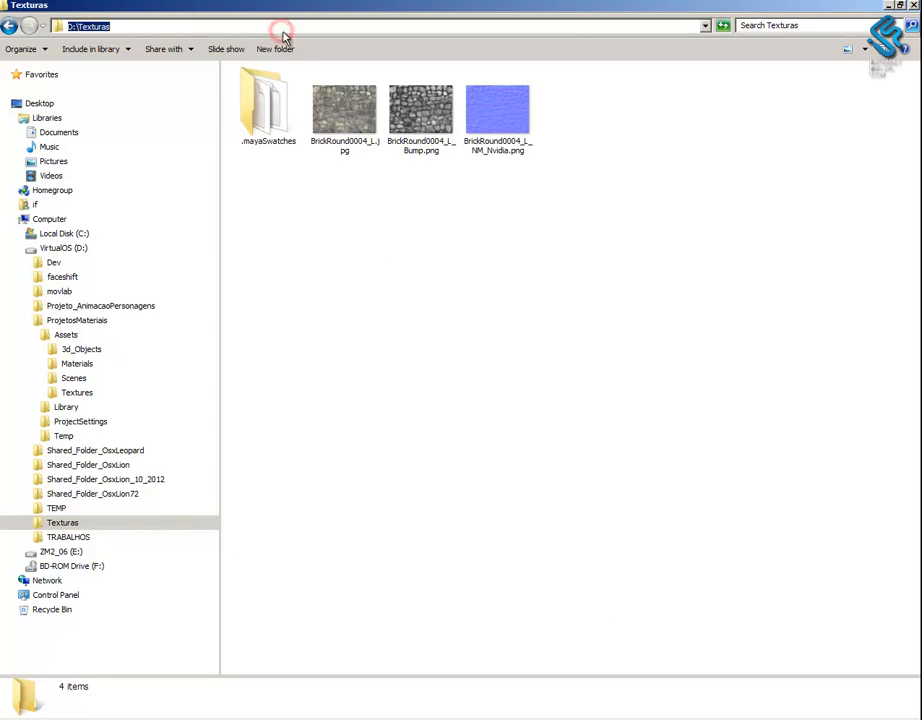
left_click(320, 116)
key("alt+Tab")
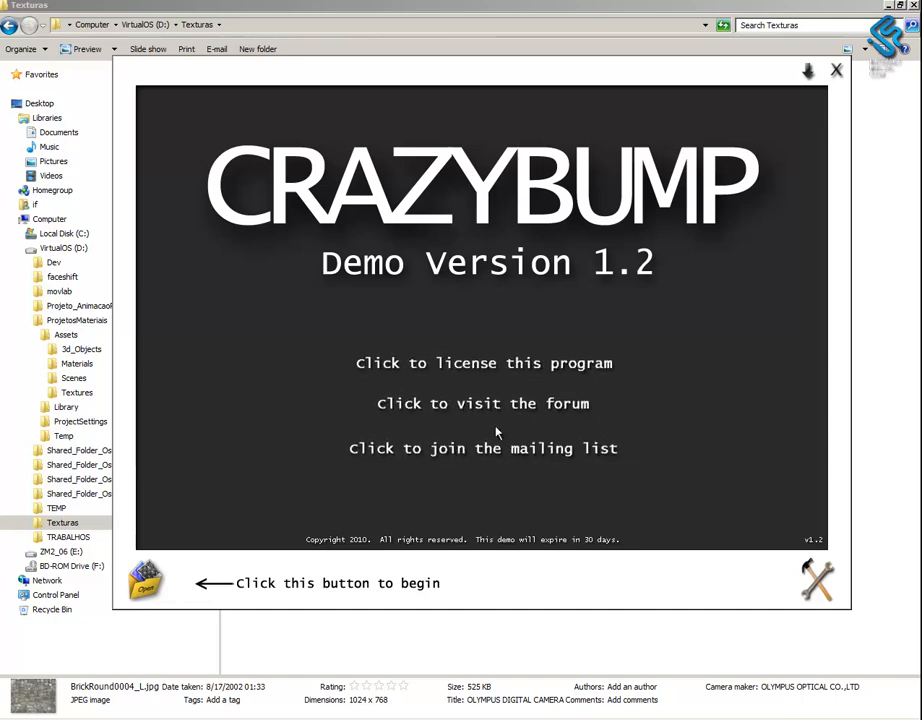
Open BrickRound0004_L.jpg from D:\Texturas as a photograph and choose the first of the two proposed shapes
left_click(145, 580)
left_click(265, 262)
left_click(458, 484)
key("ctrl+v")
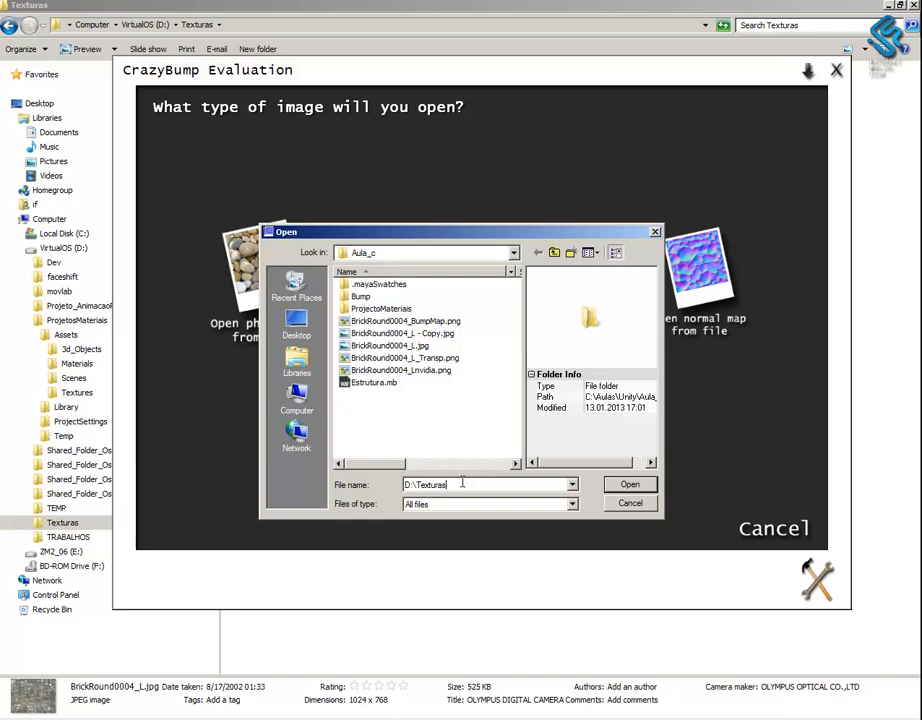
left_click(630, 485)
left_click(410, 297)
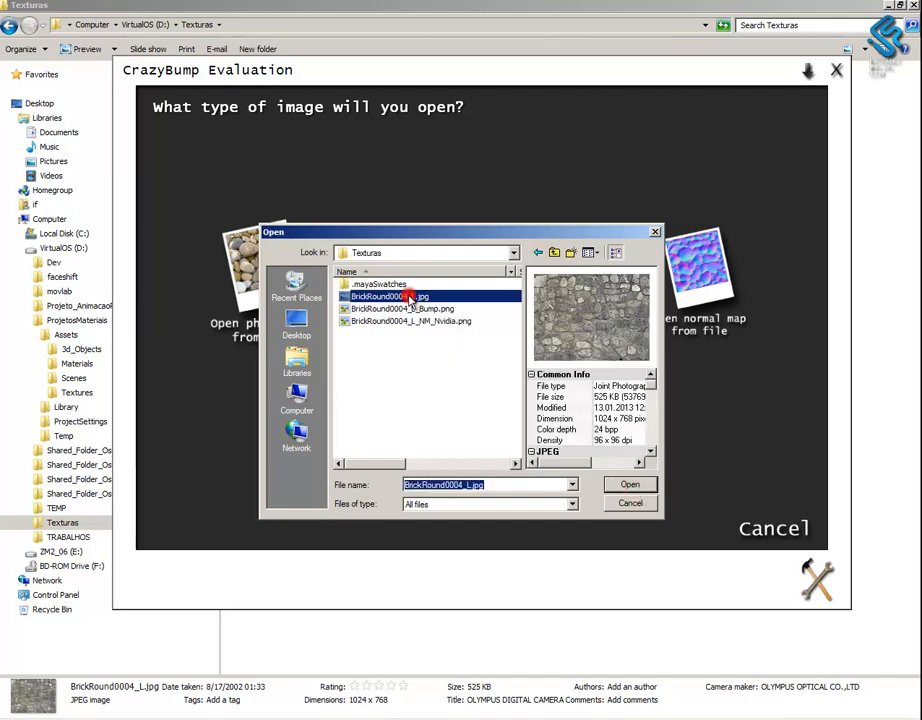
double_click(410, 297)
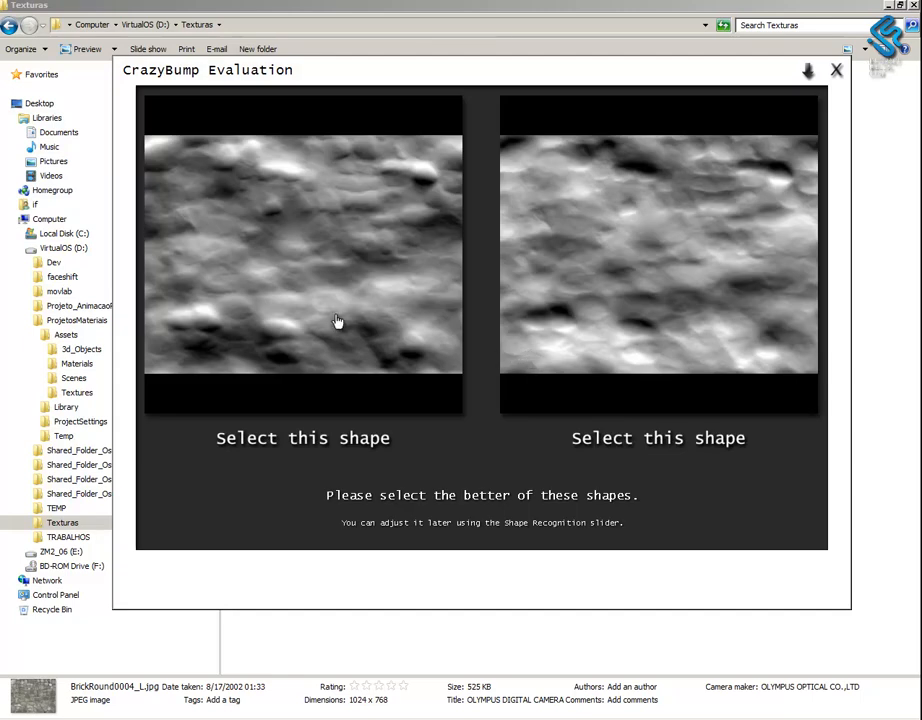
left_click(293, 310)
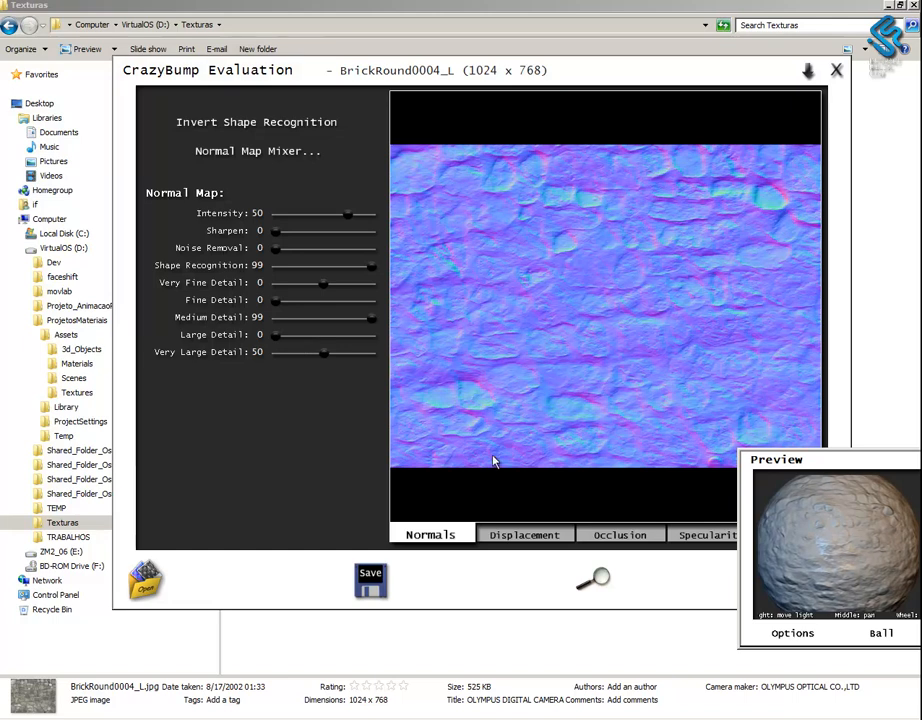
Set the normal map's intensity to -98, sharpen to 37 and noise removal to 2, keeping the preview window in view
left_click_drag(843, 457, 652, 457)
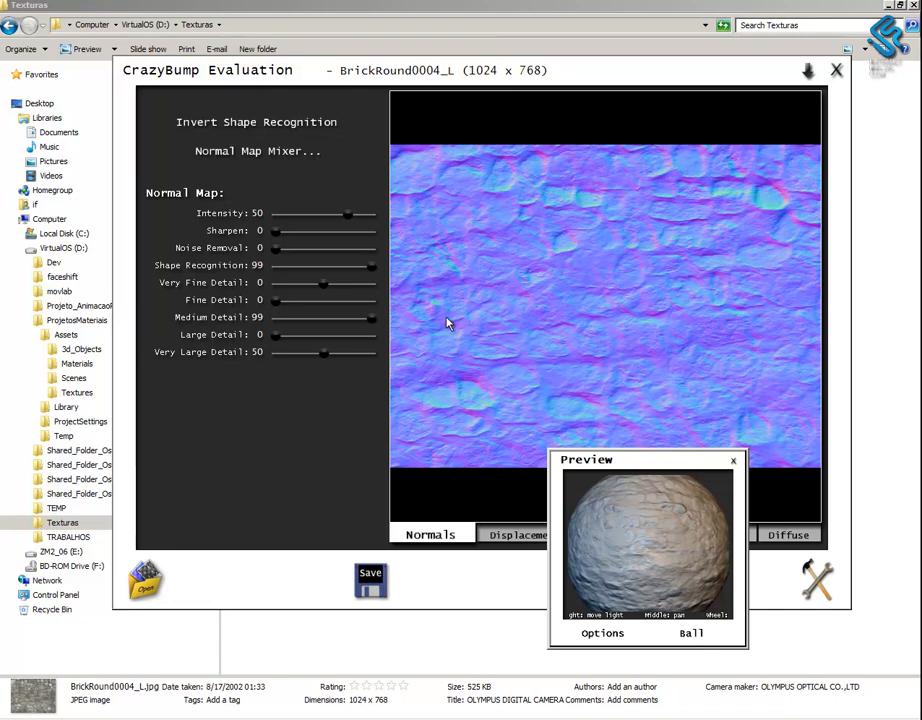
left_click_drag(345, 216, 305, 229)
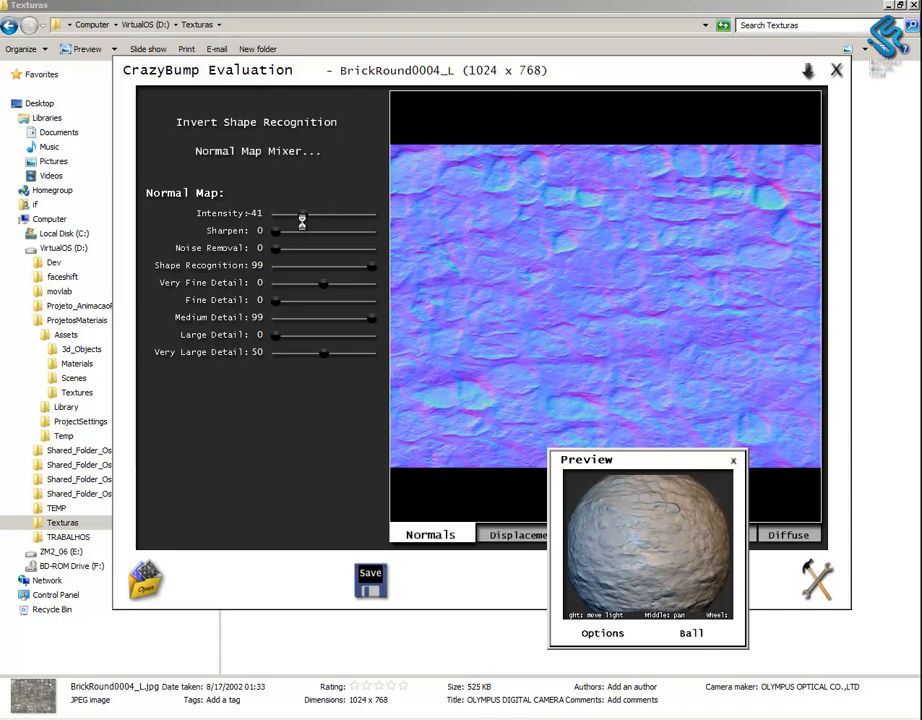
left_click_drag(305, 224, 283, 222)
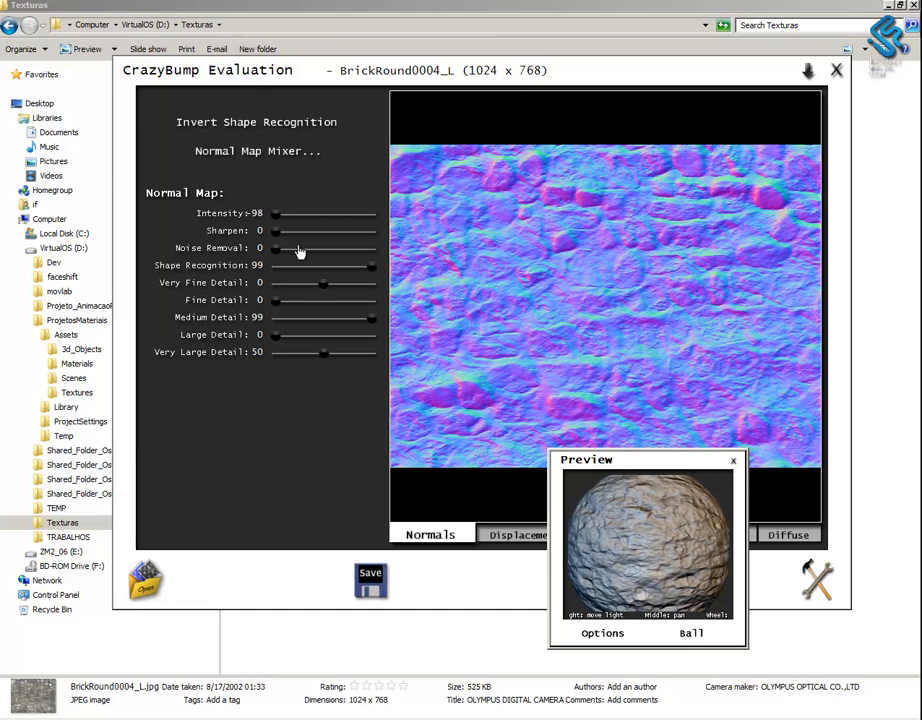
mouse_move(277, 231)
left_mouse_down()
mouse_move(311, 232)
mouse_move(282, 252)
mouse_move(340, 251)
left_mouse_up()
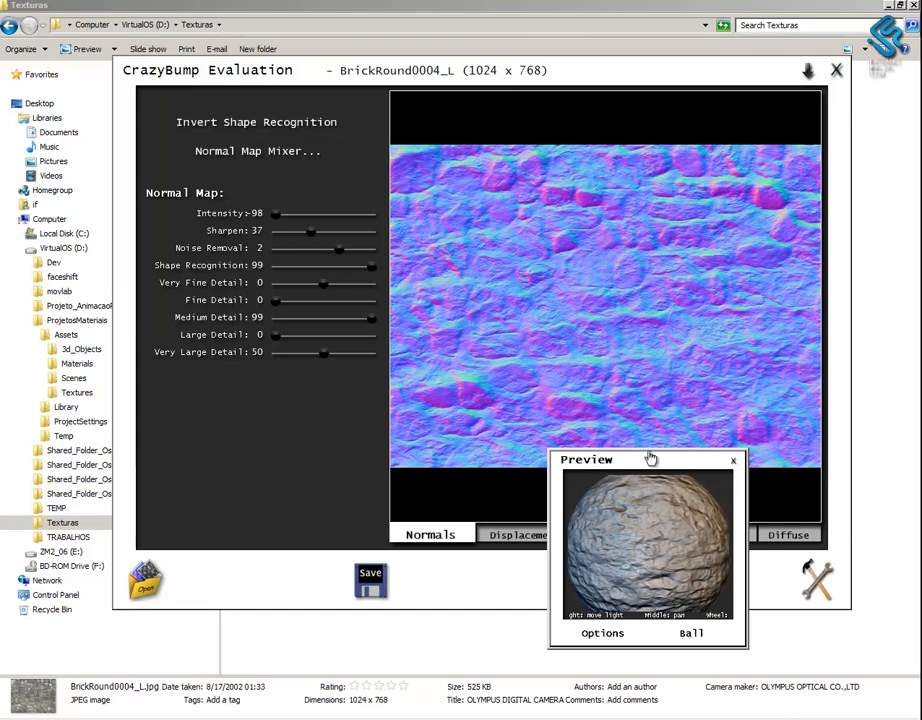
Examine the generated displacement, occlusion and specularity maps, moving the preview aside, and return to the normal map
left_click_drag(650, 461, 783, 491)
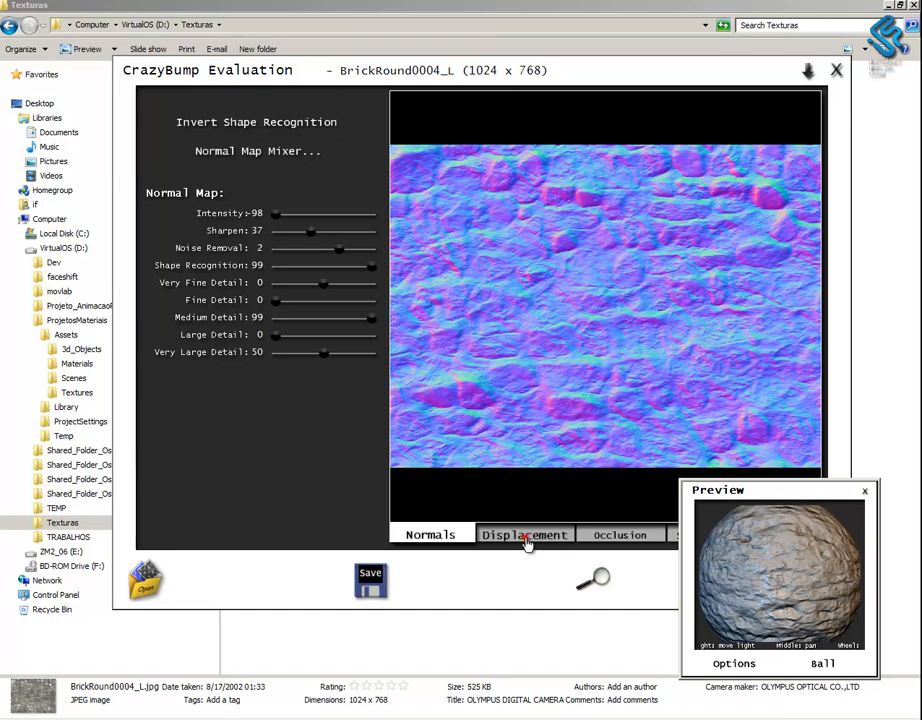
left_click(525, 537)
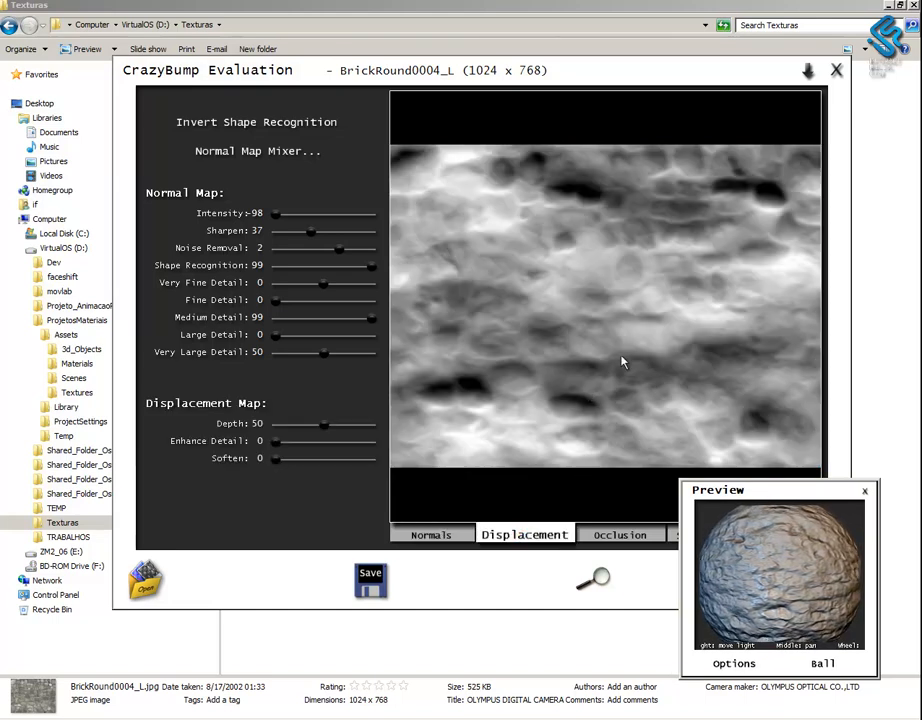
left_click(621, 536)
left_click_drag(728, 497, 173, 501)
left_click(709, 536)
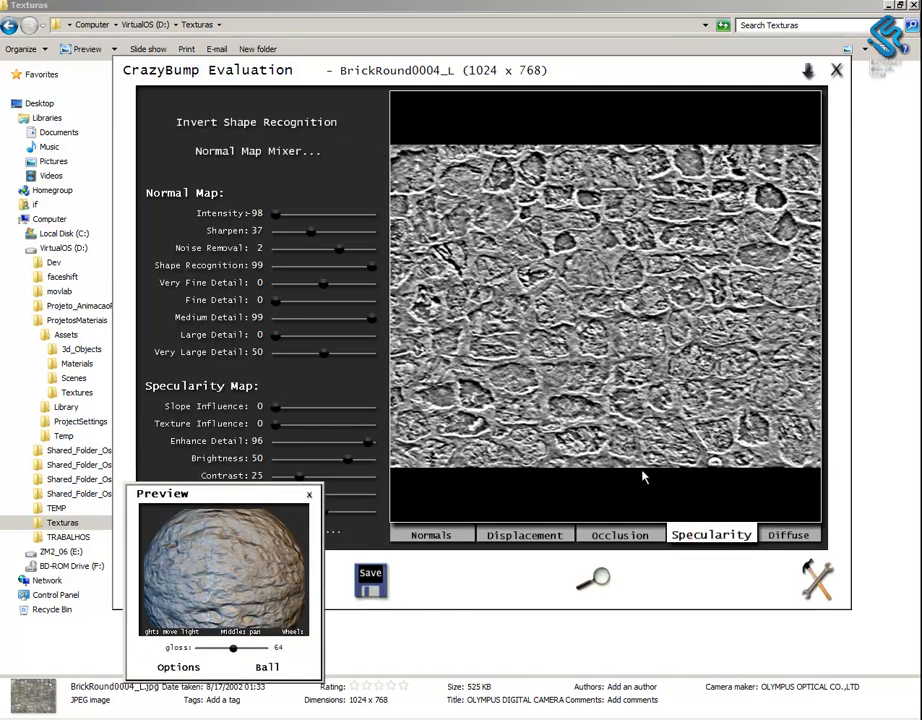
left_click(447, 537)
left_click(508, 533)
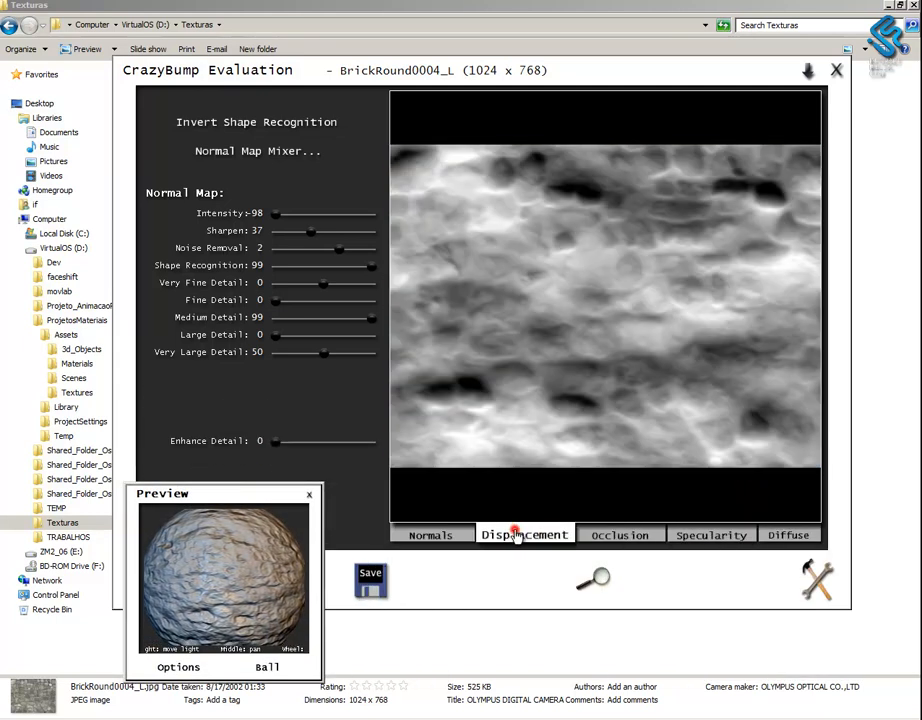
left_click(440, 533)
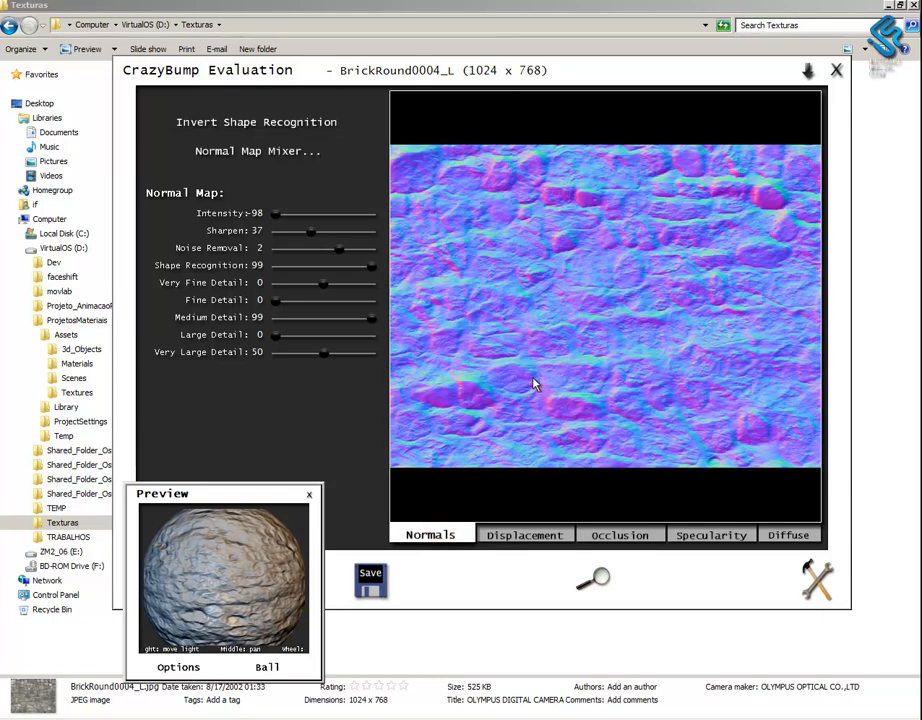
Switch to the file explorer and create a folder named CrazyBumpMaps inside Texturas
left_click(429, 648)
right_click(352, 280)
mouse_move(295, 475)
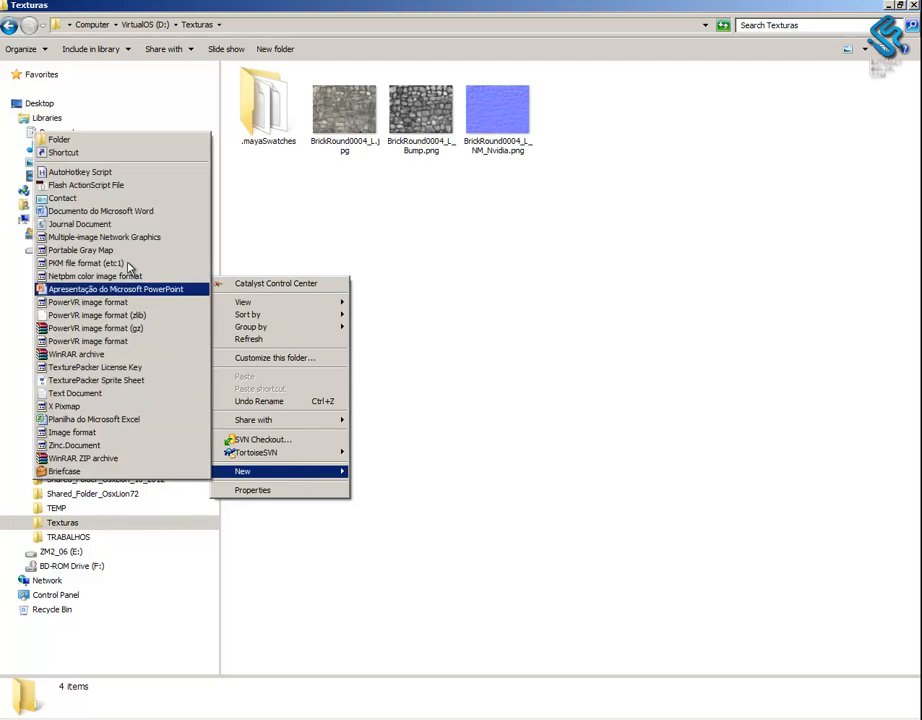
left_click(104, 137)
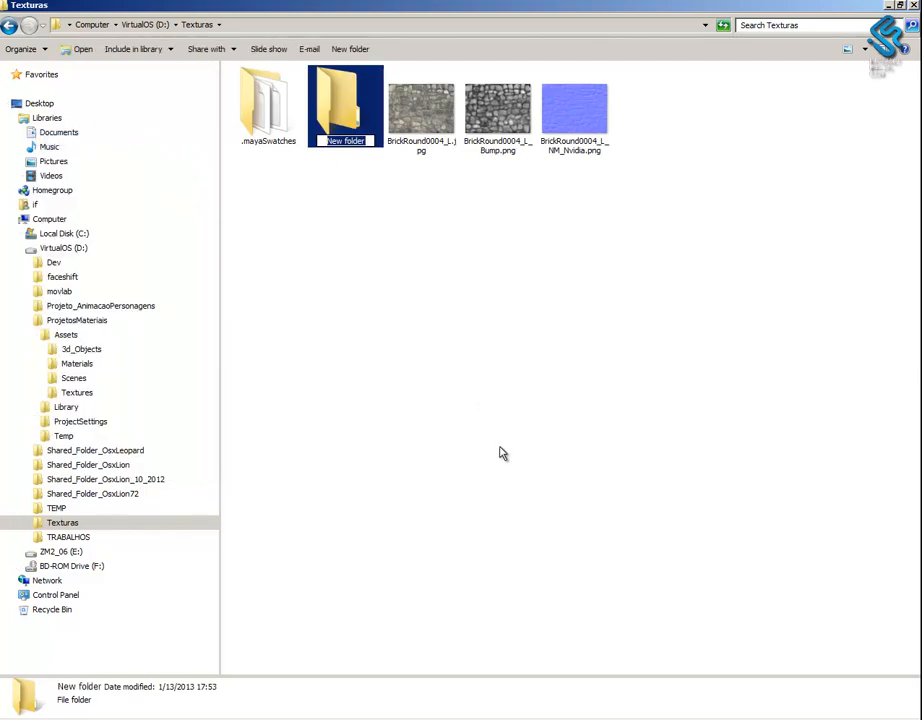
key("Caps_Lock")
type("C")
key("Caps_Lock")
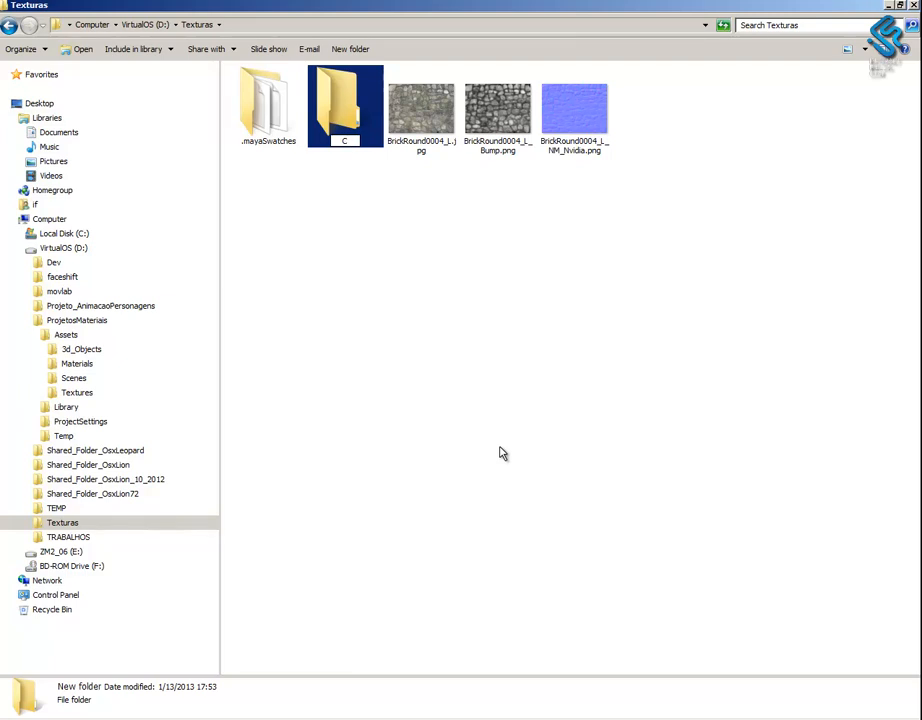
type("razy")
key("Caps_Lock")
type("B")
key("Caps_Lock")
type("ump")
key("Caps_Lock")
type("M")
key("Caps_Lock")
type("aps")
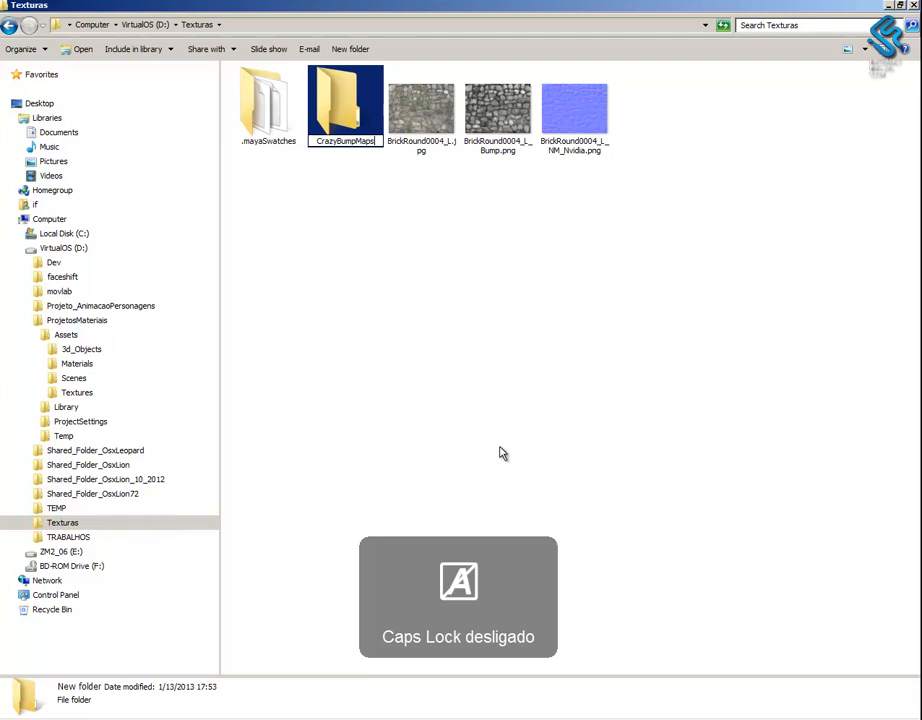
key("Return")
Open the CrazyBumpMaps folder, copy its path and switch back to CrazyBump
double_click(340, 118)
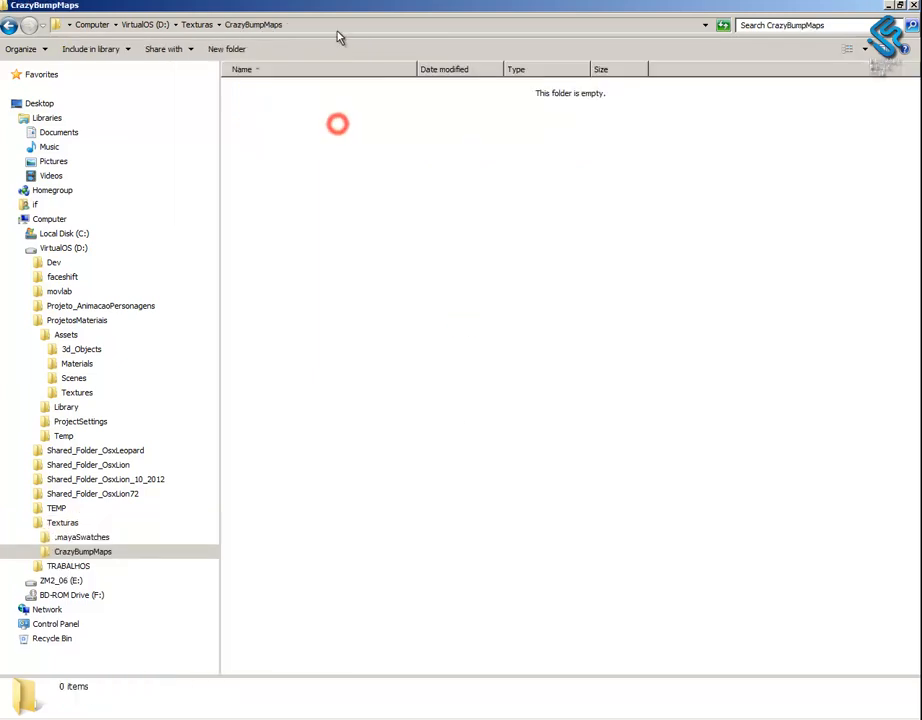
left_click(337, 27)
key("ctrl+c")
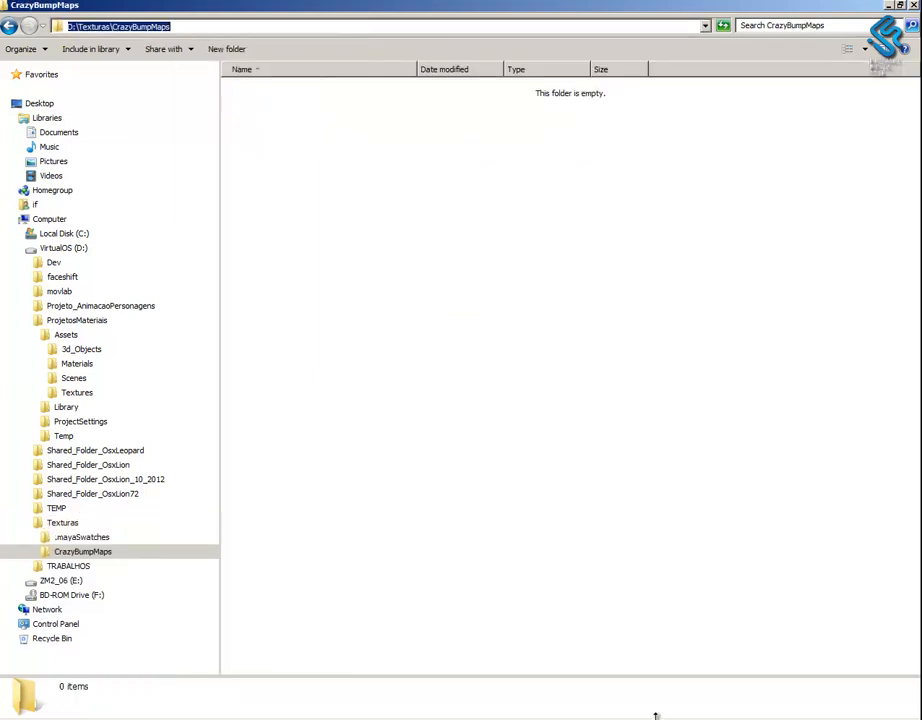
left_click(601, 715)
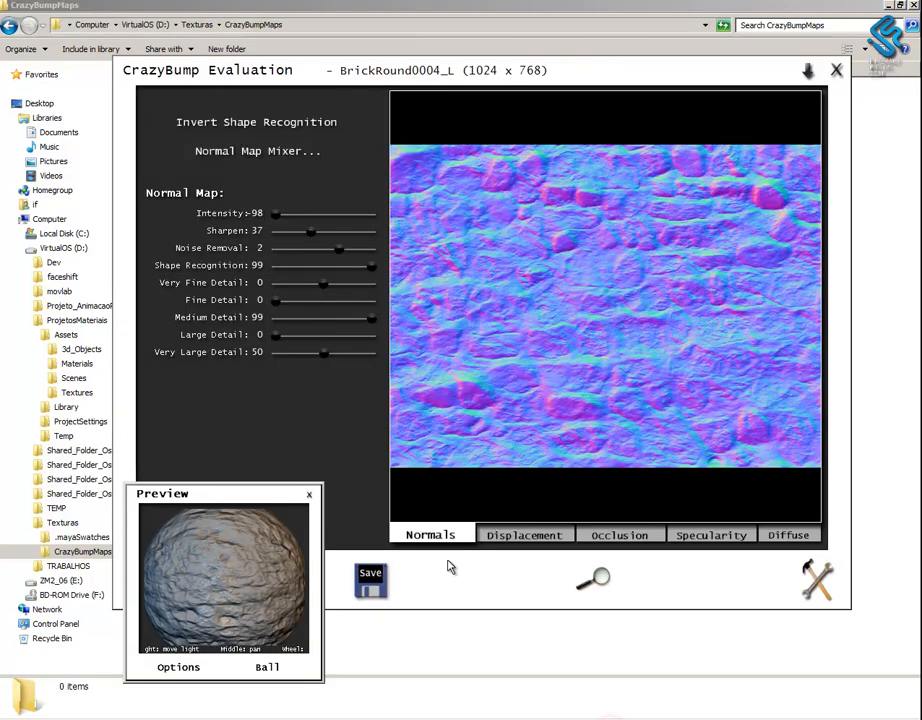
Save all textures as PNG under the name BrickRound0004_L in D:\Texturas\CrazyBumpMaps and check the folder in the file explorer
left_click(377, 580)
left_click(392, 589)
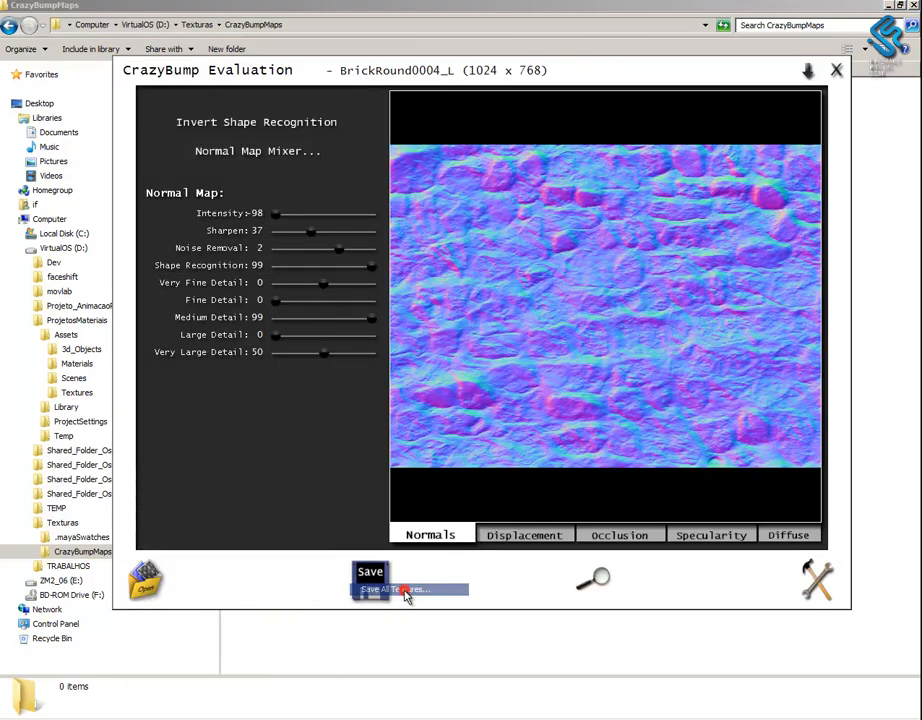
key("ctrl+v")
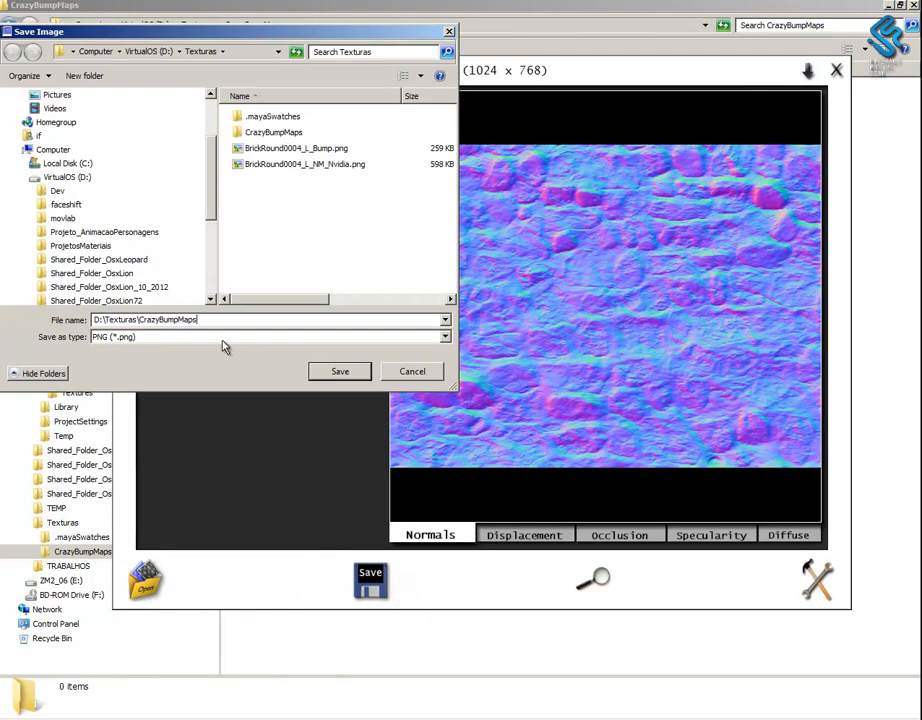
left_click(340, 374)
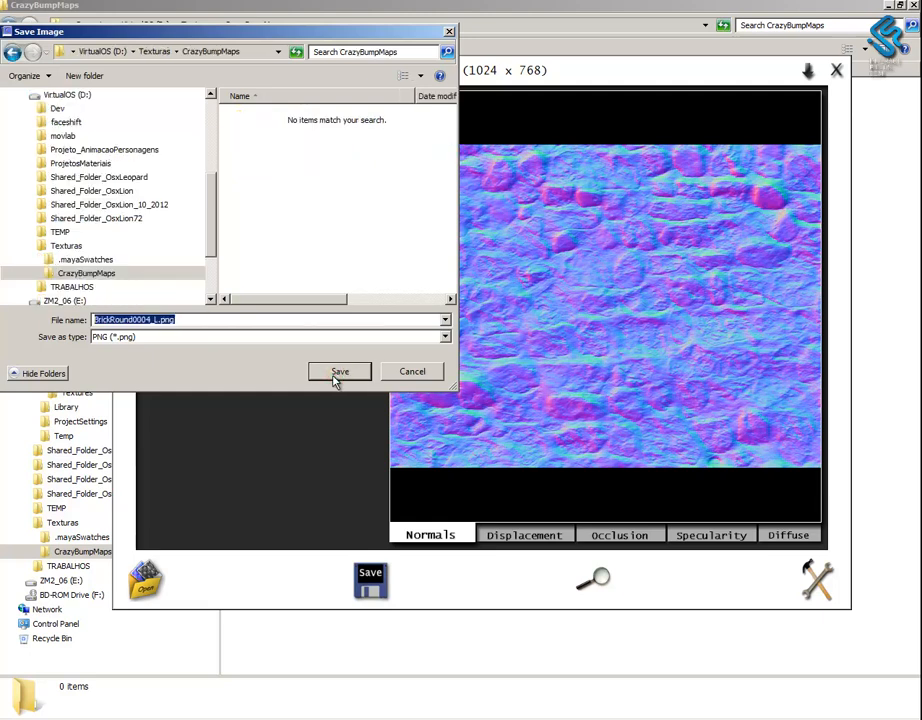
left_click(338, 374)
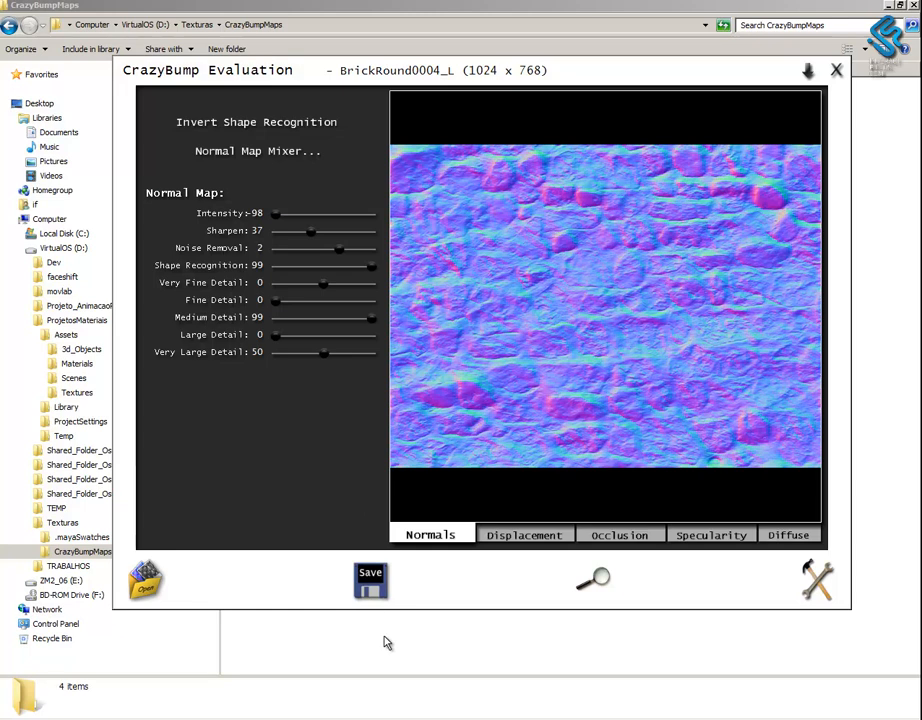
left_click(413, 648)
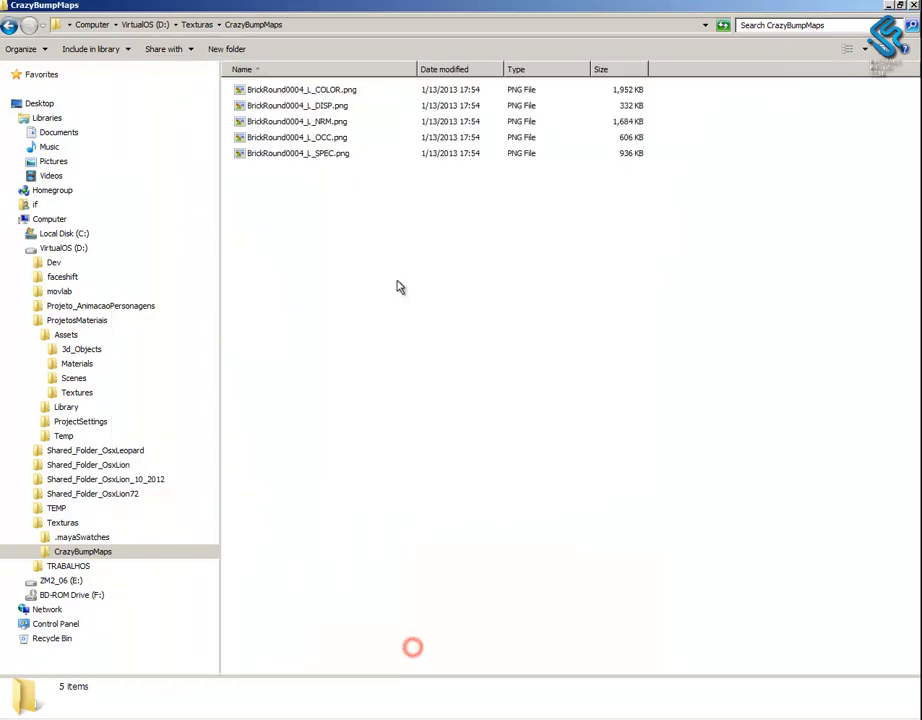
Examine the saved color, displacement, normal, occlusion and specularity maps in the image viewer, close it and return to the Texturas folder
double_click(333, 90)
left_click(489, 701)
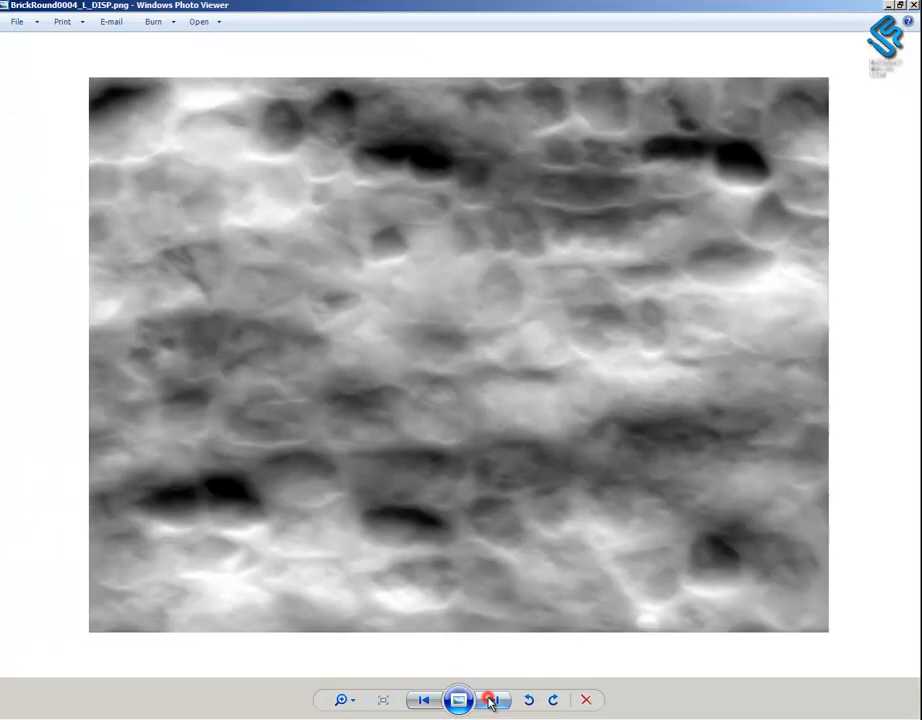
left_click(489, 701)
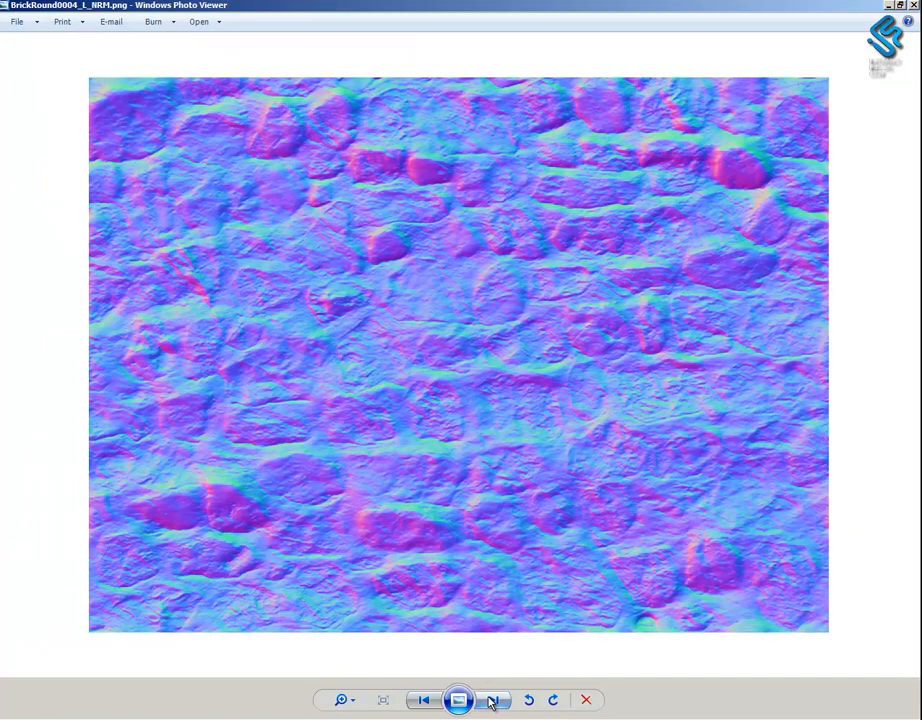
left_click(490, 701)
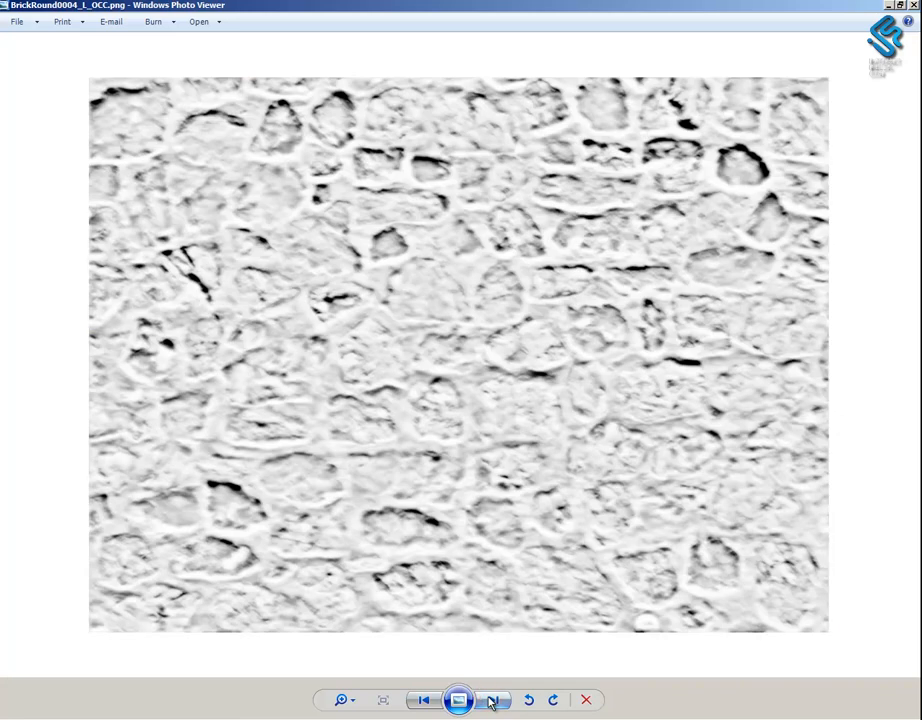
left_click(490, 701)
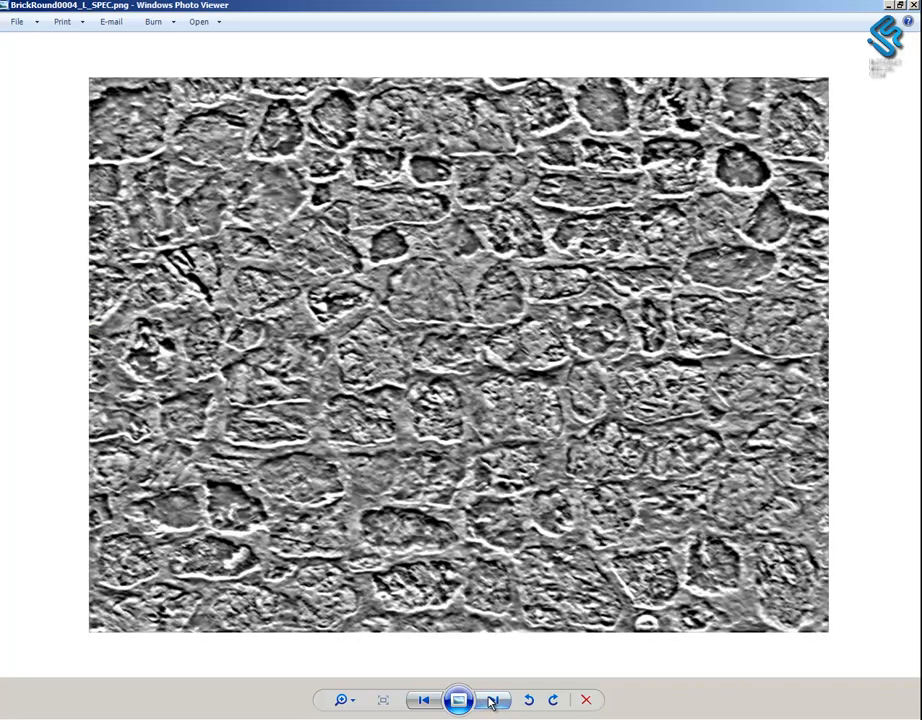
left_click(915, 5)
left_click(467, 311)
left_click(70, 522)
Switch to Maya and start a new scene
left_click(393, 399)
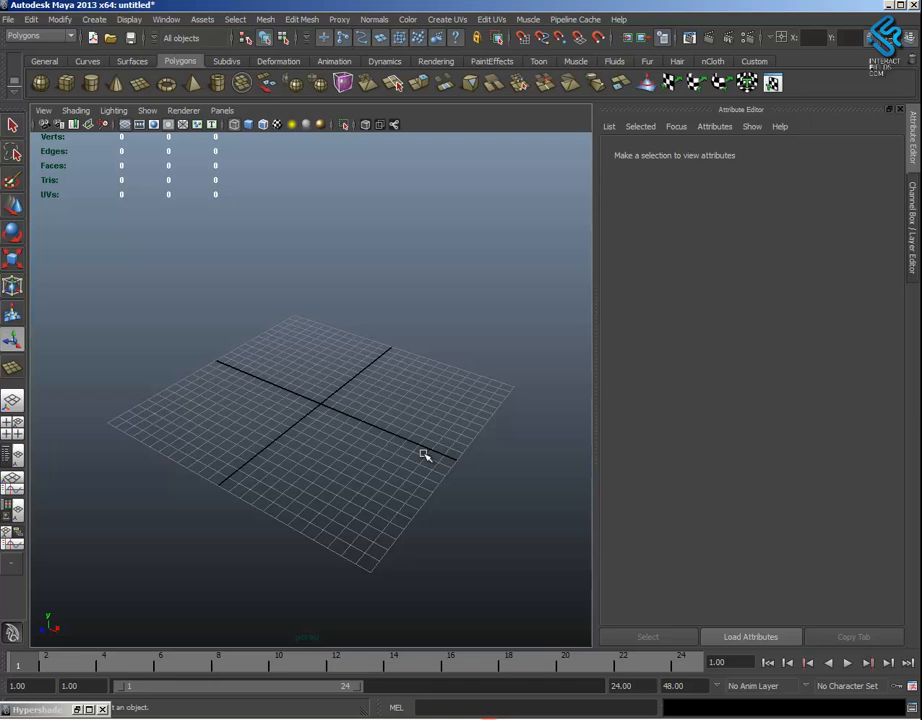
left_click_drag(424, 453, 346, 484, "alt")
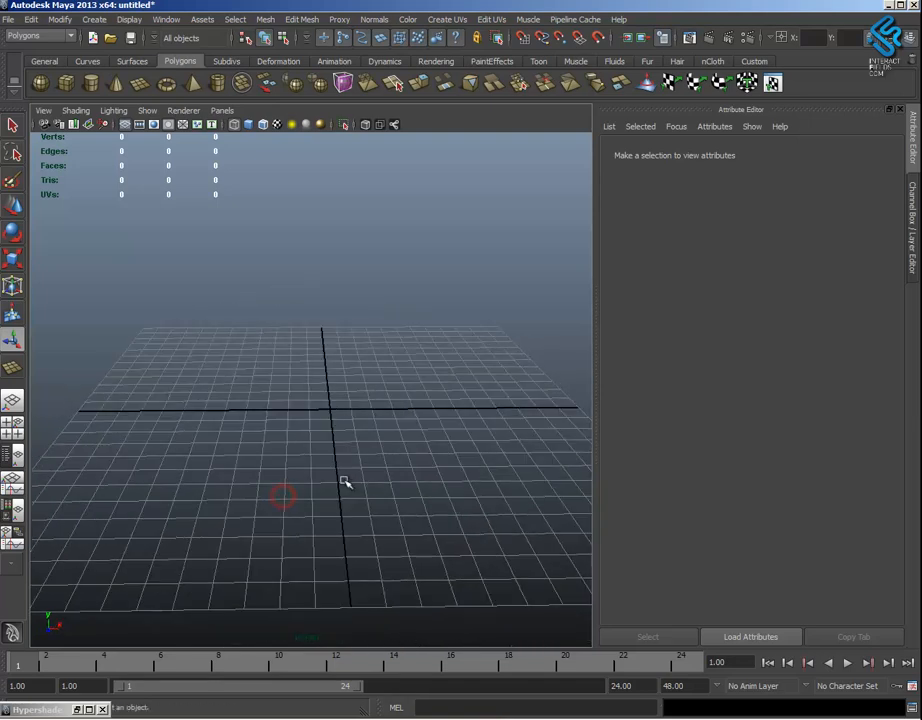
left_click(9, 19)
left_click(17, 39)
left_click(447, 366)
left_click_drag(350, 454, 203, 200, "alt")
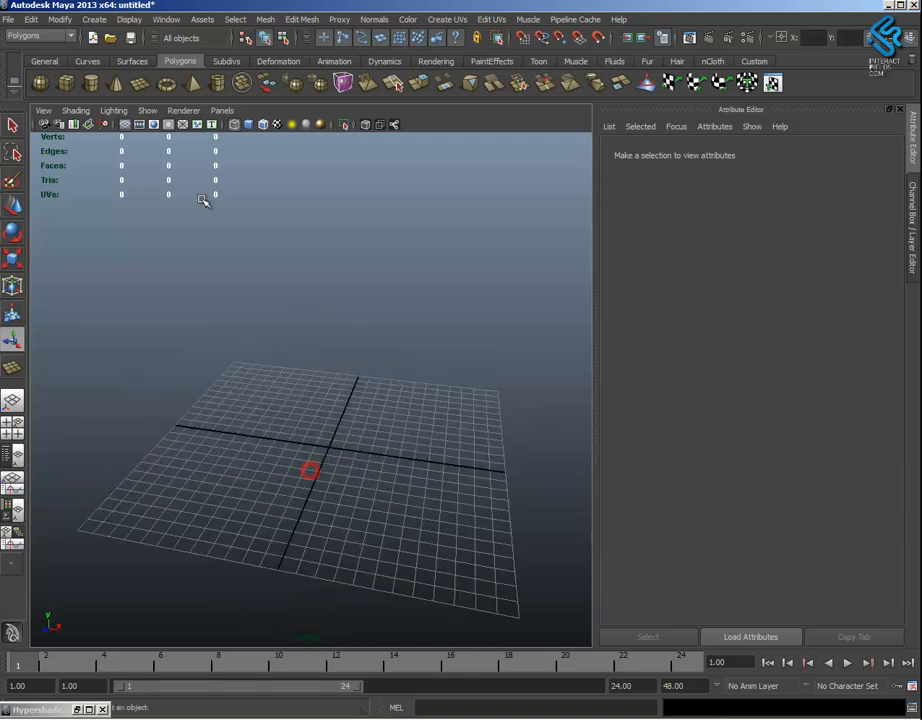
Create a polygon plane covering the whole grid and display it shaded
left_click(141, 84)
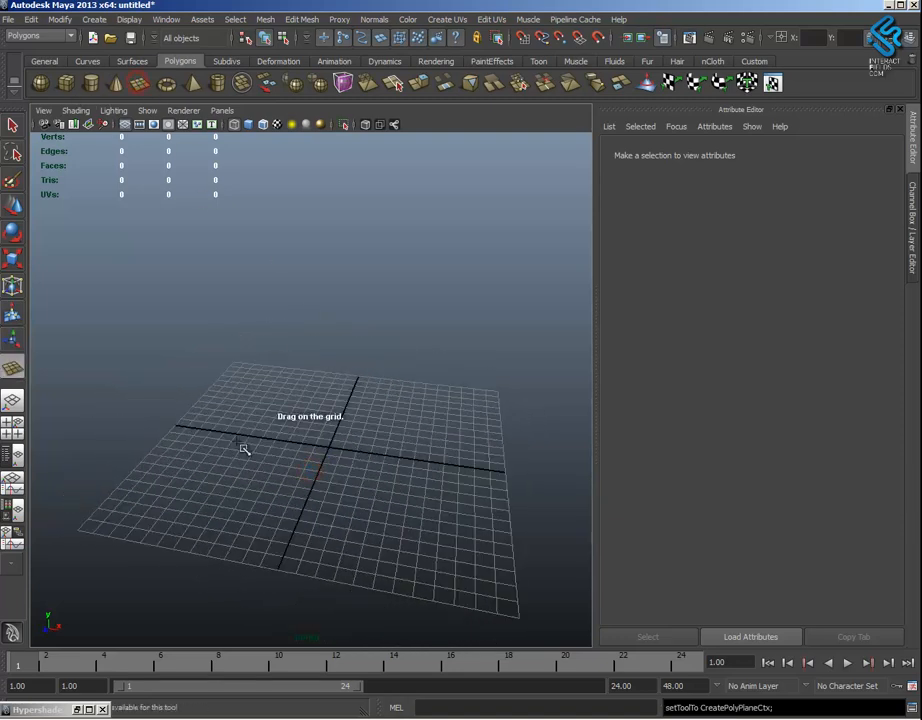
left_click_drag(231, 363, 514, 602)
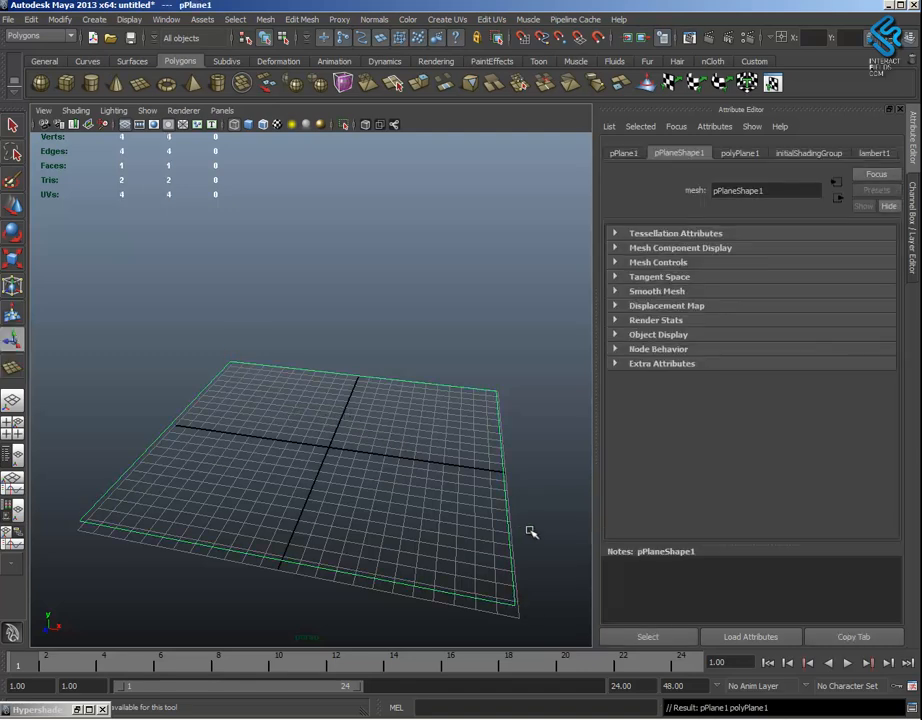
key("5")
left_click_drag(397, 459, 457, 484, "alt")
right_click_drag(457, 484, 432, 490, "alt")
mouse_move(432, 490)
left_mouse_down("alt")
mouse_move(411, 492)
mouse_move(423, 491)
left_mouse_up("alt")
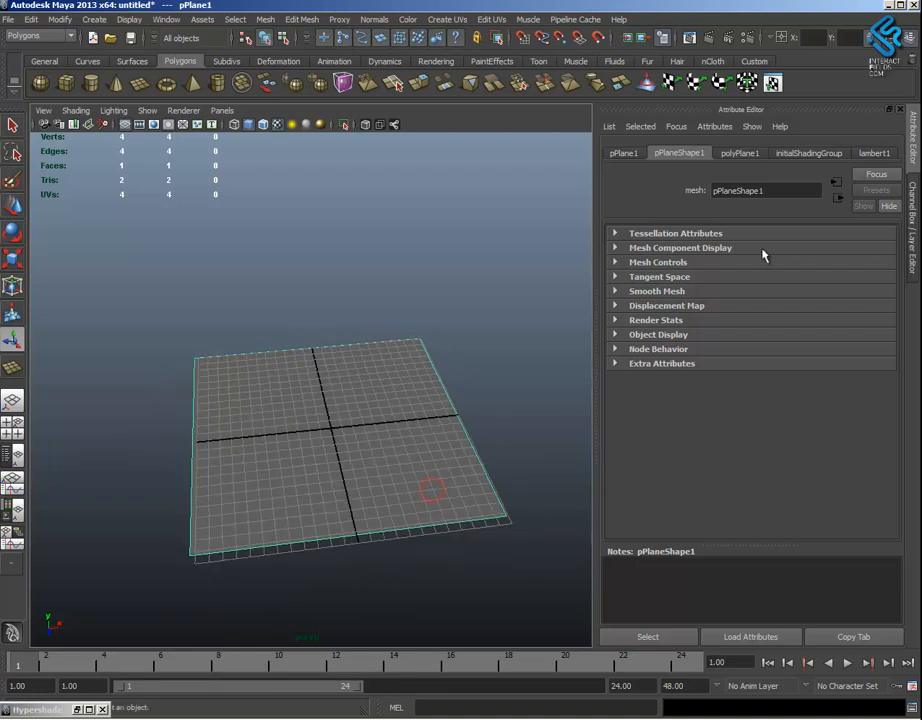
Rename the plane's transform node as bump
left_click(624, 155)
double_click(745, 190)
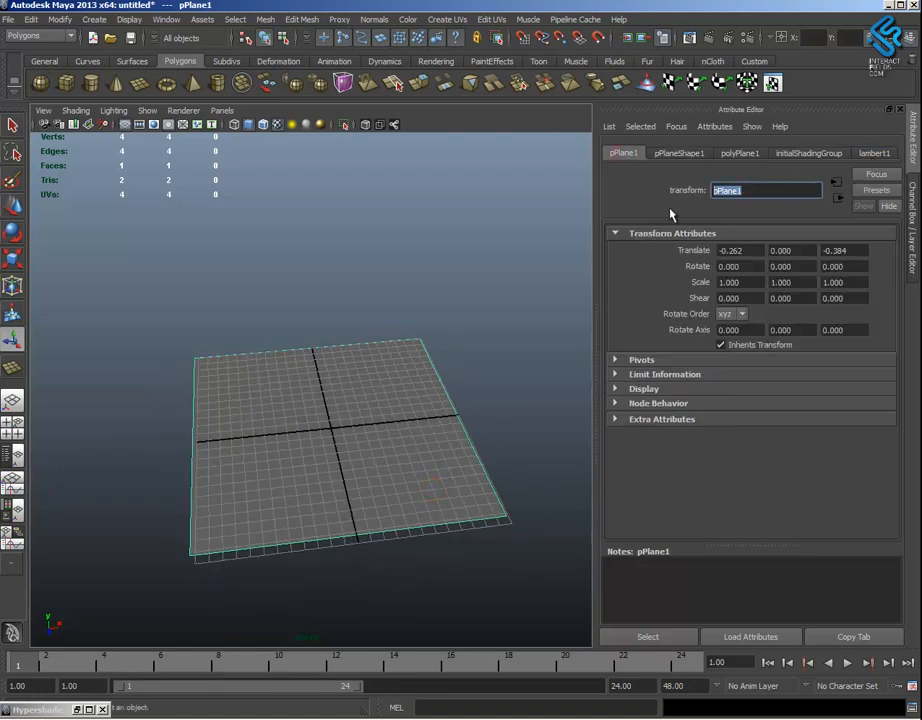
type("bump")
key("Return")
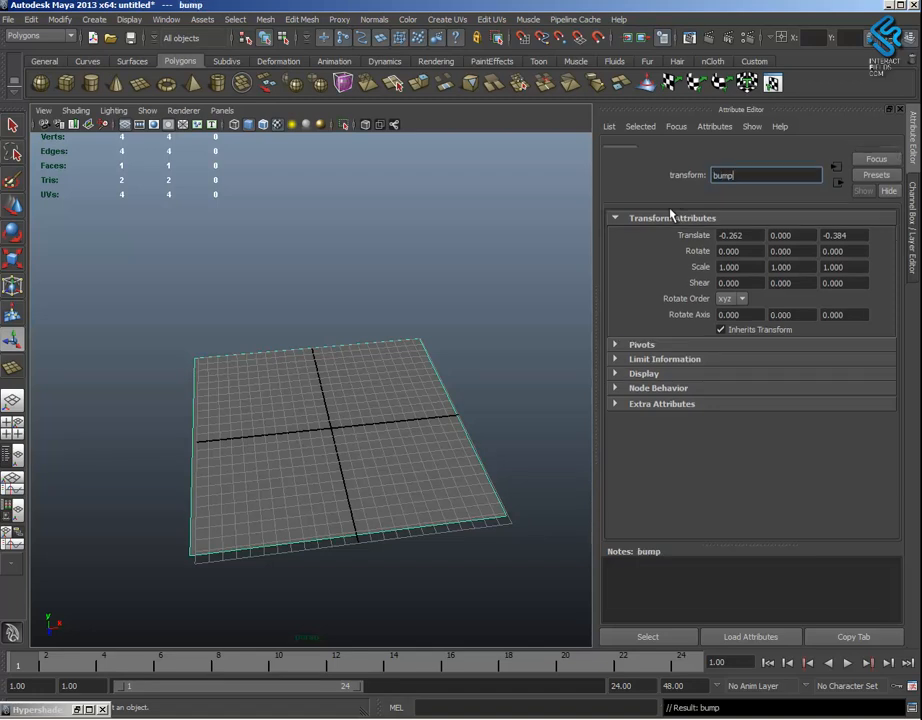
Assign a new Blinn material to the bump plane
scroll(513, 506, "up", 3)
right_click_drag(513, 506, 449, 451, "alt")
middle_click_drag(449, 451, 425, 423, "alt")
left_click_drag(443, 497, 375, 482, "alt")
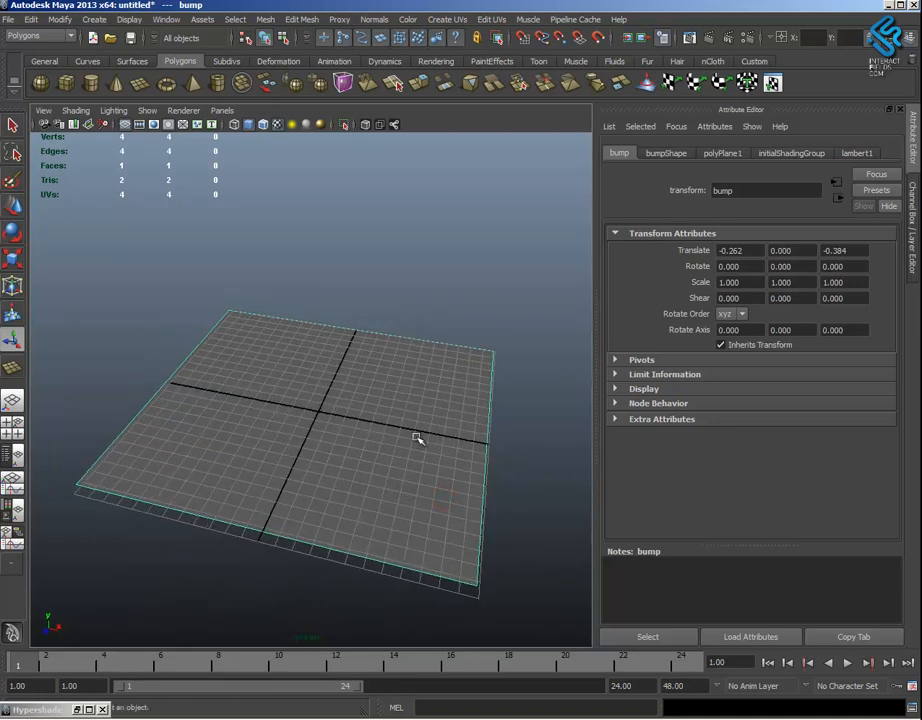
left_click_drag(479, 428, 405, 449, "alt")
right_click_drag(357, 387, 372, 608)
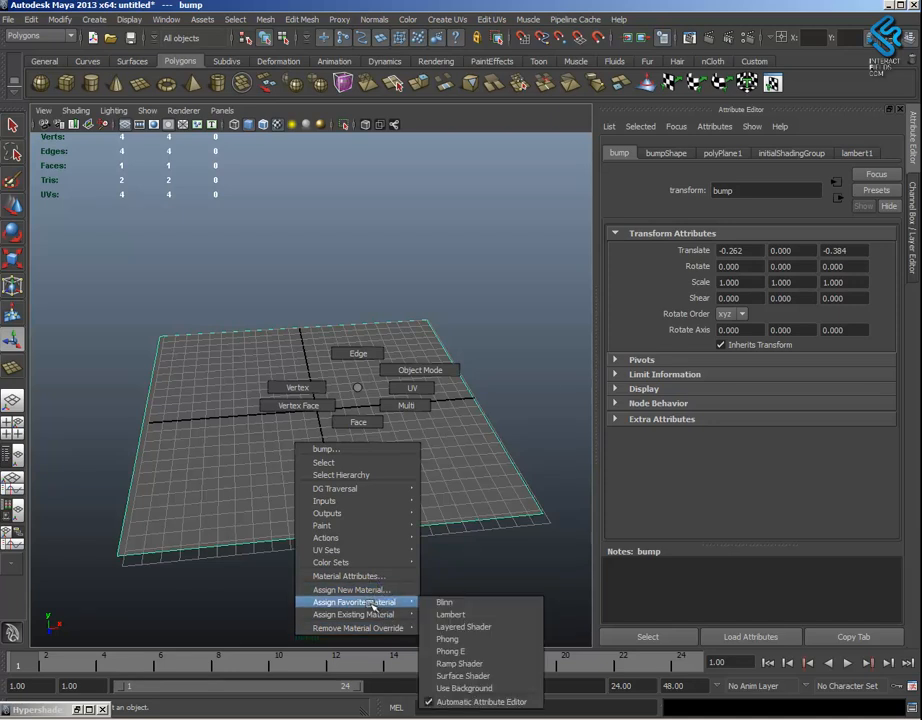
mouse_move(442, 604)
right_mouse_down()
mouse_move(446, 611)
mouse_move(443, 603)
right_mouse_up()
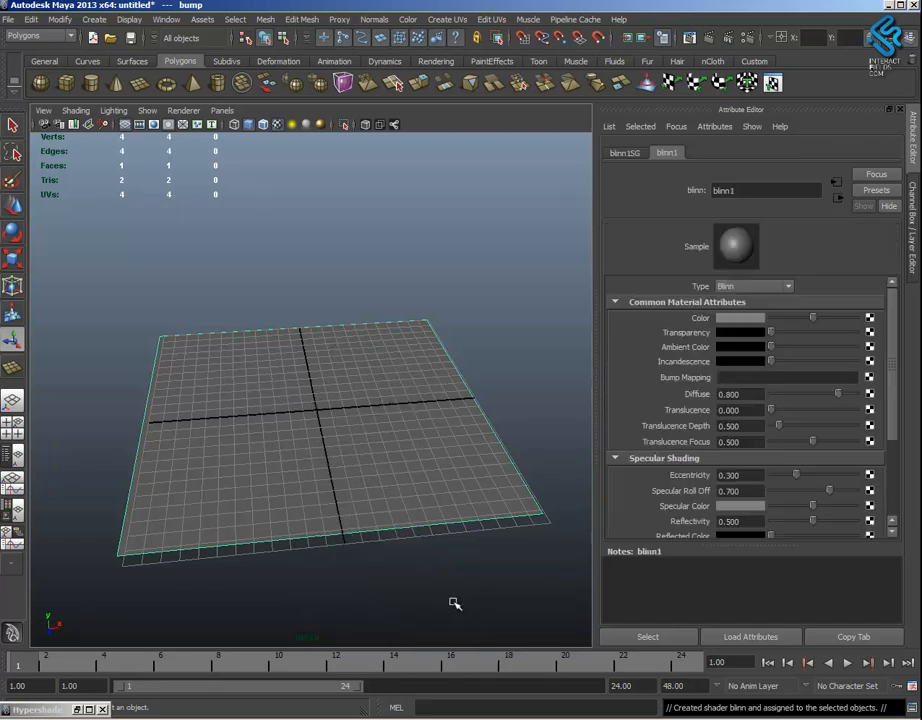
Restore the Hypershade window, place it below the plane and graph the material of the bump plane
left_click(79, 710)
middle_click_drag(418, 357, 382, 234, "alt")
right_click_drag(441, 316, 363, 298, "alt")
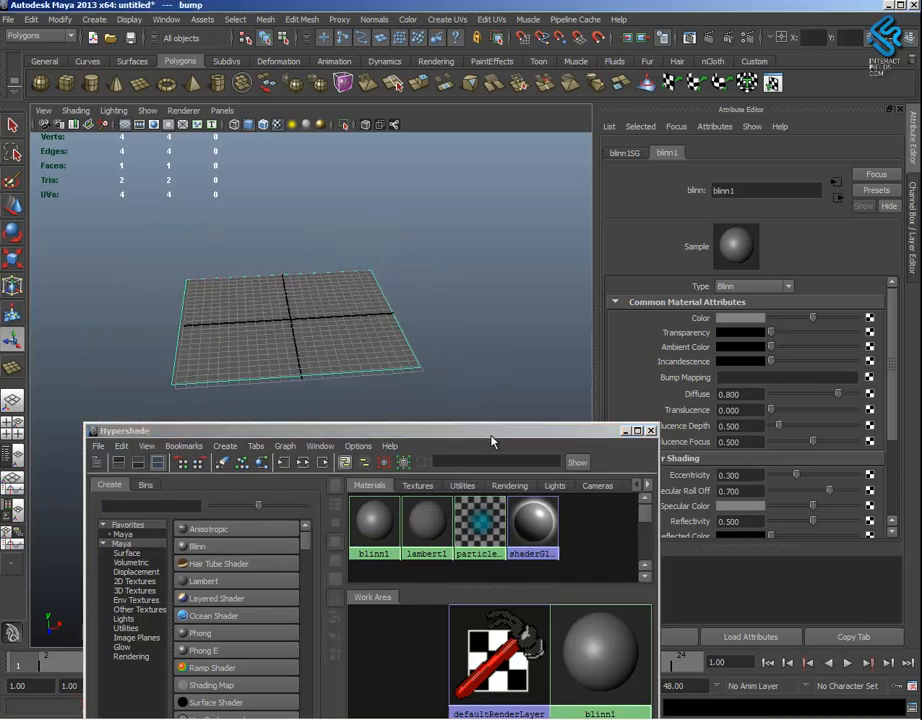
left_click_drag(491, 435, 489, 347)
left_click(330, 297)
left_click(266, 374)
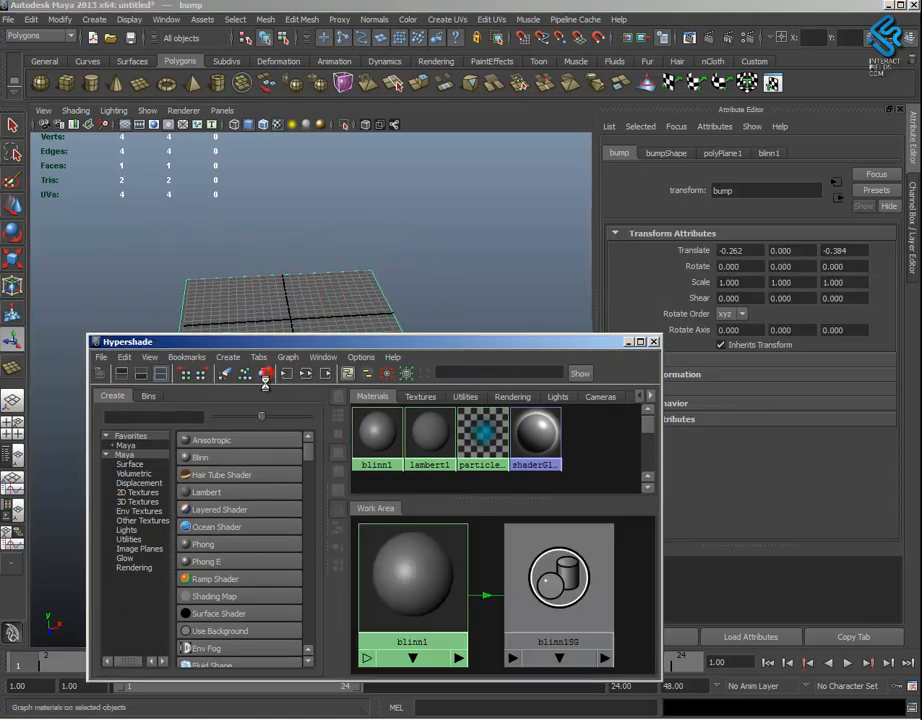
Rename the plane's Blinn material as matBump
left_click(422, 576)
left_click_drag(747, 191, 661, 191)
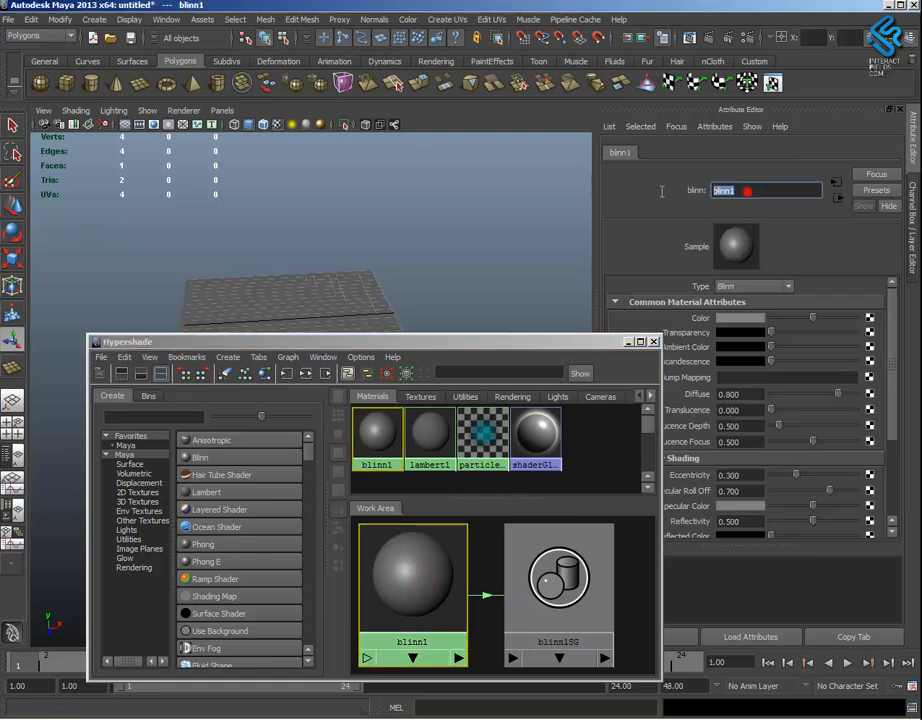
type("matBu")
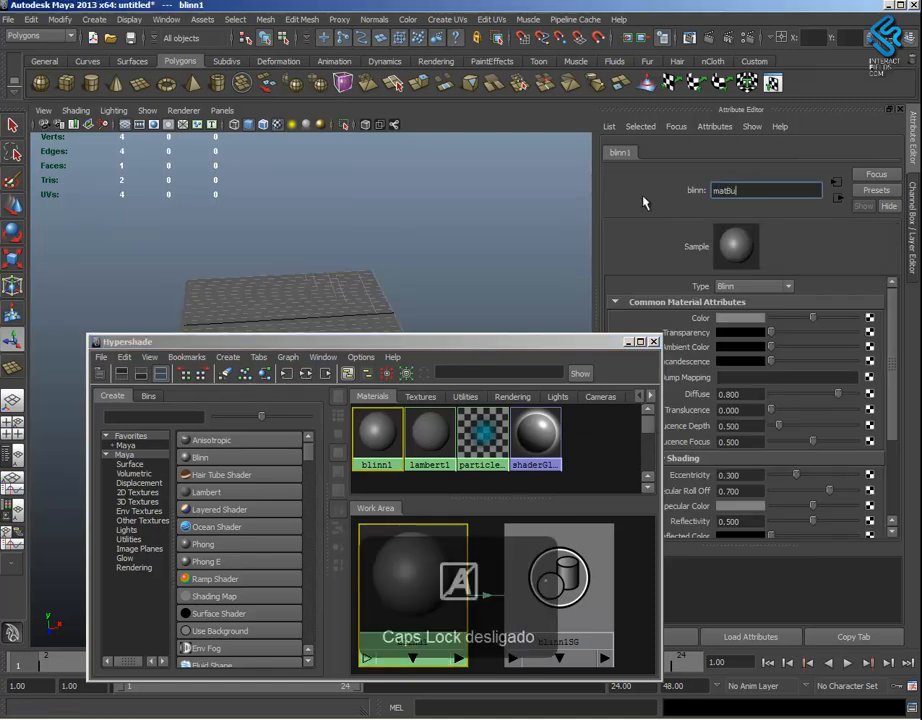
type("mp")
key("Return")
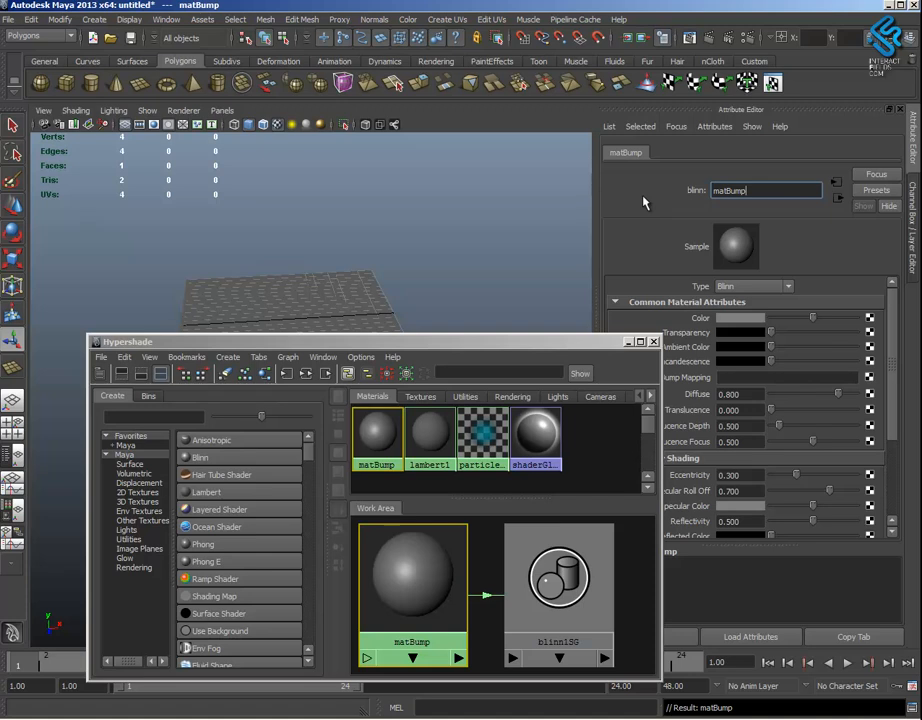
Switch to the file explorer, copy the D:\Texturas folder path and return to Maya
left_click_drag(512, 277, 407, 279, "alt")
right_click_drag(410, 261, 475, 286, "alt")
middle_click_drag(475, 286, 467, 305, "alt")
left_click_drag(449, 317, 430, 315, "alt")
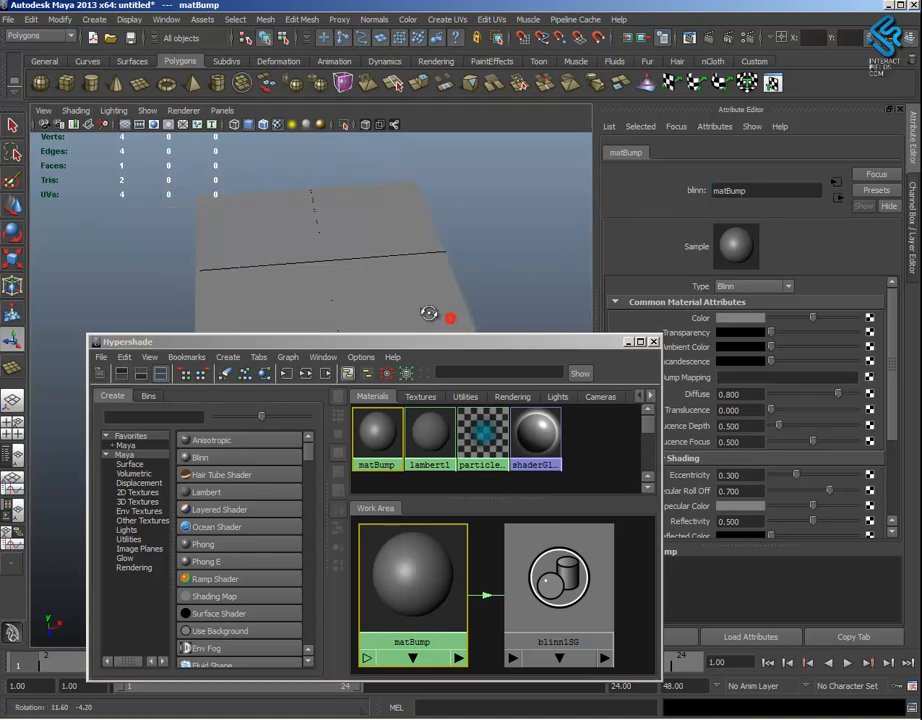
left_click(421, 604)
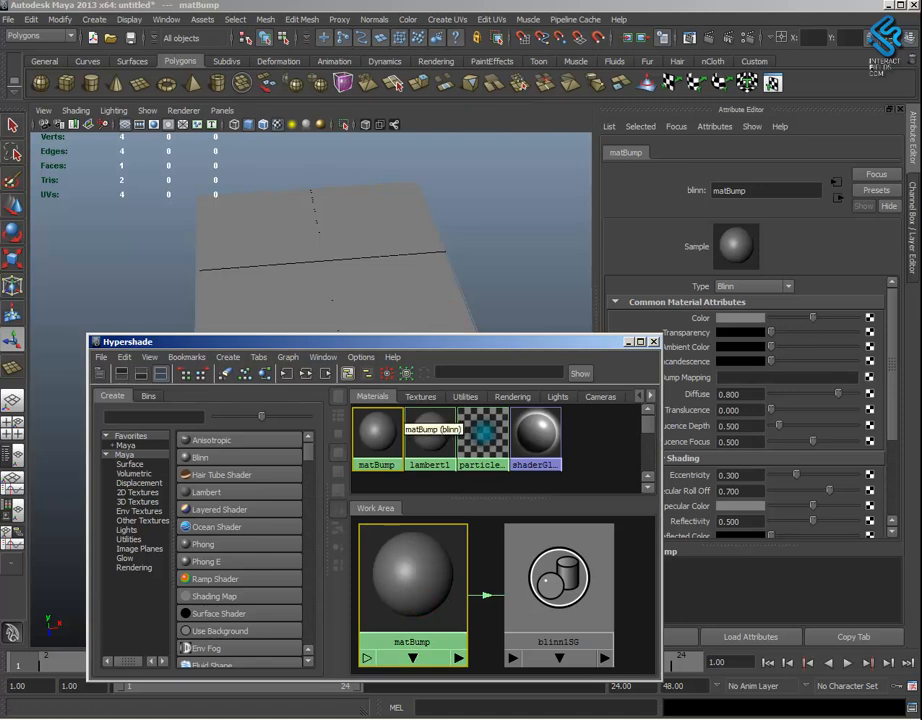
left_click(87, 718)
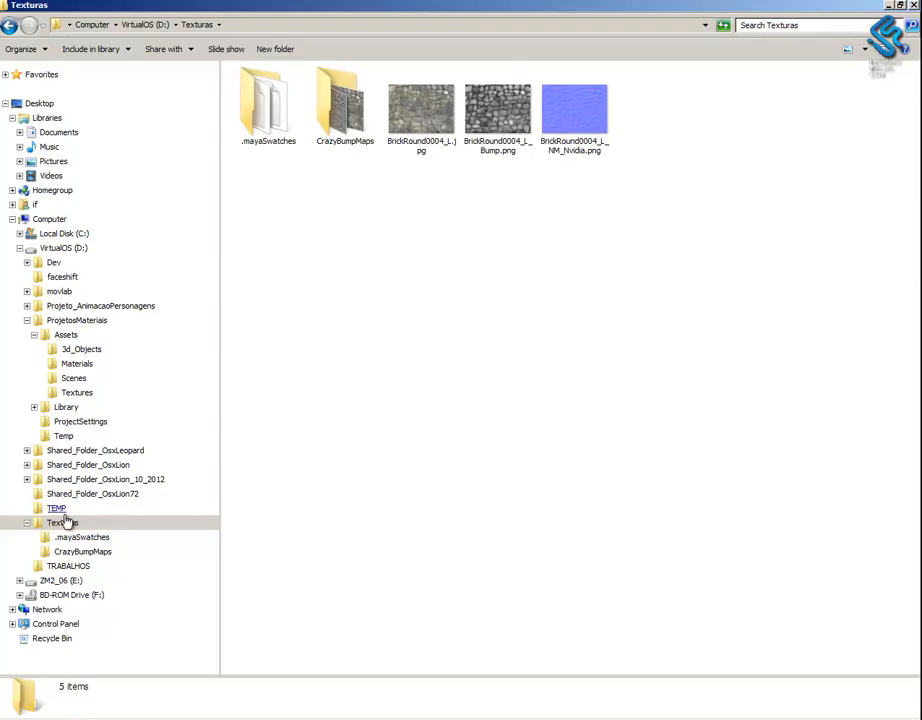
left_click(26, 320)
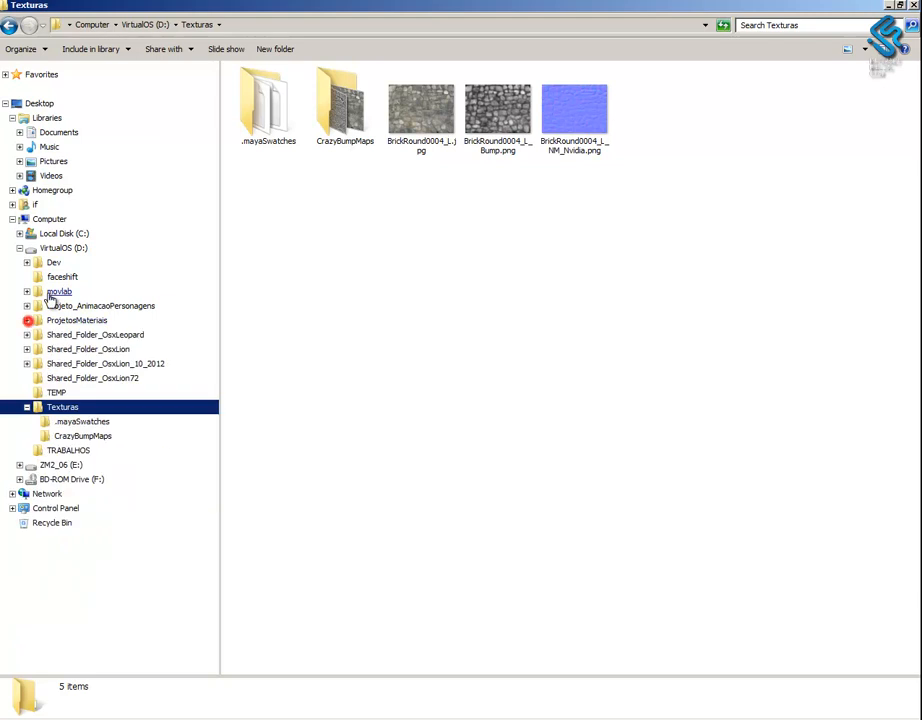
left_click(306, 30)
key("ctrl+c")
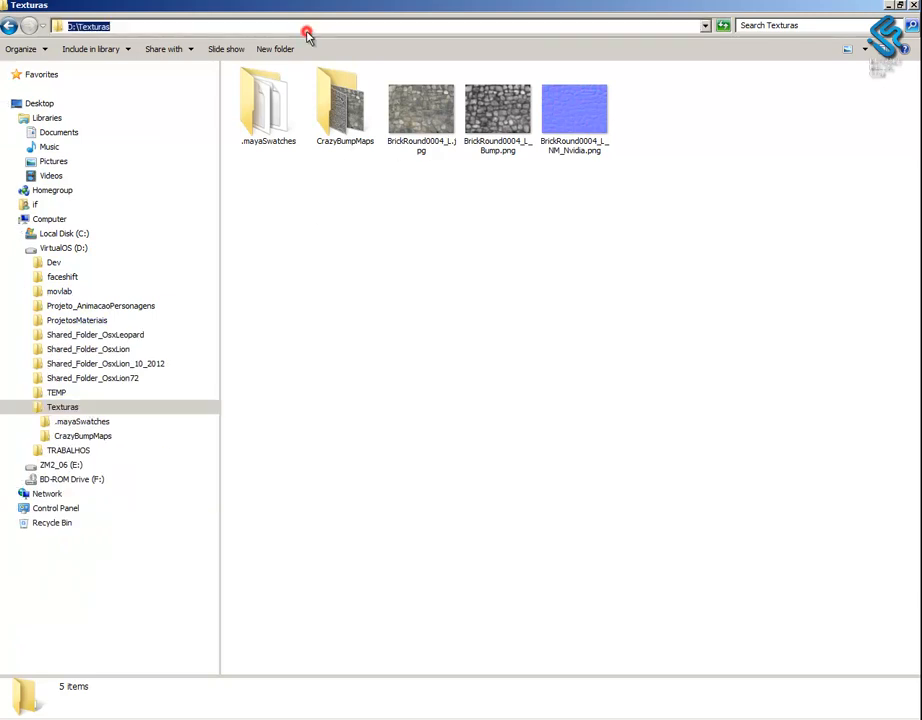
key("alt+Tab")
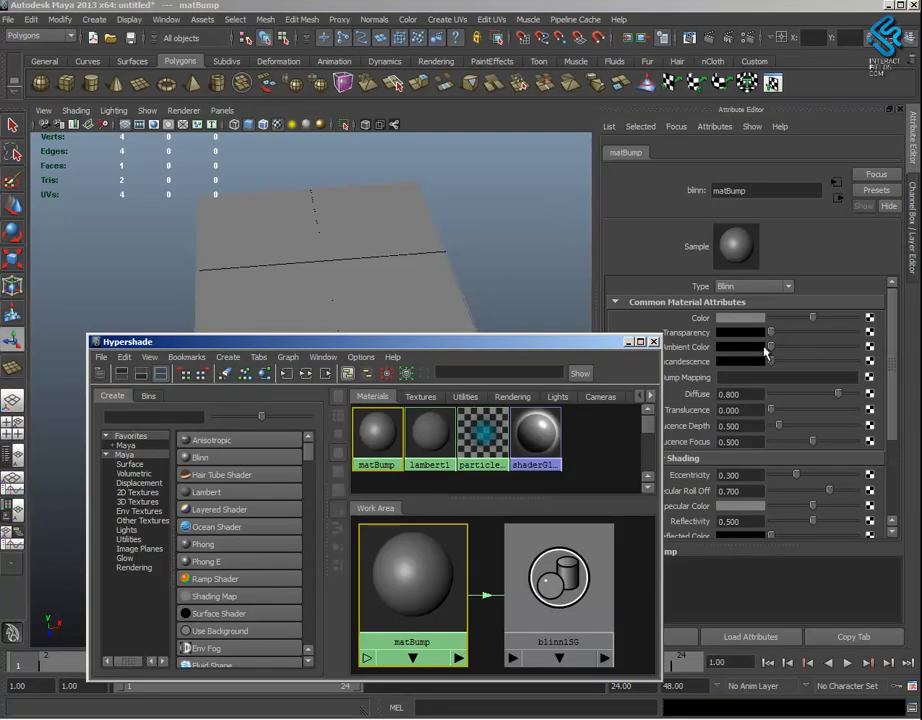
Connect a file texture to matBump's Color and load BrickRound0004_L.jpg from D:\Texturas as its image
left_click(869, 318)
left_click(420, 360)
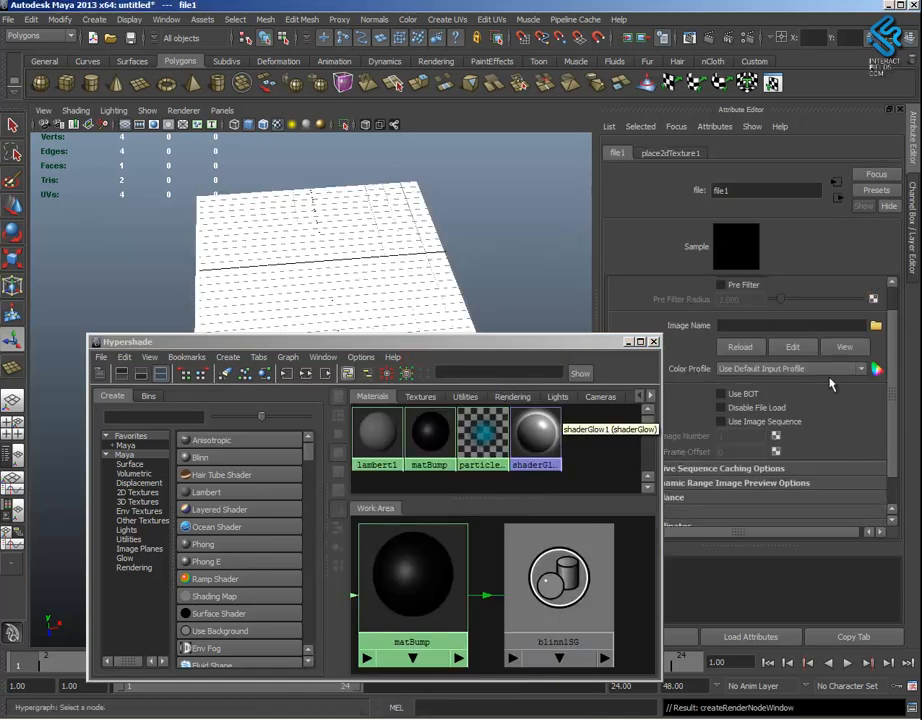
left_click(876, 326)
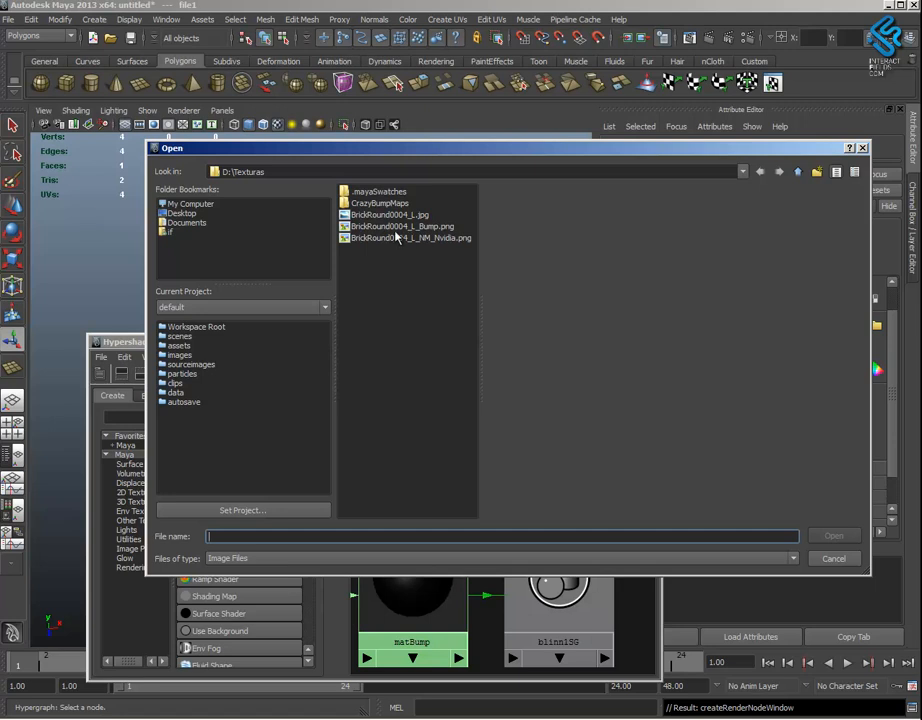
key("ctrl+v")
key("Return")
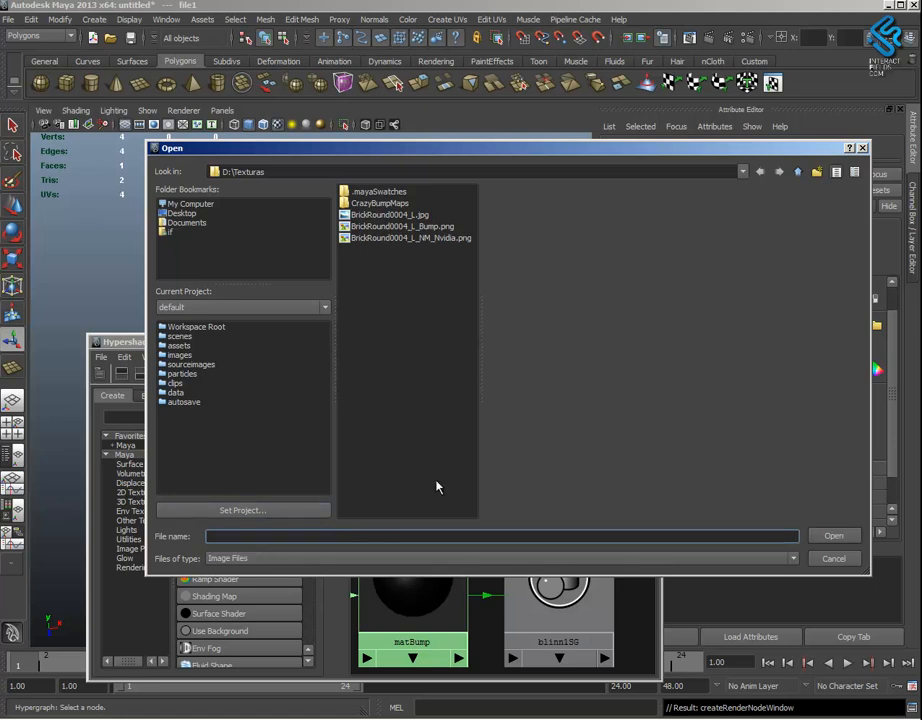
left_click(417, 215)
left_click(848, 538)
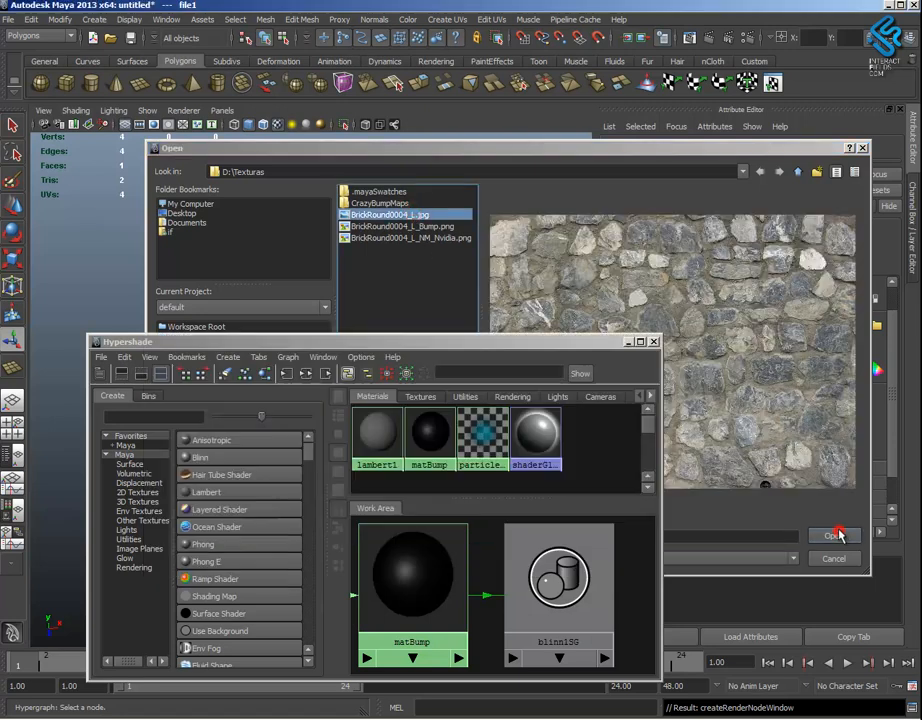
Graph the input and output connections of matBump in Hypershade and move the window down to uncover the textured plane
right_click_drag(449, 243, 412, 251, "alt")
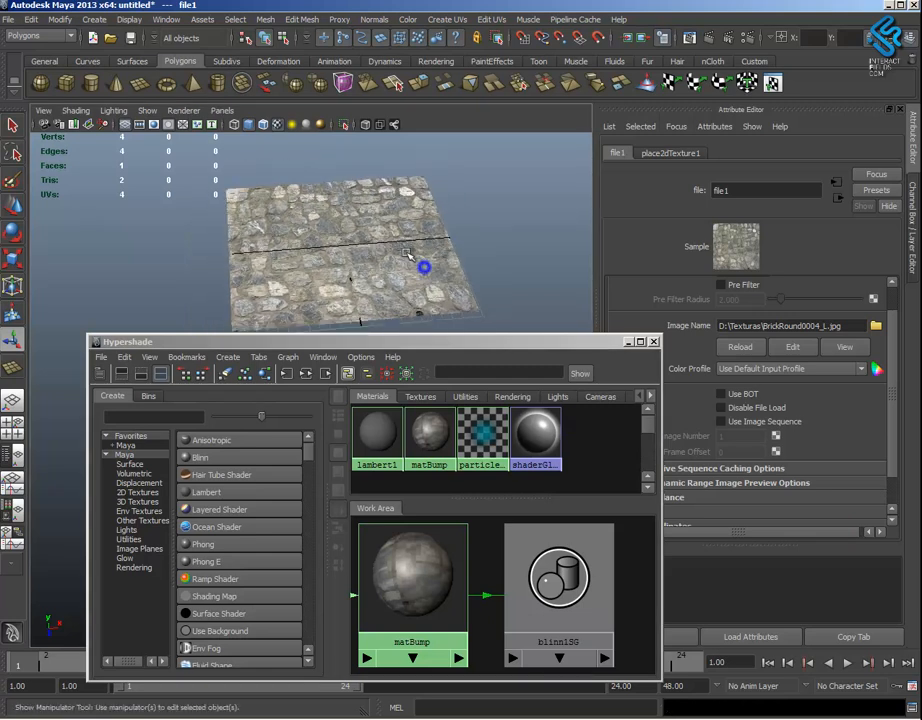
middle_click_drag(412, 251, 408, 277, "alt")
left_click_drag(404, 292, 399, 307, "alt")
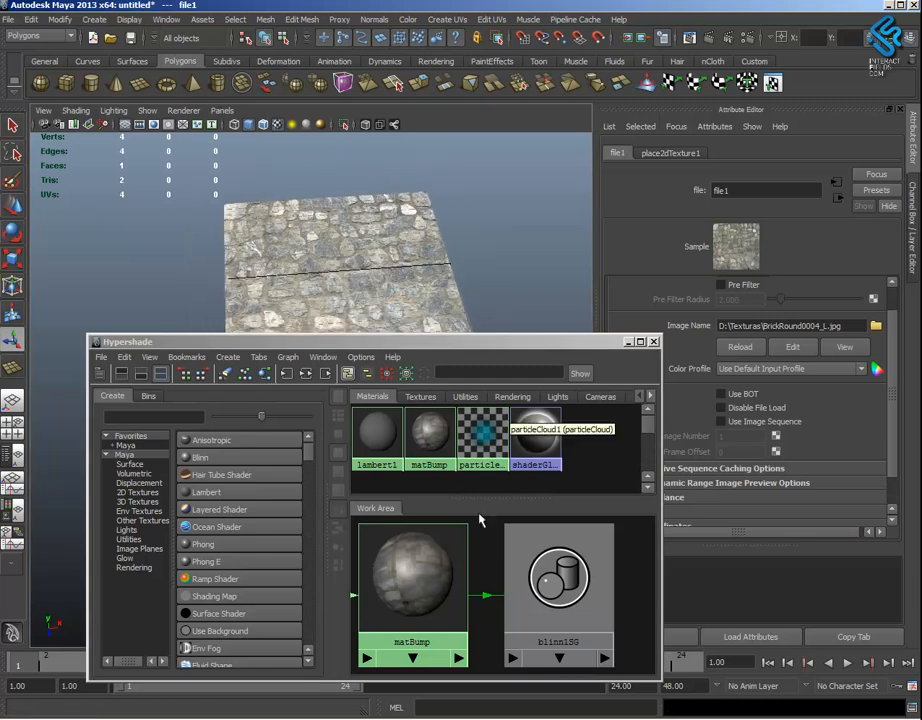
left_click(412, 565)
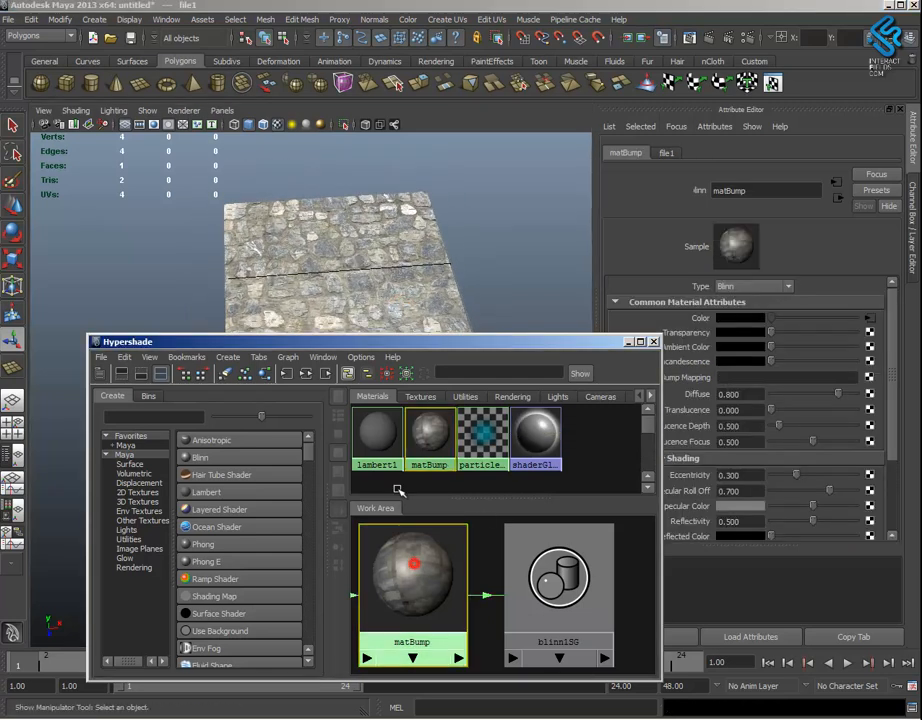
left_click(306, 373)
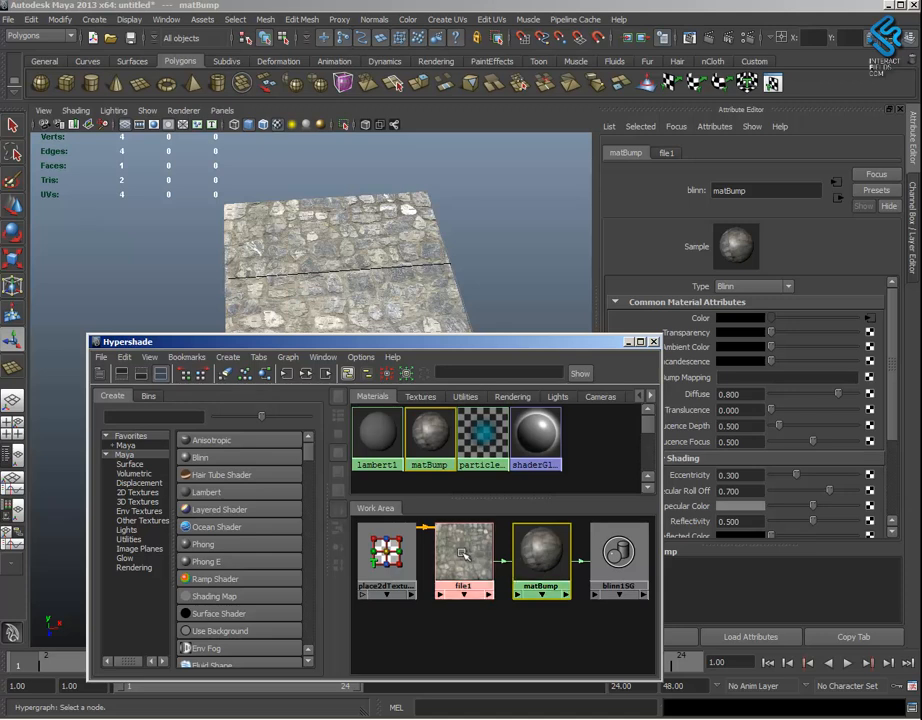
left_click_drag(399, 343, 387, 377)
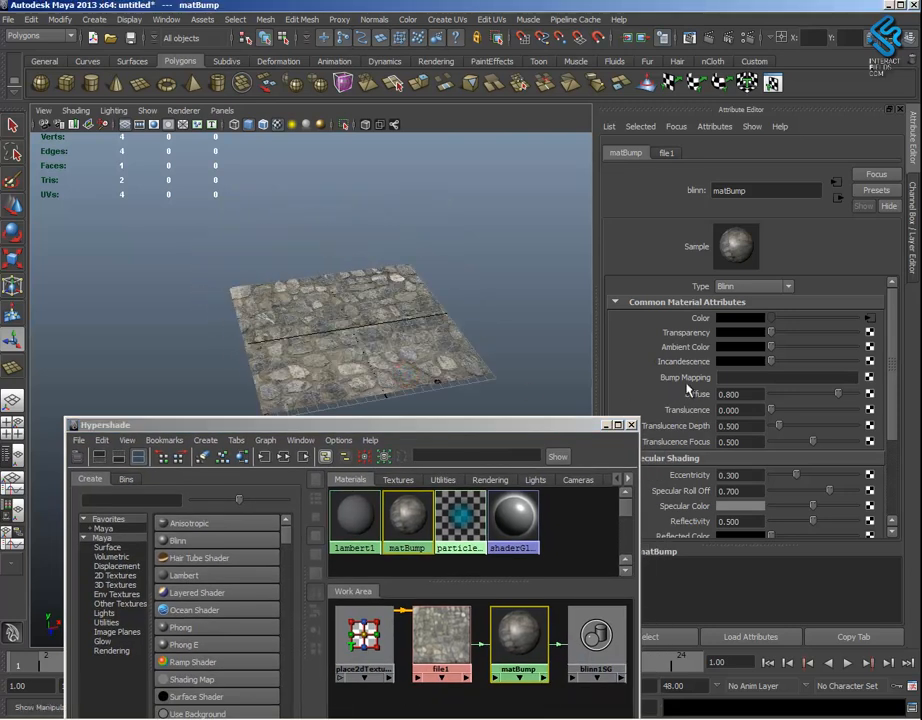
Connect a file texture to matBump's Bump Mapping and load BrickRound0004_L_Bump.png from D:\Texturas as its image
left_click(869, 378)
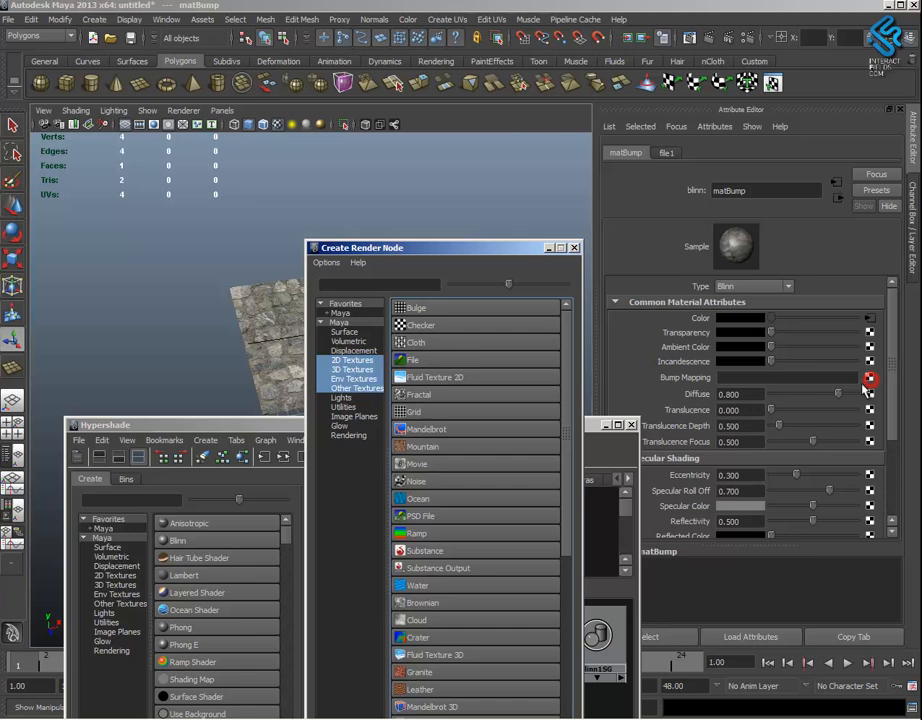
left_click(416, 362)
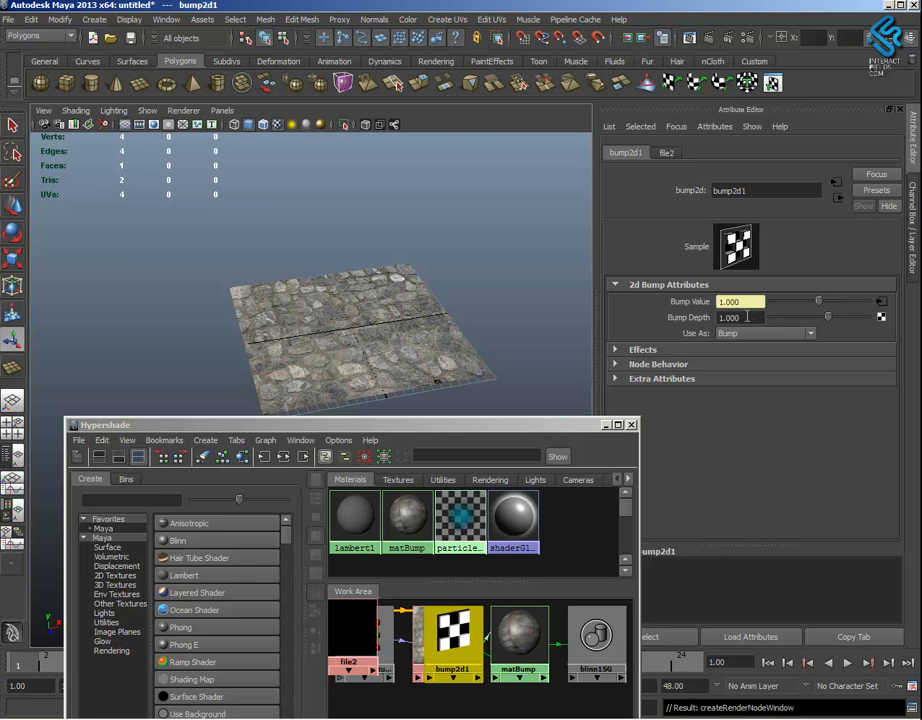
left_click(881, 301)
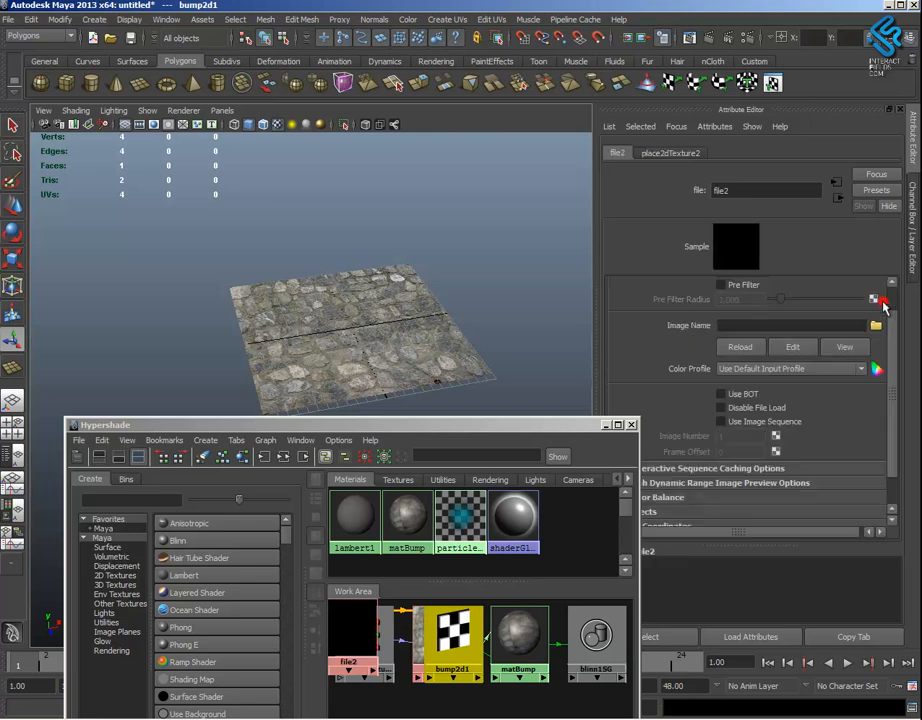
left_click(876, 327)
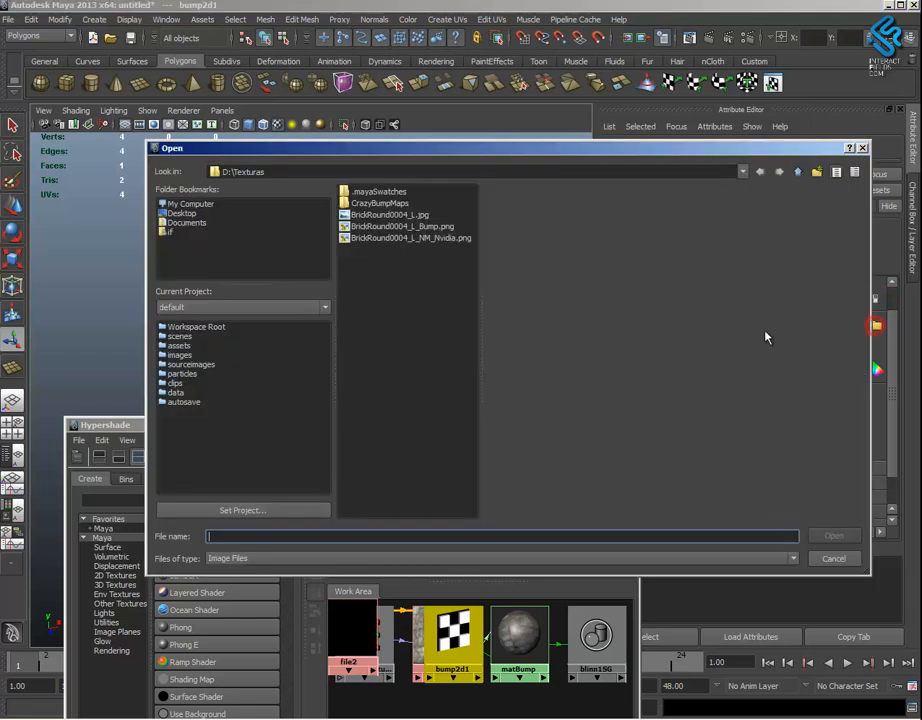
double_click(421, 227)
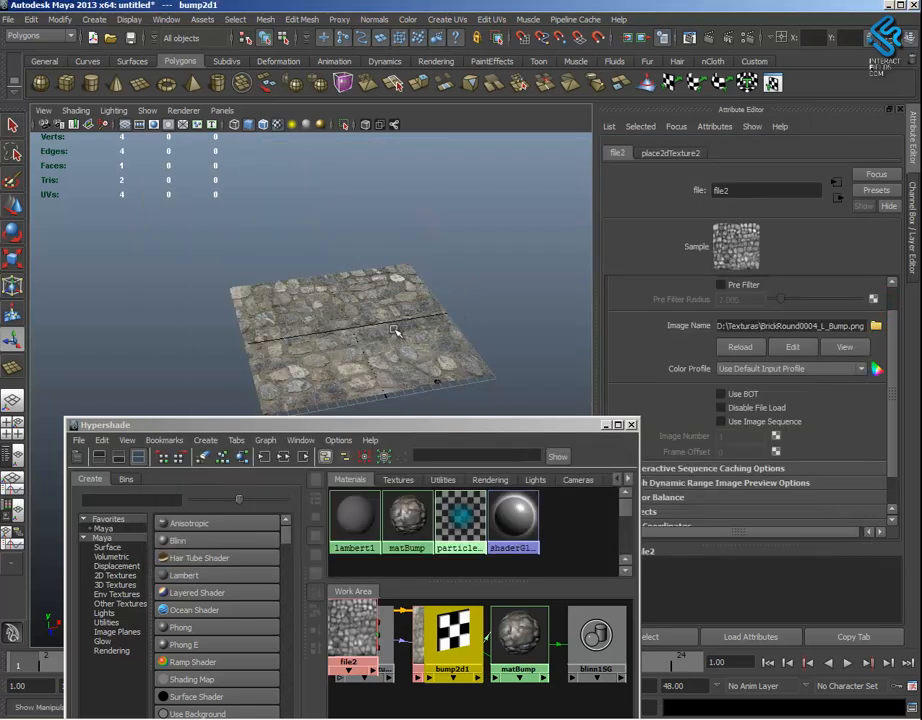
Switch the perspective viewport to High Quality Rendering to show the bump effect on the textured plane
right_click_drag(395, 330, 524, 420, "alt")
left_click_drag(395, 330, 305, 156, "alt")
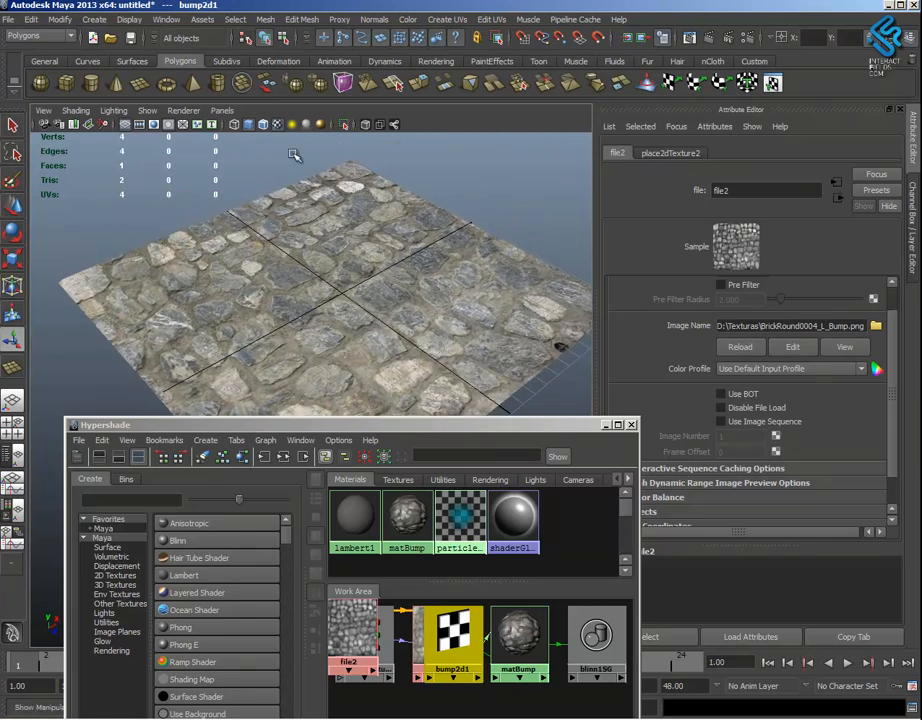
left_click(191, 112)
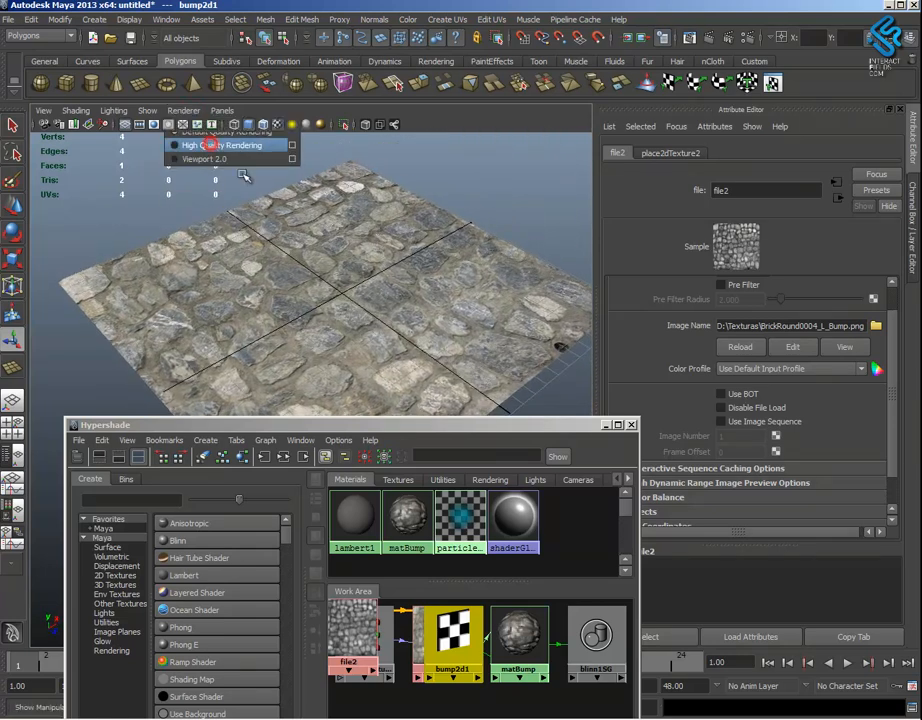
left_click(200, 144)
left_click_drag(340, 283, 316, 376, "alt")
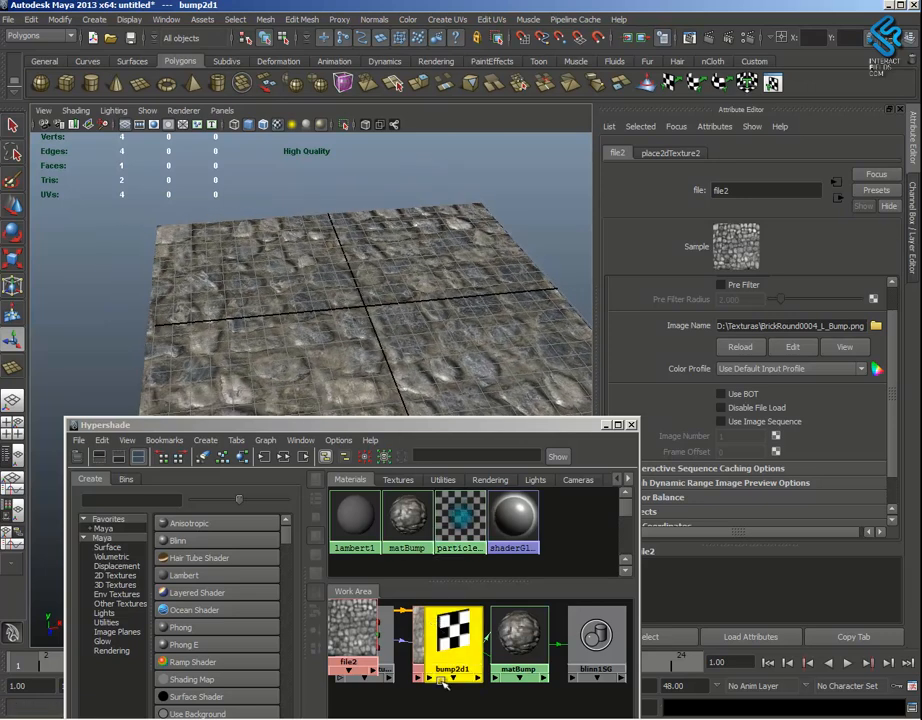
Graph matBump's input and output connections in Hypershade and show the attributes of its bump2d1 node
left_click_drag(440, 429, 476, 310)
left_click(320, 339)
left_click(559, 507)
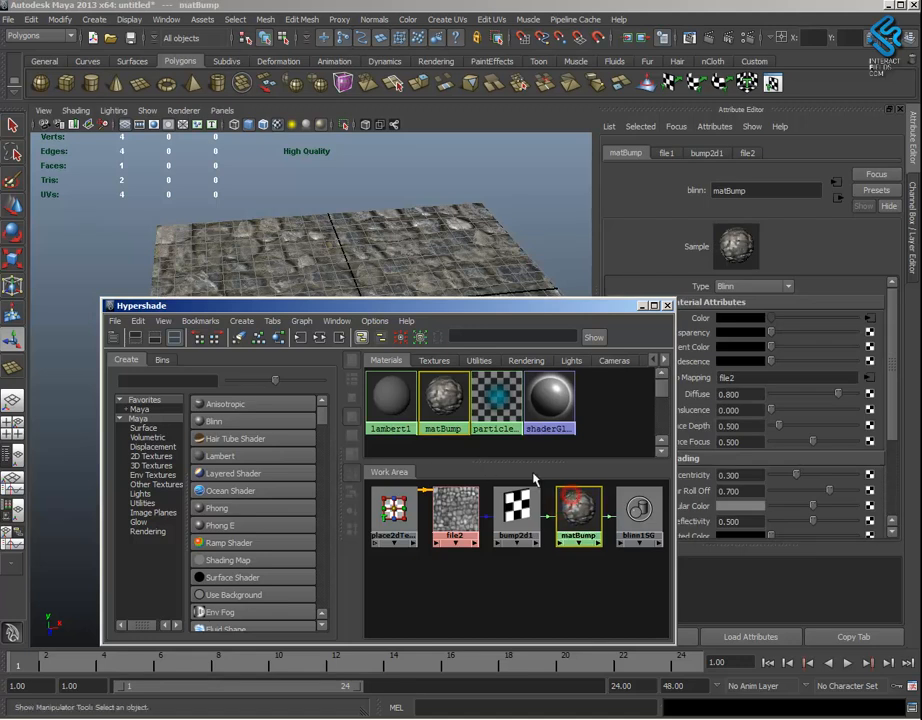
left_click(321, 338)
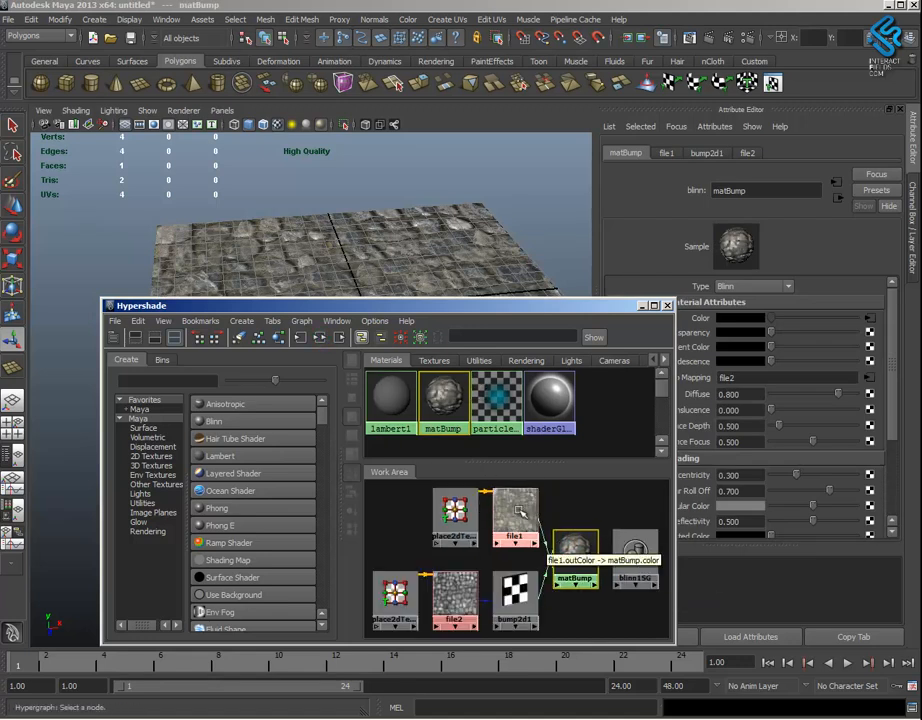
left_click(515, 593)
left_click_drag(597, 303, 559, 378)
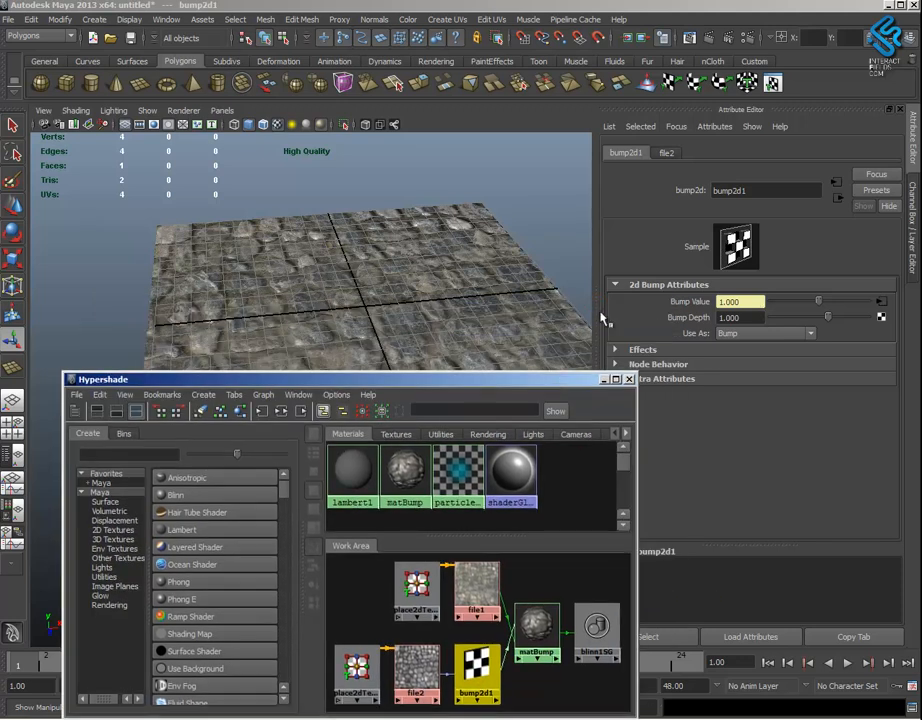
Move Hypershade down clear of the textured plane and hide the viewport grid
left_click_drag(397, 303, 444, 316, "alt")
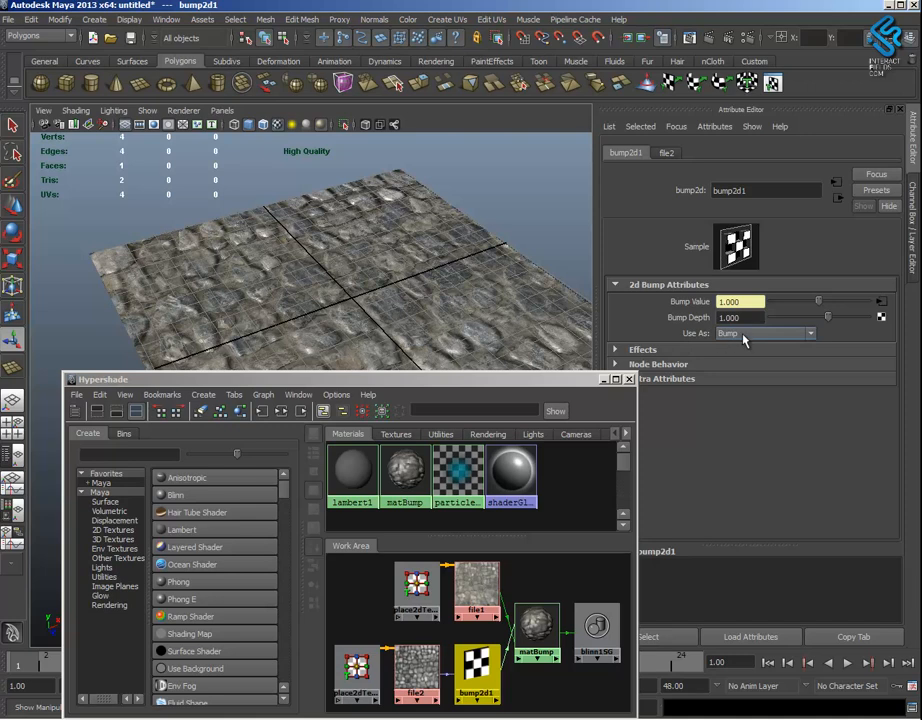
mouse_move(457, 296)
left_mouse_down("alt")
mouse_move(381, 251)
mouse_move(440, 288)
left_mouse_up("alt")
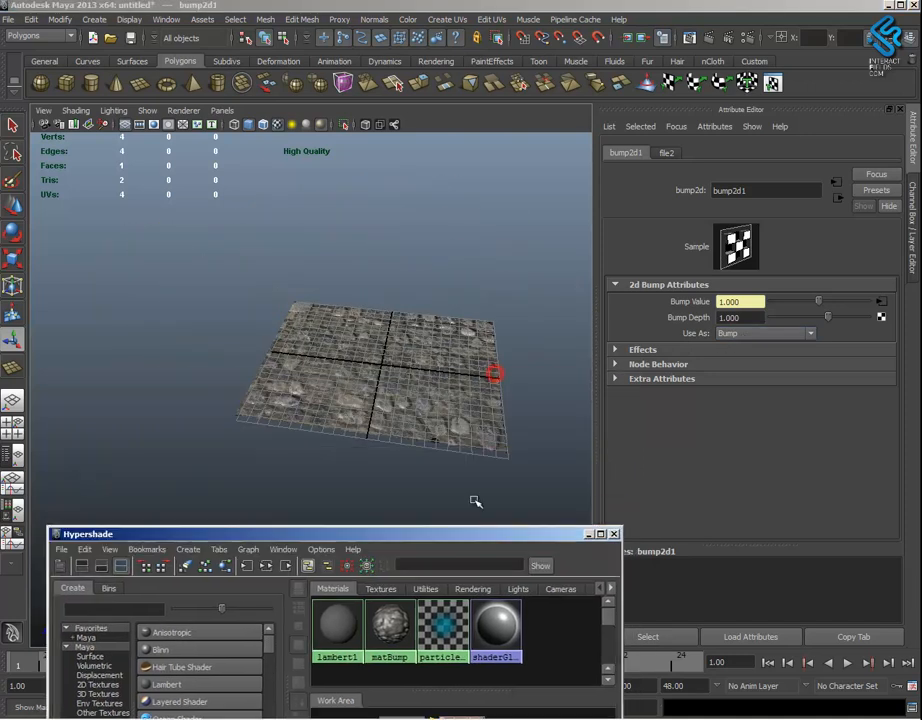
left_click_drag(412, 467, 437, 477, "alt")
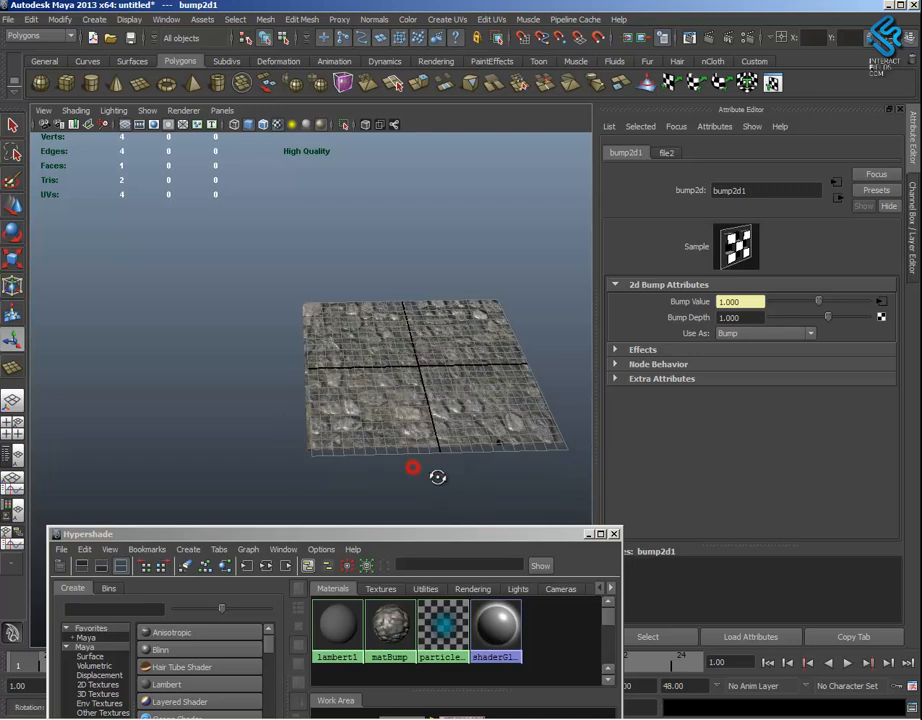
left_click(128, 135)
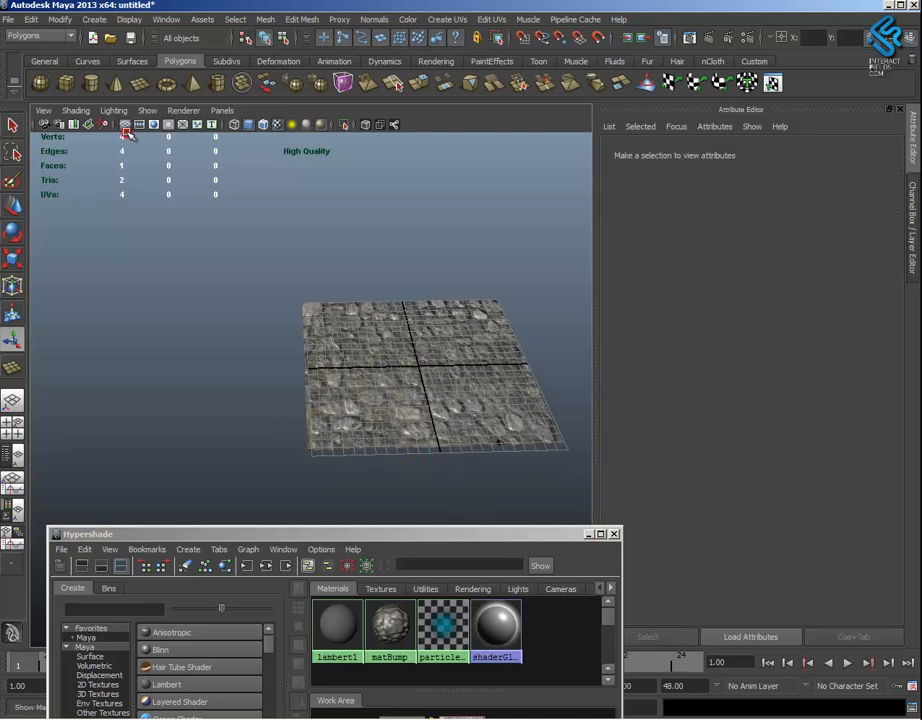
mouse_move(298, 250)
left_mouse_down("alt")
mouse_move(425, 327)
mouse_move(322, 270)
left_mouse_up("alt")
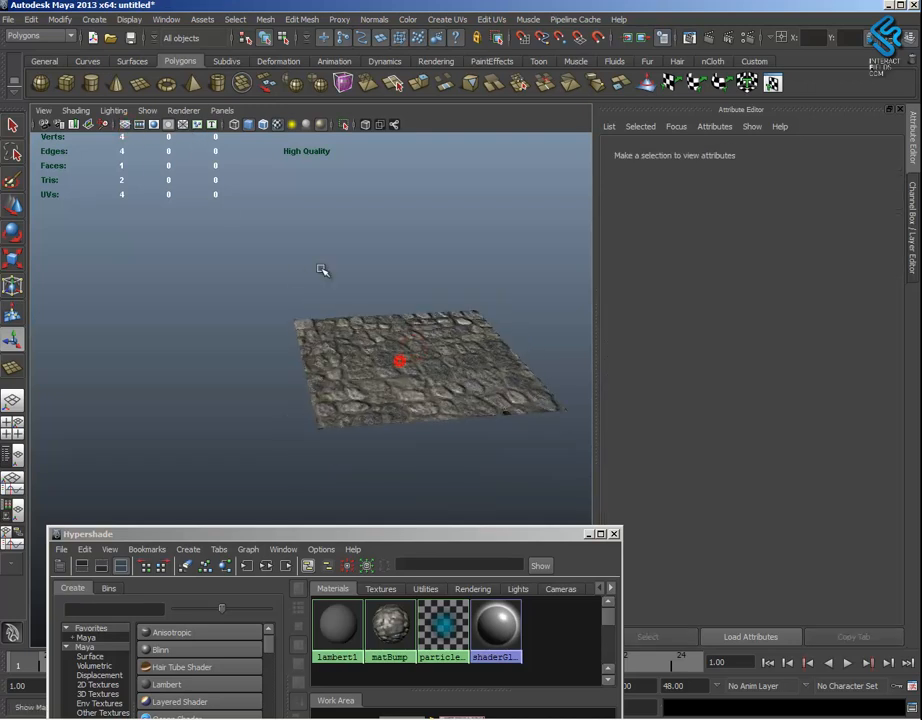
Create polygon text reading "bump" in the Myriad Pro font
left_click(62, 21)
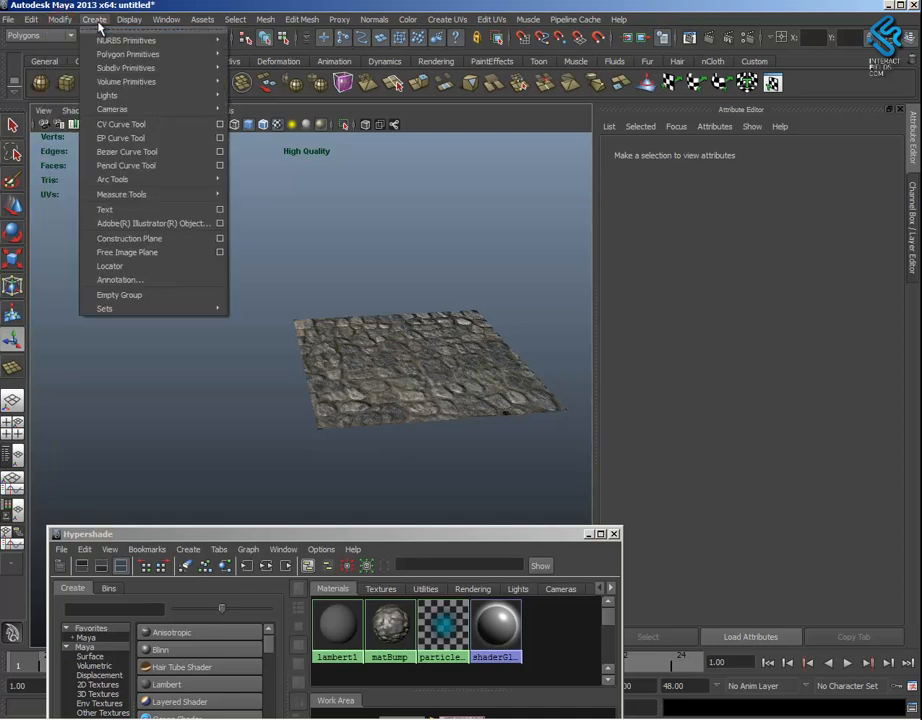
left_click(220, 209)
double_click(595, 138)
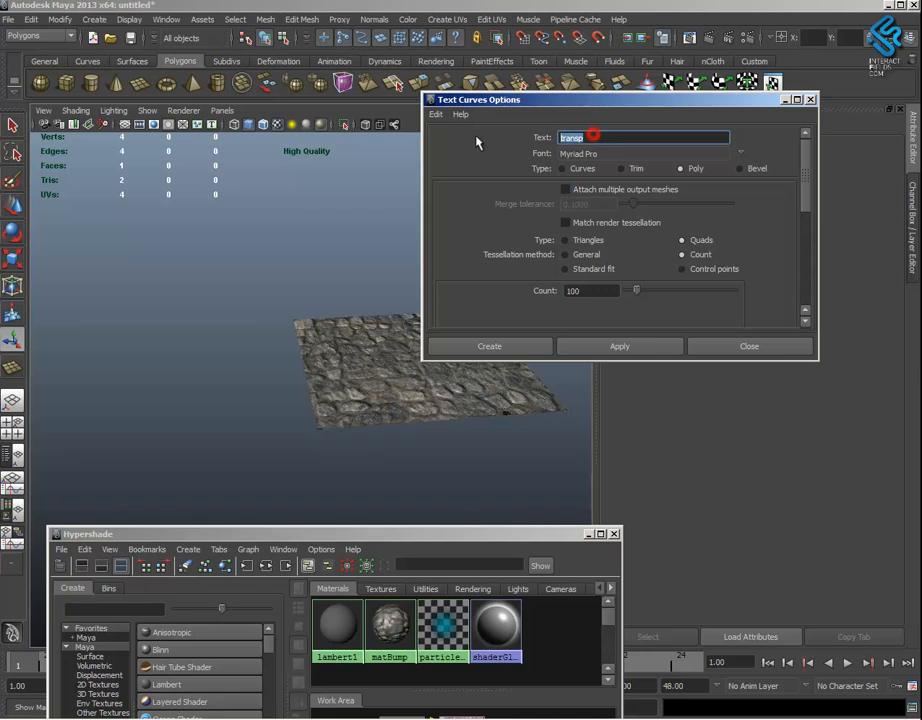
type("bump")
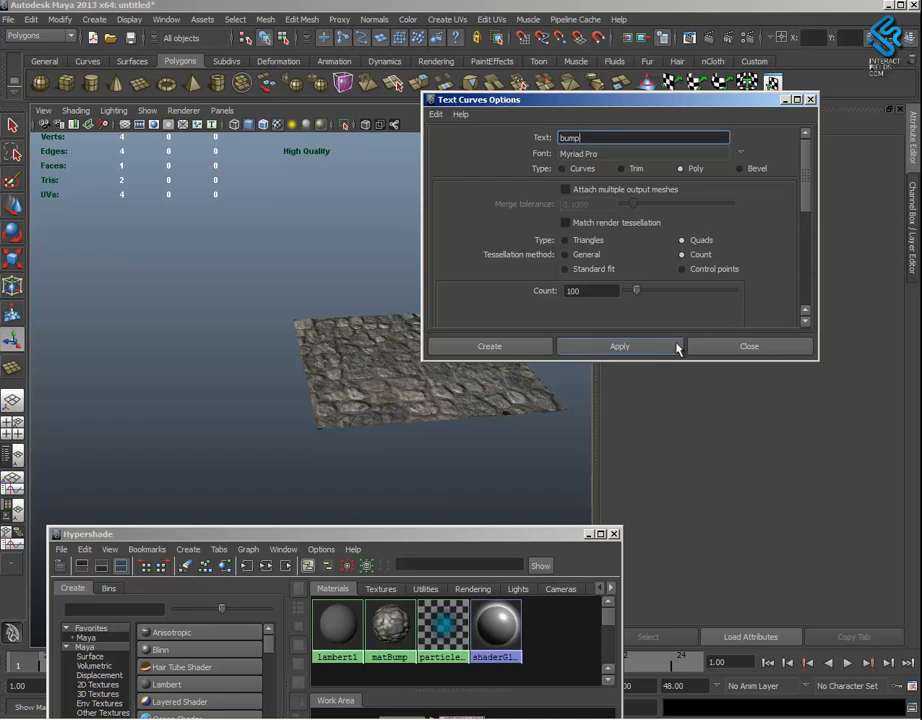
left_click(500, 346)
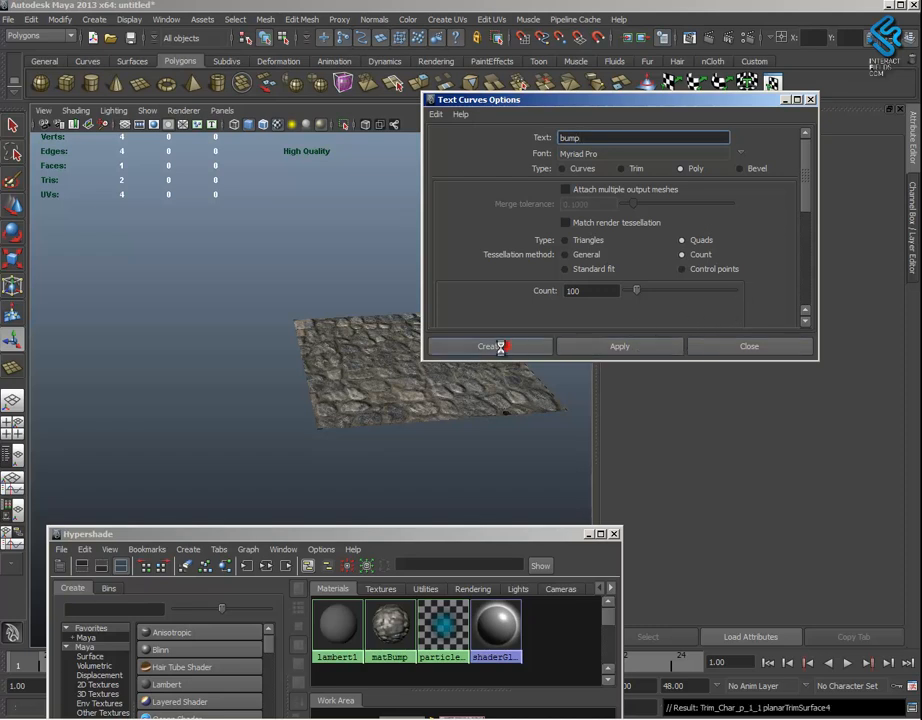
Move the polygon "bump" text back so it stands behind the plane's far edge, centred on the plane
middle_click_drag(426, 394, 381, 384, "alt")
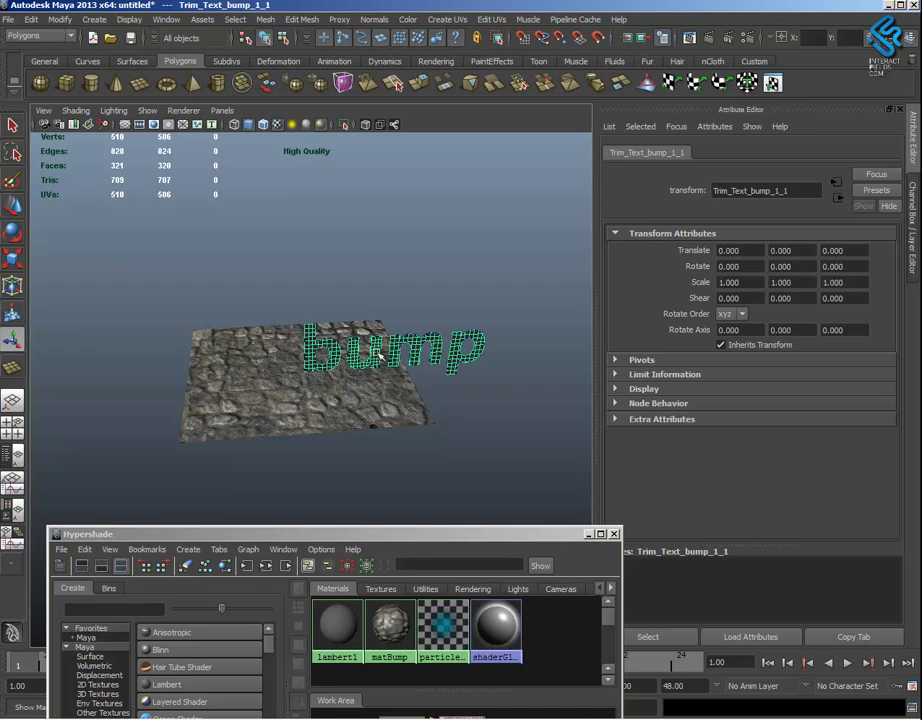
key("w")
left_click_drag(343, 371, 275, 287)
Delete the leftover outline curves of the "bump" text standing on the plane
left_click_drag(416, 383, 288, 313, "alt")
left_click(398, 356)
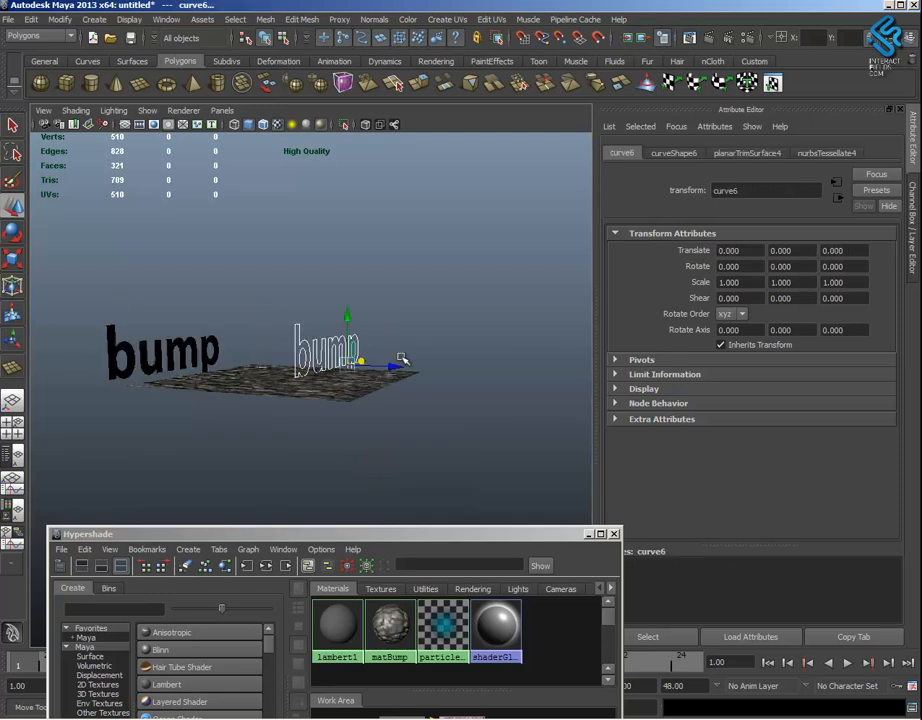
key("Delete")
left_click_drag(457, 410, 348, 424, "alt")
middle_click_drag(342, 394, 358, 408, "alt")
right_click_drag(278, 378, 390, 427, "alt")
mouse_move(390, 427)
left_mouse_down("alt")
mouse_move(362, 412)
mouse_move(346, 429)
left_mouse_up("alt")
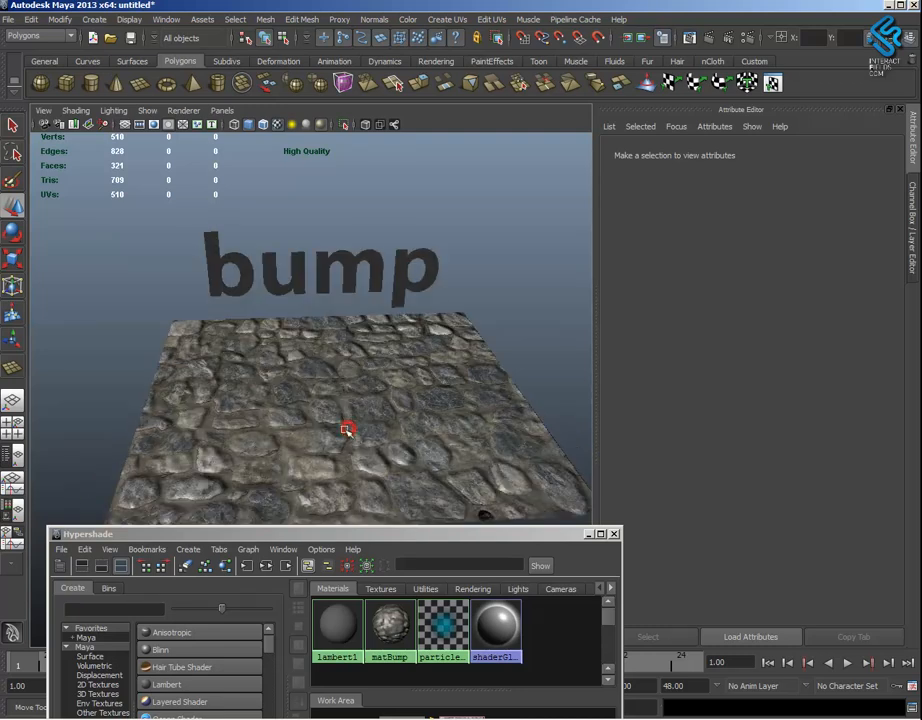
Create a new Lambert material in Hypershade and set its Color to red
left_click_drag(351, 537, 438, 390)
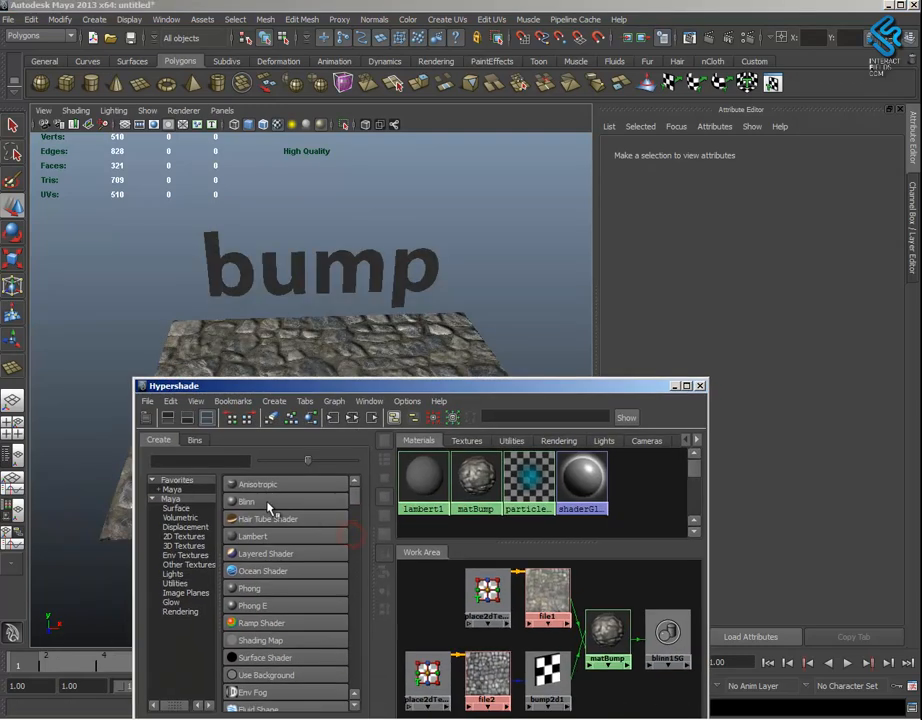
left_click_drag(333, 390, 396, 291)
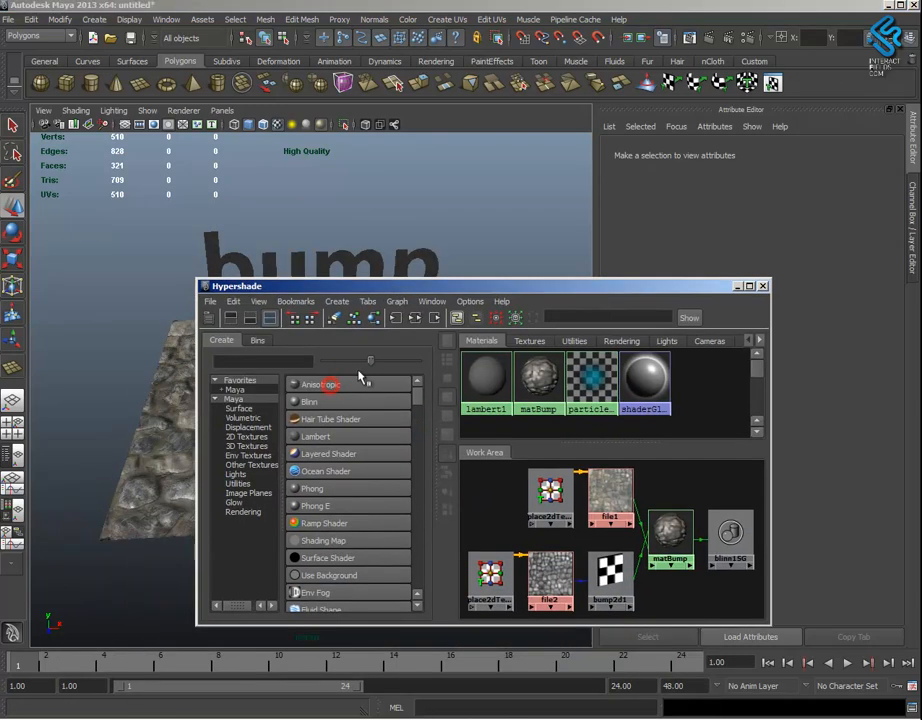
left_click(316, 436)
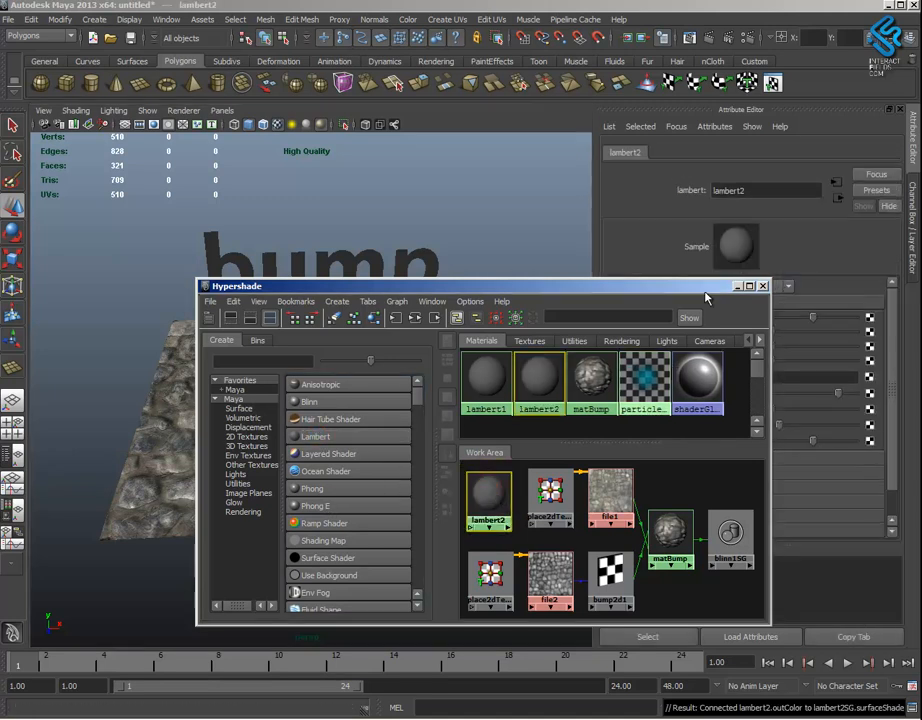
left_click_drag(704, 288, 641, 383)
left_click(743, 322)
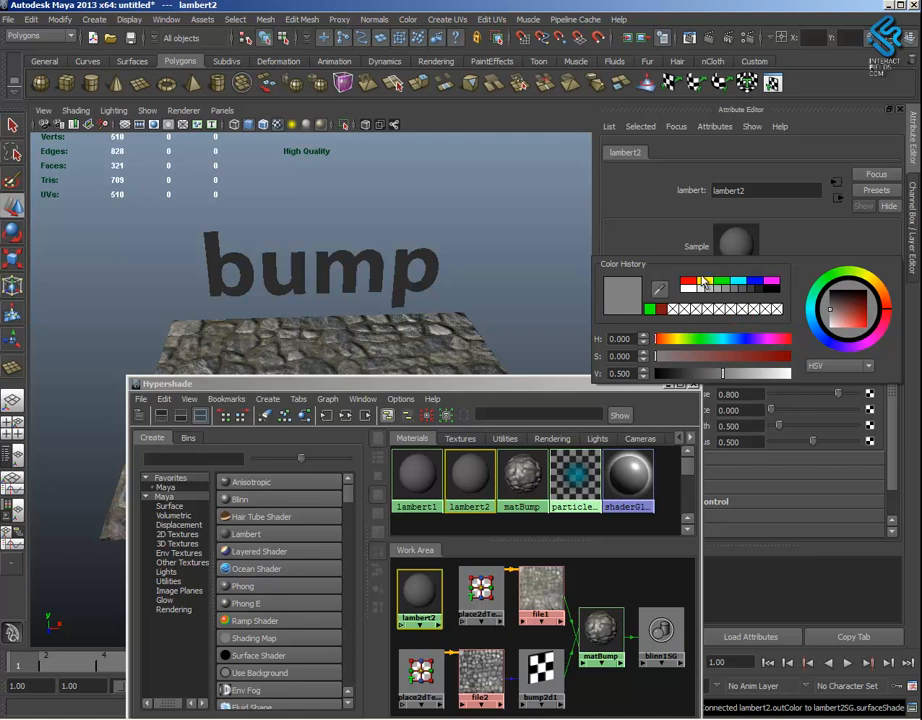
left_click(688, 280)
left_click(817, 241)
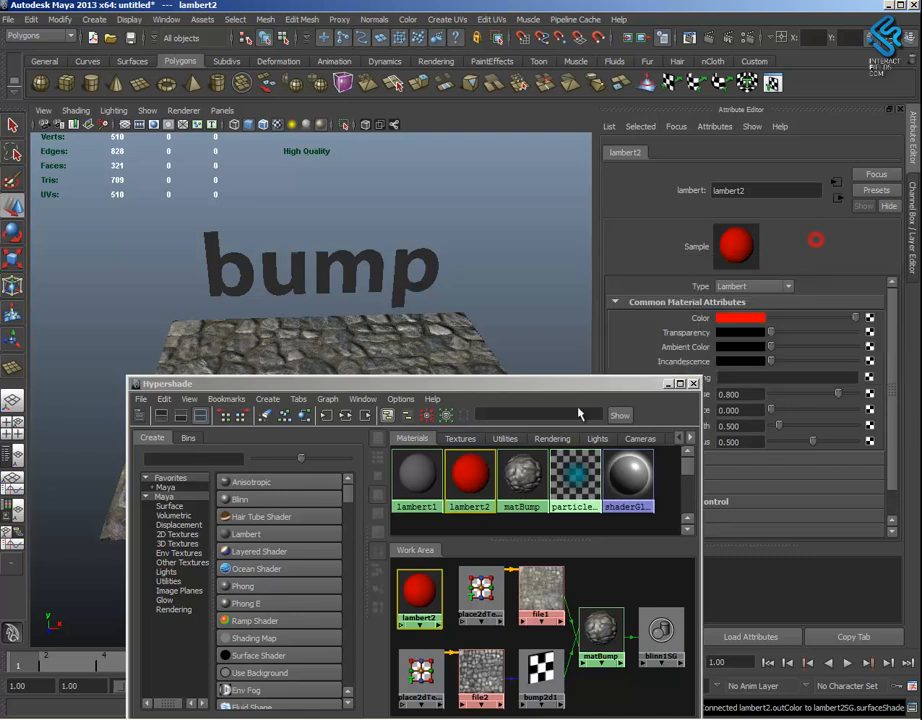
Assign the red Lambert material to all letters of the "bump" text
left_click_drag(172, 243, 451, 271)
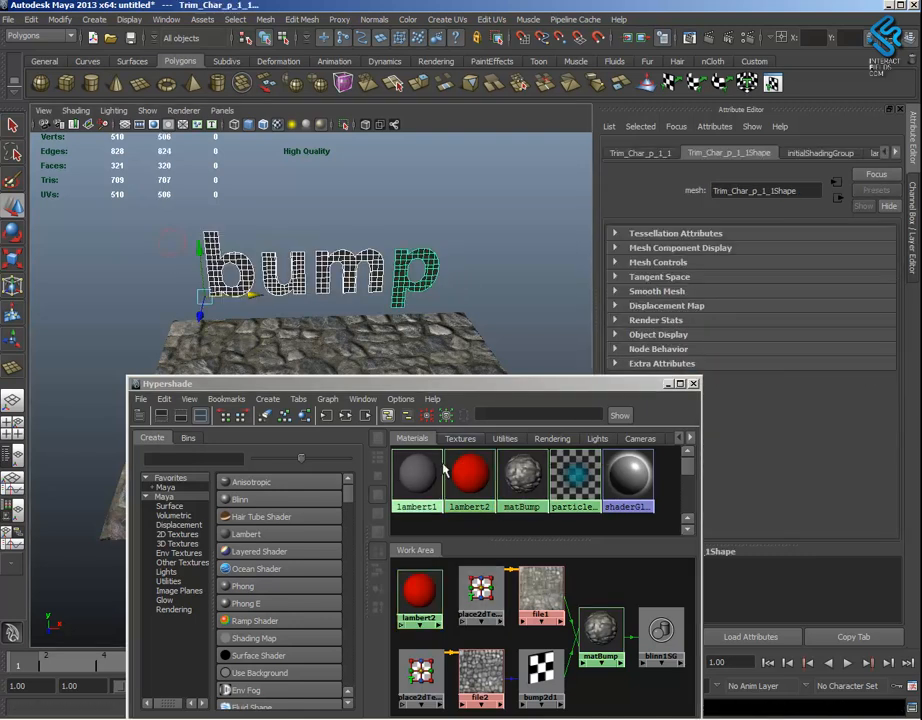
right_click(431, 594)
right_click_drag(431, 593, 427, 524)
left_click(506, 270)
right_click_drag(498, 307, 451, 355, "alt")
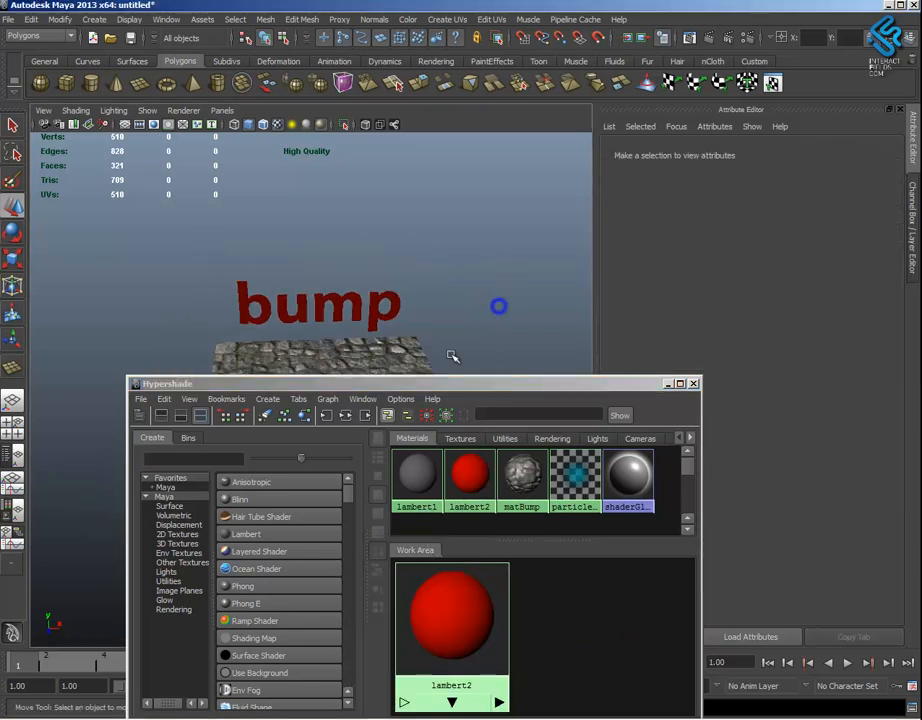
Duplicate the textured bump plane and move the copy beside the original, to about -27.3 in X
left_click_drag(642, 384, 480, 573)
middle_click_drag(436, 396, 459, 387, "alt")
left_click(455, 390)
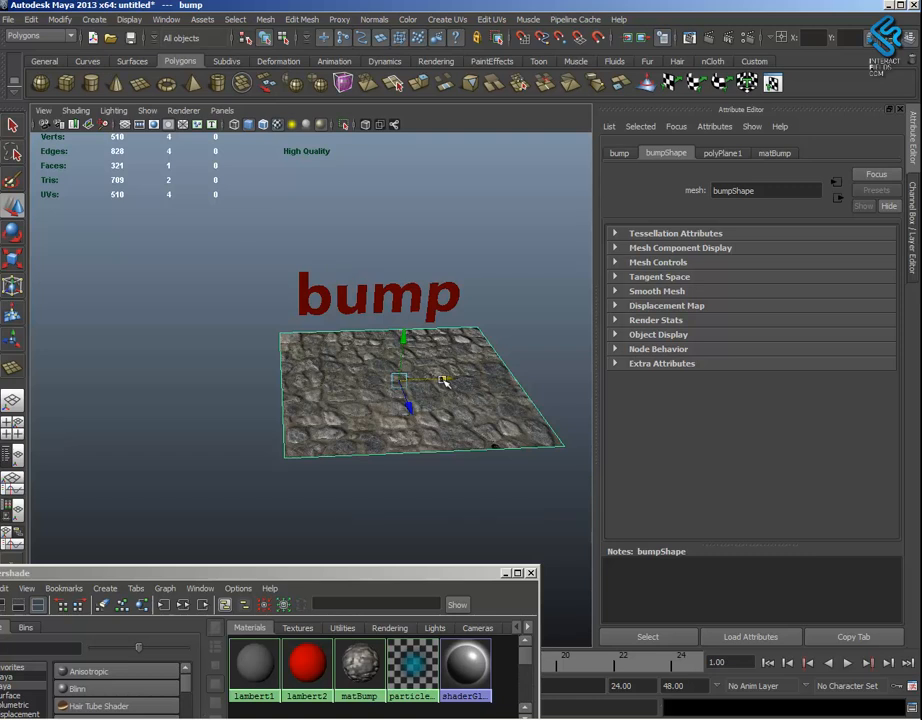
key("ctrl+d")
left_click_drag(445, 378, 181, 385)
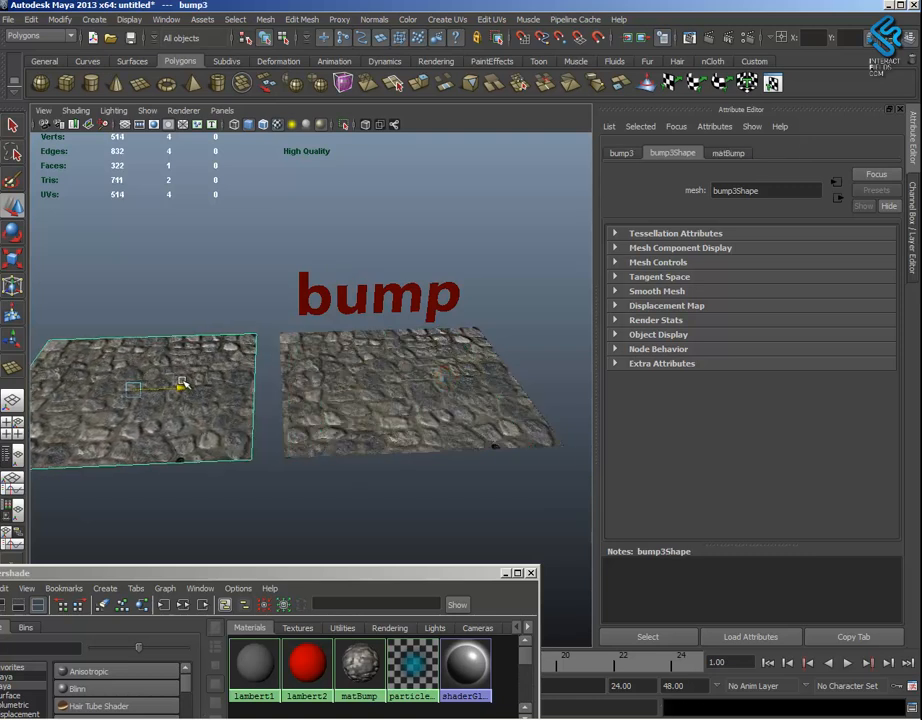
middle_click_drag(293, 384, 403, 389, "alt")
right_click_drag(389, 411, 450, 432, "alt")
left_click_drag(466, 411, 370, 438, "alt")
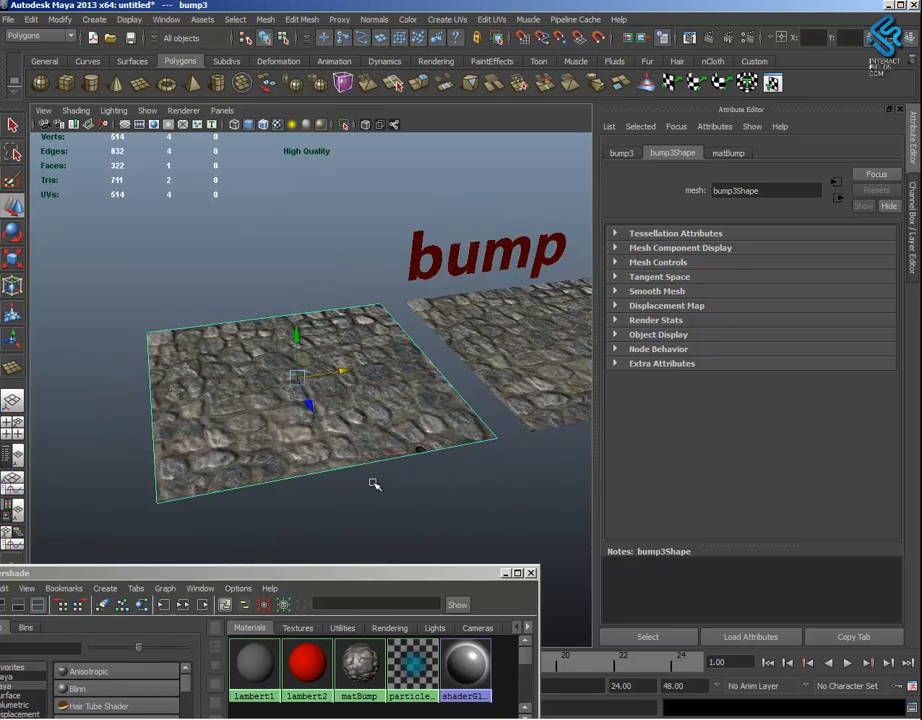
Rename the duplicated textured plane as normal
left_click_drag(362, 582, 377, 578)
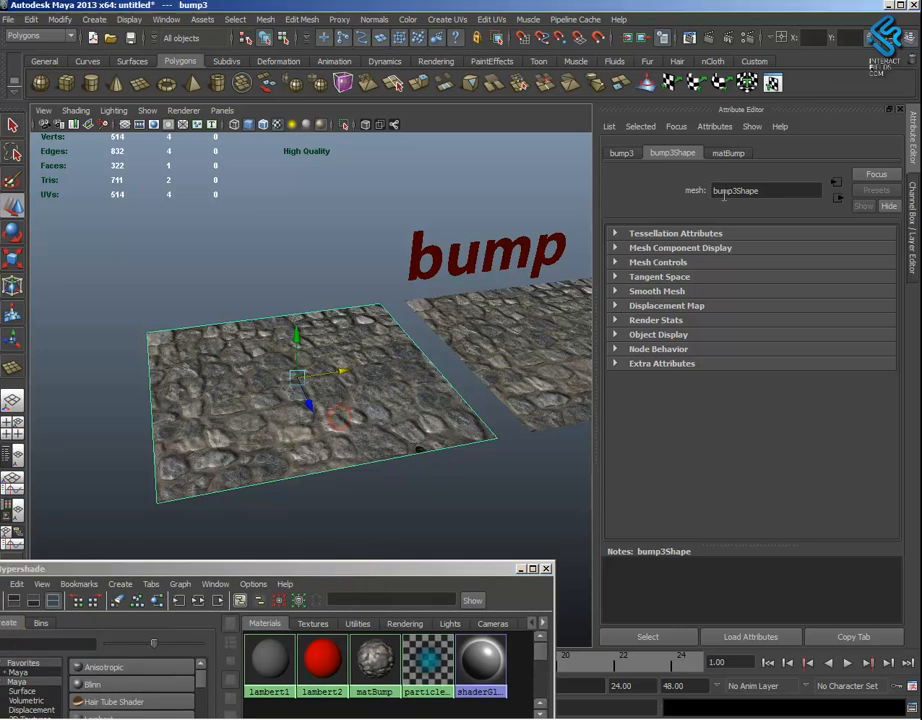
left_click(619, 155)
left_click(428, 488)
left_click(375, 375)
double_click(756, 190)
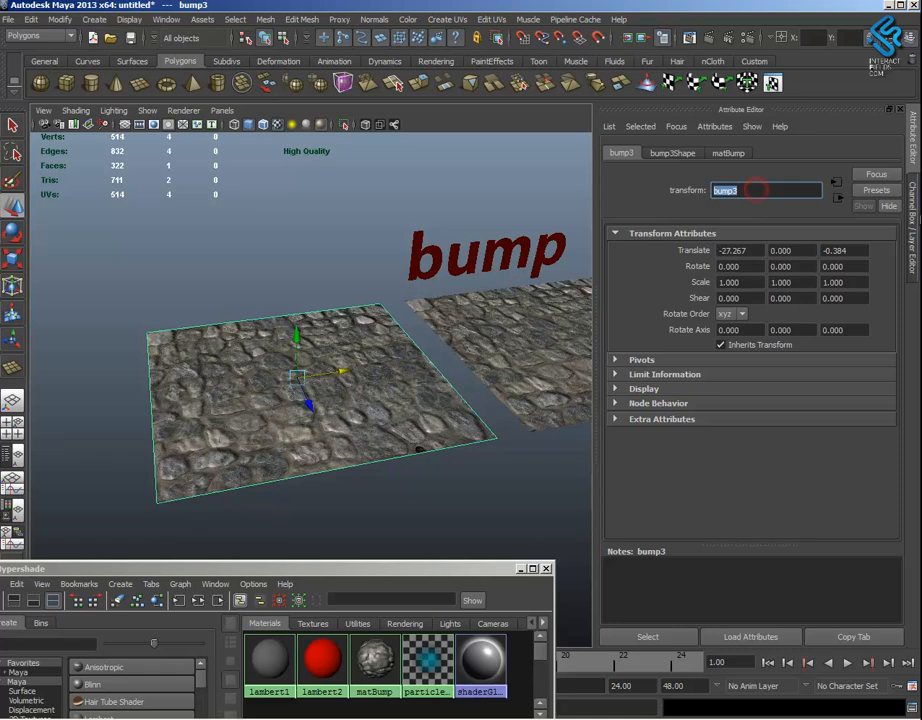
left_click(910, 220)
double_click(766, 157)
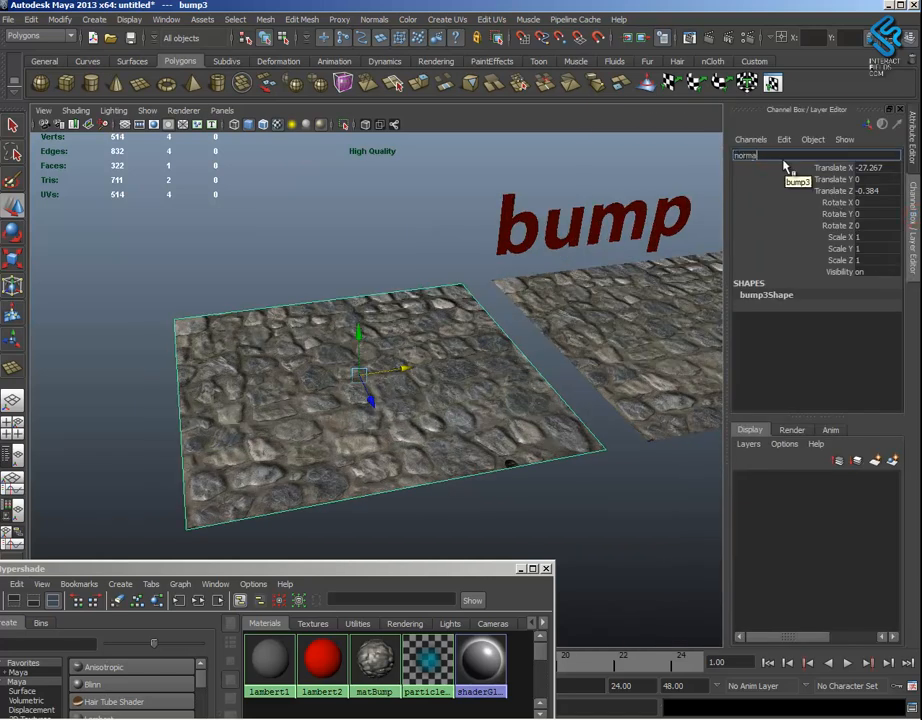
key("Return")
Graph the bump plane's material in Hypershade and duplicate matBump together with its shading network
left_click(617, 424)
middle_click_drag(568, 480, 552, 415, "alt")
left_click_drag(435, 563, 488, 354)
left_click(670, 270)
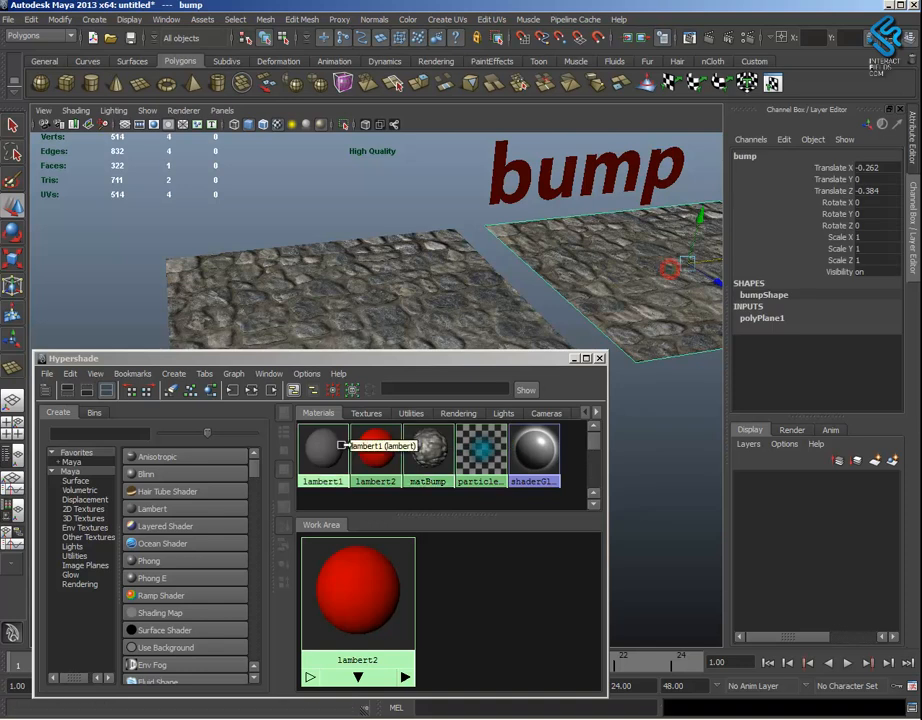
left_click(249, 391)
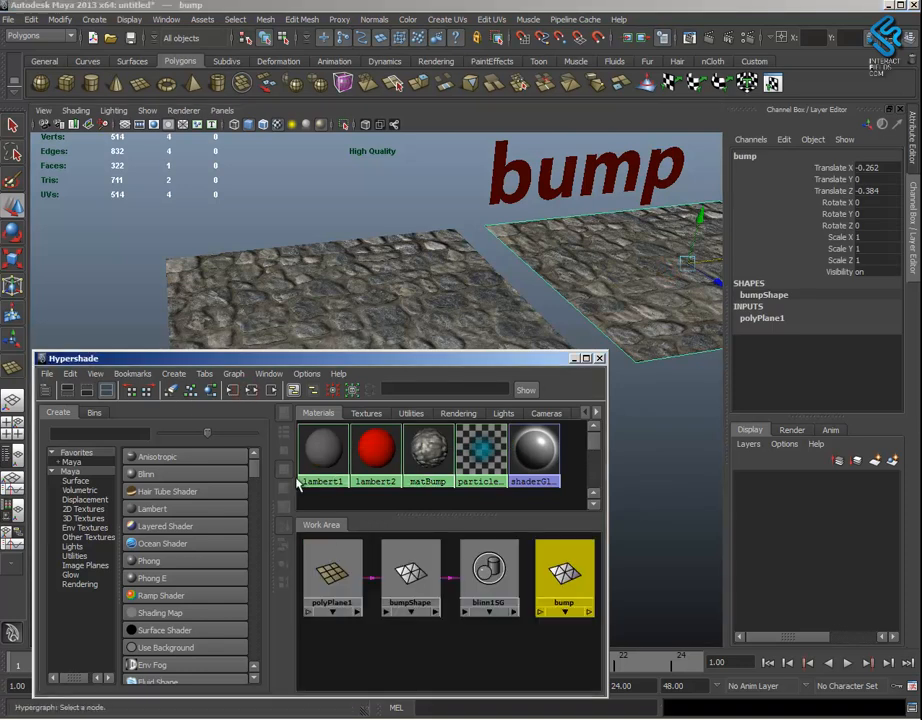
left_click(210, 390)
left_click(518, 611)
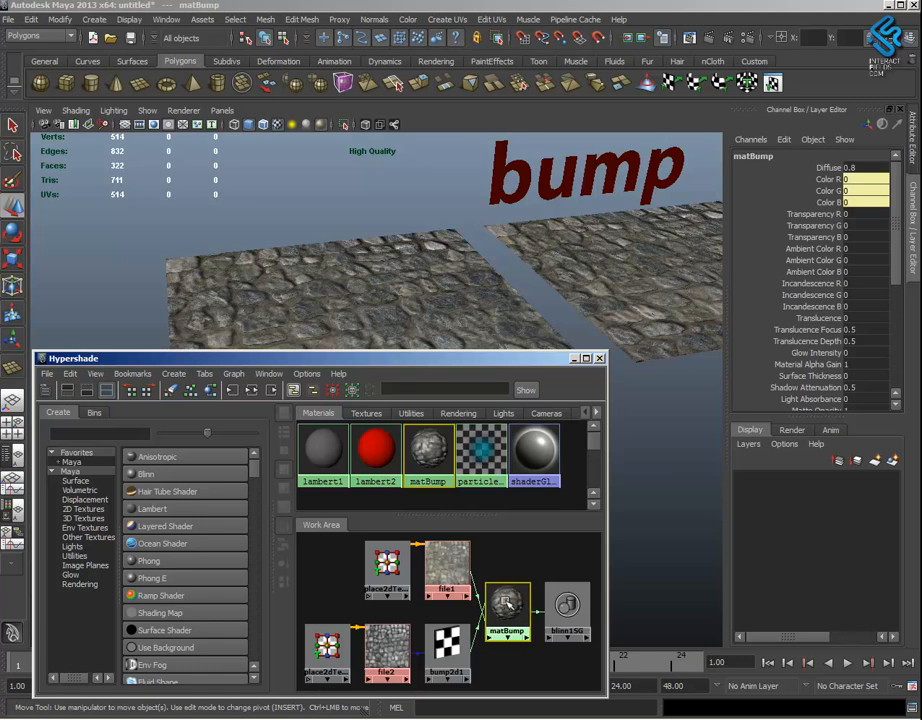
left_click(70, 375)
mouse_move(167, 508)
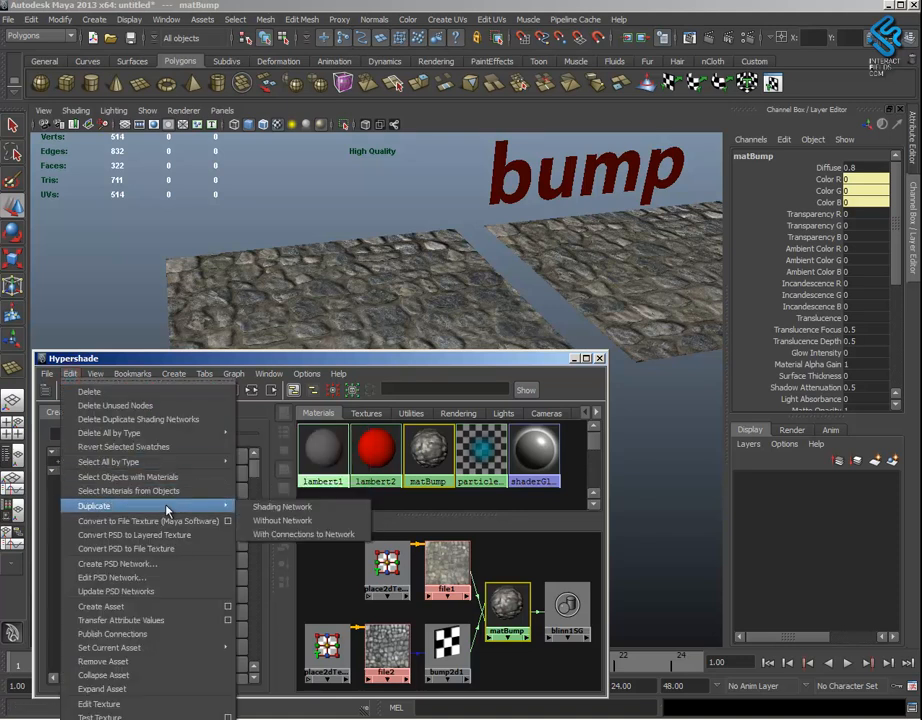
left_click(272, 507)
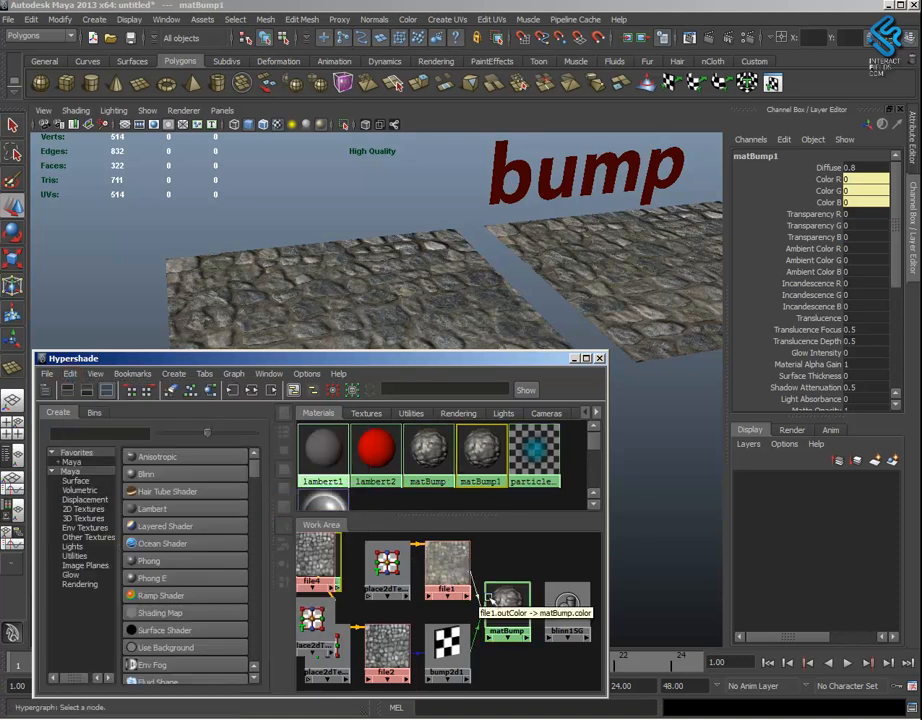
Graph the duplicated material's network on its own in Hypershade and rename the material as matNormal
right_click_drag(524, 669, 494, 649, "alt")
middle_click_drag(494, 649, 566, 640, "alt")
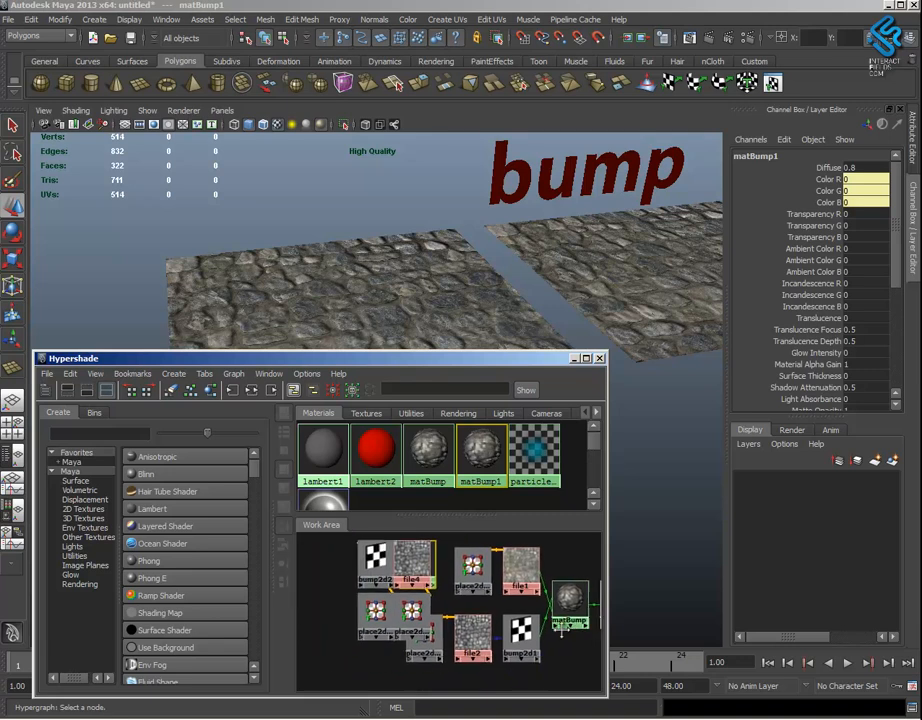
left_click_drag(422, 570, 362, 612)
left_click(418, 558)
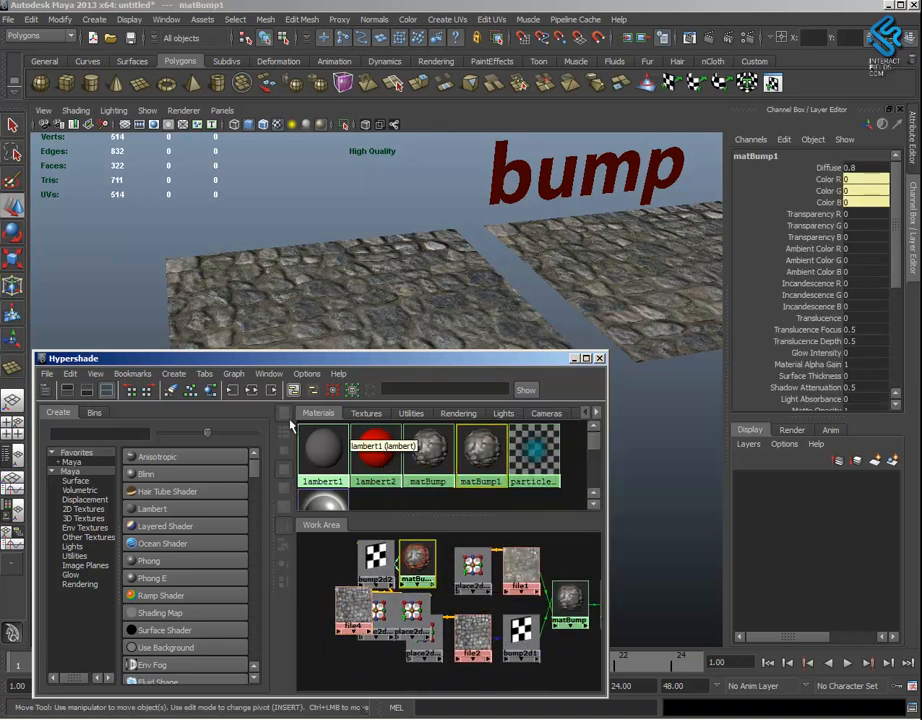
left_click(250, 389)
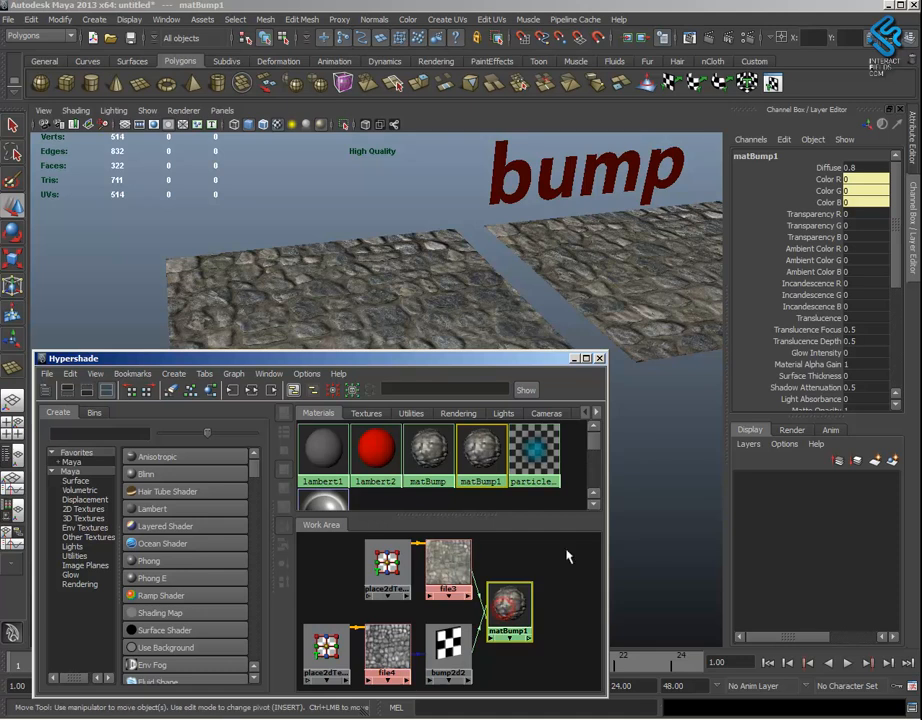
double_click(781, 155)
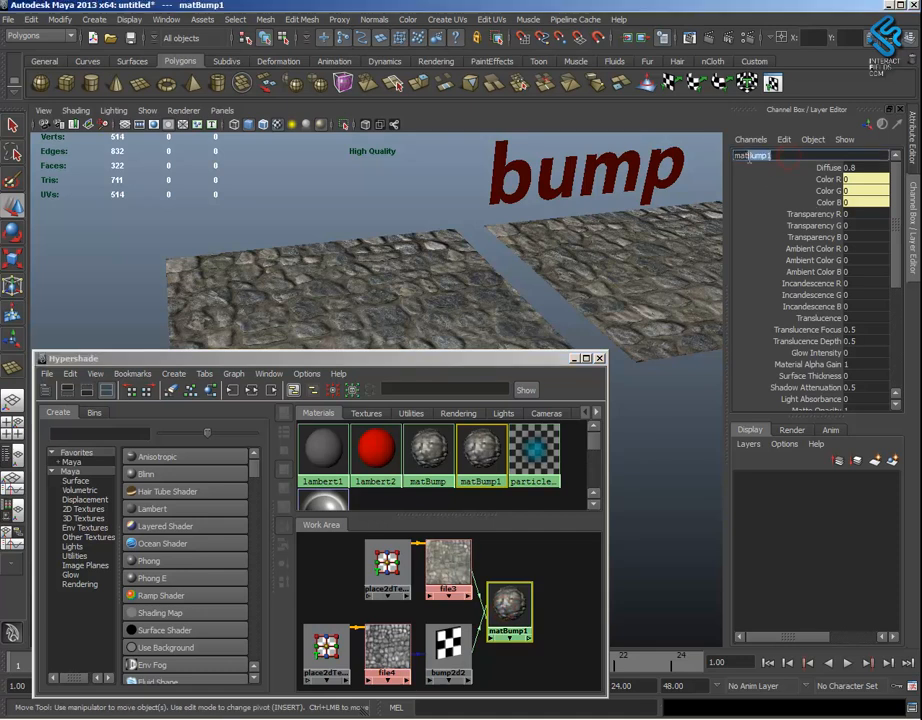
type("Normal")
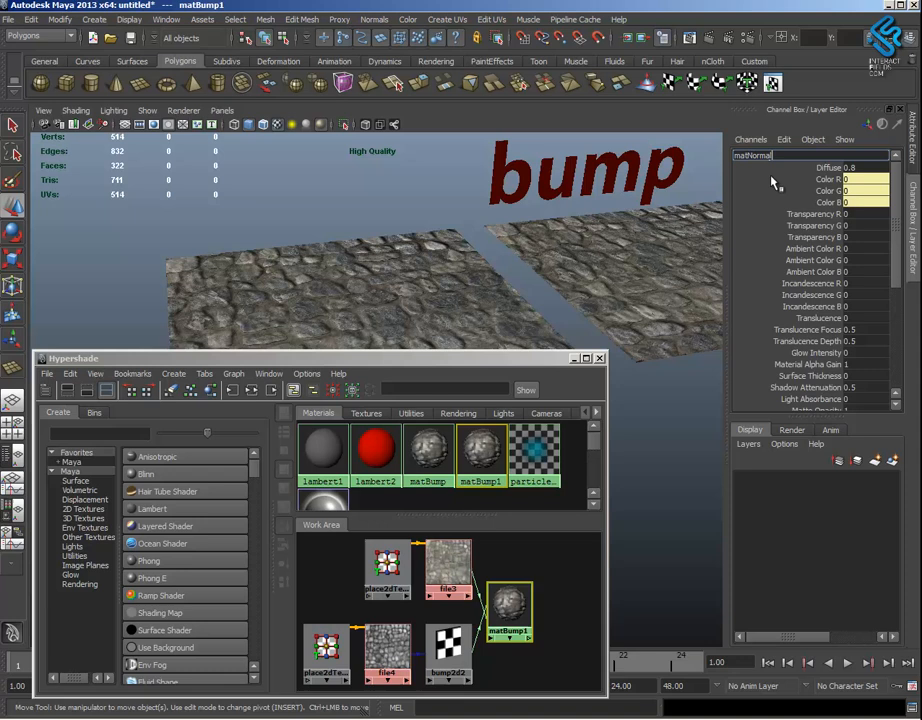
key("Return")
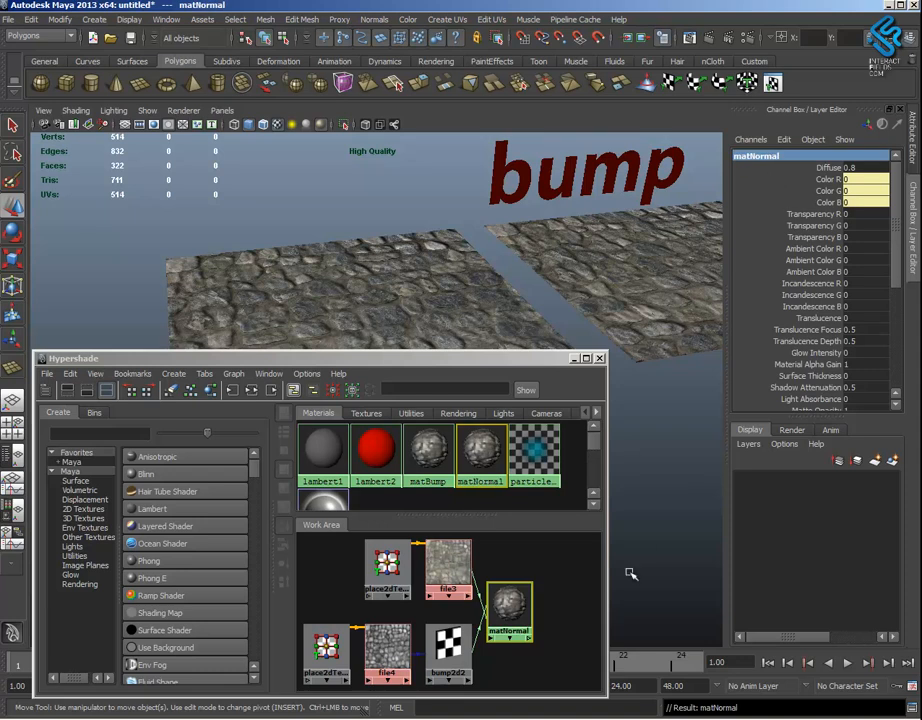
Assign the matNormal material to the plane named normal
left_click(391, 303)
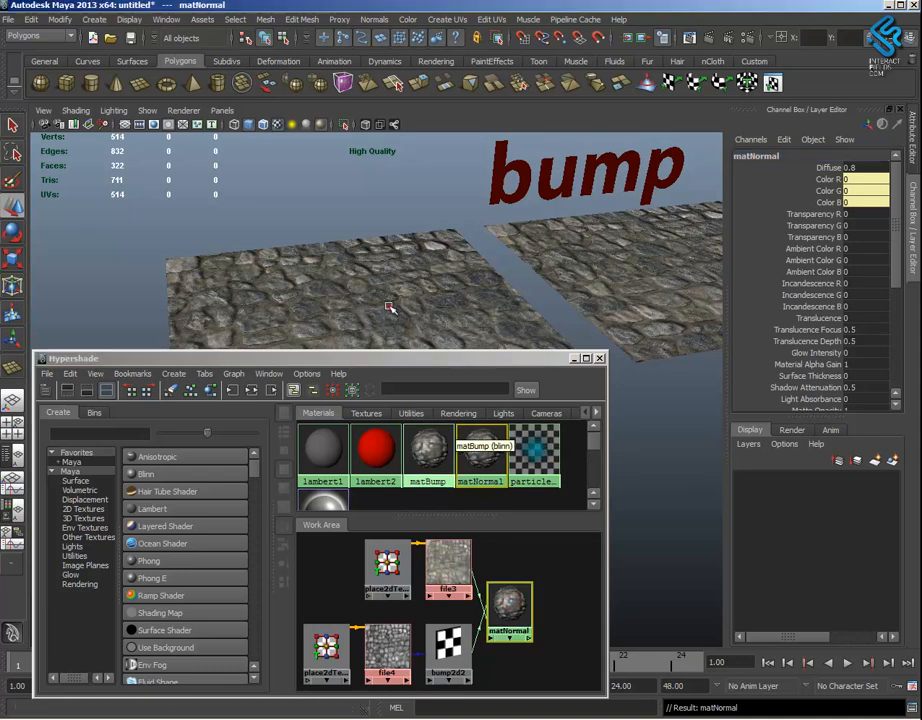
right_click_drag(507, 590, 488, 527)
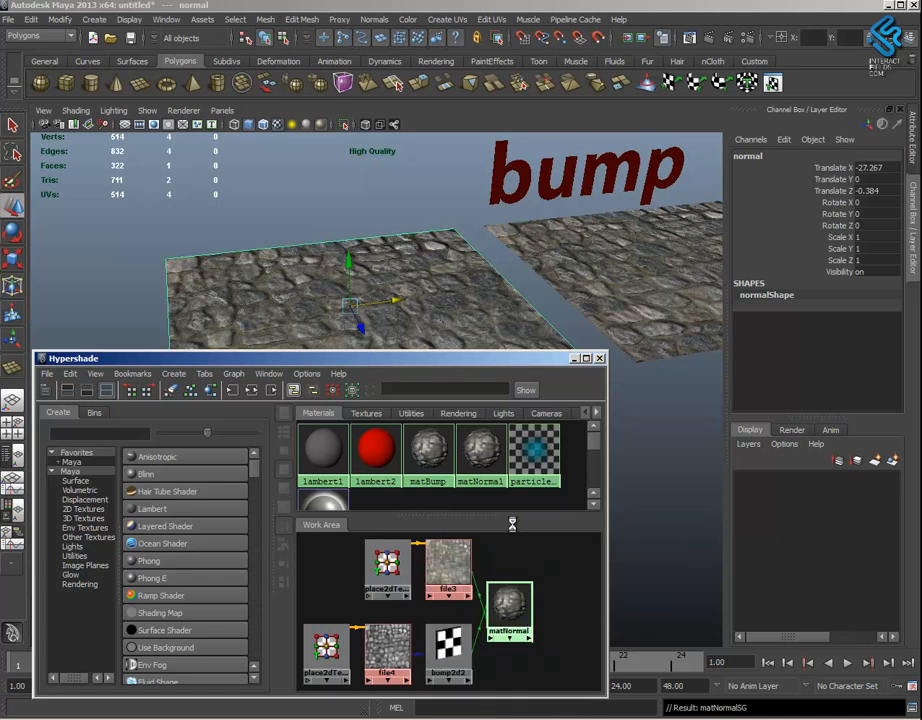
mouse_move(435, 282)
left_mouse_down("alt")
mouse_move(426, 308)
mouse_move(428, 294)
left_mouse_up("alt")
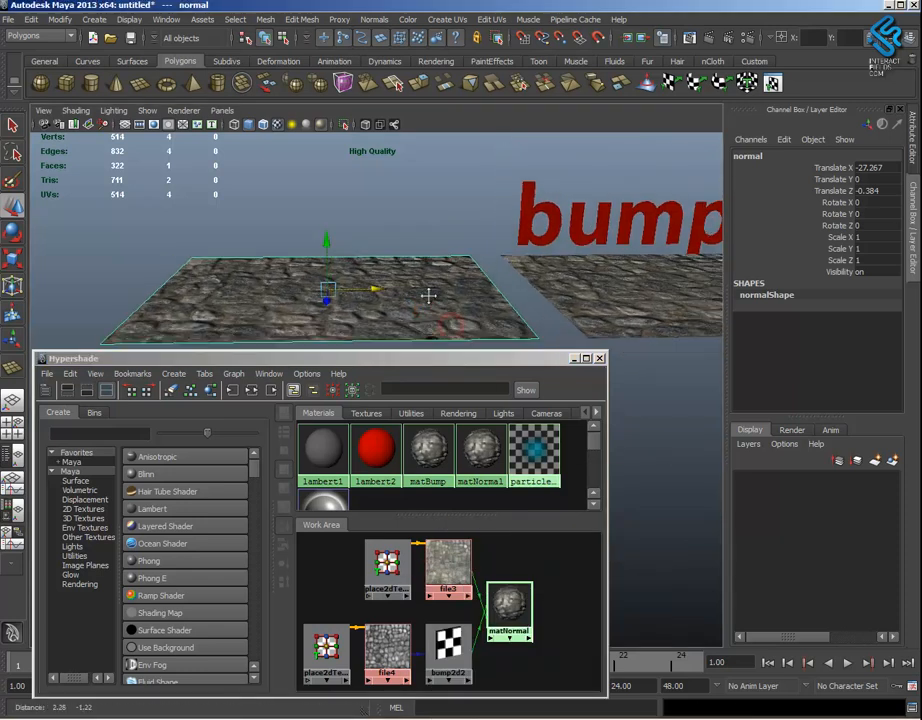
Check the material networks of the bump and normal planes and open the attributes of matNormal
left_click(620, 292)
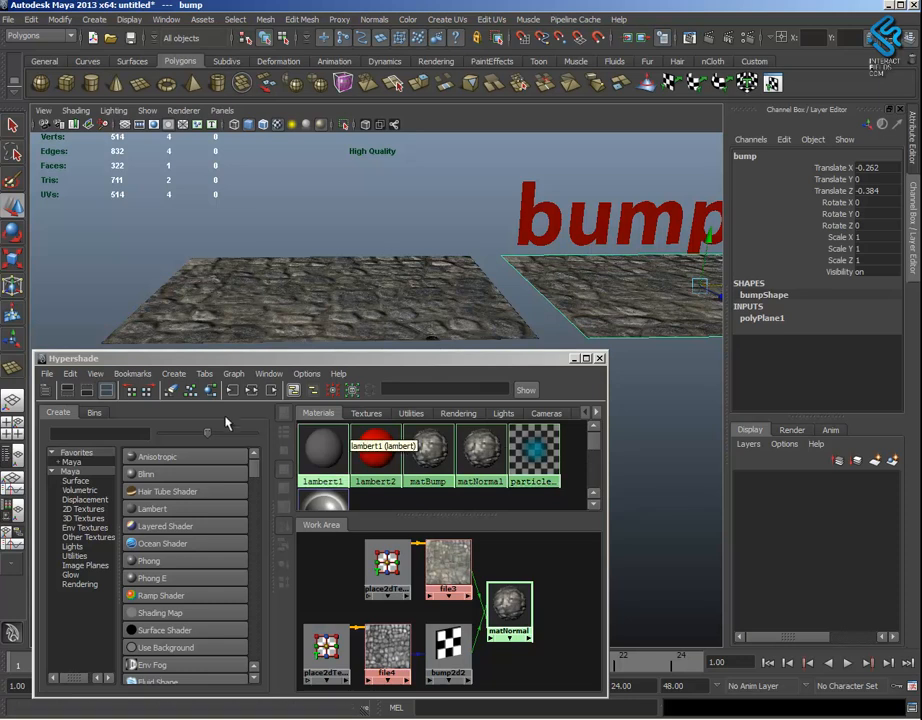
left_click(209, 391)
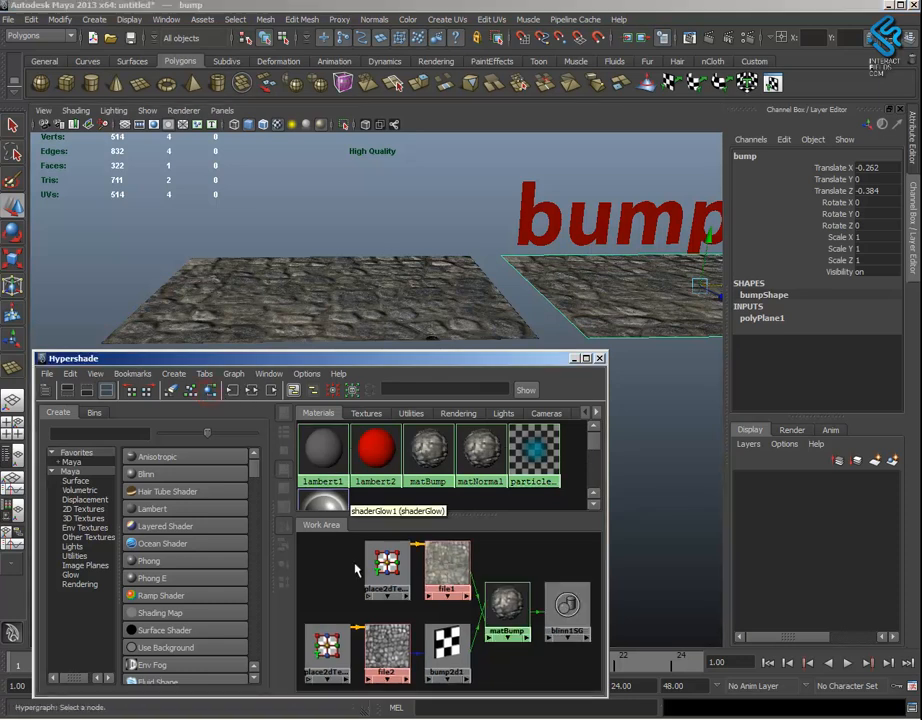
left_click(415, 334)
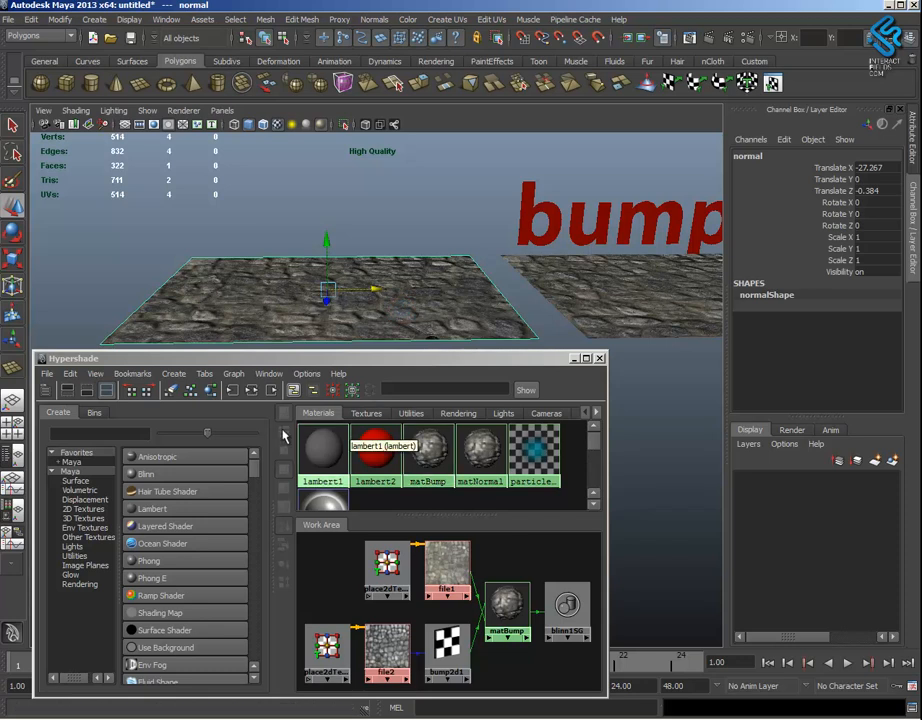
left_click(211, 390)
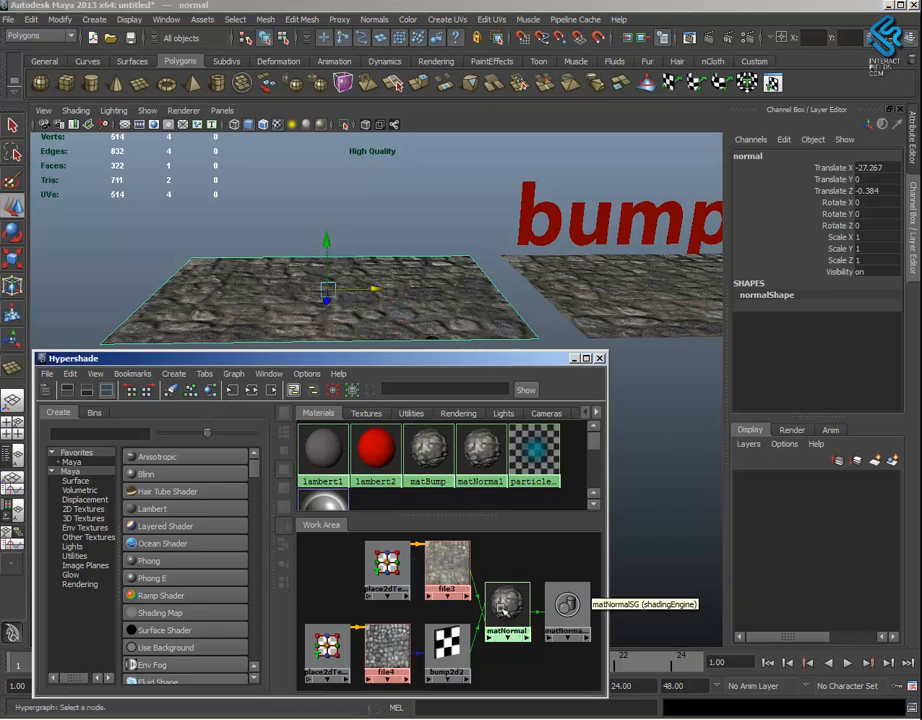
left_click(508, 603)
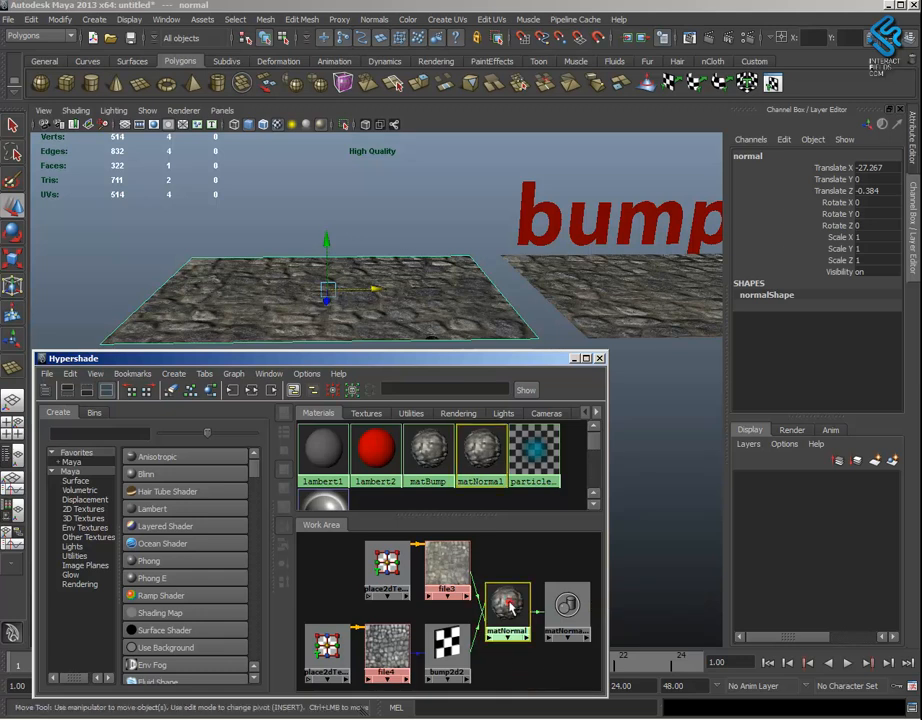
key("ctrl+a")
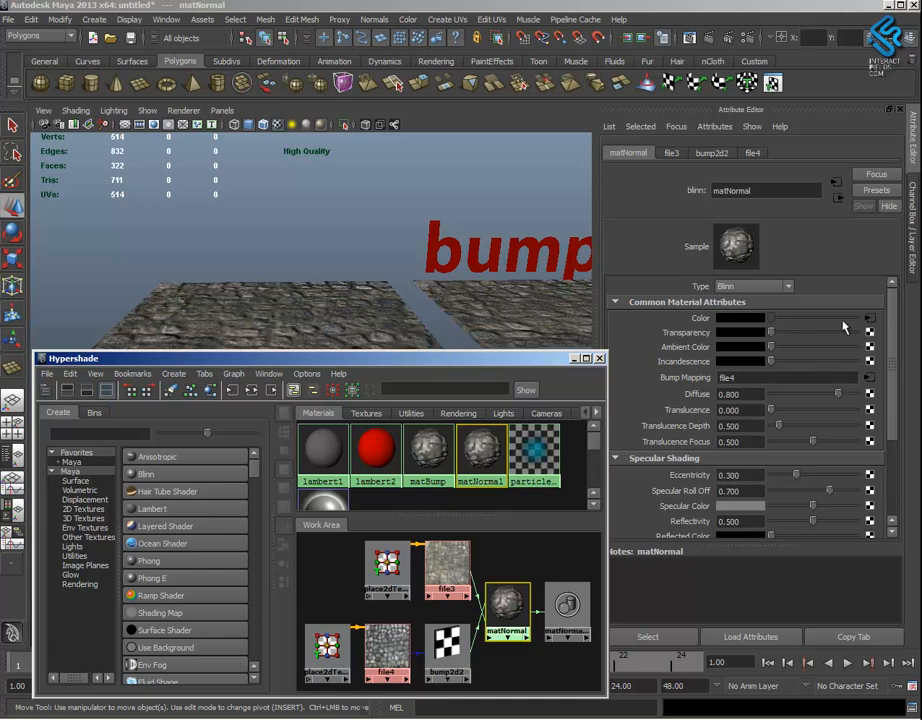
Switch to the Texturas folder in Windows Explorer and make a copy of BrickRound0004_L.jpg in the same folder
left_click(76, 718)
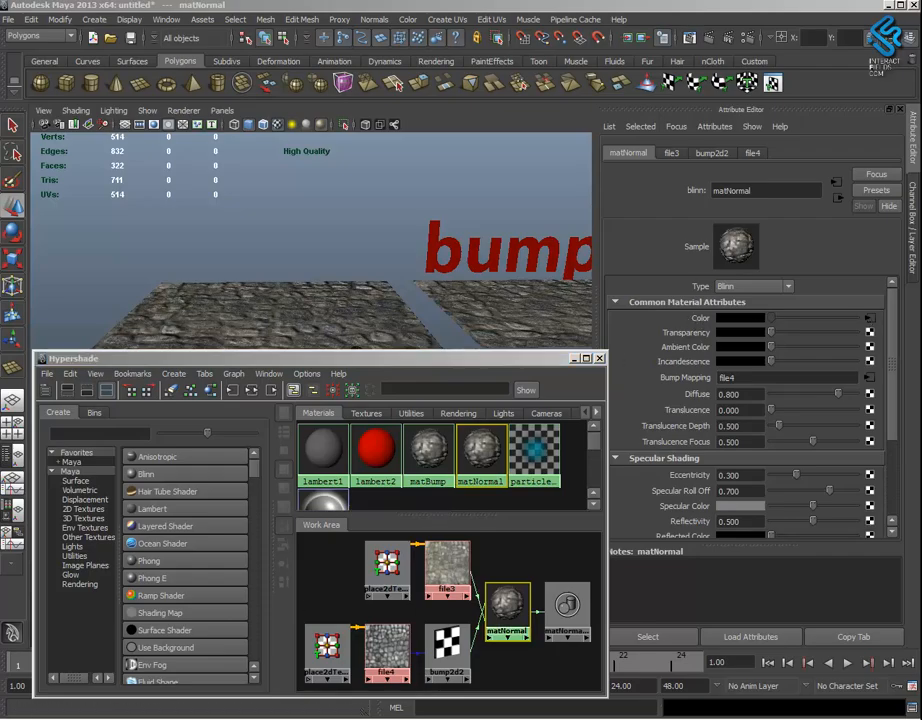
left_click(373, 302)
left_click(436, 112)
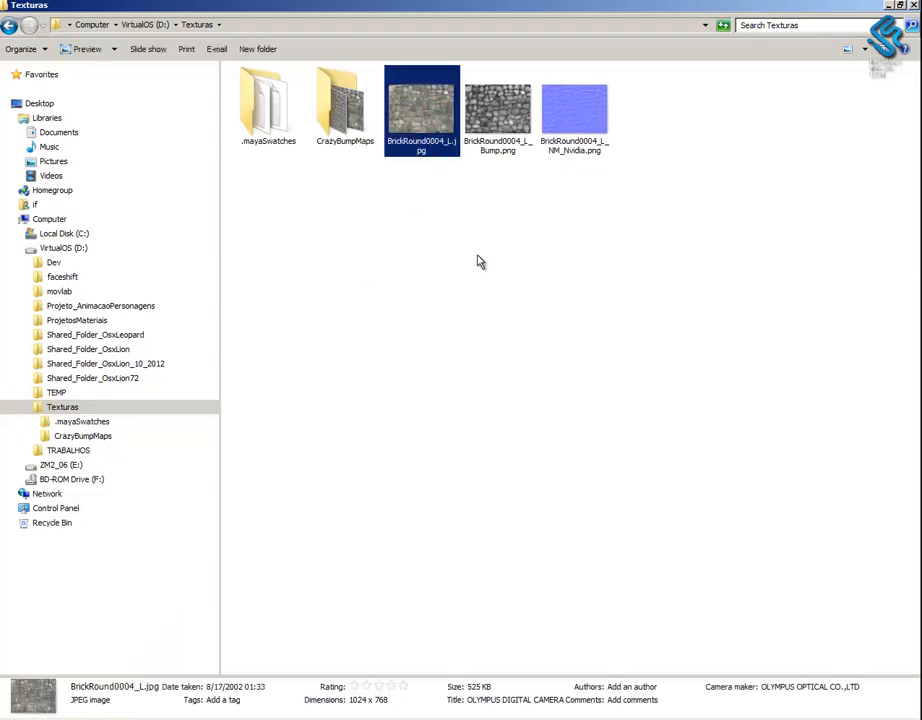
key("ctrl+c")
key("ctrl+v")
left_click(480, 230)
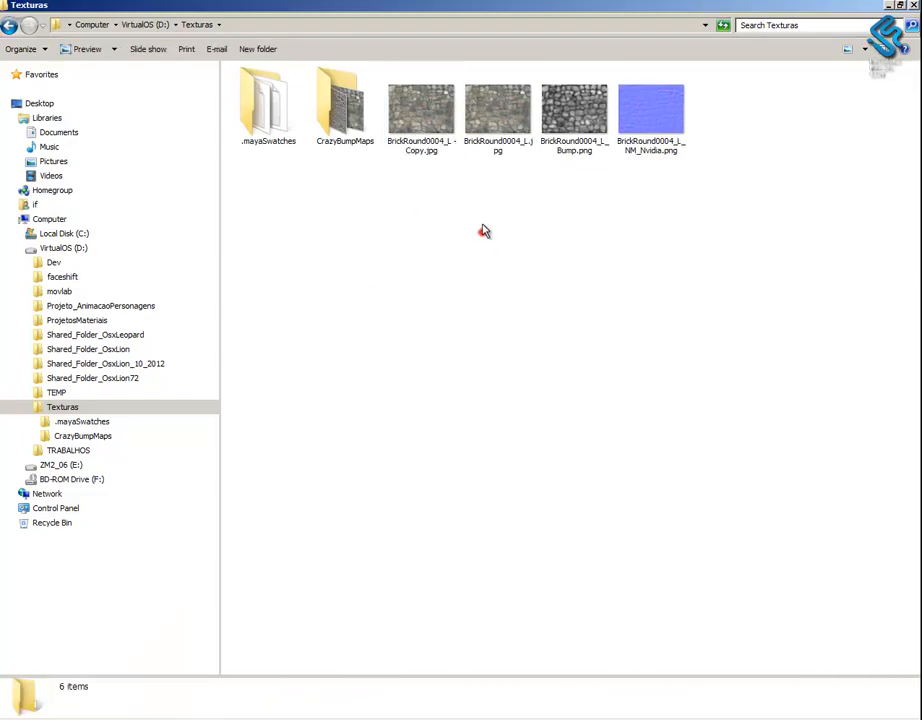
left_click(433, 148)
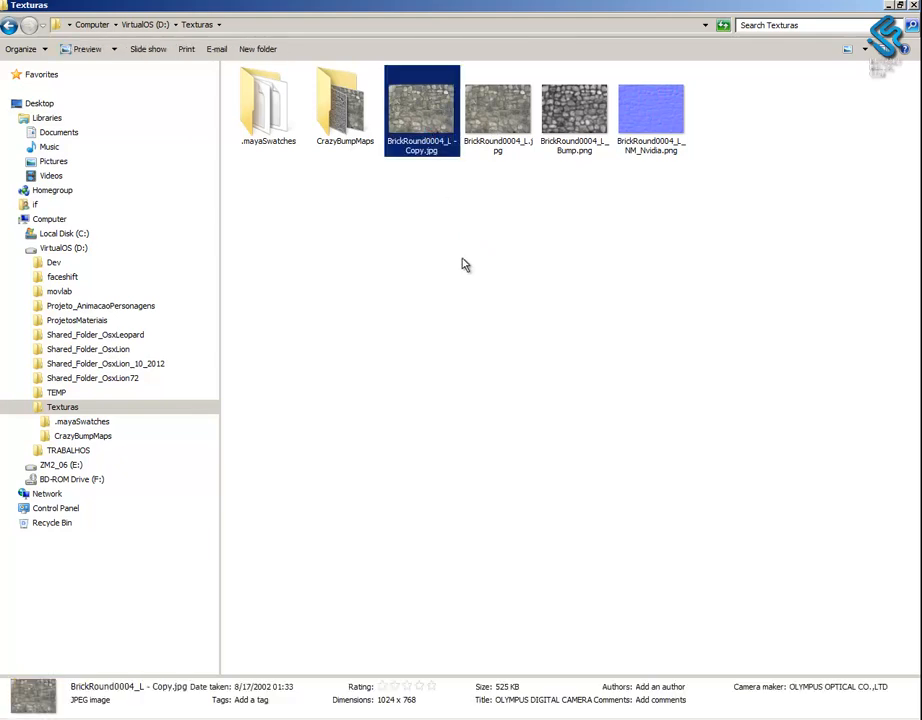
left_click(488, 200)
left_click(436, 140)
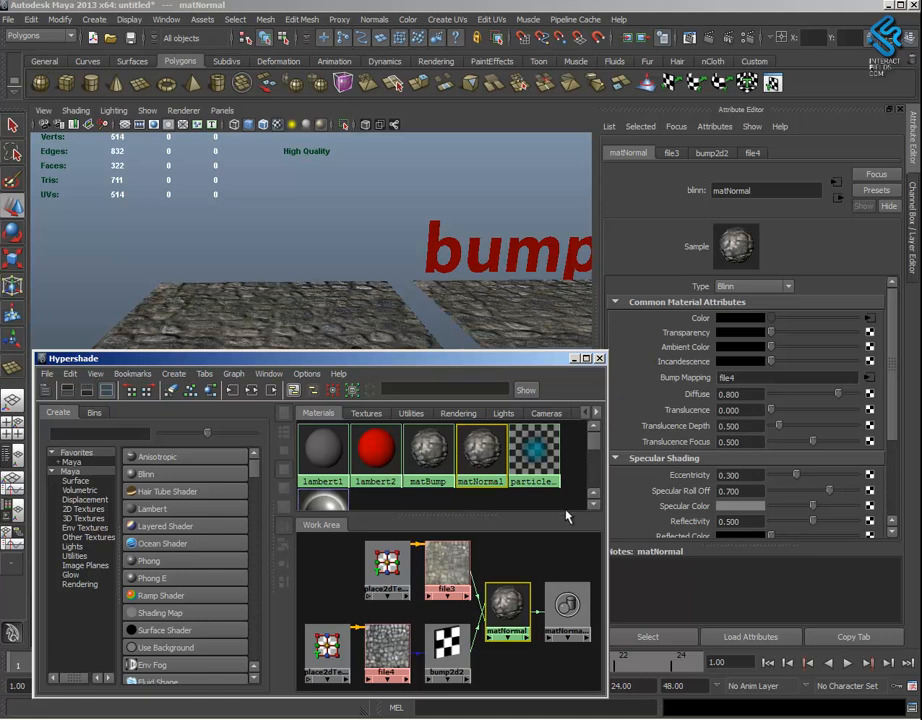
Back in Maya, set the image of matNormal's file3 color texture to BrickRound0004_L - Copy.jpg
left_click(458, 580)
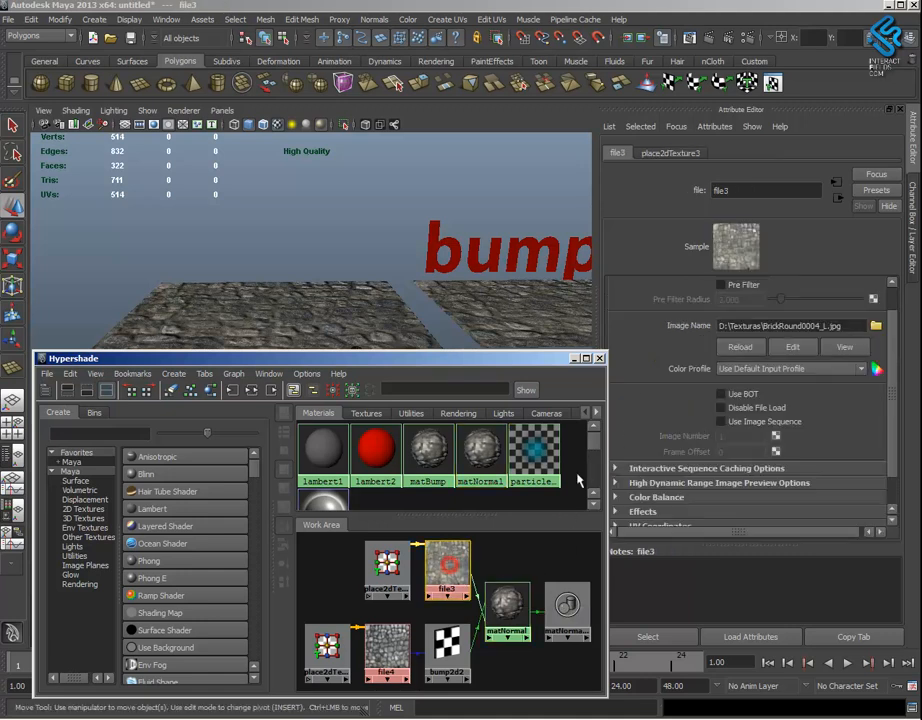
left_click(877, 327)
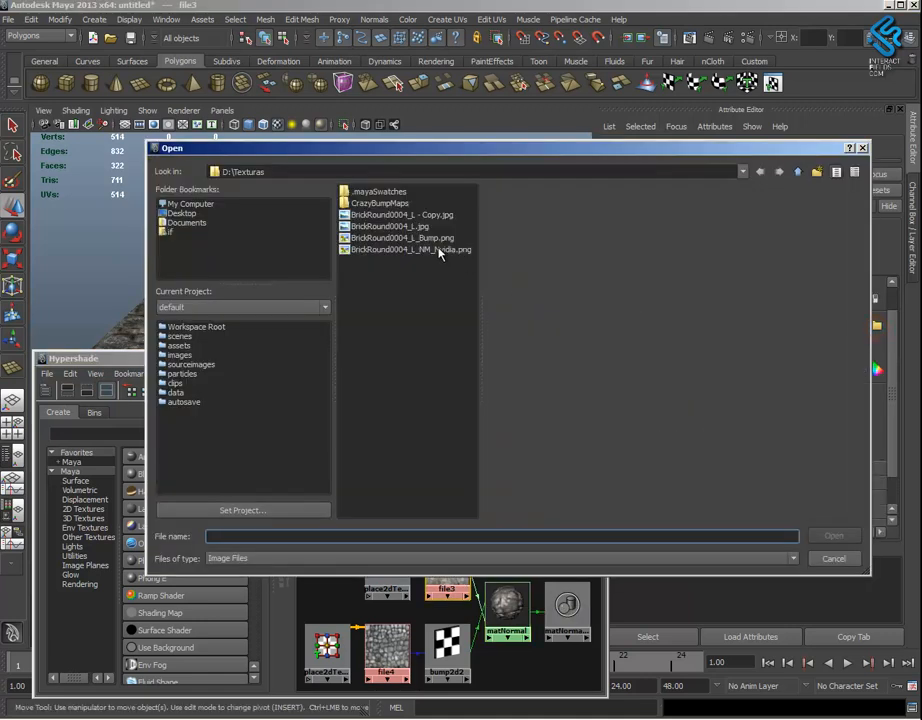
double_click(445, 216)
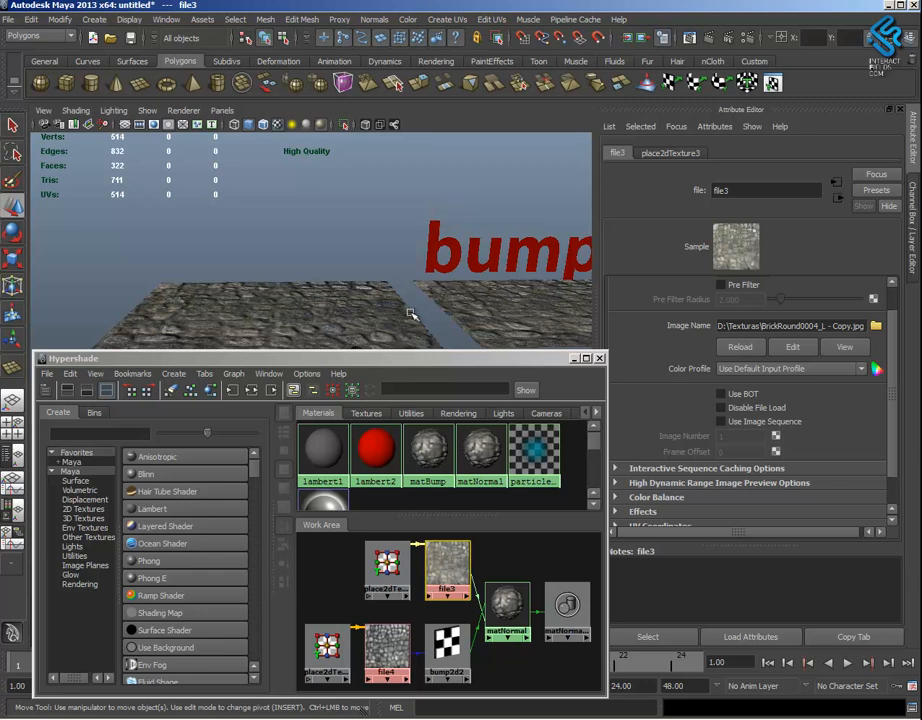
Set the image of matNormal's file4 bump texture to BrickRound0004_L_NRM.png from the CrazyBumpMaps folder
left_click(409, 652)
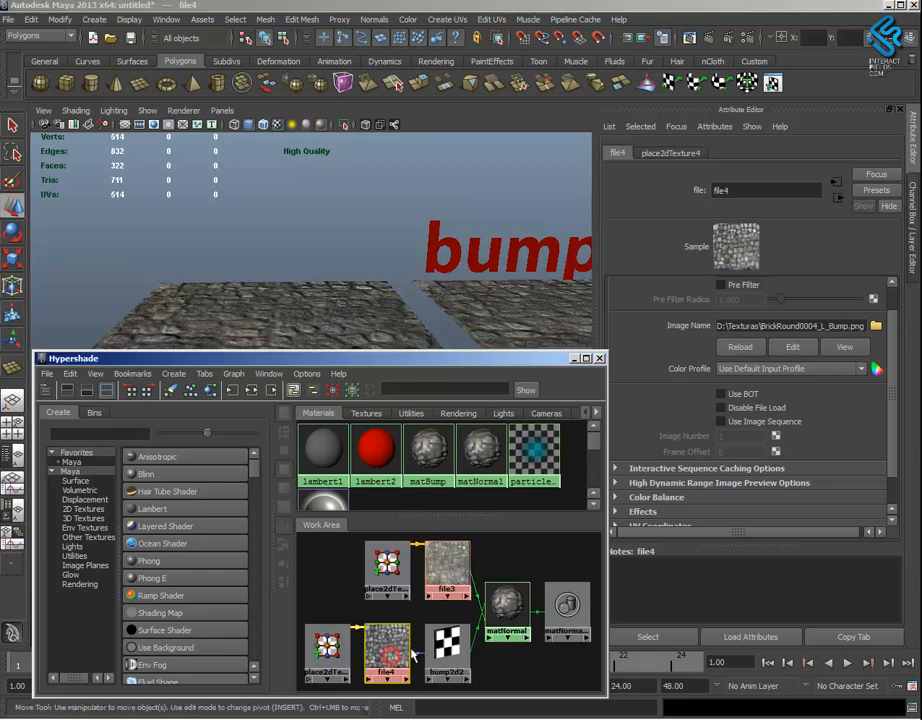
left_click(876, 327)
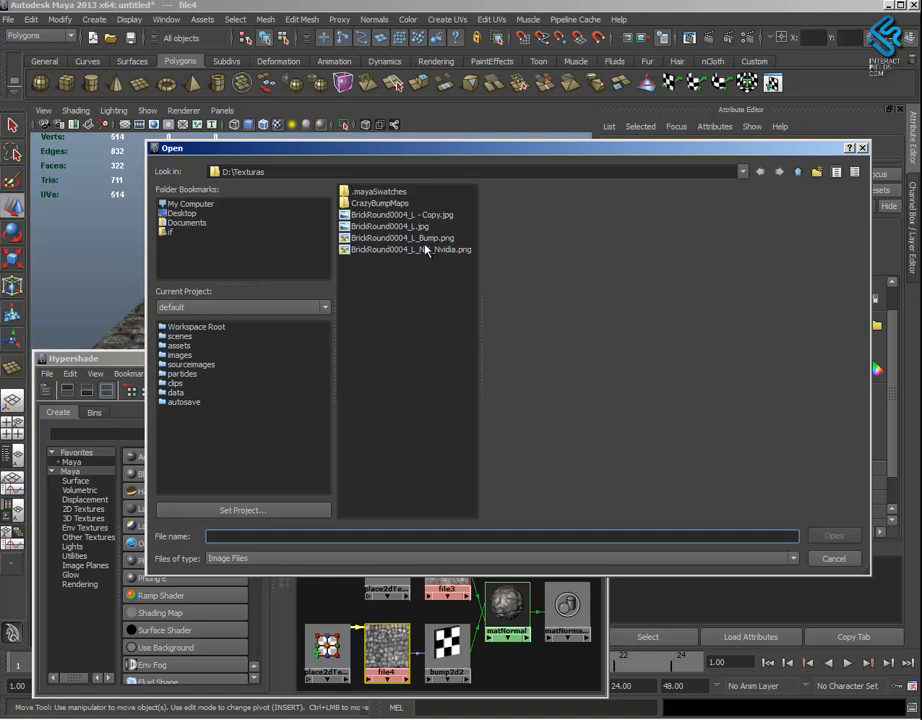
double_click(380, 204)
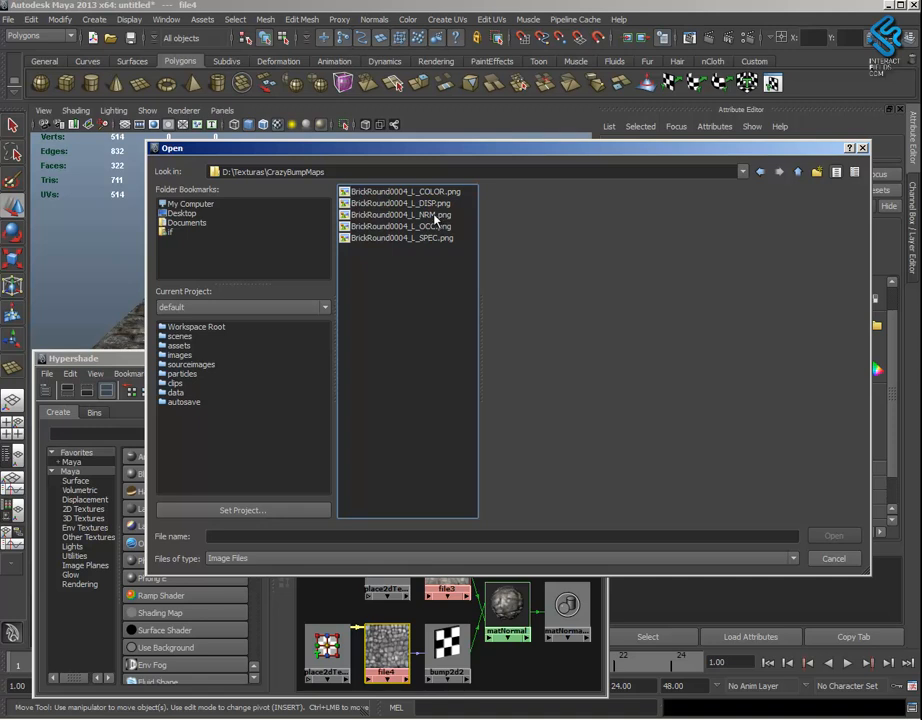
left_click(423, 215)
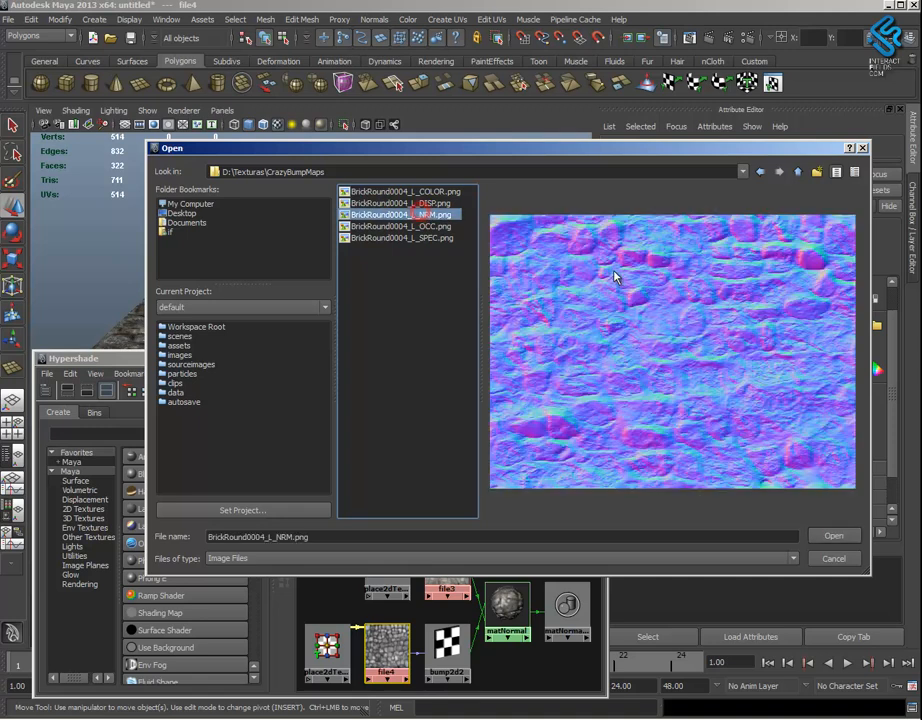
left_click(835, 542)
Set bump2d2 of matNormal to be used as Tangent Space Normals
left_click_drag(366, 294, 387, 278, "alt")
right_click_drag(386, 279, 440, 322, "alt")
middle_click_drag(440, 322, 437, 332, "alt")
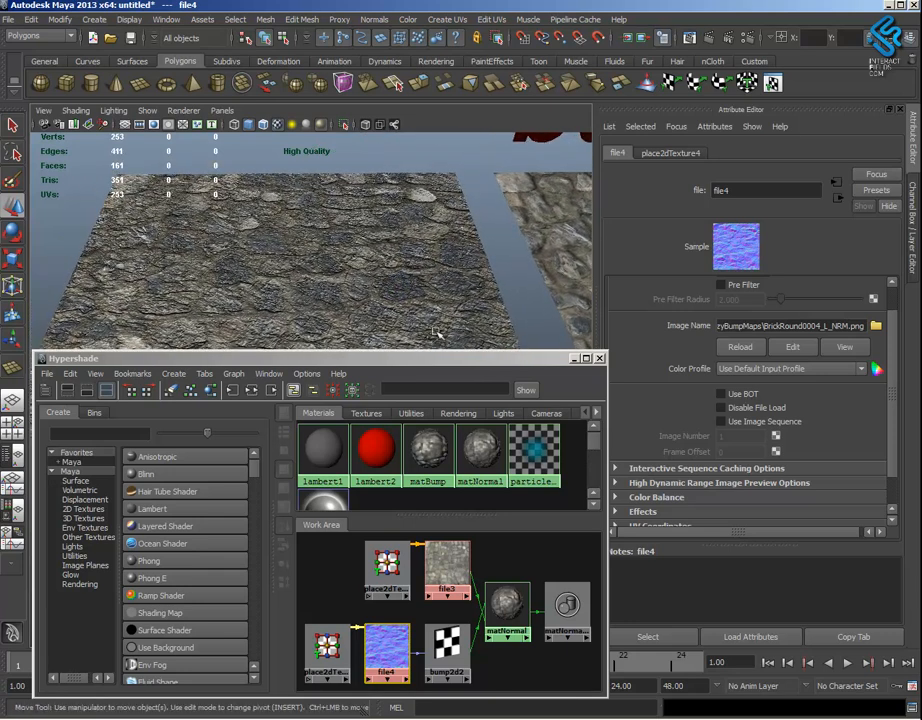
left_click(447, 652)
left_click_drag(372, 262, 427, 247, "alt")
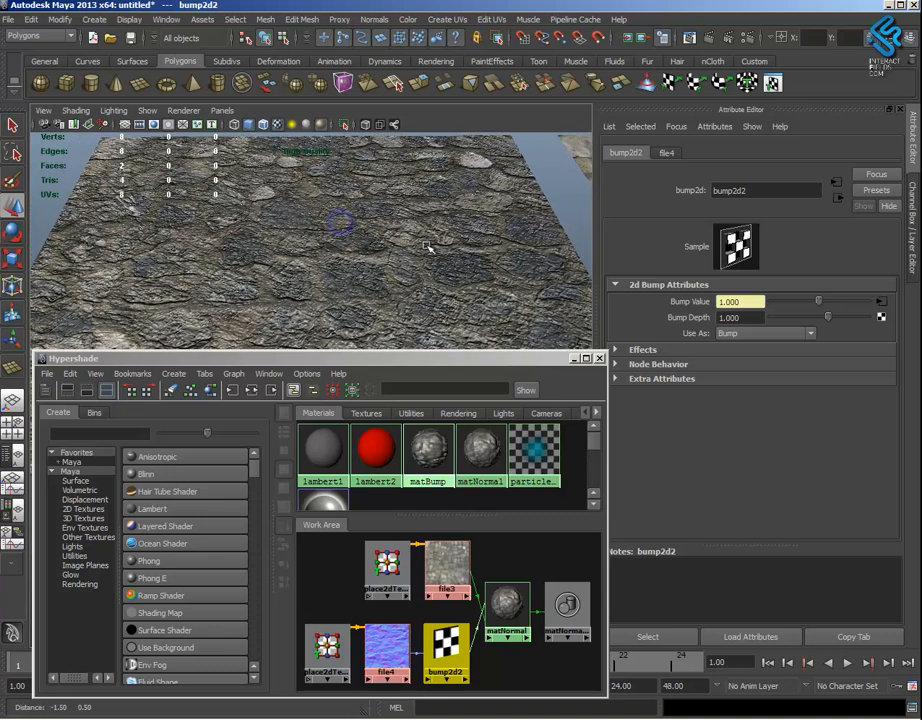
left_click(750, 337)
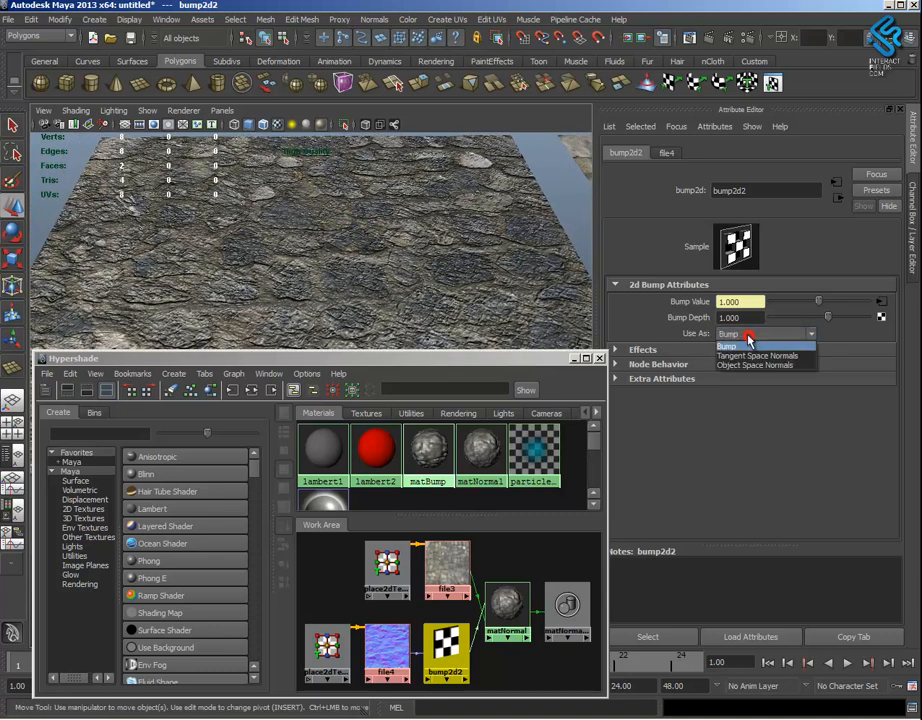
left_click(776, 358)
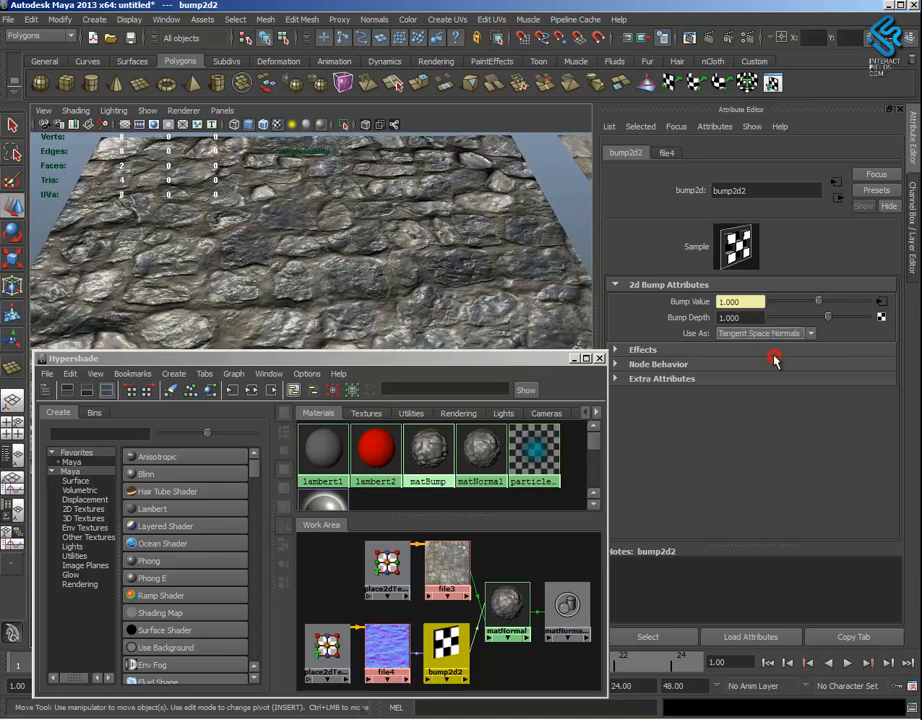
Examine the relief of the normal-mapped plane from several angles and compare it with the bump-mapped plane
right_click_drag(465, 299, 369, 179, "alt")
middle_click_drag(438, 285, 378, 242, "alt")
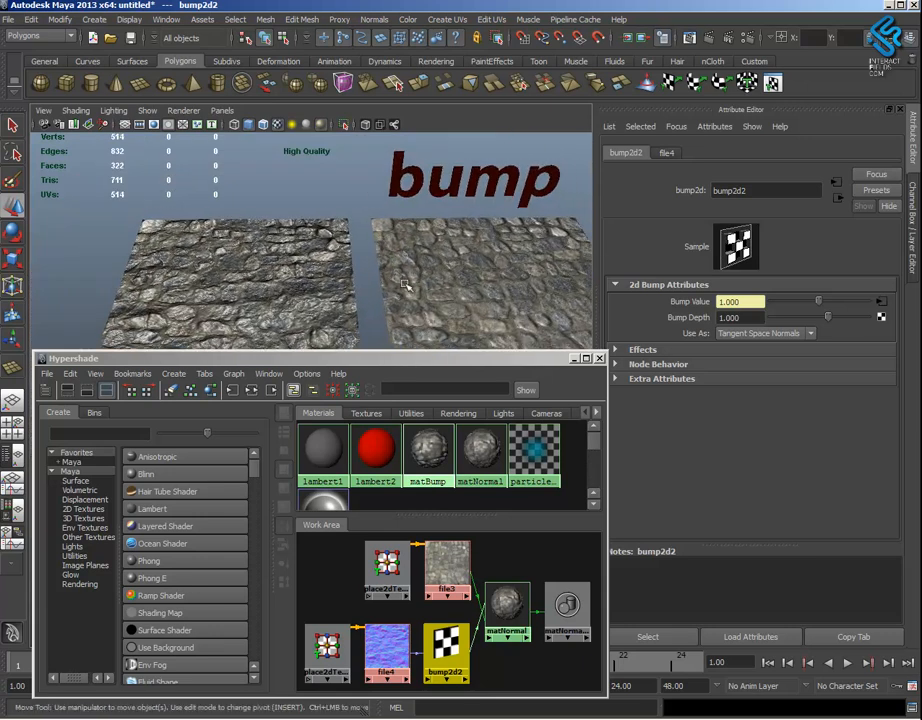
right_click_drag(406, 293, 386, 280, "alt")
left_click_drag(373, 358, 370, 511)
right_click_drag(412, 329, 466, 352, "alt")
middle_click_drag(462, 323, 457, 424, "alt")
left_click_drag(386, 393, 492, 358, "alt")
left_click(323, 371)
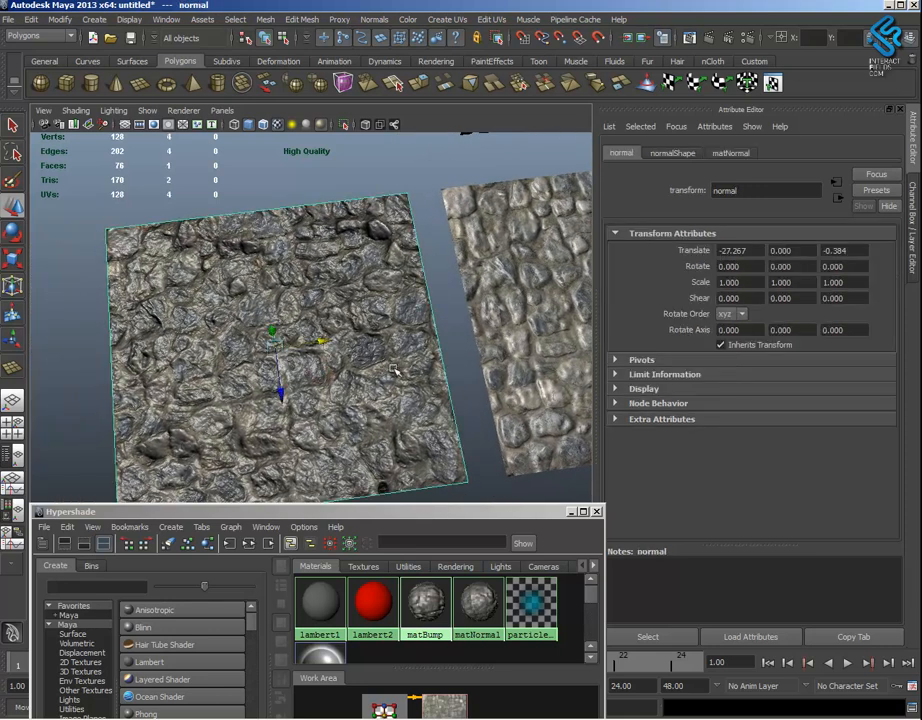
mouse_move(492, 354)
left_mouse_down("alt")
mouse_move(385, 363)
mouse_move(418, 405)
mouse_move(418, 350)
mouse_move(428, 358)
mouse_move(407, 372)
mouse_move(438, 362)
mouse_move(350, 396)
mouse_move(368, 391)
left_mouse_up("alt")
left_click(407, 333)
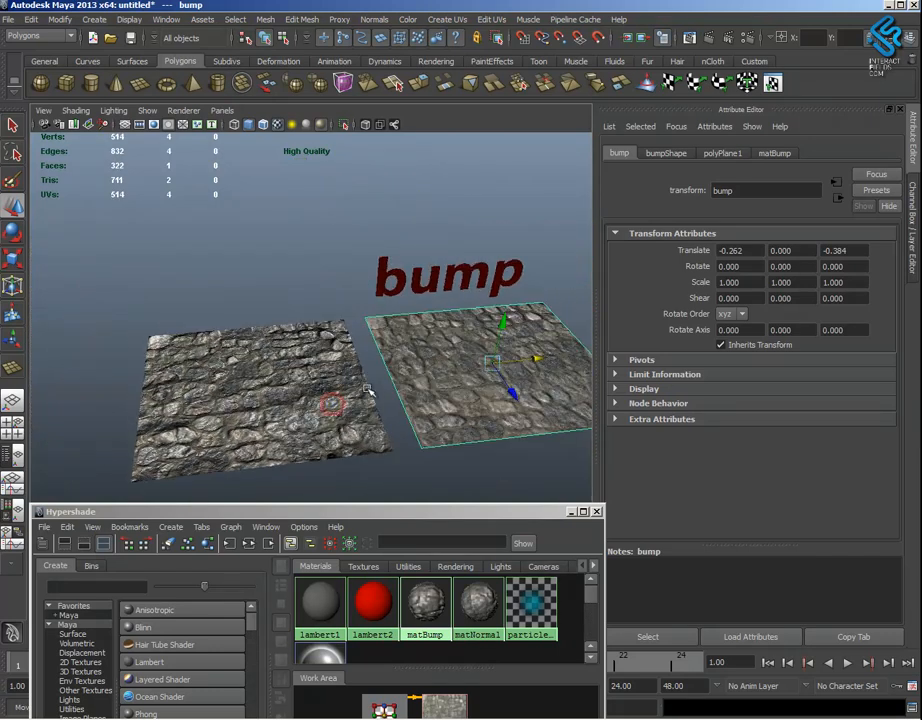
left_click(333, 401)
Check the matNormal network, then graph the bump plane's material network and inspect its file2 texture
left_click_drag(280, 511, 309, 225)
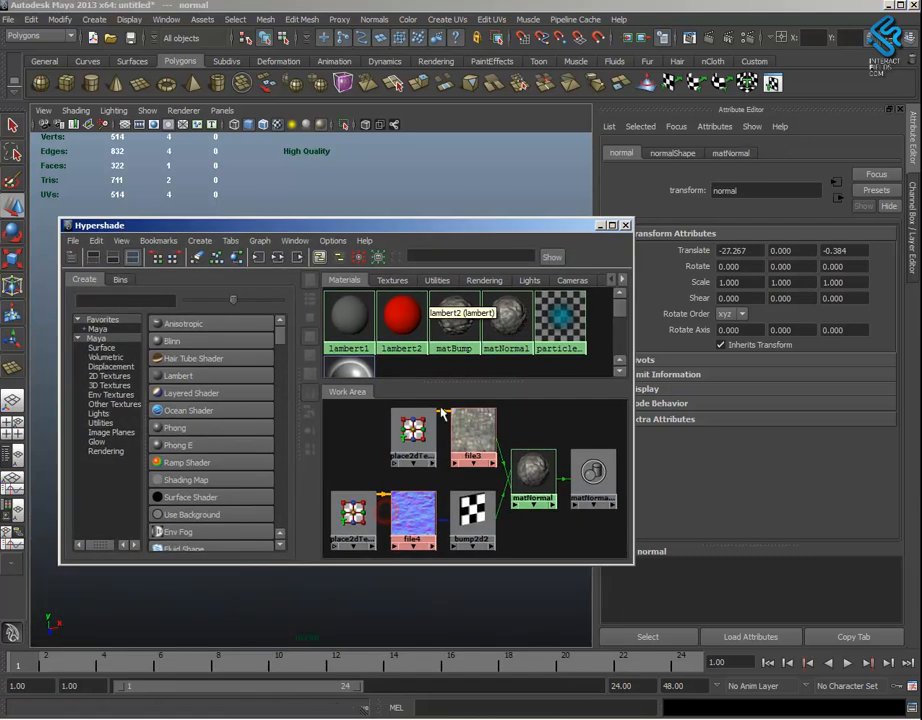
left_click(533, 468)
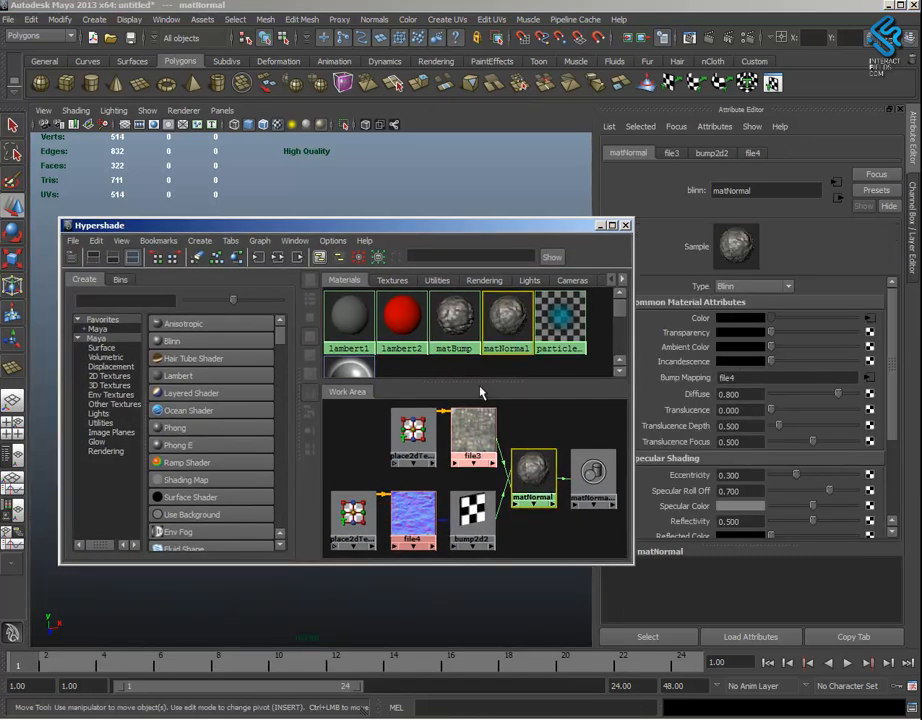
left_click_drag(413, 231, 378, 400)
middle_click_drag(453, 340, 436, 285, "alt")
left_click(447, 305)
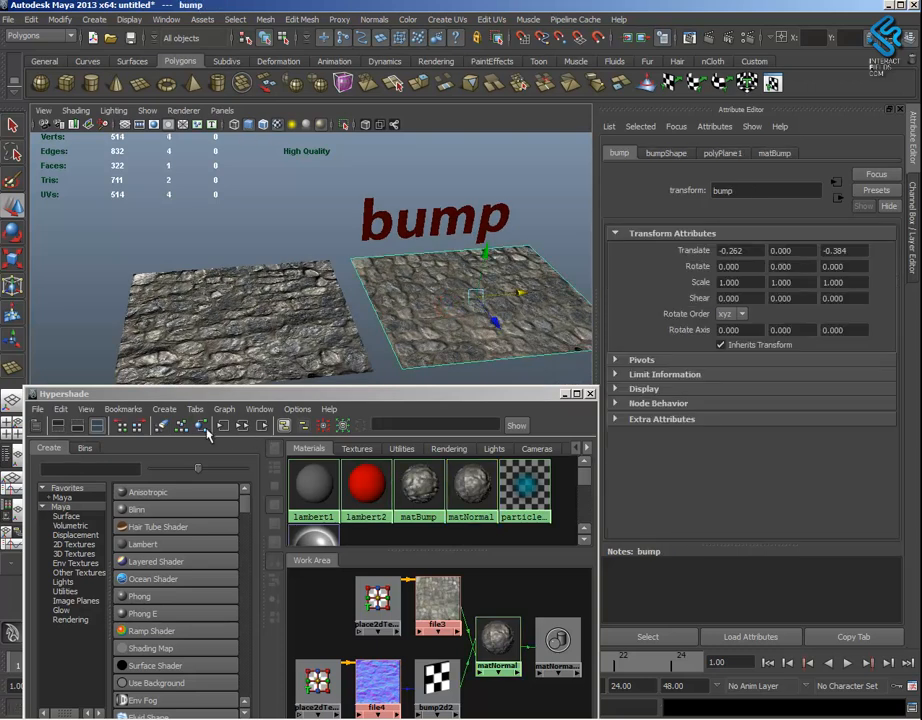
left_click(201, 426)
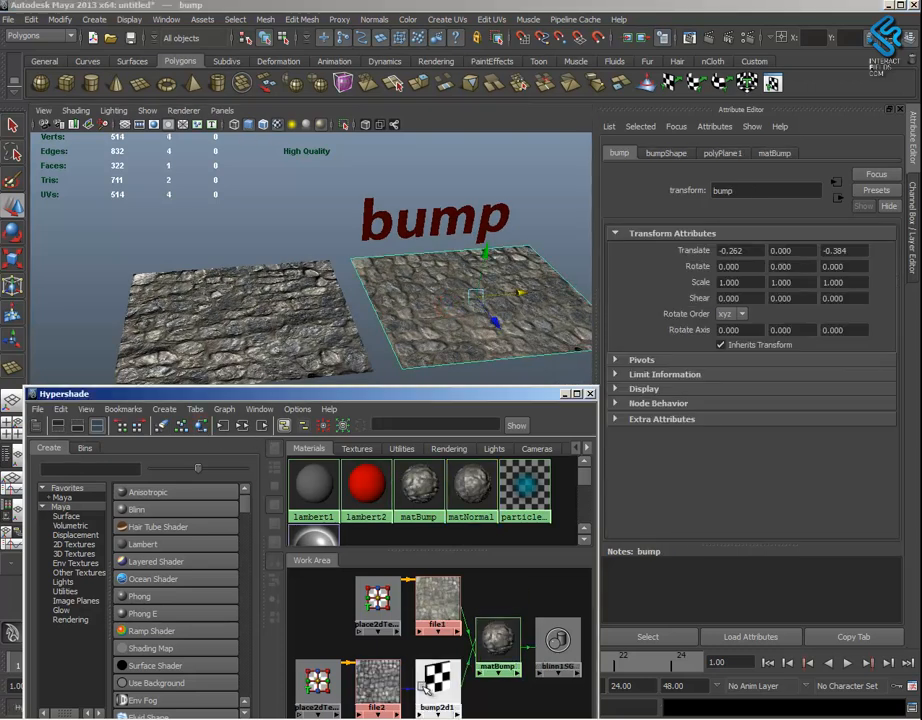
left_click(381, 683)
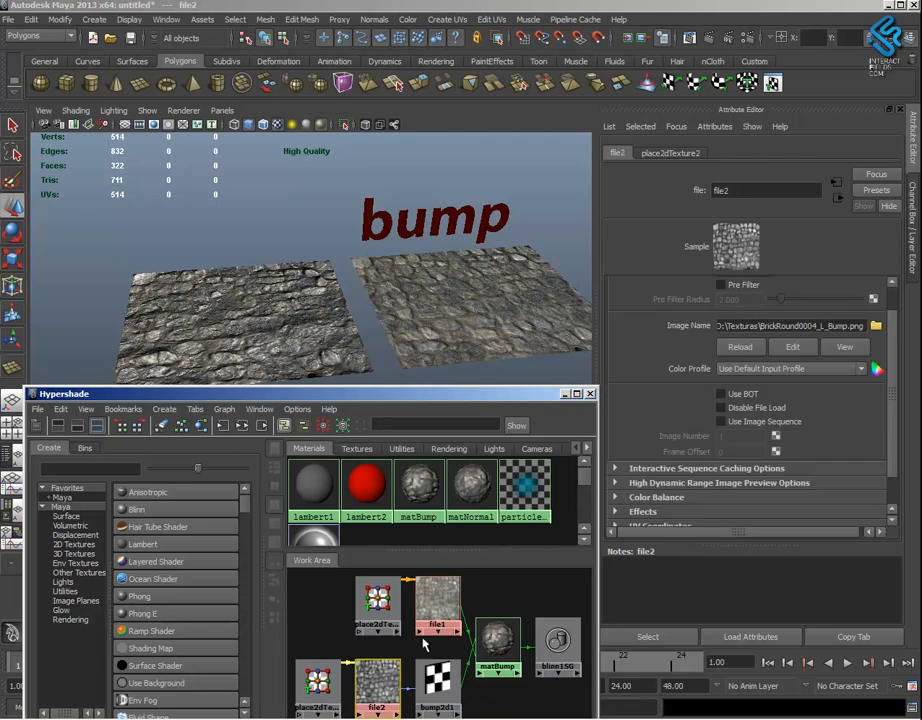
Graph the normal plane's material network, inspect its file4 texture and compare both planes side by side
mouse_move(513, 358)
left_mouse_down("alt")
mouse_move(494, 355)
mouse_move(504, 347)
left_mouse_up("alt")
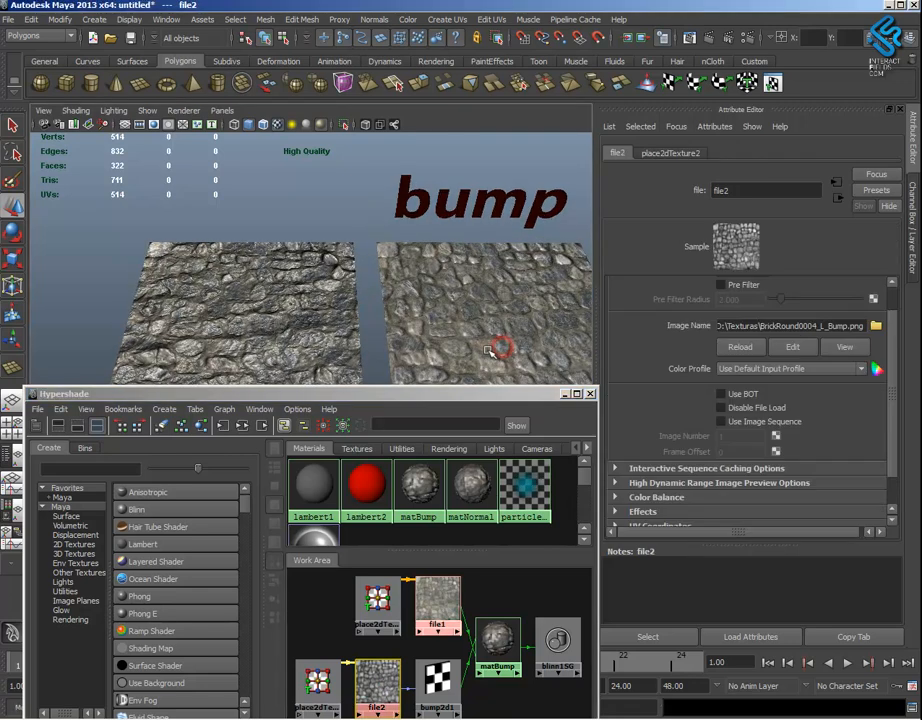
middle_click_drag(504, 347, 452, 319, "alt")
left_click(252, 301)
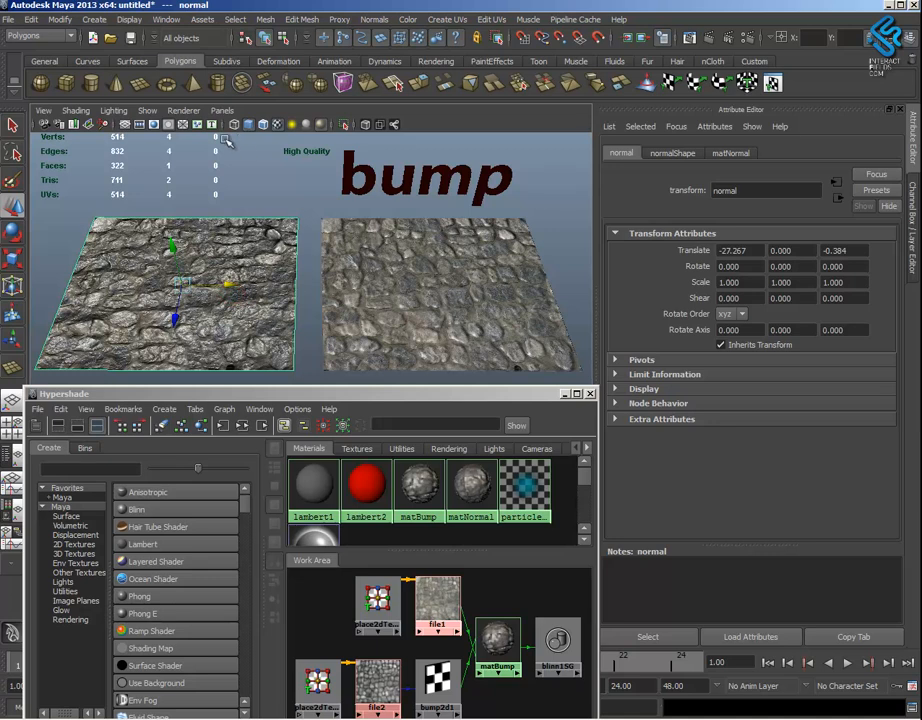
left_click(204, 428)
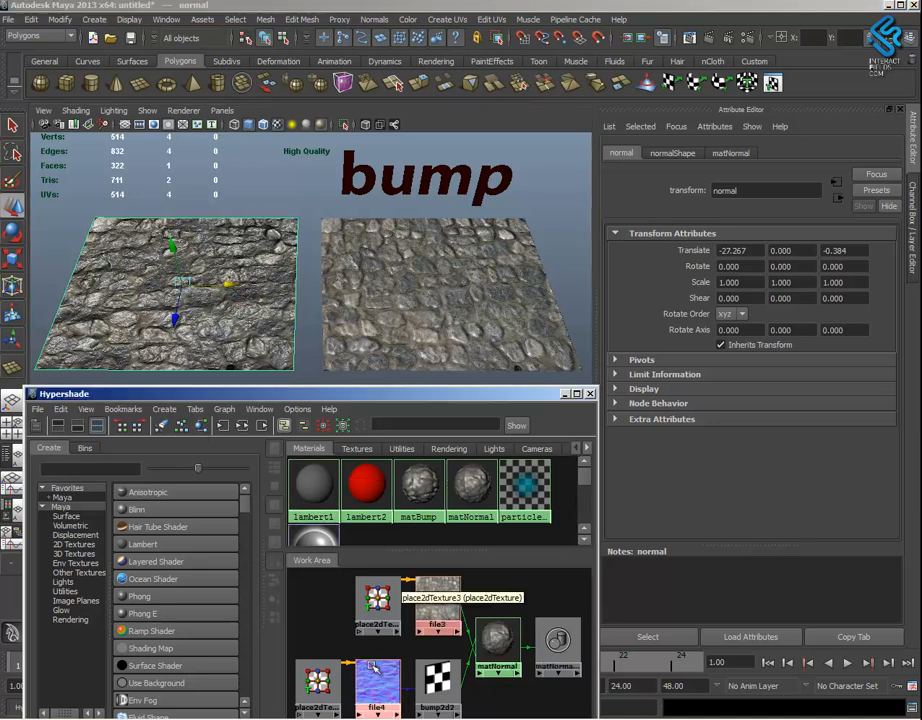
left_click(373, 668)
middle_click_drag(222, 311, 297, 326, "alt")
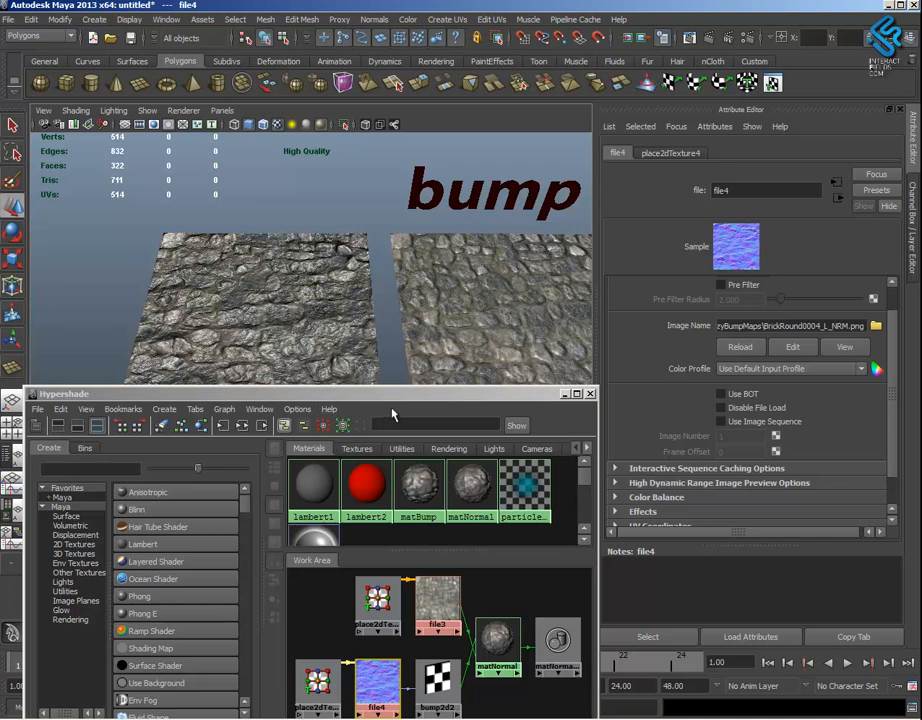
middle_click_drag(380, 362, 434, 372, "alt")
left_click_drag(430, 397, 477, 536)
middle_click_drag(426, 395, 397, 452, "alt")
left_click_drag(368, 455, 407, 402, "alt")
middle_click_drag(407, 402, 377, 412, "alt")
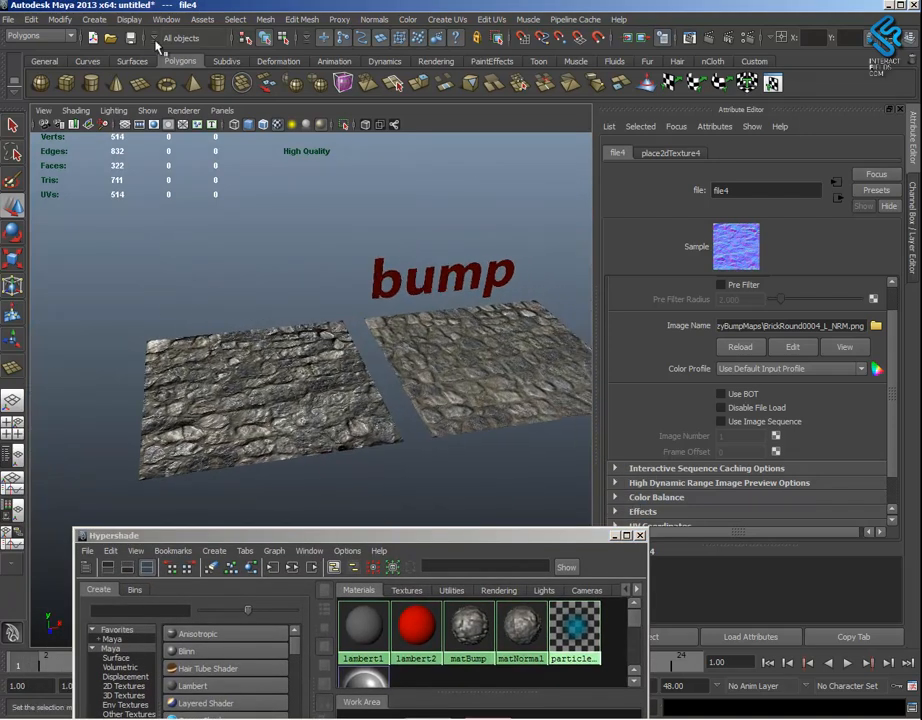
middle_click_drag(257, 272, 295, 283, "alt")
Create the polygon text "normalcrazy" in Myriad Pro with quads and a count of 100
left_click(230, 260)
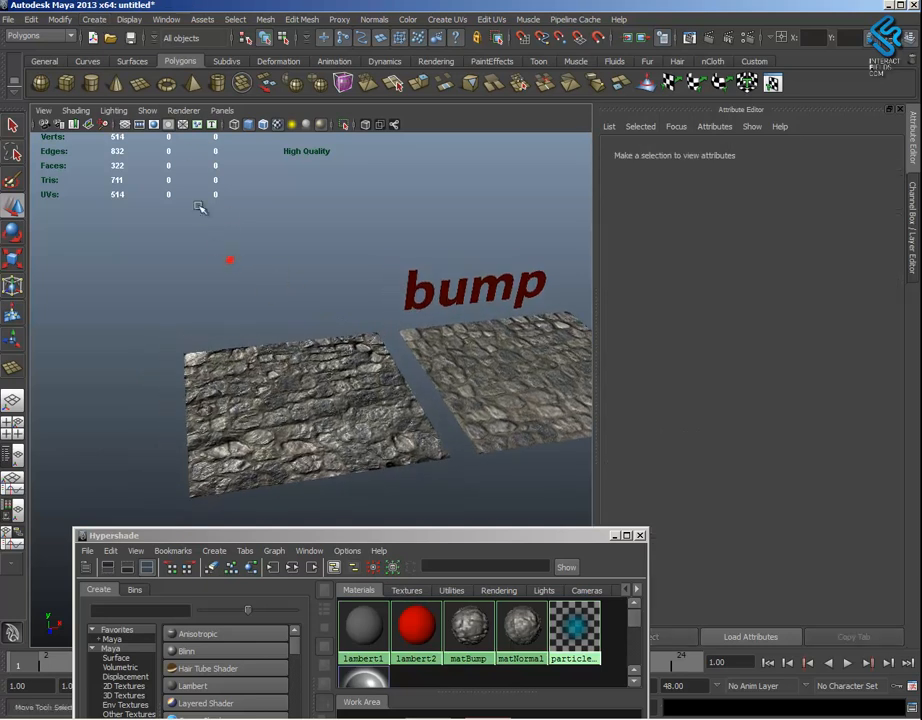
left_click(95, 21)
mouse_move(137, 51)
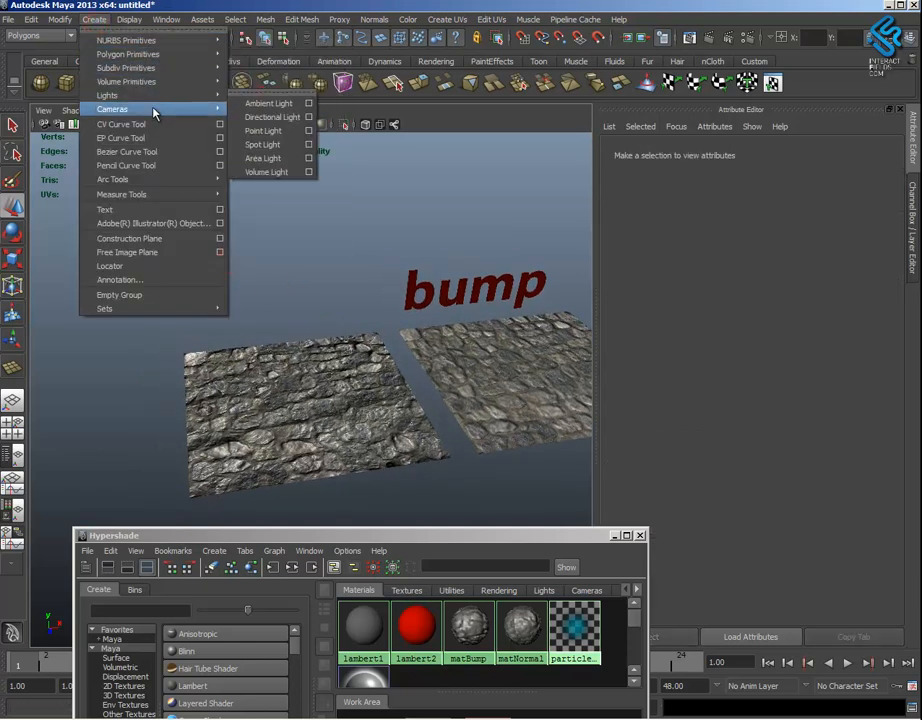
mouse_move(148, 194)
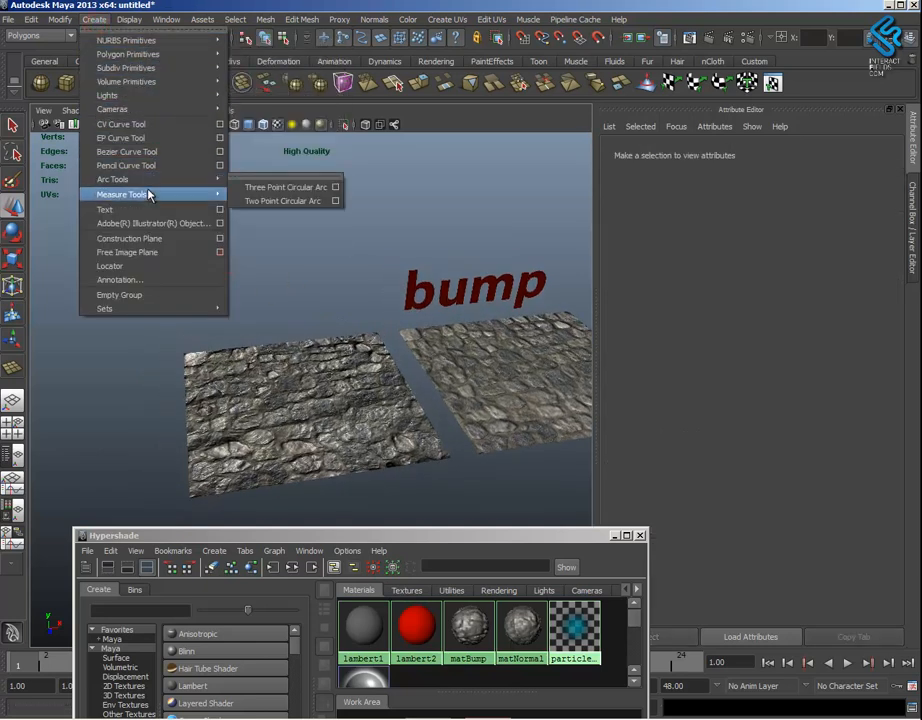
left_click(220, 209)
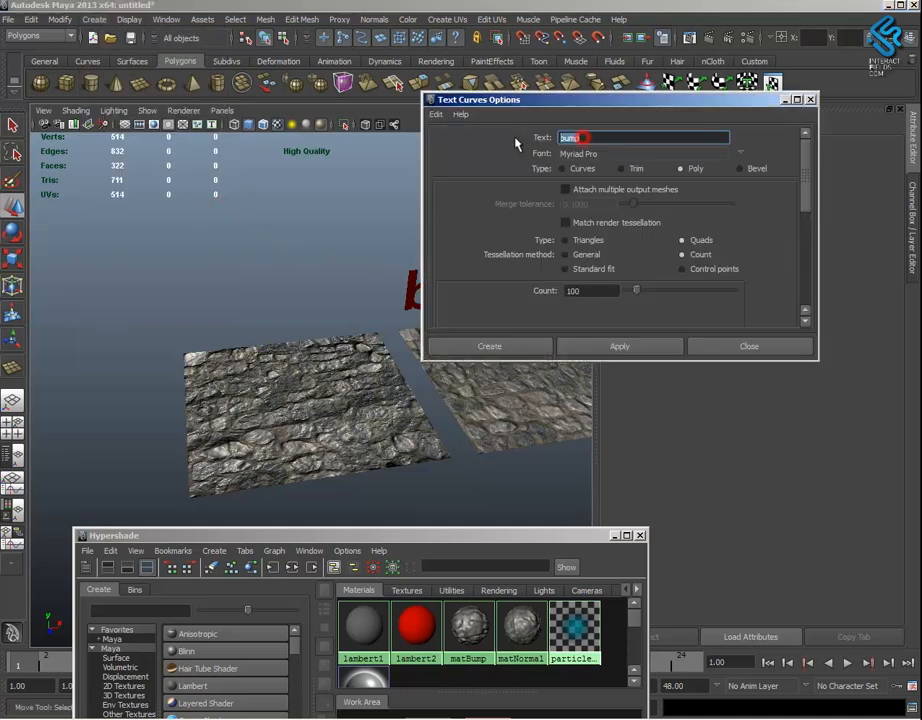
type("normalcrazy")
left_click(618, 347)
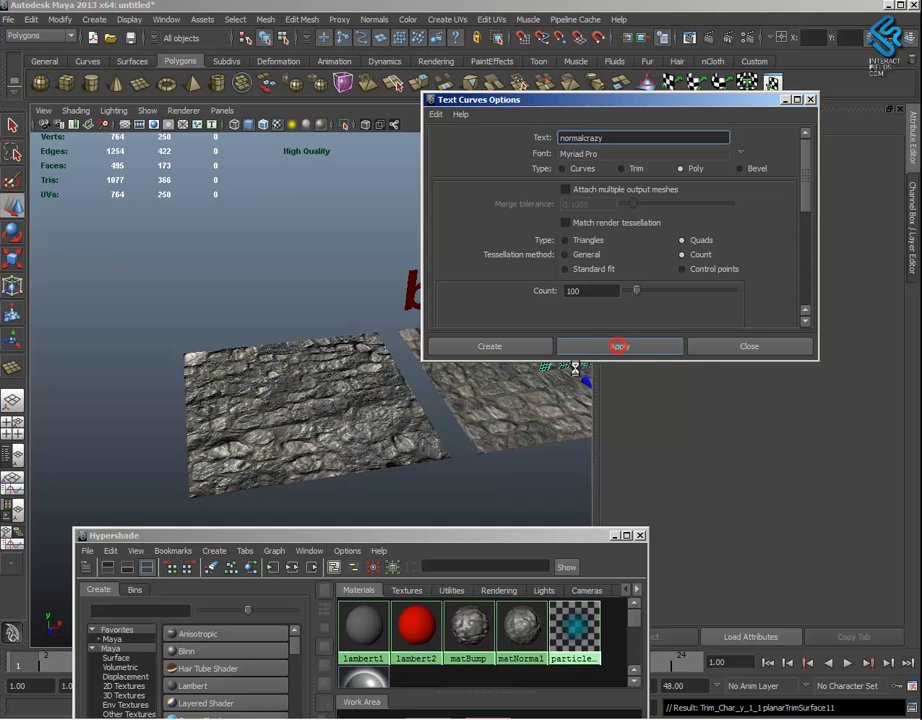
left_click(749, 346)
Move the normalcrazy text behind the normal plane, to about -38.536 in X and -26.883 in Z
scroll(476, 372, "up", 3)
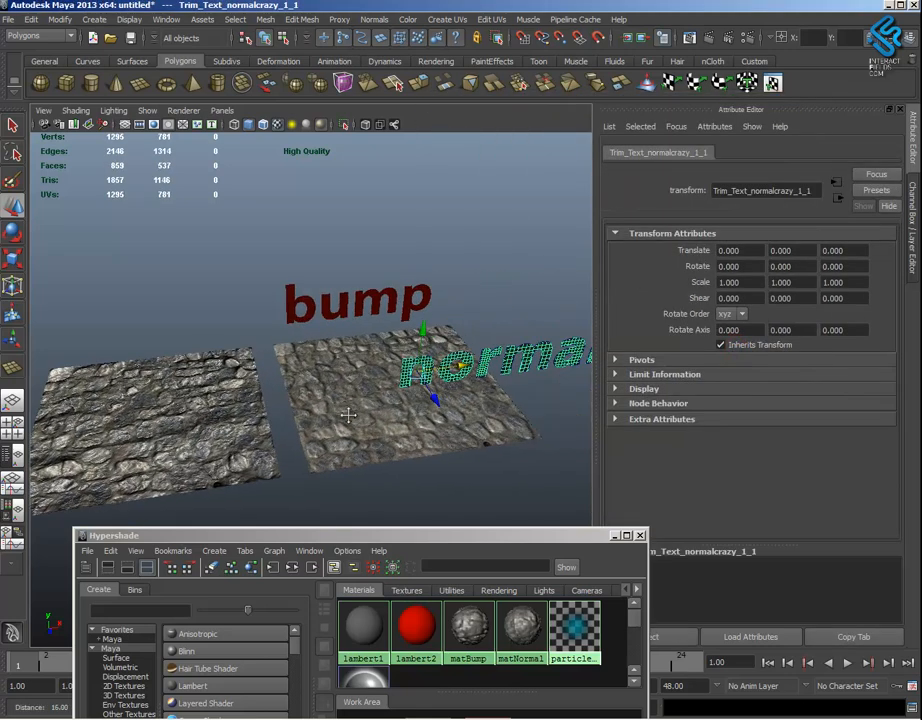
left_click_drag(470, 368, 115, 409)
middle_click_drag(190, 425, 283, 413, "alt")
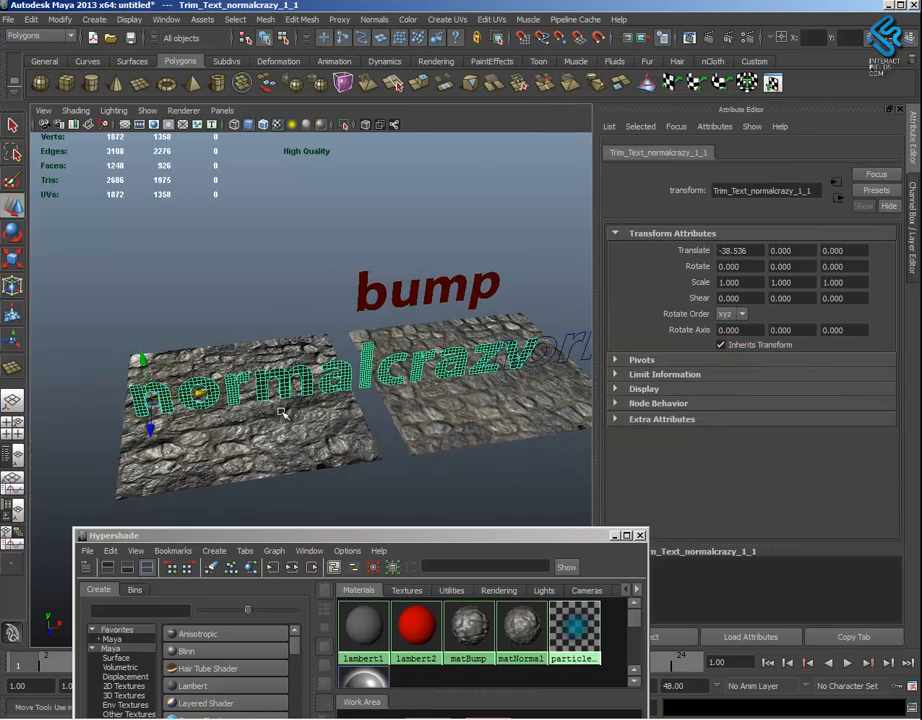
left_click_drag(150, 430, 157, 304)
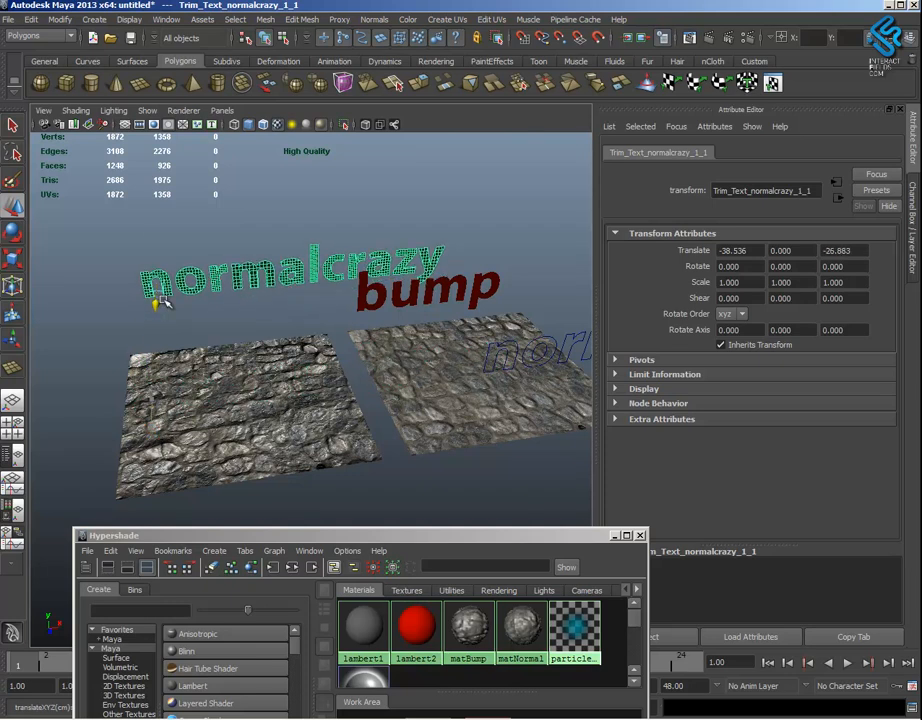
Delete the leftover outline curves of the normalcrazy text
middle_click_drag(350, 344, 191, 337, "alt")
left_click_drag(437, 447, 380, 400, "alt")
left_click_drag(255, 325, 236, 383)
key("Delete")
Assign the red lambert2 material to all letters of the normalcrazy text
middle_click_drag(236, 383, 304, 388, "alt")
left_click_drag(301, 399, 416, 412, "alt")
left_click_drag(223, 342, 115, 341, "alt")
left_click(100, 345)
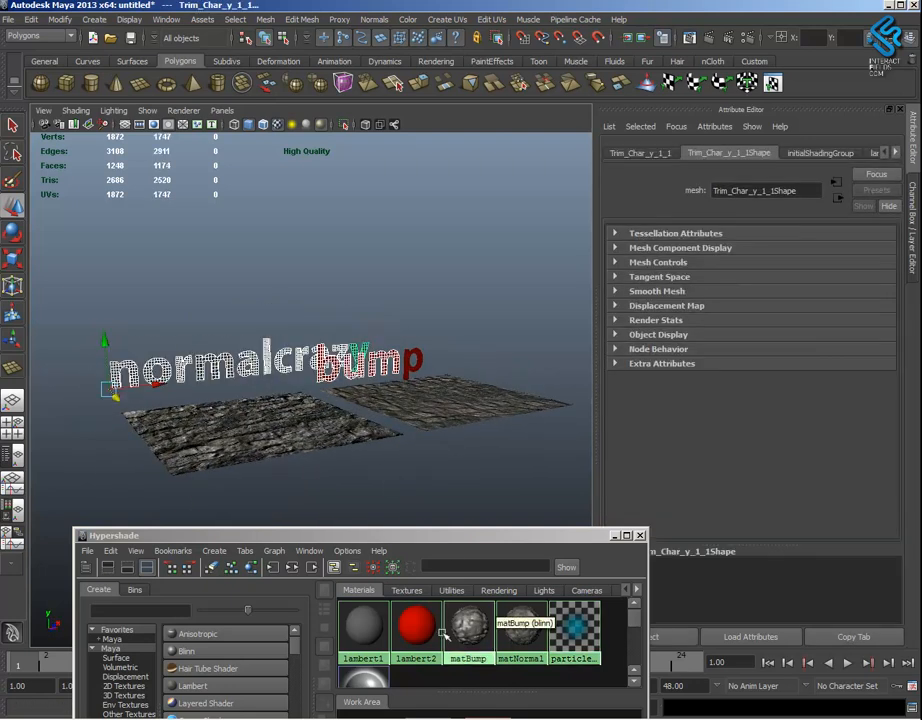
right_click(415, 618)
right_click_drag(420, 523, 421, 524)
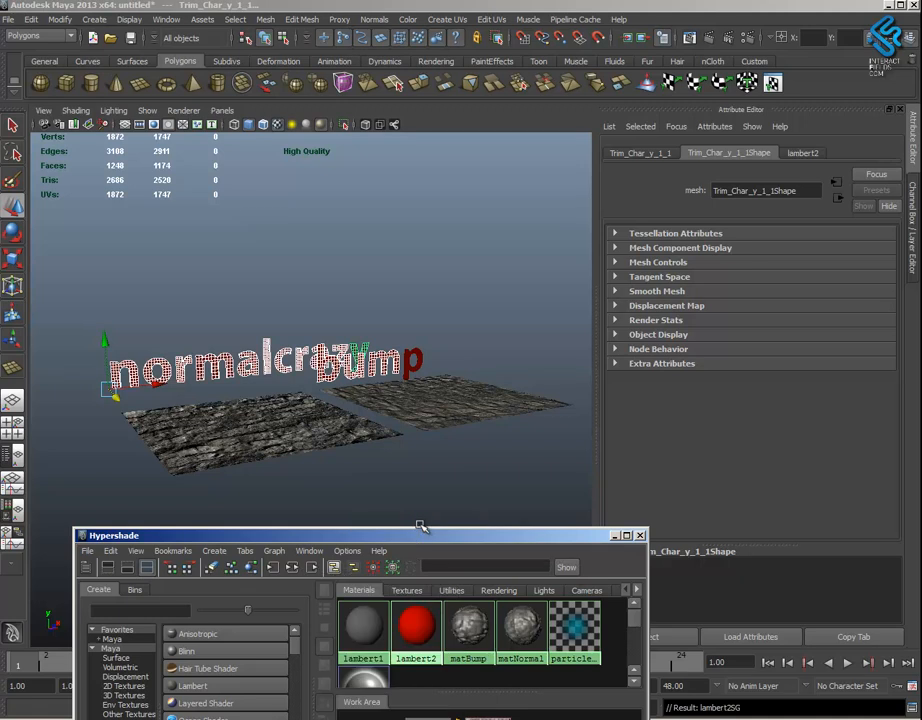
left_click(433, 479)
Duplicate the normal plane and move the copy along X to about -55.499, beside the original on the side away from the bump plane
left_click_drag(437, 477, 397, 482, "alt")
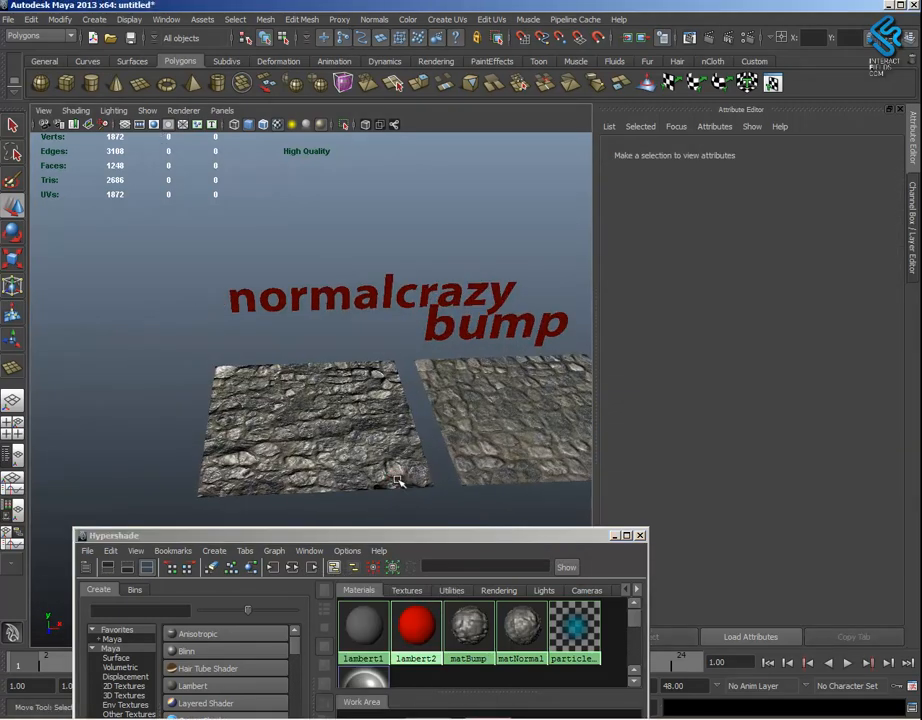
left_click_drag(424, 544, 525, 557)
left_click(345, 444)
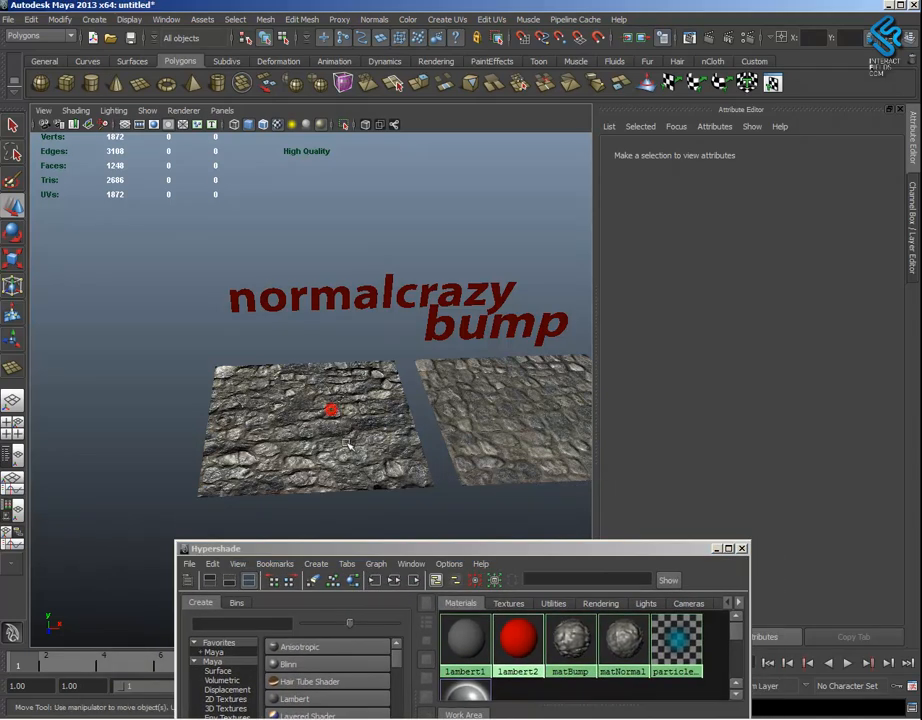
key("ctrl+d")
left_click_drag(357, 417, 123, 411)
middle_click_drag(298, 410, 489, 414, "alt")
left_click_drag(292, 437, 286, 438)
middle_click_drag(357, 436, 355, 384, "alt")
left_click_drag(432, 427, 400, 410, "alt")
Rename the duplicated normal plane as normalnvidia
left_click_drag(370, 462, 399, 471, "alt")
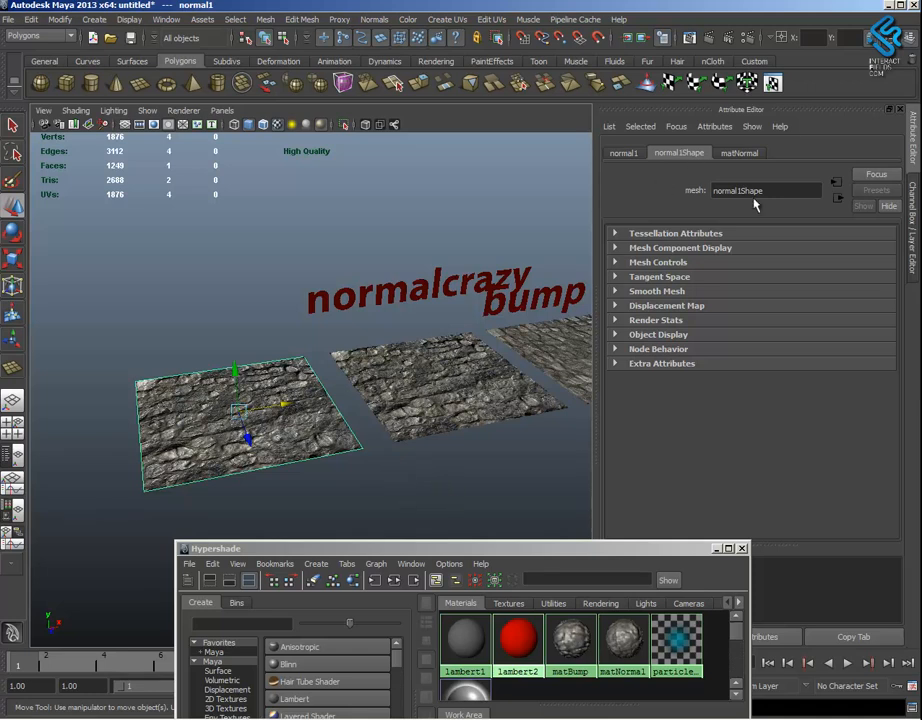
left_click(624, 153)
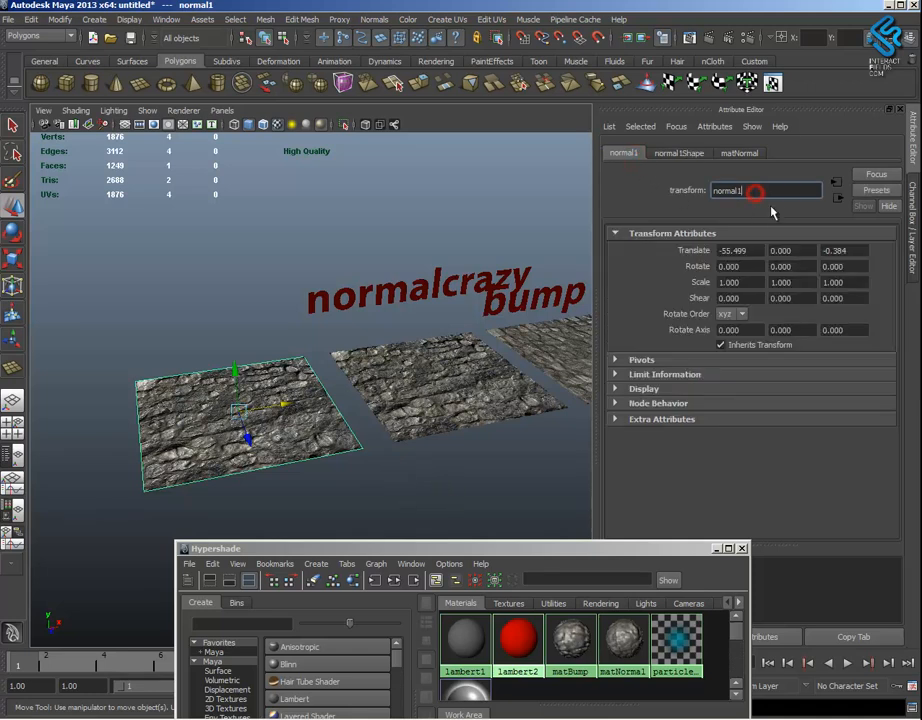
key("BackSpace")
type("nvidia")
key("Return")
Duplicate the matNormal material together with its shading network in Hypershade
left_click_drag(504, 552, 584, 376)
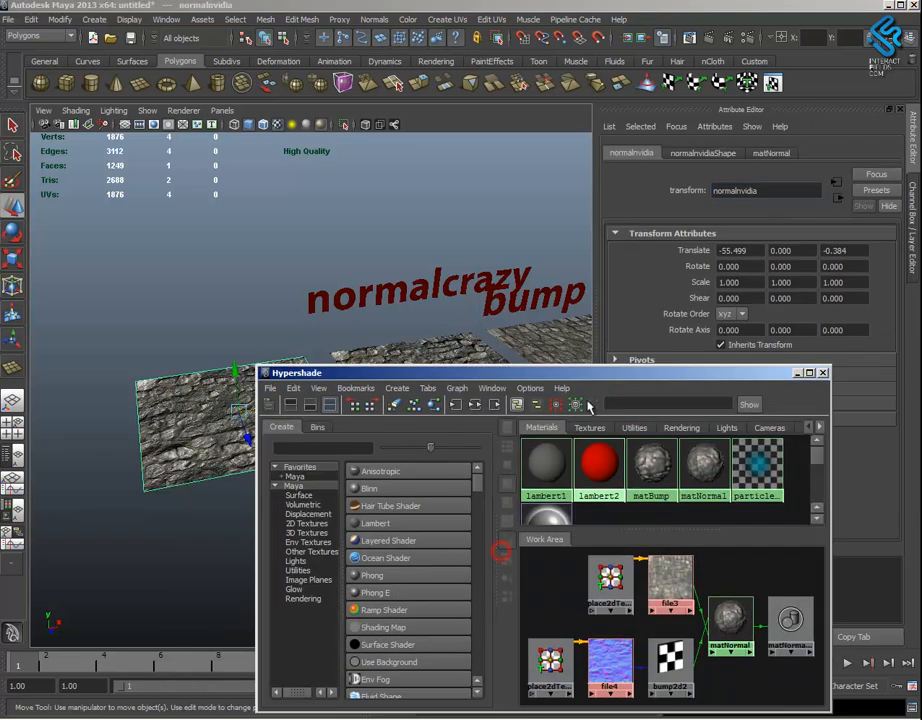
left_click(731, 617)
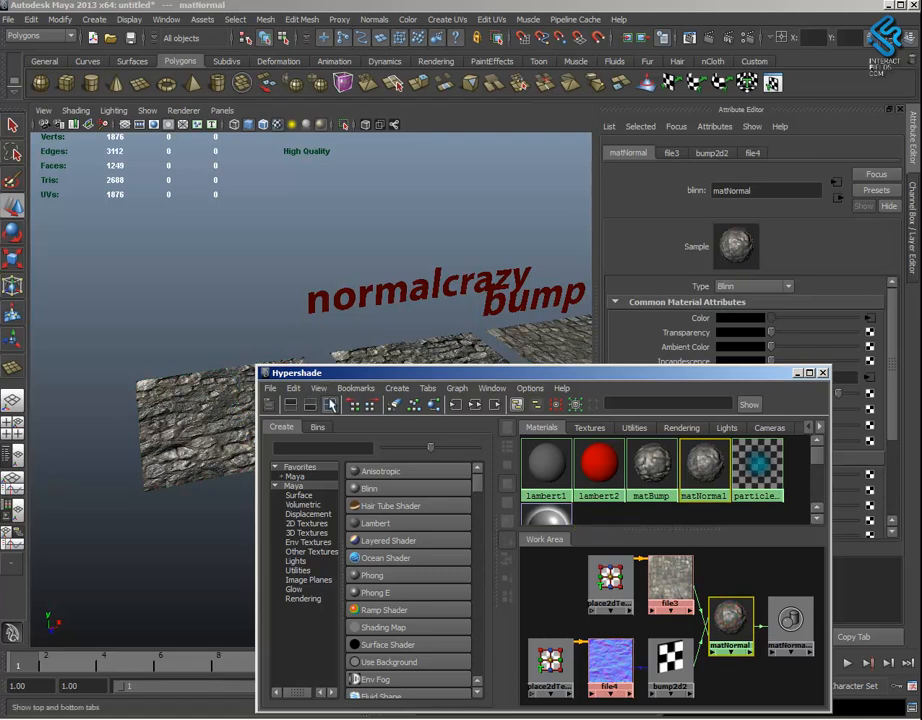
left_click(293, 389)
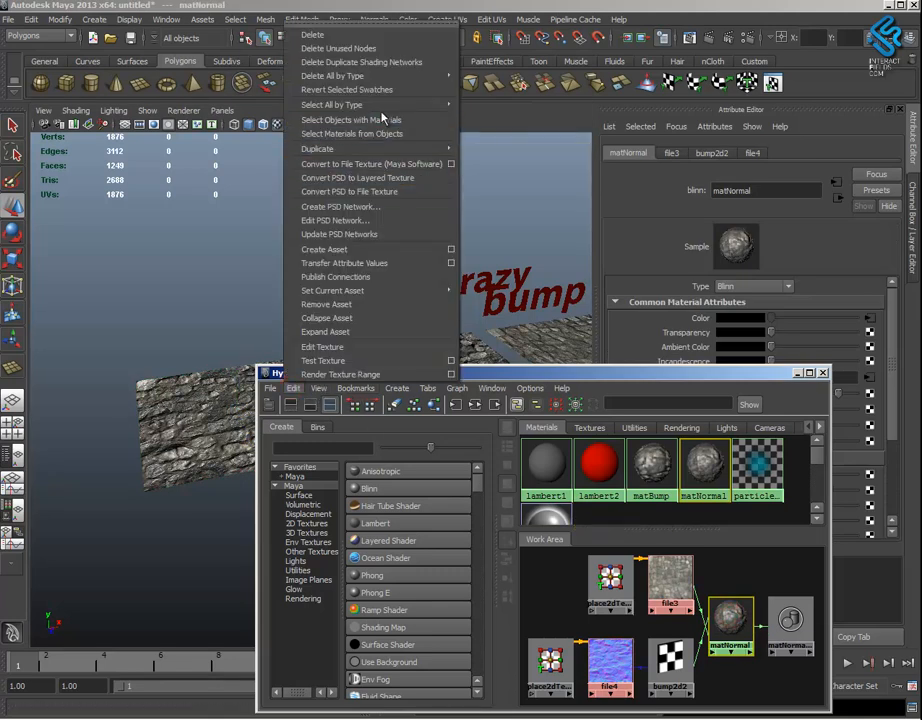
mouse_move(391, 110)
mouse_move(440, 149)
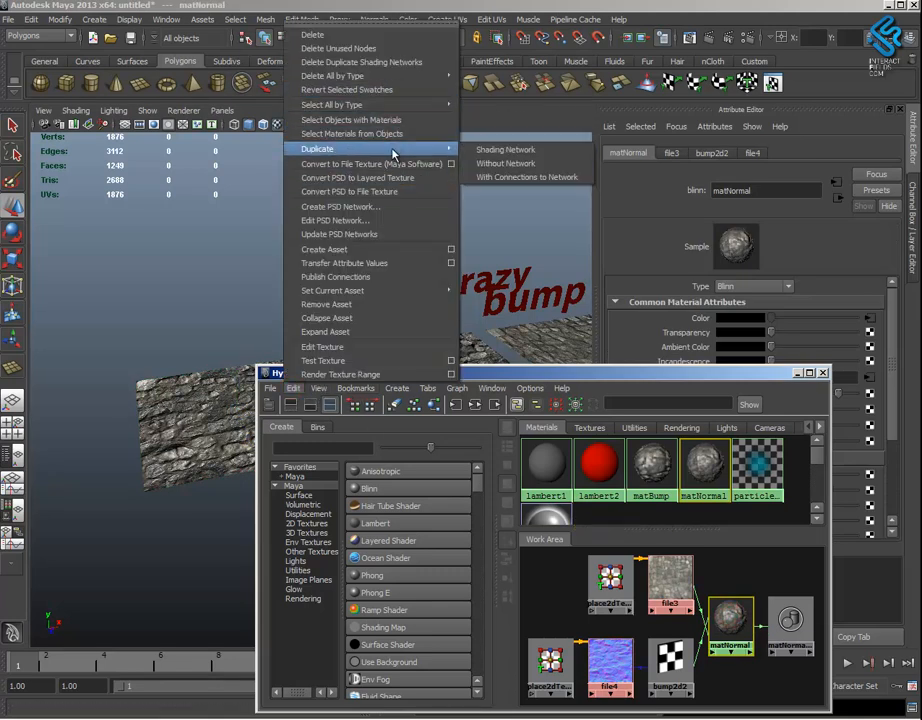
left_click(506, 149)
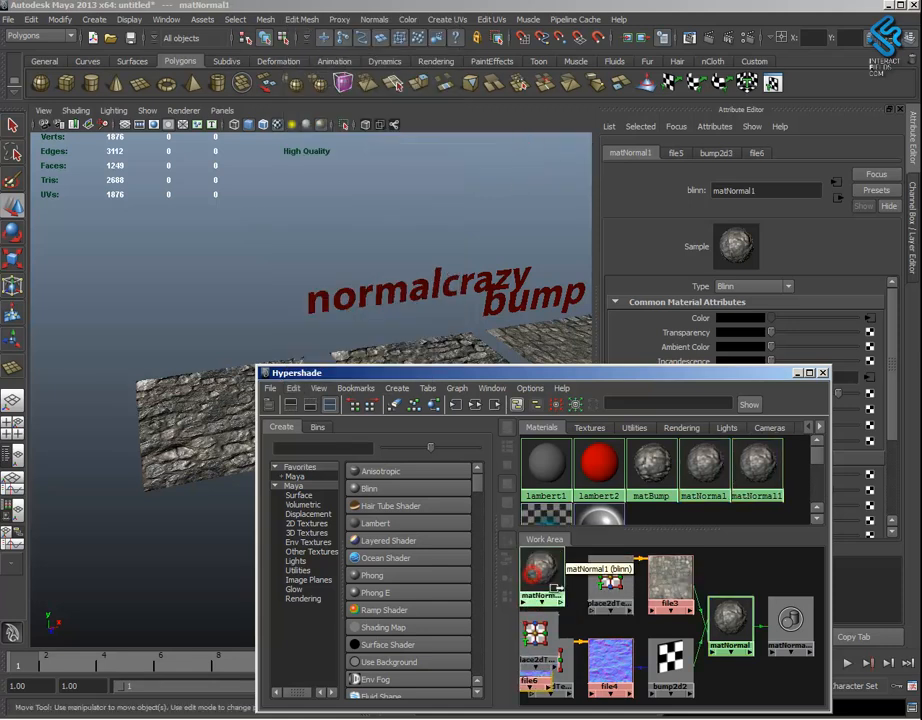
Rename the duplicated matNormal material as matNormalNvidia
left_click_drag(551, 578, 573, 577)
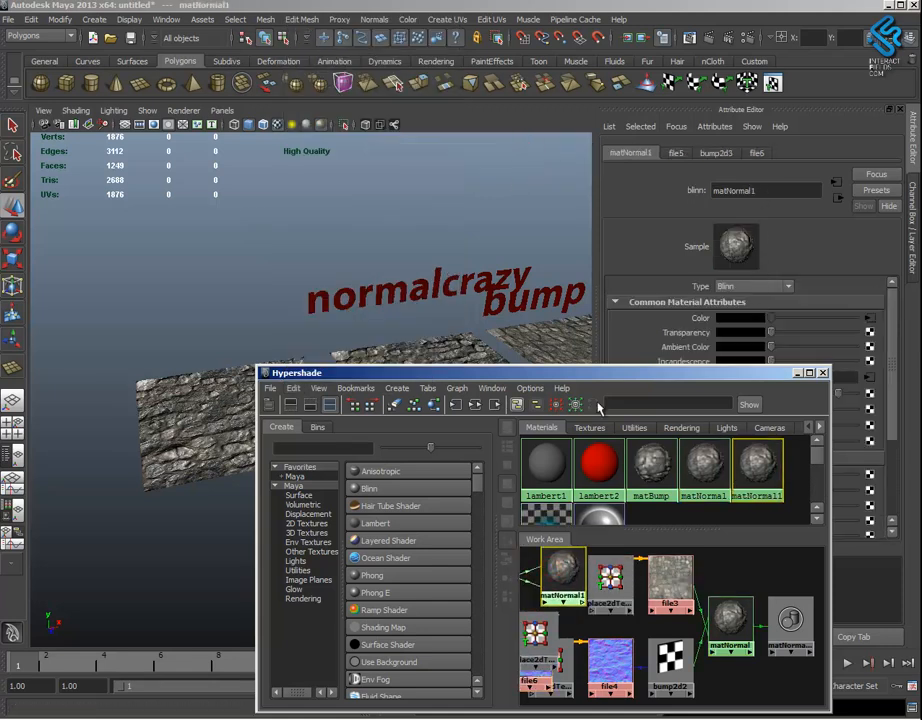
left_click(762, 188)
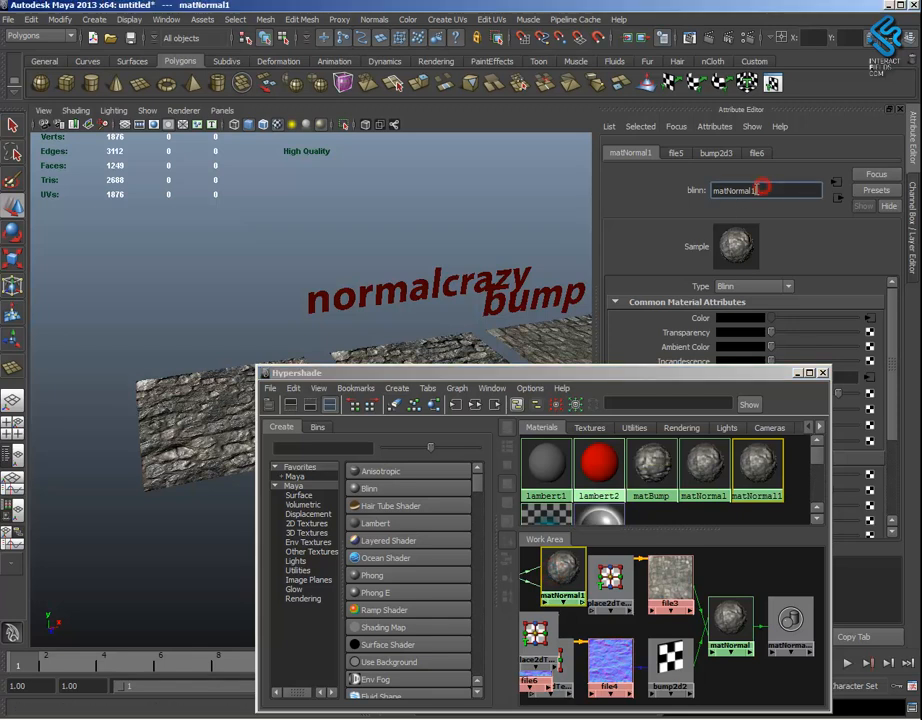
type("N")
key("Caps_Lock")
type("via")
key("Return")
Assign the matNormalNvidia material to the normalnvidia plane
left_click_drag(411, 374, 312, 482)
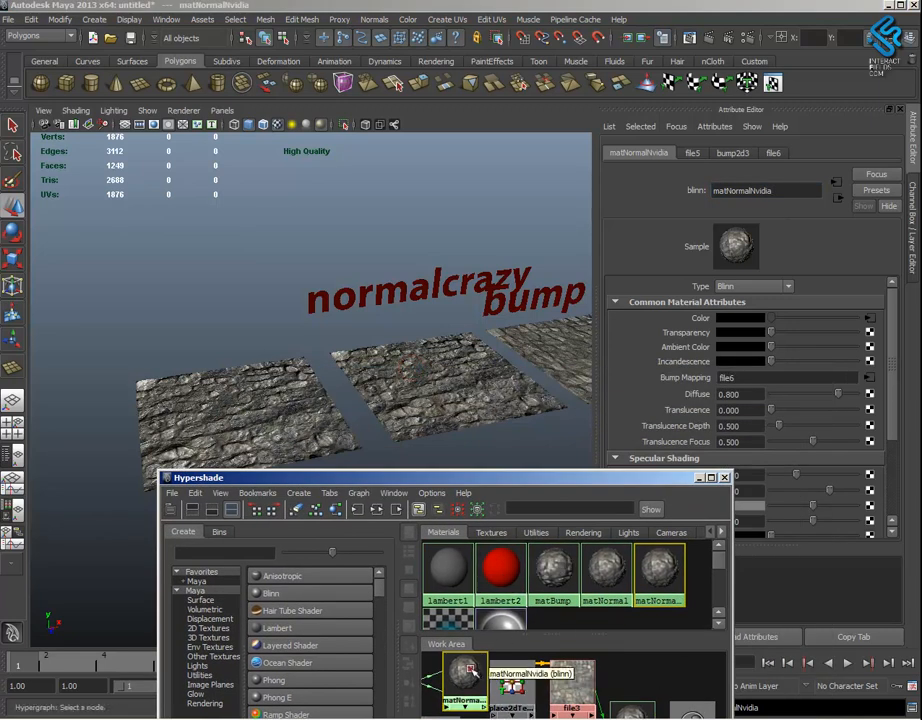
left_click(316, 432)
right_click_drag(461, 680, 470, 535)
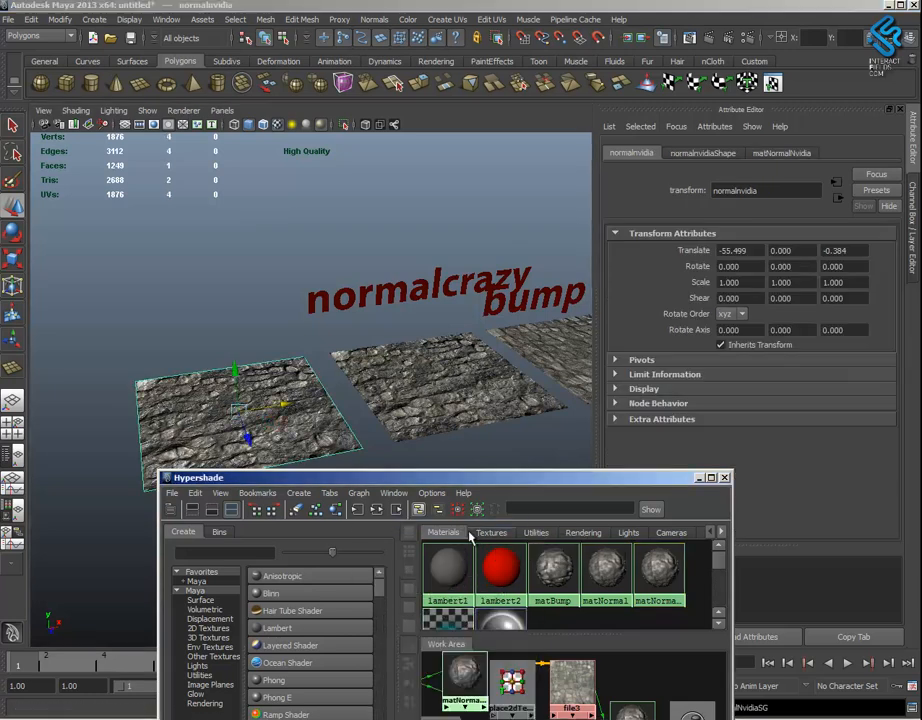
Graph the shading network of the normalnvidia plane's material in Hypershade and inspect the matNormalNvidia material
middle_click_drag(399, 467, 402, 385, "alt")
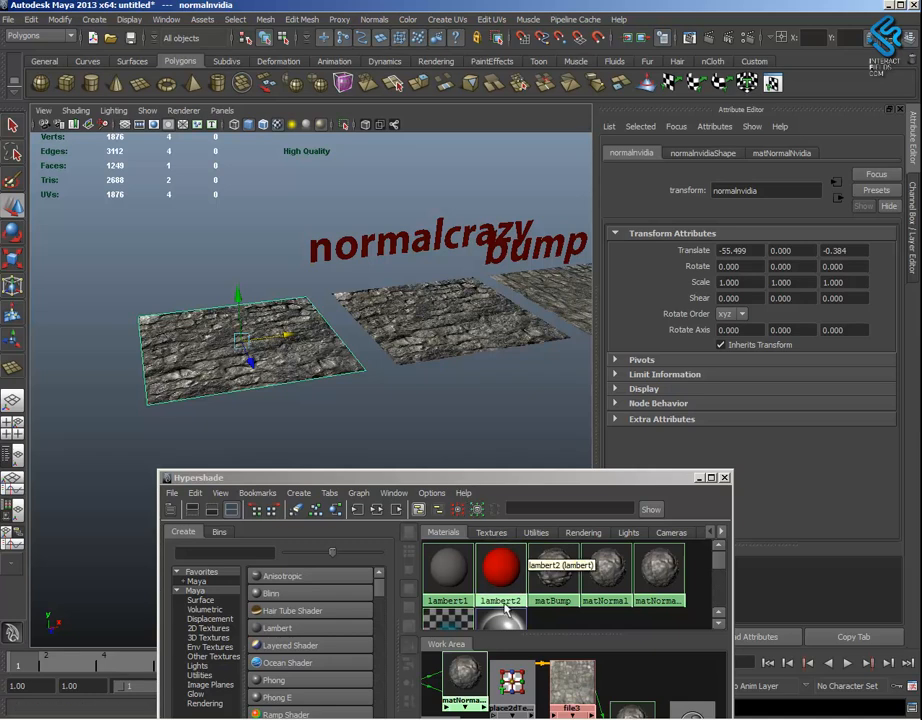
left_click(338, 513)
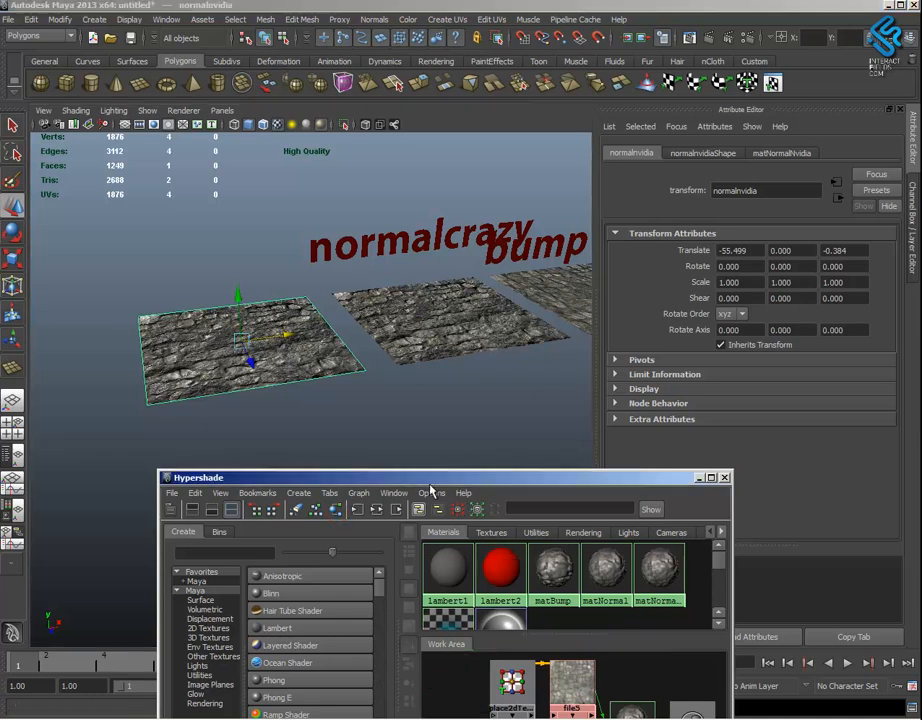
left_click_drag(430, 479, 424, 418)
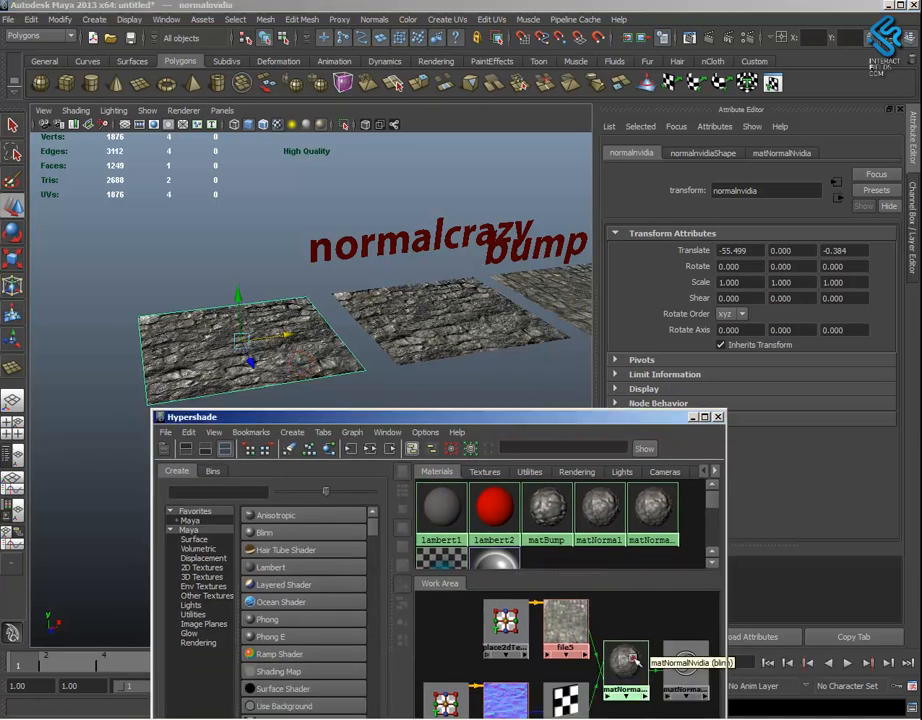
left_click(628, 659)
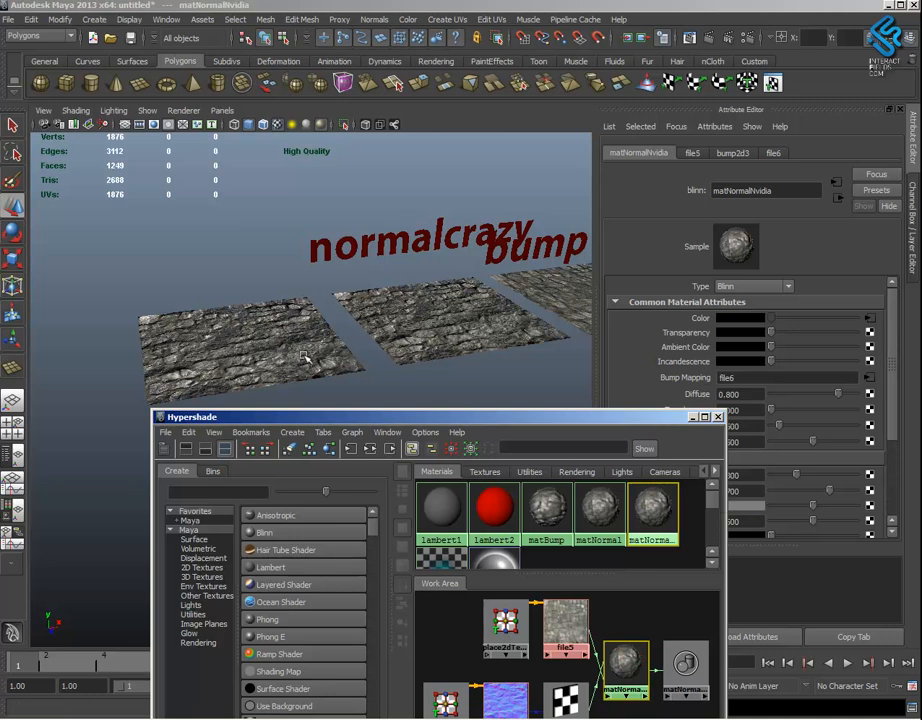
left_click(305, 357)
left_click_drag(305, 357, 423, 339, "alt")
middle_click_drag(431, 334, 411, 378, "alt")
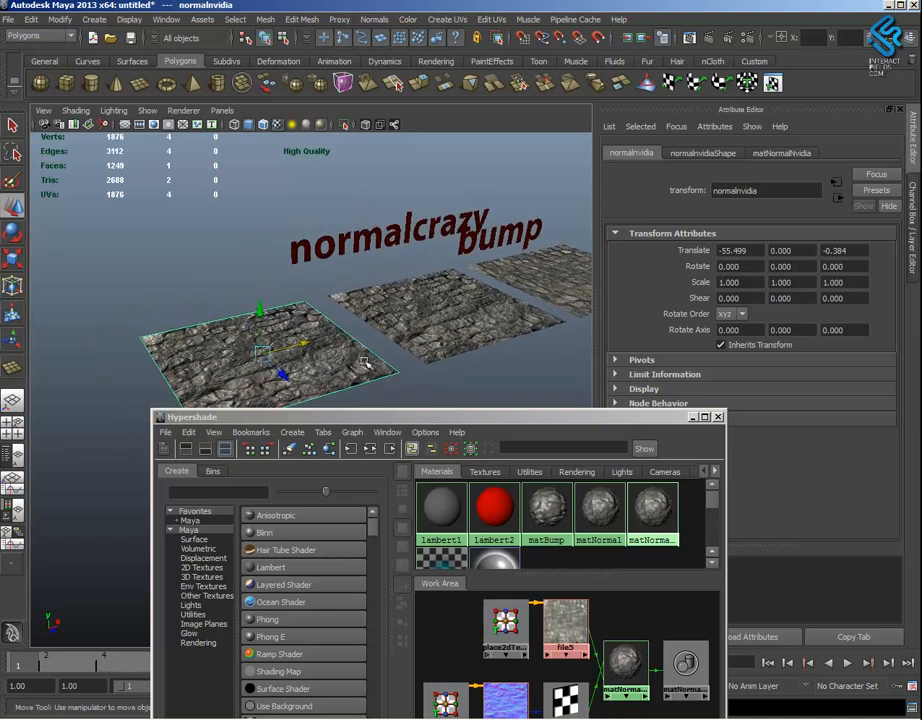
Create the polygon text nnvidia in the Myriad Pro font with quad tessellation and a count of 100
left_click(95, 20)
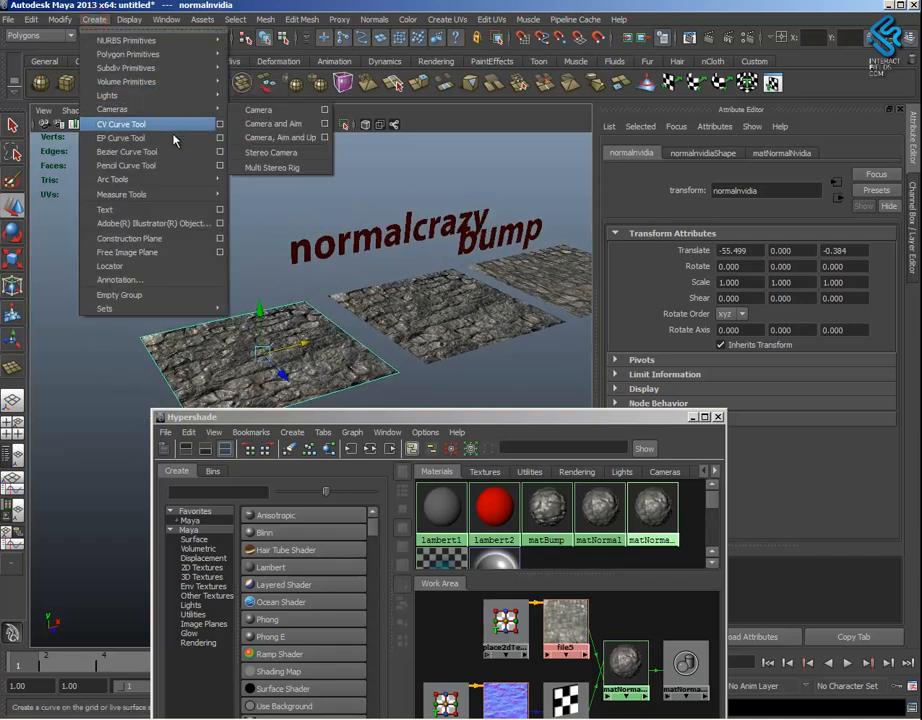
left_click(221, 210)
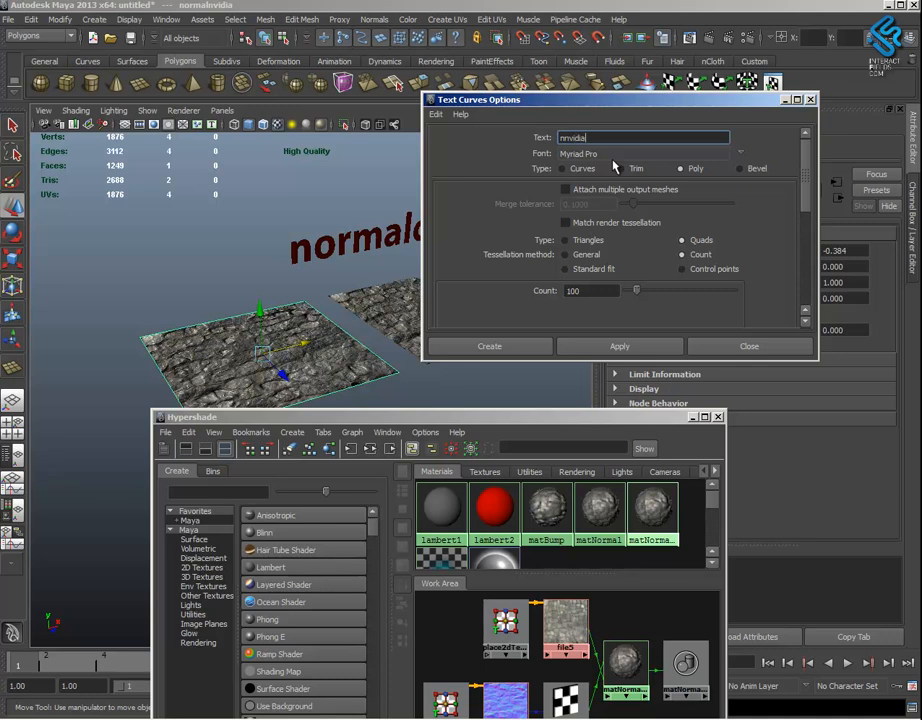
left_click(523, 345)
Move the nnvidia text behind the normalnvidia plane, to about -69.5 in X
middle_click_drag(580, 268, 498, 266, "alt")
left_click_drag(517, 260, 200, 345)
middle_click_drag(200, 345, 350, 322, "alt")
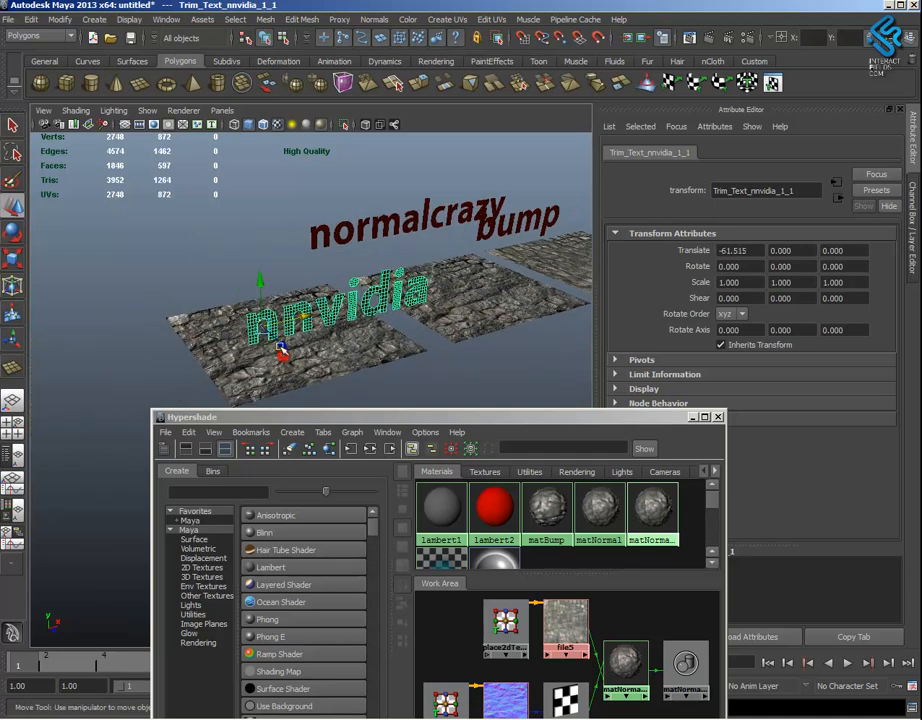
left_click(281, 348)
left_click_drag(286, 337, 256, 325, "alt")
left_click(473, 316)
left_click_drag(465, 346, 167, 294, "alt")
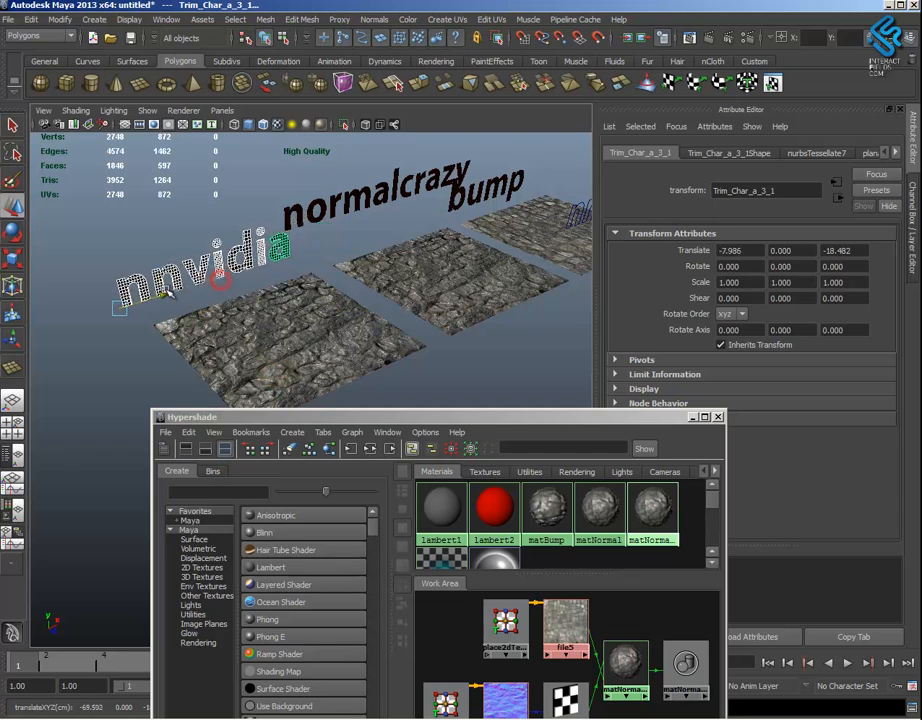
left_click_drag(460, 298, 390, 278, "alt")
middle_click_drag(390, 278, 325, 262, "alt")
middle_click_drag(460, 280, 347, 300, "alt")
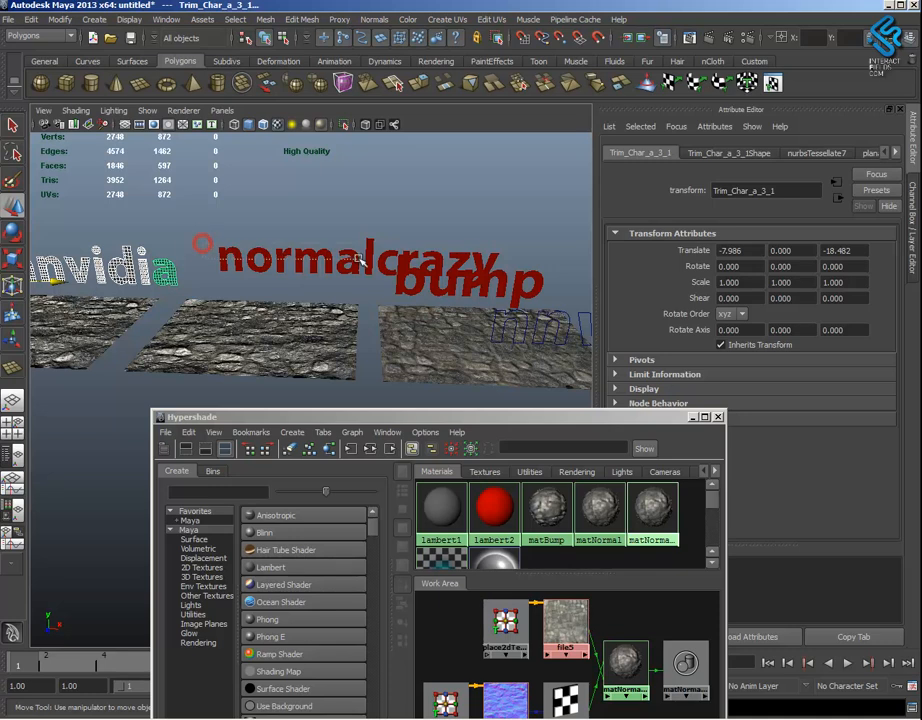
Raise the "normal" text about 7.5 units and move the "crazy" text directly beneath it, above the middle plane
left_click(369, 264)
left_click_drag(214, 222, 222, 177)
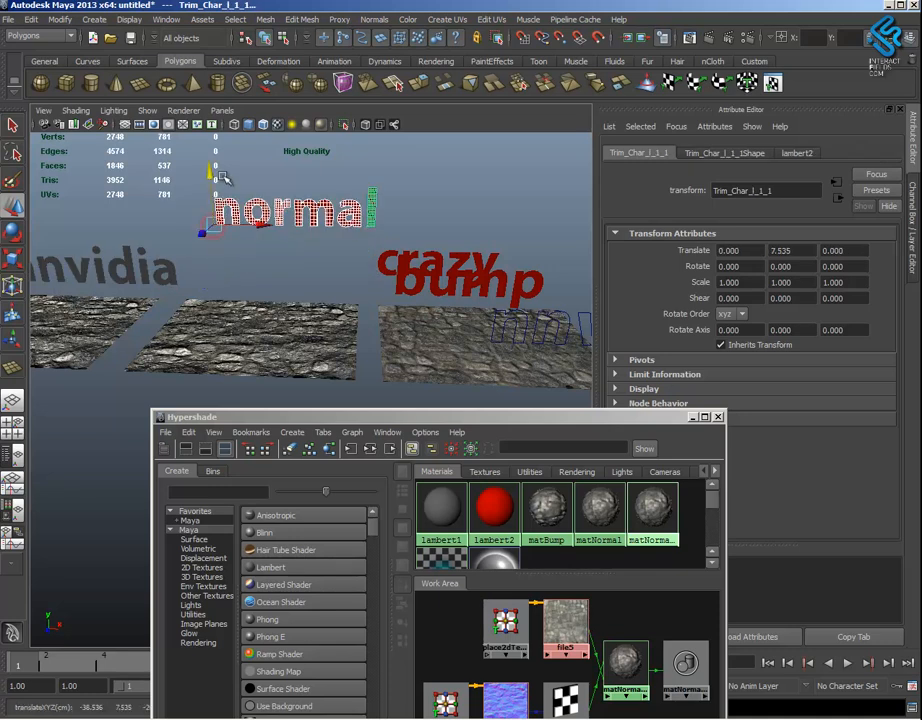
left_click(511, 254)
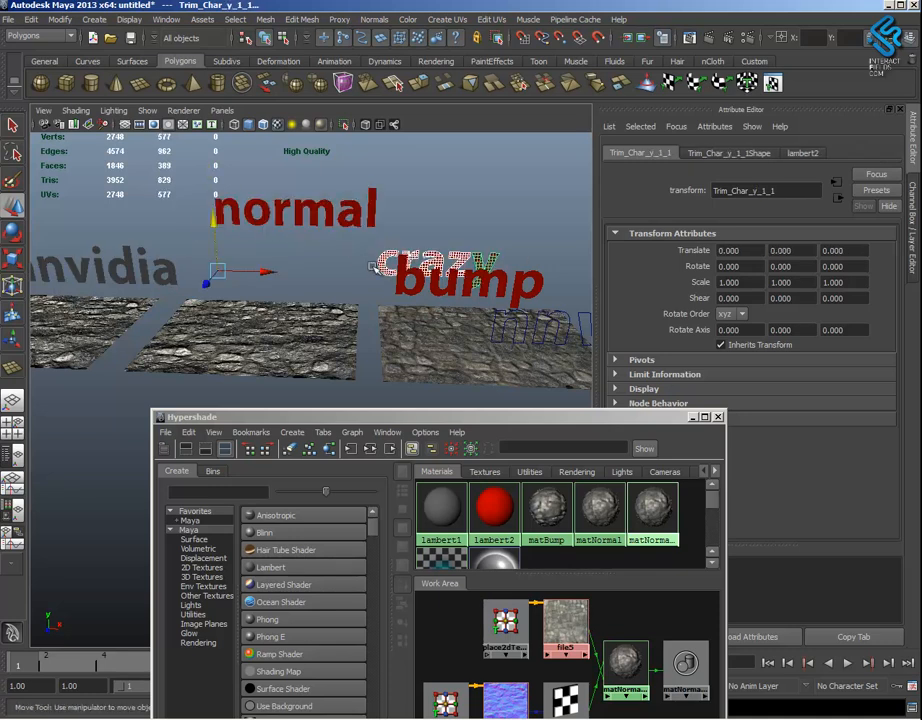
mouse_move(372, 266)
middle_mouse_down()
mouse_move(275, 272)
mouse_move(381, 266)
middle_mouse_up()
left_click_drag(381, 321, 447, 345, "alt")
left_click(471, 366)
Assign the red lambert2 material to the "nnvidia" text
middle_click_drag(482, 333, 541, 308, "alt")
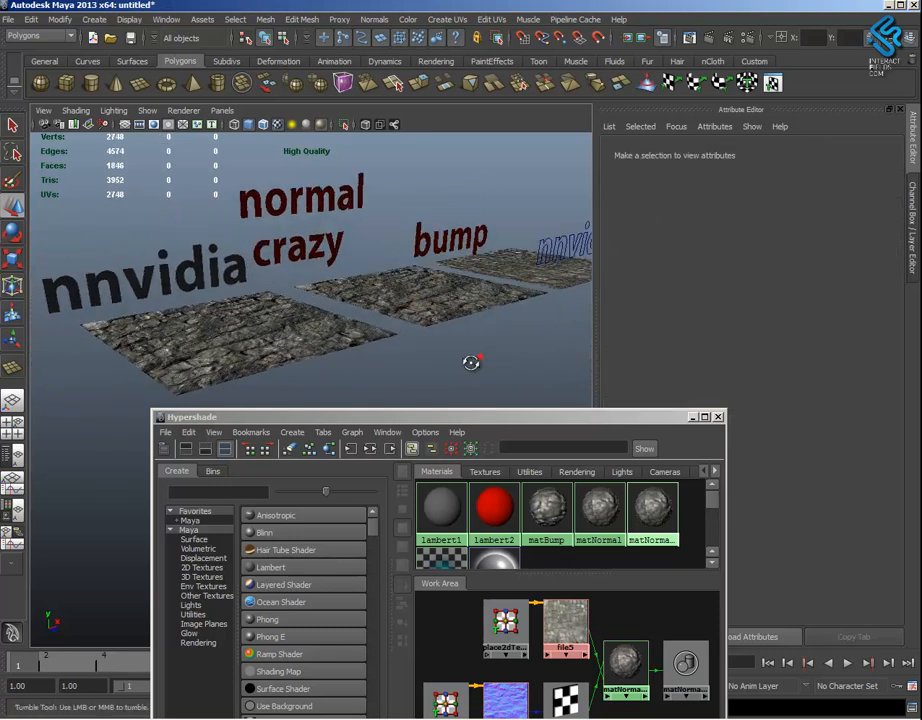
left_click_drag(471, 363, 430, 358, "alt")
right_click_drag(480, 377, 401, 344, "alt")
middle_click_drag(287, 327, 242, 332, "alt")
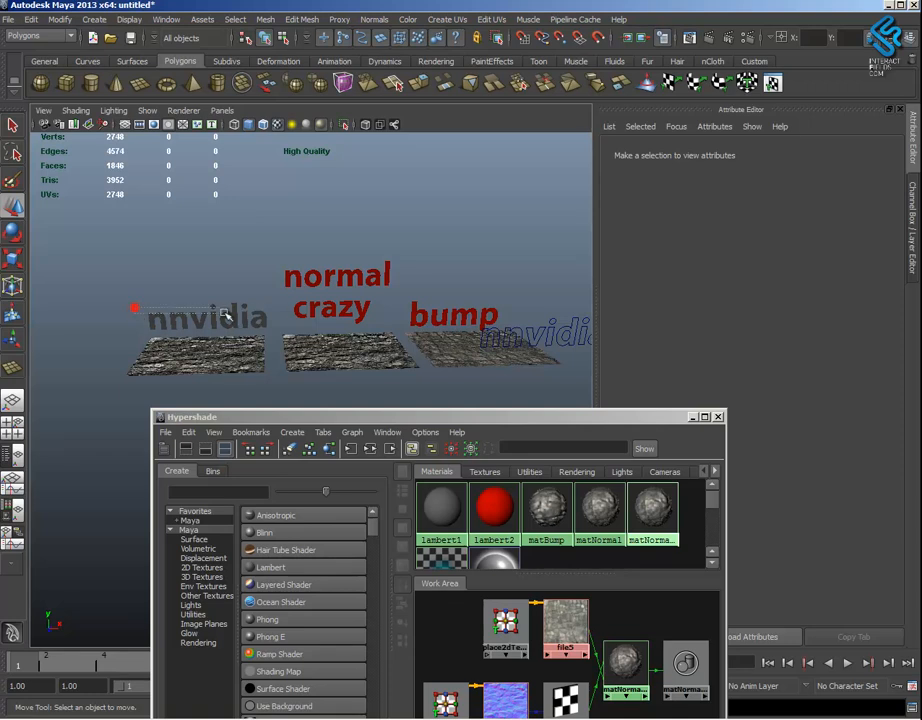
left_click(266, 320)
right_click_drag(497, 504, 508, 470)
Delete the leftover blue text outline curves behind the "bump" plane
left_click_drag(437, 347, 365, 313, "alt")
left_click_drag(419, 329, 300, 370)
key("Delete")
Replace the normal map image in the file6 texture node with BrickRound0004_L_NM_Nvidia.png from D:\Texturas
scroll(299, 292, "up", 5)
middle_click_drag(230, 330, 336, 300, "alt")
left_click_drag(336, 300, 490, 363, "alt")
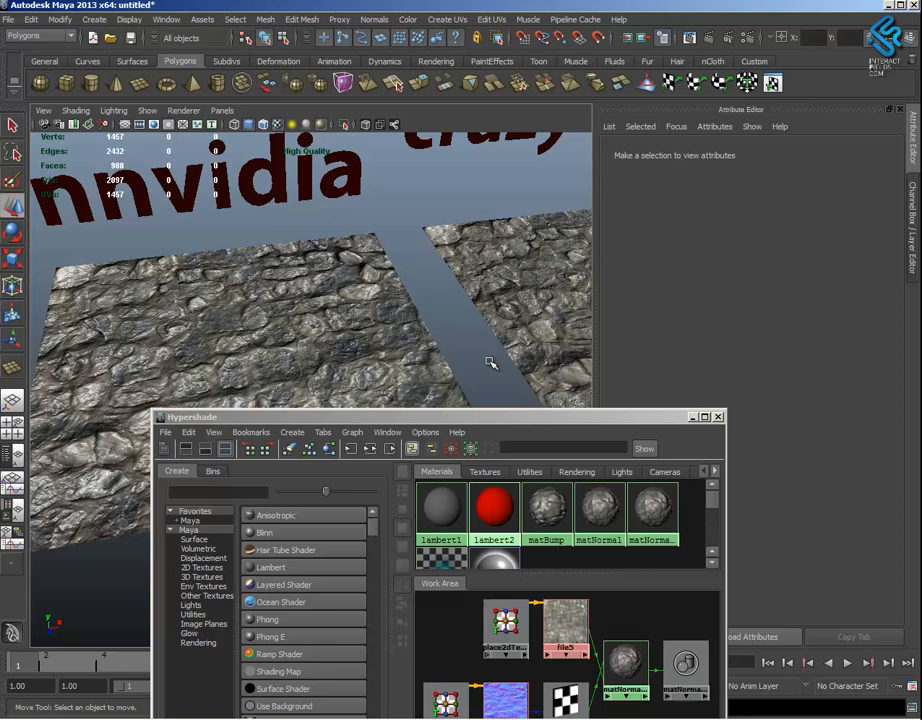
left_click(324, 358)
scroll(350, 253, "down", 5)
left_click_drag(529, 416, 513, 294)
left_click(489, 585)
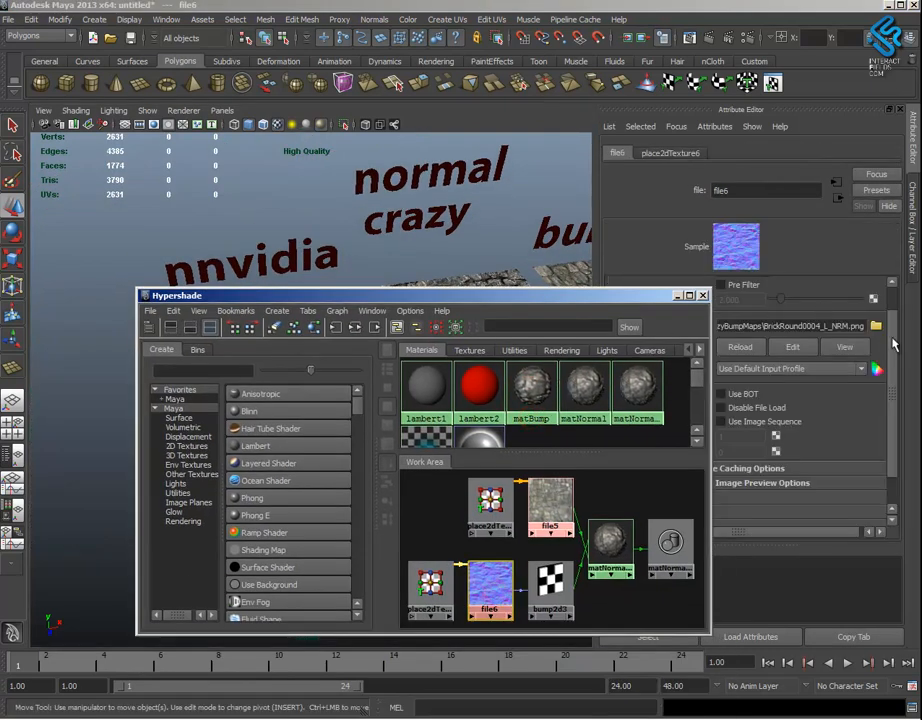
left_click(876, 327)
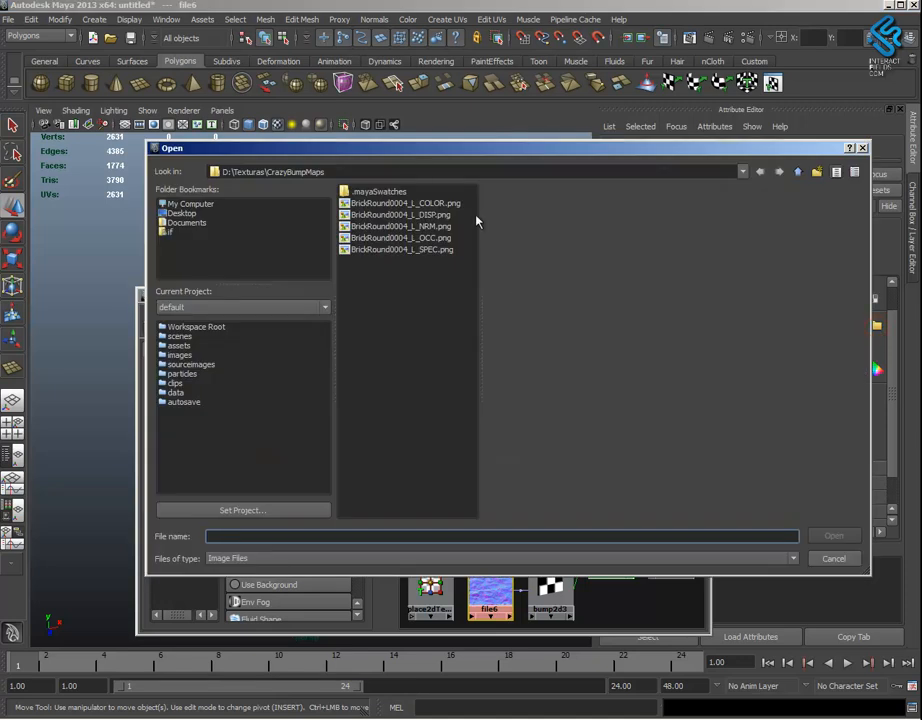
left_click(798, 172)
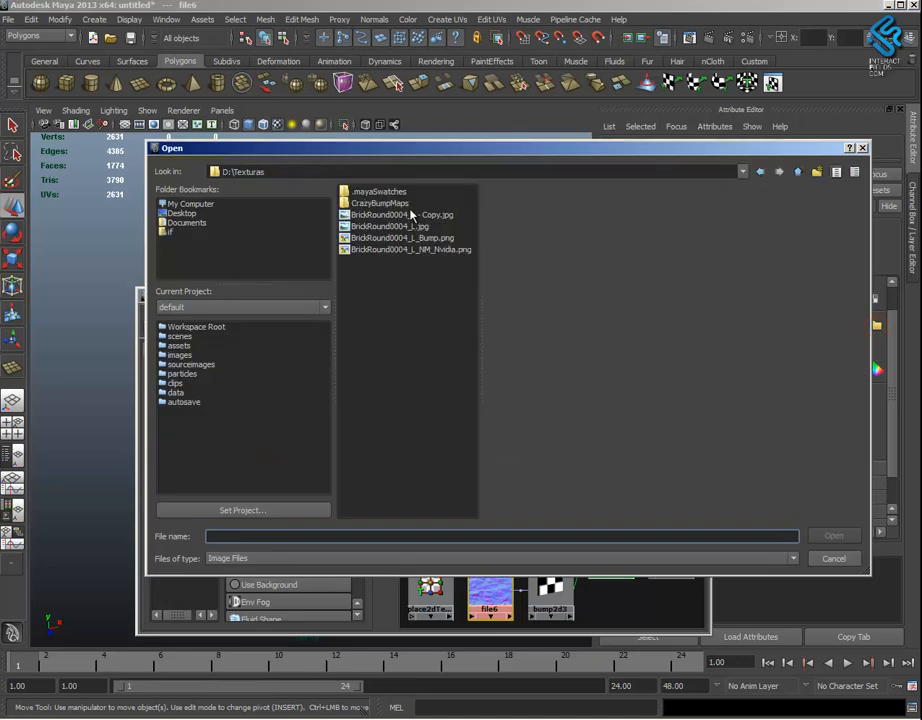
double_click(421, 249)
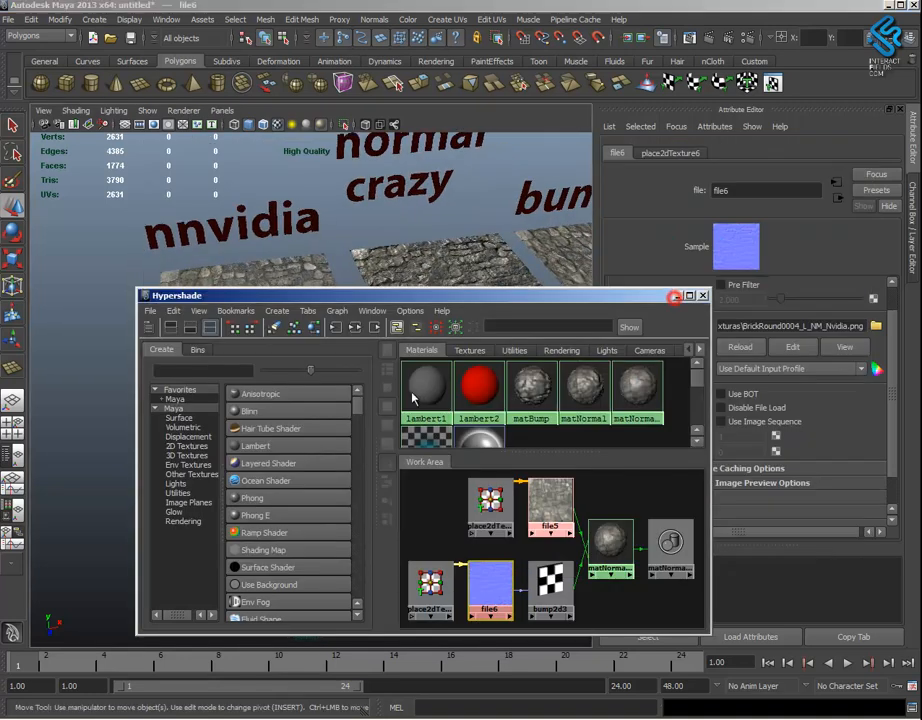
Examine the surface relief of the Nvidia, CrazyBump and bump stone planes from several angles and distances
left_click(678, 297)
right_click_drag(360, 405, 390, 388, "alt")
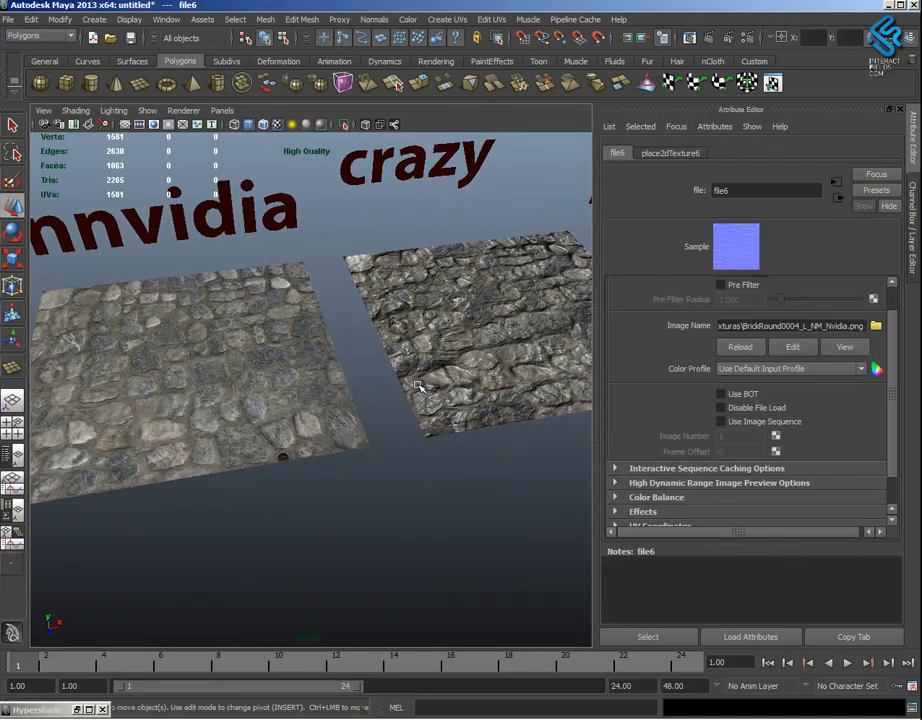
middle_click_drag(420, 387, 555, 450, "alt")
left_click_drag(412, 453, 378, 452, "alt")
middle_click_drag(455, 446, 240, 430, "alt")
mouse_move(377, 440)
right_mouse_down("alt")
mouse_move(407, 496)
mouse_move(368, 432)
right_mouse_up("alt")
left_click_drag(307, 462, 307, 501, "alt")
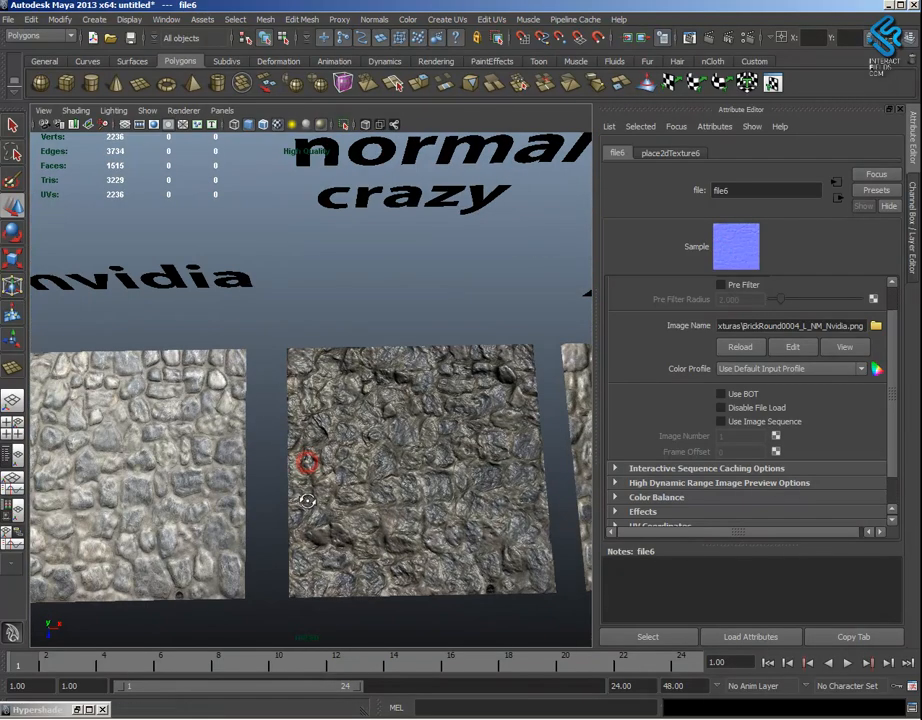
middle_click_drag(451, 464, 312, 392, "alt")
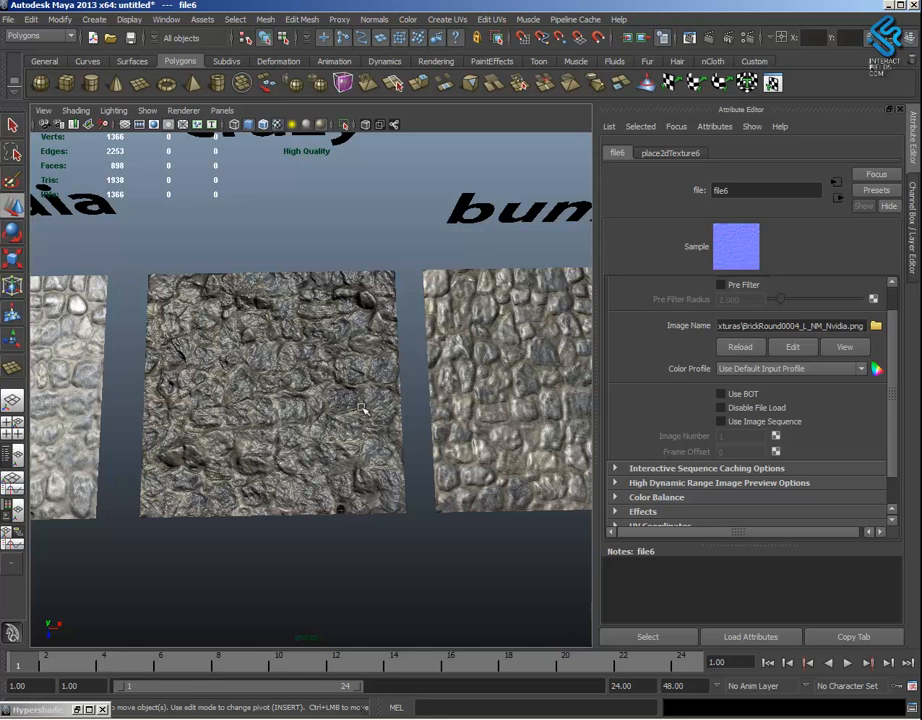
left_click_drag(346, 406, 359, 403, "alt")
middle_click_drag(362, 403, 442, 397, "alt")
mouse_move(560, 402)
middle_mouse_down("alt")
mouse_move(346, 393)
mouse_move(535, 418)
middle_mouse_up("alt")
middle_click_drag(168, 460, 385, 446, "alt")
left_click_drag(385, 446, 350, 417, "alt")
right_click_drag(337, 408, 449, 442, "alt")
left_click_drag(385, 506, 443, 503, "alt")
middle_click_drag(443, 503, 170, 452, "alt")
middle_click_drag(450, 421, 356, 428, "alt")
right_click_drag(356, 428, 371, 442, "alt")
left_click_drag(371, 442, 374, 408, "alt")
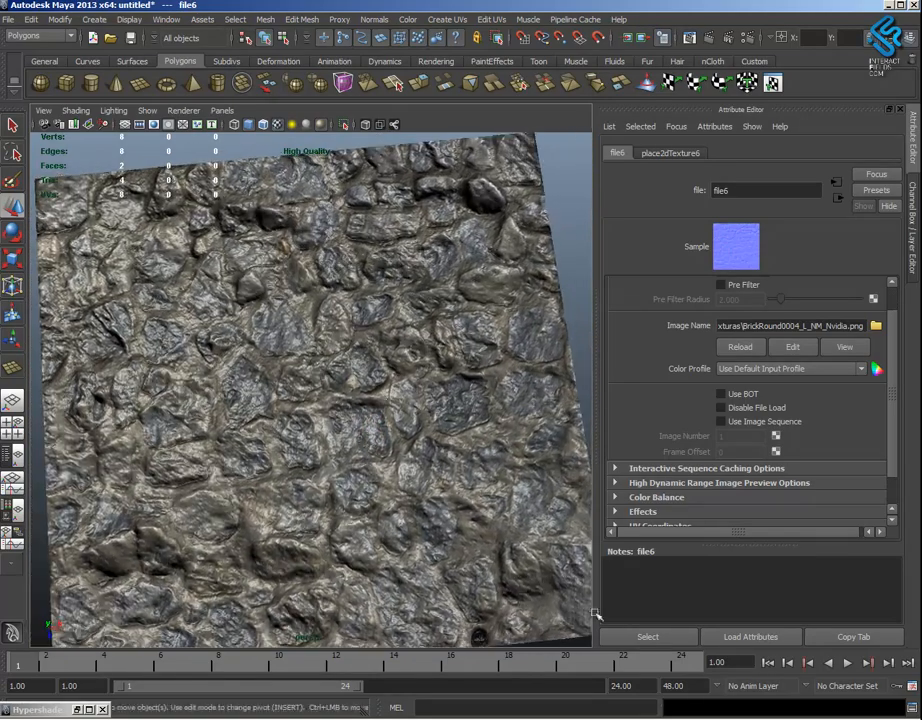
Switch to CrazyBump to review the normal map settings of BrickRound0004_L, and return to the Maya scene
key("alt+Tab")
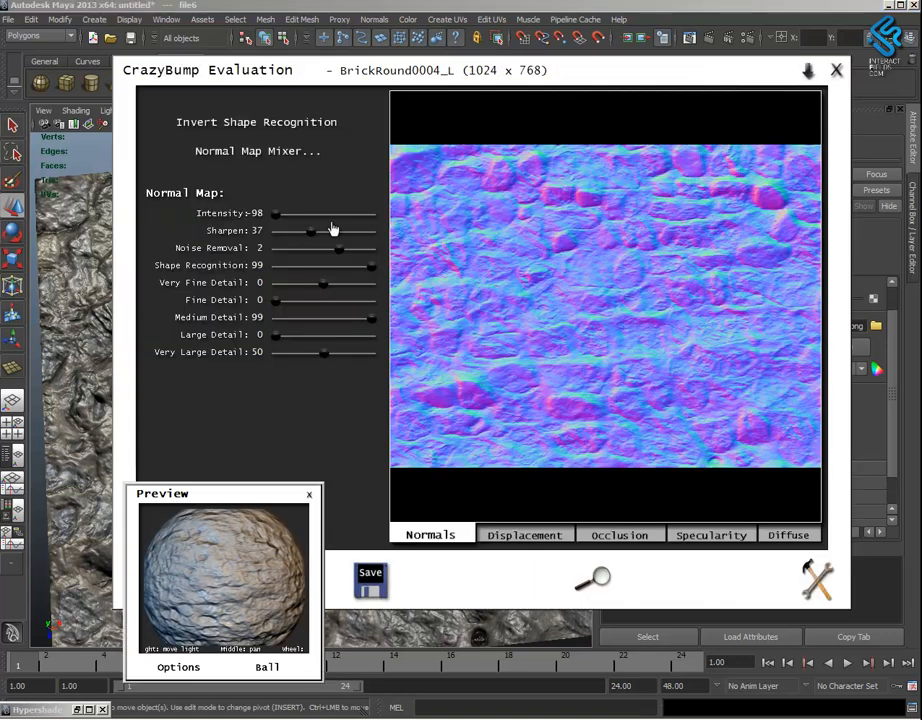
left_click(88, 158)
scroll(412, 471, "down", 6)
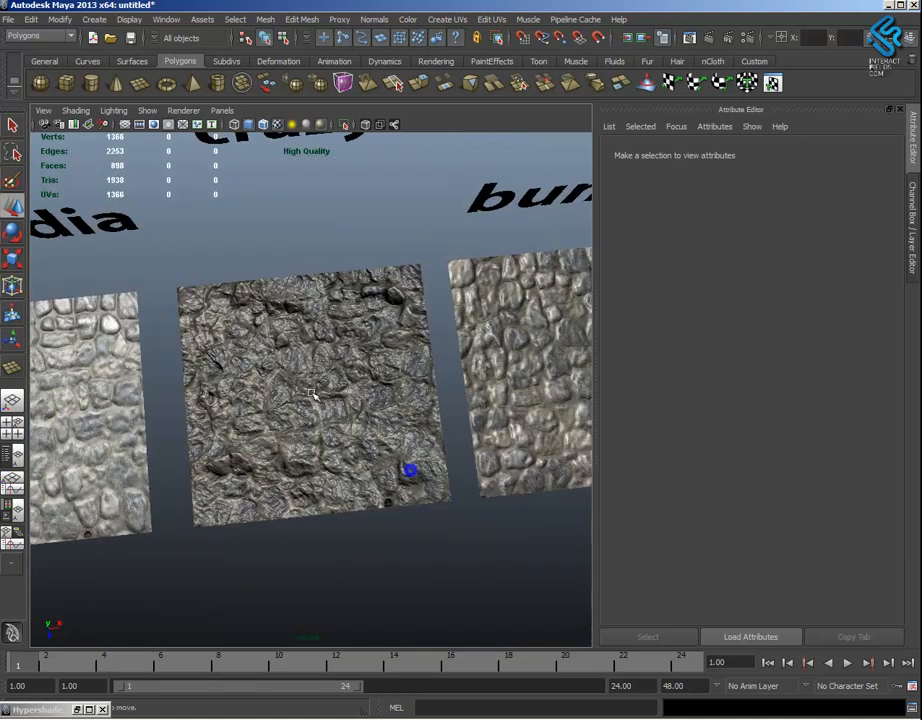
Duplicate the stone plane under the "nnvidia" text and place the copy beside it, on the side away from the "crazy" plane
middle_click_drag(435, 443, 437, 445, "alt")
middle_click_drag(317, 444, 367, 451, "alt")
left_click_drag(431, 516, 449, 538, "alt")
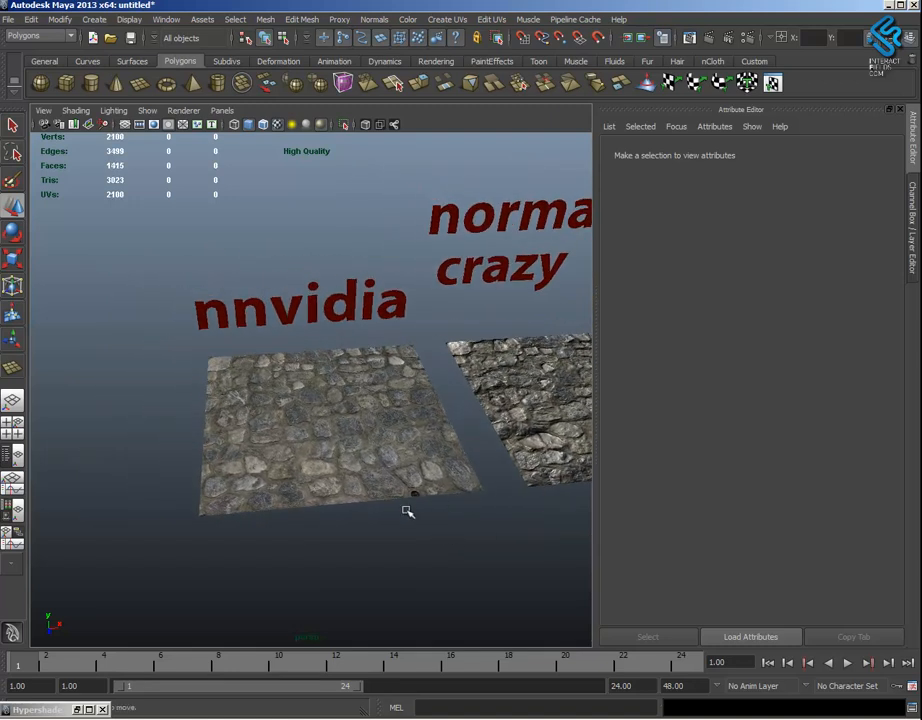
middle_click_drag(352, 431, 449, 473, "alt")
middle_click_drag(443, 421, 388, 393, "alt")
left_click_drag(410, 498, 411, 497, "alt")
left_click(456, 407)
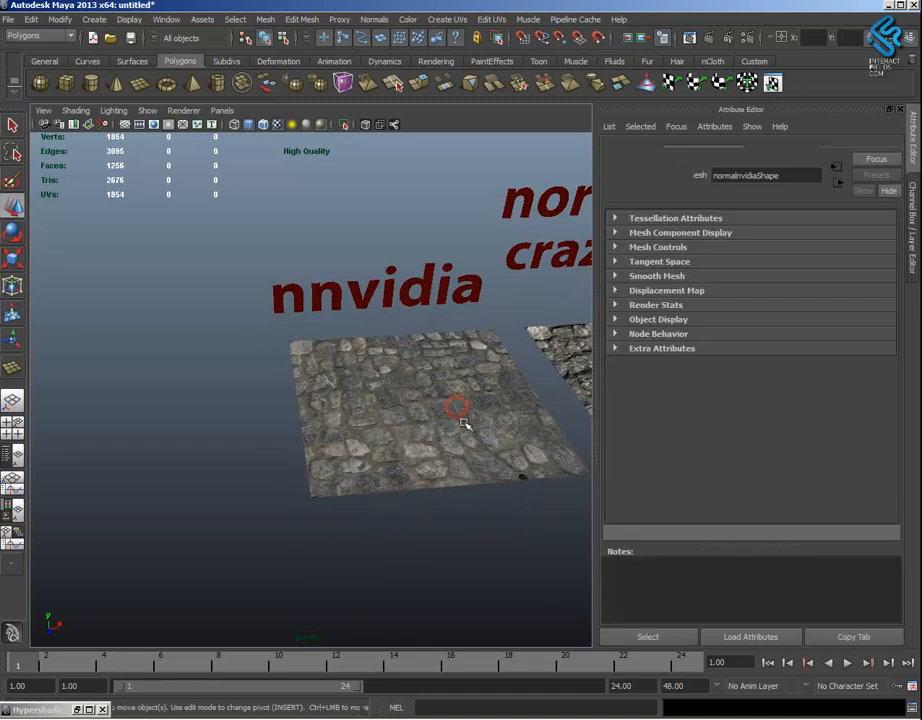
key("ctrl+d")
left_click_drag(463, 399, 169, 401)
middle_click_drag(177, 398, 418, 406, "alt")
mouse_move(355, 458)
left_mouse_down("alt")
mouse_move(362, 510)
mouse_move(416, 412)
mouse_move(401, 468)
mouse_move(427, 470)
left_mouse_up("alt")
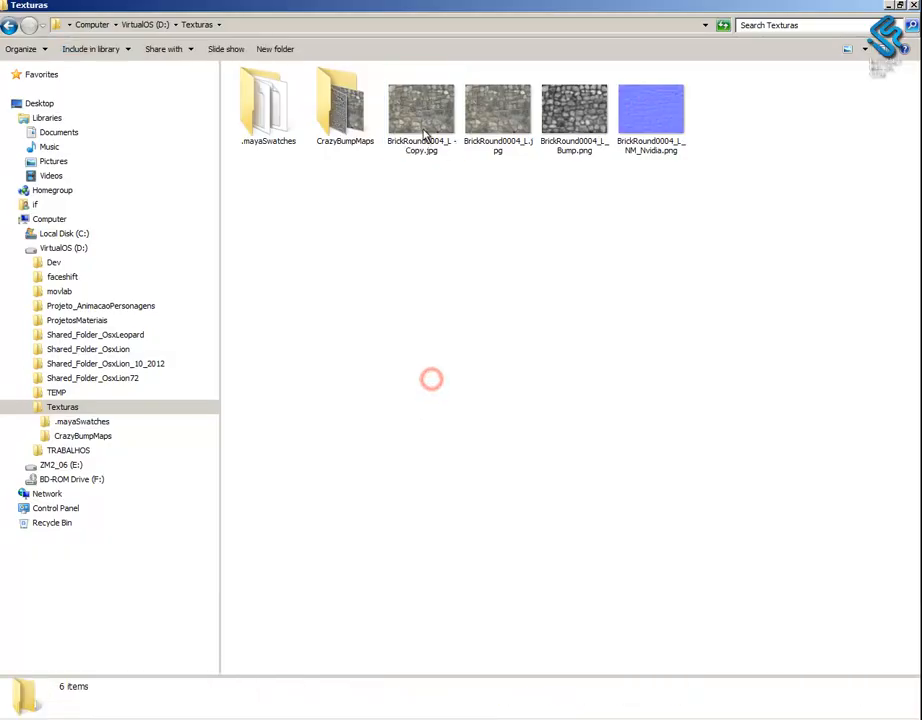
Open BrickRound0004_L - Copy.jpg from the Texturas folder in Adobe Photoshop CS6
right_click(421, 125)
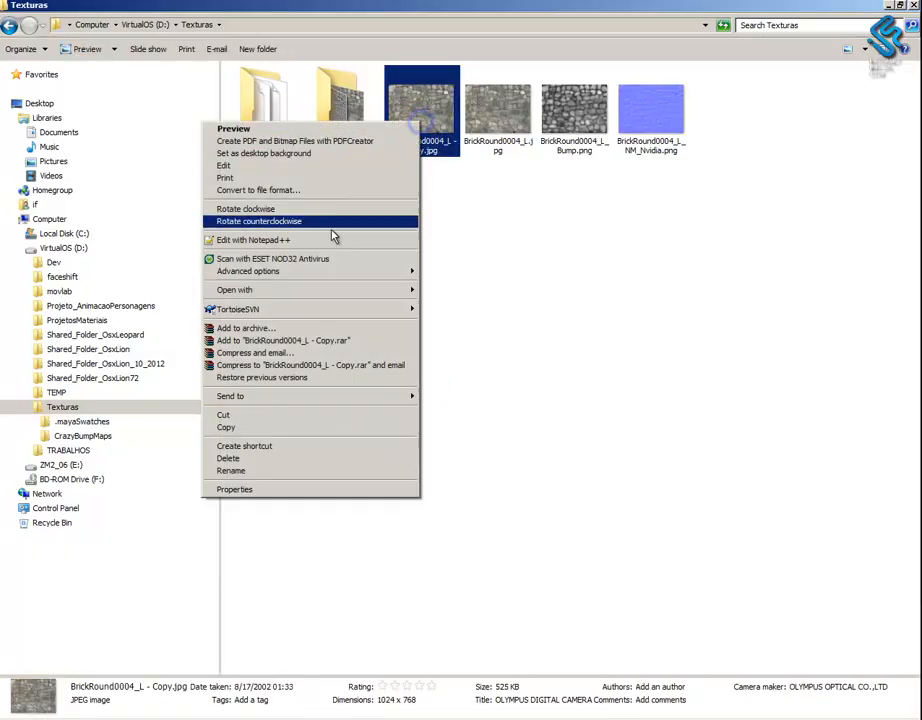
mouse_move(306, 291)
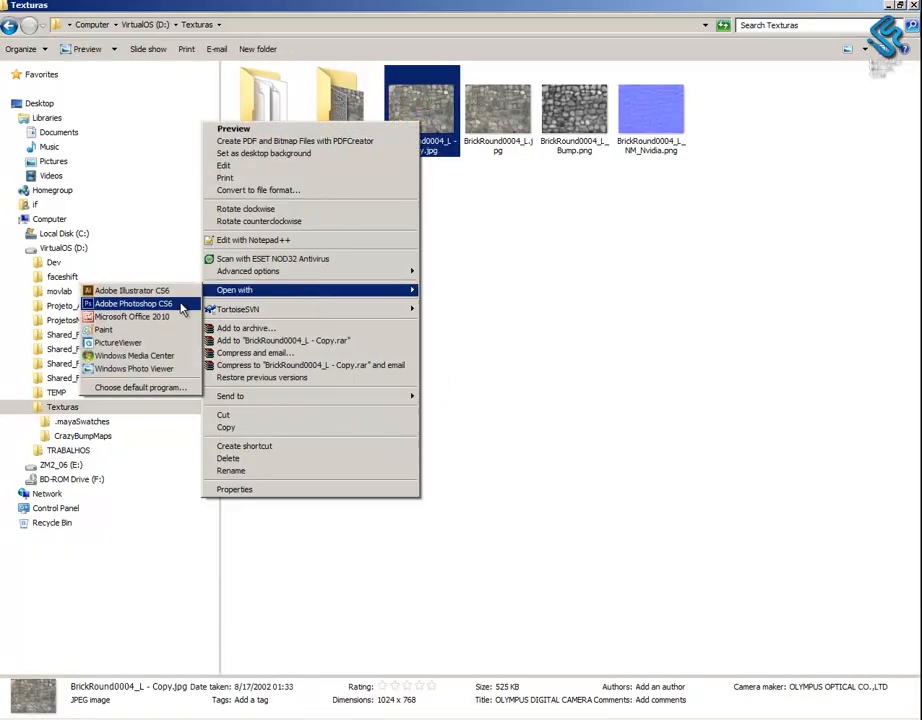
left_click(181, 304)
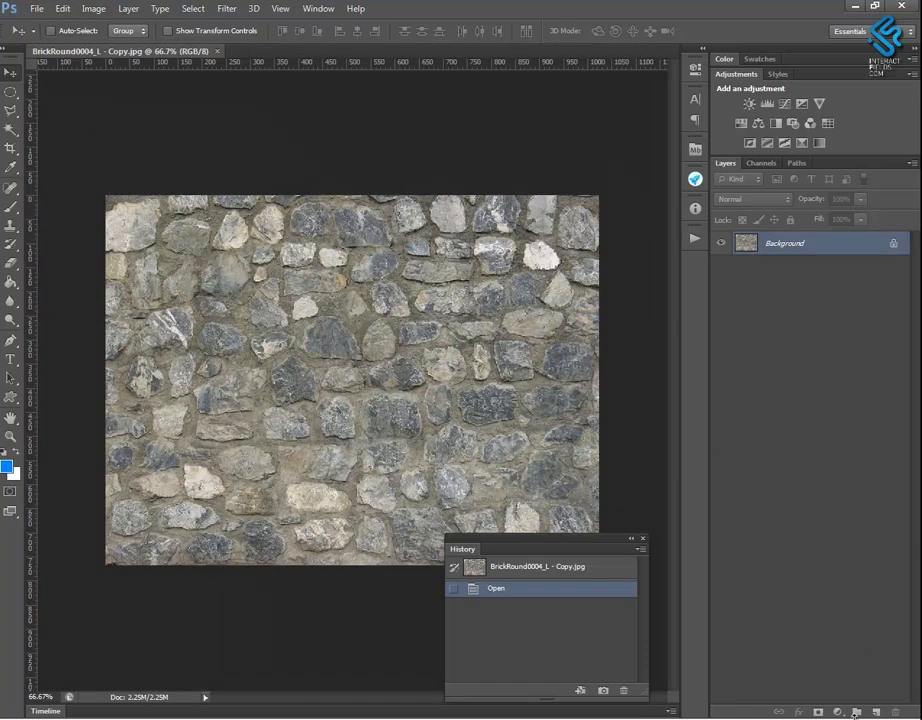
Convert the background into the editable Layer 0 and add an empty layer beneath it
double_click(762, 243)
left_click(608, 325)
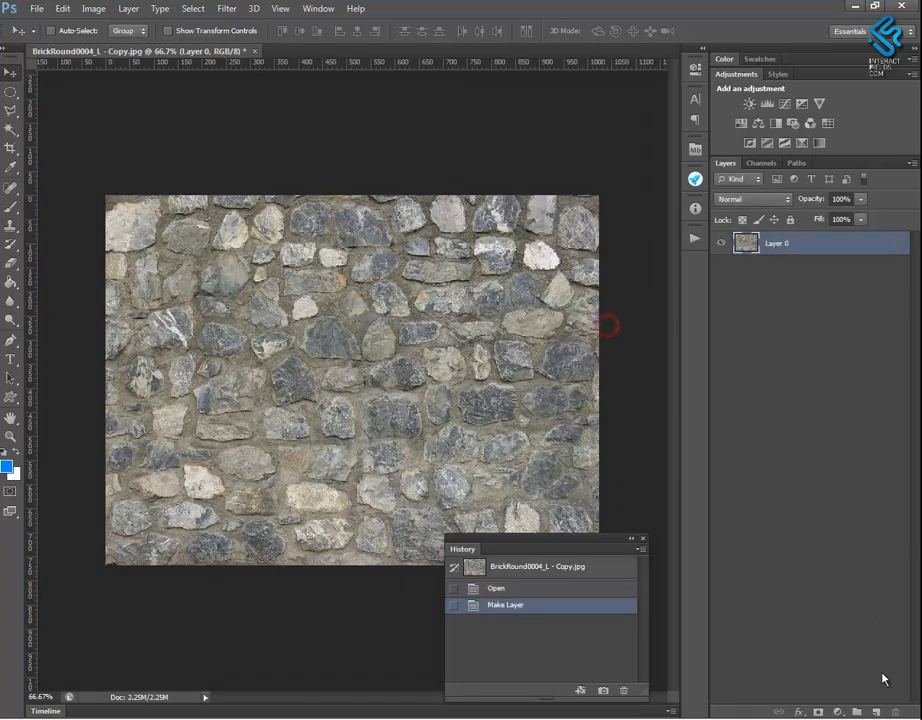
left_click(875, 712)
left_click_drag(800, 243, 806, 280)
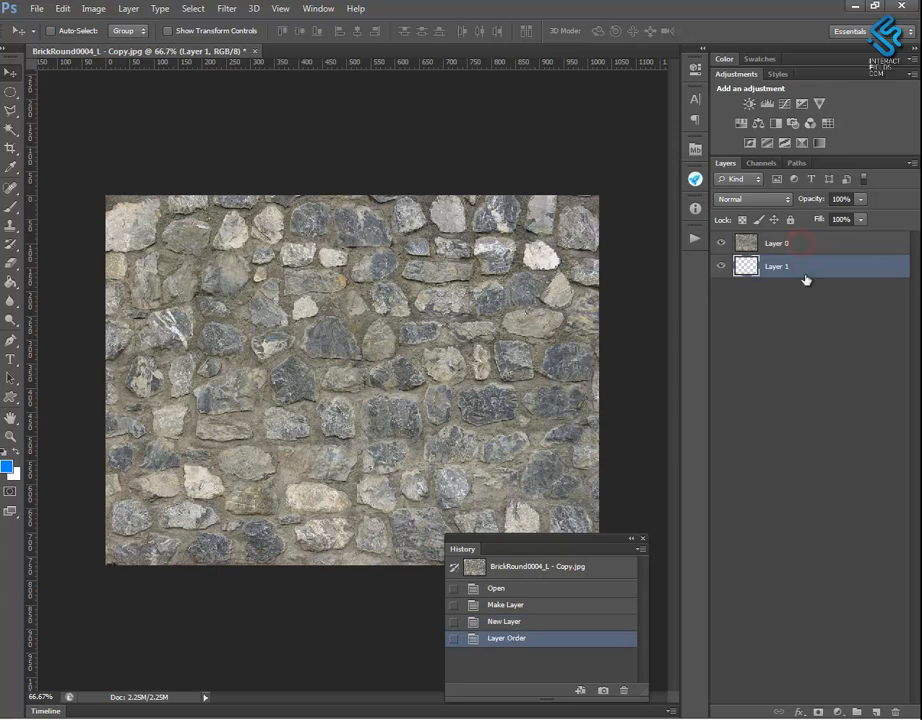
Cut an elliptical hole about 330 by 310 pixels near the center of Layer 0, and clear the selection
left_click(778, 243)
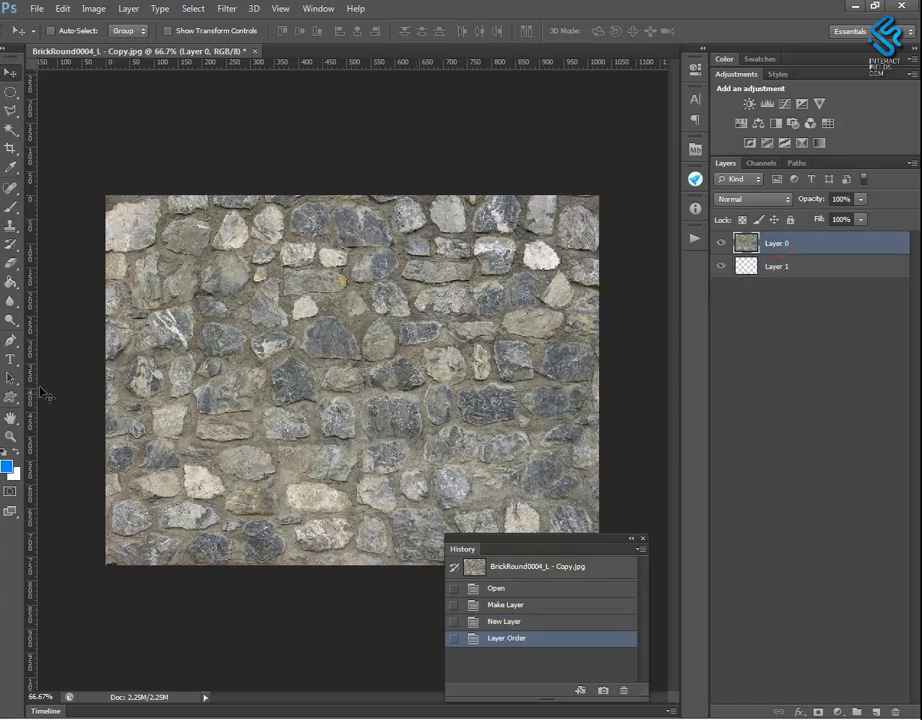
left_click(10, 91)
left_click_drag(288, 320, 456, 469)
key("Delete")
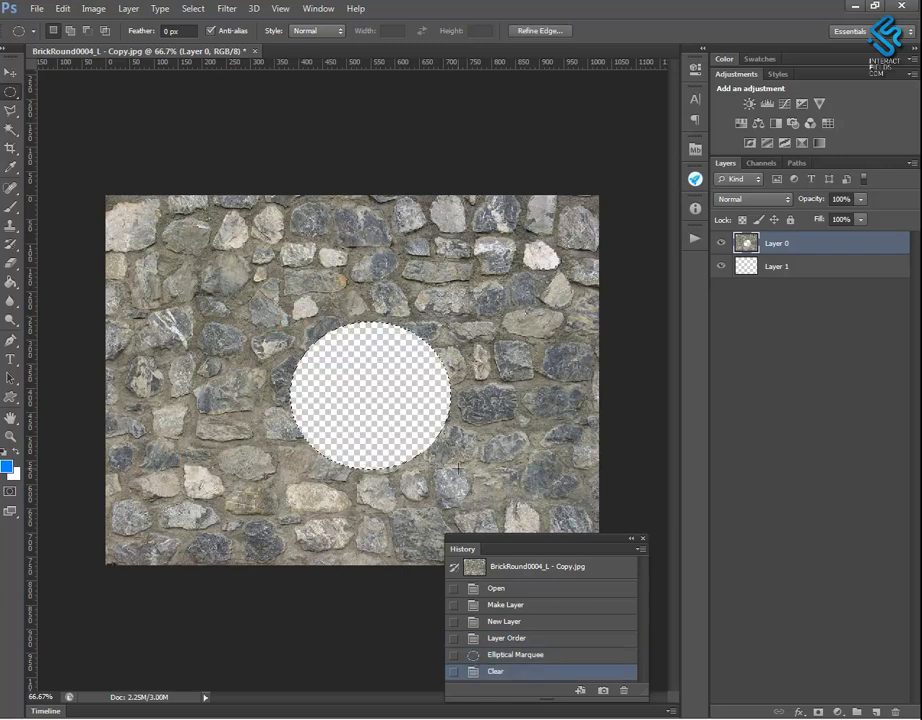
key("ctrl+d")
Save the image in PNG format as "BrickRound0004_L -Transp.png" in Texturas, and close the original document without saving changes
left_click(38, 9)
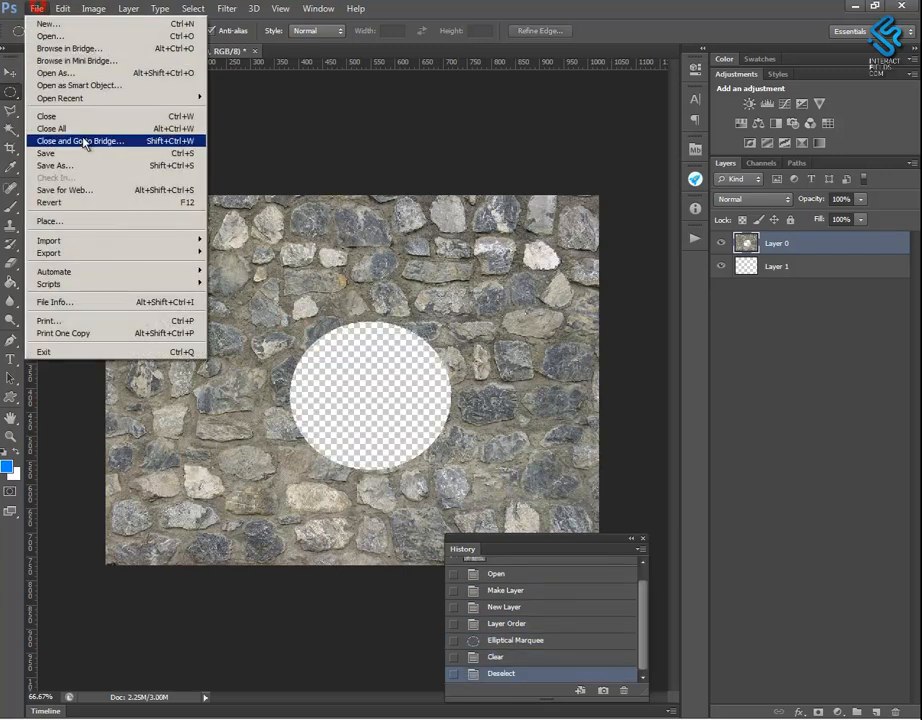
left_click(62, 113)
left_click(508, 519)
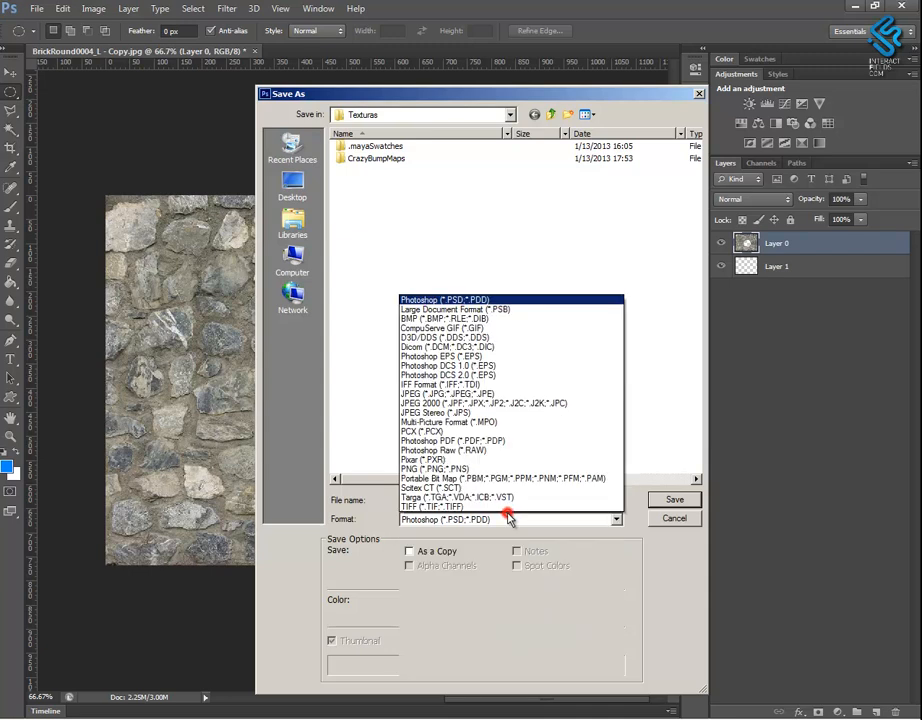
left_click(470, 468)
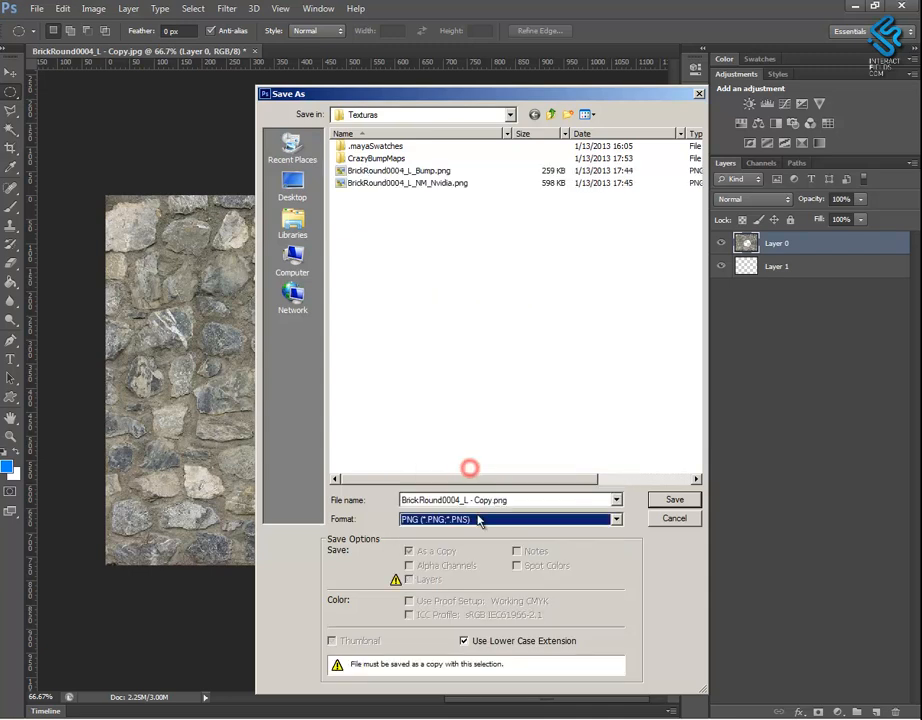
left_click(494, 500)
left_click(485, 500)
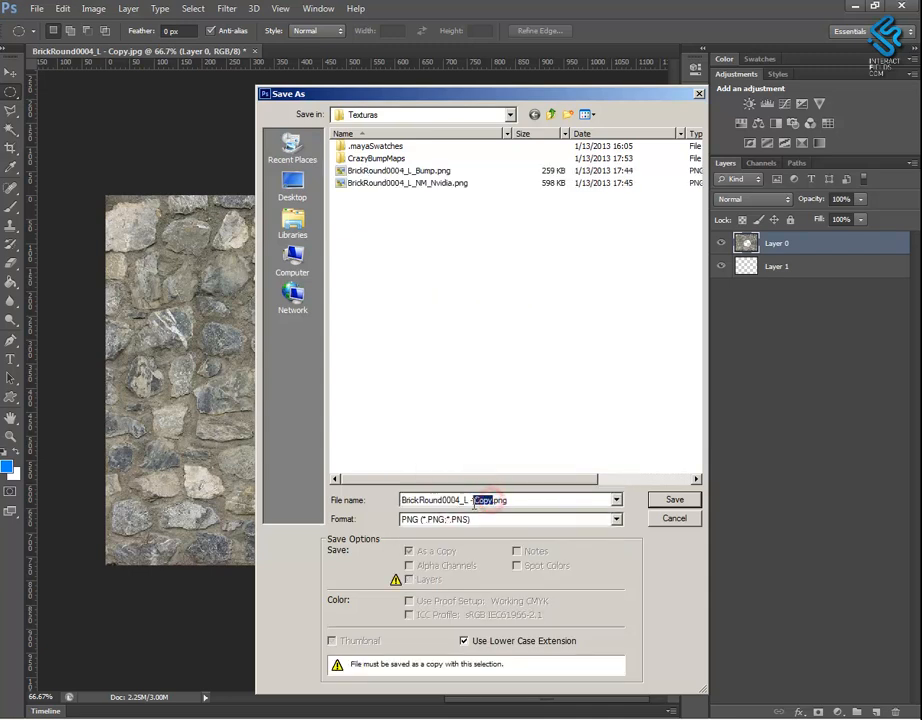
type("T")
key("Caps_Lock")
type("ransp")
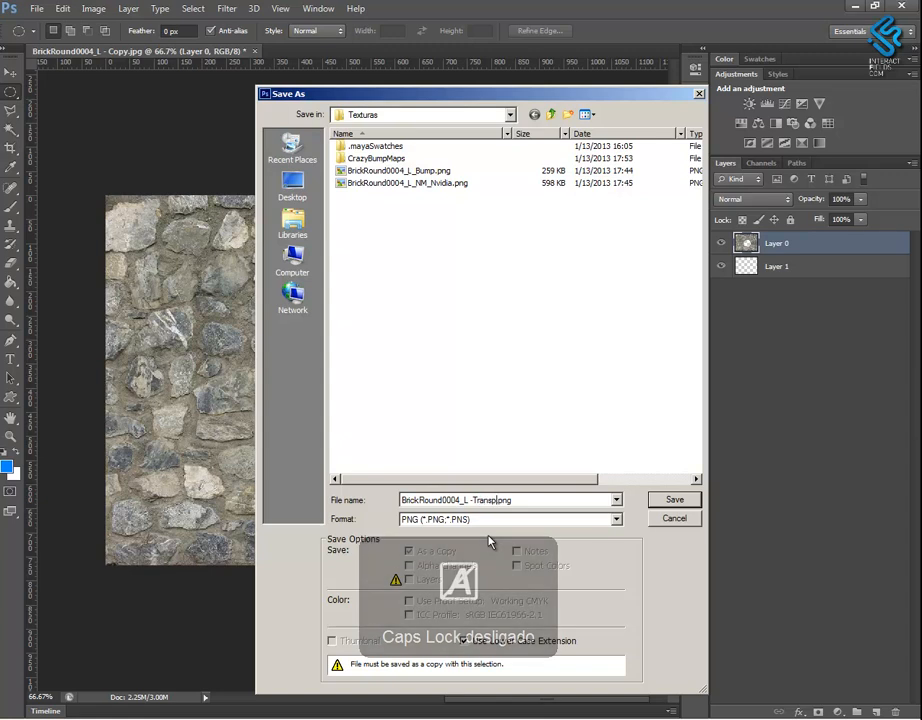
key("Return")
key("Return")
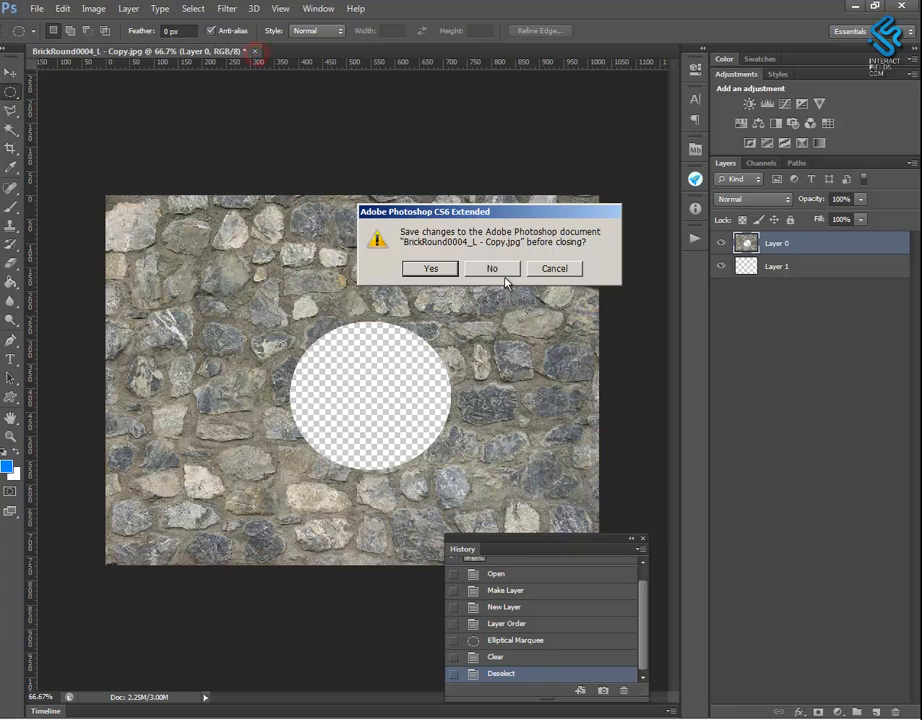
left_click(492, 269)
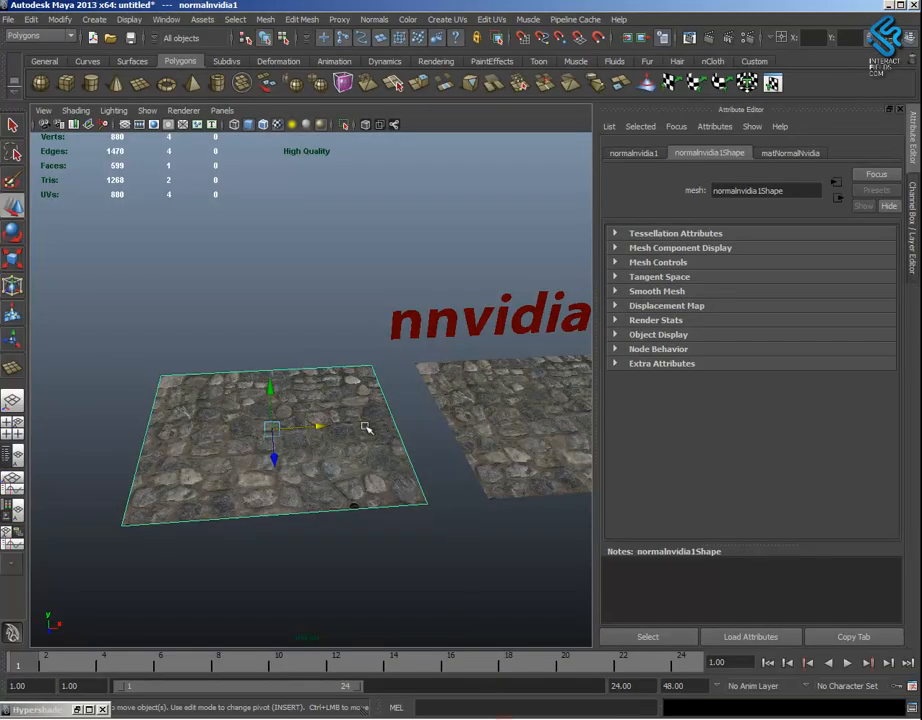
Duplicate the shading network of the matNormalNvidia material in the Hypershade
left_click_drag(393, 399, 352, 467, "alt")
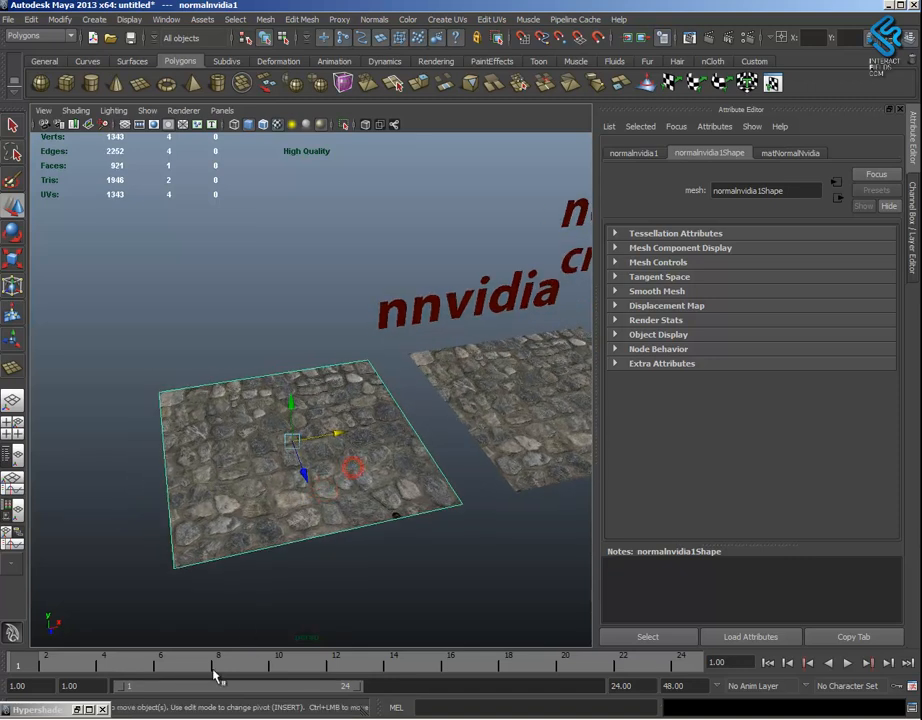
left_click(77, 709)
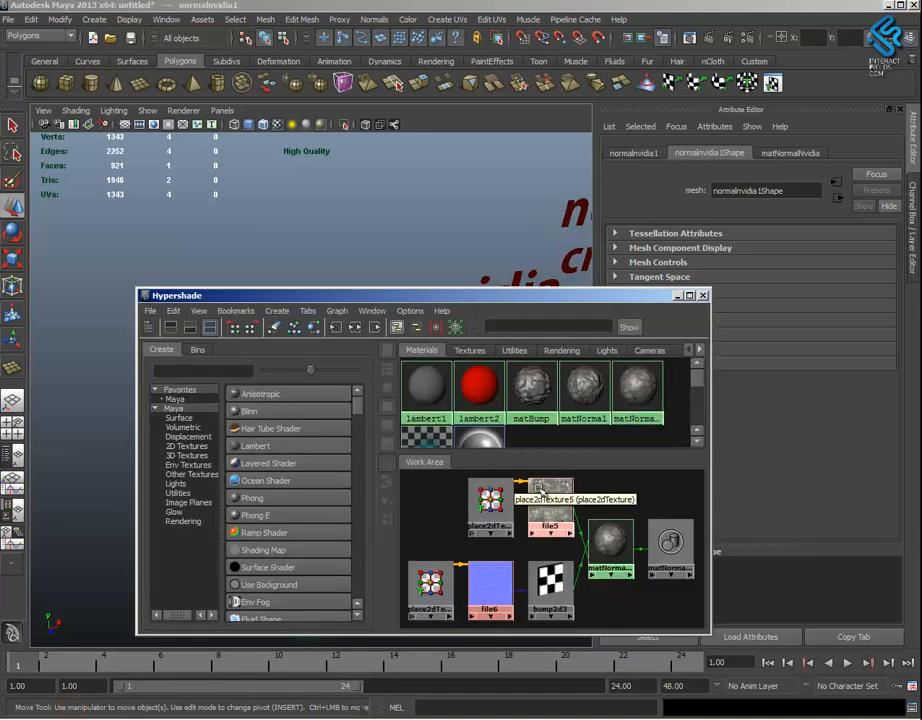
left_click(612, 543)
left_click(173, 311)
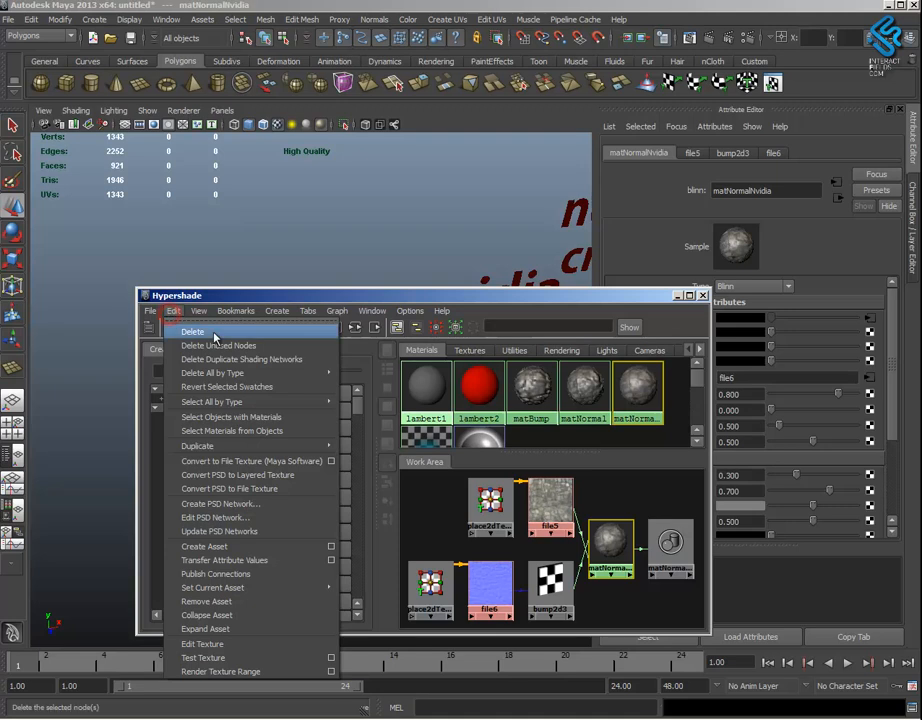
mouse_move(247, 450)
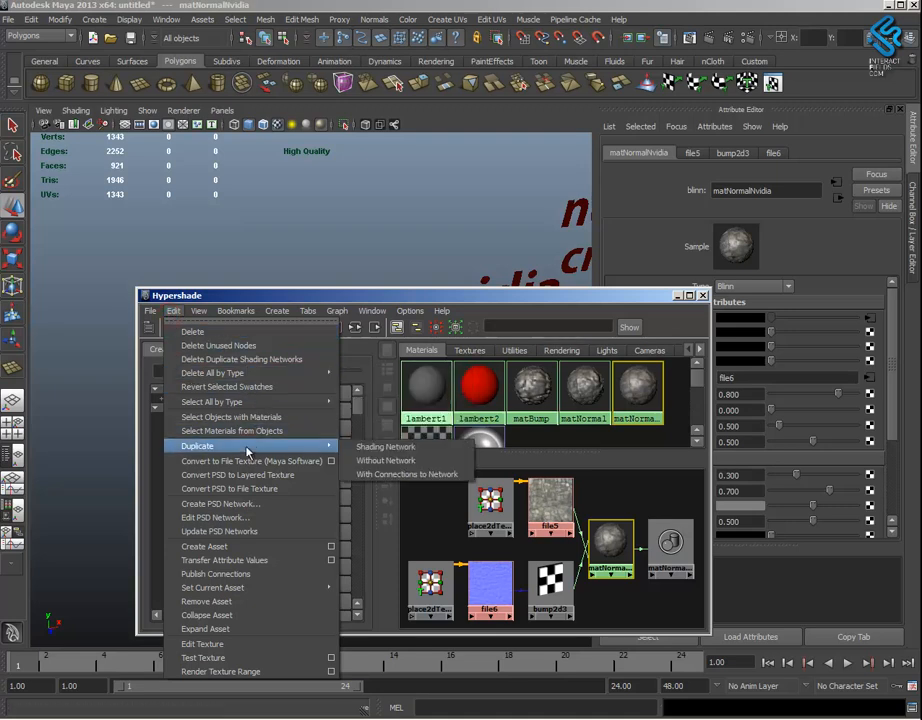
left_click(386, 446)
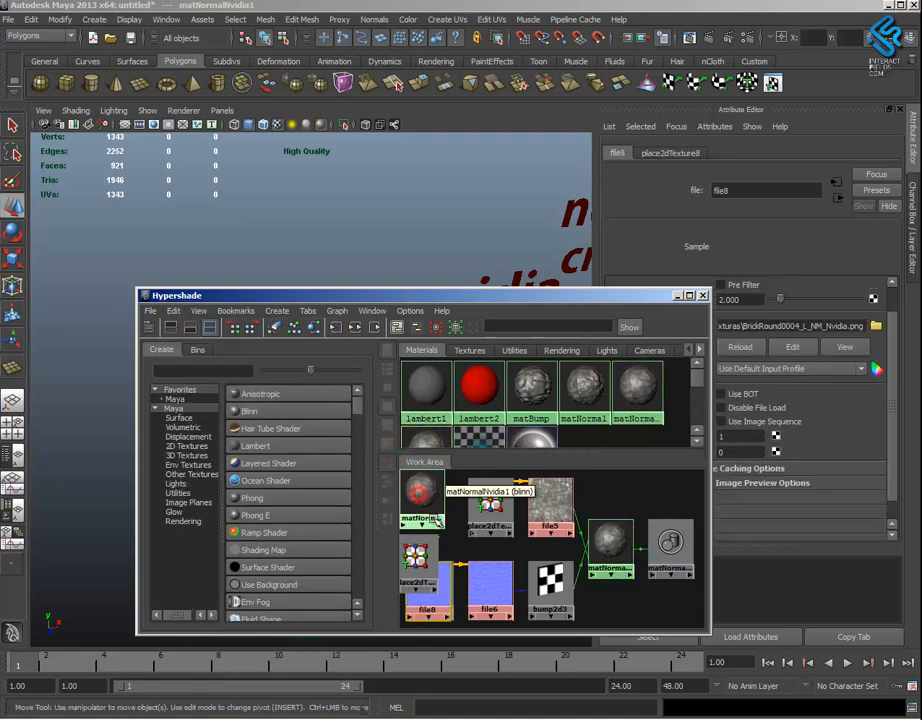
Assign the duplicated matNormalNvidia1 material to the unlabelled stone plane beside the nnvidia plane
left_click_drag(457, 302, 390, 492)
left_click(331, 396)
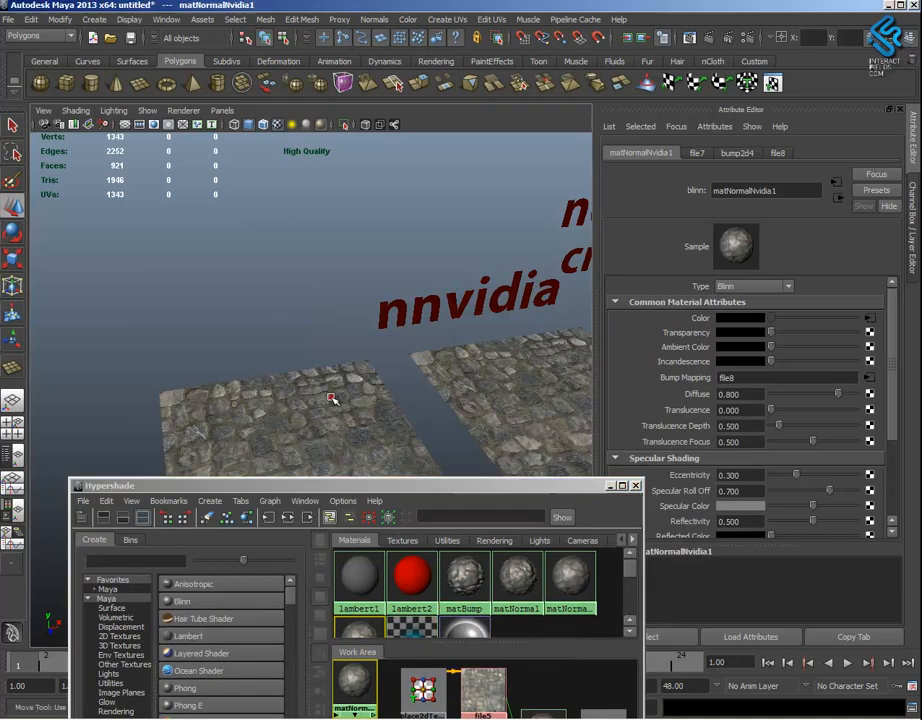
right_click_drag(355, 677, 357, 524)
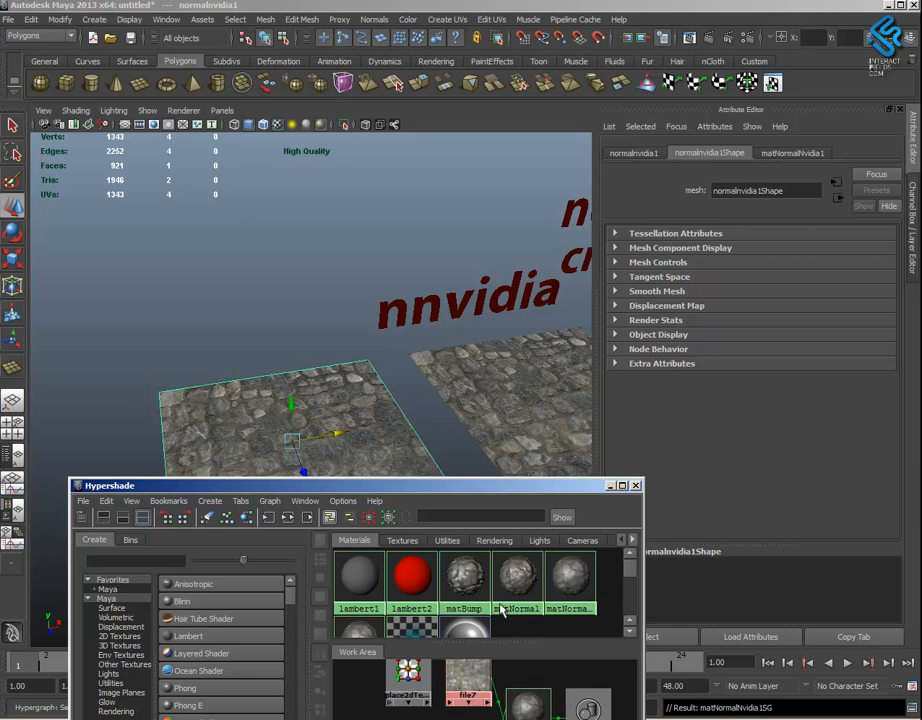
left_click_drag(486, 487, 648, 347)
middle_click_drag(205, 122, 178, 86, "alt")
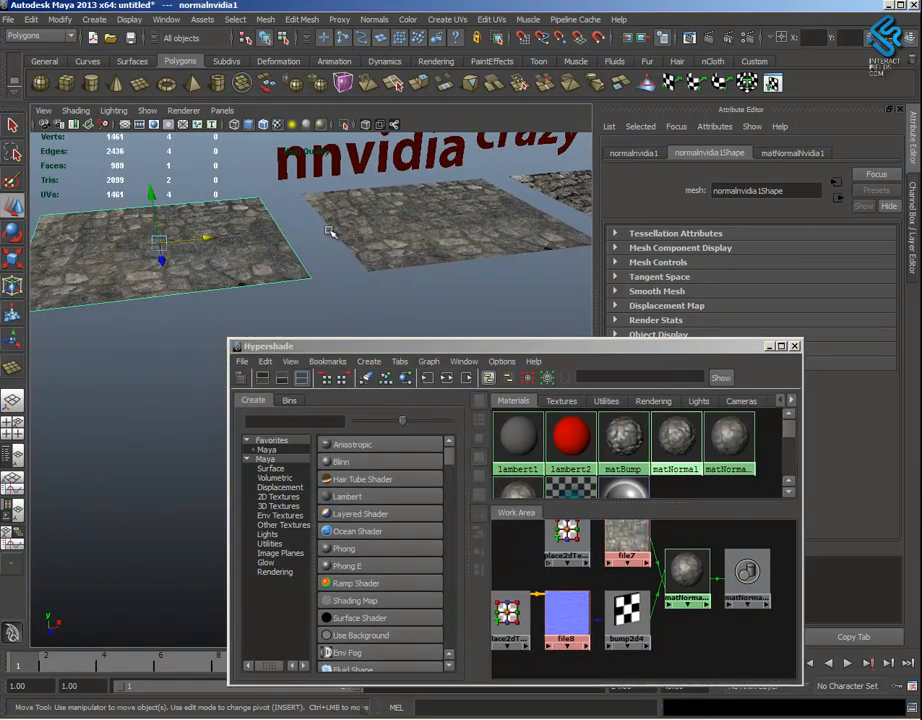
left_click_drag(331, 233, 346, 255, "alt")
middle_click_drag(346, 255, 382, 228, "alt")
Replace the color texture of matNormalNvidia1 with BrickRound0004_L -Transp.png from the D:\Texturas folder
left_click(685, 565)
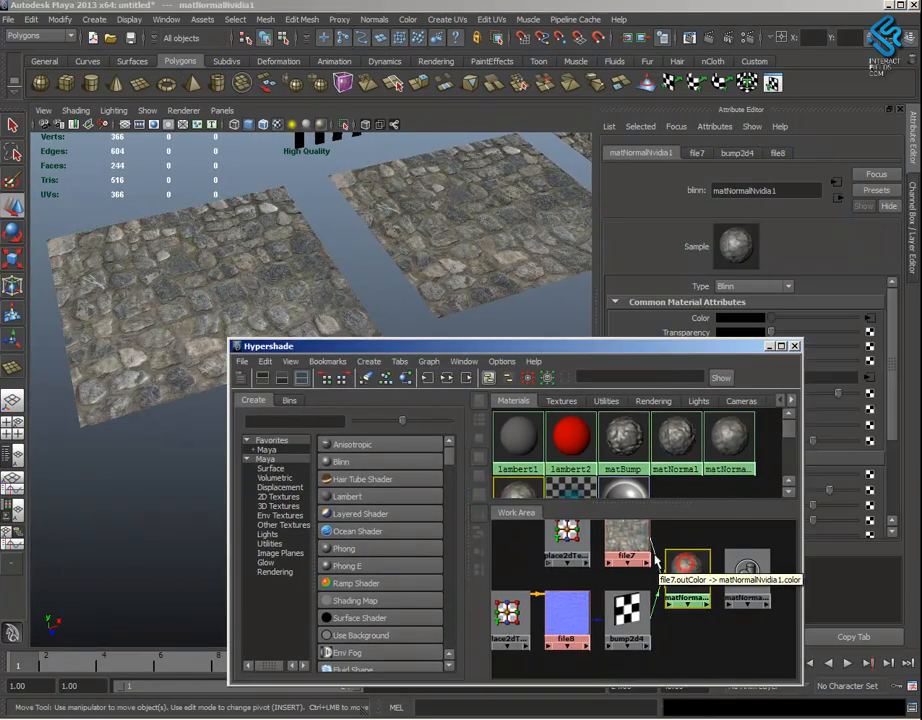
left_click(627, 542)
left_click_drag(680, 347, 548, 393)
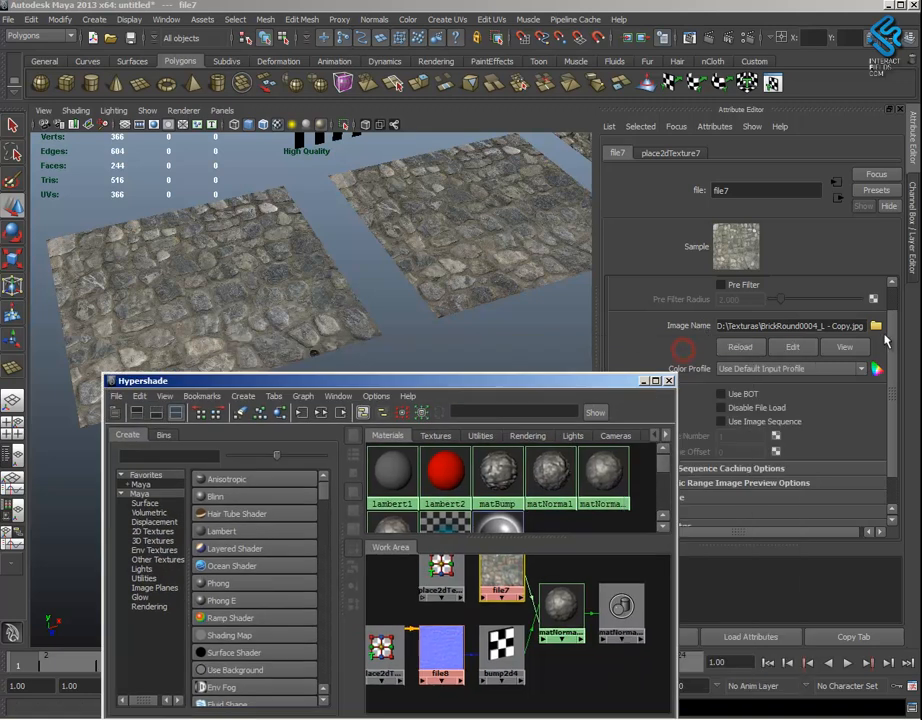
left_click(876, 325)
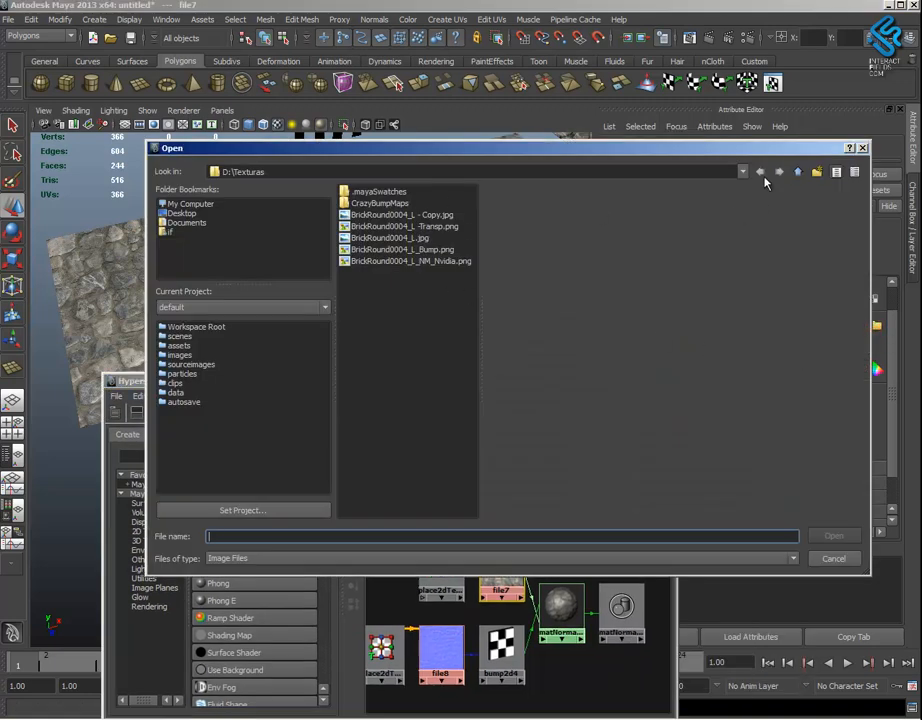
left_click(798, 173)
double_click(375, 307)
double_click(420, 226)
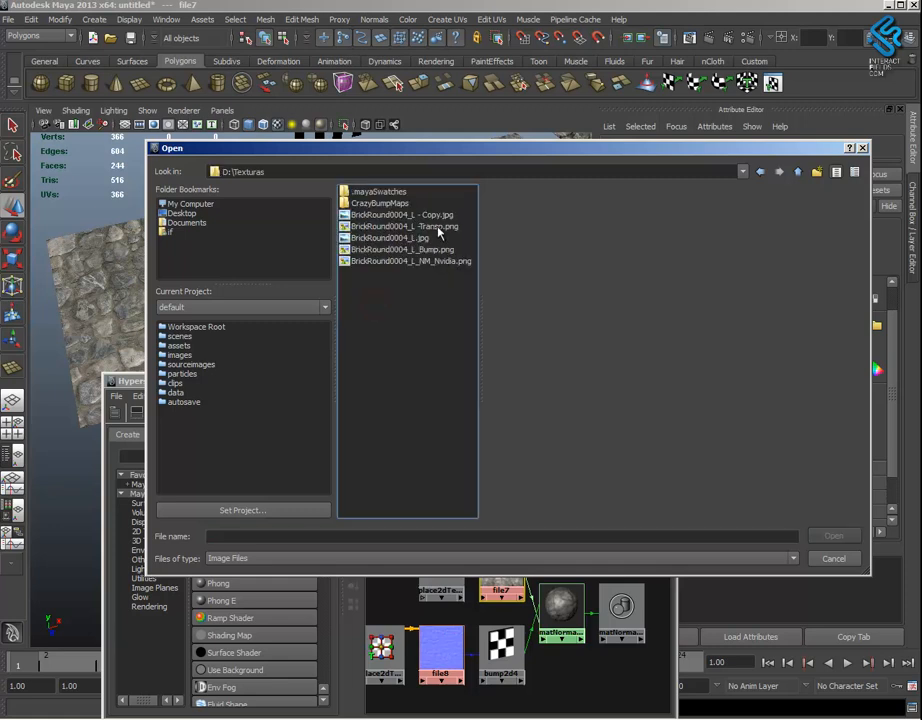
Rename the plane with the circular hole as transp
left_click_drag(273, 329, 310, 312, "alt")
middle_click_drag(308, 311, 372, 332, "alt")
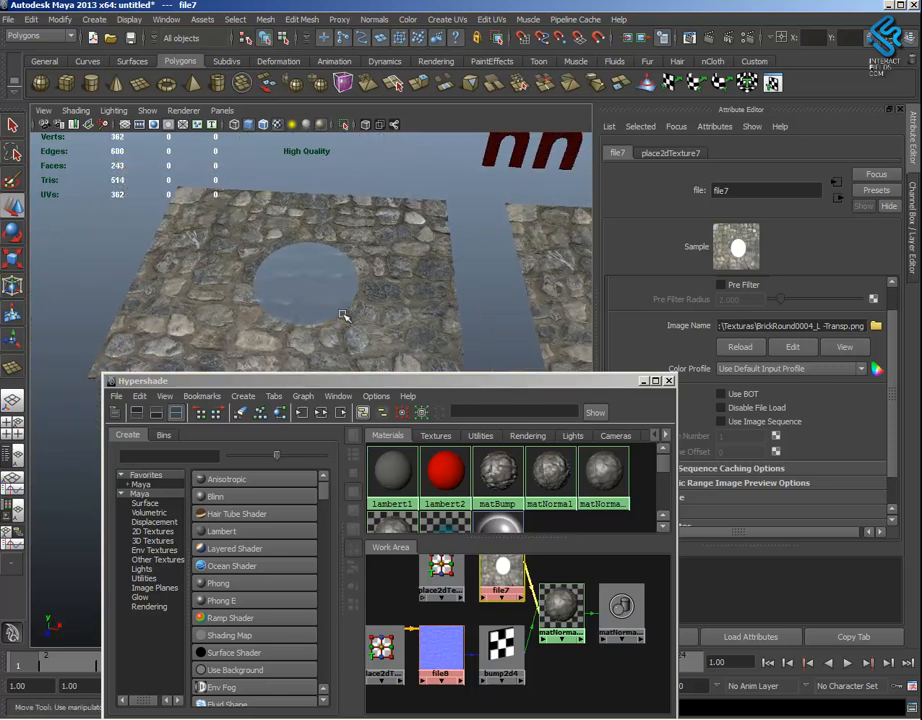
left_click(400, 323)
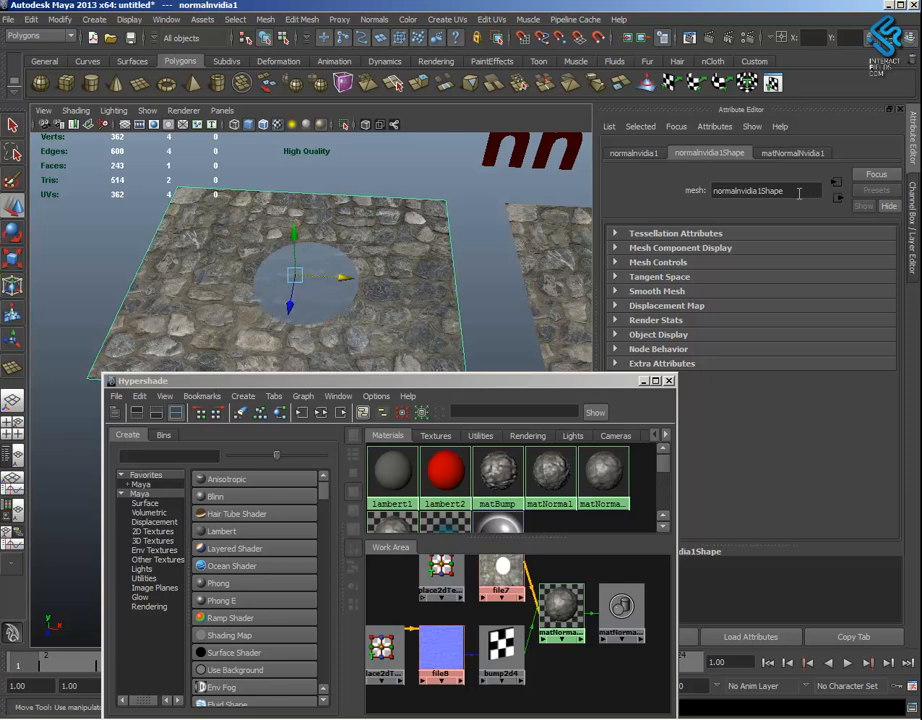
left_click(797, 191)
left_click(648, 153)
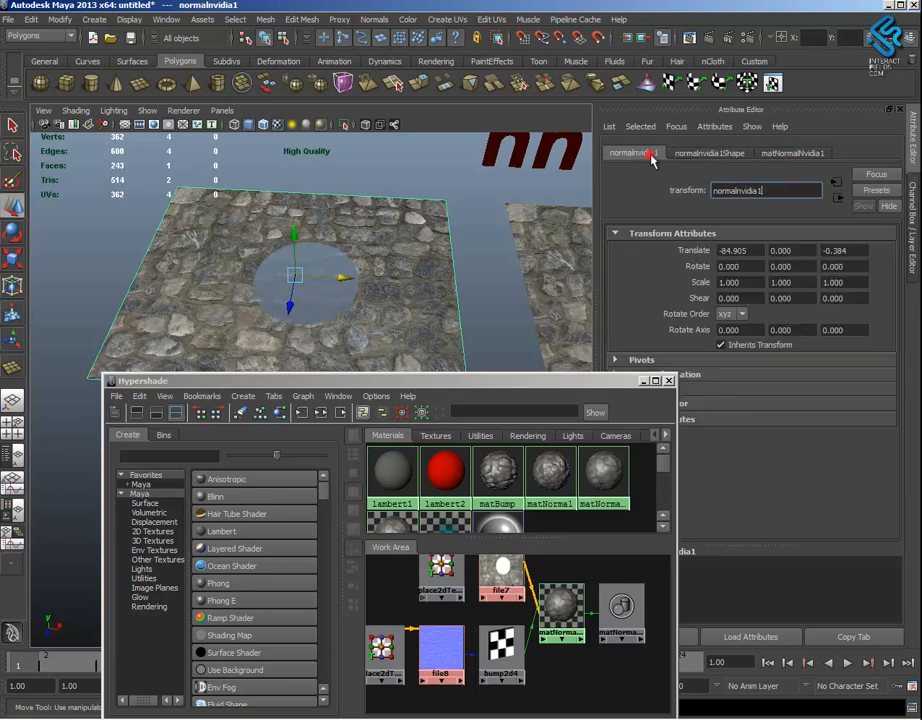
left_click_drag(738, 190, 776, 190)
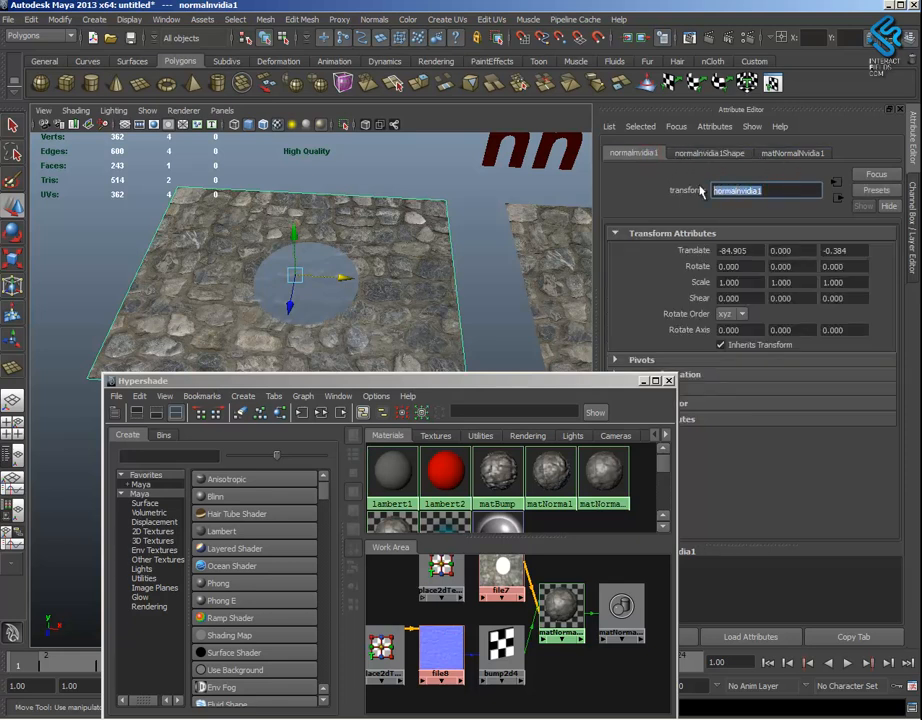
type("transp")
key("Return")
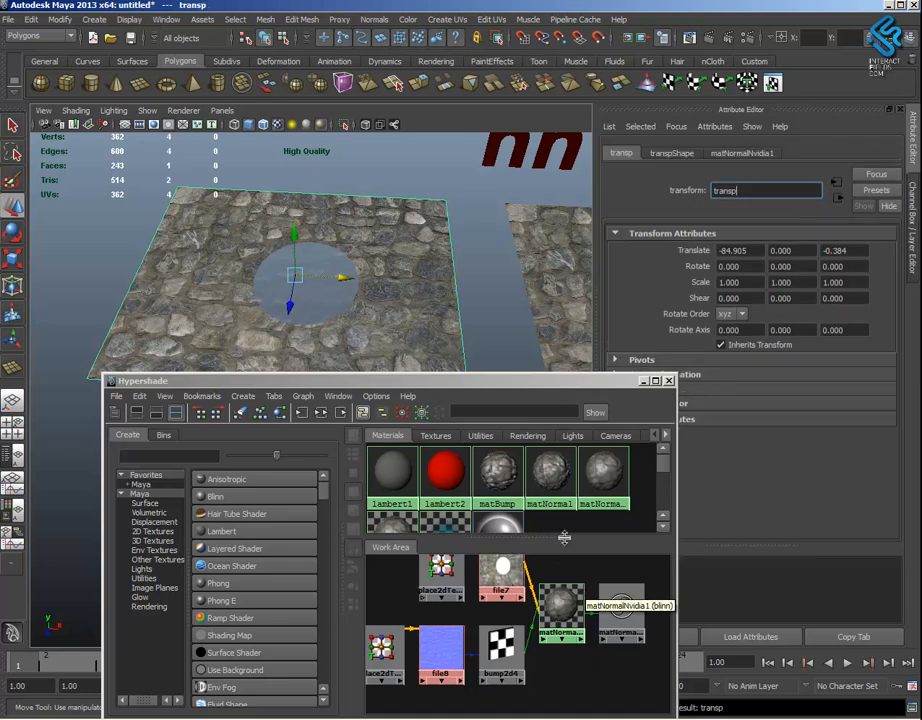
Rename the material matNormalNvidia1 as matTranp
left_click(603, 478)
left_click(775, 191)
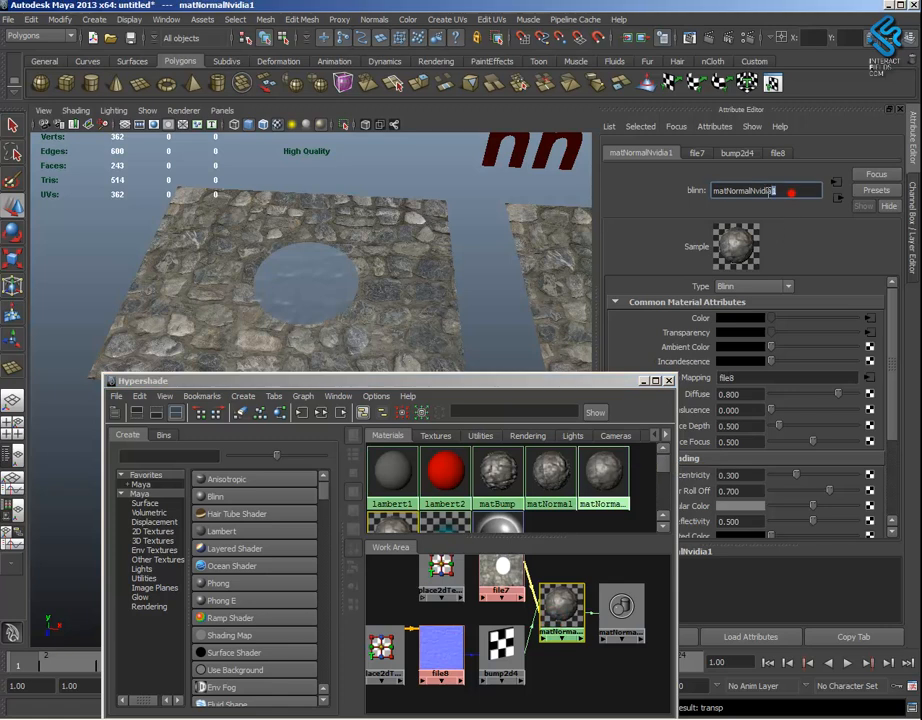
left_click_drag(772, 191, 733, 189)
key("Caps_Lock")
type("T")
key("Caps_Lock")
type("ranps")
key("Return")
Examine the transp plane and its hole from several angles and alongside the other stone planes
left_click(416, 274)
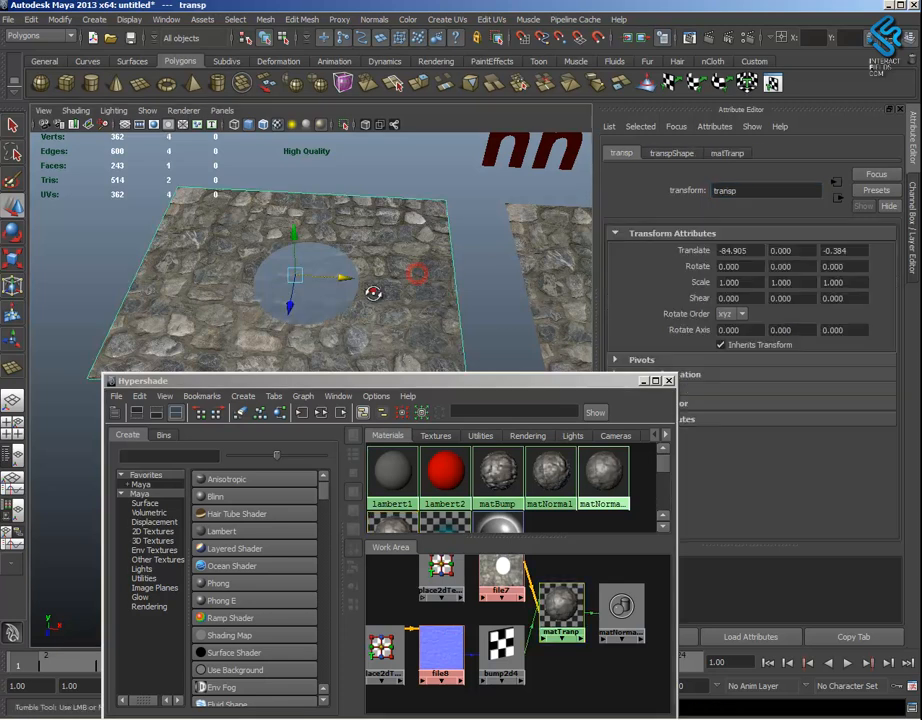
left_click_drag(373, 291, 342, 321, "alt")
middle_click_drag(374, 326, 410, 288, "alt")
right_click_drag(410, 288, 358, 303, "alt")
left_click_drag(347, 353, 360, 296, "alt")
middle_click_drag(358, 295, 237, 355, "alt")
right_click_drag(335, 319, 314, 284, "alt")
middle_click_drag(314, 284, 352, 270, "alt")
left_click(220, 261)
Create polygon text reading "transp" with the Text command
left_click(94, 19)
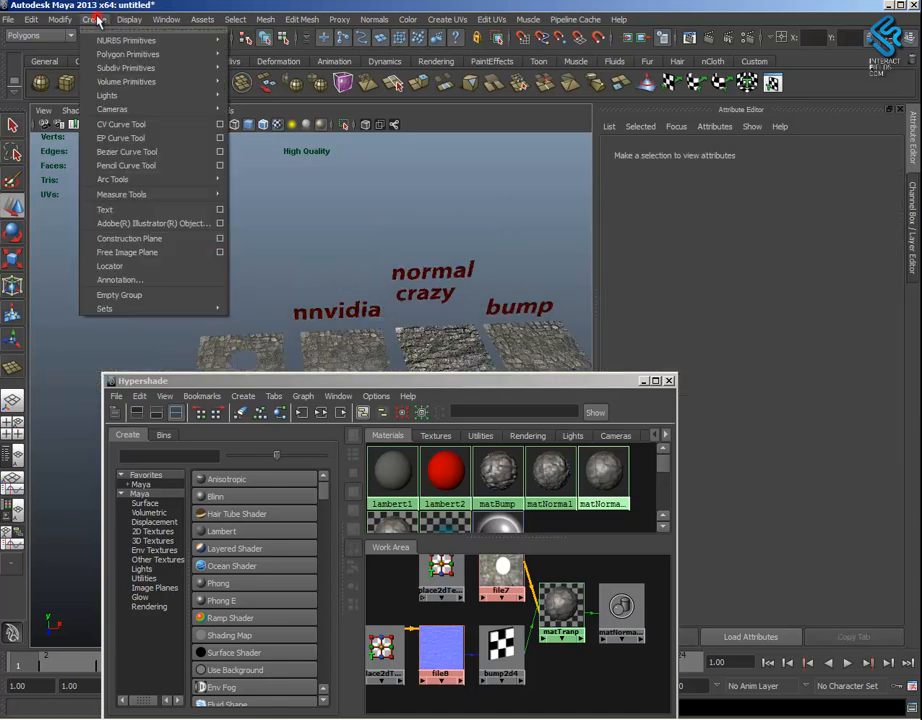
mouse_move(157, 97)
left_click(220, 209)
double_click(598, 139)
type("transp")
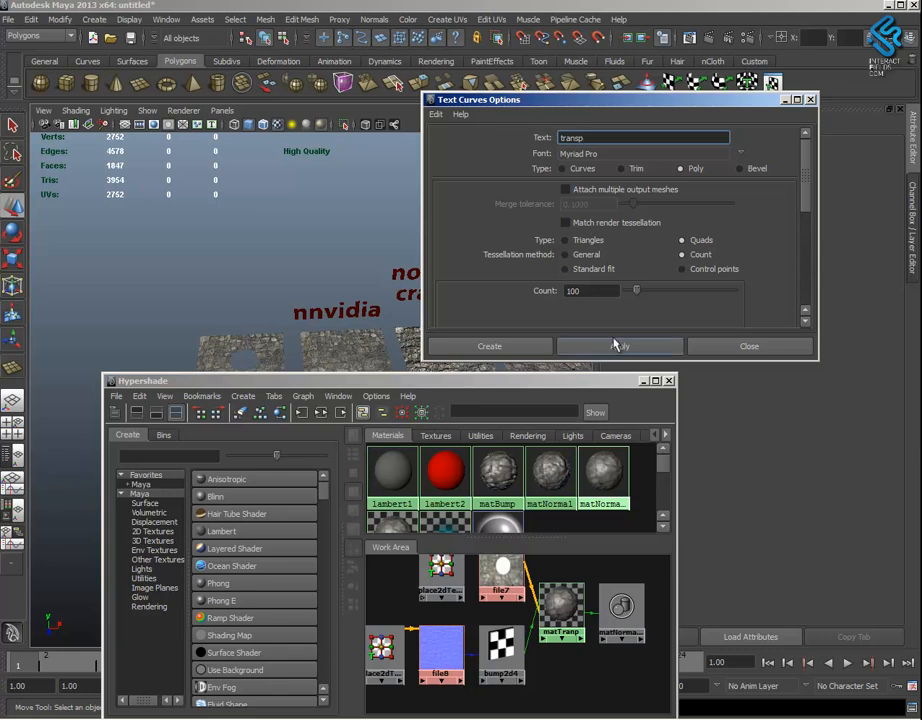
left_click(498, 346)
Move the transp text behind the plane with the hole, at about X -95.5 and Z -19.1
middle_click_drag(480, 300, 416, 272, "alt")
left_click_drag(510, 300, 160, 294)
left_click_drag(108, 333, 116, 298)
Assign the red lambert2 material to the transp text and clear the selection
right_click(452, 481)
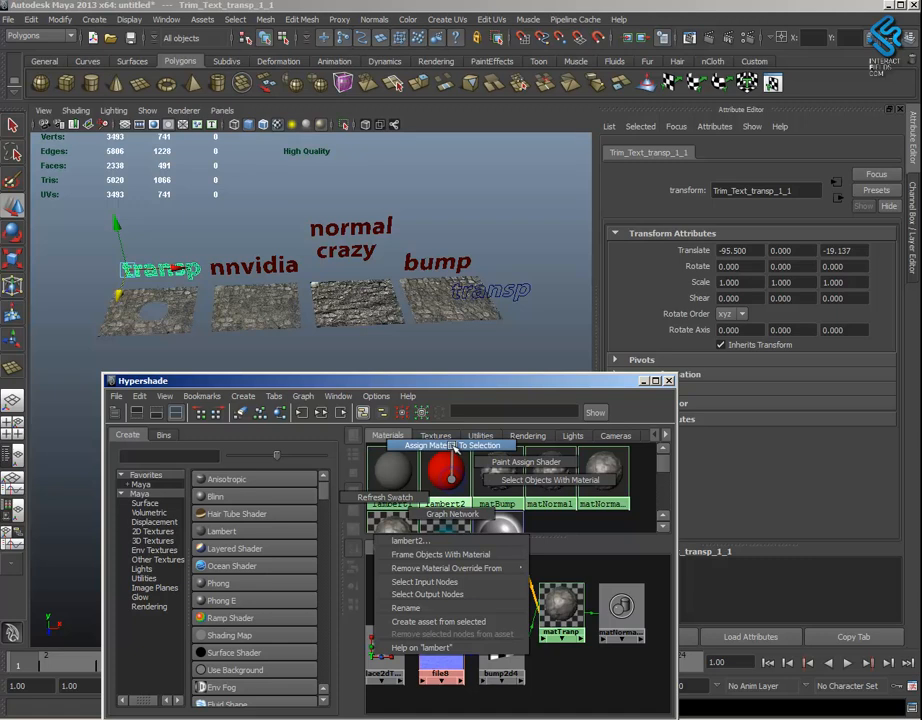
left_click(452, 445)
left_click(295, 338)
Examine the row of four labelled stone planes from several angles, with the Hypershade minimized for a clear view
middle_click_drag(302, 339, 358, 342, "alt")
left_click_drag(358, 344, 370, 338, "alt")
middle_click_drag(370, 338, 370, 329, "alt")
left_click_drag(370, 329, 420, 330, "alt")
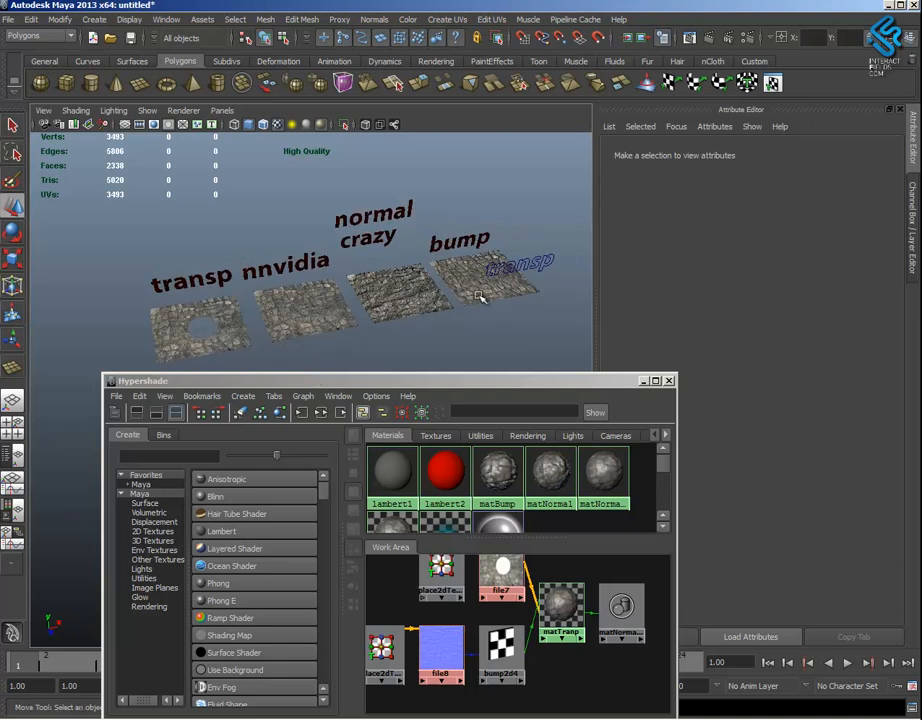
middle_click_drag(246, 320, 362, 300, "alt")
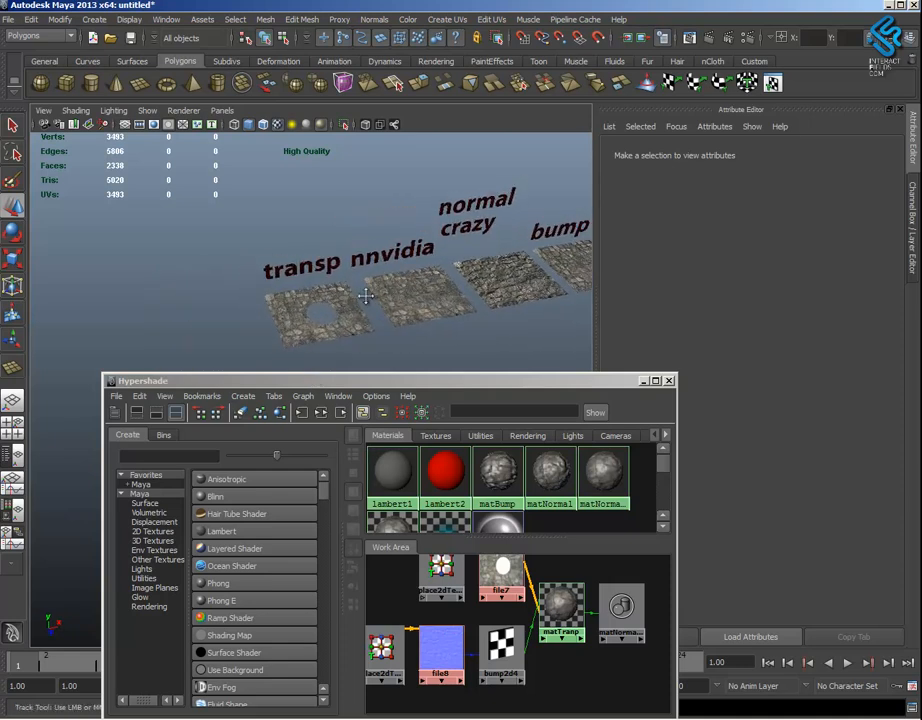
right_click_drag(310, 307, 331, 313, "alt")
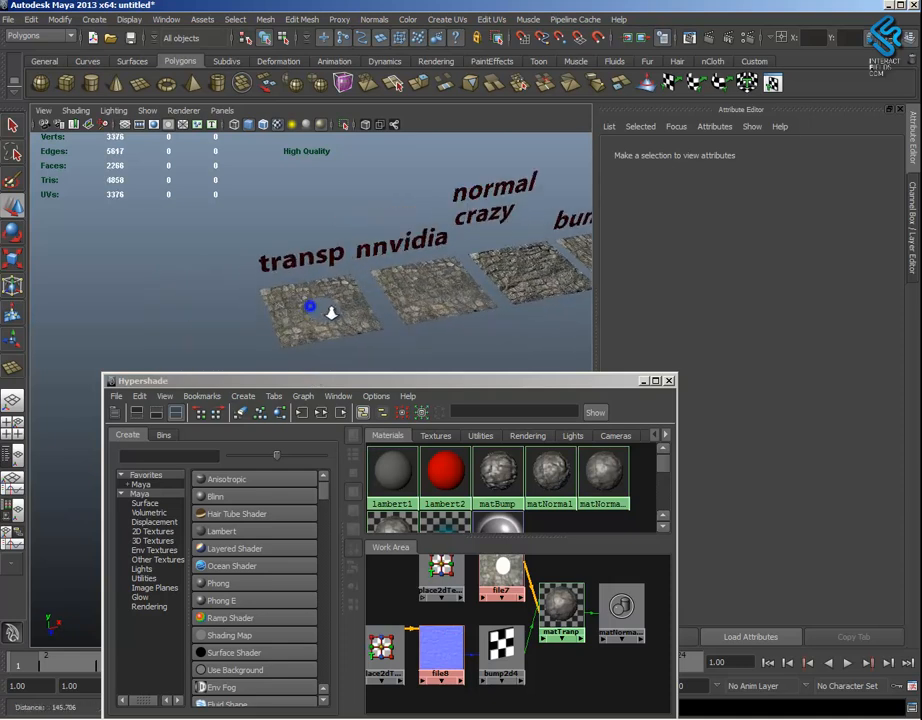
left_click(641, 381)
left_click_drag(311, 452, 475, 477, "alt")
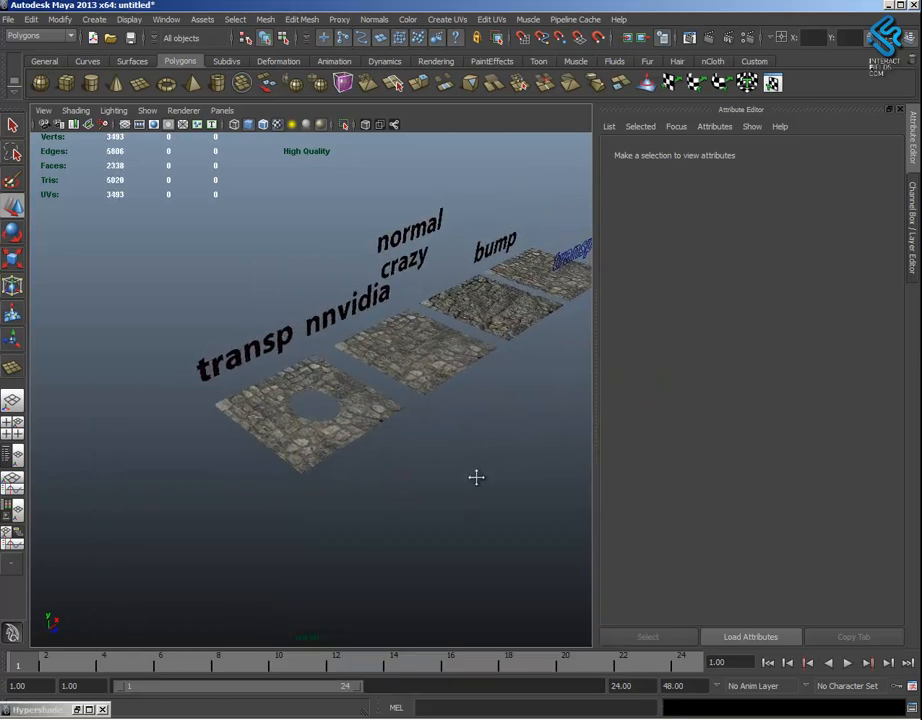
middle_click_drag(475, 477, 500, 495, "alt")
left_click_drag(416, 539, 387, 539, "alt")
middle_click_drag(396, 503, 433, 464, "alt")
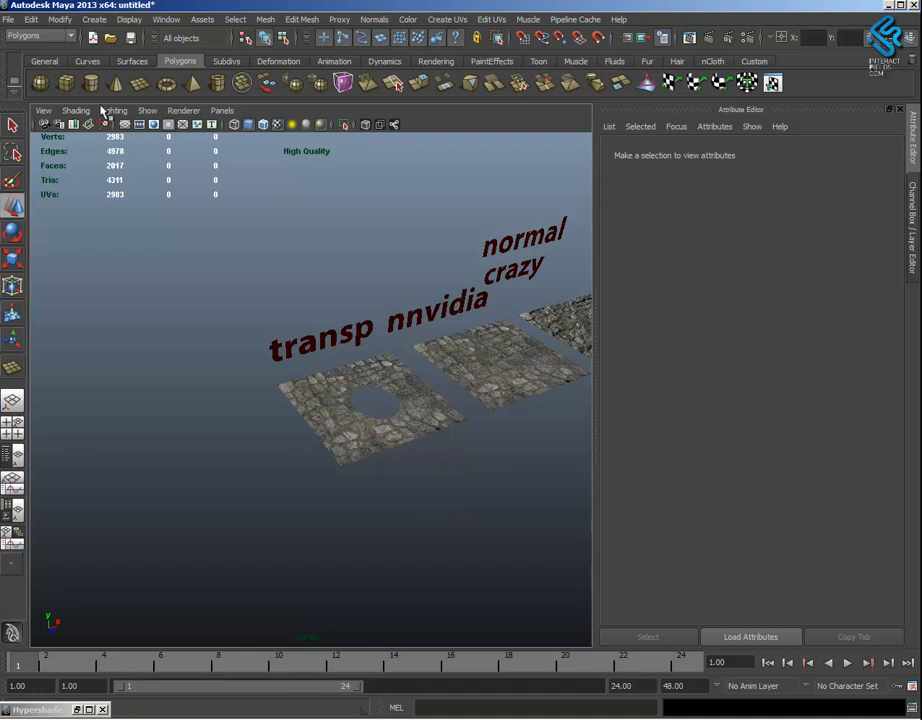
Create a polygon cube in the empty space beside the transp plane and rename it as complexo
left_click(68, 84)
left_click_drag(151, 414, 228, 412)
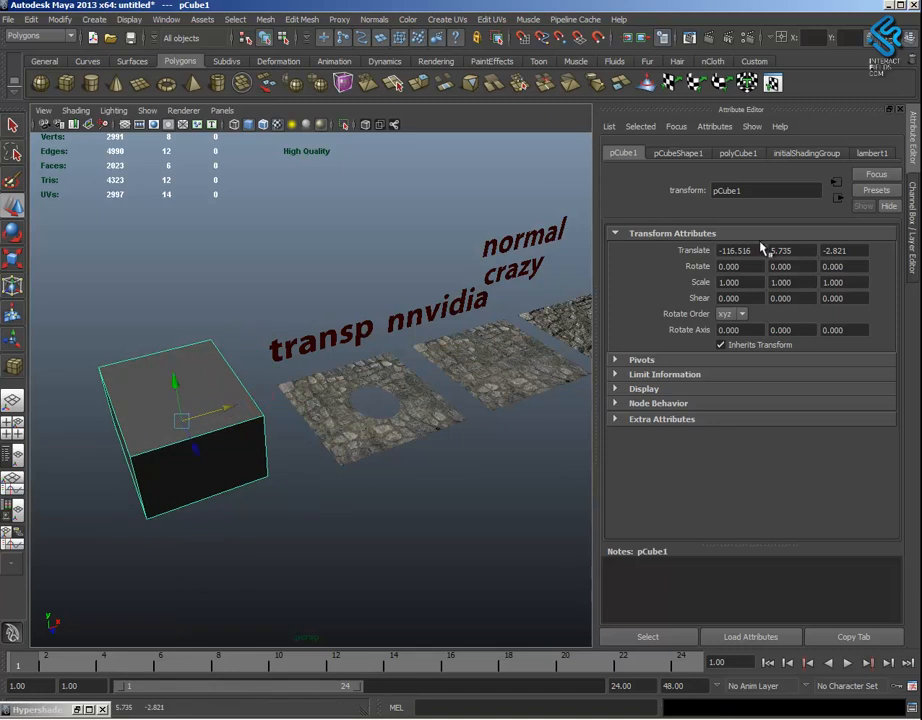
double_click(759, 189)
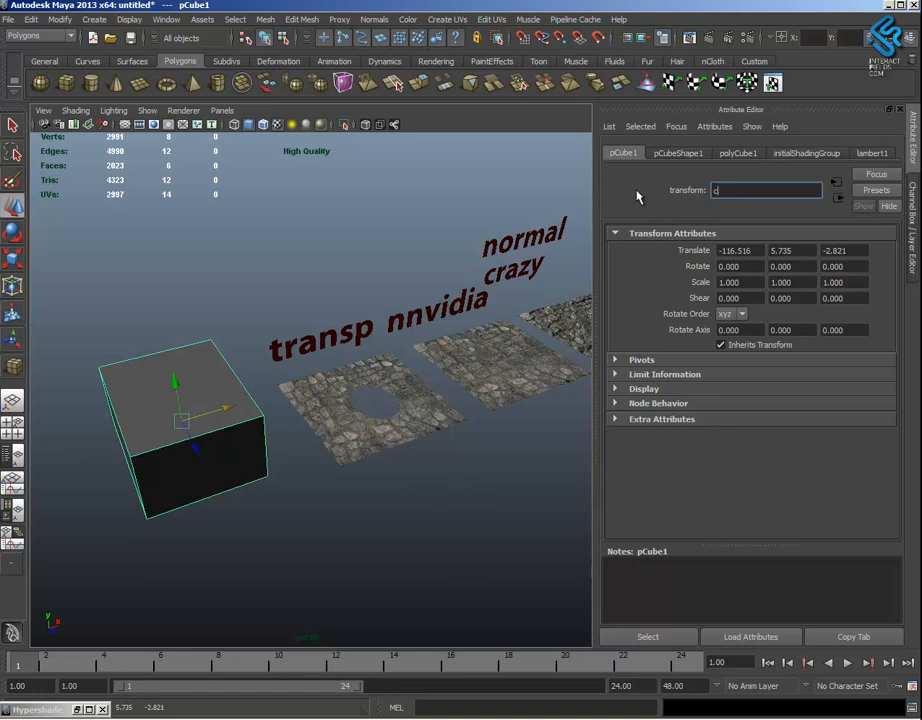
key("Return")
Create a display layer containing the complexo cube and toggle the layer's visibility off and on
left_click(912, 265)
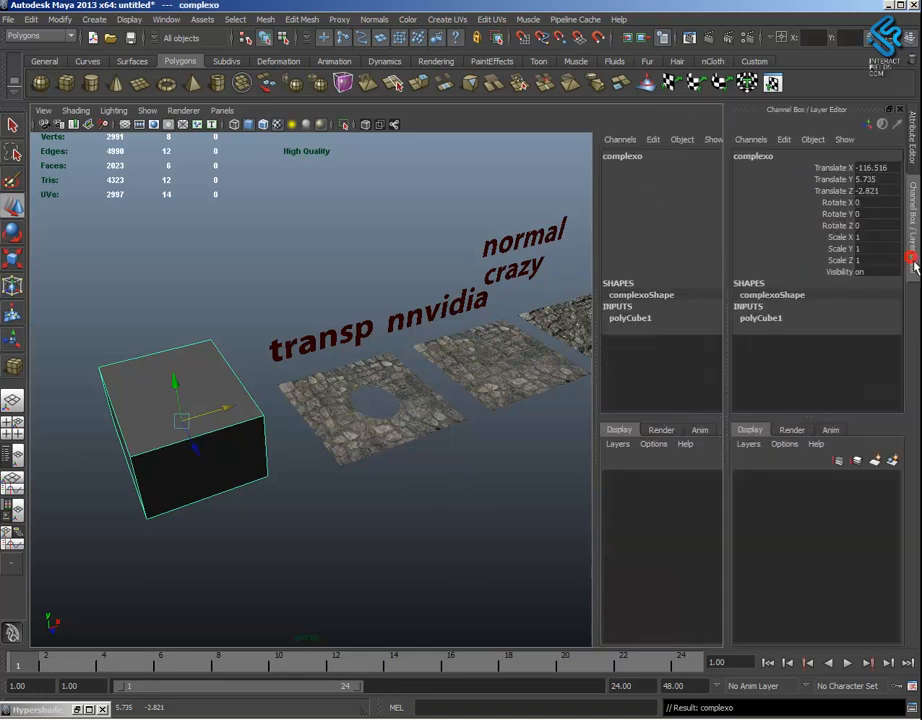
left_click(893, 460)
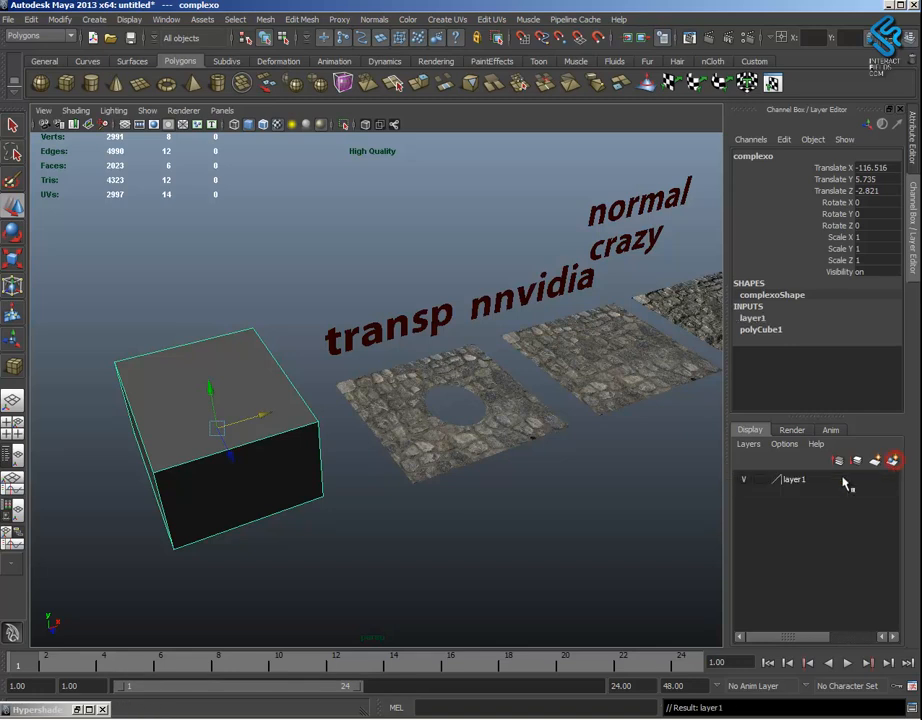
left_click(744, 481)
left_click(744, 481)
Rename the complexo cube's display layer as complexoly
double_click(794, 480)
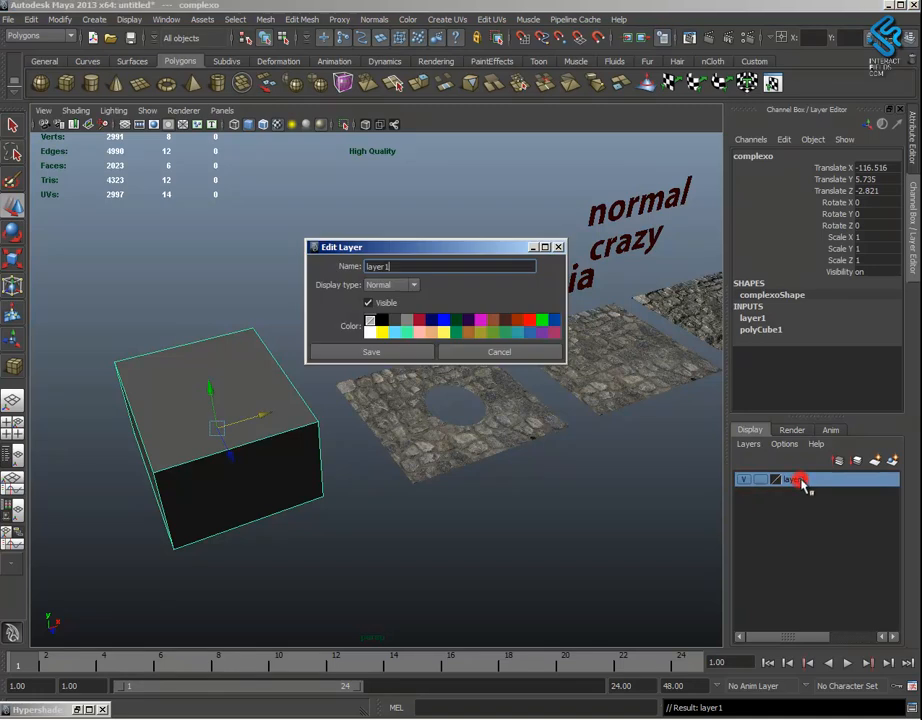
double_click(401, 266)
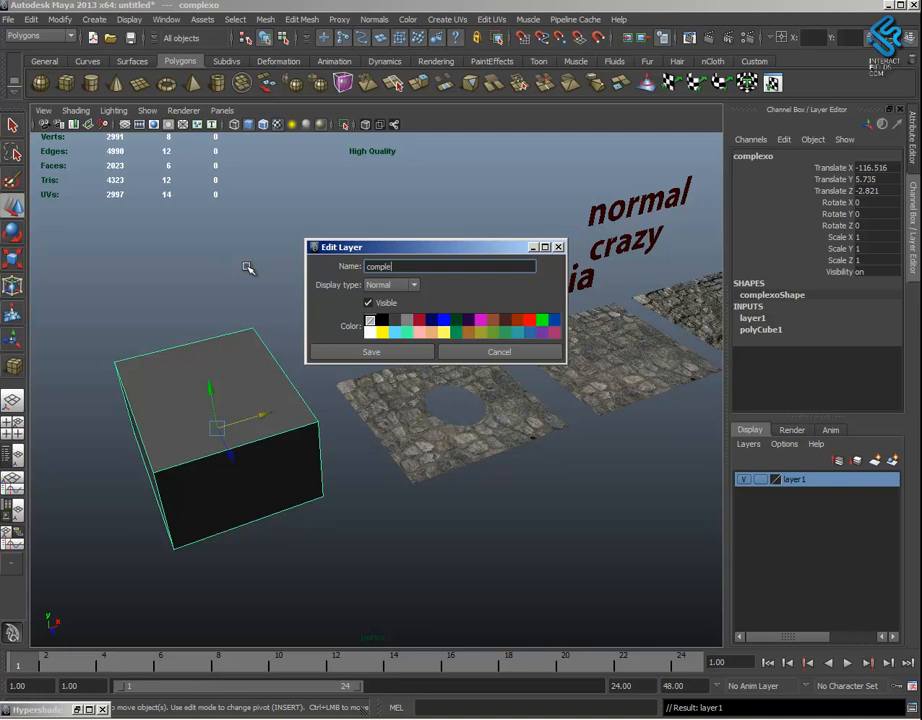
left_click(372, 352)
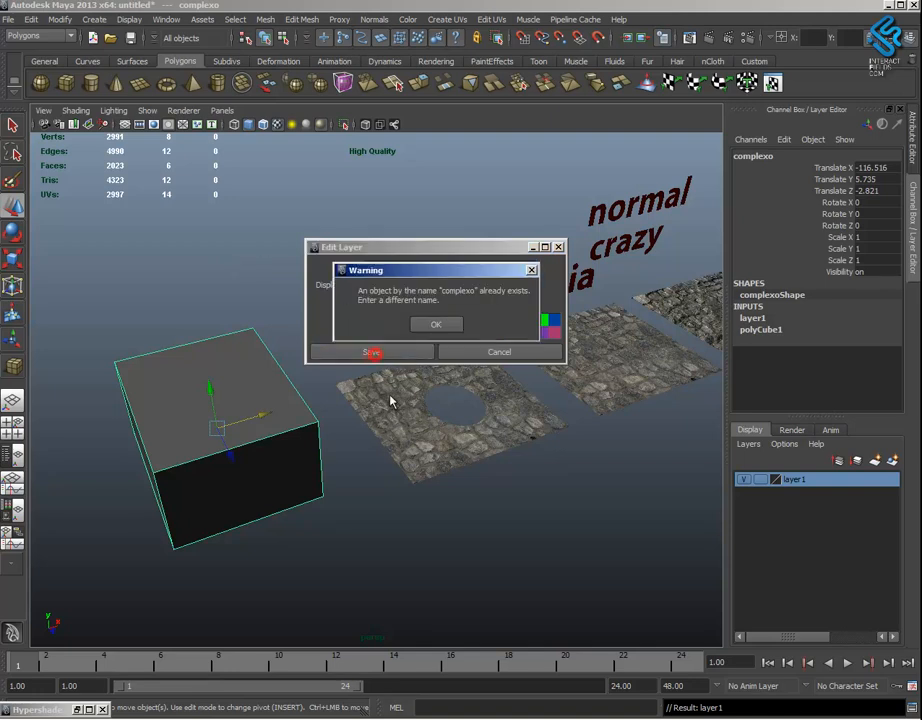
left_click(436, 324)
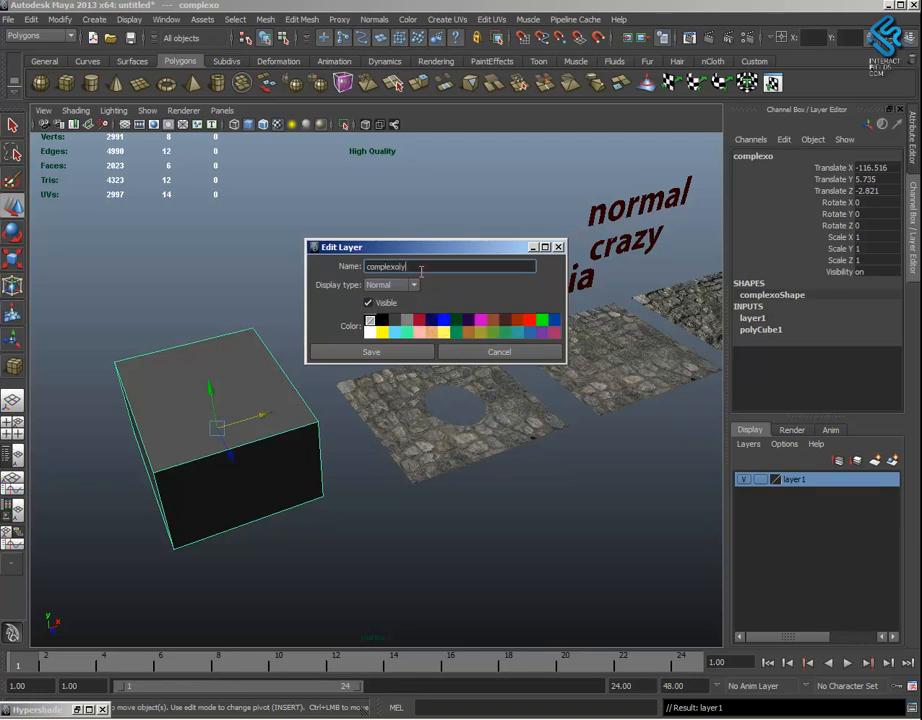
left_click(372, 353)
Duplicate the complexo cube and place the copy on a new display layer named simples
left_click_drag(341, 512, 313, 502, "alt")
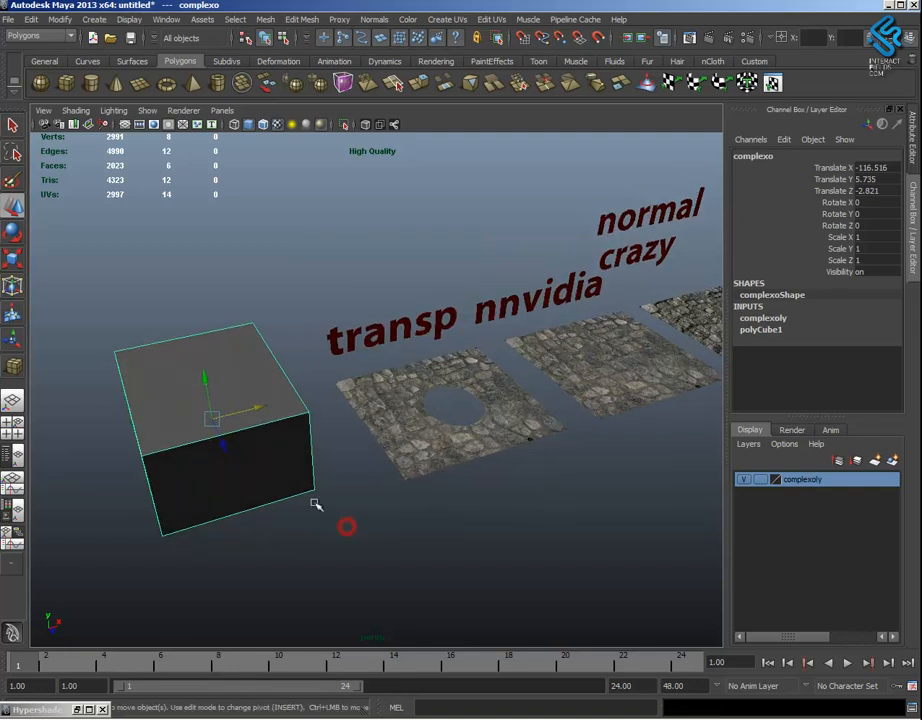
key("ctrl+d")
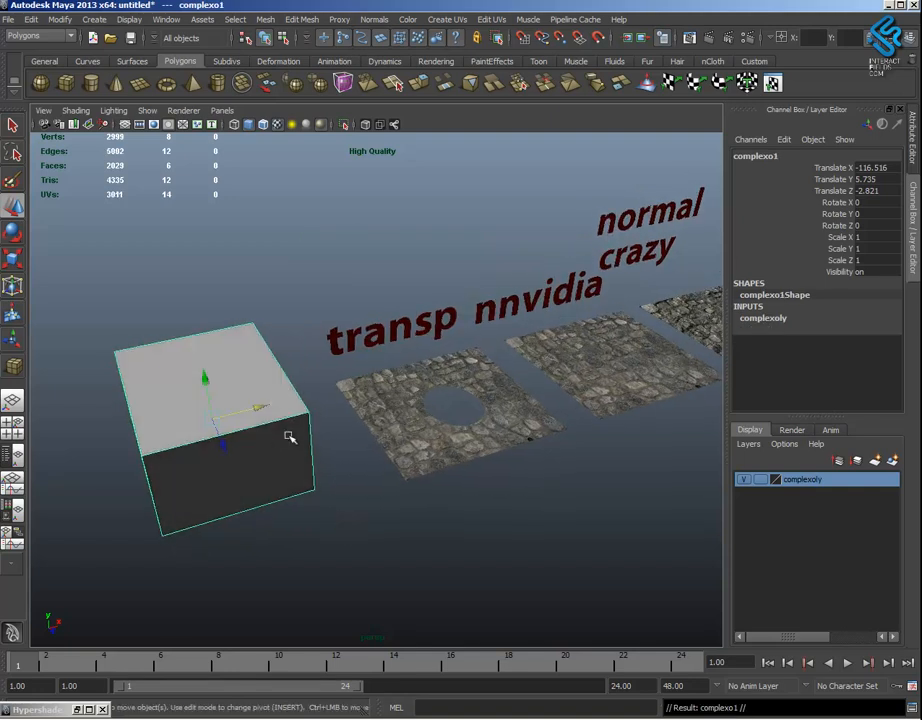
left_click(894, 461)
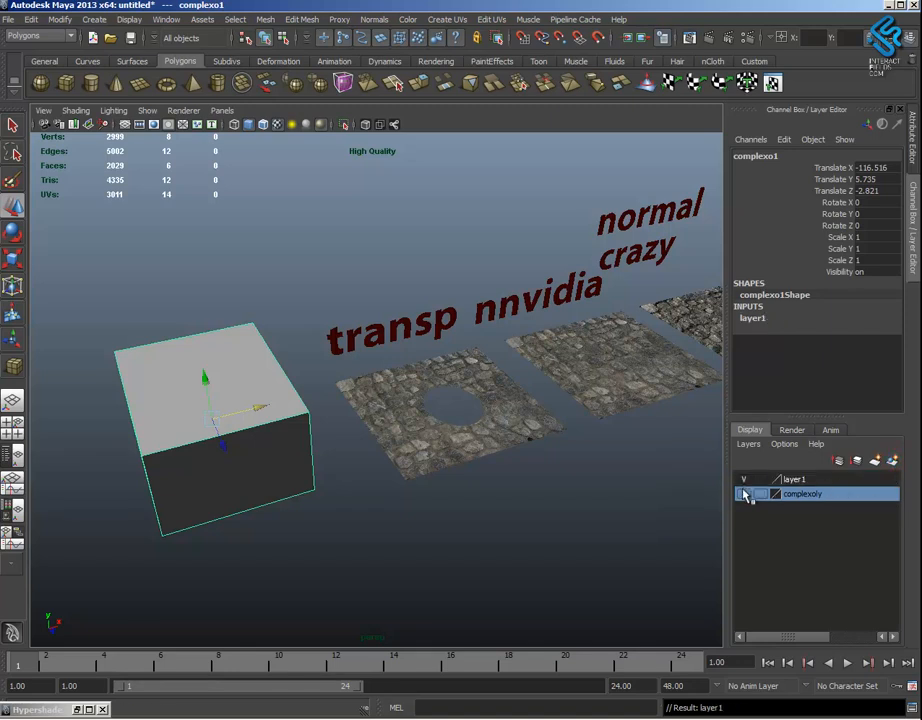
double_click(799, 481)
double_click(403, 267)
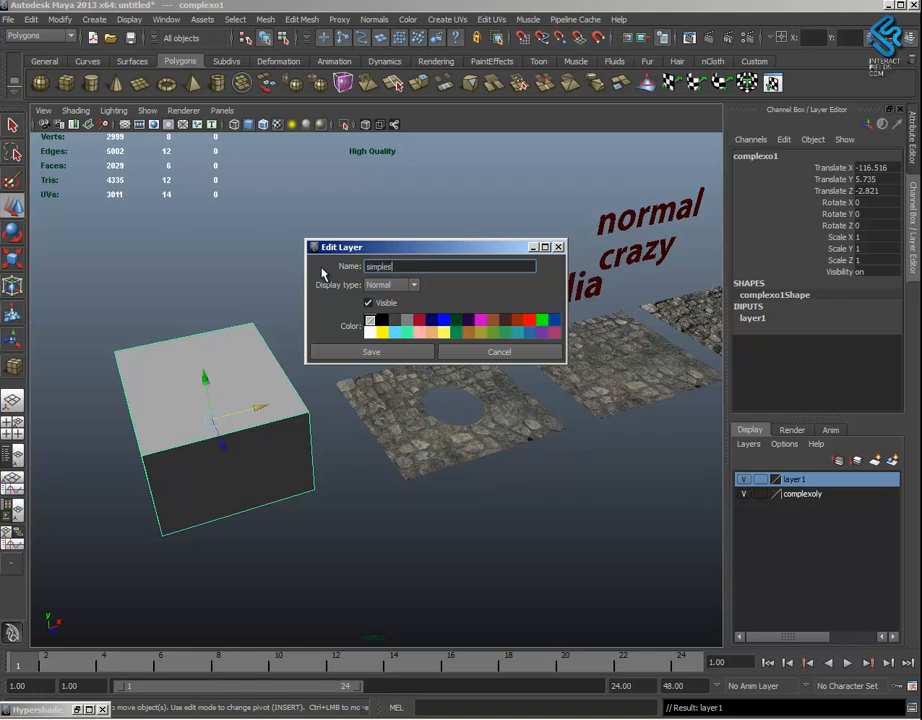
left_click(371, 352)
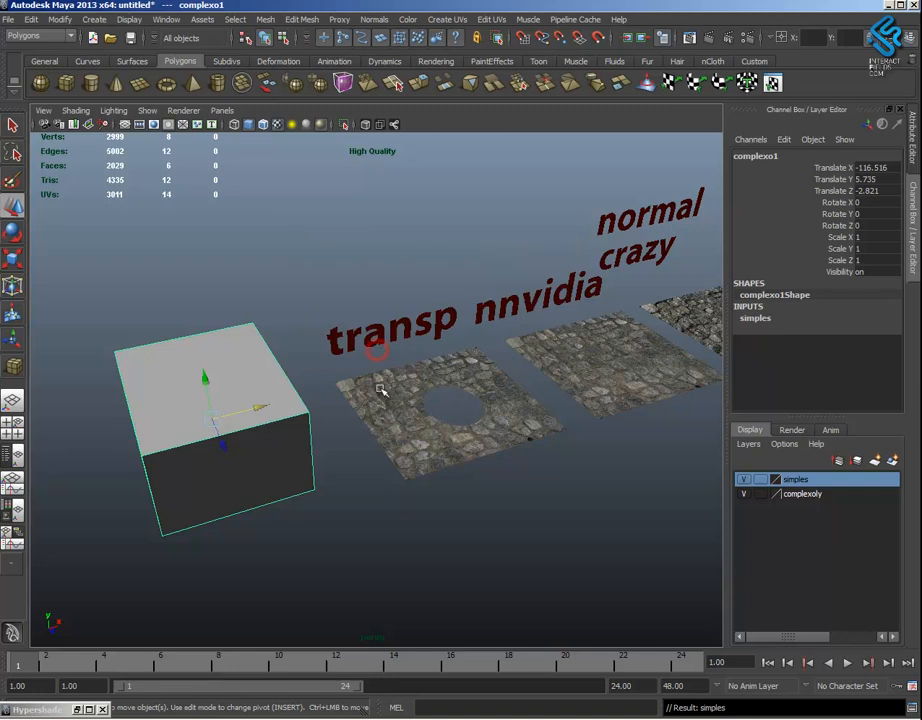
Rename the duplicated cube as simplesobj
left_click(777, 156)
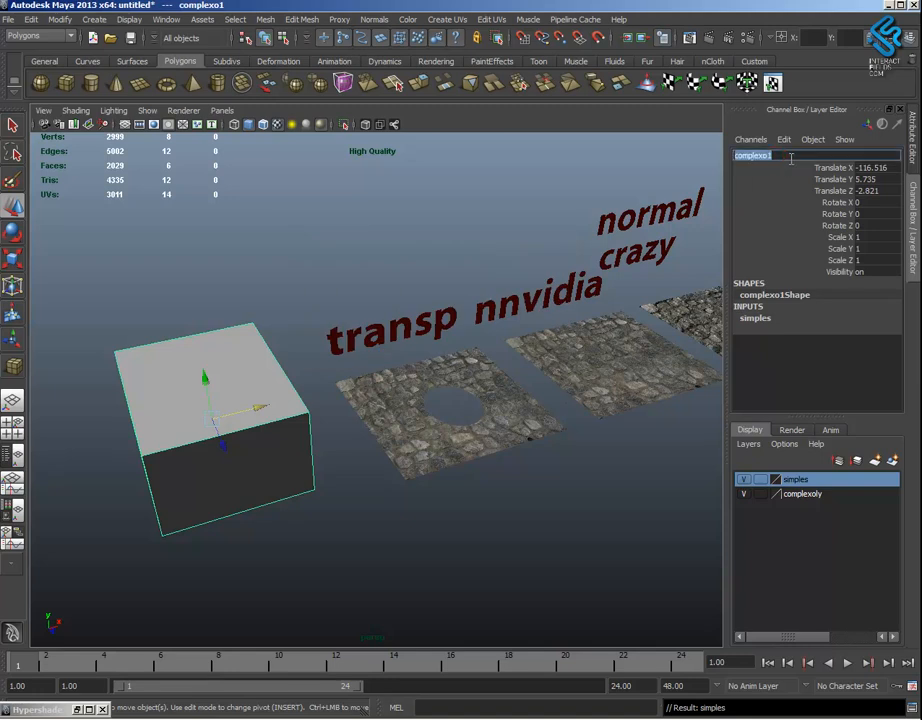
type("si")
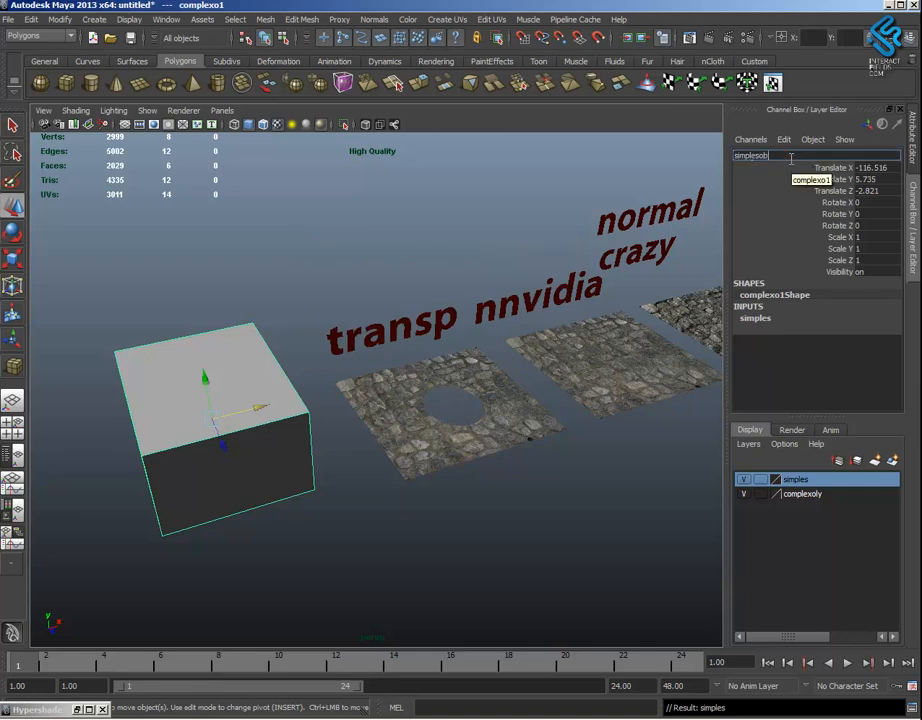
key("Return")
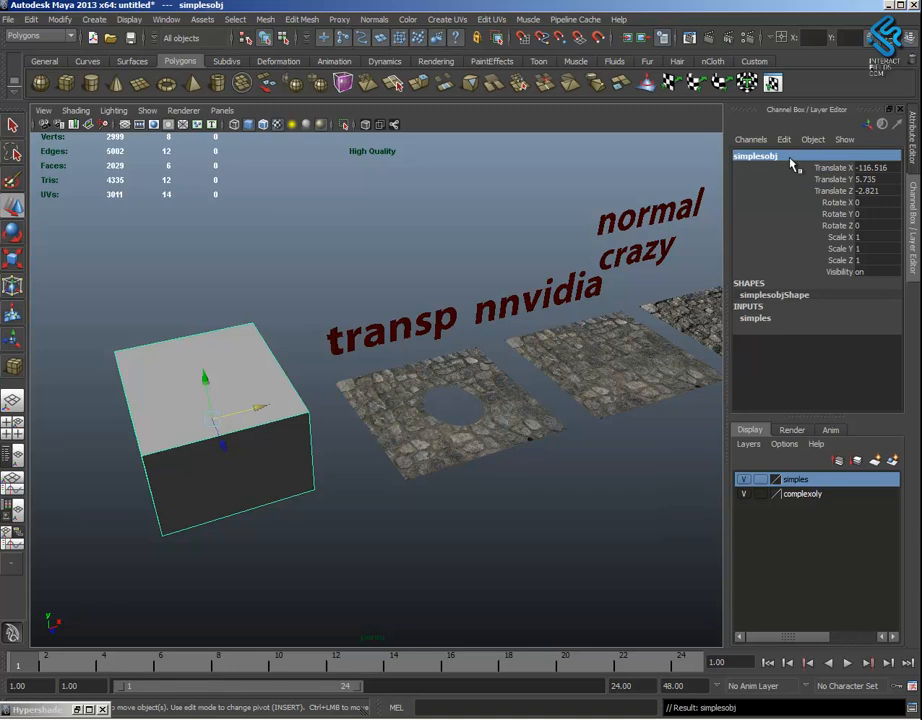
Switch the simples and complexoly layers' visibility in turn and select the visible cube to check which layer holds it
left_click(745, 480)
left_click(745, 494)
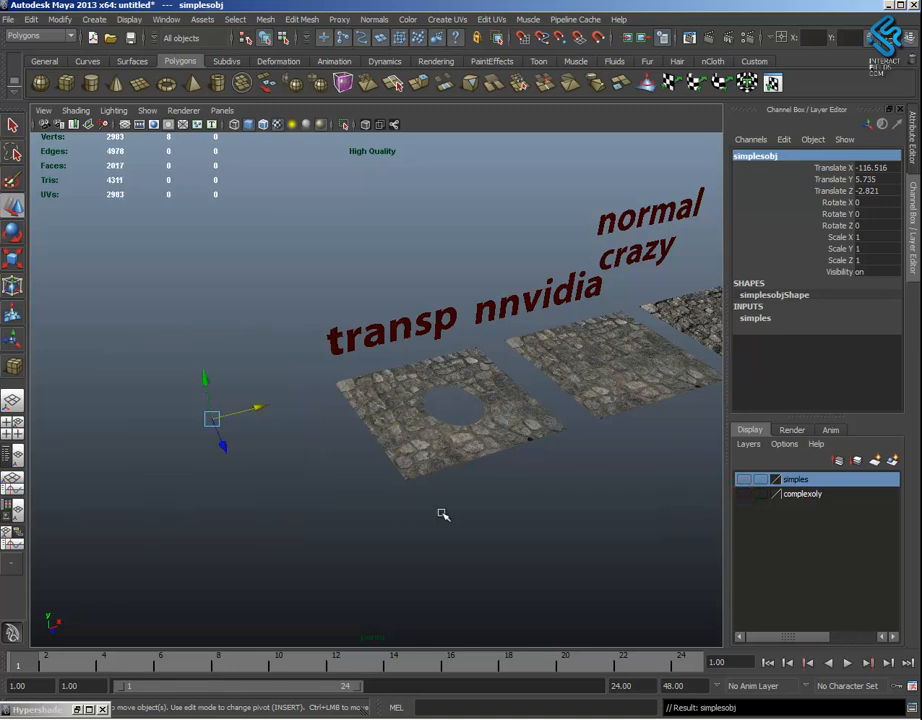
left_click(742, 494)
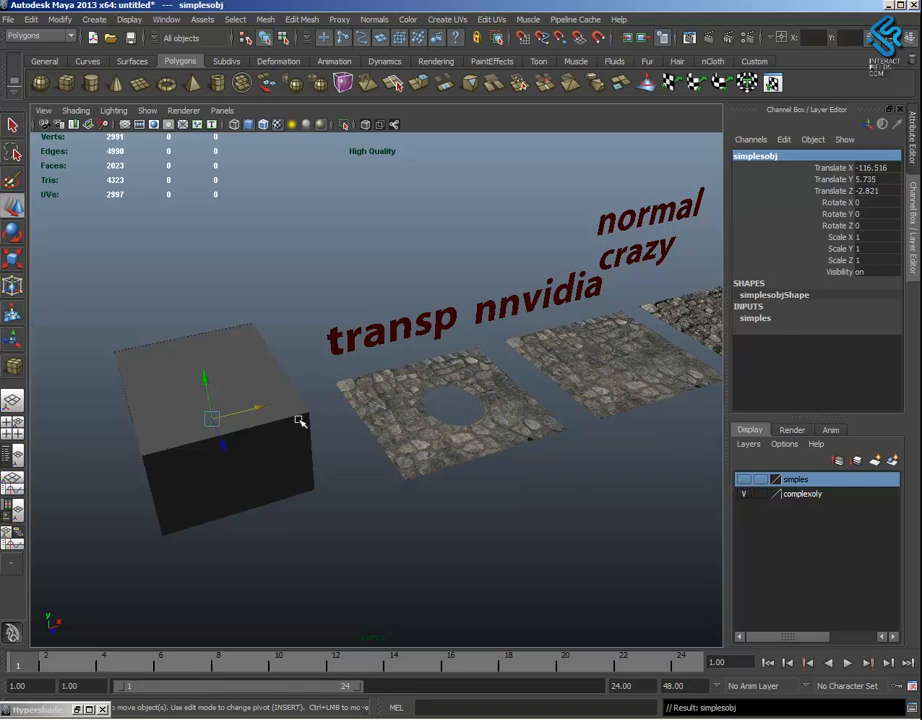
left_click(268, 439)
left_click(742, 494)
left_click(744, 480)
left_click(318, 499)
left_click(258, 415)
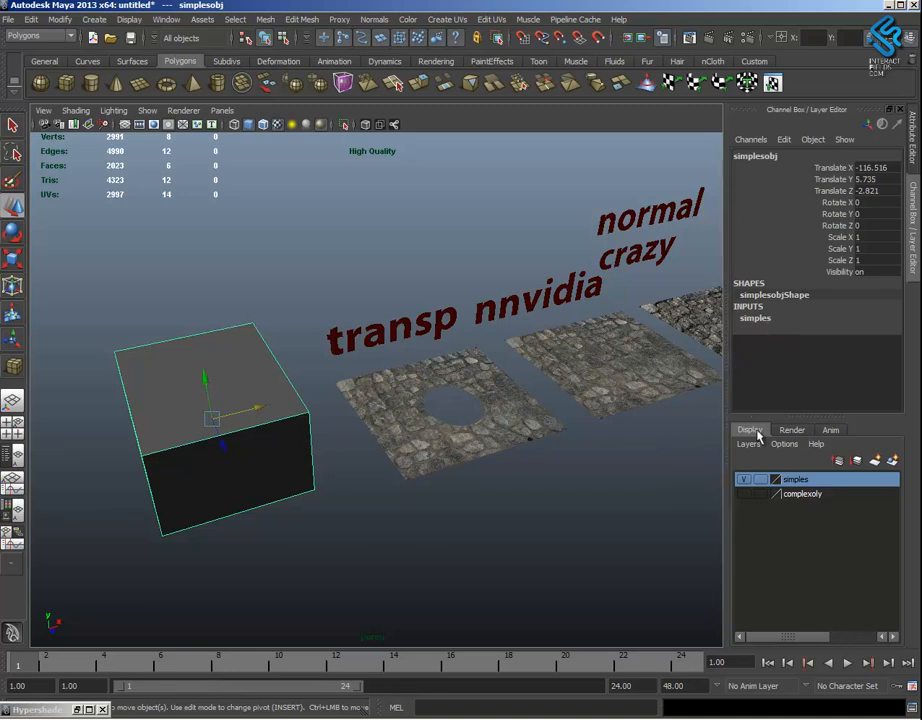
Hide the simples layer, show the complexoly layer and select the complexo cube
left_click(744, 480)
left_click(743, 494)
left_click(803, 497)
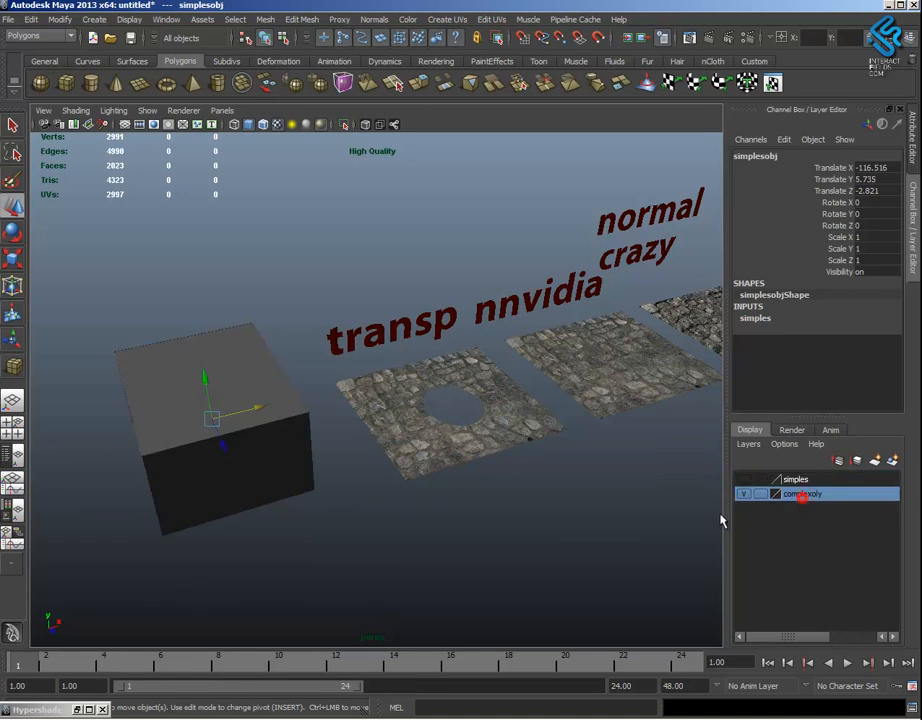
left_click(259, 450)
Set the complexo cube's width, height and depth subdivisions to 20 each and clear the selection
left_click_drag(325, 508, 273, 547, "alt")
middle_click_drag(335, 491, 394, 528, "alt")
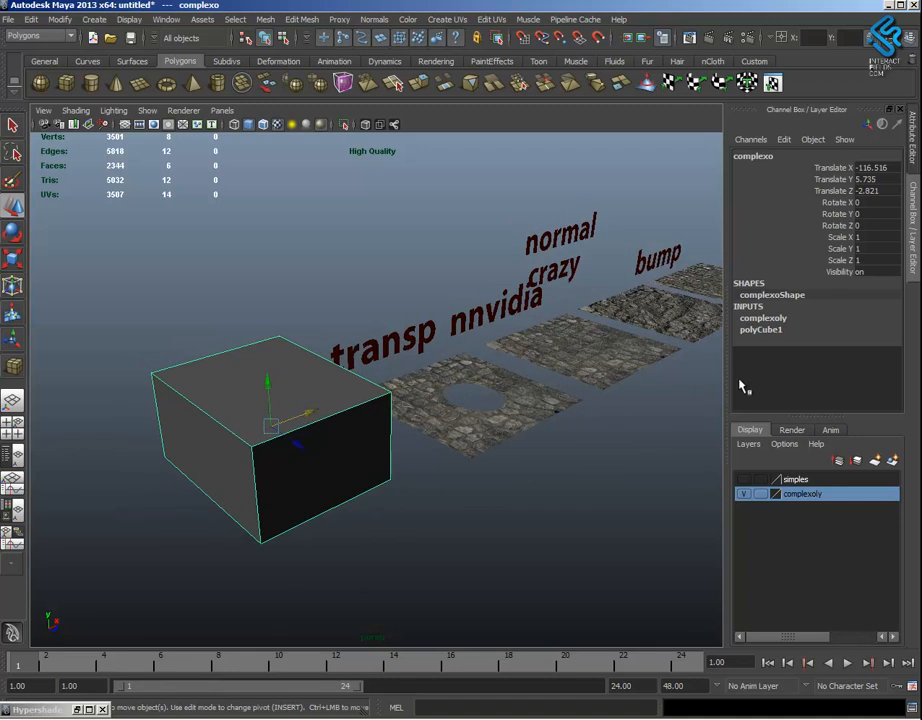
left_click(761, 331)
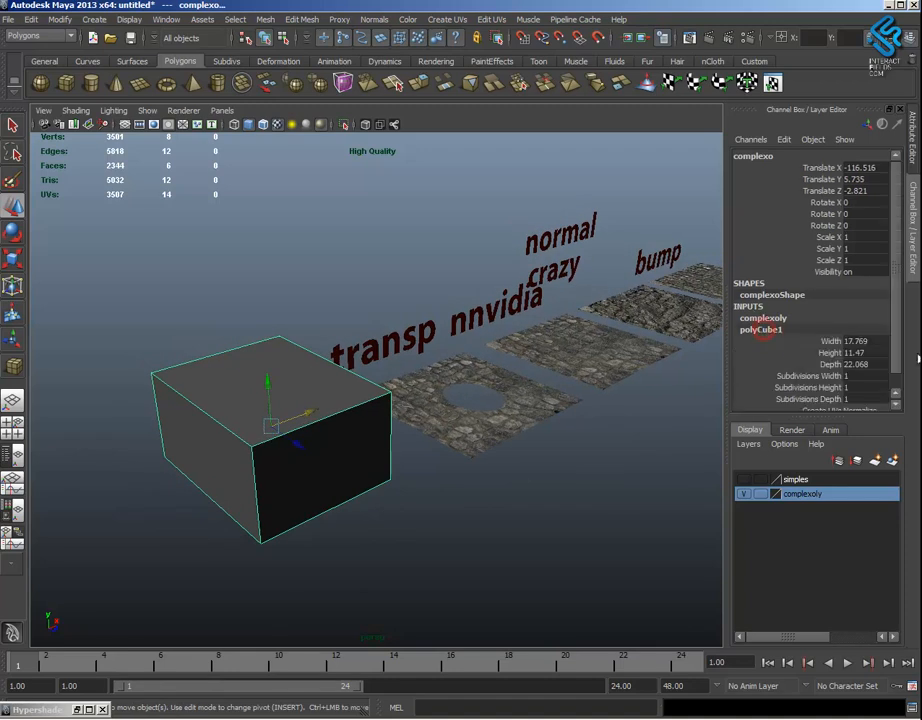
left_click_drag(899, 335, 873, 396)
type("20")
key("Return")
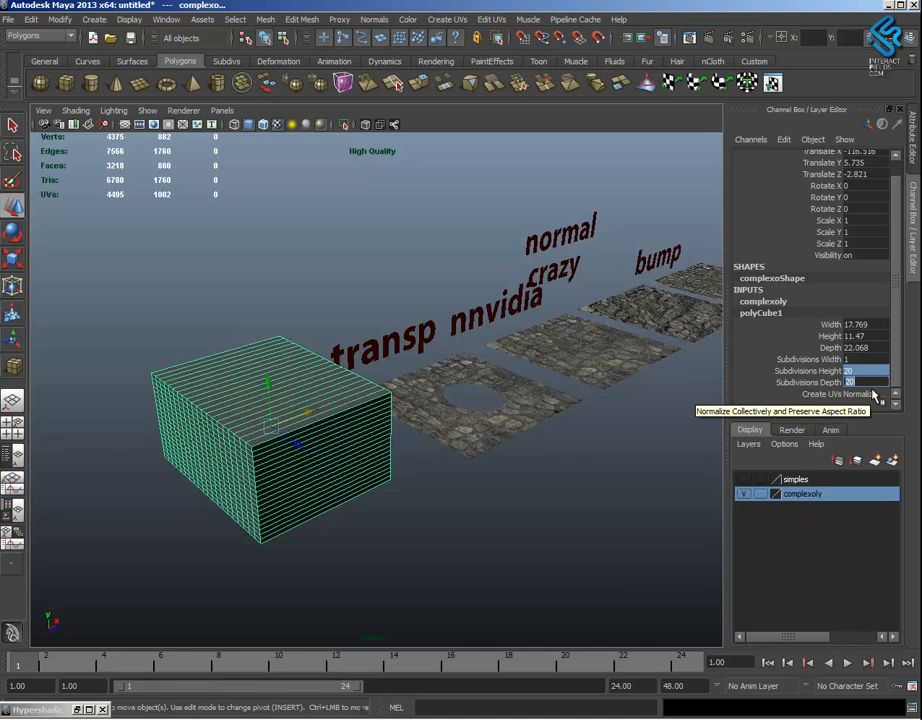
left_click(853, 358)
type("20")
key("Return")
left_click_drag(540, 560, 508, 537, "alt")
left_click(509, 536)
Select the subdivided complexo cube and switch it to vertex component mode
left_click(327, 450)
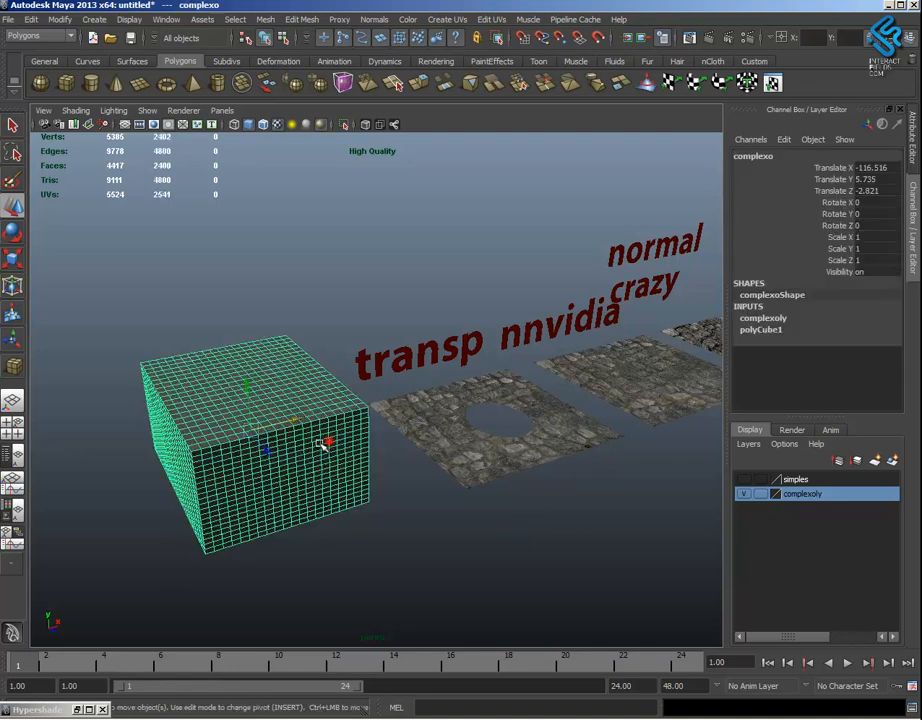
left_click_drag(345, 468, 434, 529, "alt")
middle_click_drag(385, 466, 411, 489, "alt")
right_click_drag(366, 438, 419, 422)
right_click_drag(330, 410, 270, 416)
left_click_drag(387, 514, 342, 515, "alt")
right_click_drag(340, 484, 418, 523, "alt")
middle_click_drag(354, 511, 662, 470, "alt")
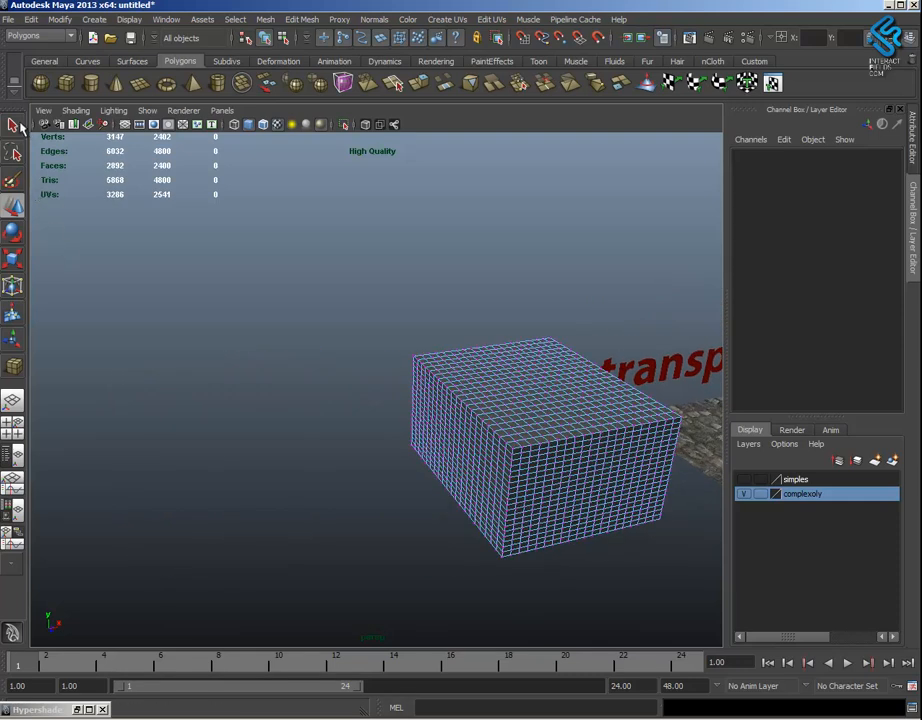
Open the Select Tool settings and toggle the Soft Select option
double_click(15, 123)
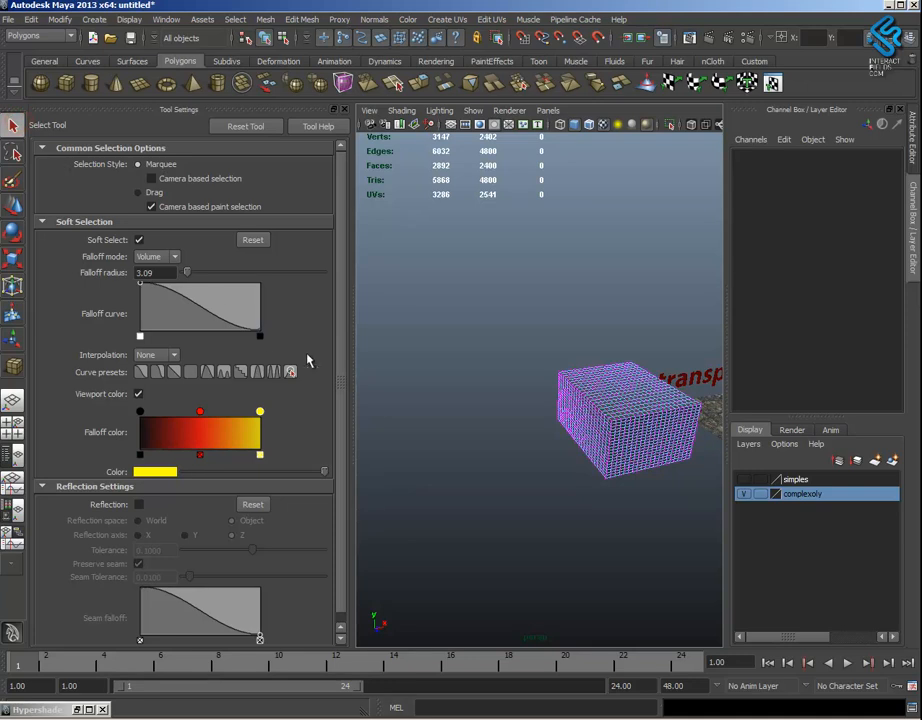
middle_click_drag(558, 437, 503, 445, "alt")
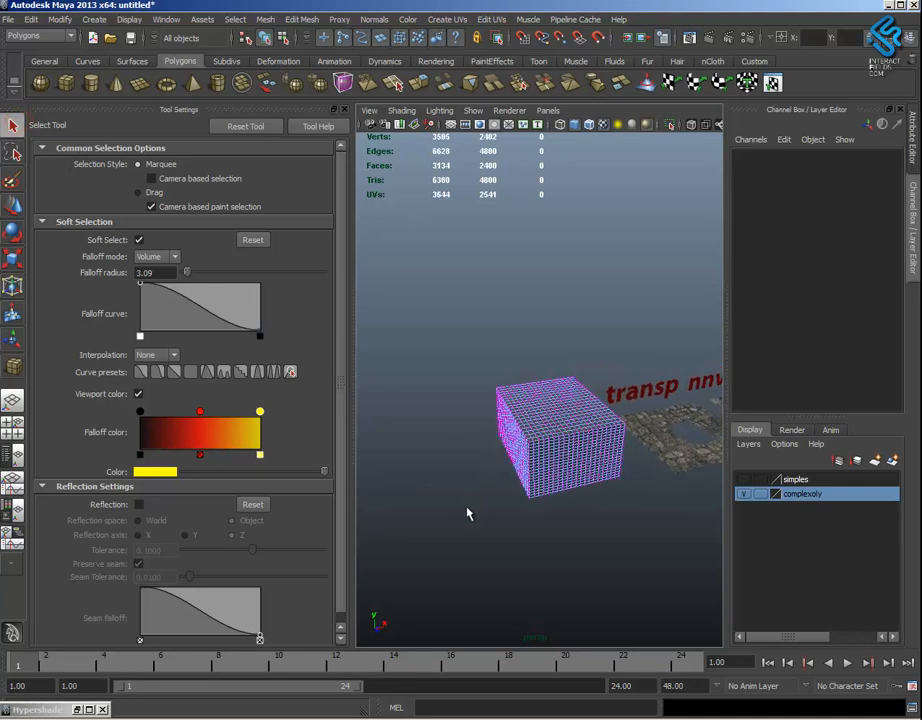
left_click_drag(467, 514, 325, 446, "alt")
left_click(139, 241)
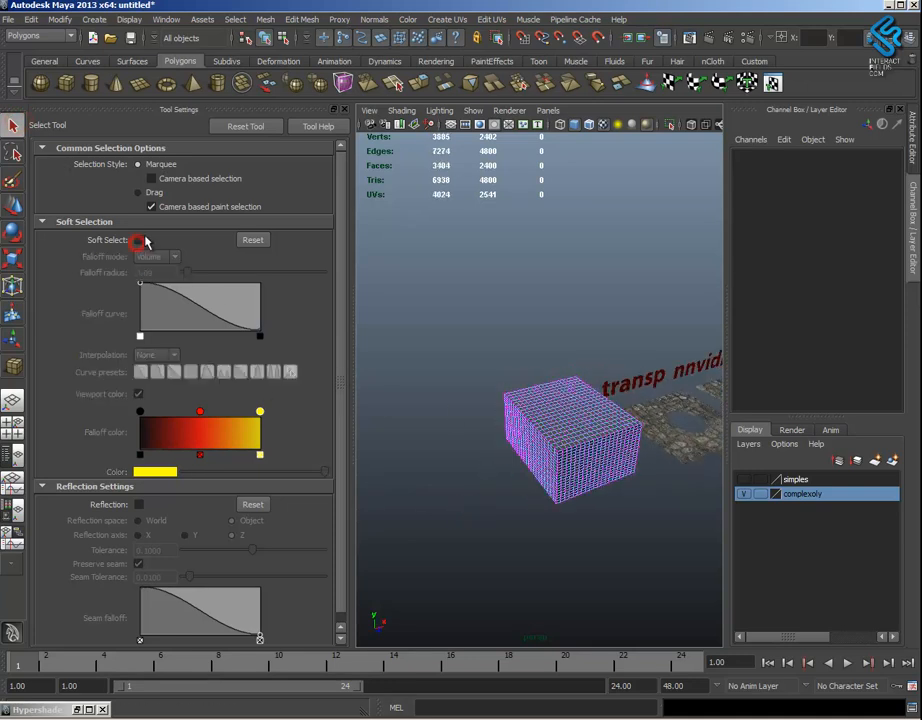
Paint-select three vertex patches and a wide stroke across the cube's top face with the Paint Selection Tool
left_click(11, 184)
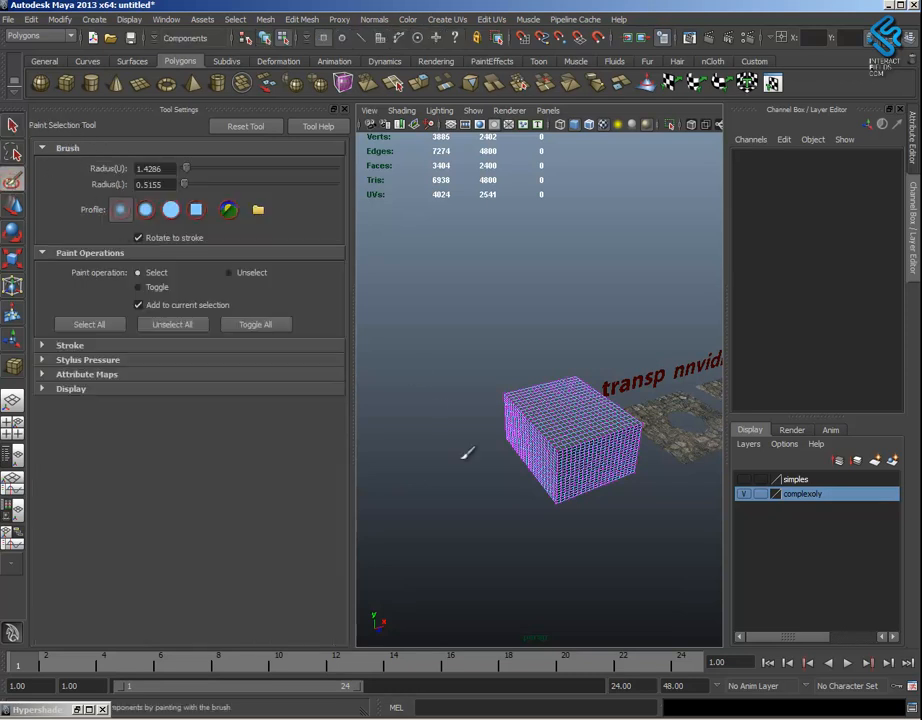
right_click_drag(565, 487, 617, 500, "alt")
middle_click_drag(617, 500, 540, 437, "alt")
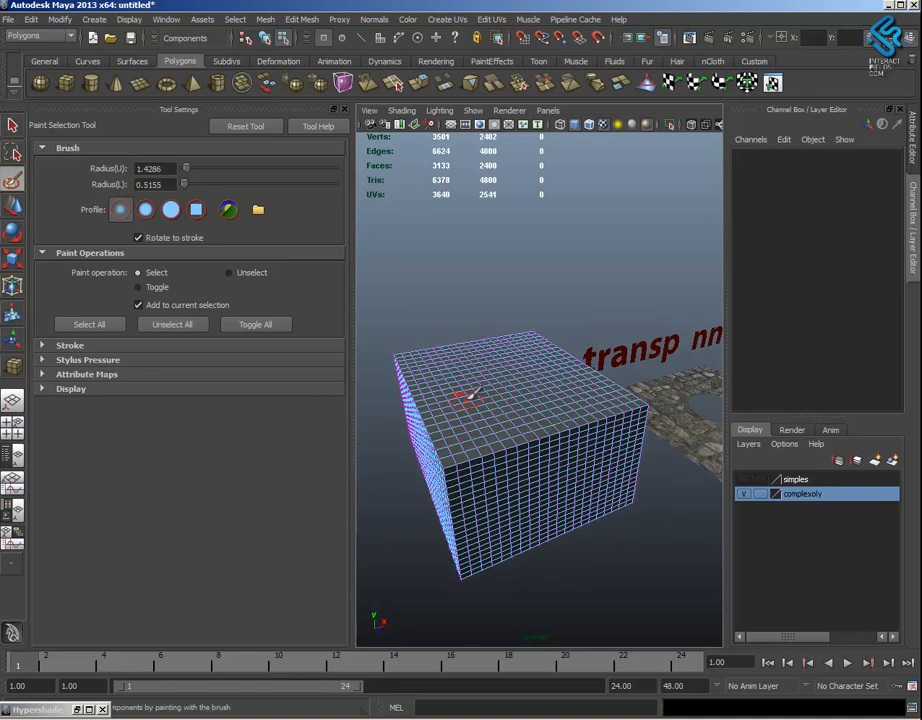
left_click_drag(445, 364, 470, 372)
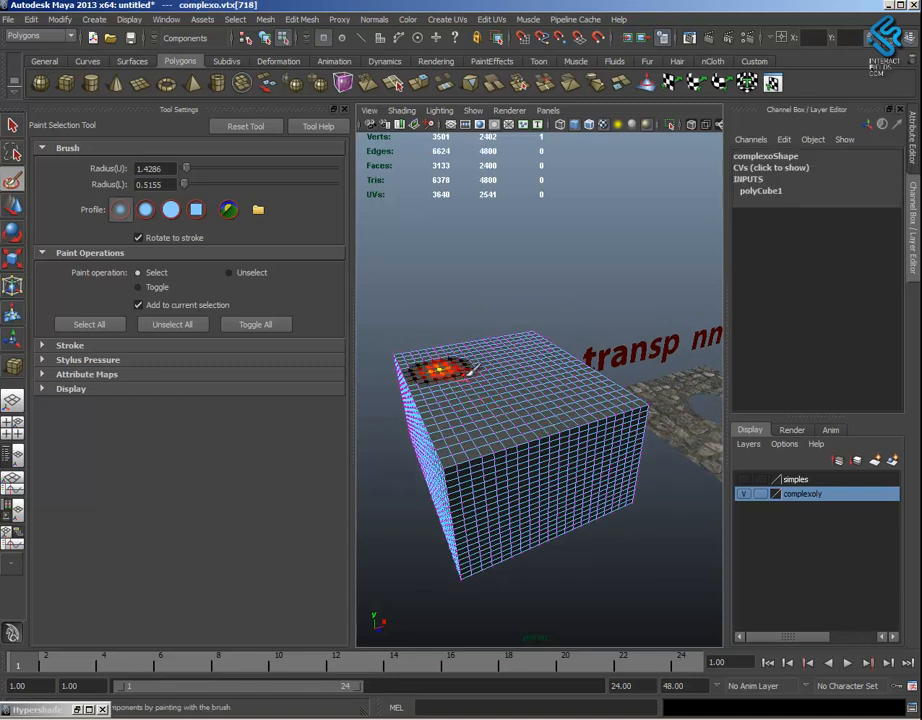
left_click(519, 353)
left_click(502, 385)
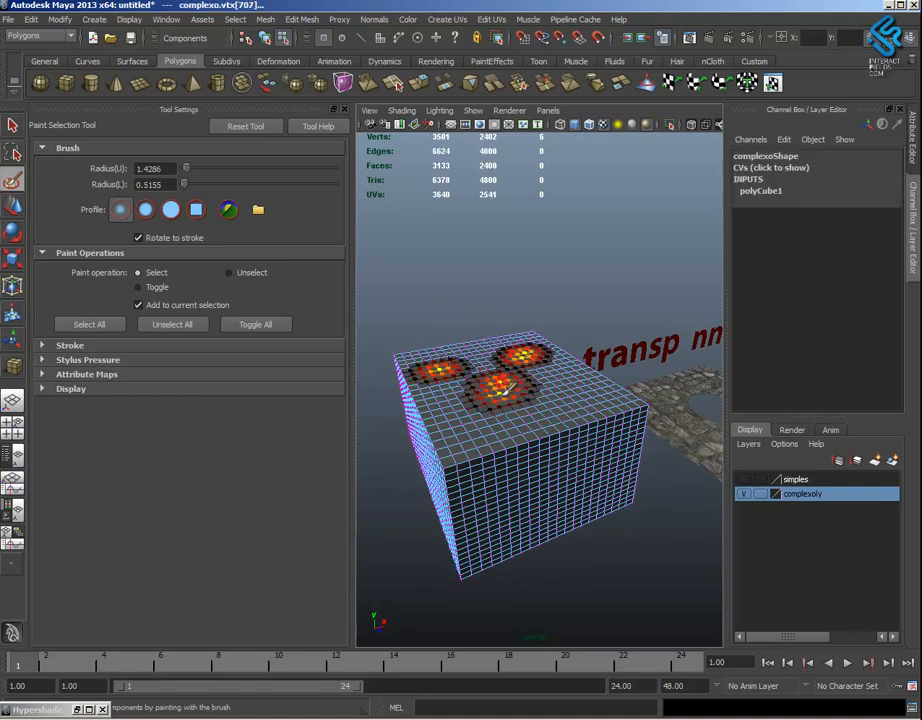
left_click_drag(440, 435, 579, 384)
Move the painted top vertices downward to dent the surface, and clear the selection
mouse_move(556, 450)
left_mouse_down("alt")
mouse_move(573, 524)
mouse_move(545, 460)
left_mouse_up("alt")
key("w")
left_click_drag(498, 339, 503, 370)
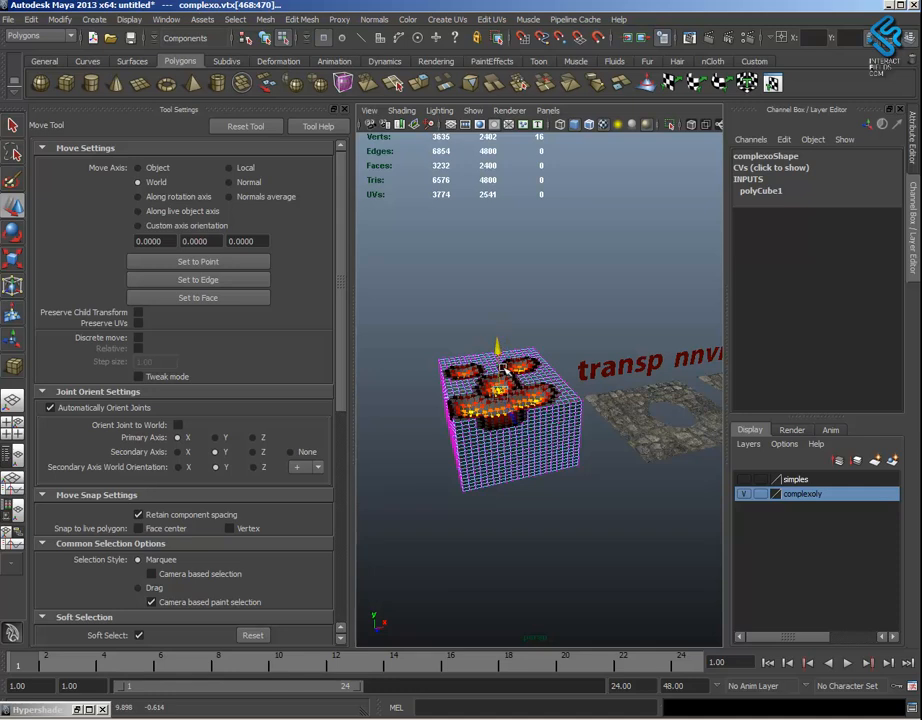
left_click(532, 521)
mouse_move(535, 535)
left_mouse_down("alt")
mouse_move(562, 537)
mouse_move(574, 521)
mouse_move(596, 548)
left_mouse_up("alt")
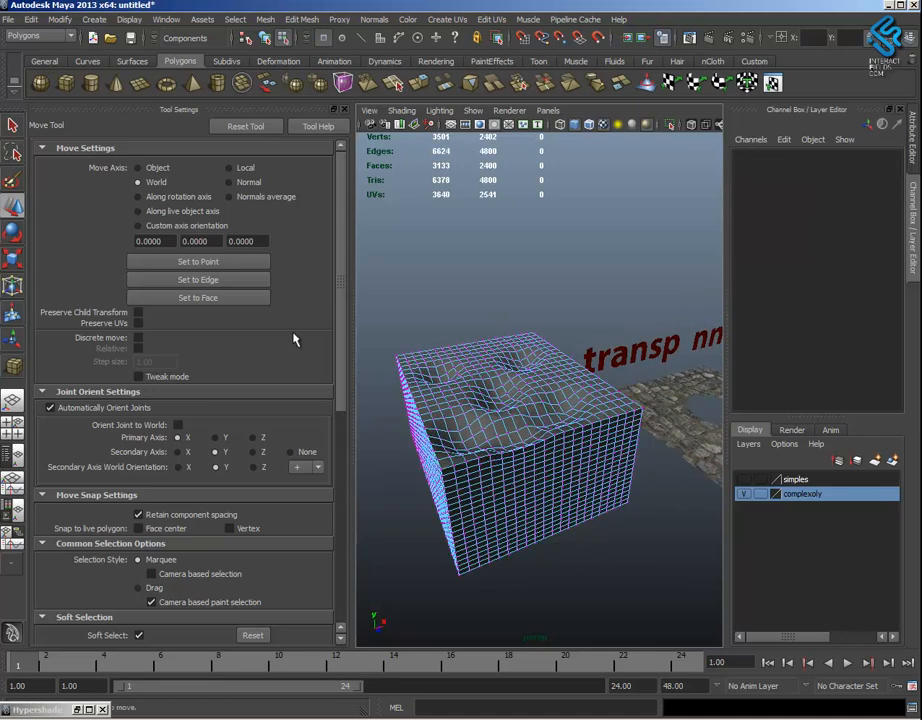
Paint-select two vertex patches on the cube's front face, pull them outward into bulges and clear the selection
left_click(12, 180)
left_click_drag(479, 493, 506, 496)
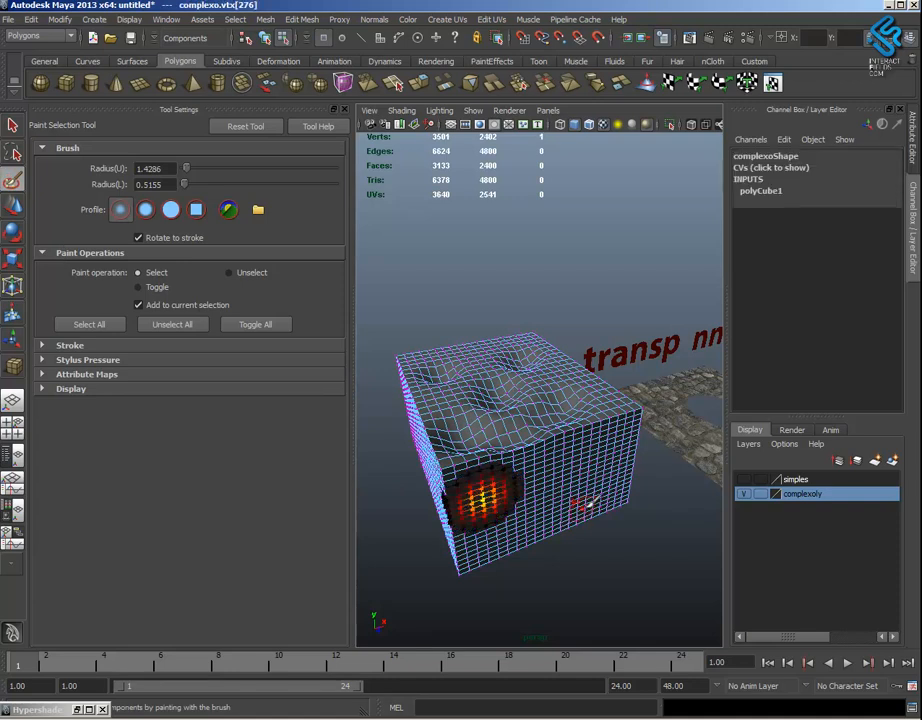
left_click_drag(584, 495, 596, 492)
key("w")
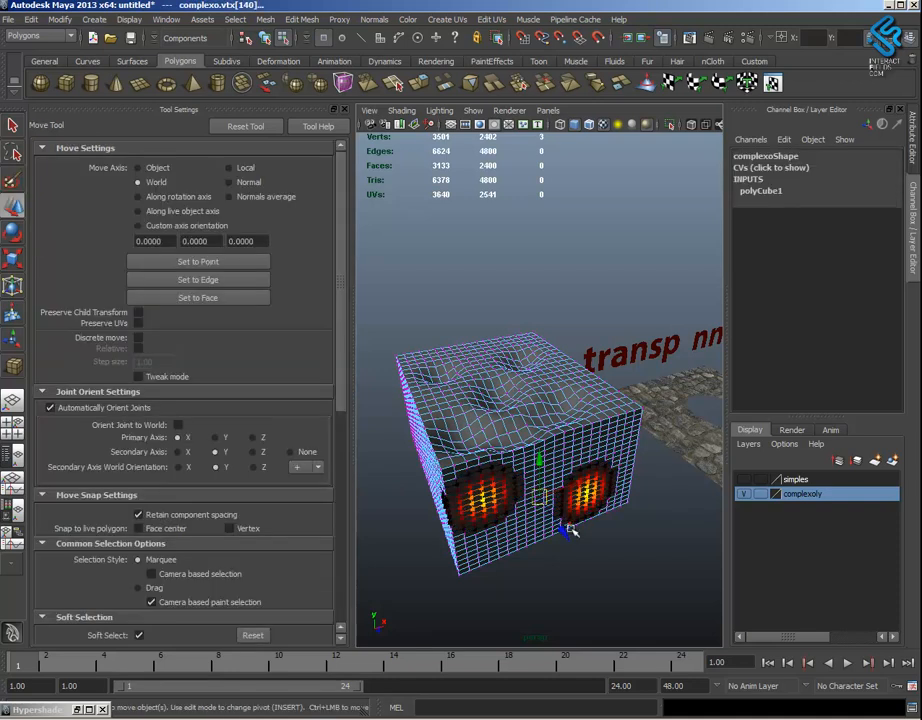
left_click(551, 577)
Paint-select a wavy vertex stroke along the cube's long plain side face and pull it outward into a winding bulge
left_click_drag(554, 581, 547, 530, "alt")
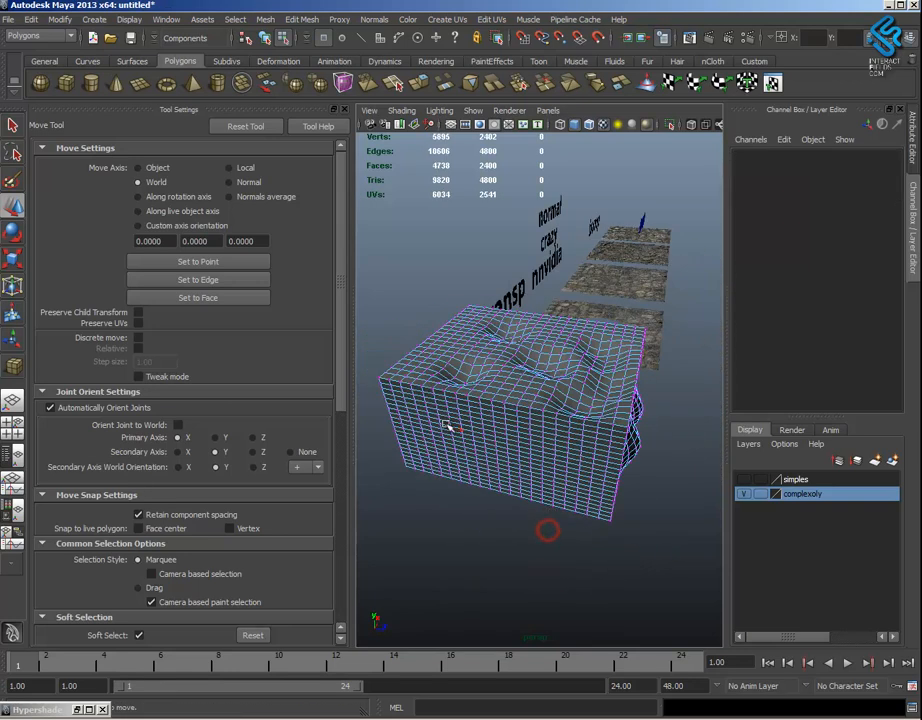
left_click(12, 180)
mouse_move(445, 412)
left_mouse_down()
mouse_move(425, 430)
mouse_move(463, 440)
mouse_move(530, 420)
mouse_move(553, 465)
mouse_move(532, 449)
left_mouse_up()
key("w")
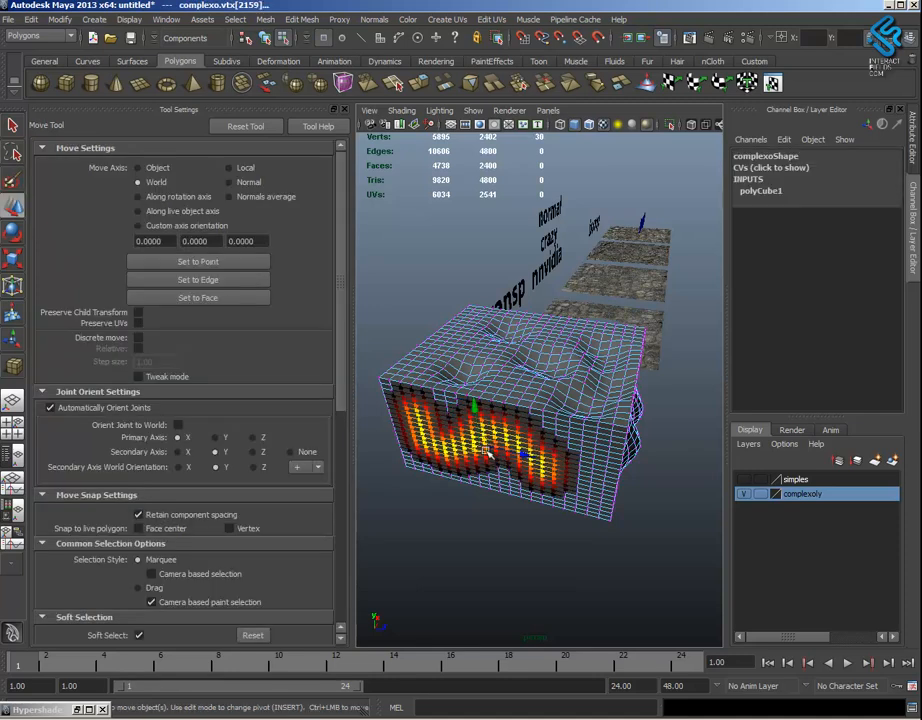
left_click_drag(522, 528, 518, 527, "alt")
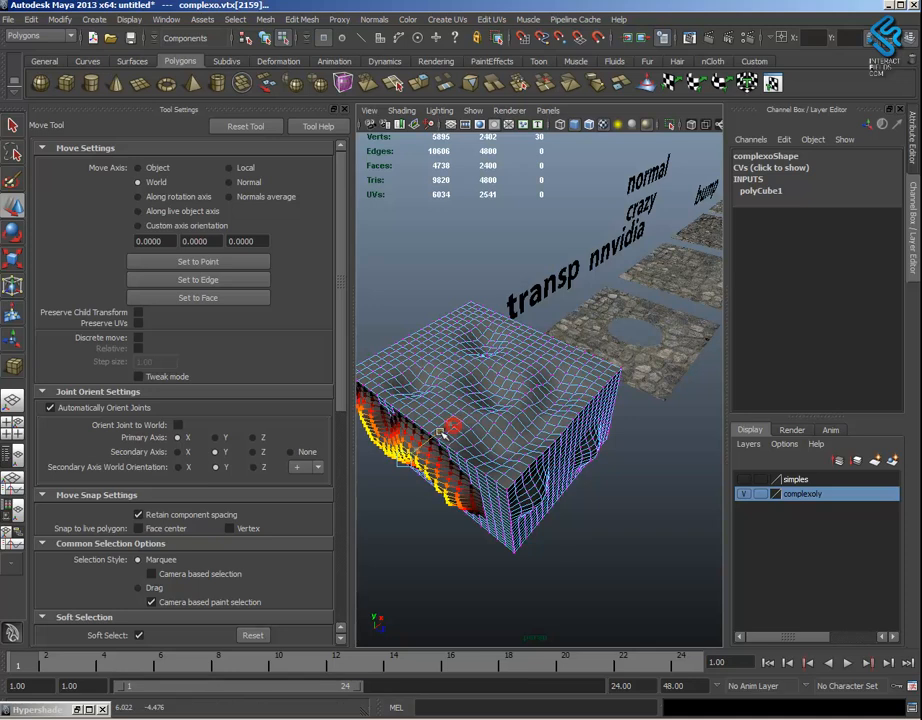
Clear the selection, paint-select a vertical vertex patch on the face opposite the two bulges, push it inward, and clear the selection again
left_click_drag(453, 427, 407, 446, "alt")
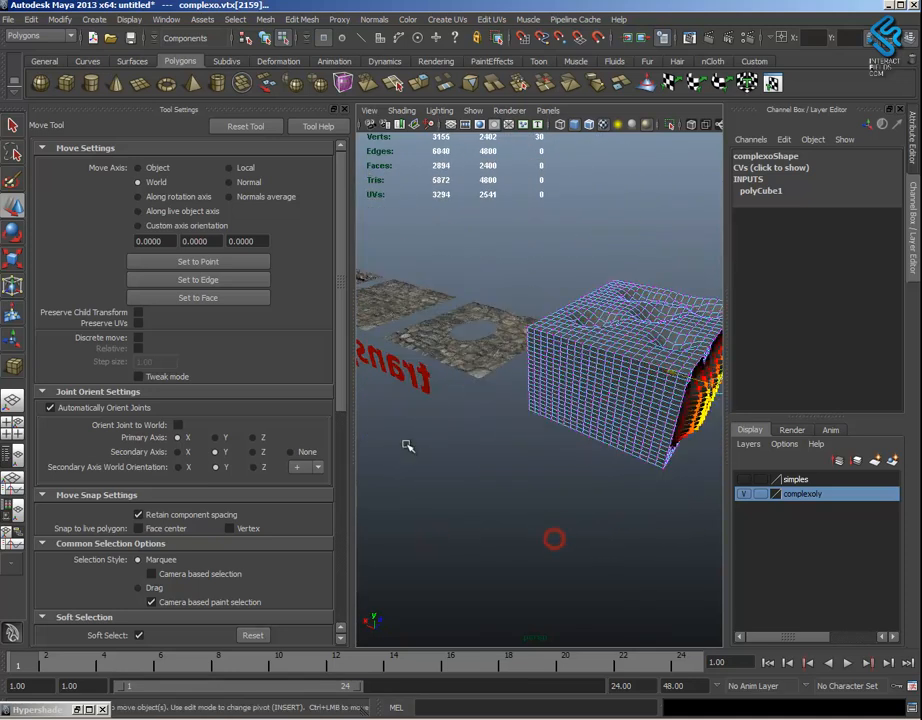
left_click(12, 180)
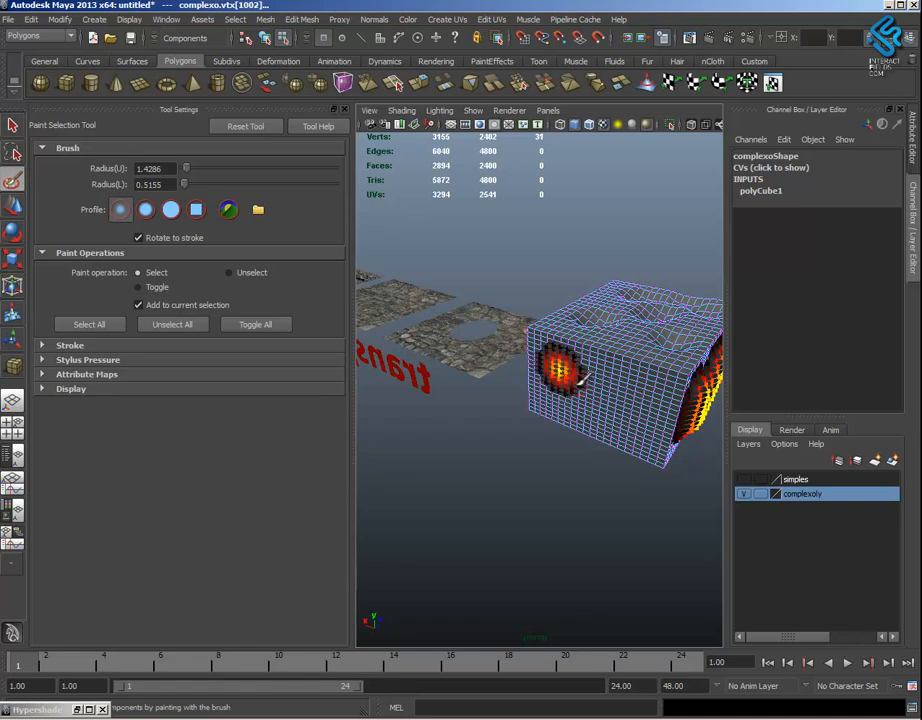
left_click(176, 324)
left_click(566, 360)
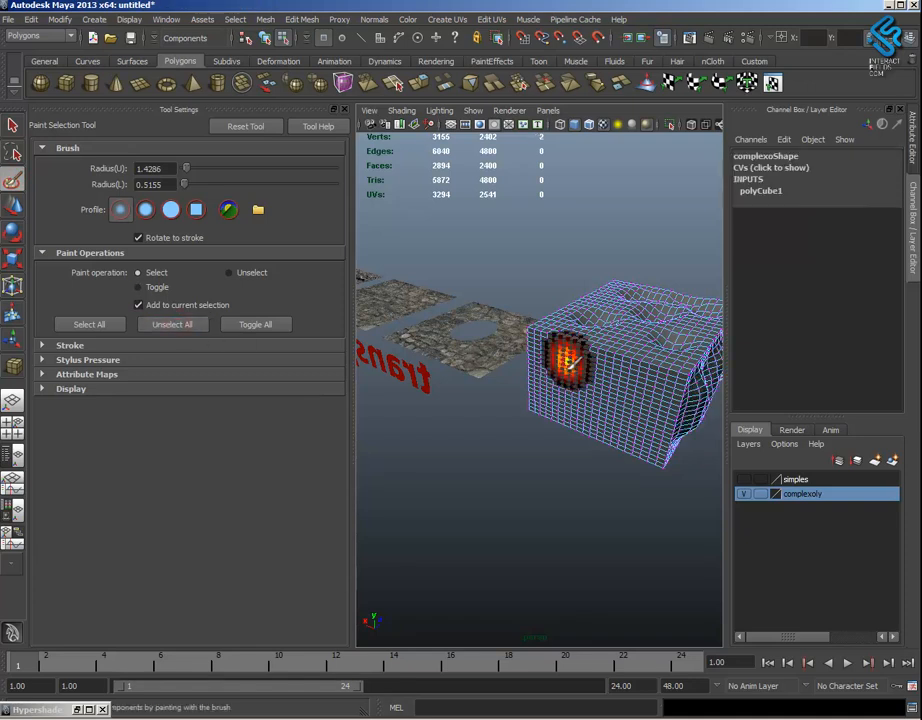
left_click_drag(568, 358, 560, 395)
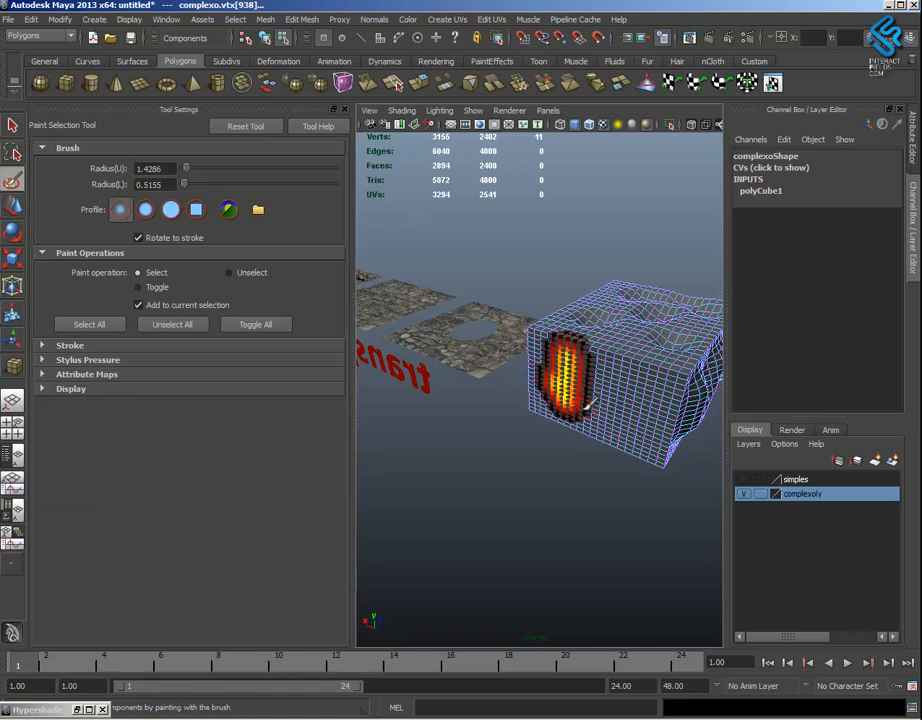
key("w")
middle_click_drag(585, 364, 610, 400)
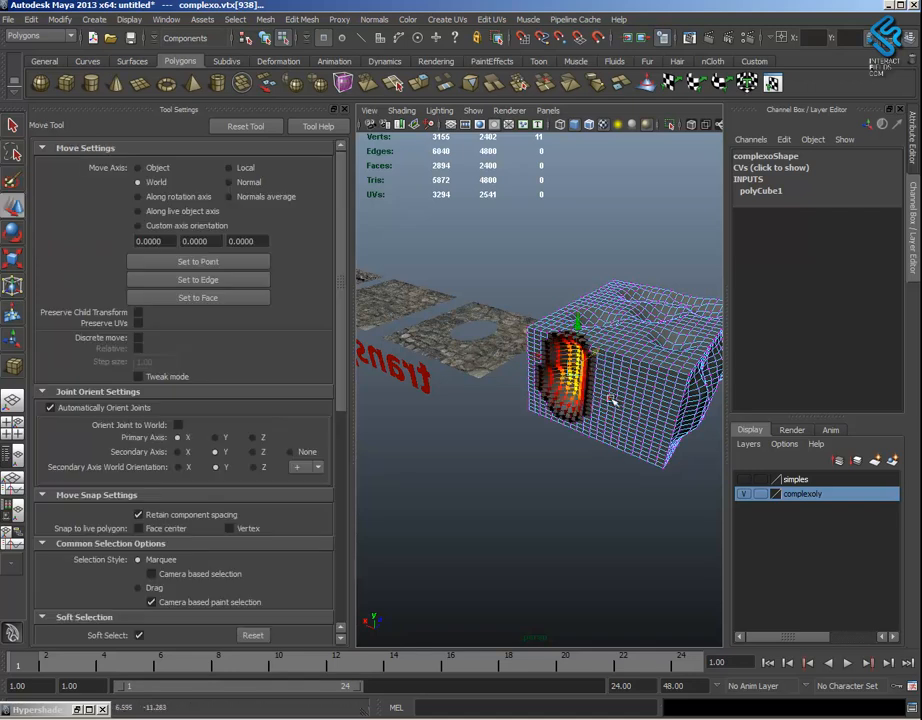
left_click(12, 180)
left_click(12, 153)
left_click(12, 125)
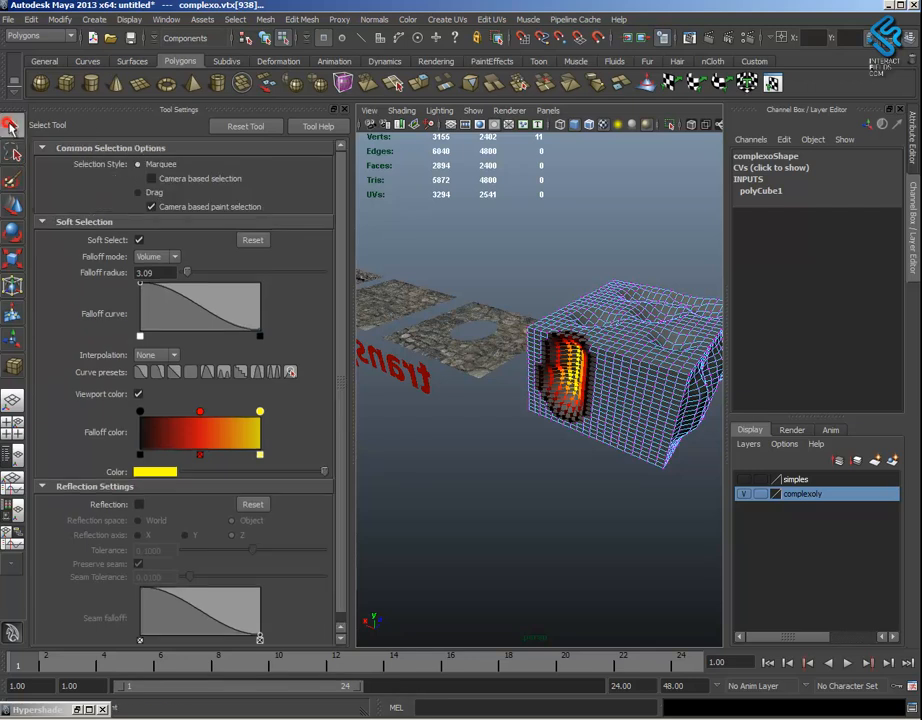
left_click(12, 180)
left_click(180, 323)
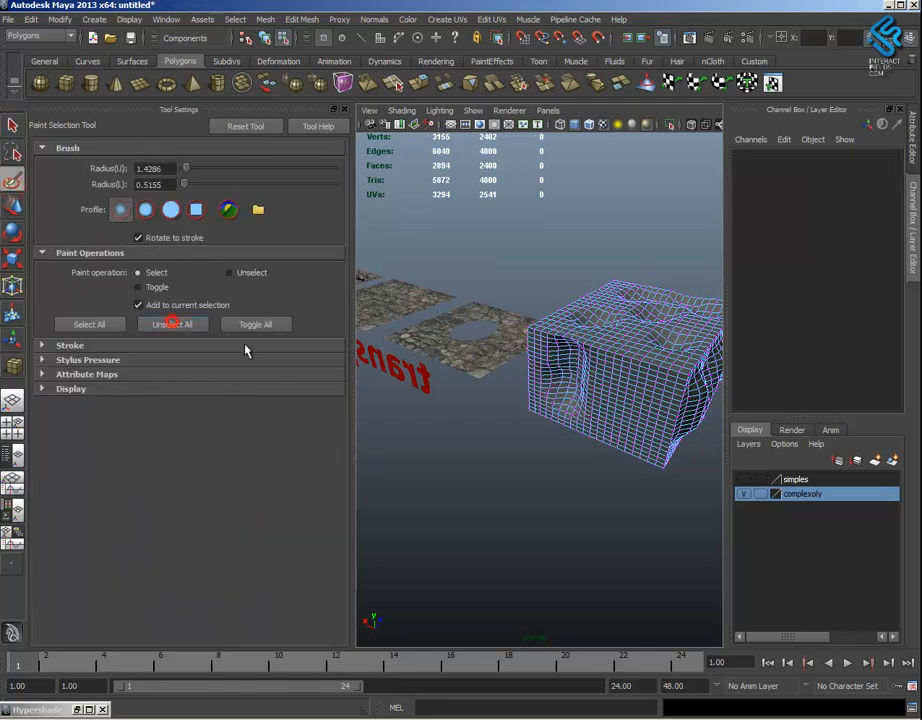
Paint-select a small vertex patch beside the new dent, pull it outward into a bulge and clear the selection
mouse_move(637, 385)
left_mouse_down()
mouse_move(640, 405)
mouse_move(635, 393)
left_mouse_up()
key("w")
left_click_drag(667, 523, 465, 558, "alt")
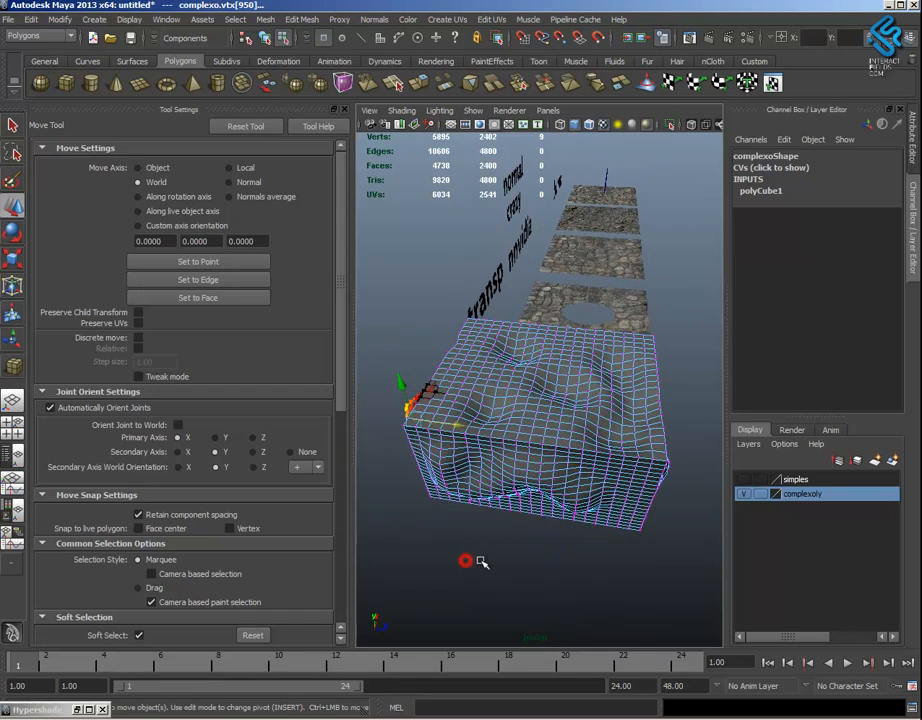
left_click(10, 182)
left_click(177, 323)
Paint-select one more vertex patch near the upper edge of the wavy side, deselect it and return the cube to object mode
left_click_drag(531, 446, 550, 447)
key("w")
mouse_move(540, 525)
left_mouse_down("alt")
mouse_move(531, 531)
mouse_move(548, 521)
mouse_move(630, 555)
left_mouse_up("alt")
left_click(567, 555)
right_click_drag(640, 556, 613, 531, "alt")
left_click_drag(584, 543, 566, 534, "alt")
right_click_drag(510, 398, 567, 380)
left_click_drag(612, 492, 563, 473, "alt")
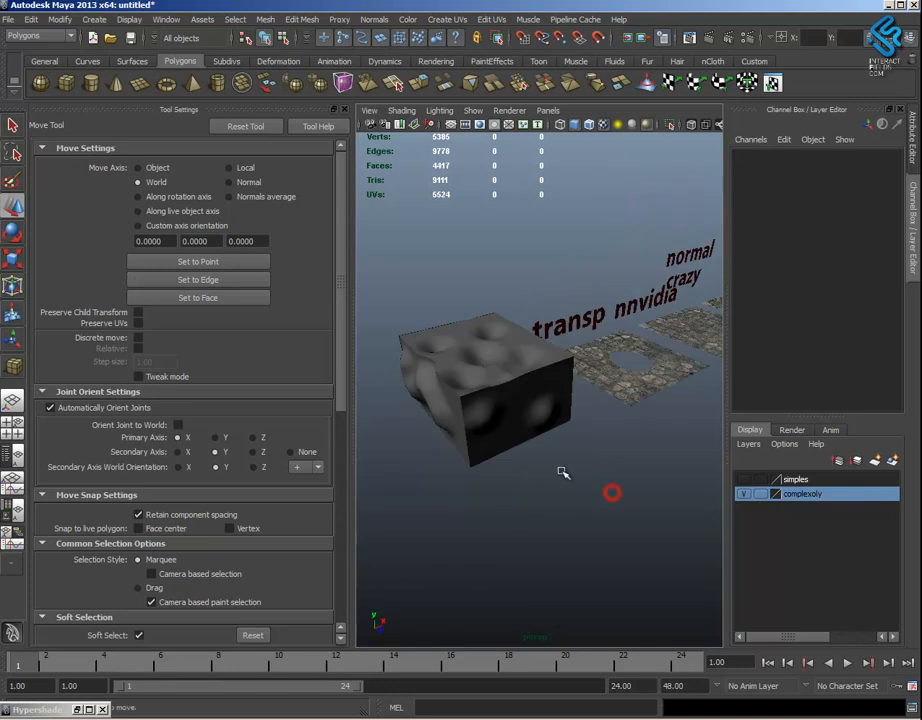
Select the sculpted cube as an object and close the tool settings to enlarge the perspective view
right_click_drag(562, 472, 597, 492, "alt")
left_click(498, 385)
left_click_drag(539, 469, 564, 481, "alt")
right_click_drag(579, 487, 580, 461, "alt")
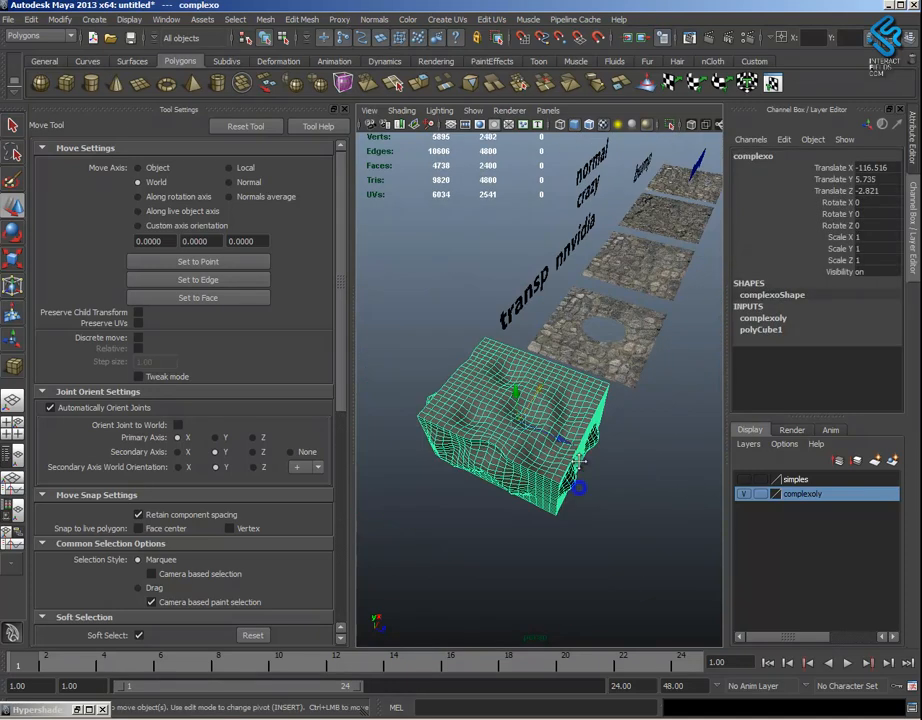
middle_click_drag(580, 461, 596, 461, "alt")
left_click(345, 110)
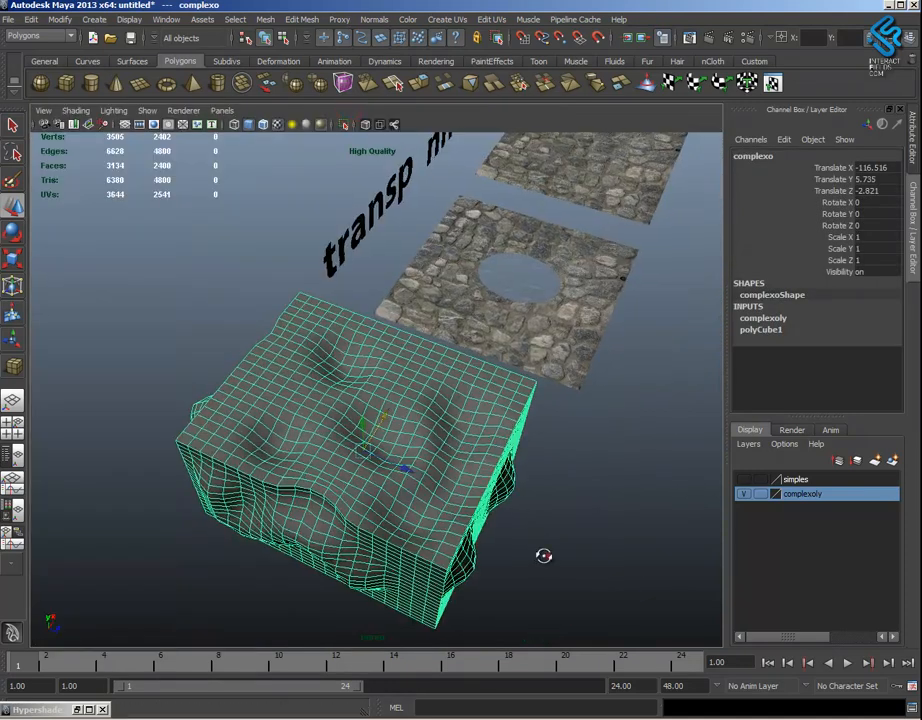
Assign a new Blinn material to the sculpted cube and bring the Channel Box and layers back into view
left_click_drag(545, 555, 527, 535, "alt")
right_click_drag(527, 535, 441, 512, "alt")
left_click_drag(441, 512, 424, 512, "alt")
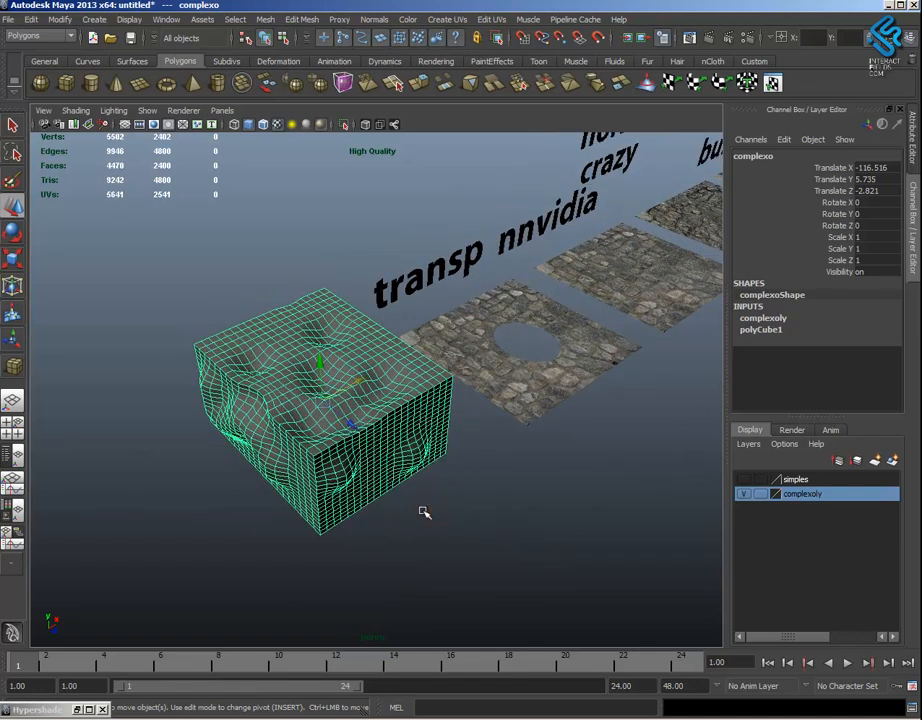
middle_click_drag(497, 450, 605, 458, "alt")
left_click_drag(697, 481, 449, 395, "alt")
right_click_drag(447, 396, 463, 601)
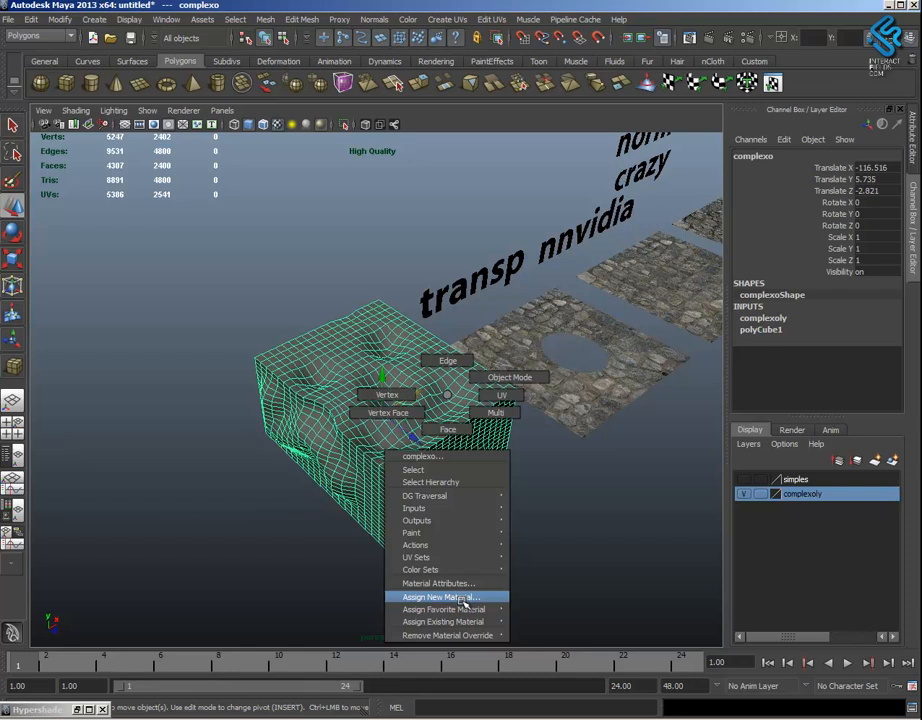
right_click_drag(463, 601, 533, 609)
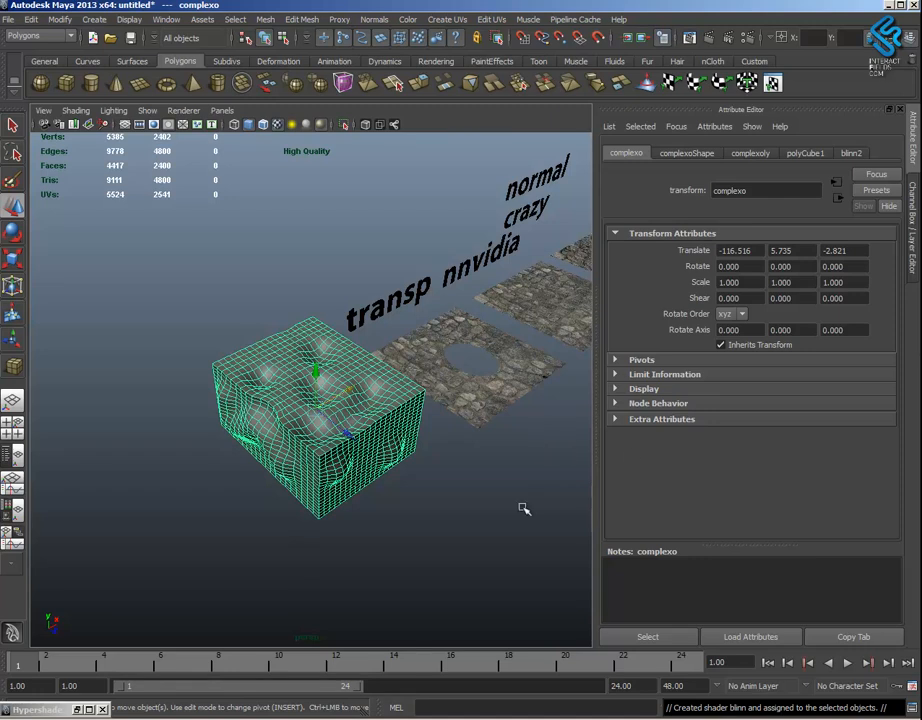
left_click(913, 240)
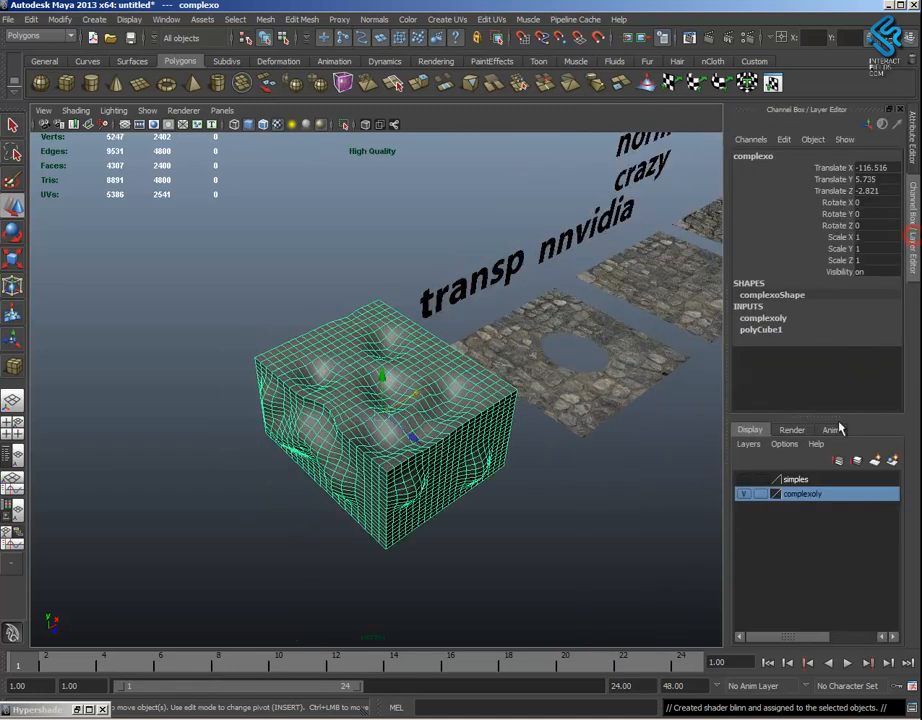
Hide the complexoly layer, show the simples layer and assign a new material to the simple cube
left_click(743, 494)
left_click(743, 479)
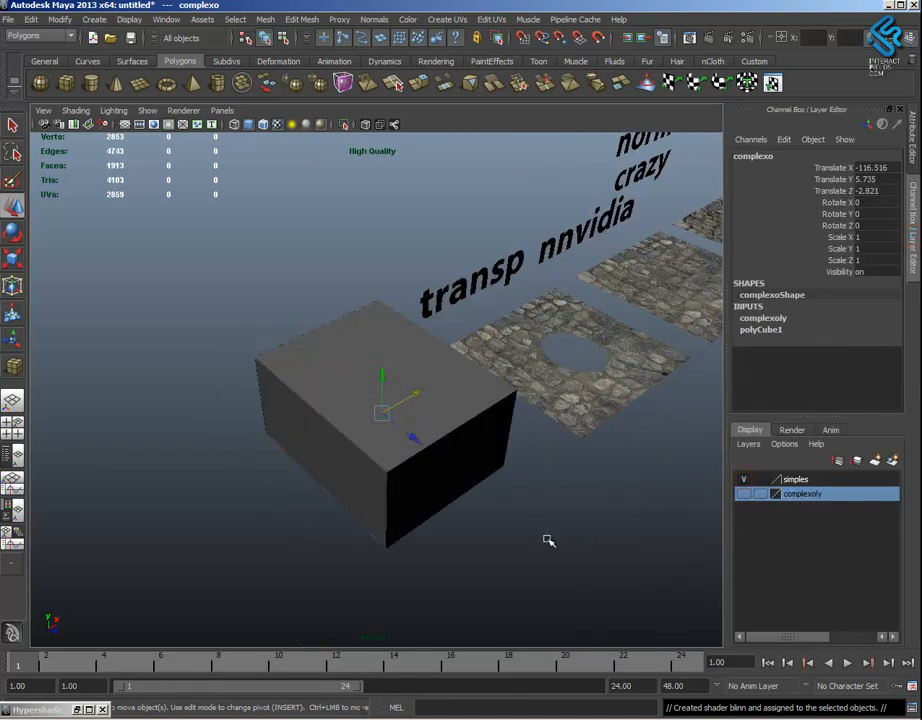
left_click(449, 412)
right_click_drag(437, 404, 531, 622)
middle_click_drag(556, 481, 562, 505, "alt")
scroll(562, 506, "down", 2)
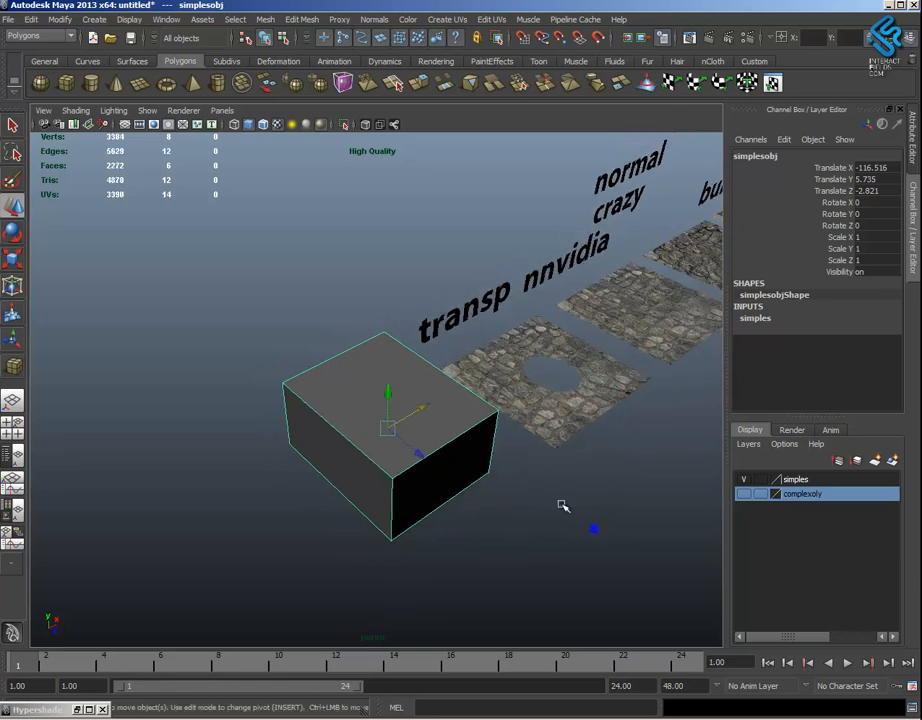
Make the complexoly layer visible too, display the Outliner beside the perspective view and select simplesobj in it
left_click(744, 494)
left_click_drag(636, 529, 521, 507, "alt")
left_click(12, 455)
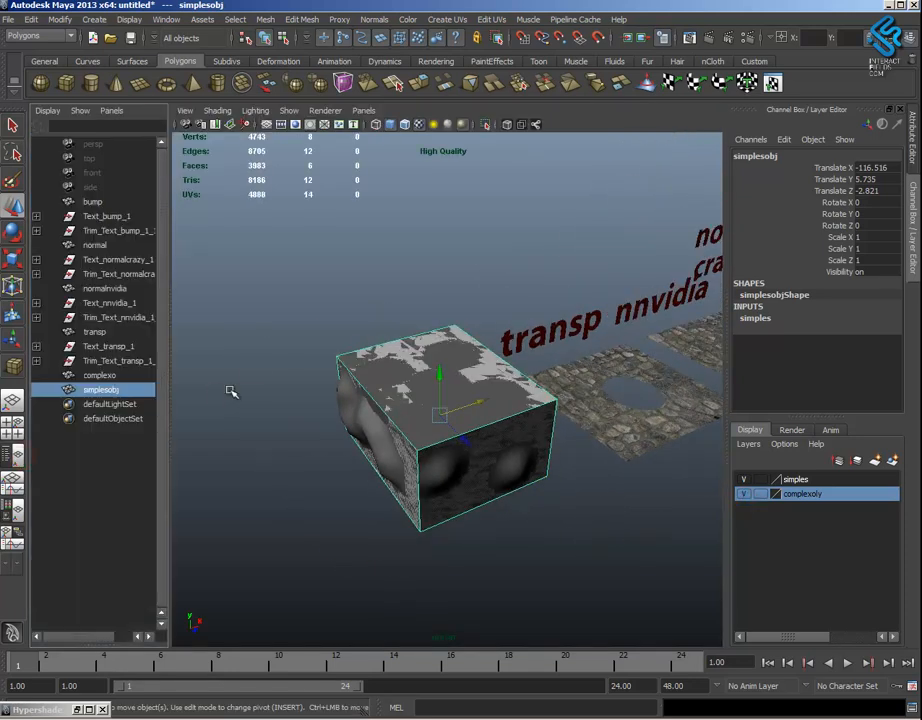
left_click(100, 375)
left_click(100, 390)
mouse_move(535, 527)
left_mouse_down("alt")
mouse_move(500, 523)
mouse_move(545, 490)
mouse_move(535, 519)
mouse_move(546, 529)
left_mouse_up("alt")
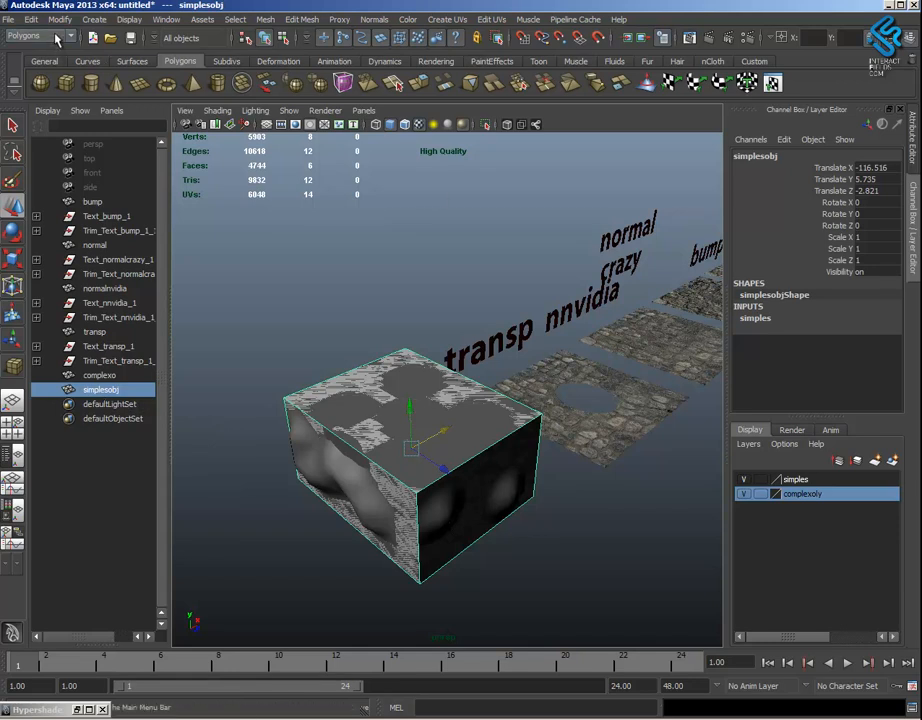
Switch to the Rendering menu set and open Transfer Maps for the selected simple cube
left_click(60, 38)
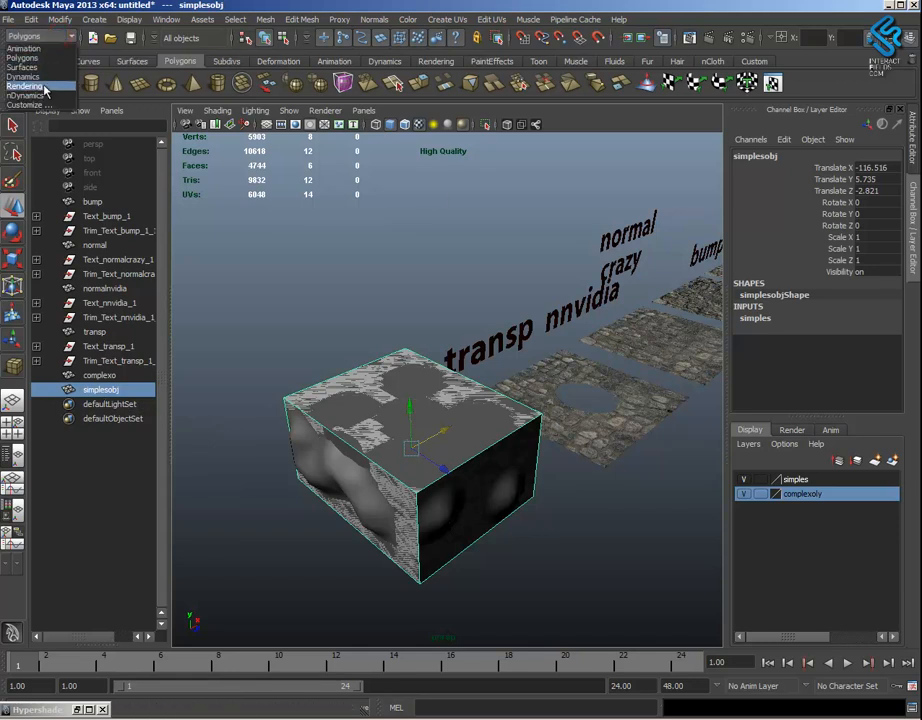
left_click(25, 86)
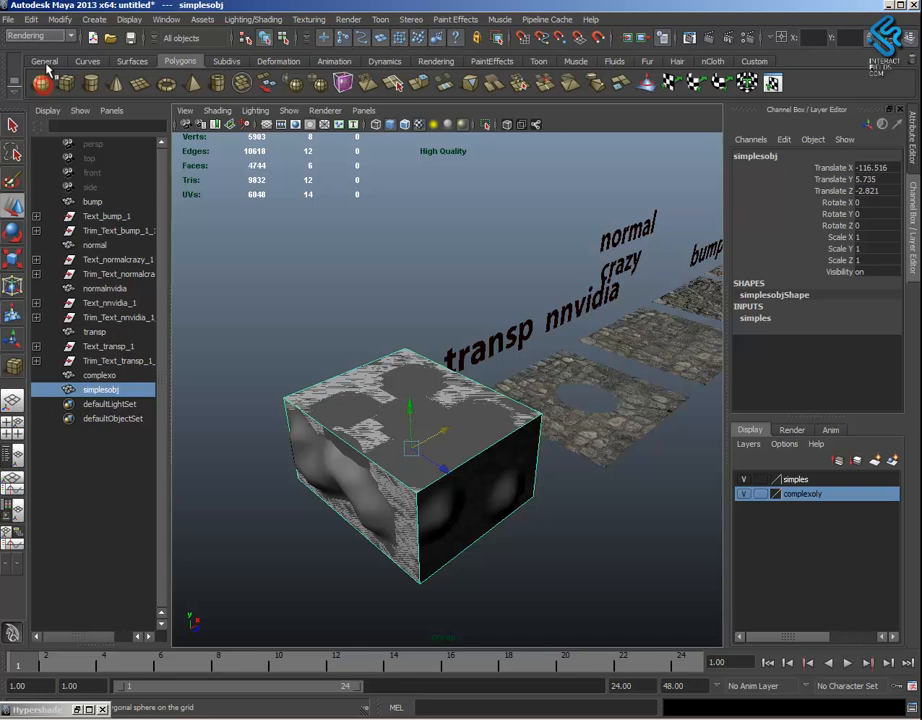
left_click(251, 21)
mouse_move(315, 172)
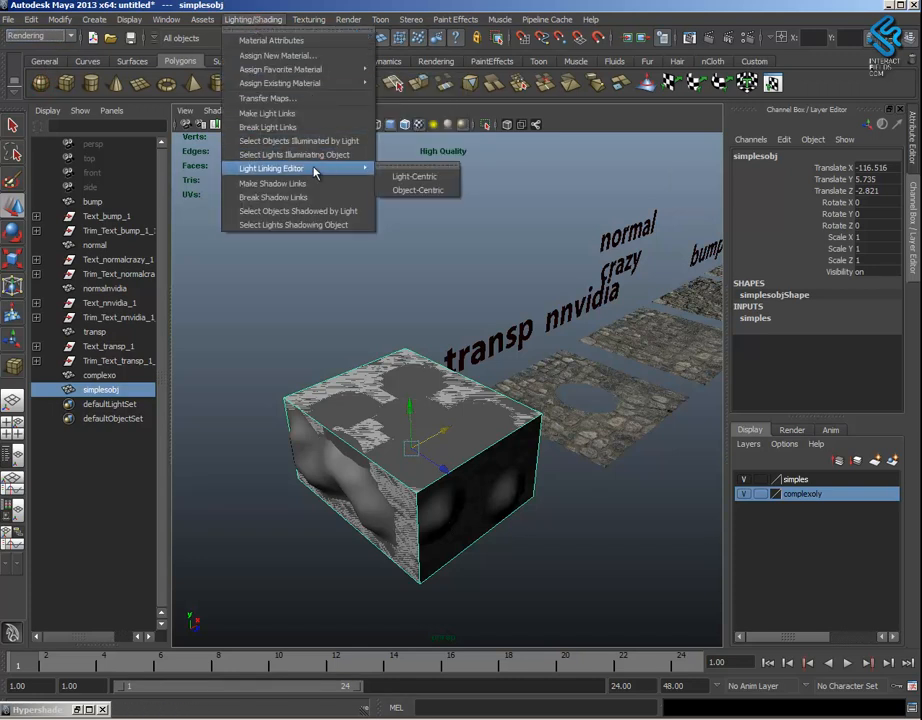
left_click(290, 98)
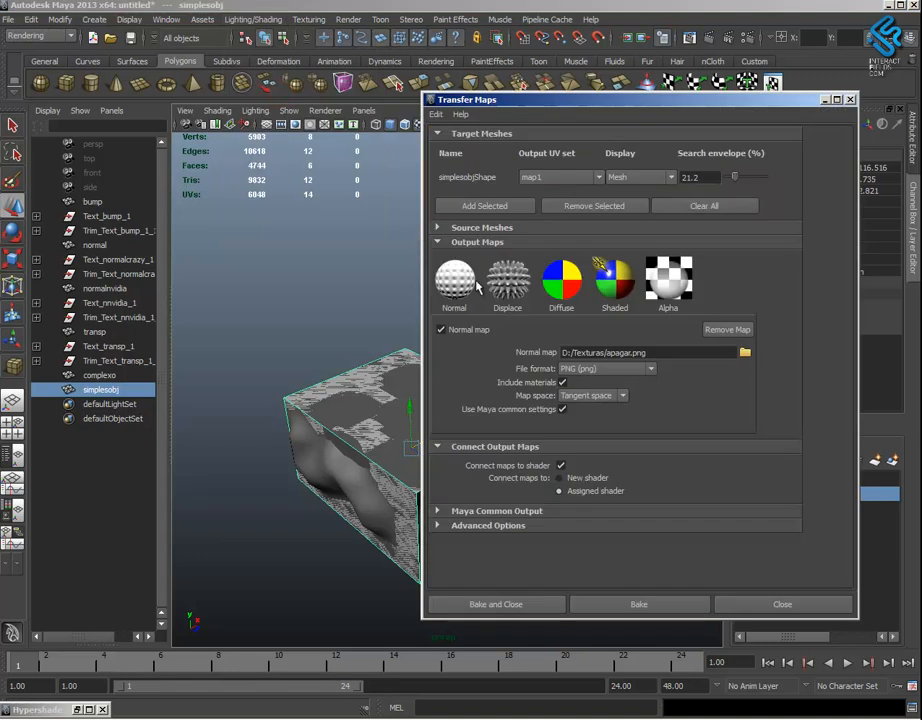
Reset the Transfer Maps settings, move the window off the cubes and add simplesobj as the target mesh
left_click(436, 114)
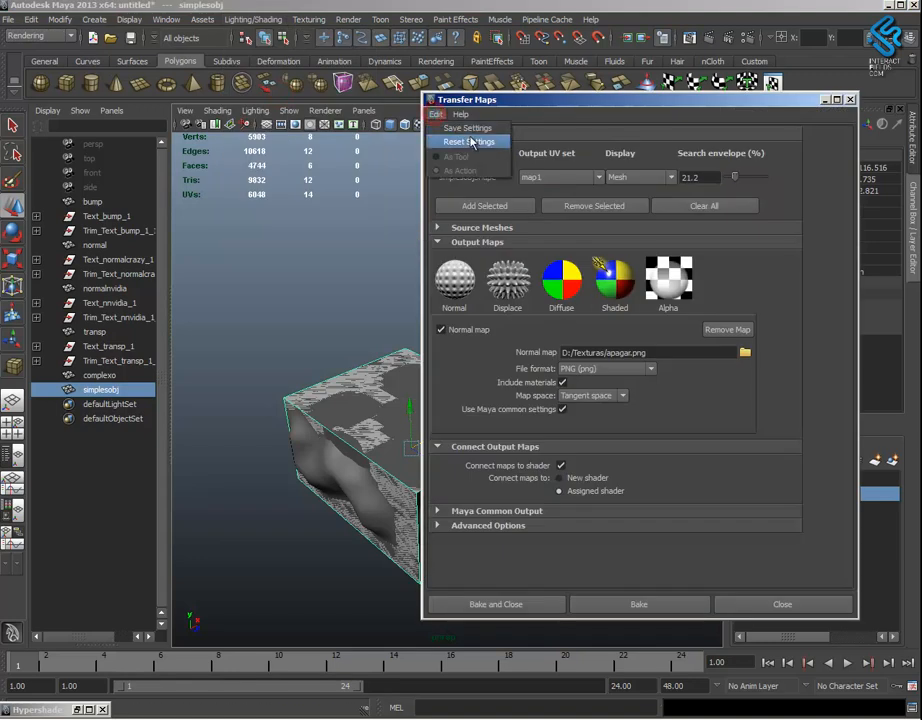
left_click(468, 140)
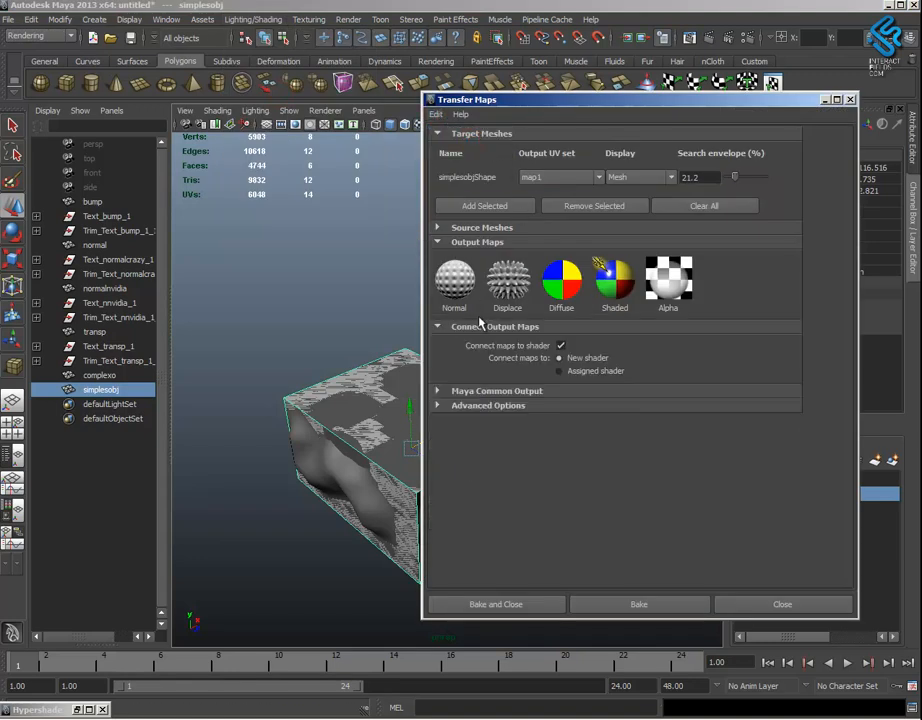
left_click_drag(540, 107, 629, 119)
left_click_drag(260, 360, 400, 368, "alt")
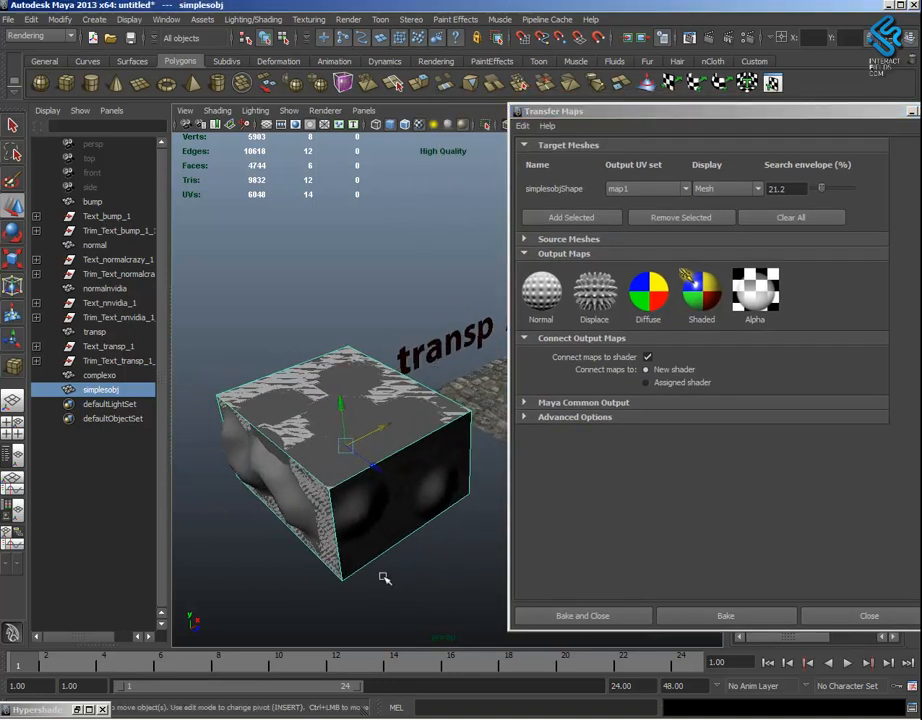
left_click(195, 370)
left_click(145, 392)
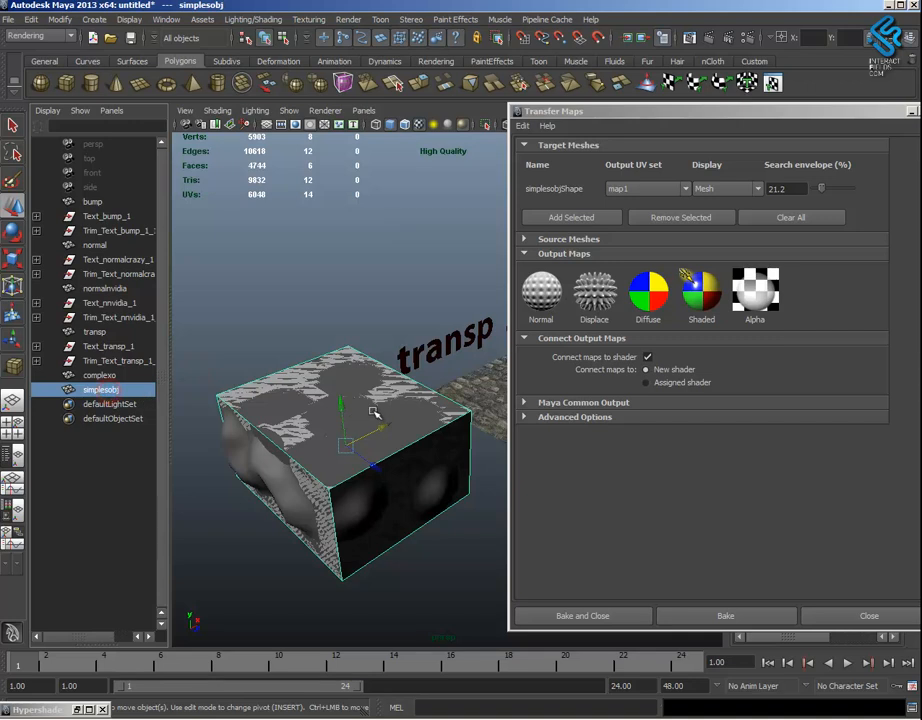
left_click(556, 222)
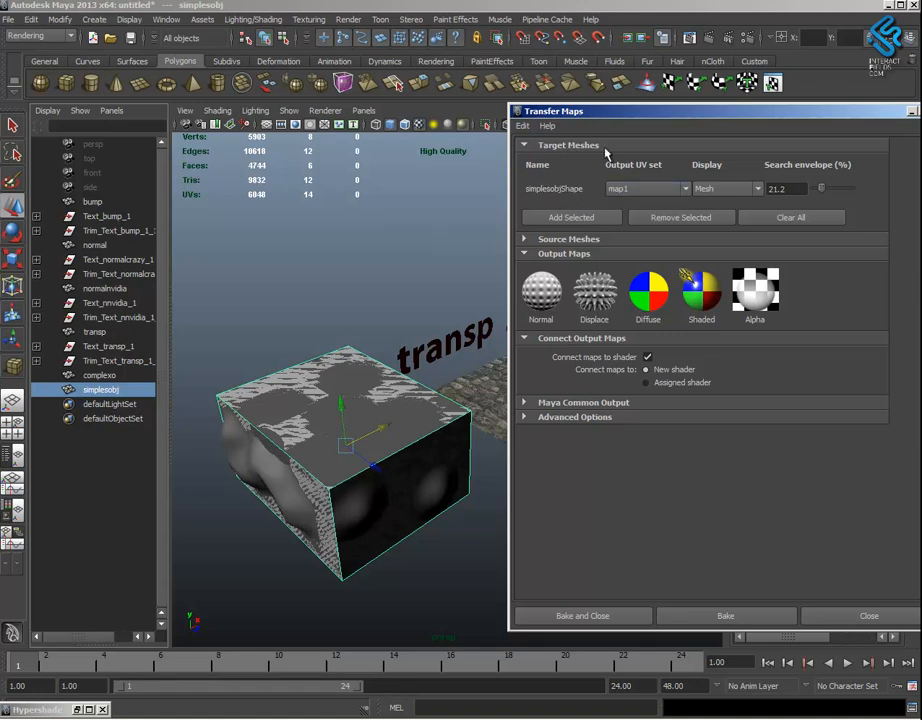
Add complexo as the source mesh in Transfer Maps and add a normal map as the output
left_click(95, 375)
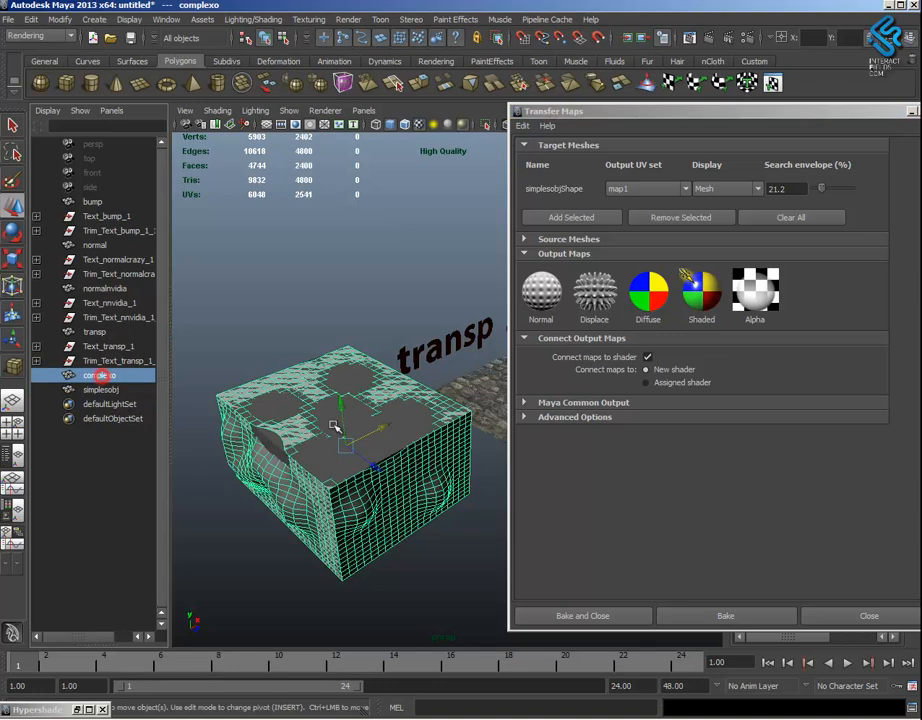
left_click(538, 241)
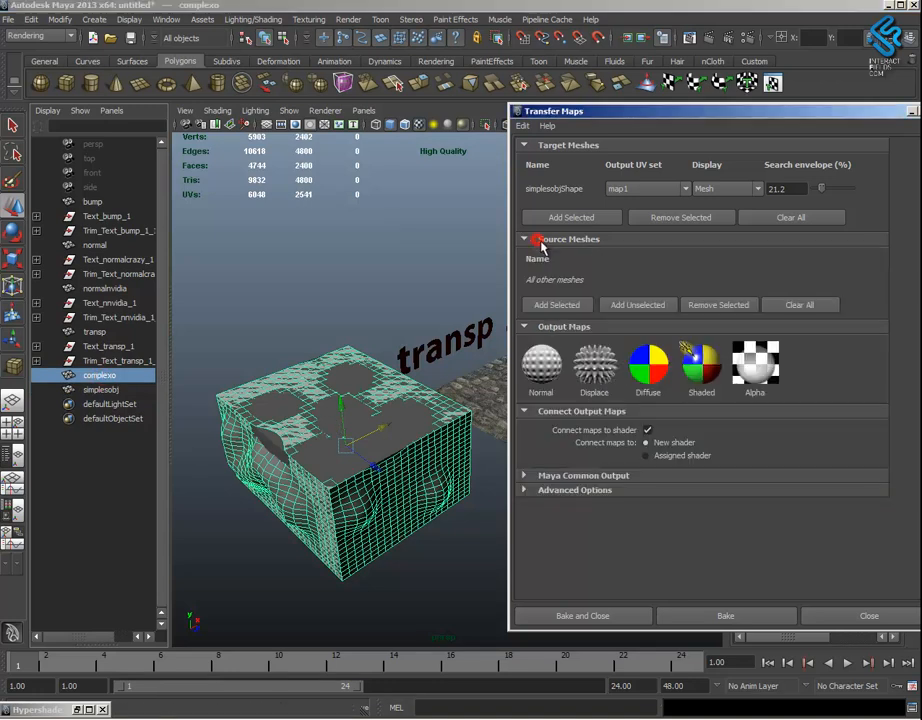
left_click(556, 305)
left_click_drag(385, 405, 396, 391, "alt")
right_click_drag(396, 391, 436, 371, "alt")
middle_click_drag(436, 371, 472, 338, "alt")
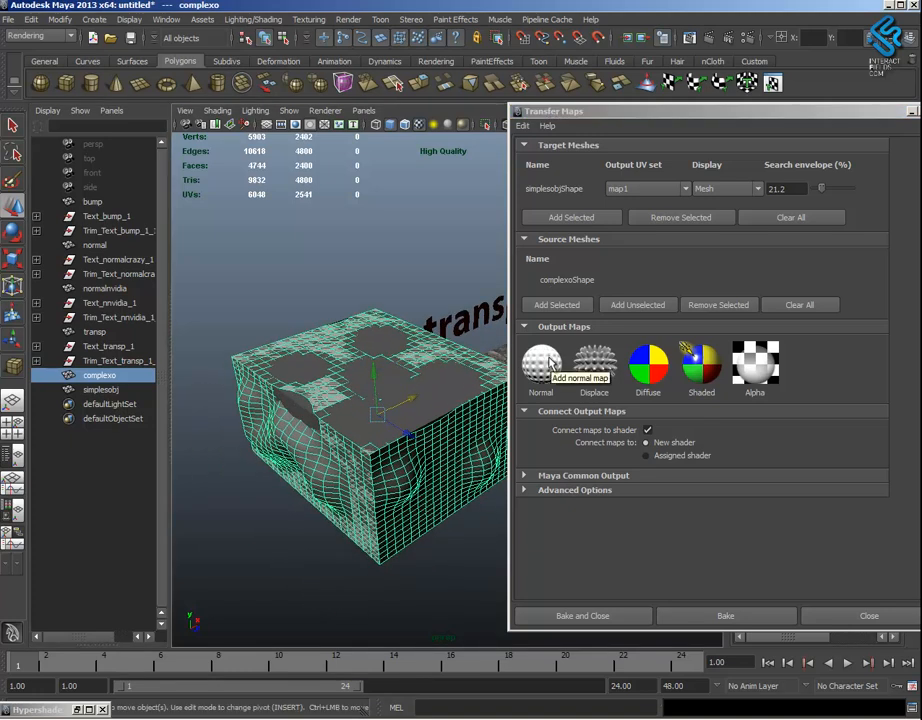
left_click(548, 360)
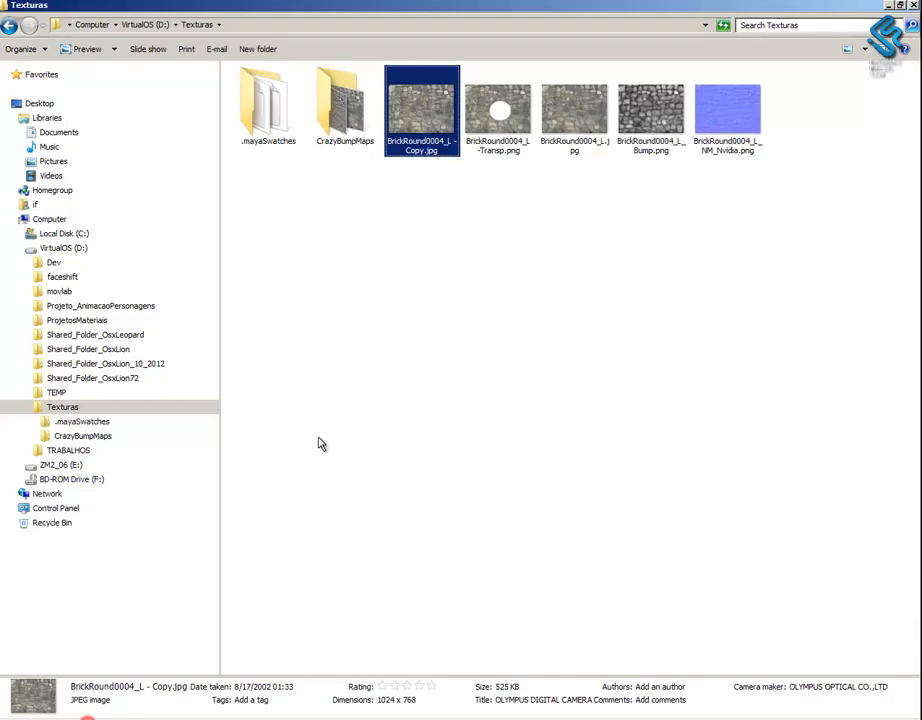
Copy the D:\Texturas folder path and open that folder in Maya as the normal map's output location
left_click(268, 26)
key("ctrl+c")
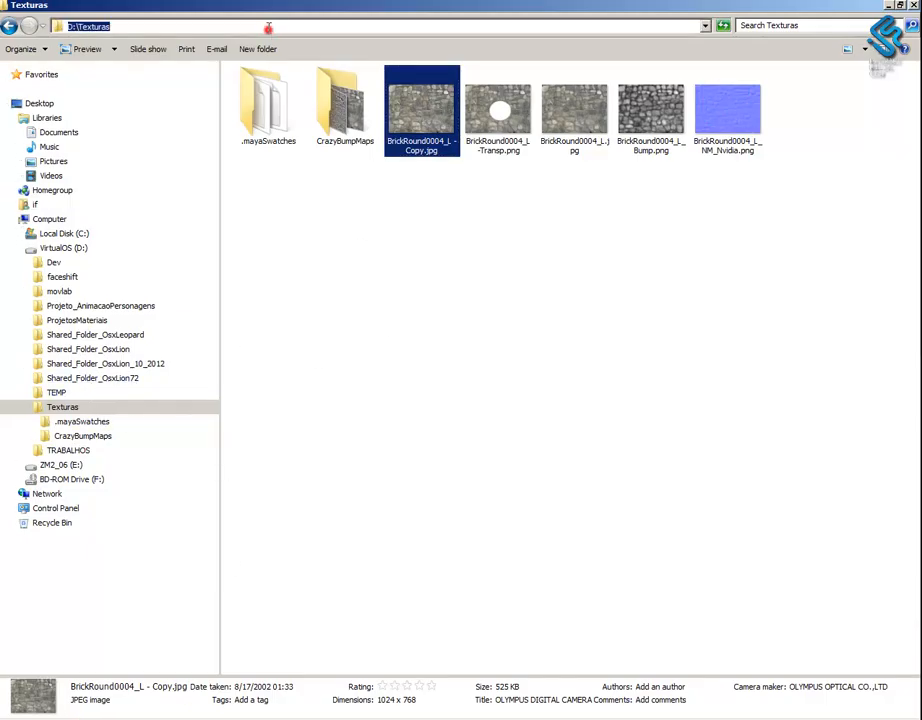
key("alt+Tab")
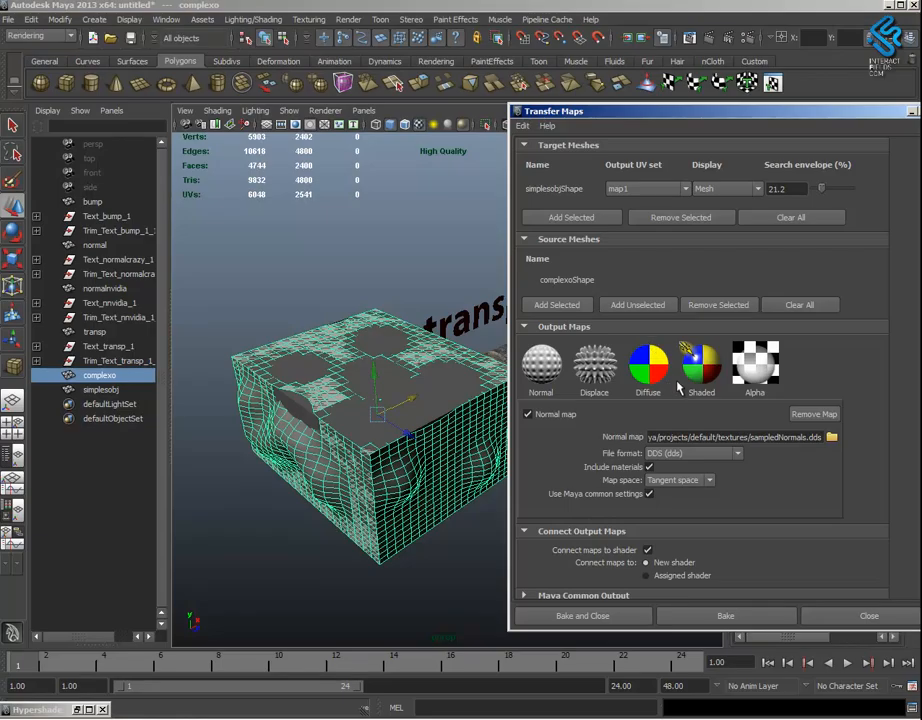
left_click(831, 437)
key("ctrl+v")
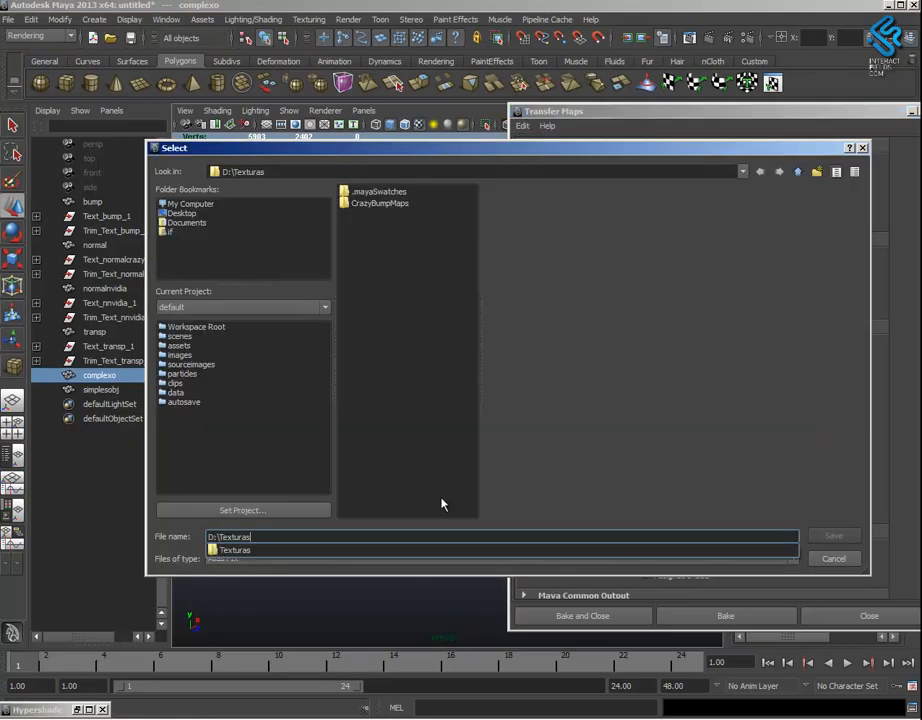
key("Return")
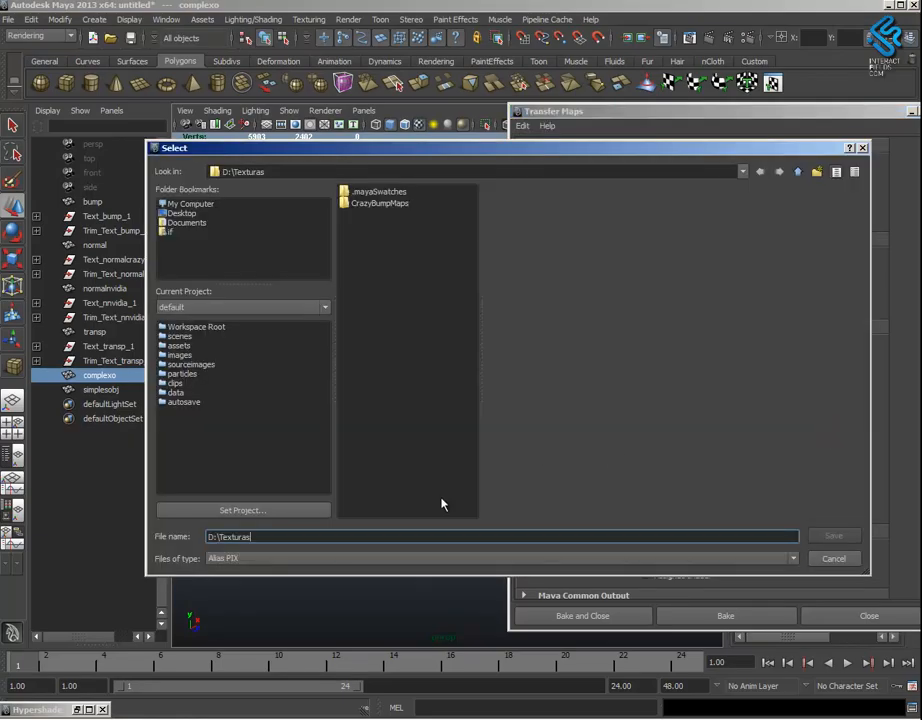
Name the output normal map NormalMaya, choose the PNG file type and save it
triple_click(268, 534)
type("Nor")
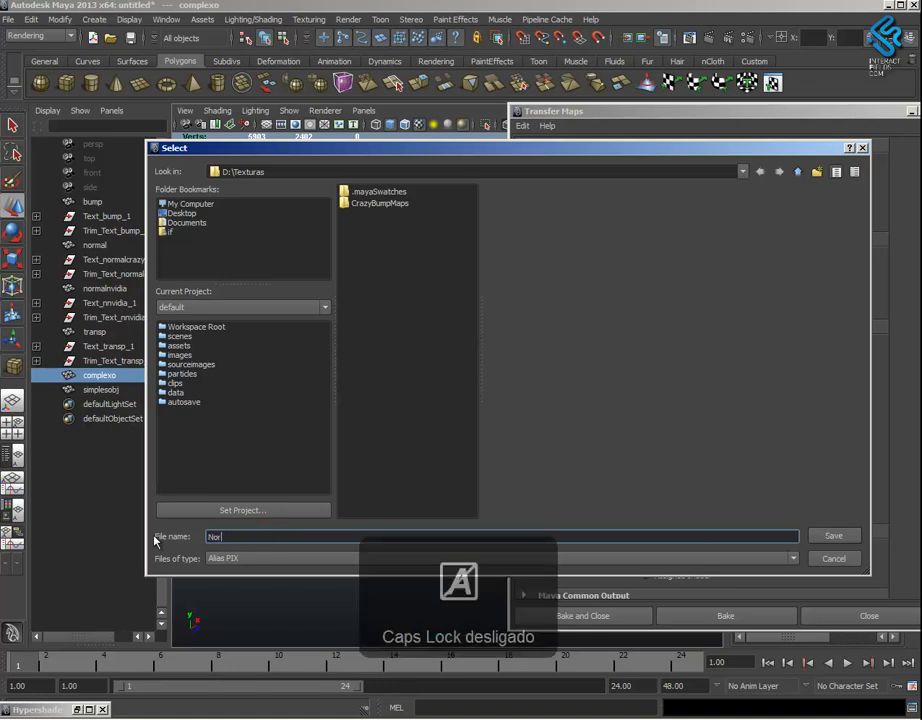
type("malMaya")
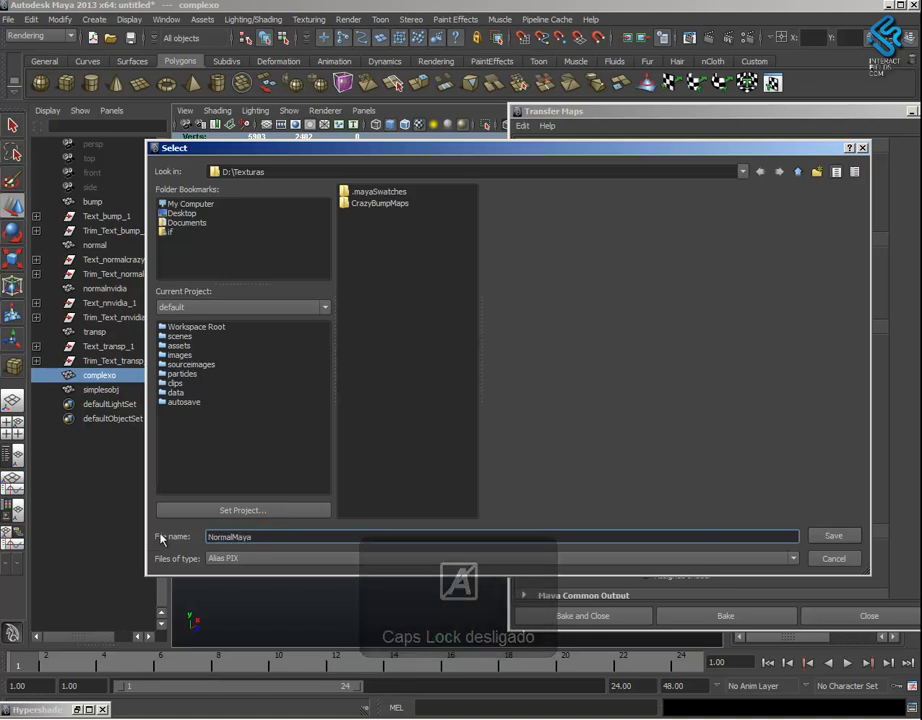
left_click(268, 559)
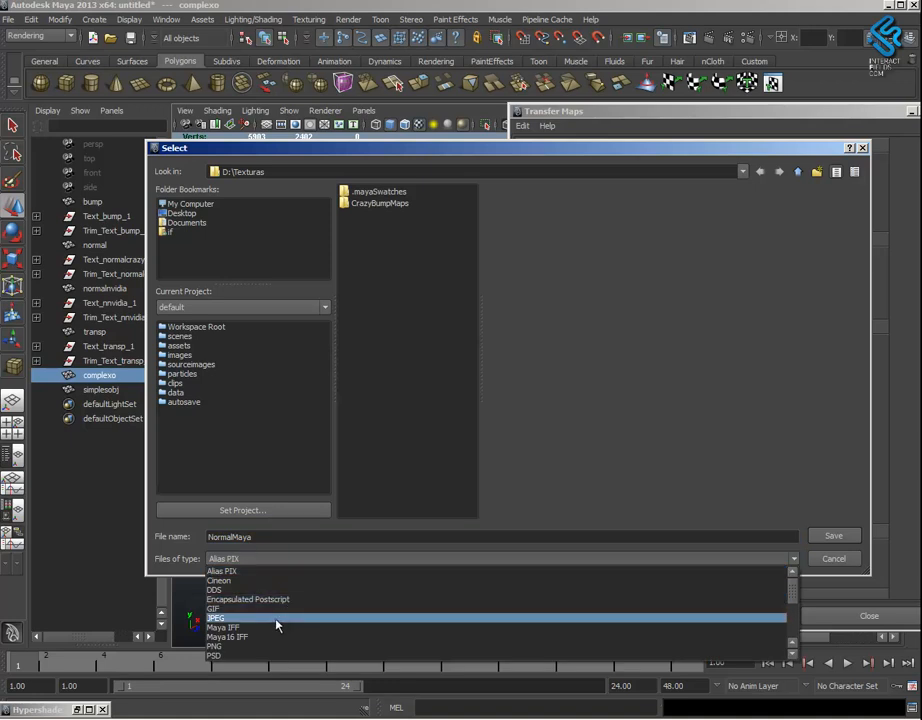
left_click(217, 645)
left_click(846, 542)
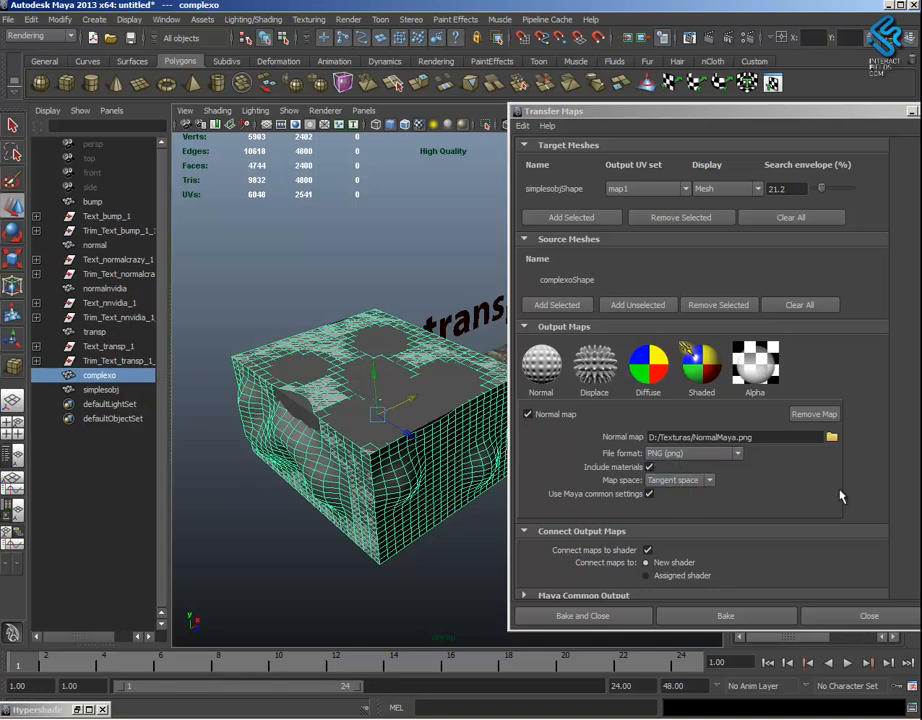
Set the normal map's space to Tangent space and connect the output maps to the assigned shader
left_click_drag(795, 111, 715, 106)
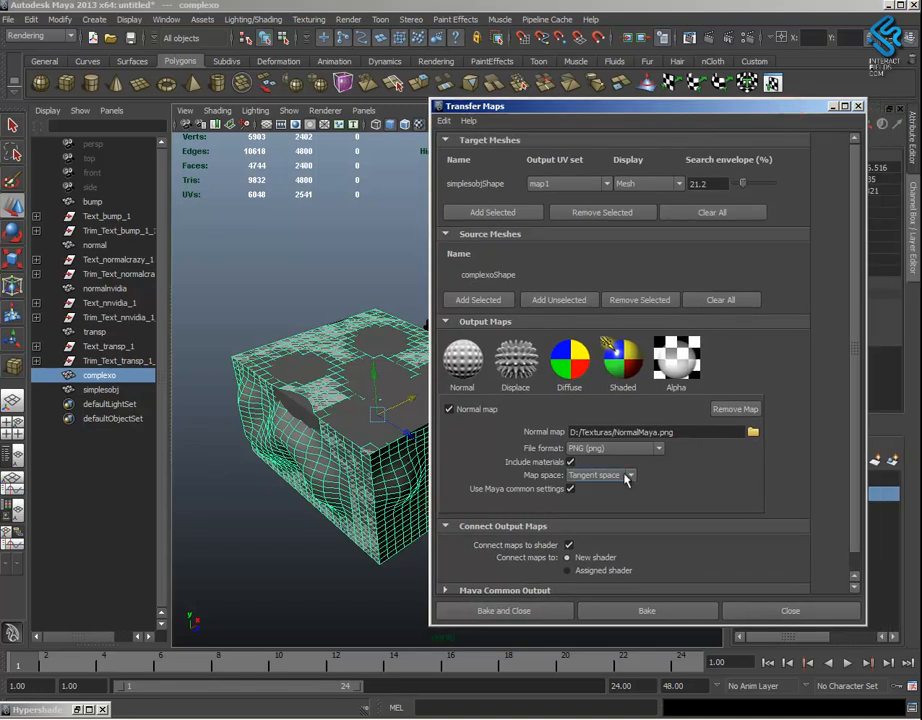
left_click(633, 475)
left_click(691, 487)
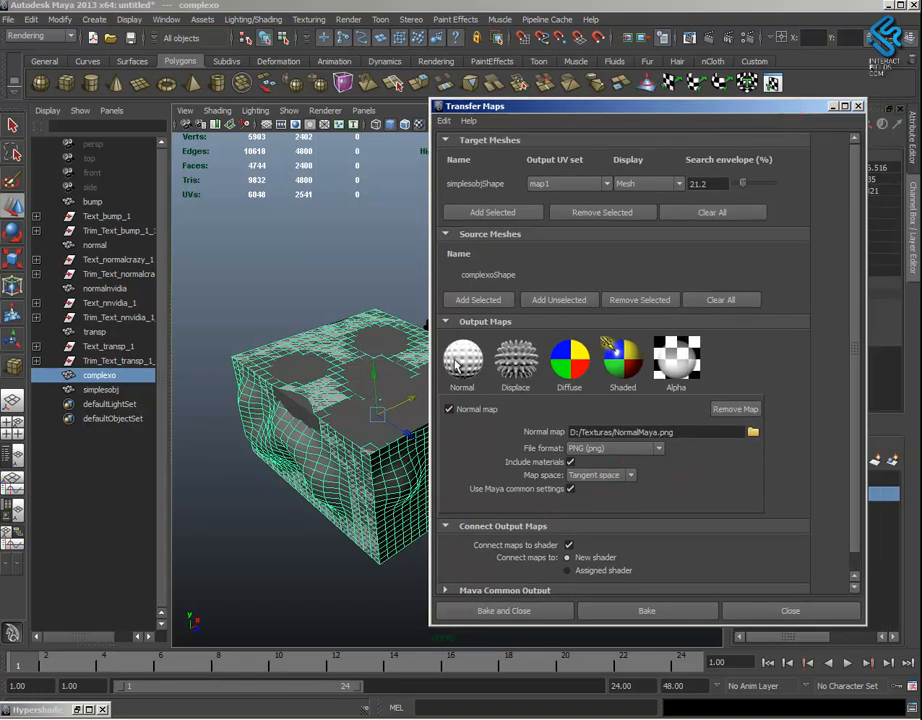
left_click_drag(364, 432, 294, 409, "alt")
left_click(605, 475)
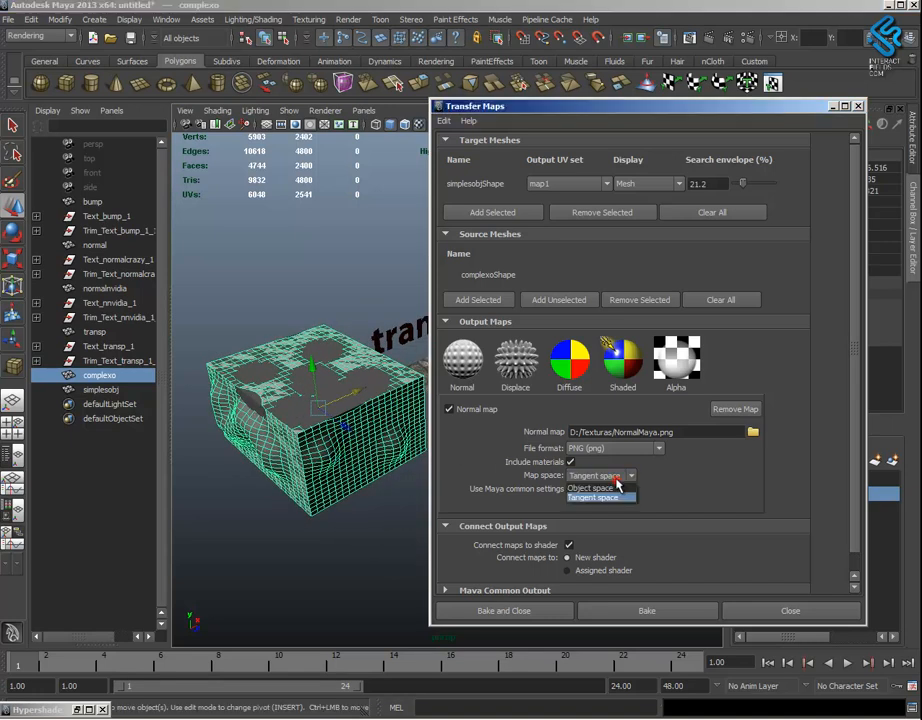
left_click(606, 488)
left_click(619, 477)
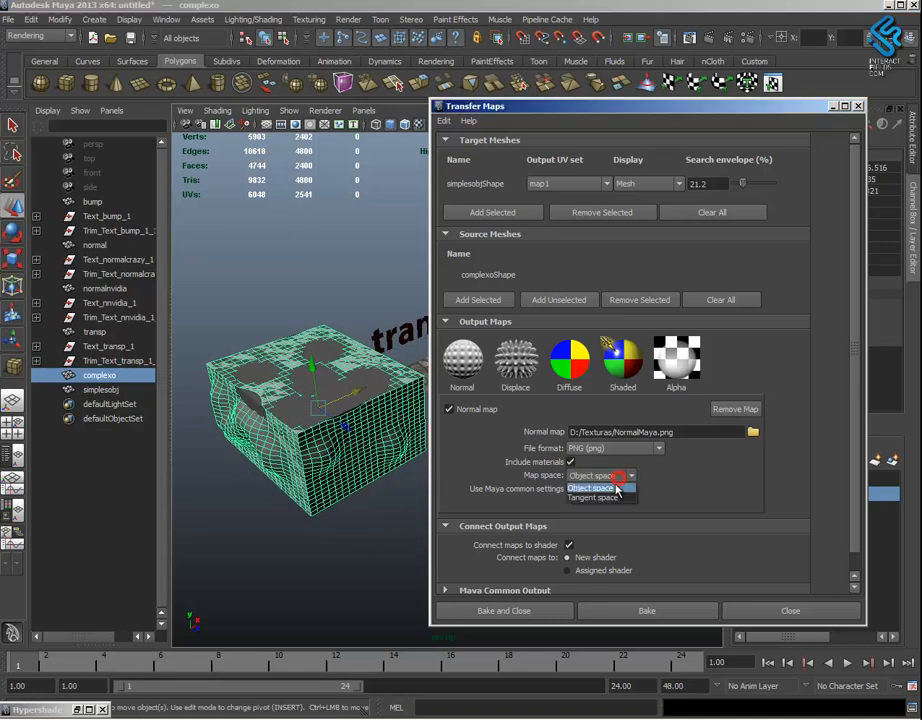
left_click(607, 495)
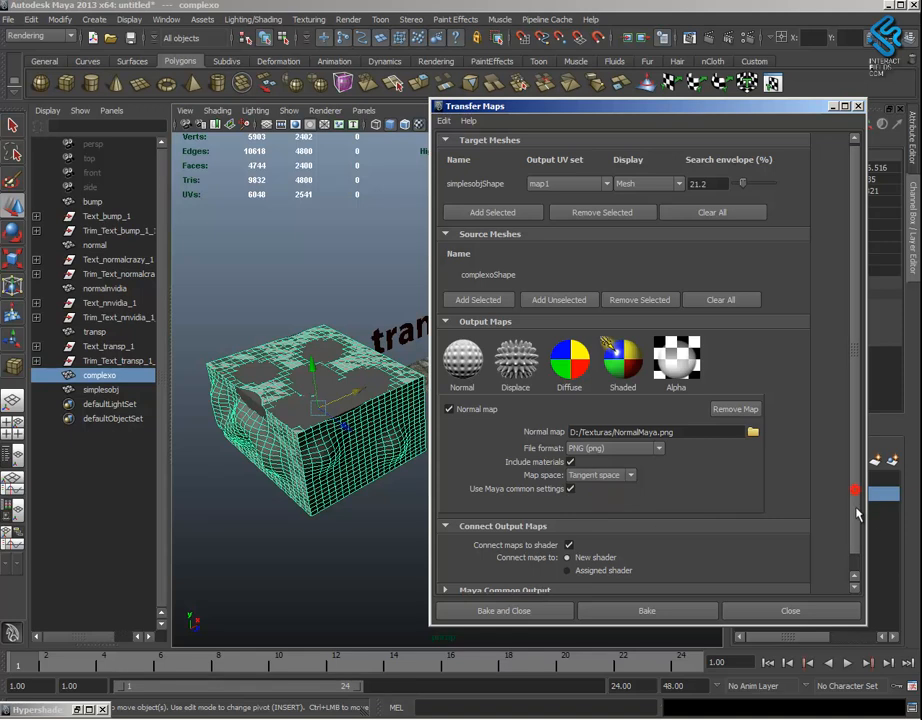
left_click_drag(857, 512, 856, 528)
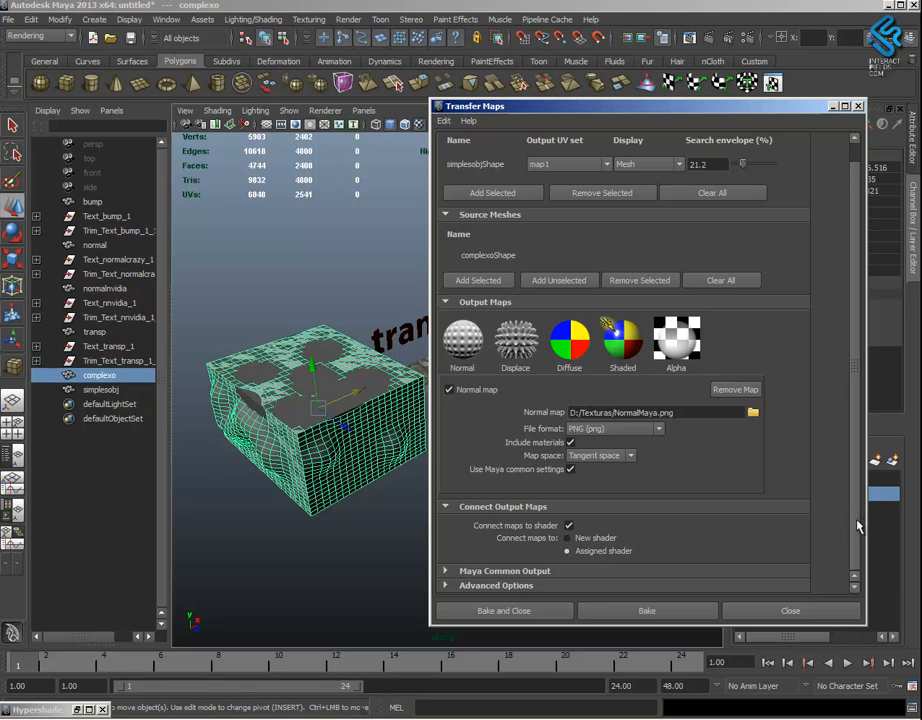
left_click_drag(857, 526, 857, 503)
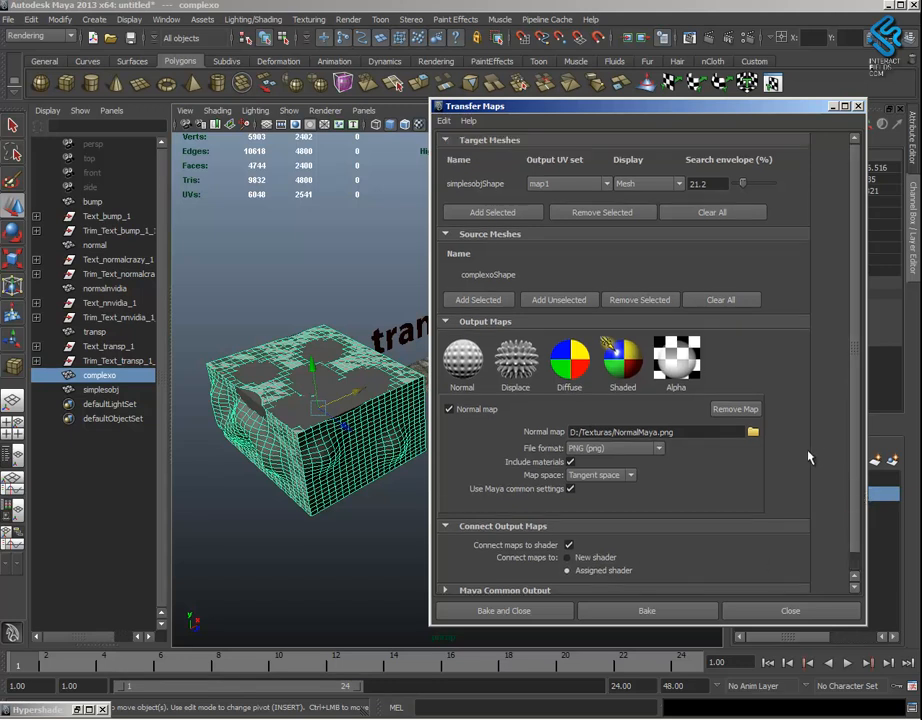
Restore Hypershade beside the cubes, graph the material of simplesobj and select lambert1
left_click(78, 709)
left_click_drag(362, 382, 686, 251)
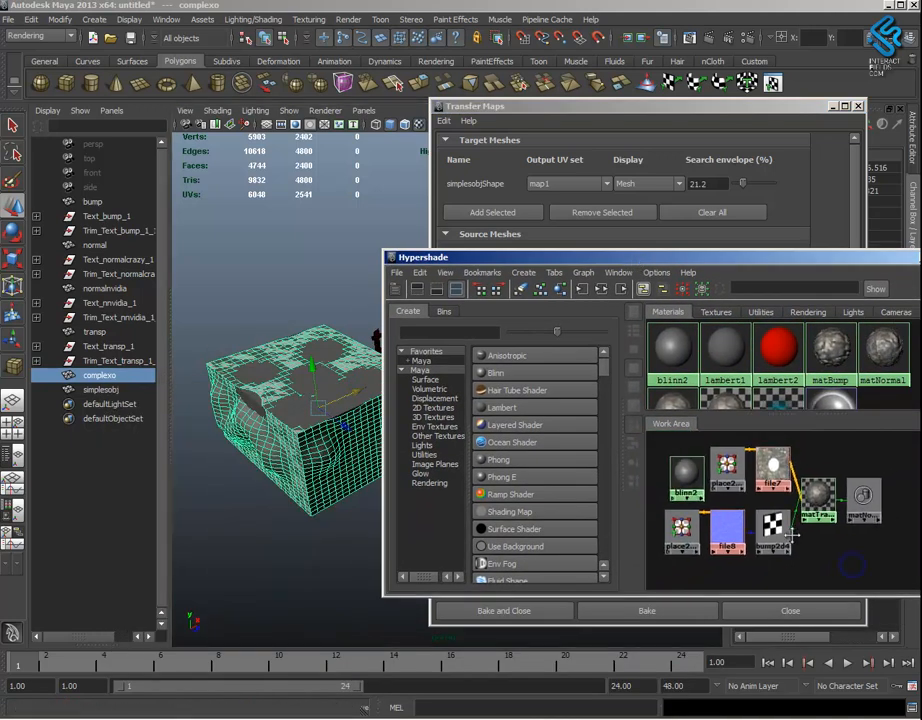
left_click(322, 546)
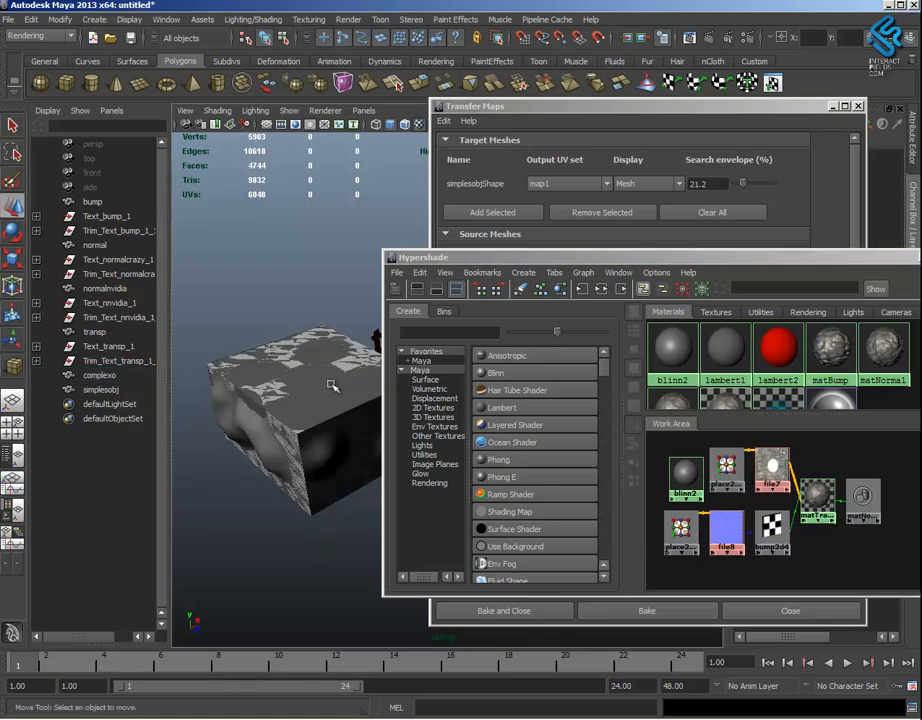
left_click(100, 389)
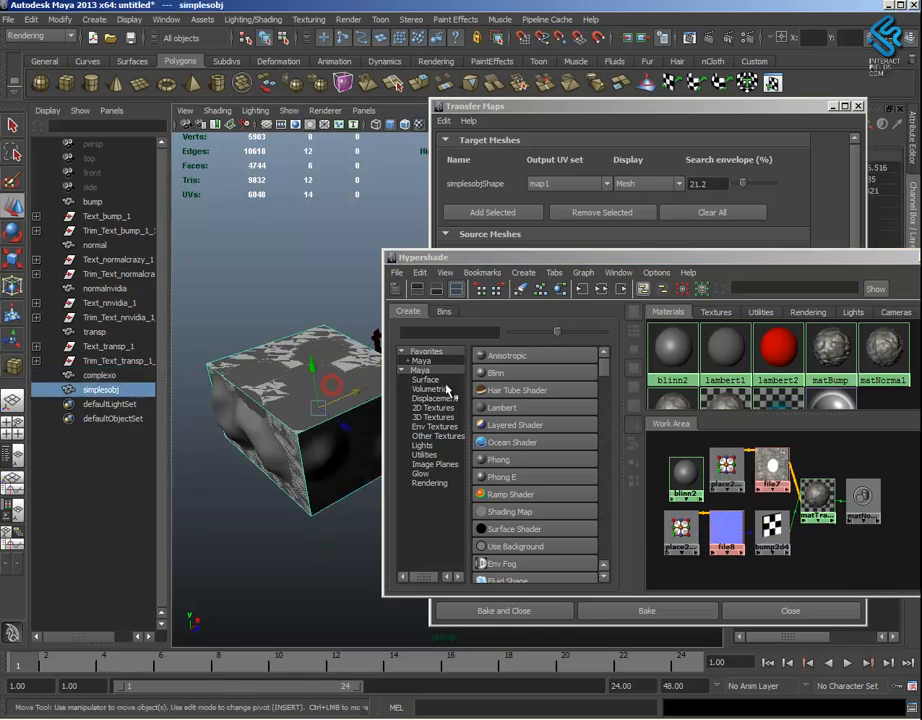
left_click(557, 290)
left_click(683, 500)
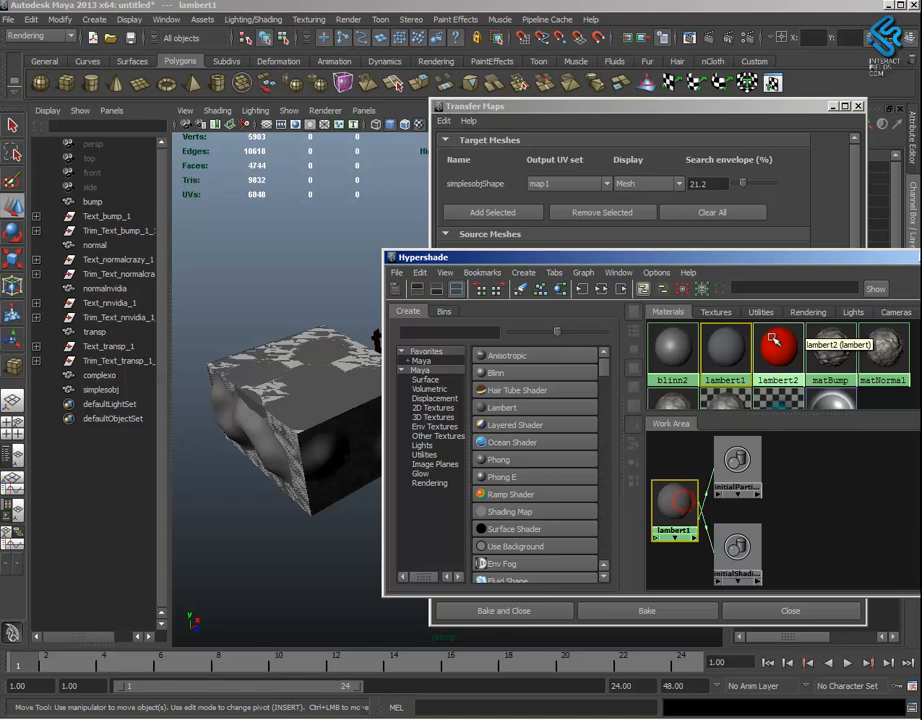
Graph the material of complexo in Hypershade, select blinn2 and move the Hypershade window aside
left_click(331, 384)
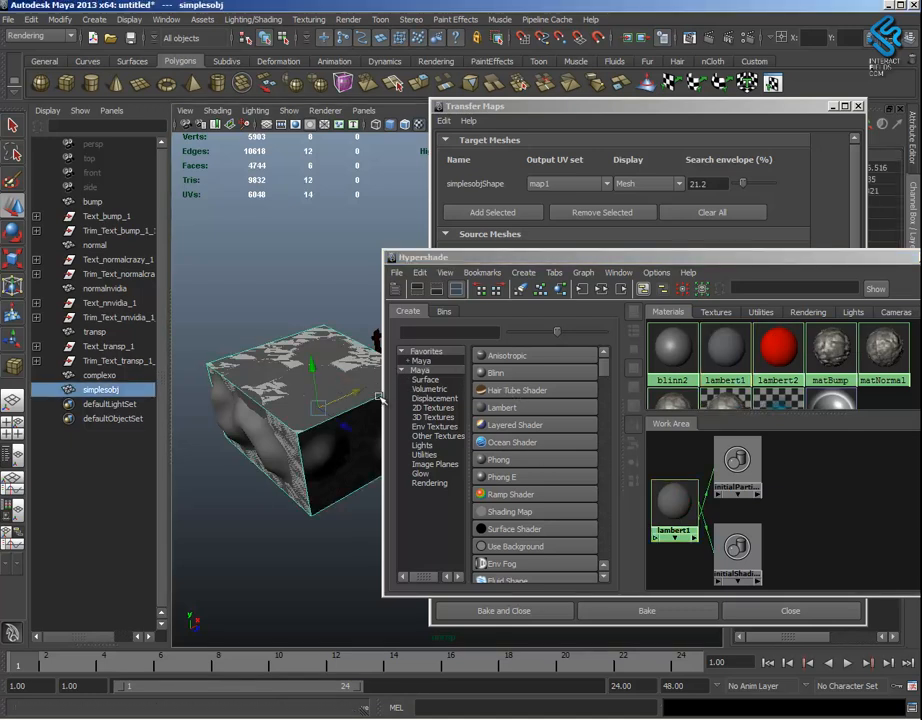
left_click(92, 376)
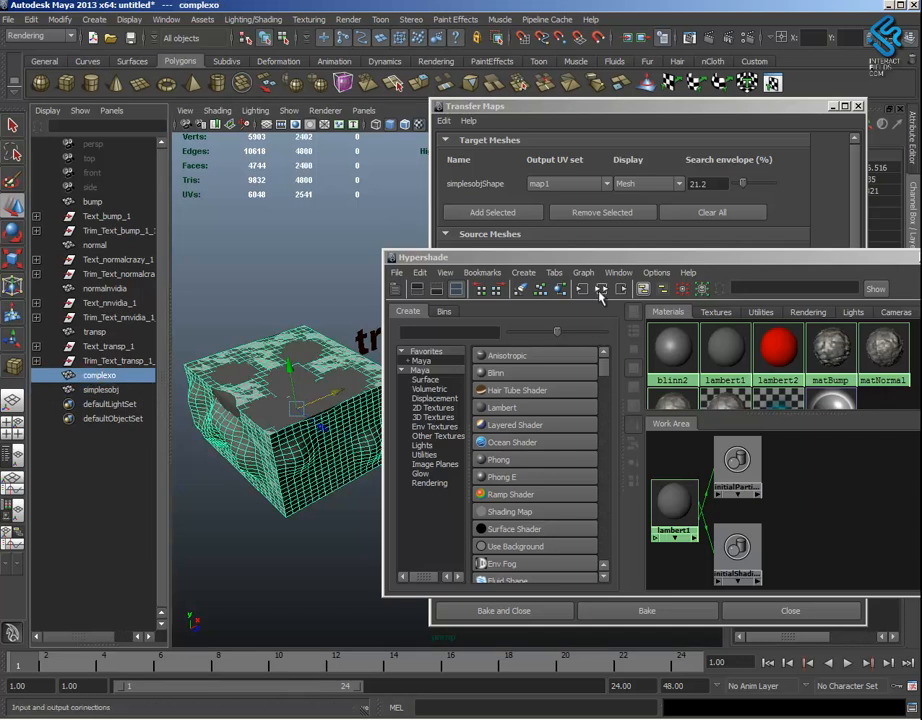
left_click(558, 289)
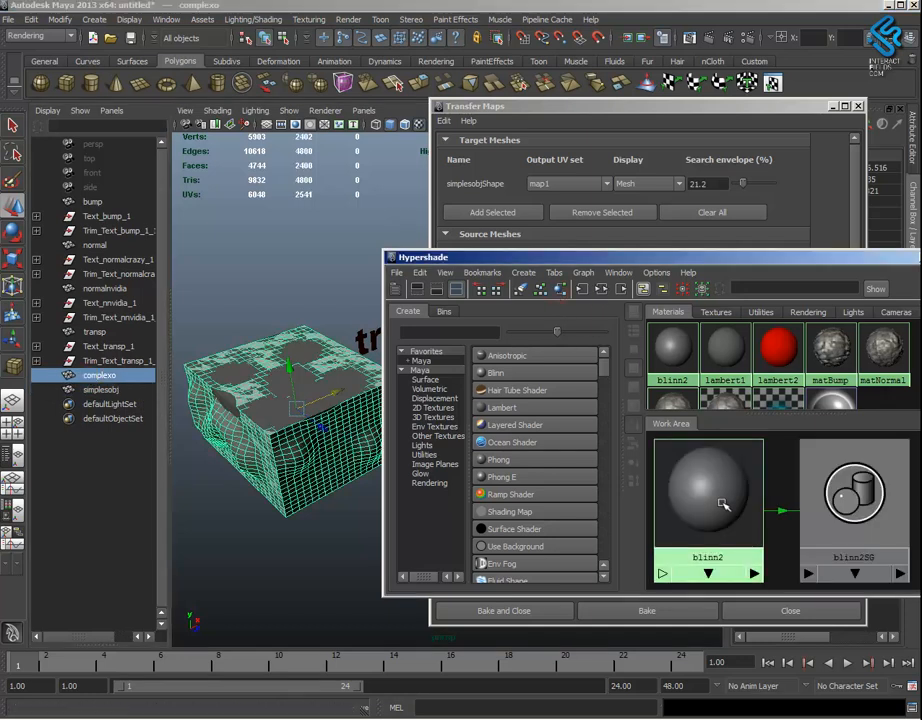
left_click(720, 448)
left_click_drag(747, 259, 502, 328)
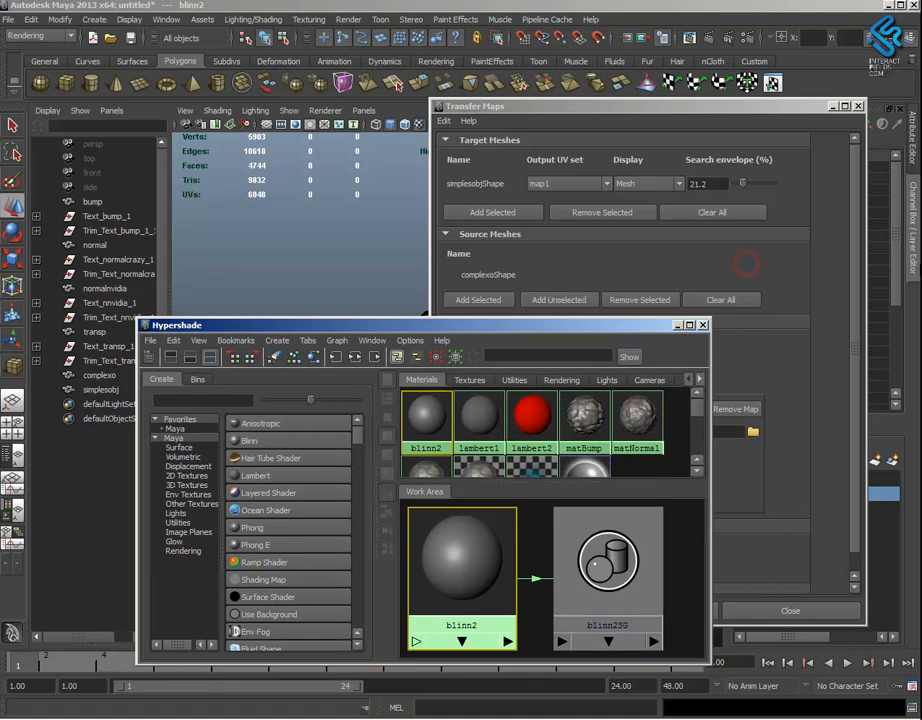
Minimize Transfer Maps and set the color of blinn2 to blue in the Attribute Editor
left_click(832, 106)
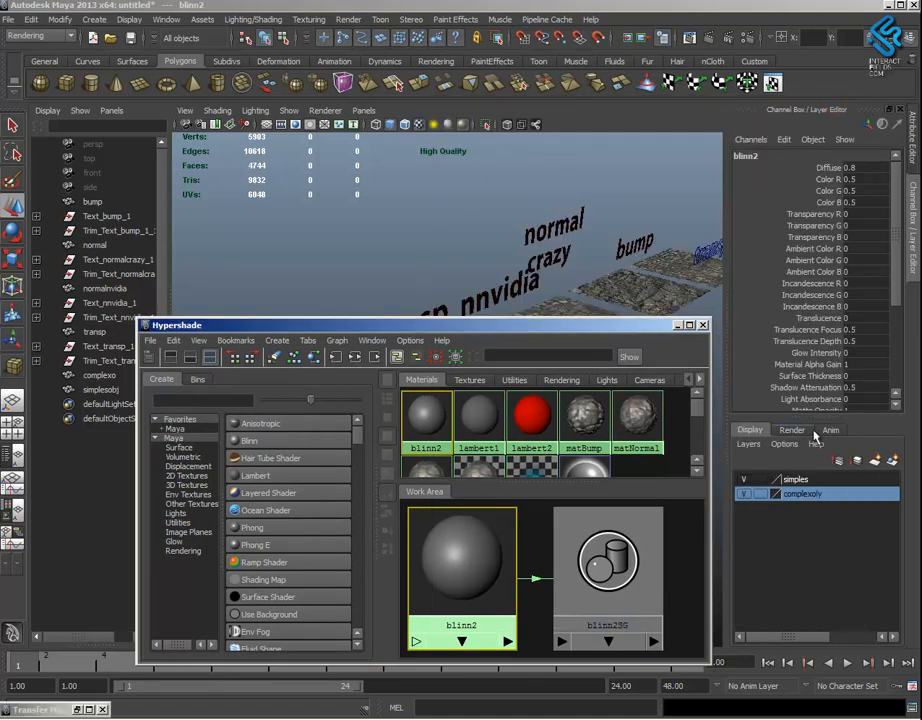
left_click(916, 165)
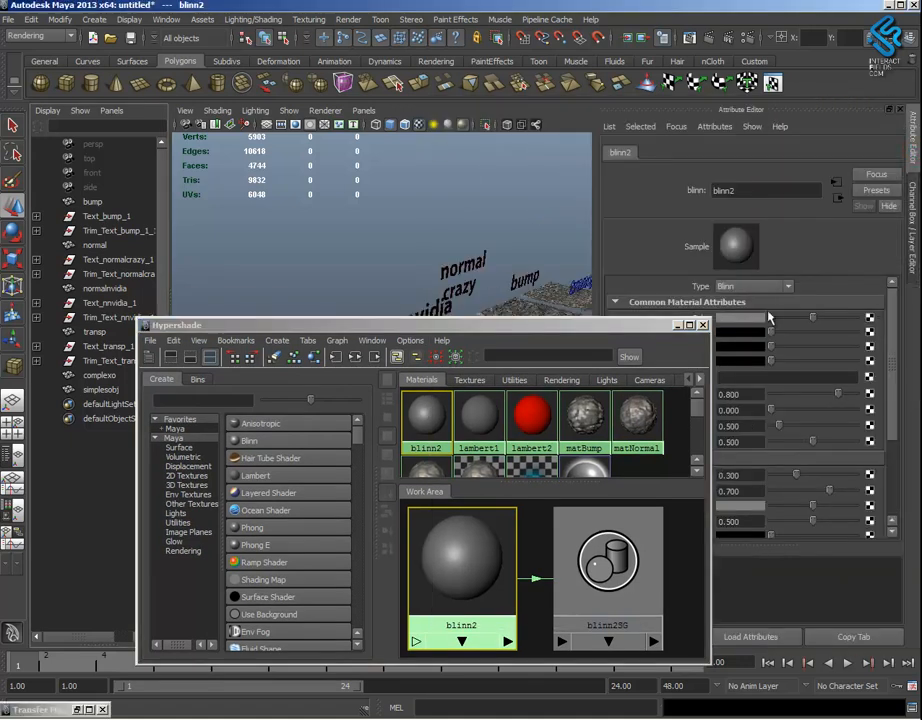
left_click(752, 322)
left_click(762, 284)
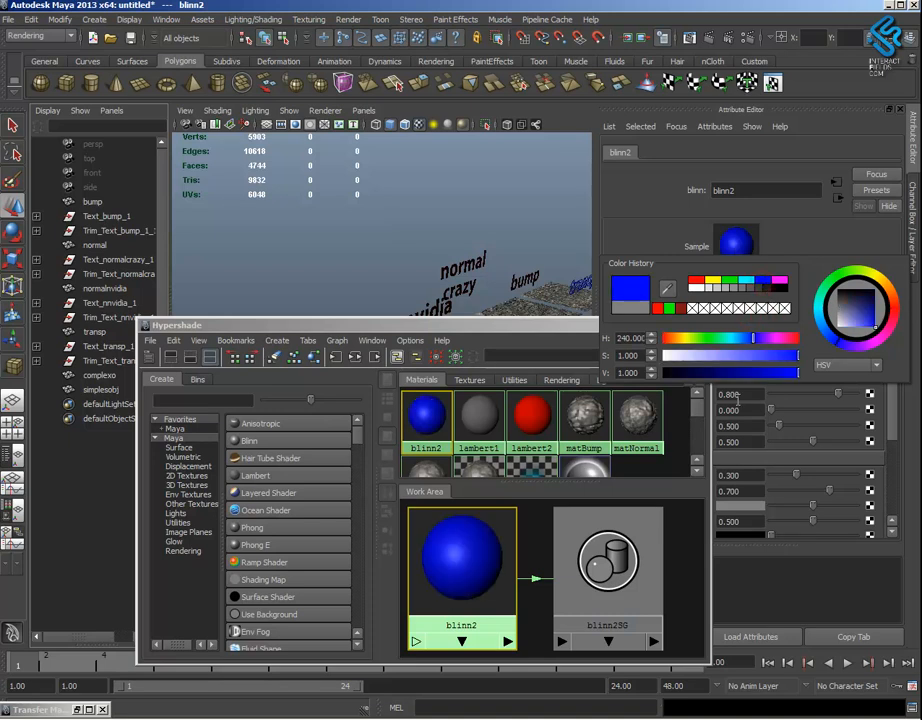
left_click(822, 234)
Graph the material of simplesobj in Hypershade and set the color of lambert1 to green
left_click_drag(486, 325, 719, 283)
left_click(112, 389)
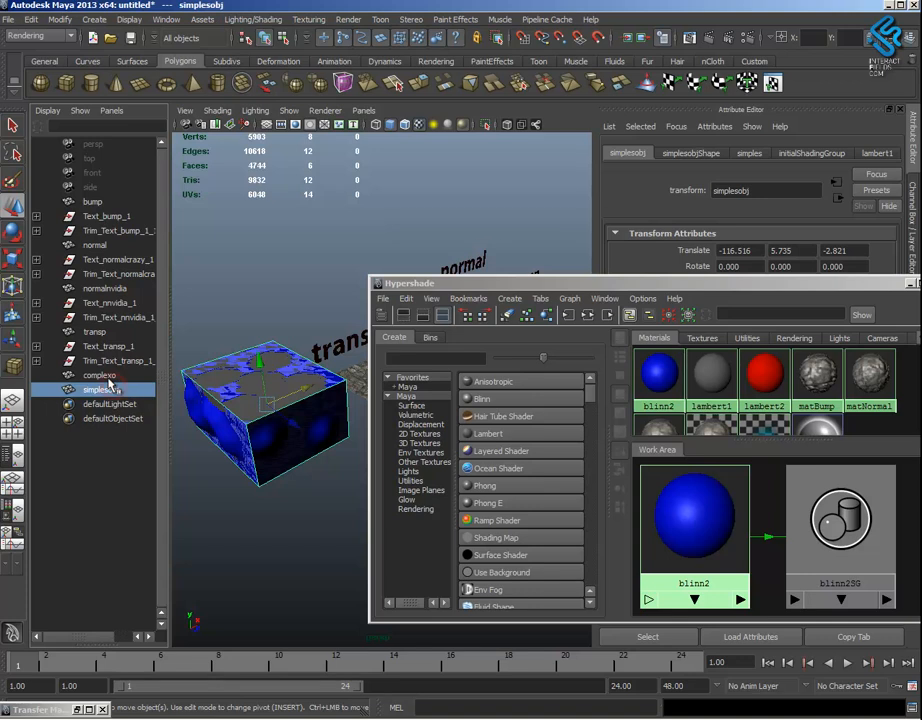
left_click(546, 314)
left_click(661, 526)
left_click_drag(722, 285, 593, 396)
left_click(744, 318)
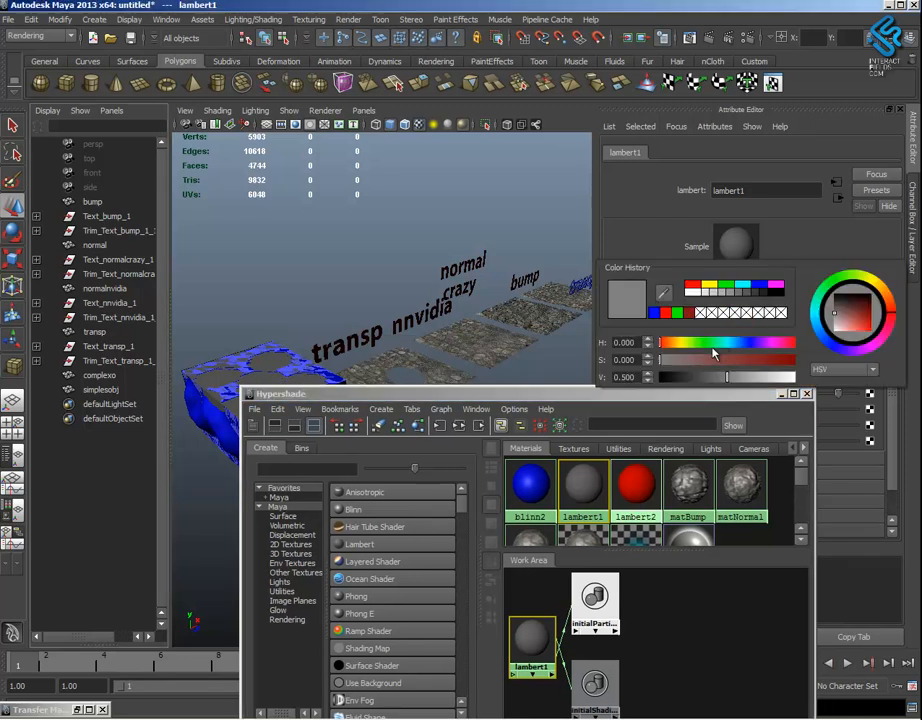
left_click(676, 314)
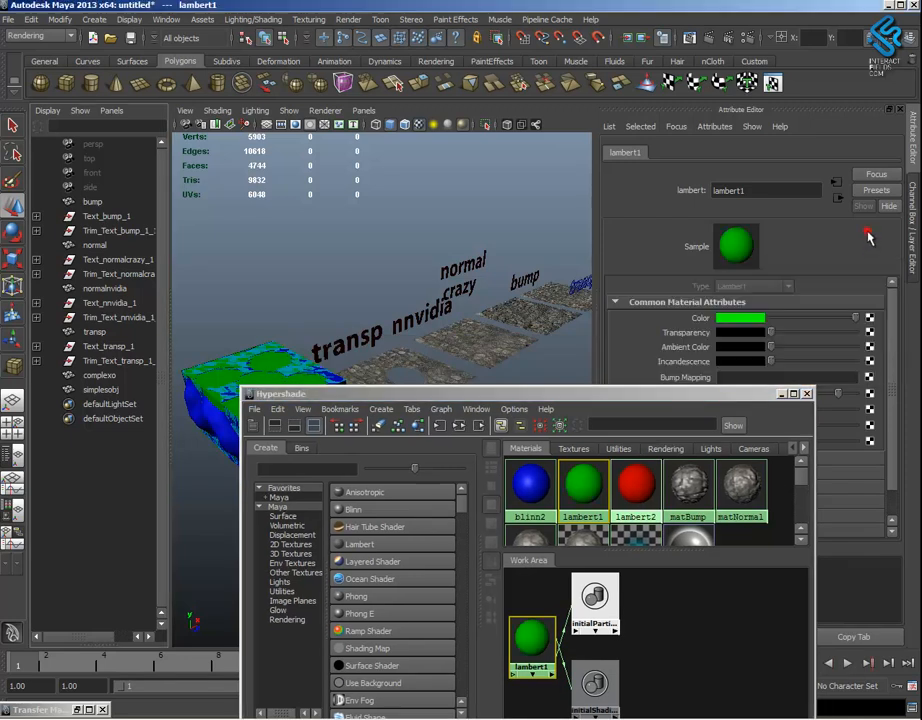
Return to the Channel Box, minimize Hypershade, restore Transfer Maps and select simplesobj for a closer look at the overlapping cubes
left_click(914, 205)
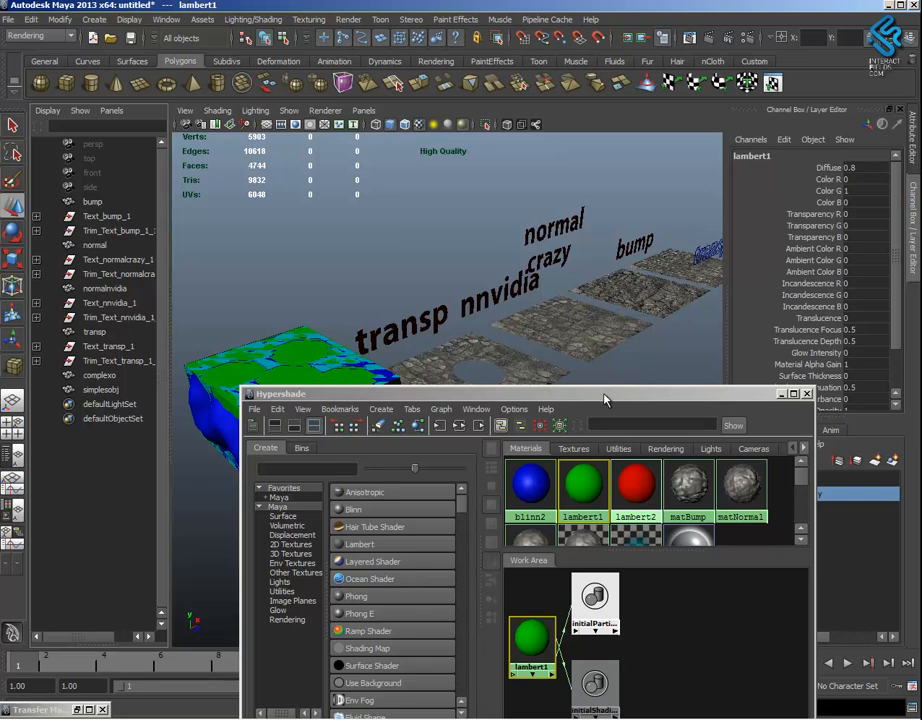
left_click(781, 394)
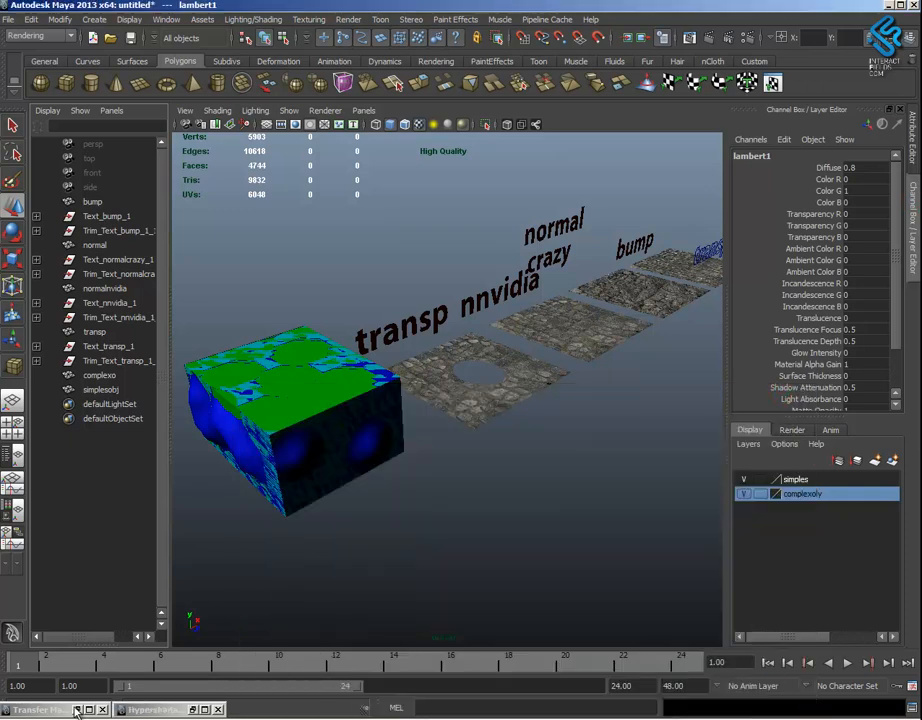
left_click(75, 711)
scroll(330, 412, "up", 3)
middle_click_drag(330, 412, 440, 414, "alt")
left_click(113, 391)
left_click_drag(265, 412, 364, 465, "alt")
middle_click_drag(364, 465, 312, 487, "alt")
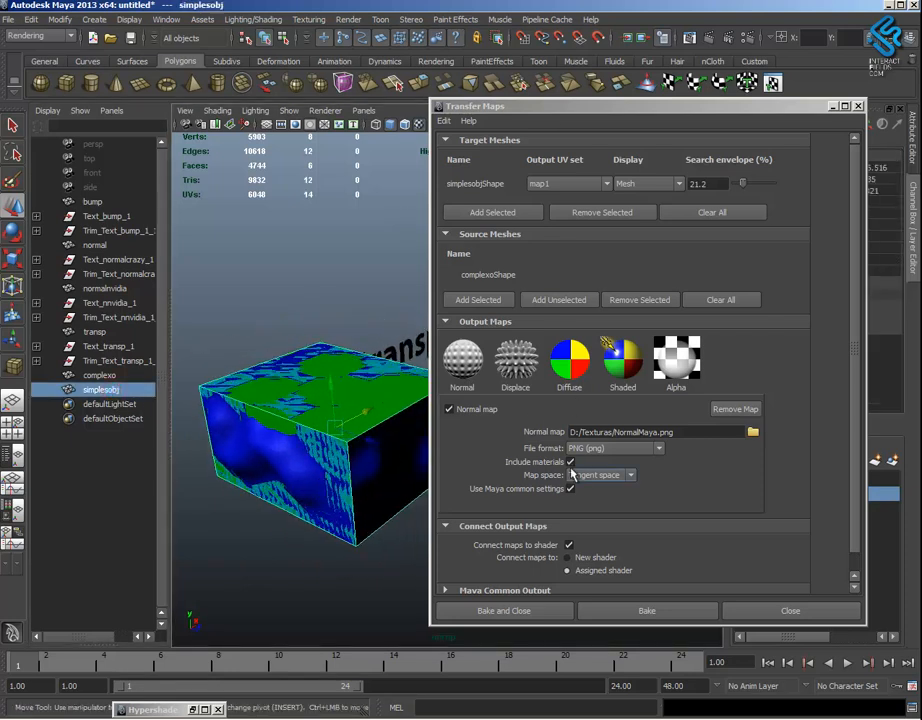
Set the display of simplesobjShape in Transfer Maps to Both, showing mesh and search envelope around the cube
left_click_drag(856, 480, 855, 394)
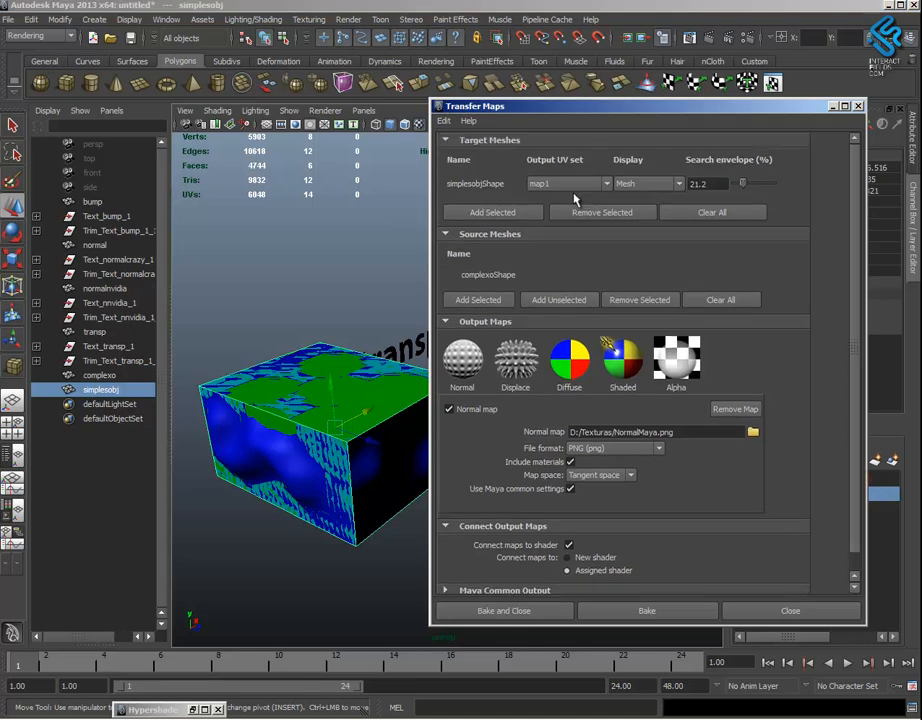
left_click_drag(333, 447, 330, 528, "alt")
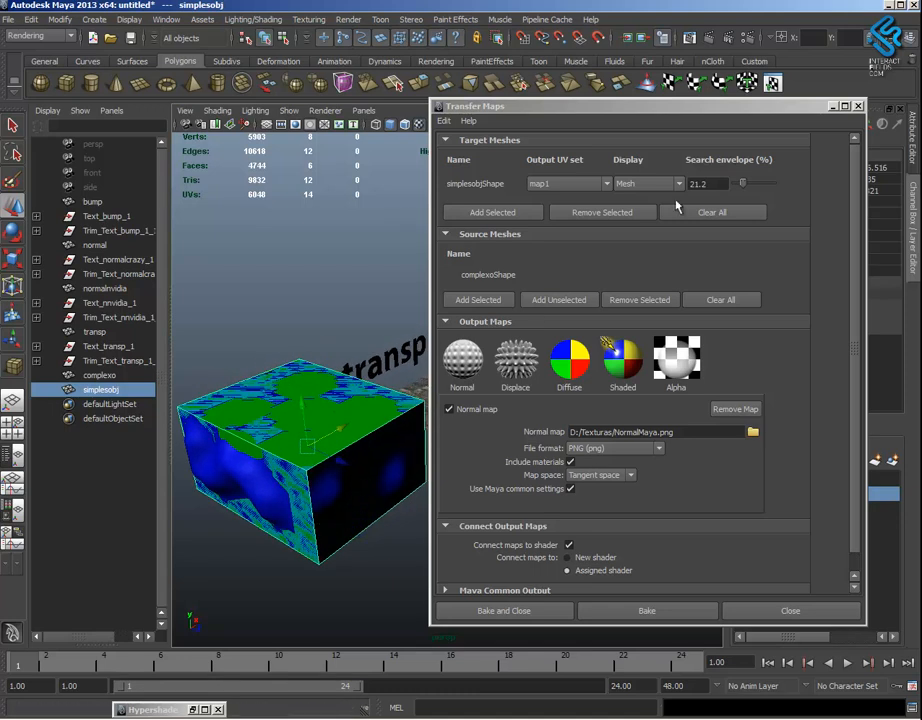
left_click(646, 183)
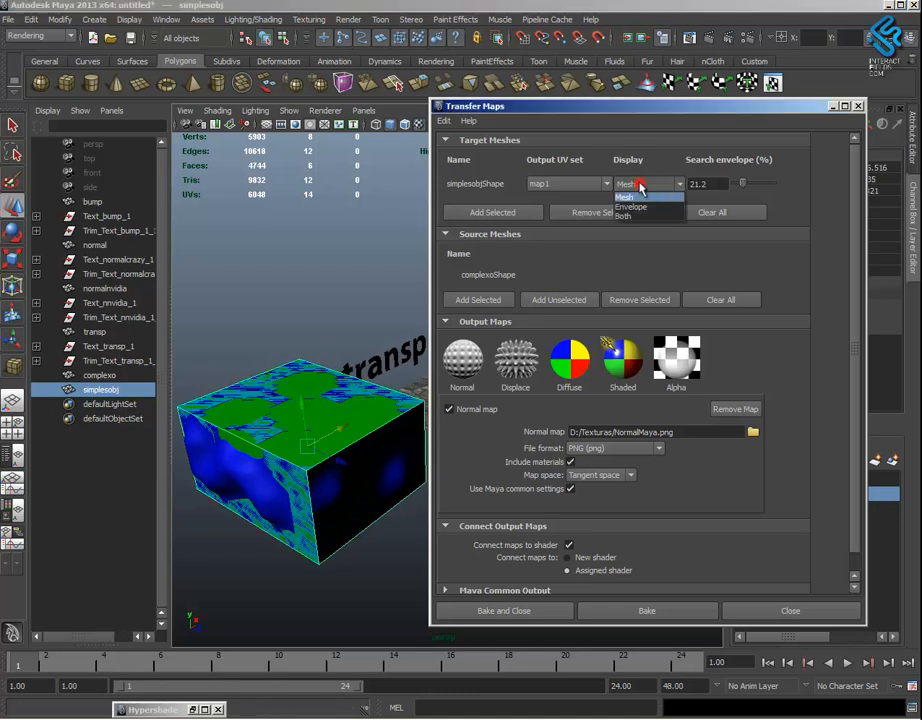
left_click(644, 213)
scroll(350, 450, "up", 3)
middle_click_drag(351, 450, 389, 411, "alt")
left_click_drag(300, 412, 346, 394, "alt")
Raise the search envelope of simplesobjShape to 55.8% so it surrounds the sculpted cube
left_click_drag(743, 185, 747, 183)
right_click_drag(339, 378, 283, 311, "alt")
left_click_drag(283, 311, 261, 531, "alt")
left_click_drag(751, 184, 757, 181)
left_click_drag(315, 494, 205, 386, "alt")
middle_click_drag(317, 399, 272, 418, "alt")
right_click_drag(297, 420, 294, 405, "alt")
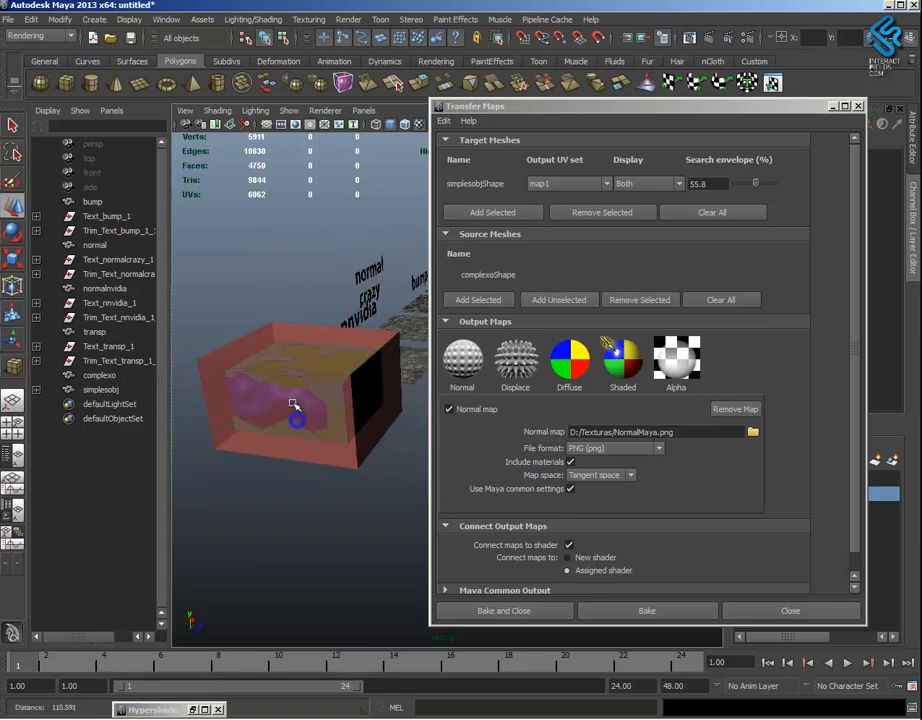
left_click_drag(294, 405, 336, 415, "alt")
Bake the normal map, close Transfer Maps and bring the cubes back into close view
left_click(506, 611)
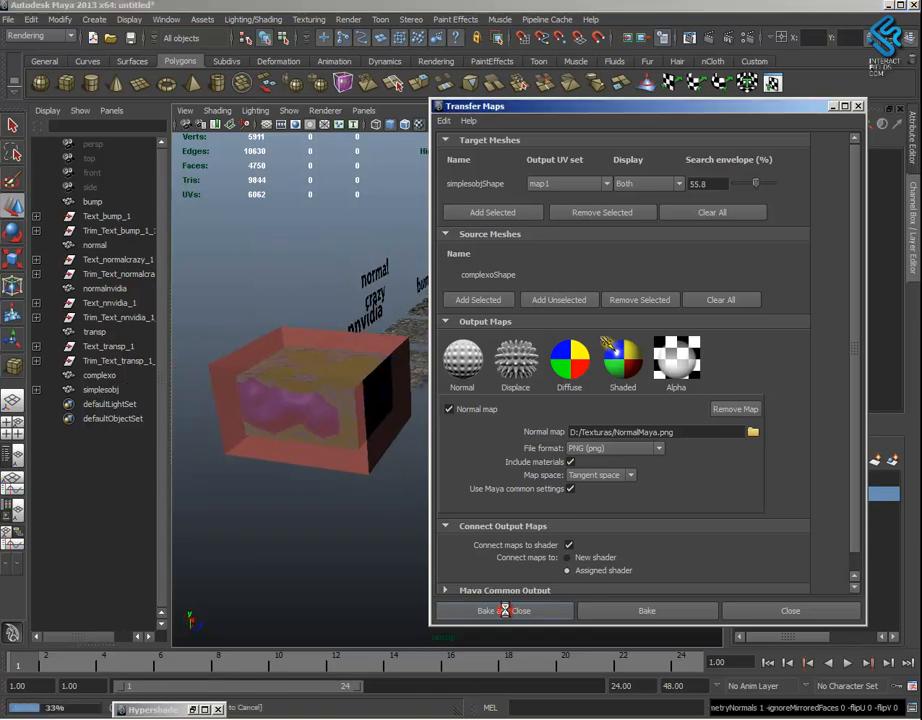
right_click_drag(393, 465, 498, 503, "alt")
middle_click_drag(480, 466, 568, 473, "alt")
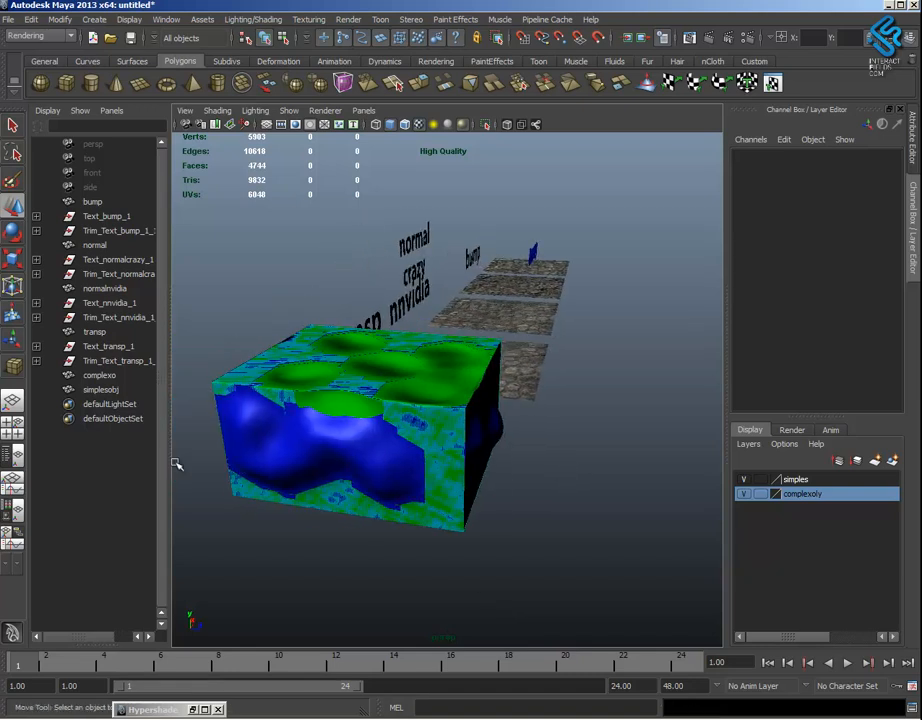
Hide the complexoly layer, select simplesobj and inspect the baked normal detail on its faces
left_click(743, 494)
left_click_drag(520, 487, 479, 477, "alt")
left_click(369, 416)
left_click_drag(393, 441, 655, 497, "alt")
left_click_drag(597, 465, 527, 493, "alt")
left_click_drag(471, 414, 391, 388, "alt")
right_click_drag(549, 498, 426, 475, "alt")
left_click_drag(426, 475, 580, 457, "alt")
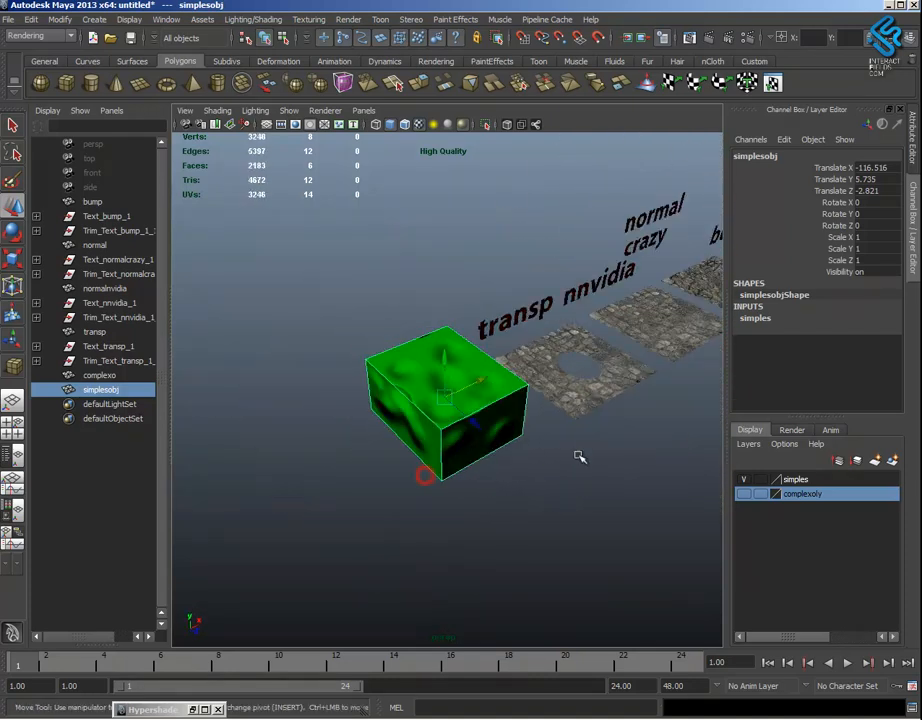
Select the stray blue transp text beyond the bump plane and delete it
middle_click_drag(594, 440, 504, 451, "alt")
right_click_drag(590, 488, 546, 446, "alt")
middle_click_drag(579, 364, 547, 374, "alt")
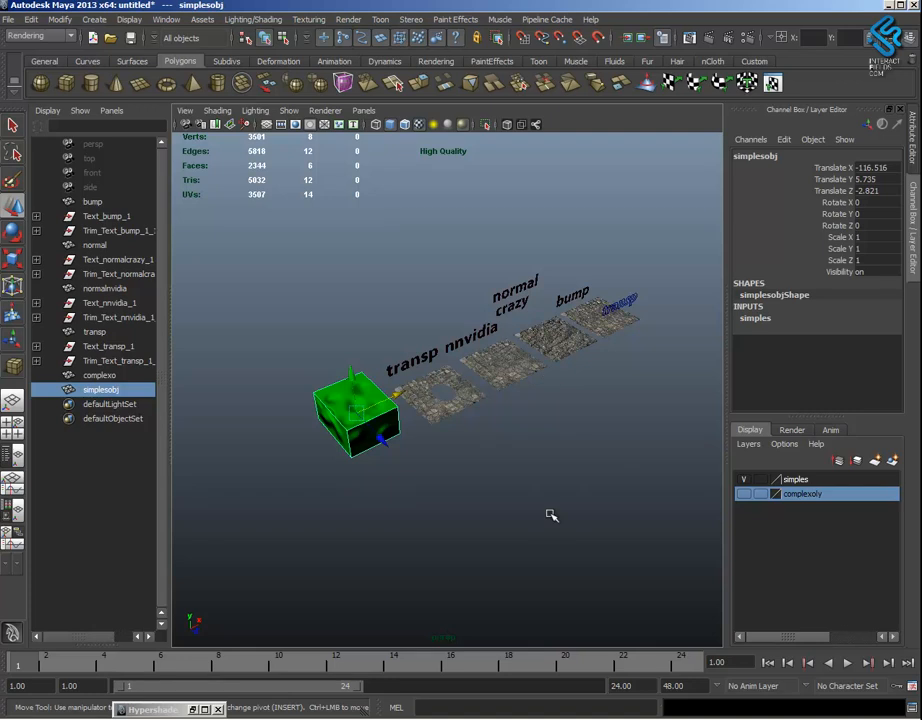
left_click_drag(551, 515, 516, 502, "alt")
middle_click_drag(508, 424, 372, 416, "alt")
right_click_drag(500, 418, 660, 410, "alt")
middle_click_drag(615, 378, 523, 413, "alt")
left_click_drag(457, 496, 552, 489, "alt")
middle_click_drag(494, 447, 464, 516, "alt")
left_click_drag(389, 480, 424, 446, "alt")
left_click_drag(246, 428, 348, 462)
key("Delete")
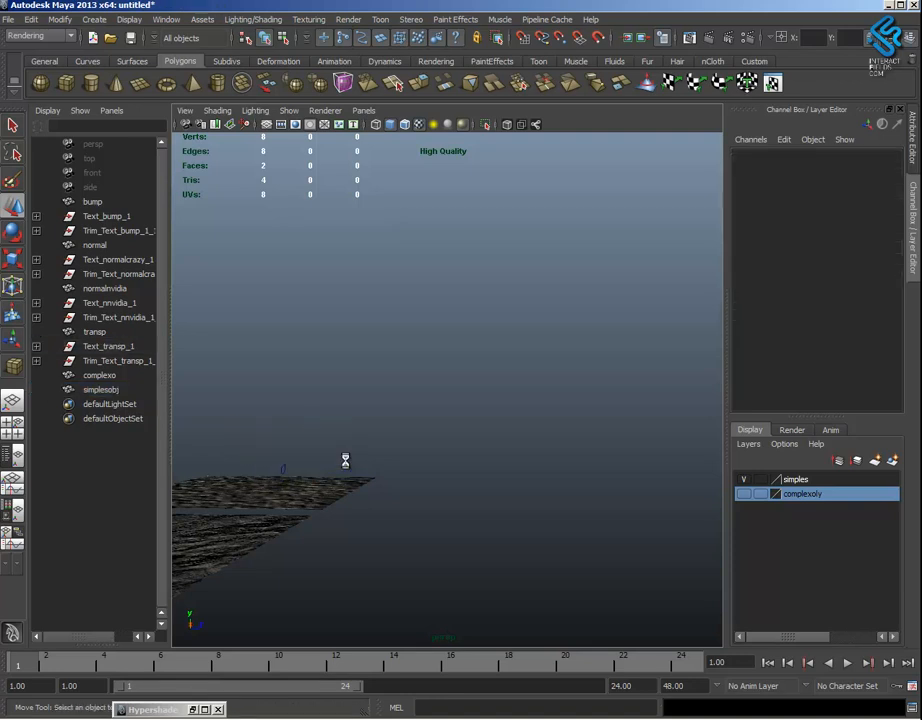
Open the Save As dialog for the scene and set D:\Texturas as the destination folder
right_click_drag(470, 463, 410, 462, "alt")
left_click_drag(469, 449, 350, 522, "alt")
middle_click_drag(366, 467, 529, 495, "alt")
right_click_drag(500, 436, 428, 458, "alt")
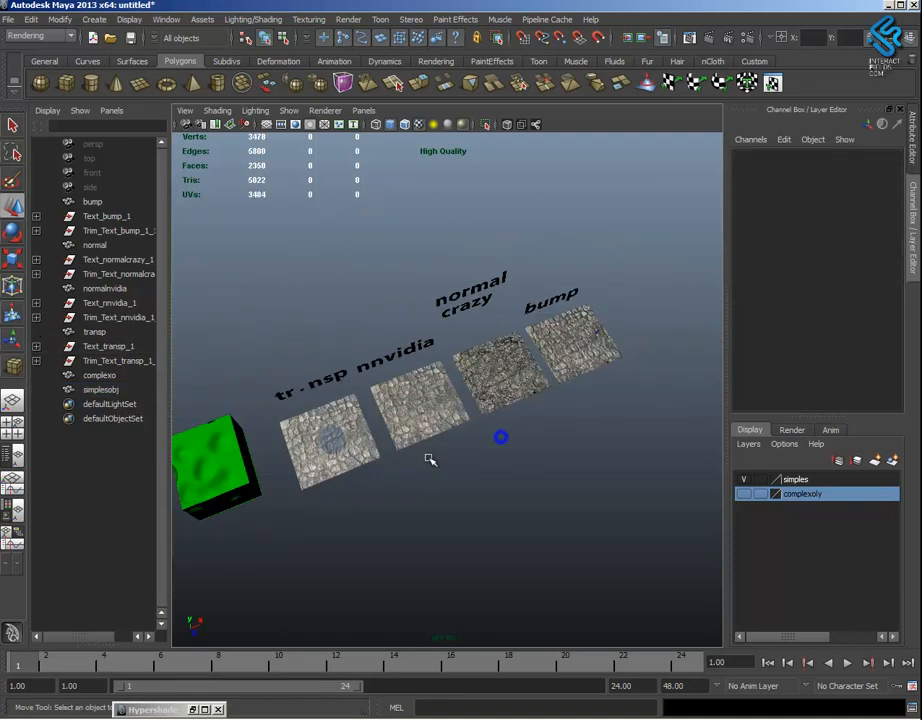
left_click_drag(429, 462, 425, 390, "alt")
left_click(8, 19)
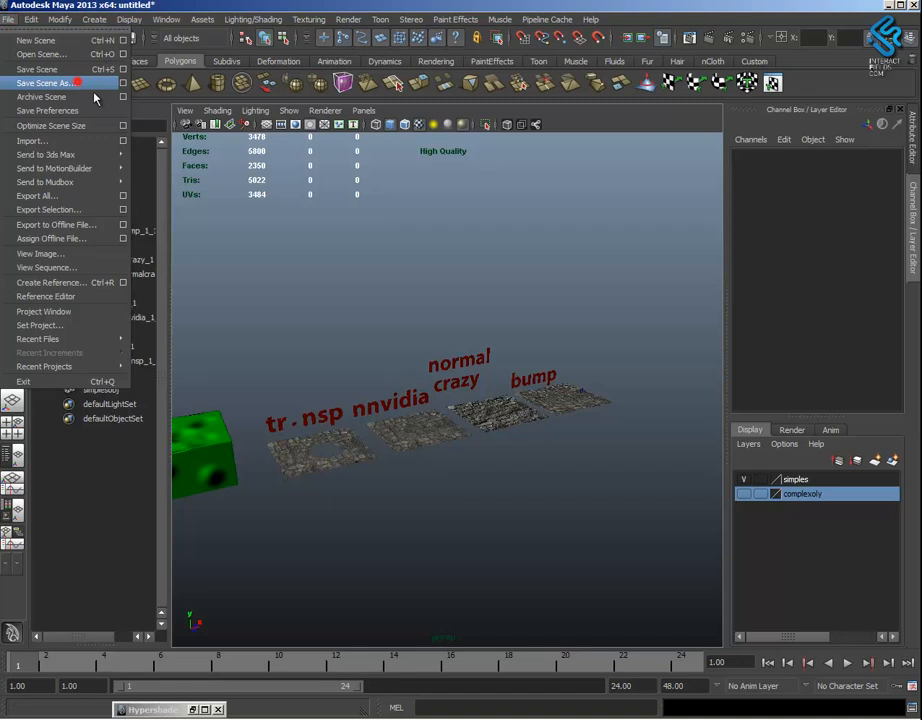
left_click(110, 83)
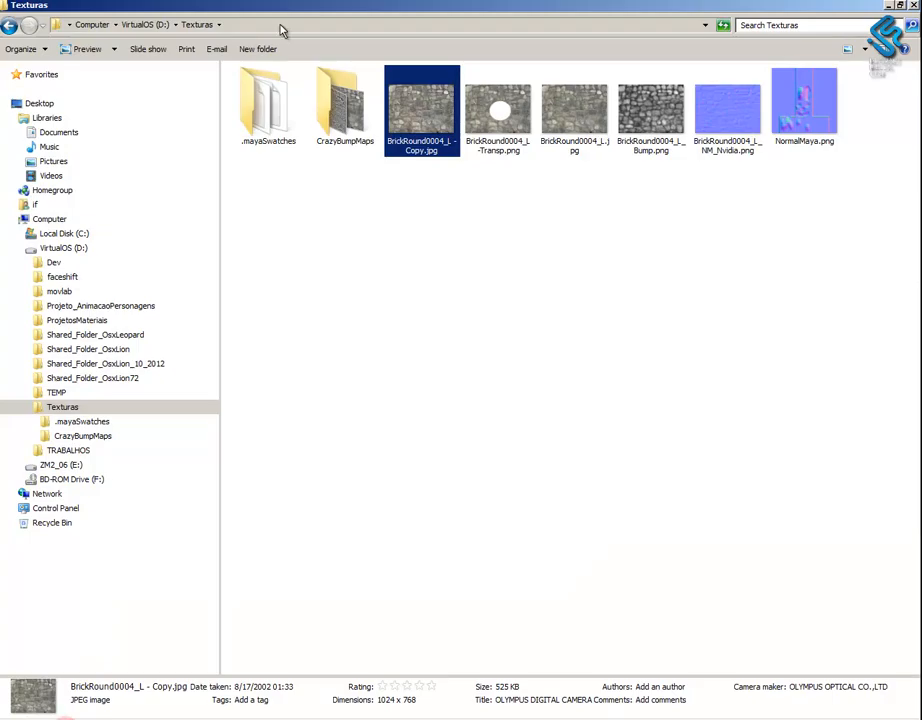
left_click(270, 22)
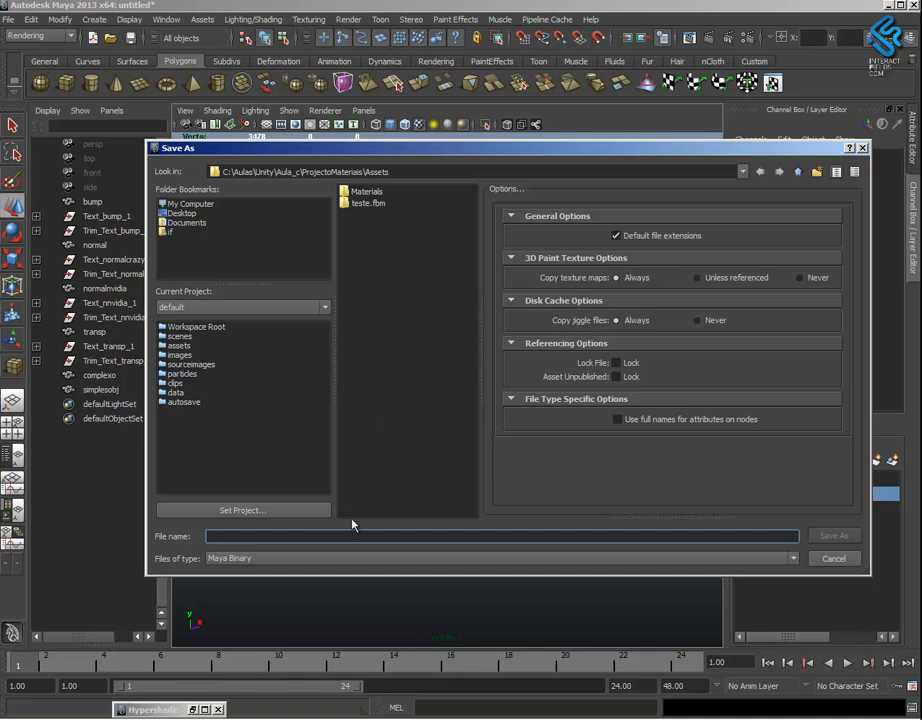
type("D:\\Texturas")
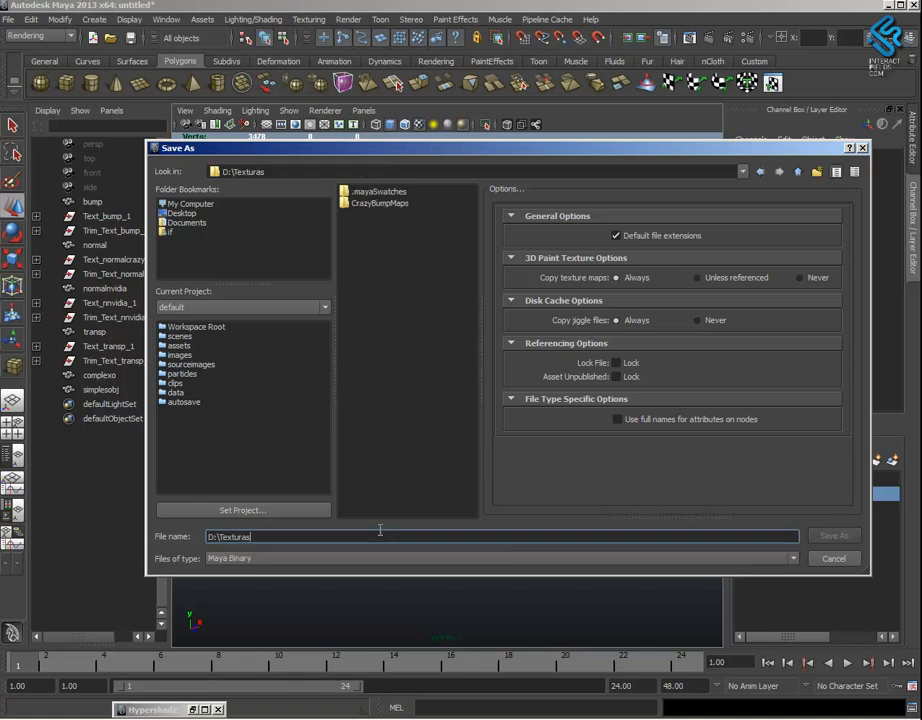
Name the Maya Binary scene Materiais and save it
key("BackSpace")
key("BackSpace")
key("BackSpace")
key("BackSpace")
key("BackSpace")
key("BackSpace")
key("BackSpace")
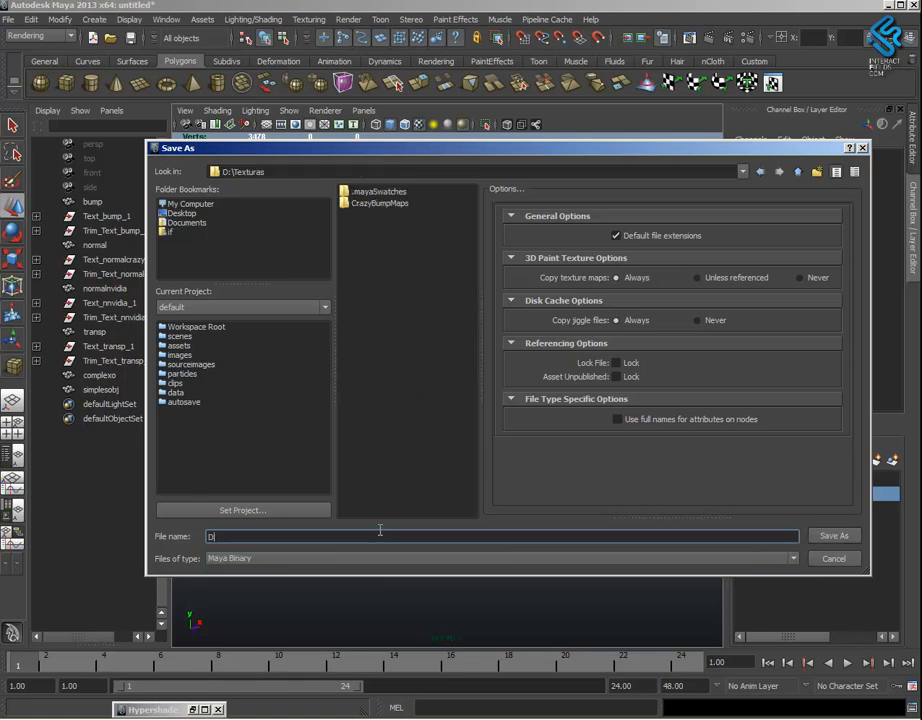
type("Mater")
type("iais")
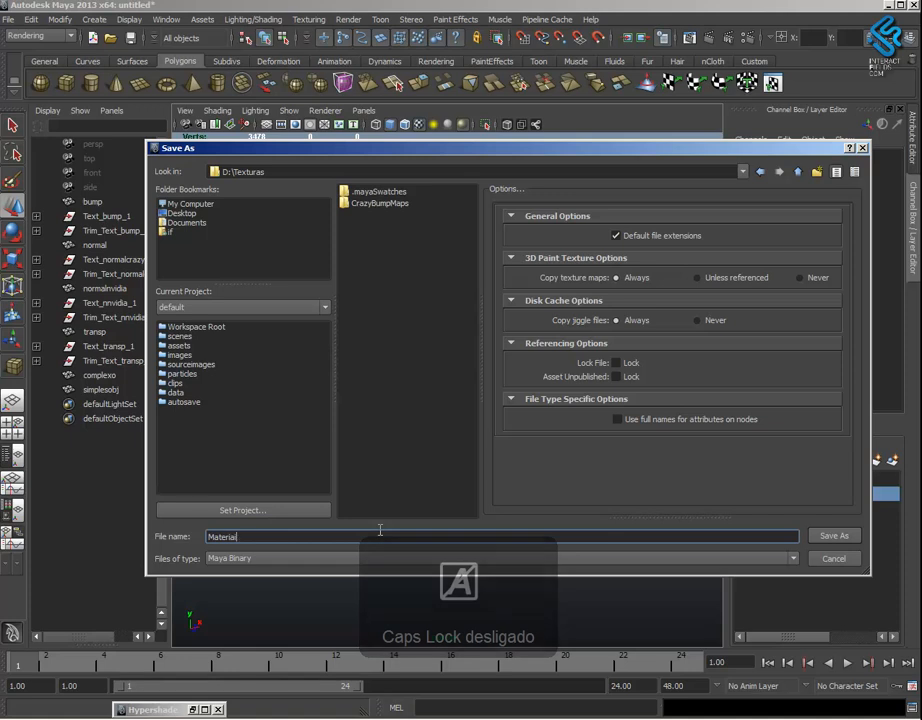
key("Return")
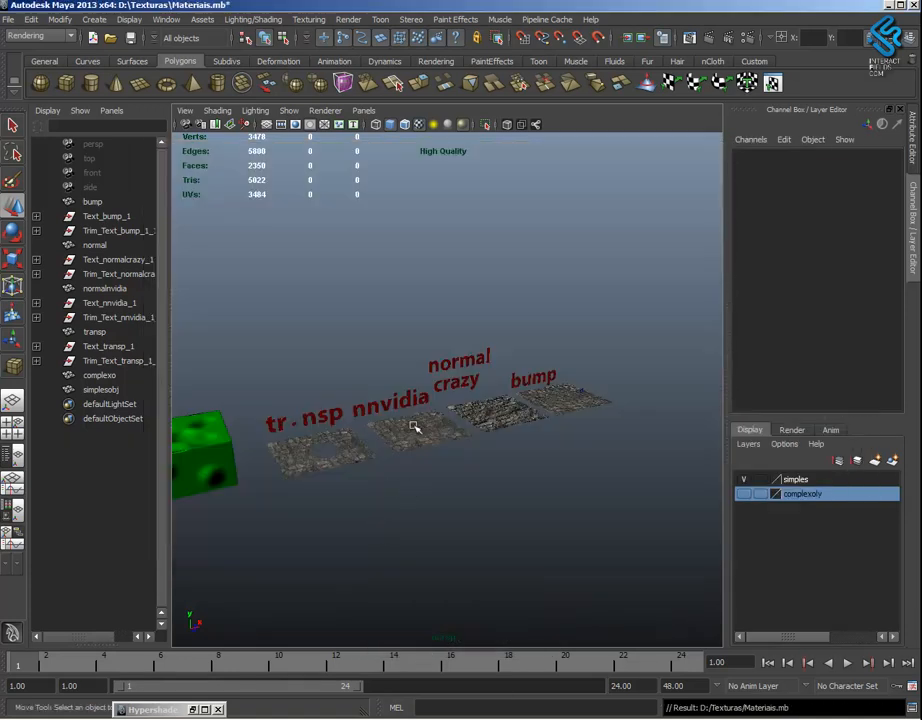
Select the green cube, all texture planes and their labels, and open the Export All dialog
left_click_drag(414, 427, 452, 438, "alt")
left_click_drag(191, 360, 729, 590)
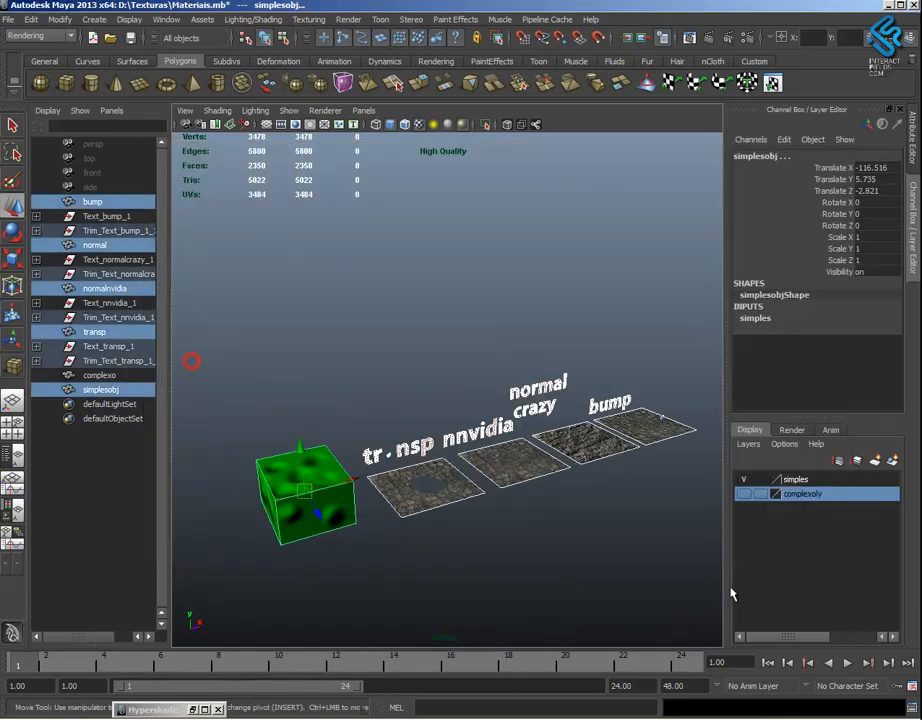
left_click(8, 19)
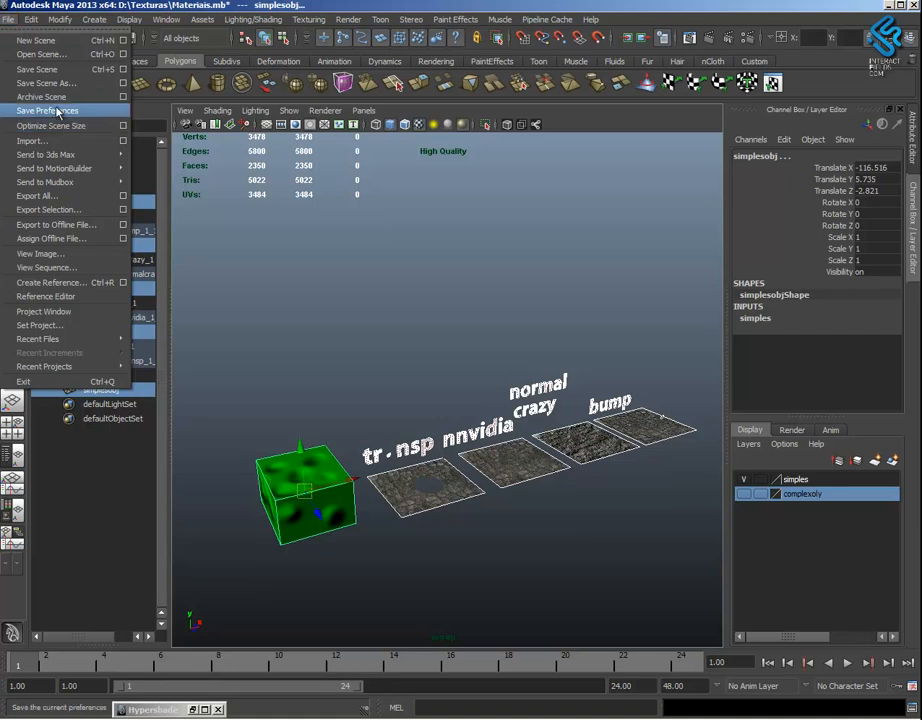
mouse_move(68, 24)
mouse_move(13, 20)
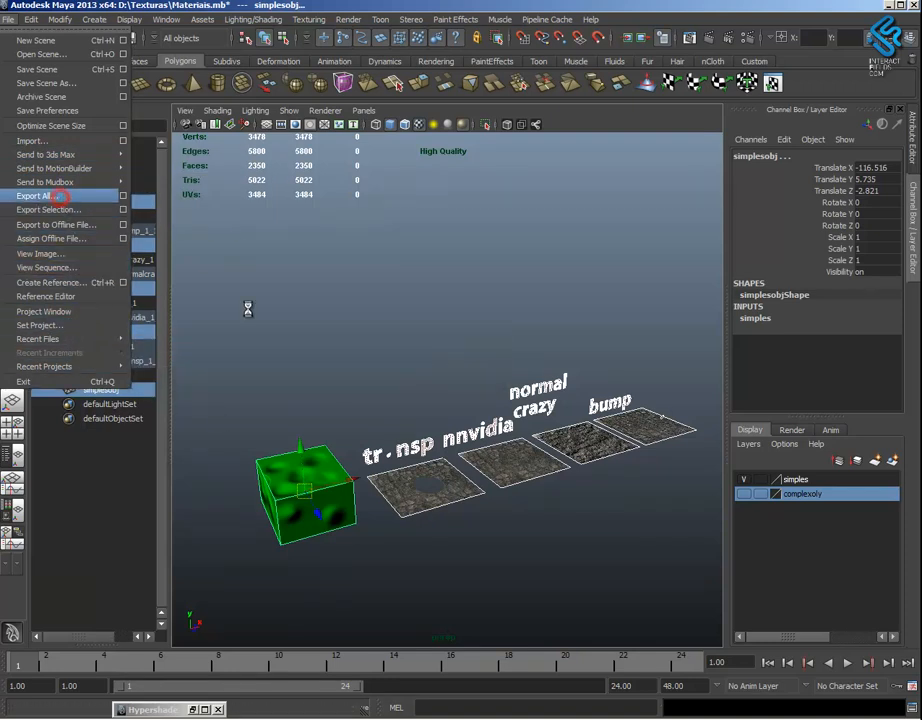
left_click(66, 196)
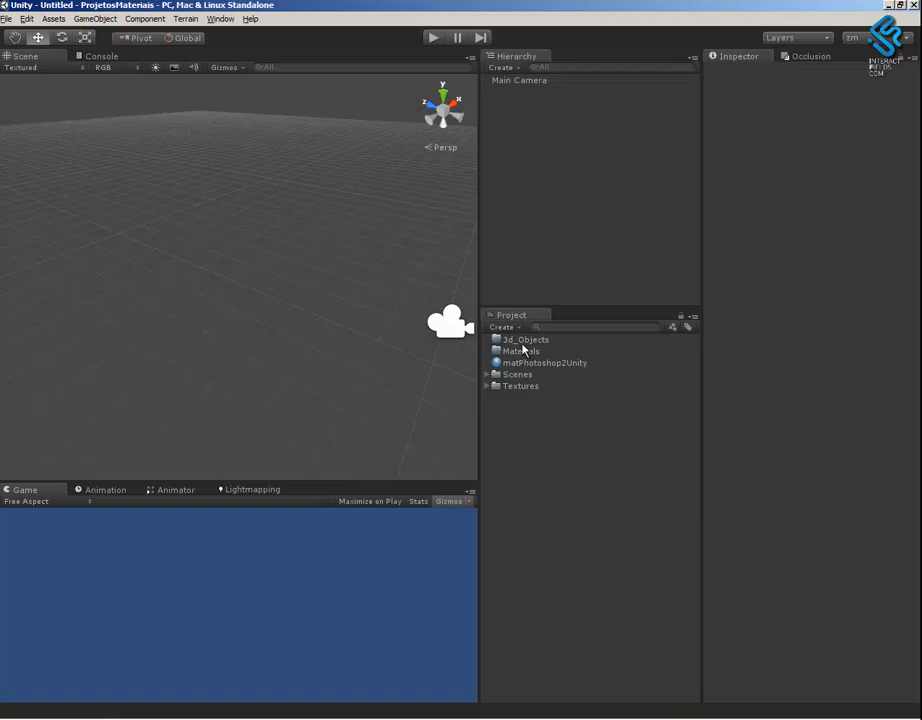
In Unity, reveal the 3d_Objects folder in Explorer, copy its full path and close the Explorer window
right_click(525, 340)
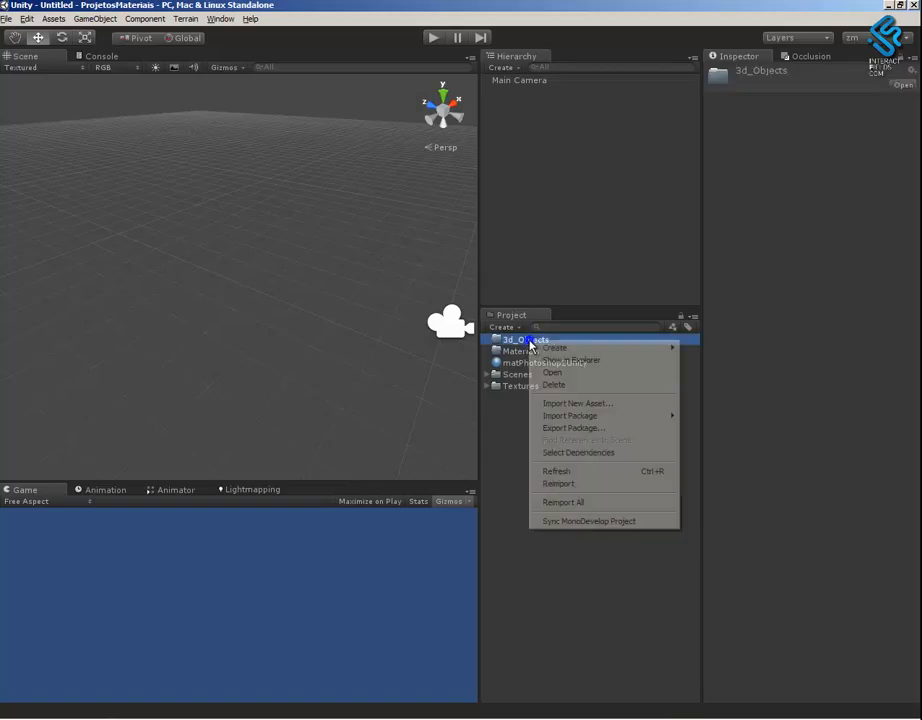
left_click(605, 362)
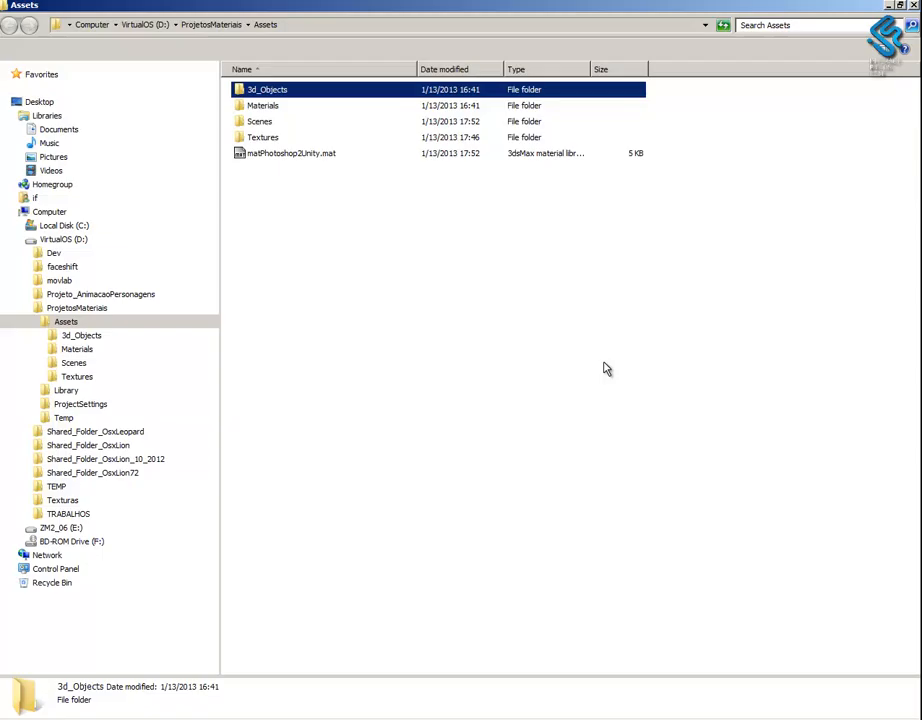
double_click(270, 89)
left_click(389, 29)
key("ctrl+c")
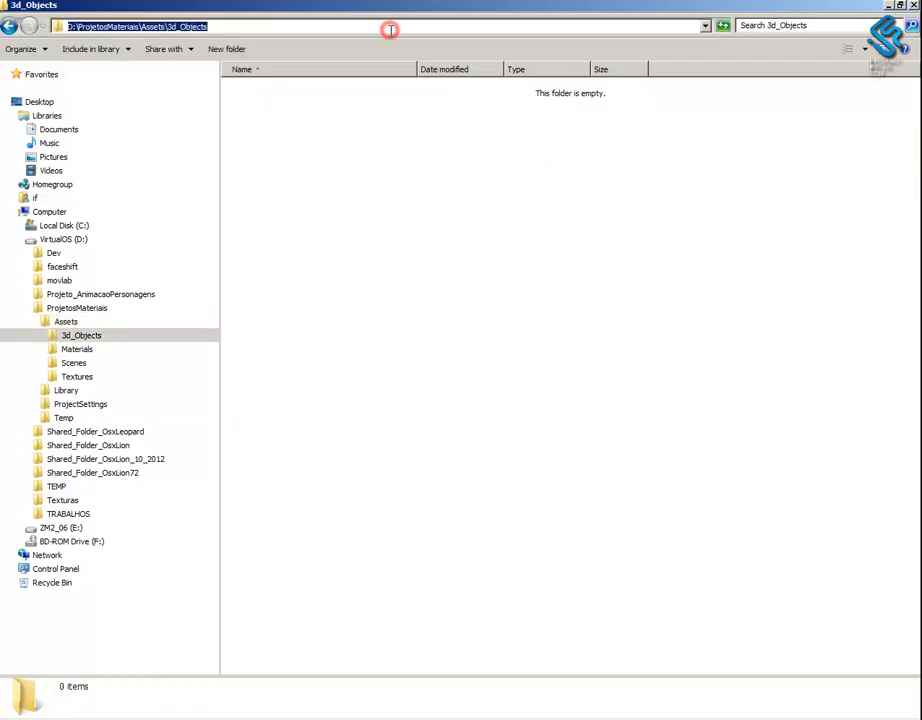
left_click(914, 5)
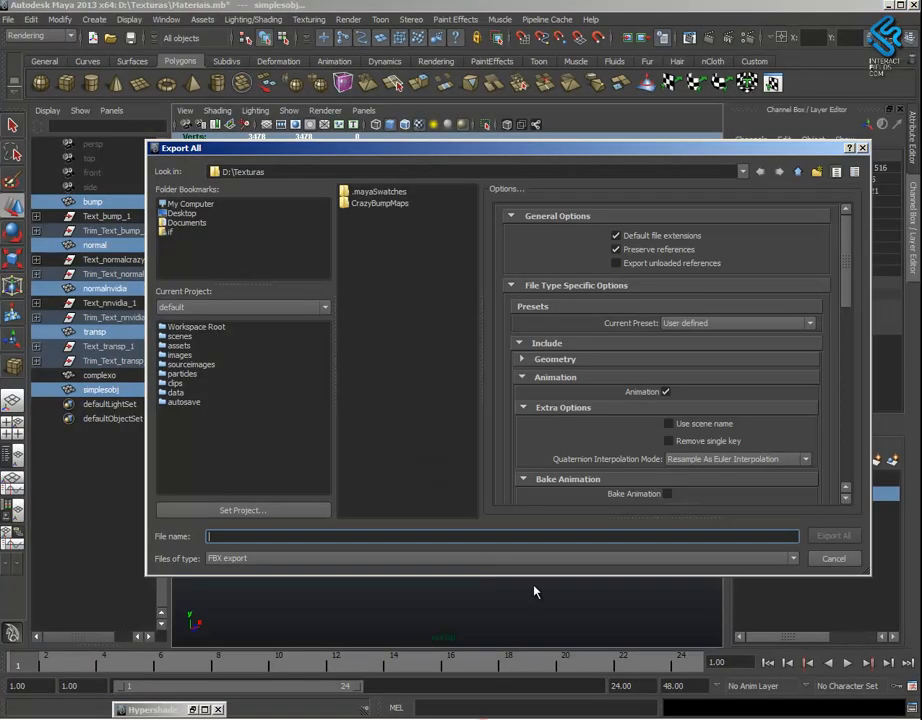
Back in Maya, set the export folder to D:\ProjetosMateriais\Assets\3d_Objects and name the FBX file Models
left_click(391, 533)
key("ctrl+v")
key("Return")
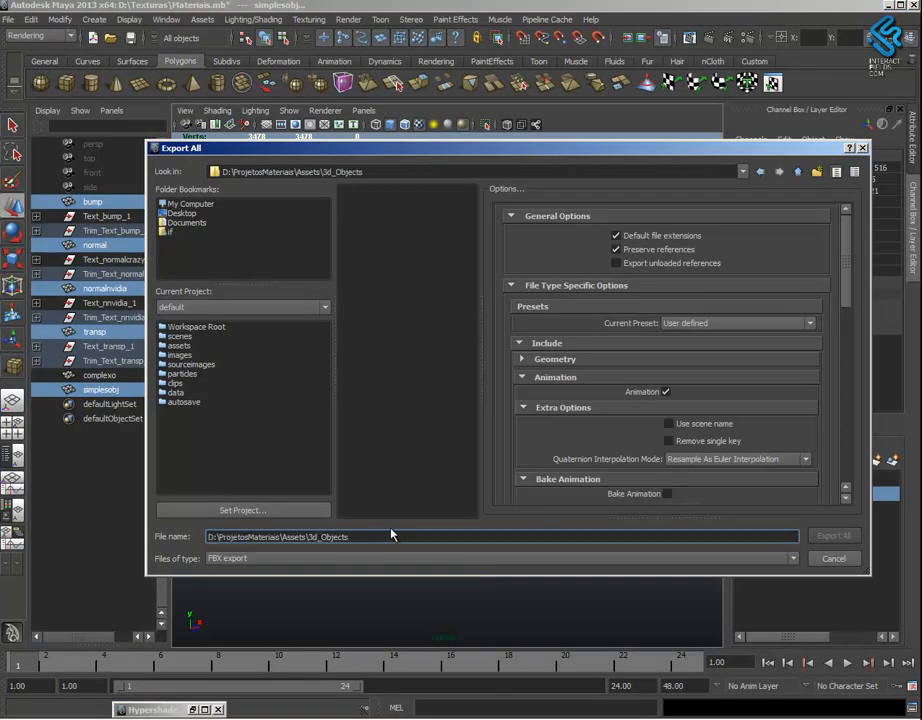
left_click_drag(373, 537, 140, 538)
key("Caps_Lock")
type("Mo")
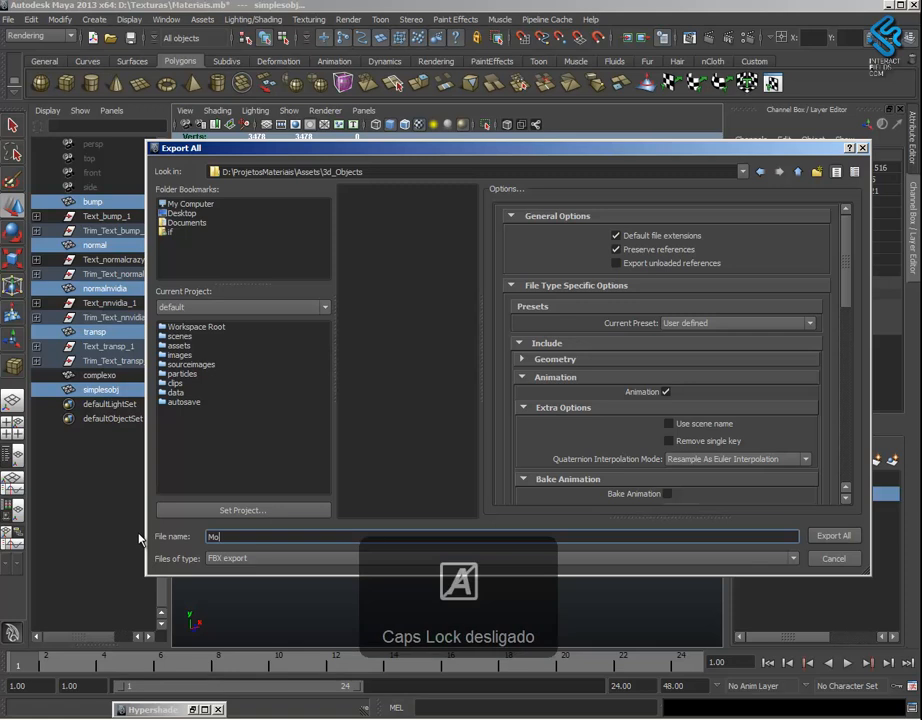
Turn off Animation in the FBX options and export the whole scene
left_click(667, 392)
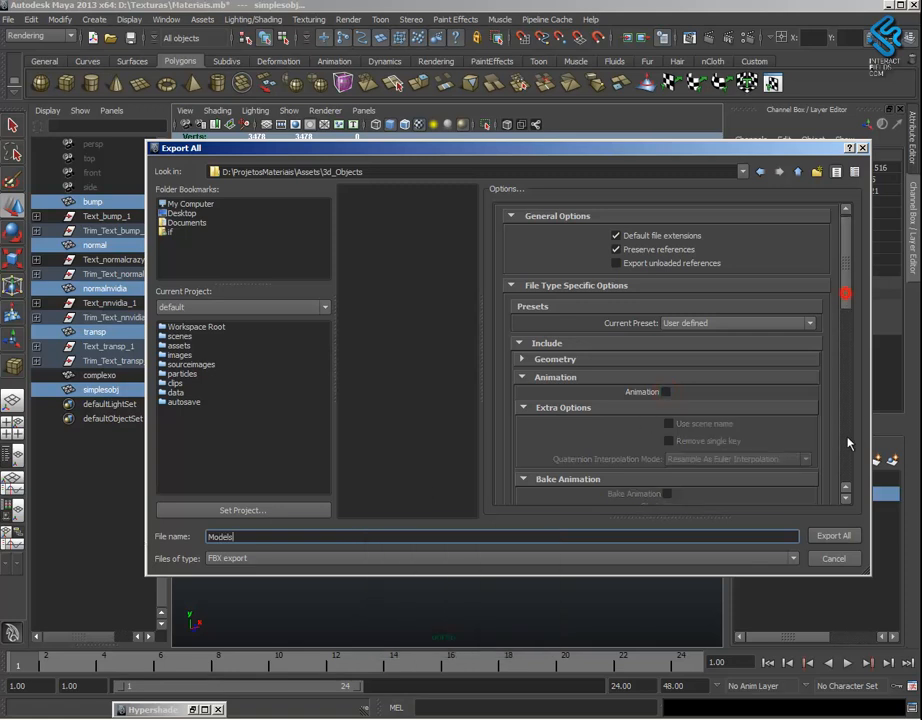
scroll(849, 470, "down", 10)
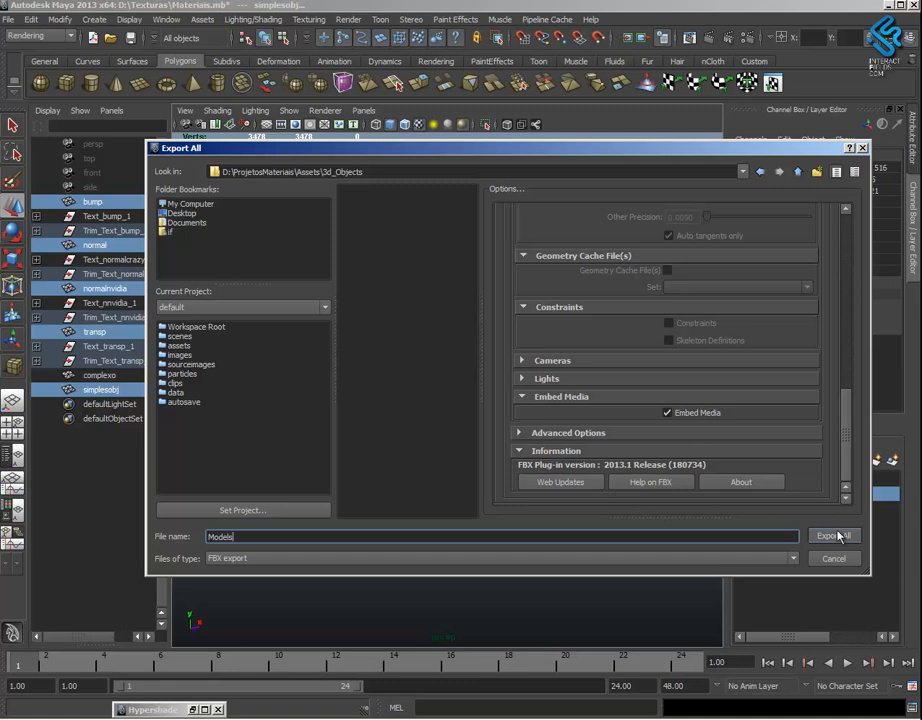
left_click(832, 536)
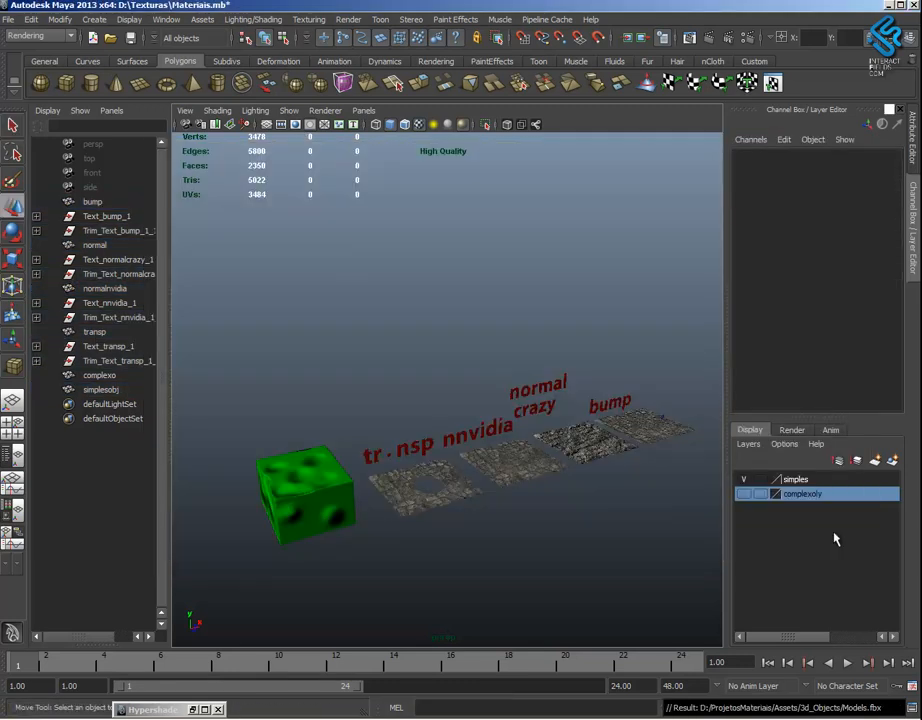
Switch to Unity, ignore the normal map settings fix and add Models from 3d_Objects to the scene hierarchy
left_click(684, 717)
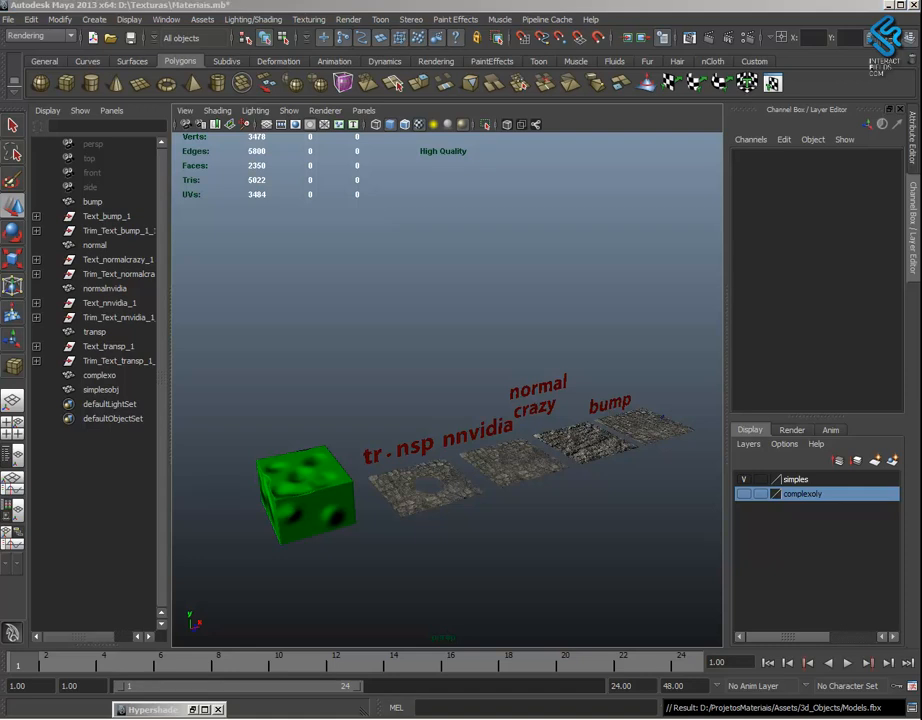
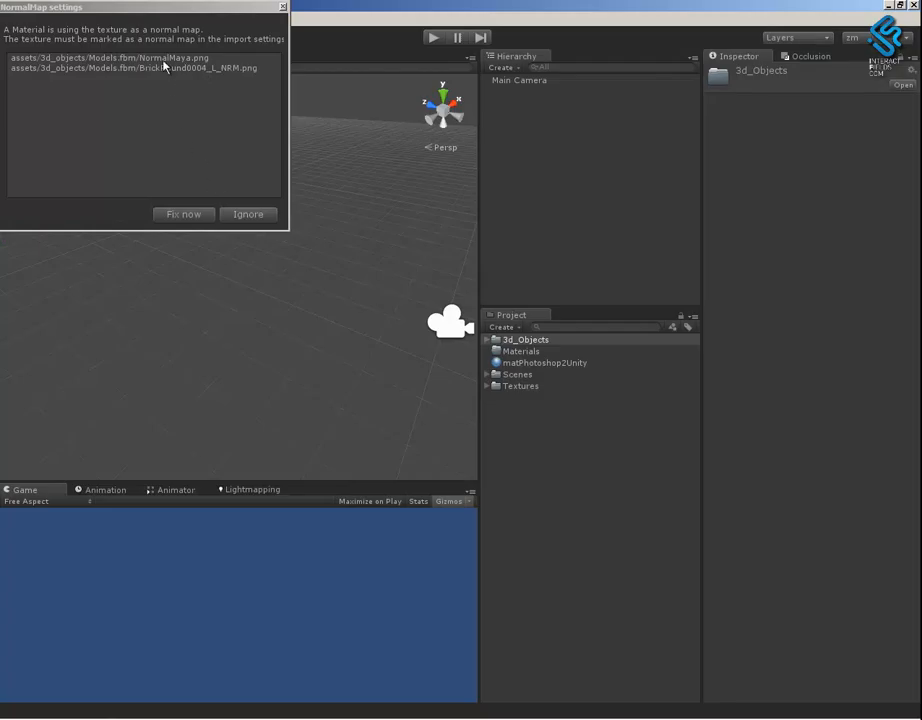
left_click(249, 213)
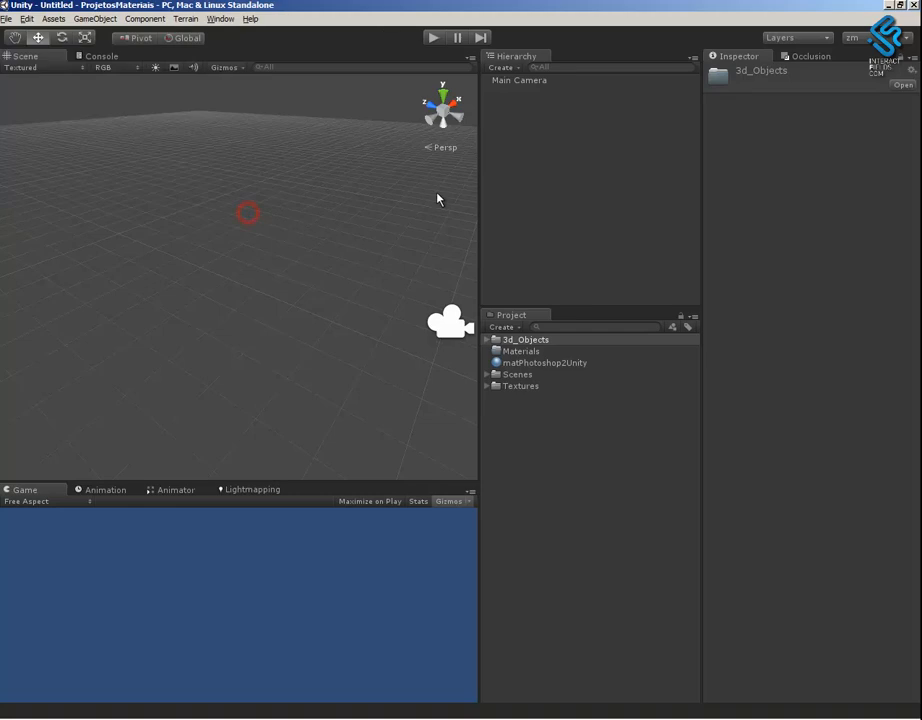
left_click(488, 340)
left_click_drag(523, 351, 492, 279)
Set the Models asset's import scale factor to 1 and apply the change
left_click(537, 353)
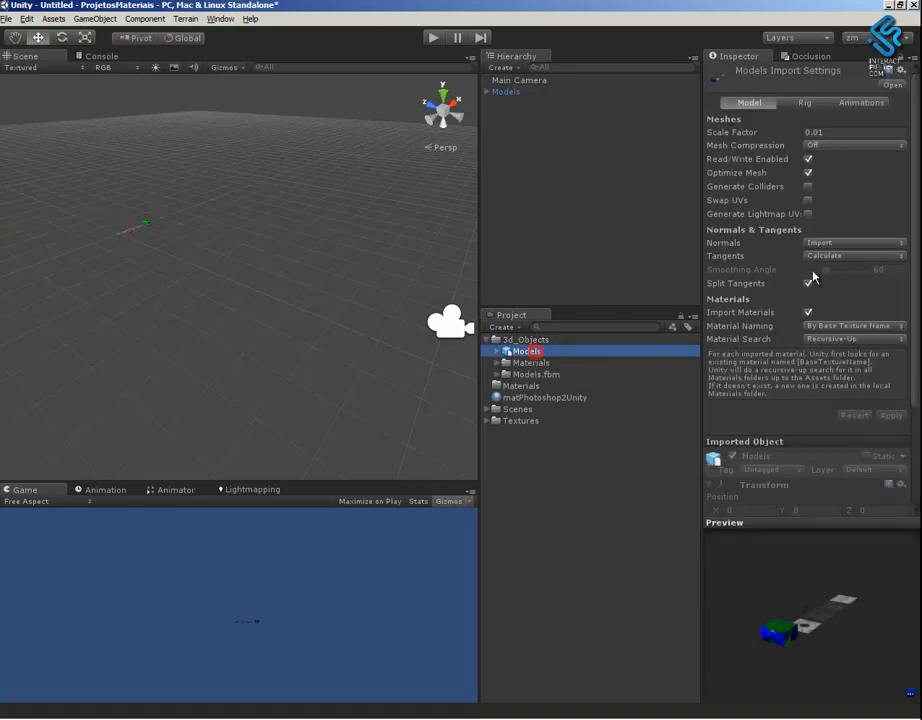
left_click(850, 135)
type("1")
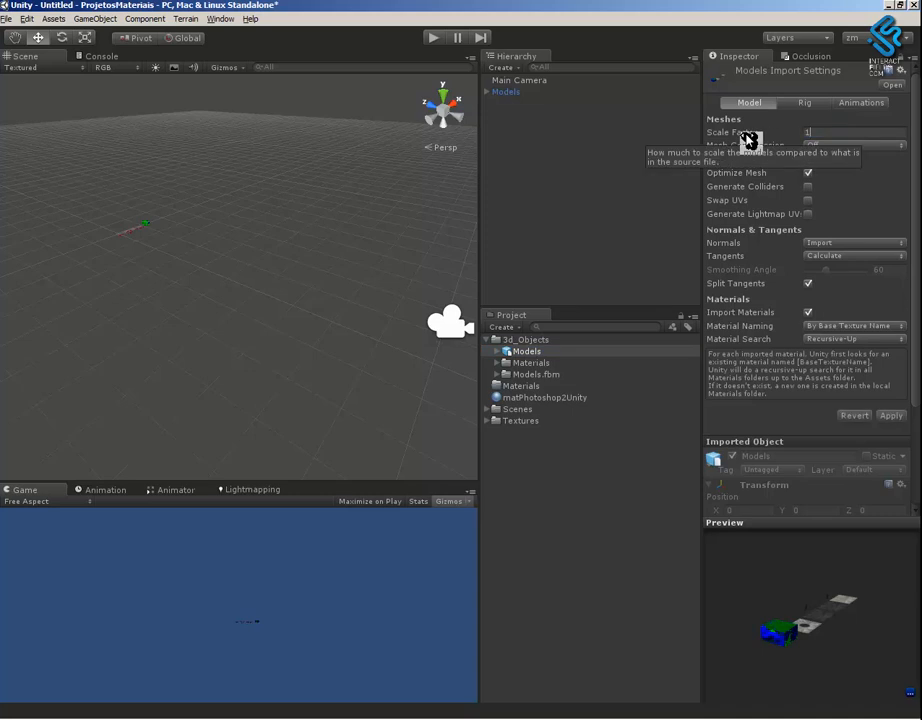
left_click(891, 416)
Examine the rescaled models in the scene, closing in on the sculpted cube
scroll(395, 348, "down", 3)
left_click_drag(395, 348, 150, 218, "alt")
scroll(360, 309, "down", 5)
middle_click_drag(352, 307, 270, 387)
left_click_drag(296, 411, 247, 338, "alt")
middle_click_drag(247, 338, 367, 354, "alt")
right_click_drag(367, 354, 492, 502, "alt")
right_click_drag(340, 373, 303, 313, "alt")
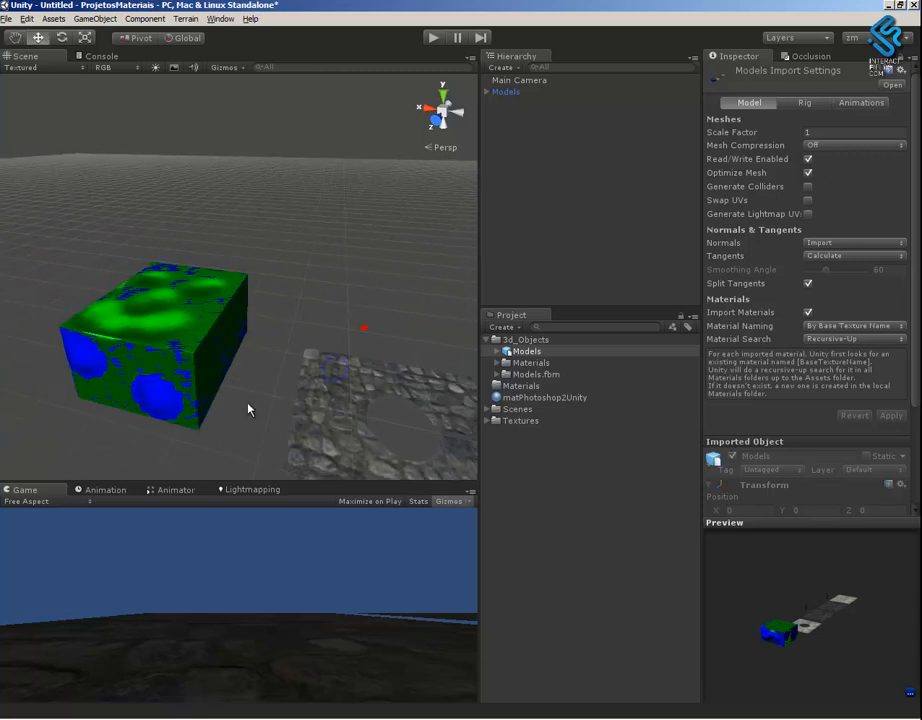
Expand Models in the scene hierarchy and delete its complexo object
left_click(171, 404)
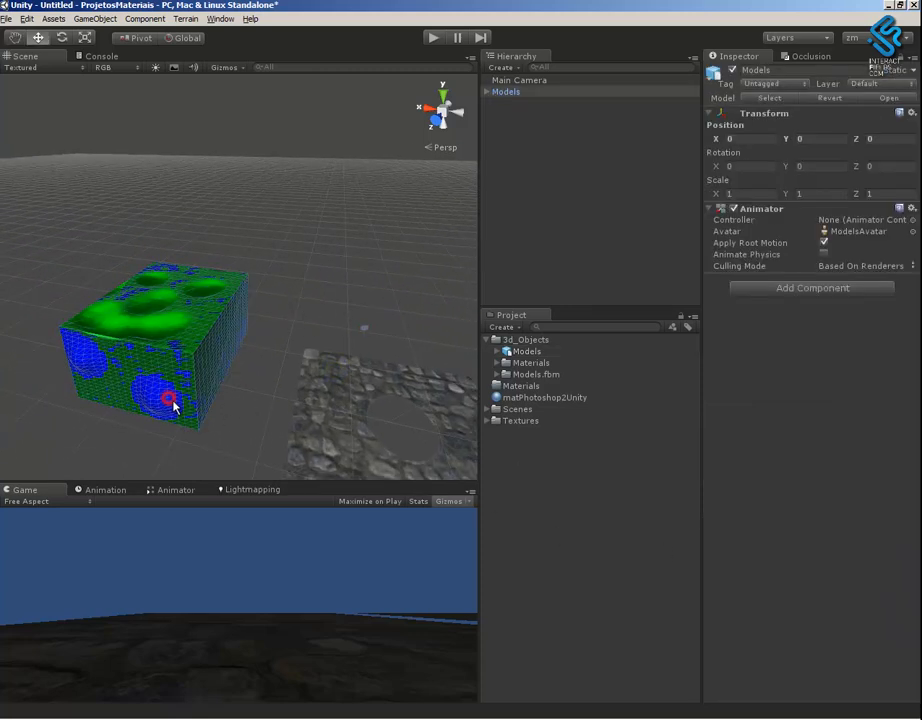
left_click(487, 91)
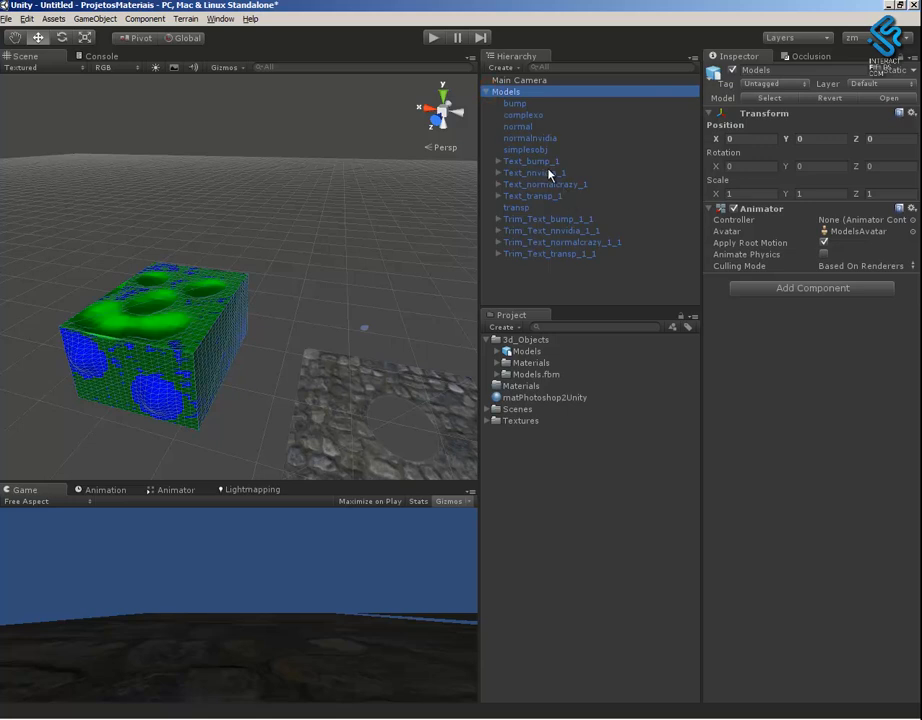
left_click(540, 161)
left_click(557, 254, "shift")
left_click(563, 288)
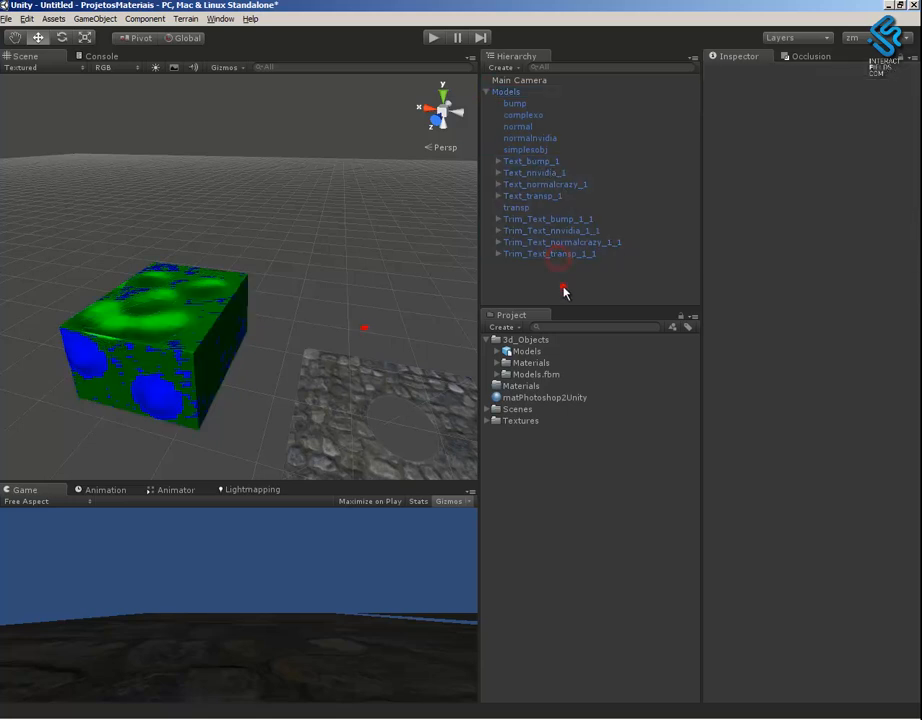
left_click(530, 115)
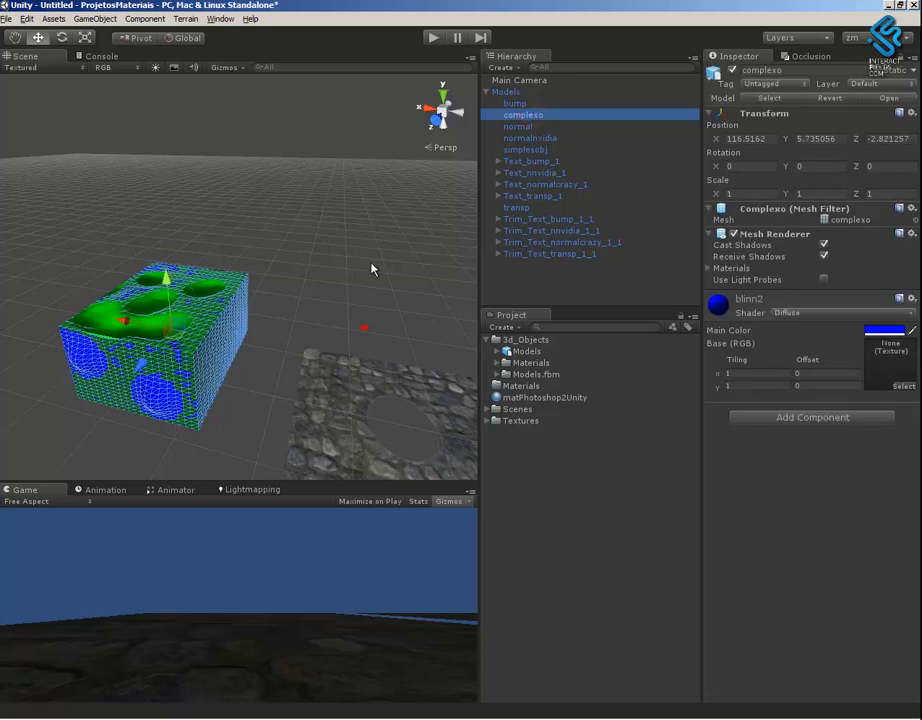
key("Delete")
left_click(508, 393)
Select the simplesobj cube and import its NormalMaya texture as a Normal map with Create from Grayscale off, applying the settings
left_click_drag(369, 341, 243, 367, "alt")
left_click(212, 377)
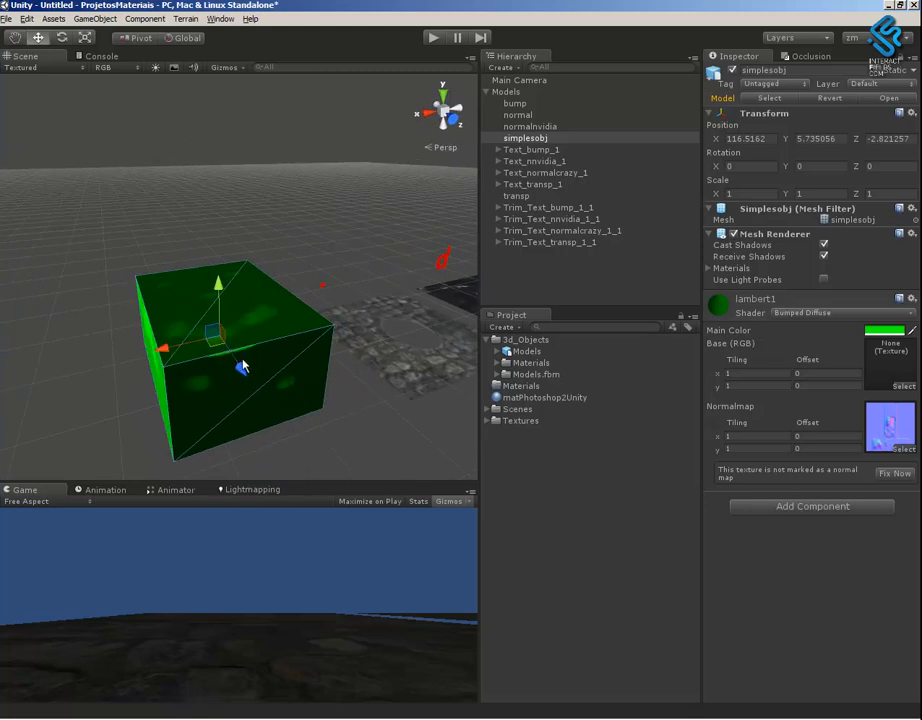
middle_click_drag(332, 421, 308, 360)
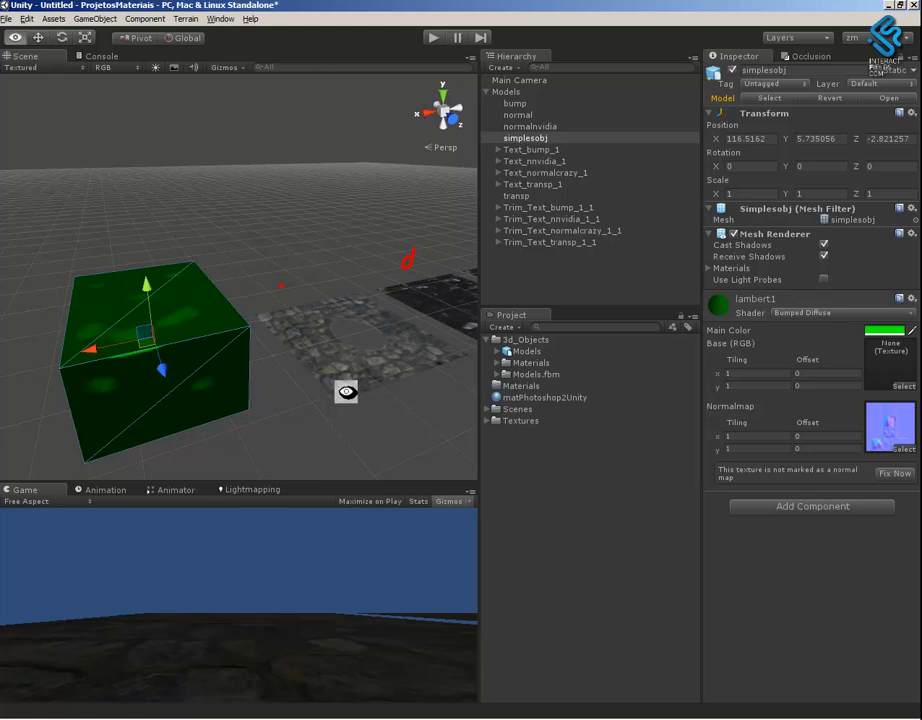
left_click_drag(346, 389, 643, 447, "alt")
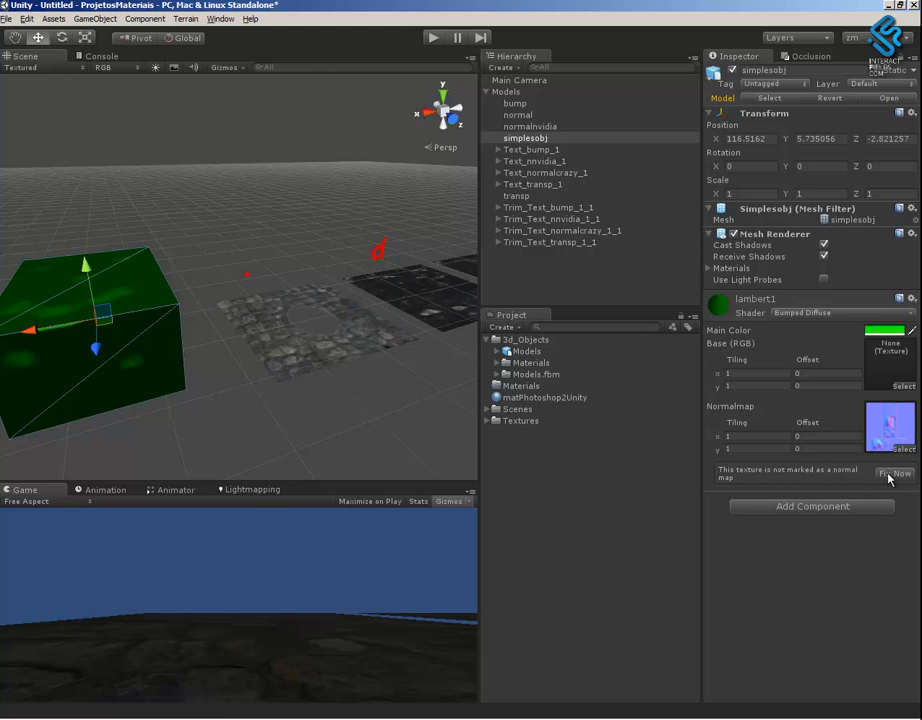
left_click(497, 363)
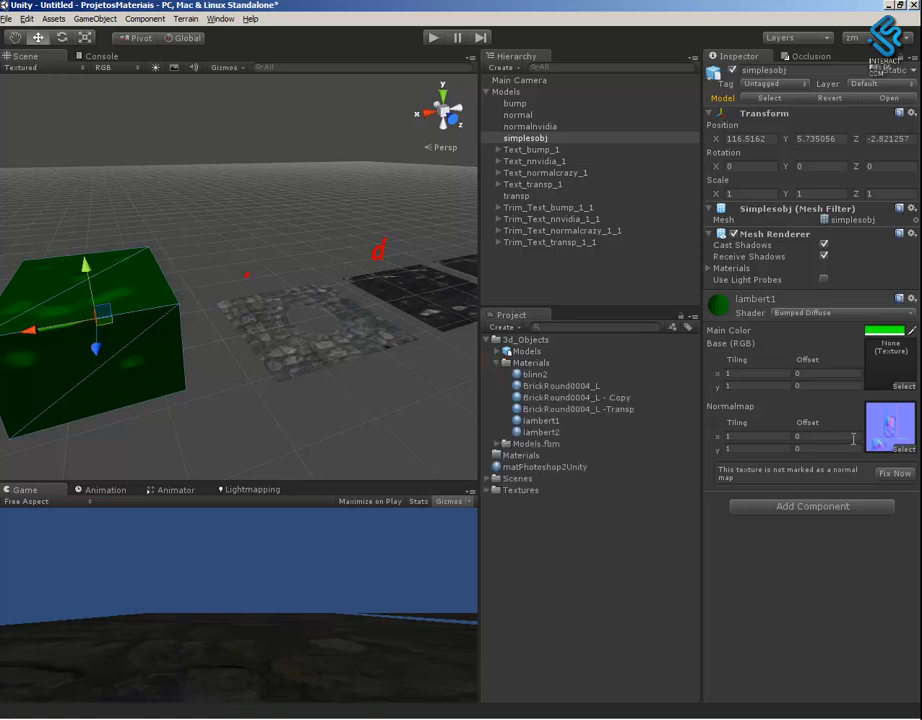
left_click(497, 443)
left_click(548, 525)
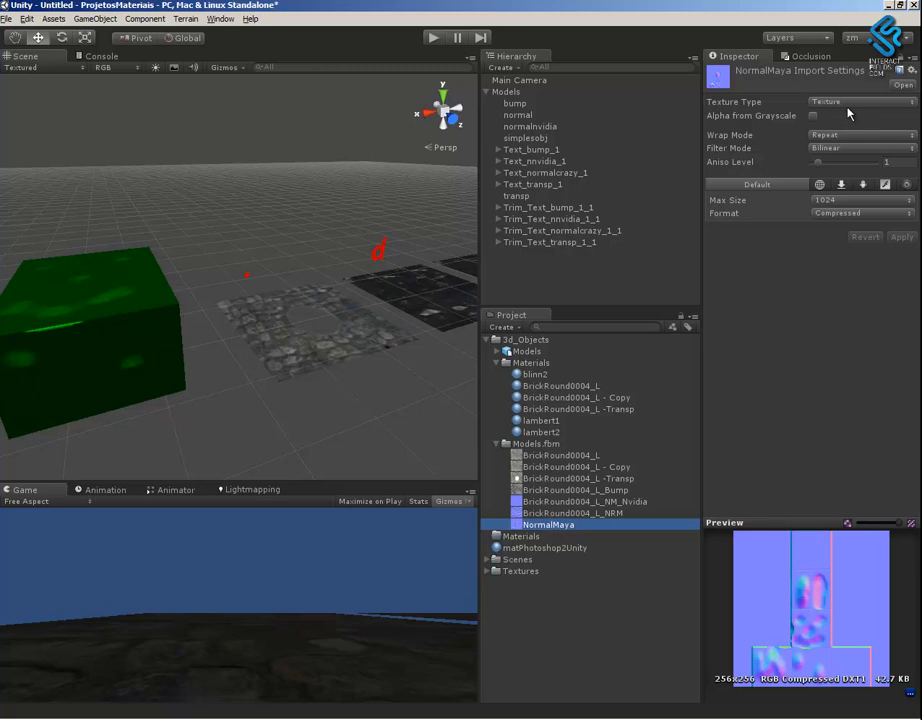
left_click(845, 102)
left_click(850, 128)
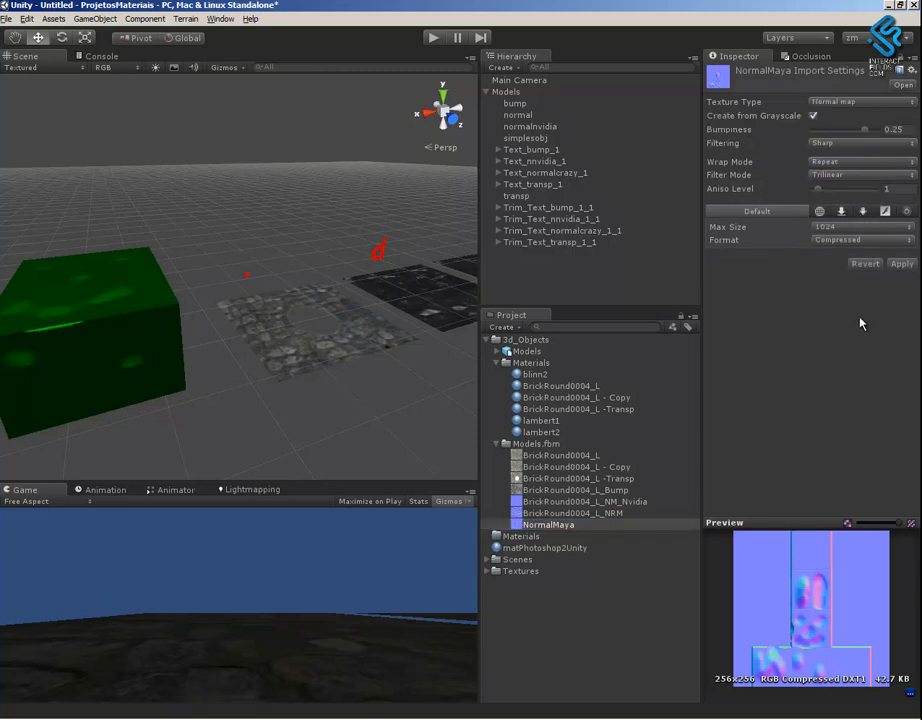
left_click(813, 116)
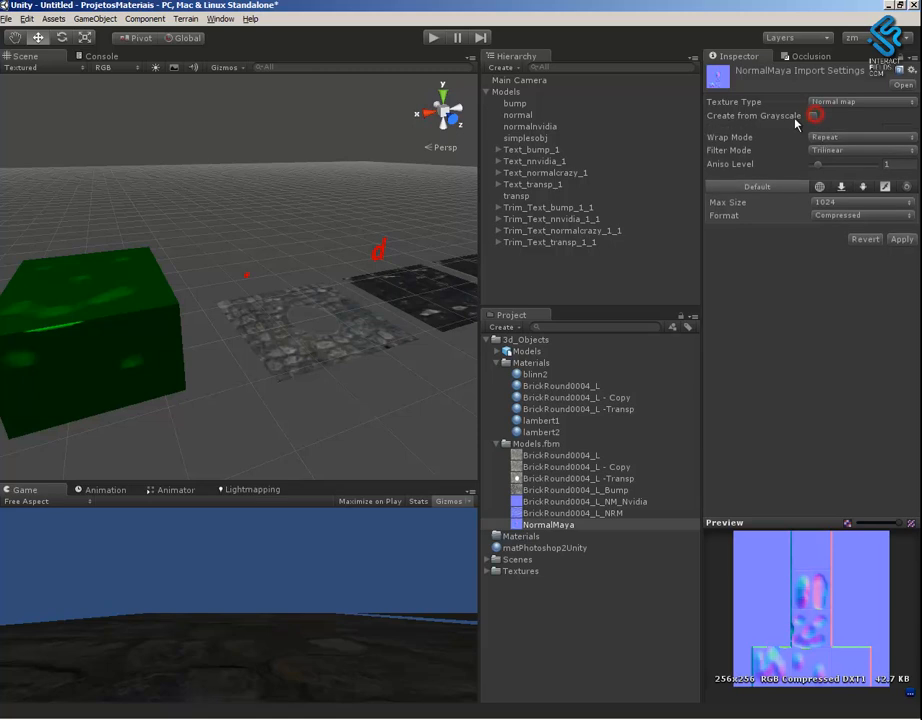
left_click(903, 238)
Enlarge the Scene view over the Game view and examine the normal-mapped cube from several angles
right_click_drag(325, 385, 243, 330, "alt")
left_click_drag(247, 399, 410, 428, "alt")
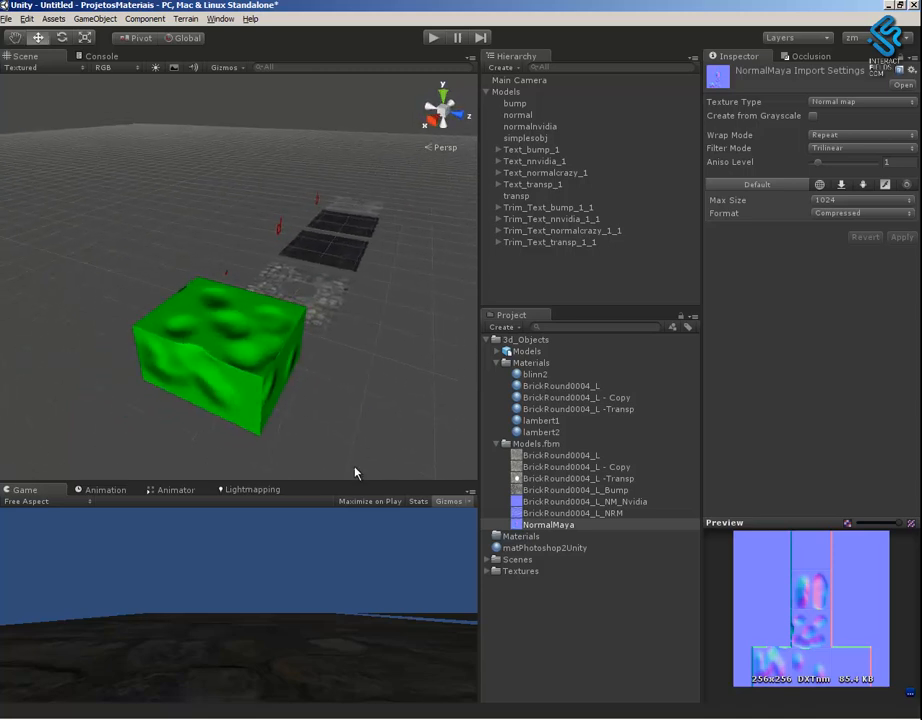
left_click_drag(379, 391, 307, 356, "alt")
right_click_drag(307, 356, 359, 441, "alt")
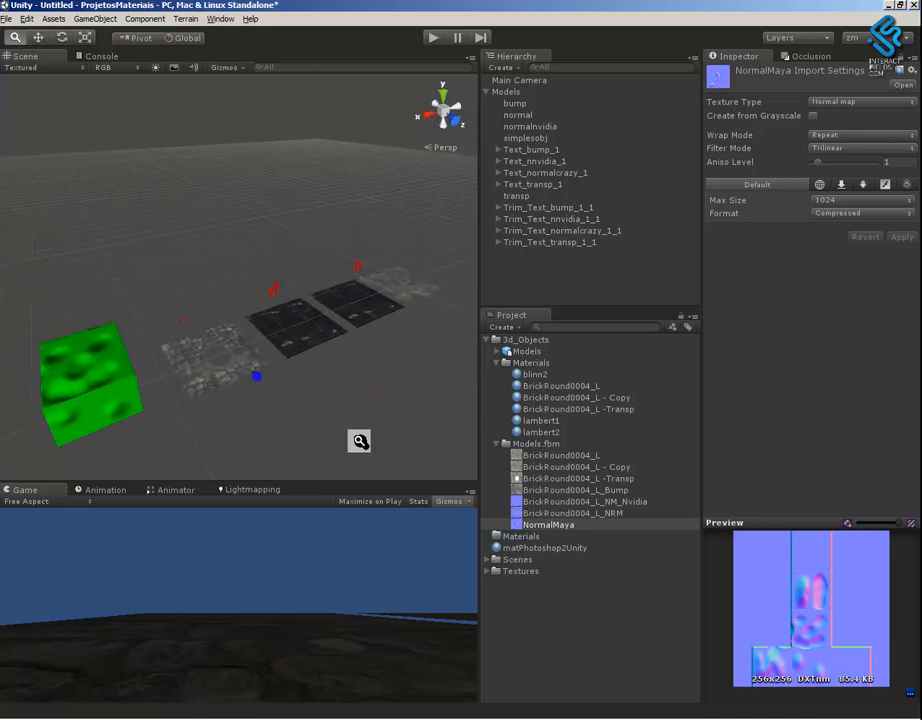
left_click_drag(359, 441, 249, 354, "alt")
left_click_drag(132, 481, 133, 545)
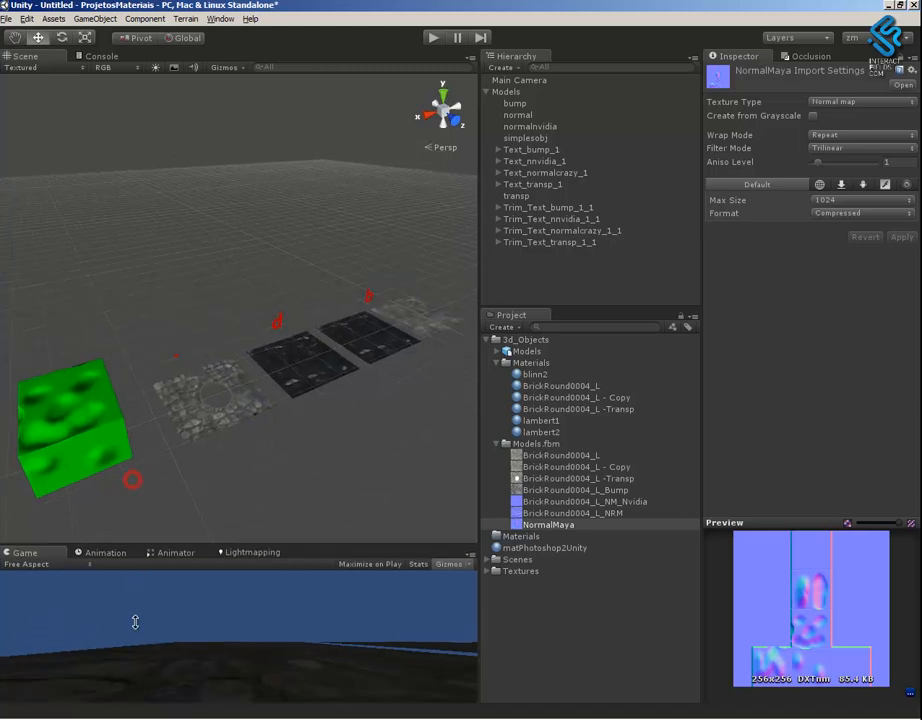
left_click_drag(313, 457, 250, 423, "alt")
right_click_drag(250, 423, 613, 605, "alt")
left_click_drag(240, 430, 397, 413, "alt")
Assign BrickRound0004_L as the simplesobj cube's base texture and set its main color to white
left_click(359, 441)
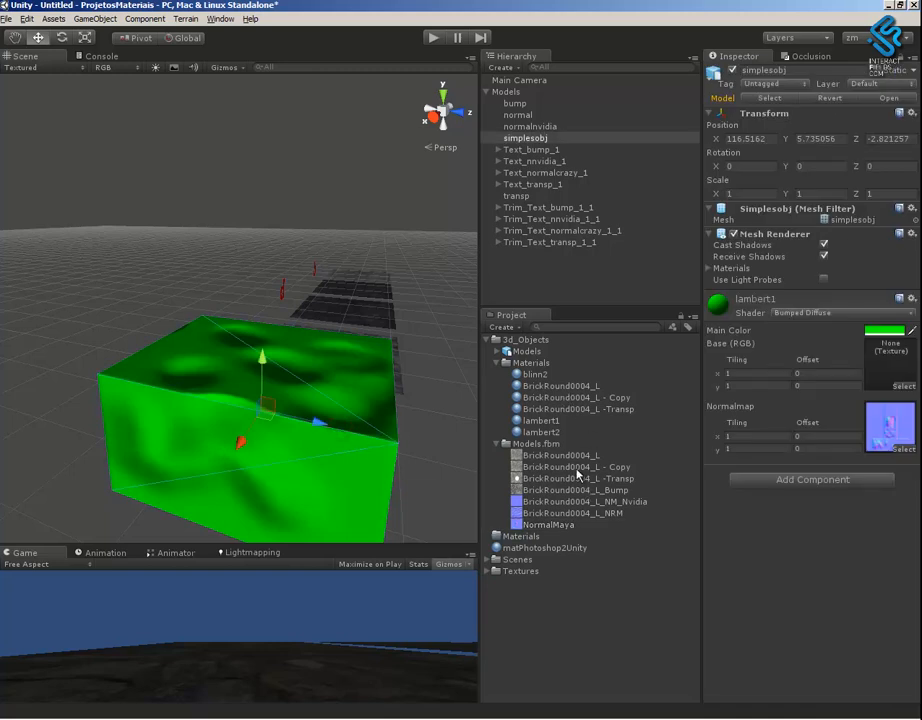
left_click_drag(561, 457, 879, 376)
left_click_drag(342, 459, 250, 478, "alt")
left_click(868, 329)
left_click_drag(435, 187, 338, 105)
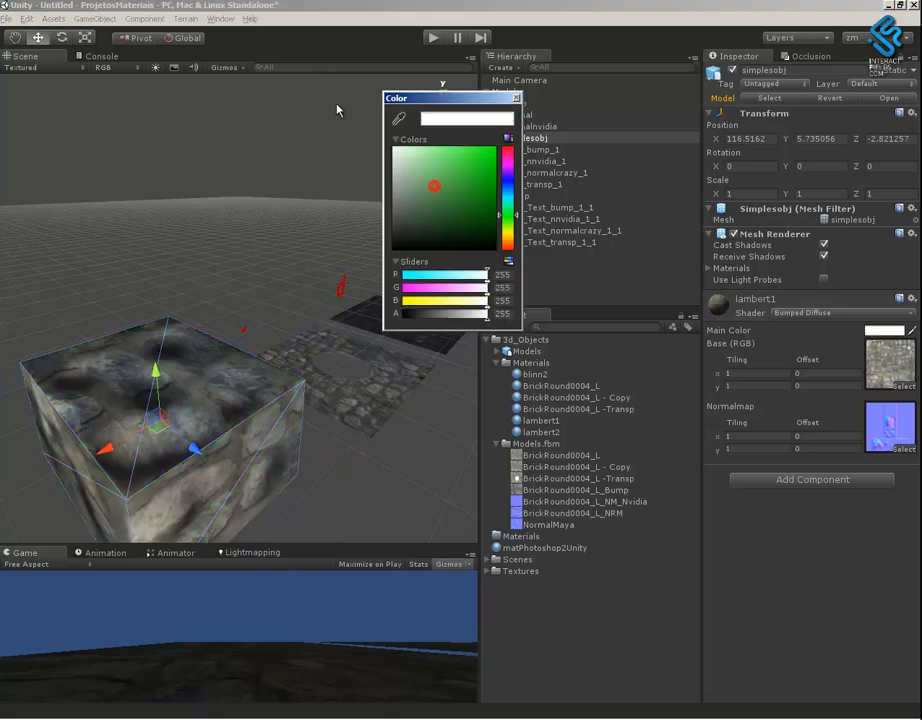
left_click(517, 99)
left_click_drag(330, 415, 235, 330, "alt")
Set the simplesobj cube's base texture back to None
left_click(904, 387)
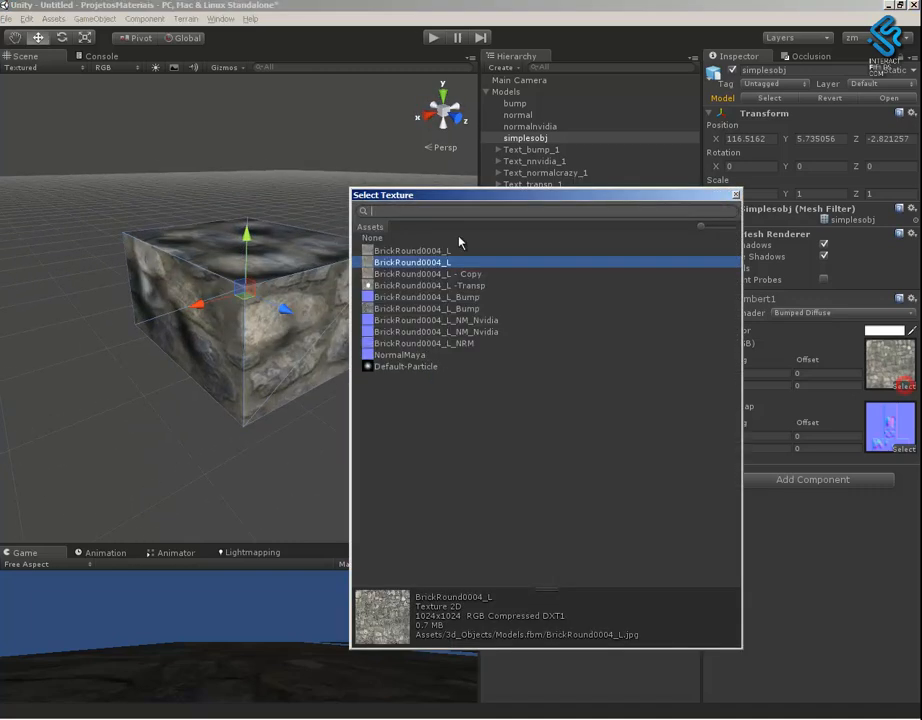
left_click(380, 239)
left_click(249, 385, "alt")
Look along the row of textured planes, select the bump plane and frame it closely
left_click_drag(370, 445, 266, 401, "alt")
middle_click_drag(296, 386, 101, 408, "alt")
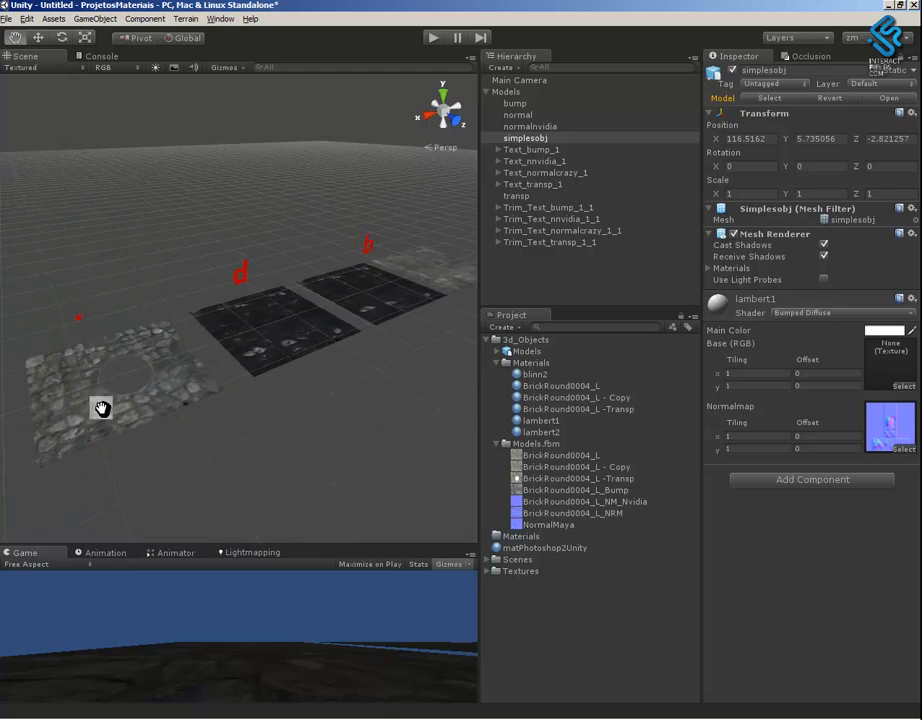
middle_click_drag(381, 354, 235, 366, "alt")
right_click_drag(285, 316, 430, 429, "alt")
left_click_drag(428, 429, 261, 350, "alt")
right_click_drag(261, 350, 587, 567, "alt")
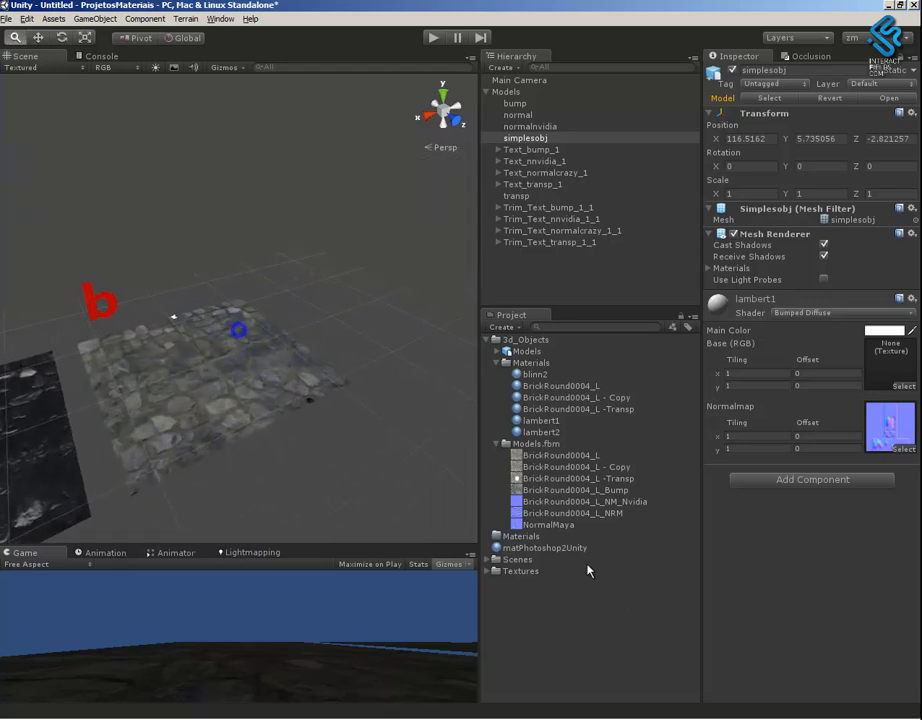
left_click(239, 390)
key("f")
right_click_drag(244, 394, 708, 609, "alt")
left_click_drag(248, 285, 210, 220, "alt")
Create a spotlight over the bump plane, raise it to about Y 9.5 and widen its spot angle to about 110
left_click(95, 19)
mouse_move(103, 49)
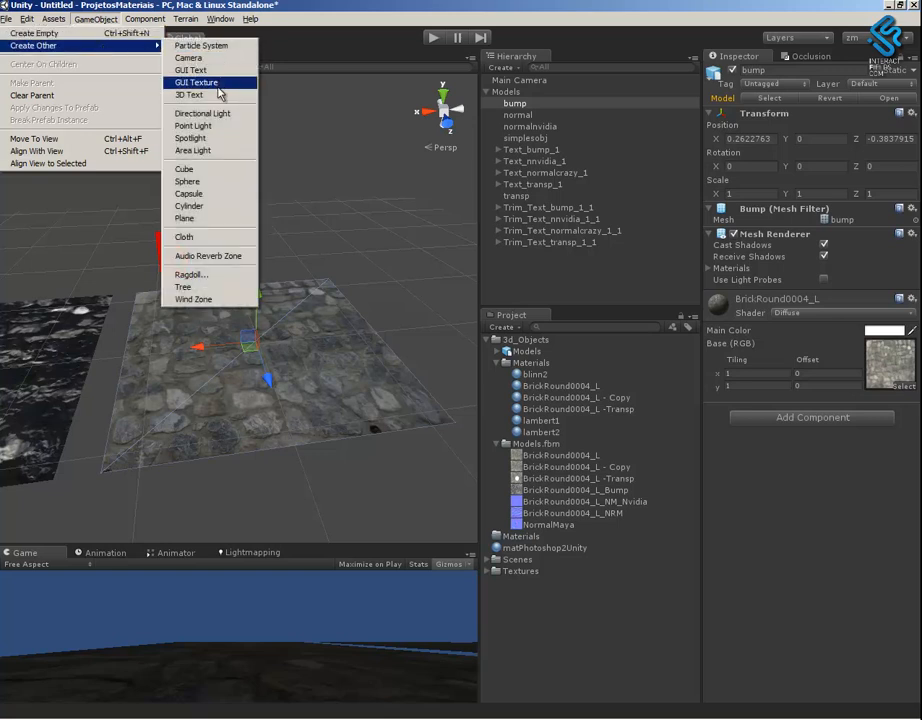
left_click(191, 138)
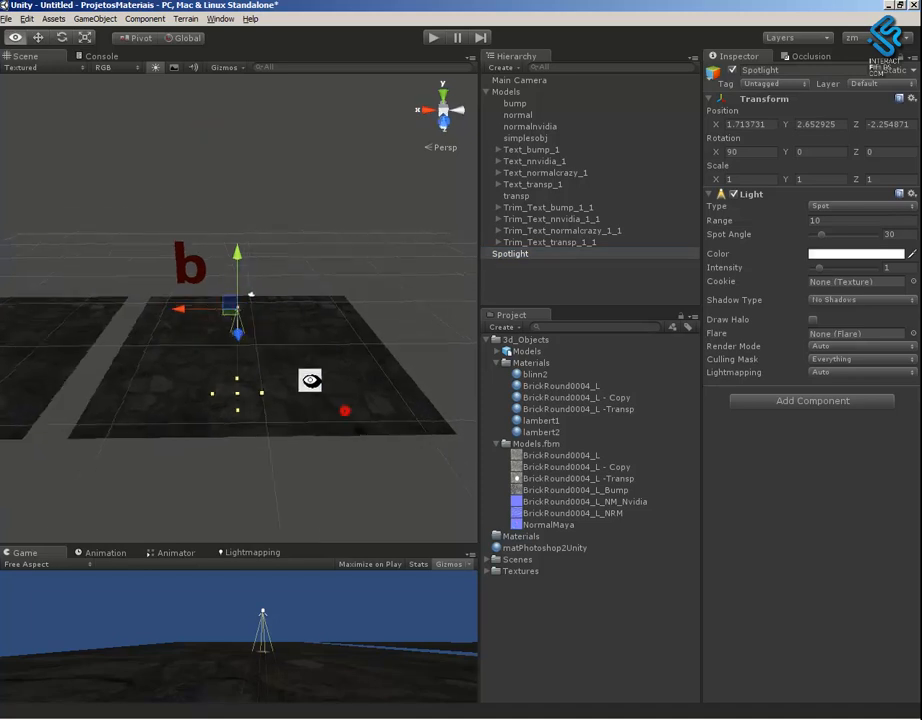
left_click_drag(247, 305, 247, 250)
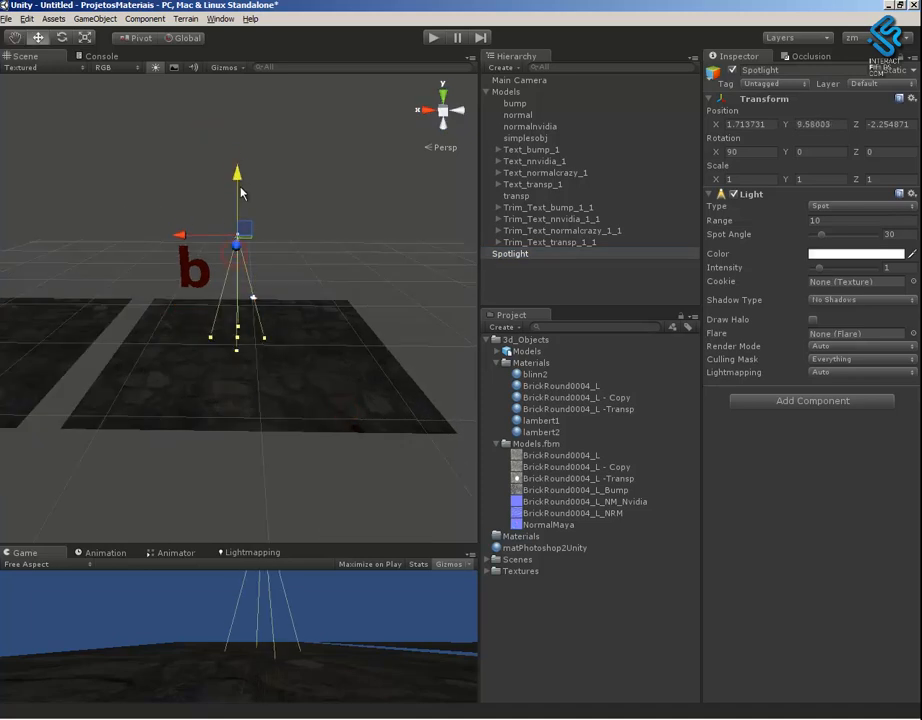
left_click_drag(264, 341, 383, 340)
Set the spotlight's intensity to 8 and range to about 23.6, moving it higher above the bump plane
left_click_drag(840, 277, 880, 283)
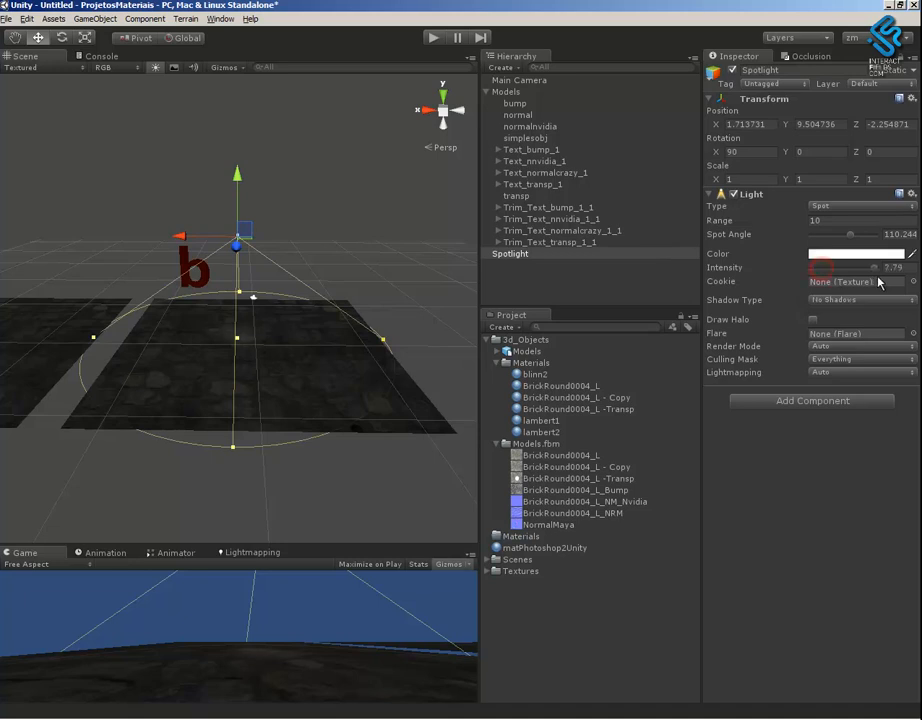
left_click_drag(741, 221, 878, 241)
left_click_drag(240, 184, 240, 148)
left_click_drag(299, 299, 386, 386, "alt")
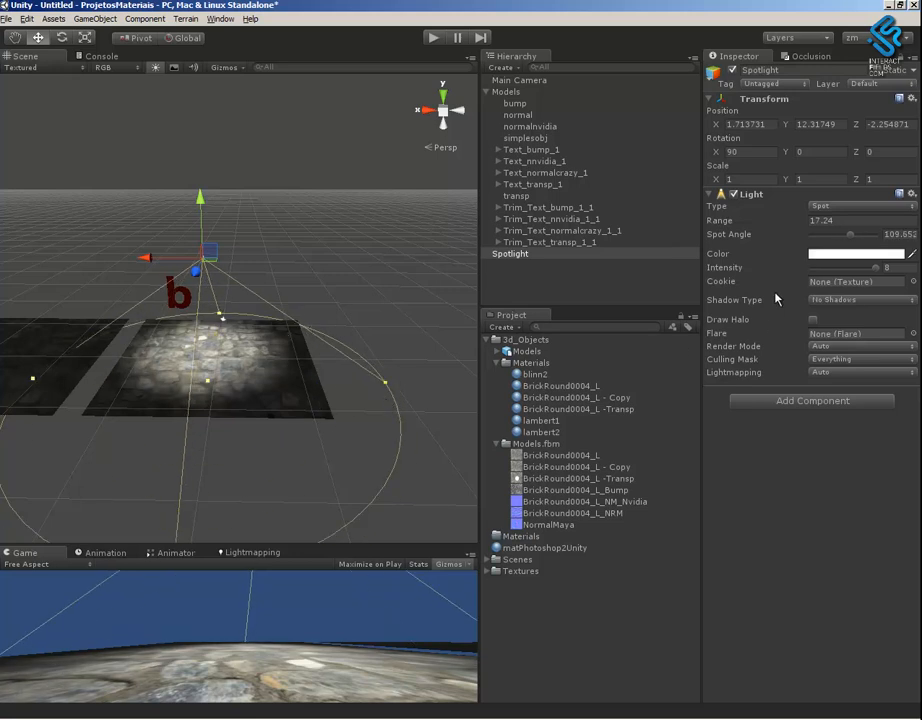
left_click_drag(724, 221, 777, 233)
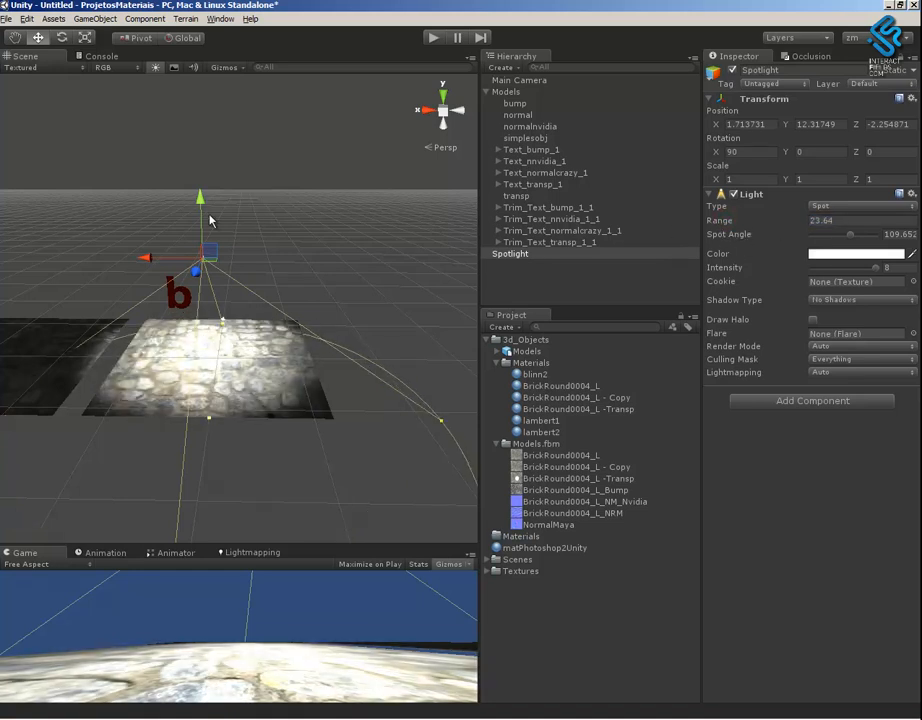
left_click_drag(202, 200, 205, 190)
Change the bump plane's shader to Bumped Diffuse and assign BrickRound0004_L_Bump as its normal map
left_click_drag(200, 308, 319, 319, "alt")
left_click(385, 320)
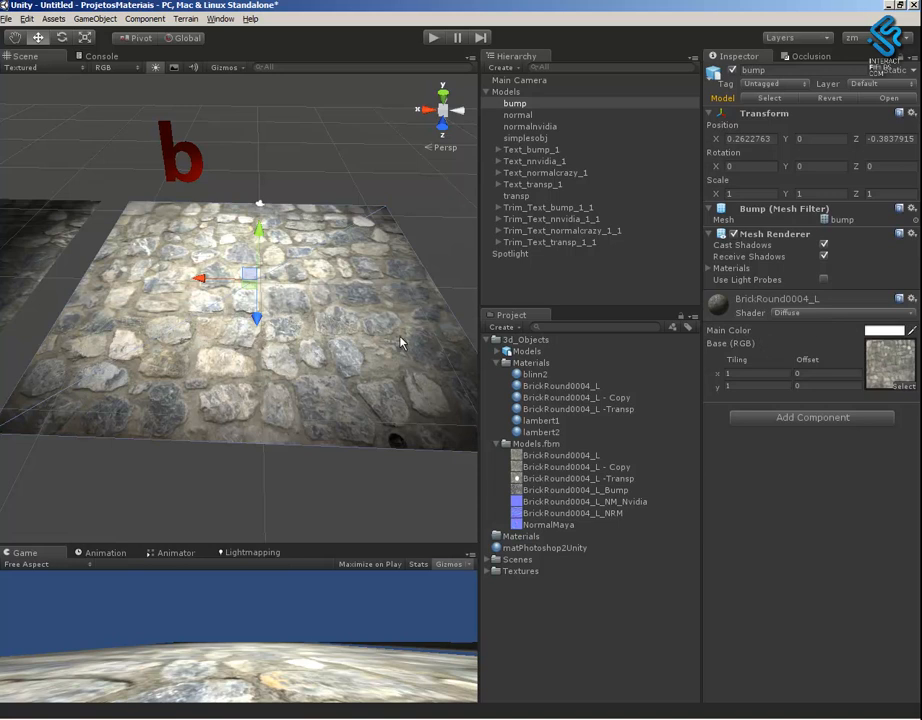
left_click_drag(400, 343, 405, 340, "alt")
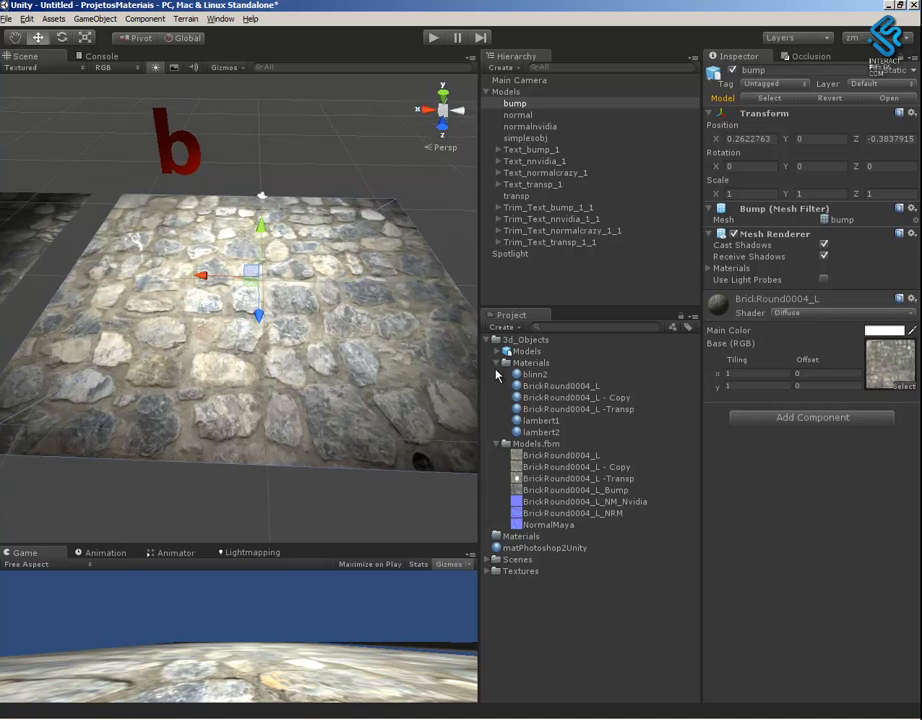
scroll(294, 298, "down", 2, "alt")
left_click(825, 315)
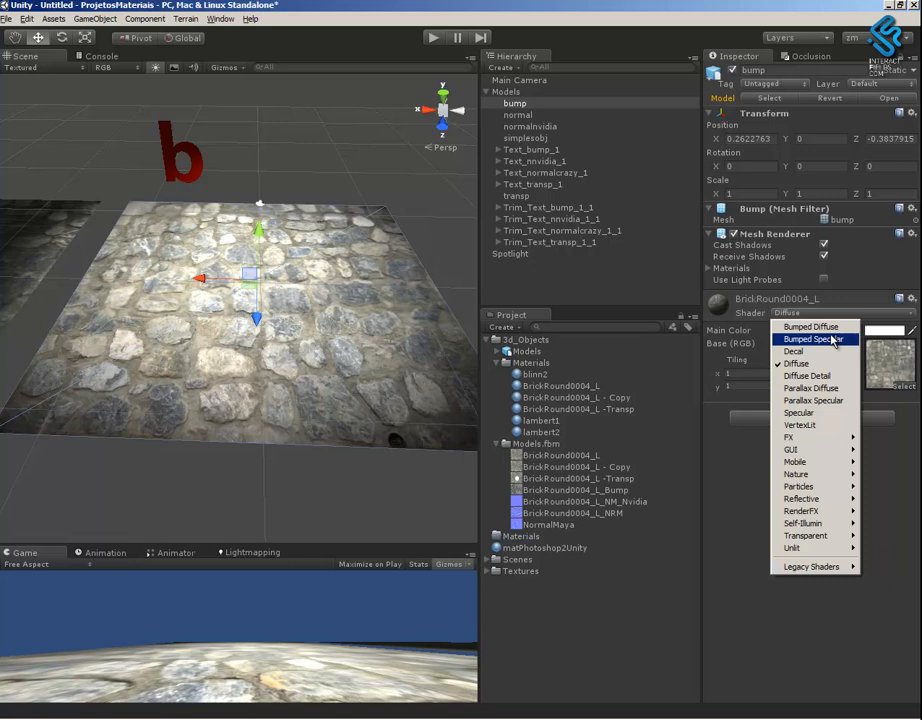
left_click(830, 331)
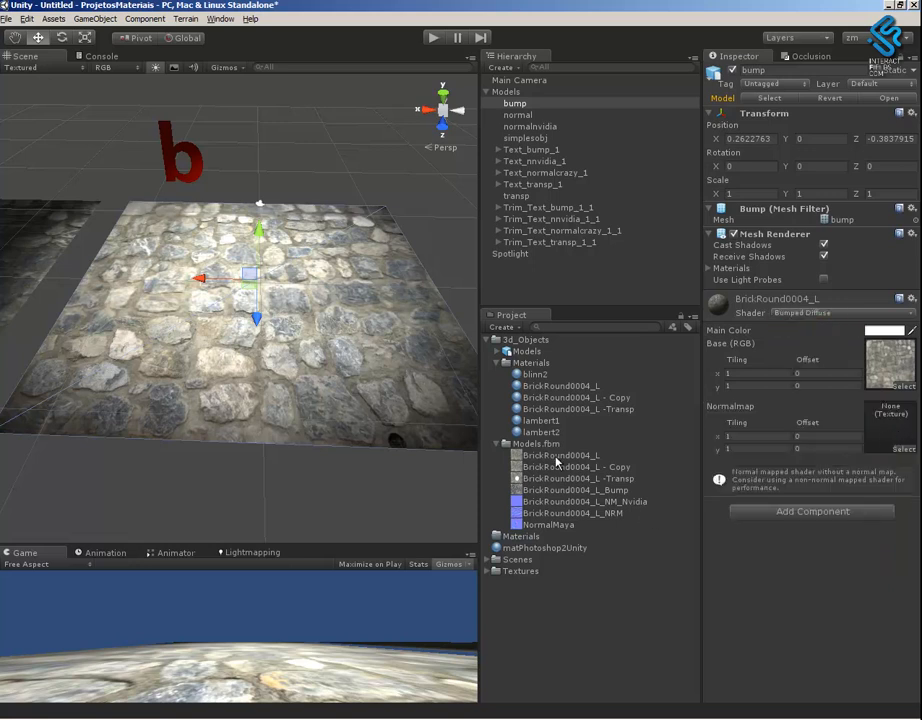
mouse_move(597, 496)
left_mouse_down()
mouse_move(648, 494)
mouse_move(897, 425)
mouse_move(893, 432)
left_mouse_up()
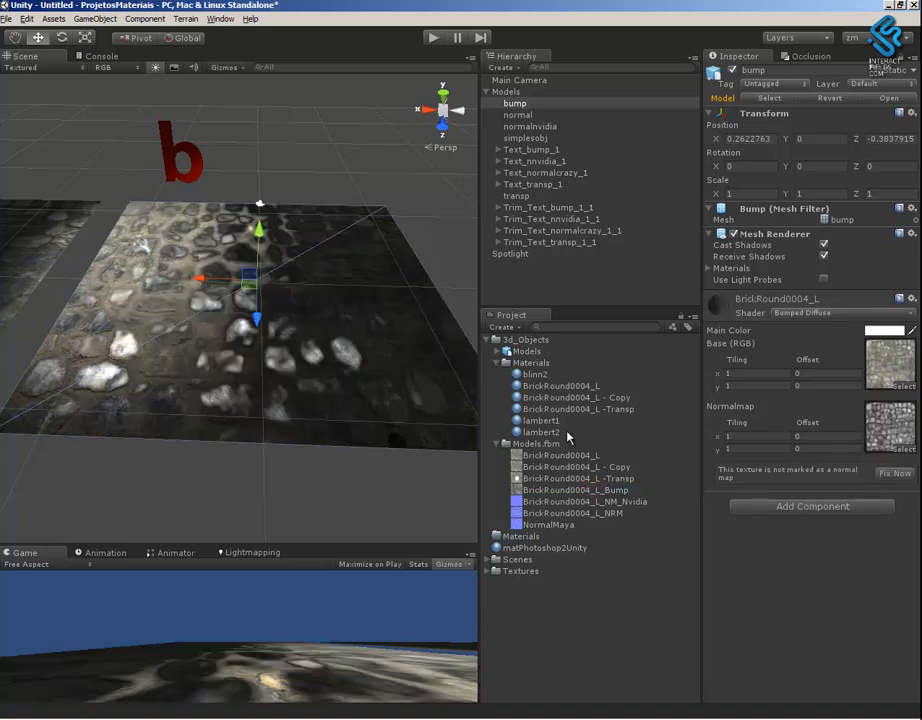
left_click_drag(387, 370, 362, 403, "alt")
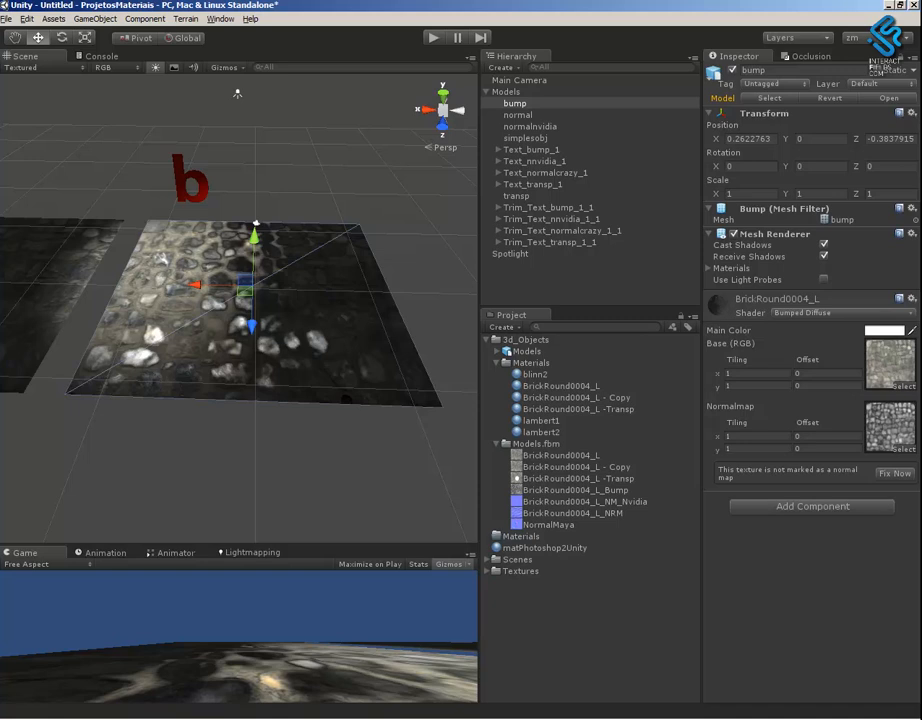
Switch to Maya, graph the bump plane's material network in Hypershade, examine its bump file texture, and return to Unity
key("alt+Tab")
middle_click_drag(499, 475, 330, 437, "alt")
right_click_drag(330, 437, 603, 533, "alt")
left_click_drag(508, 488, 511, 543, "alt")
left_click(193, 709)
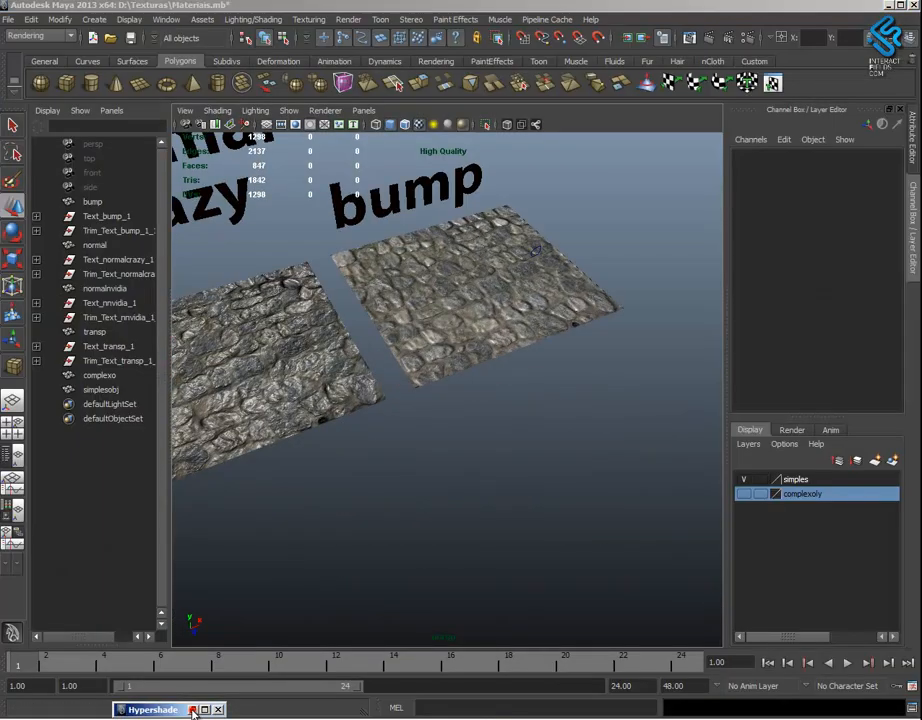
left_click(446, 308)
left_click(419, 426)
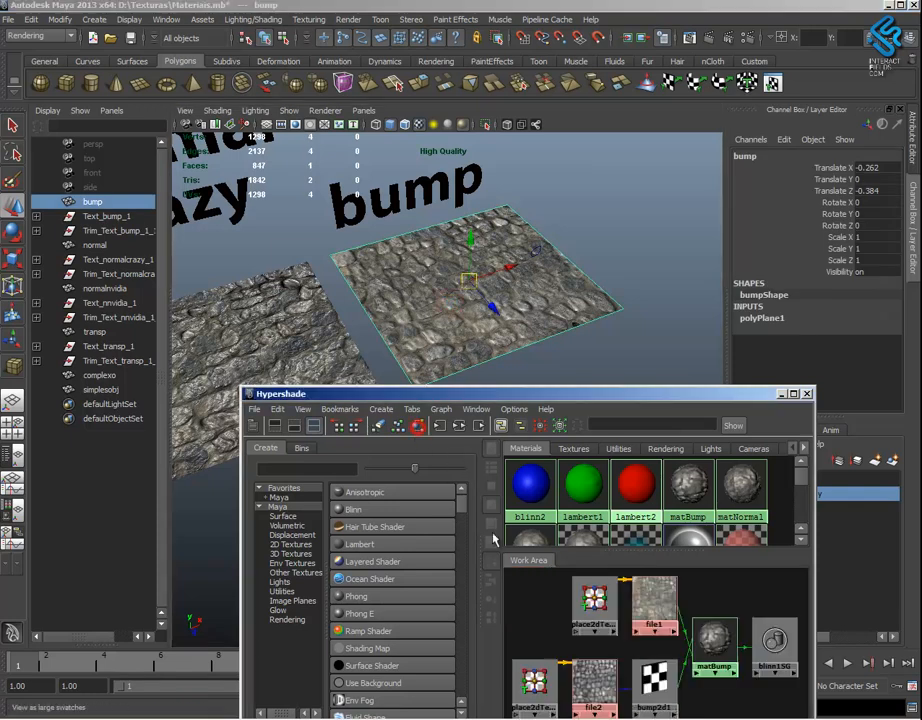
left_click(606, 680)
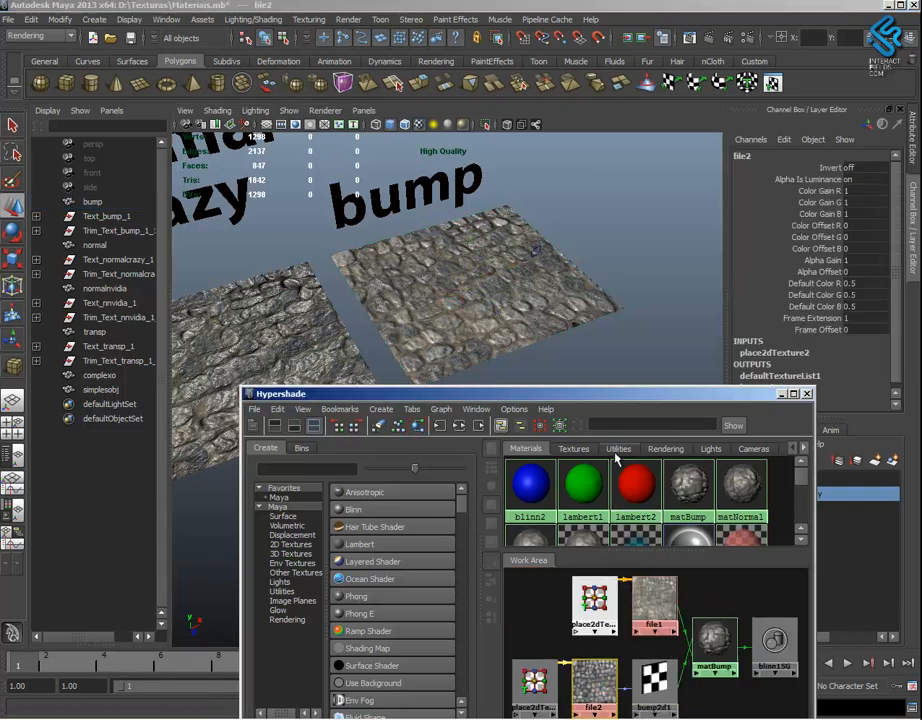
key("alt+Tab")
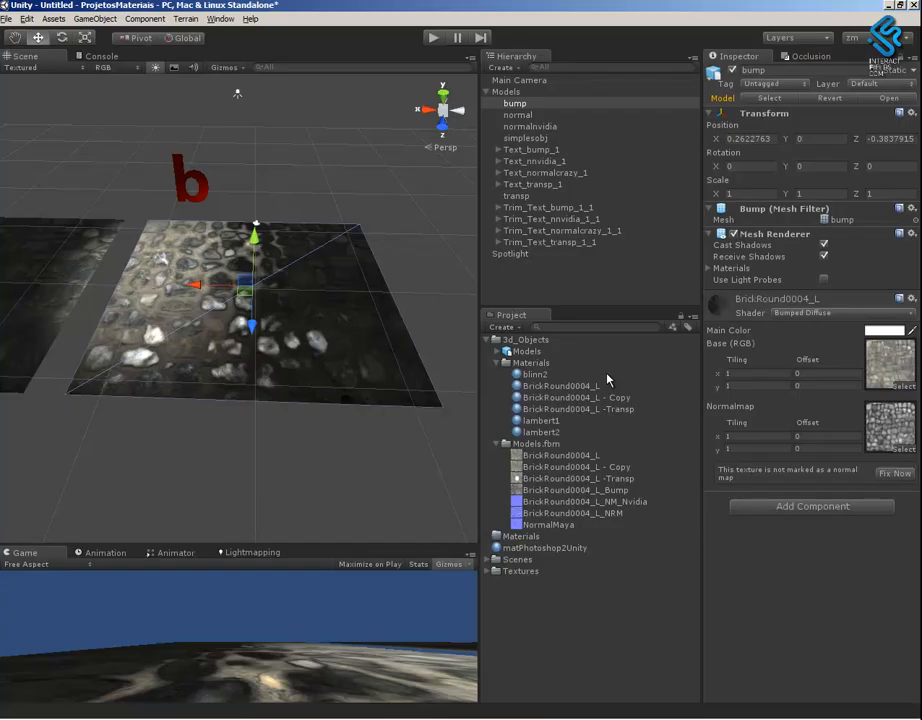
Mark BrickRound0004_L_Bump as a normal map through the bump plane's material and inspect the plane closely
left_click_drag(346, 354, 422, 391, "alt")
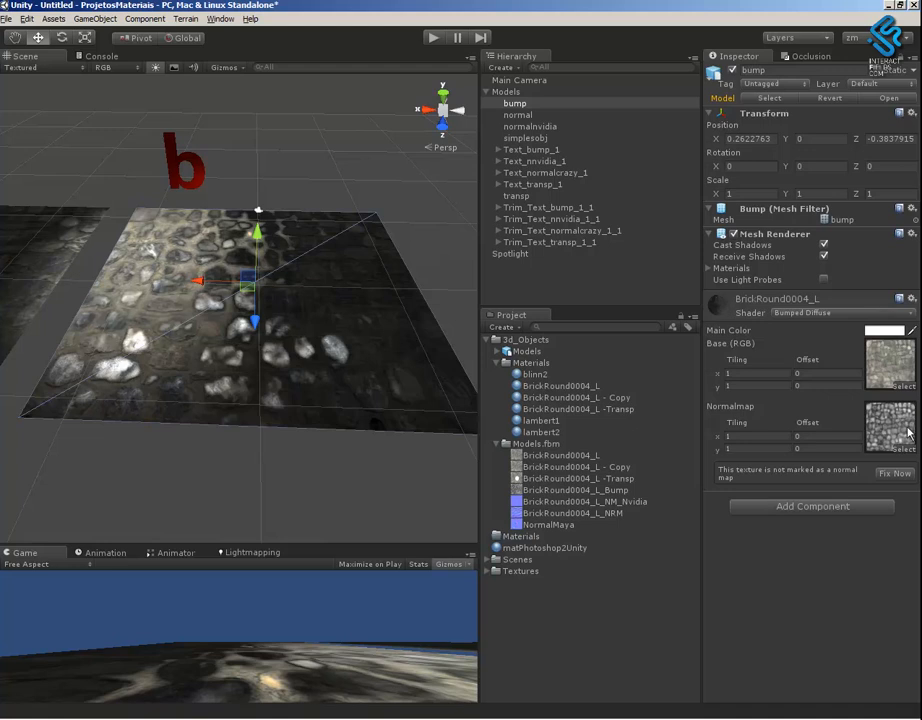
left_click_drag(319, 387, 386, 392, "alt")
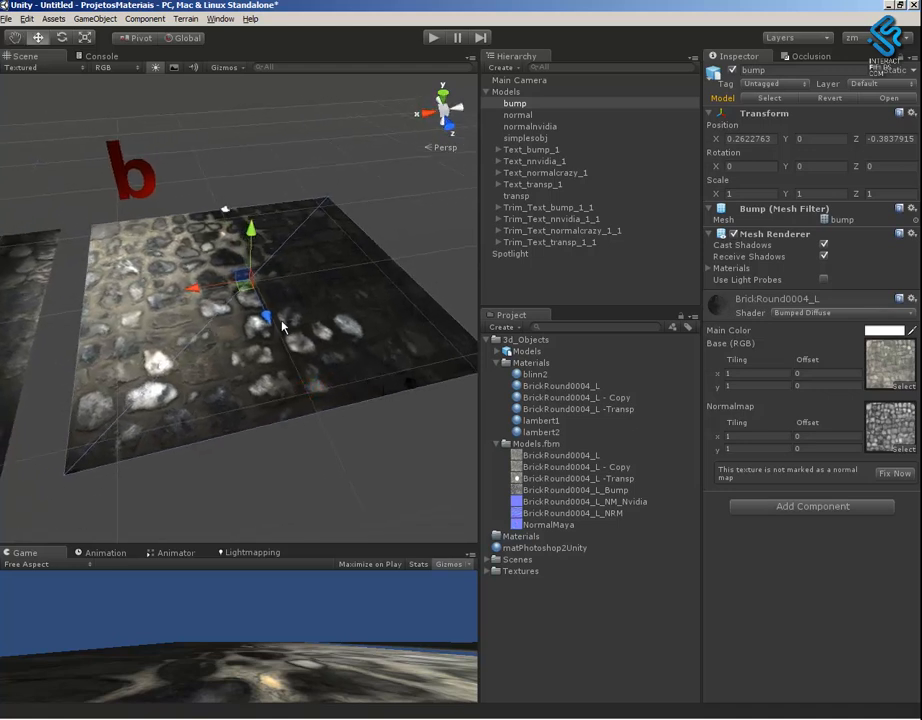
left_click(889, 437)
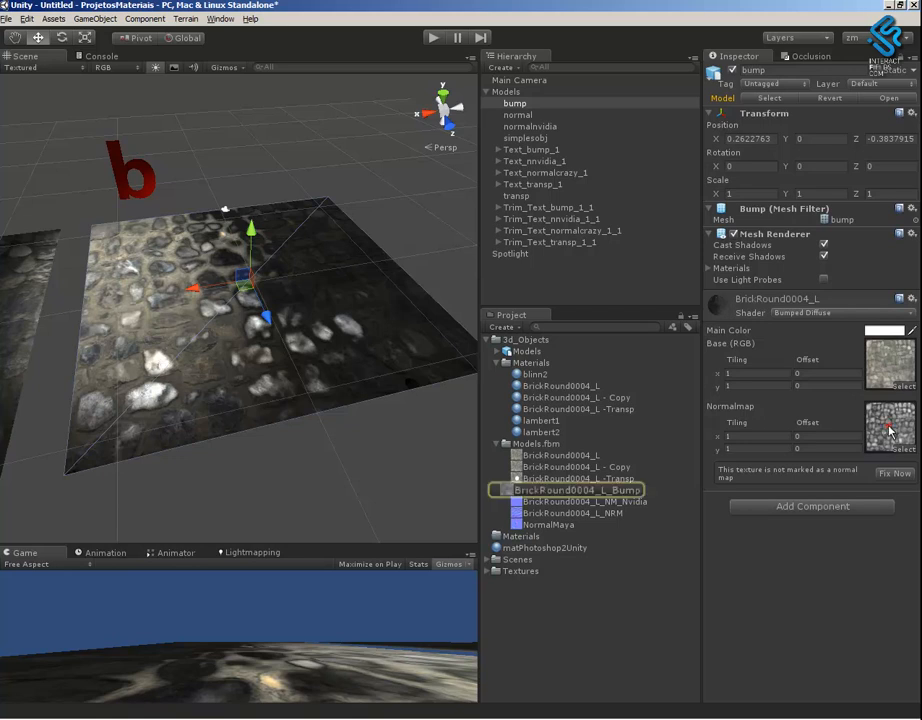
left_click(584, 490)
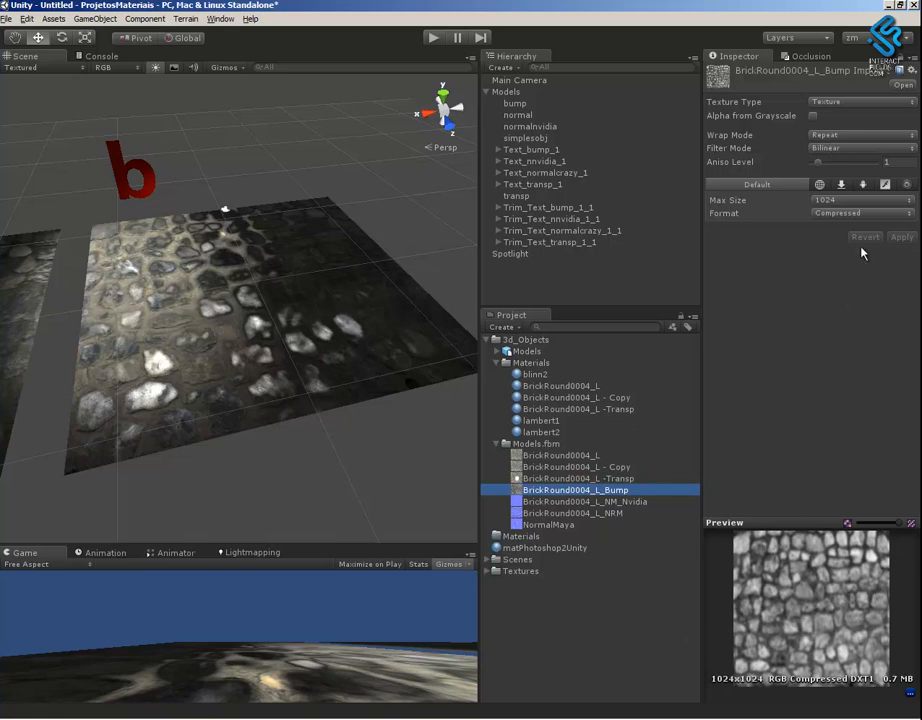
left_click(866, 102)
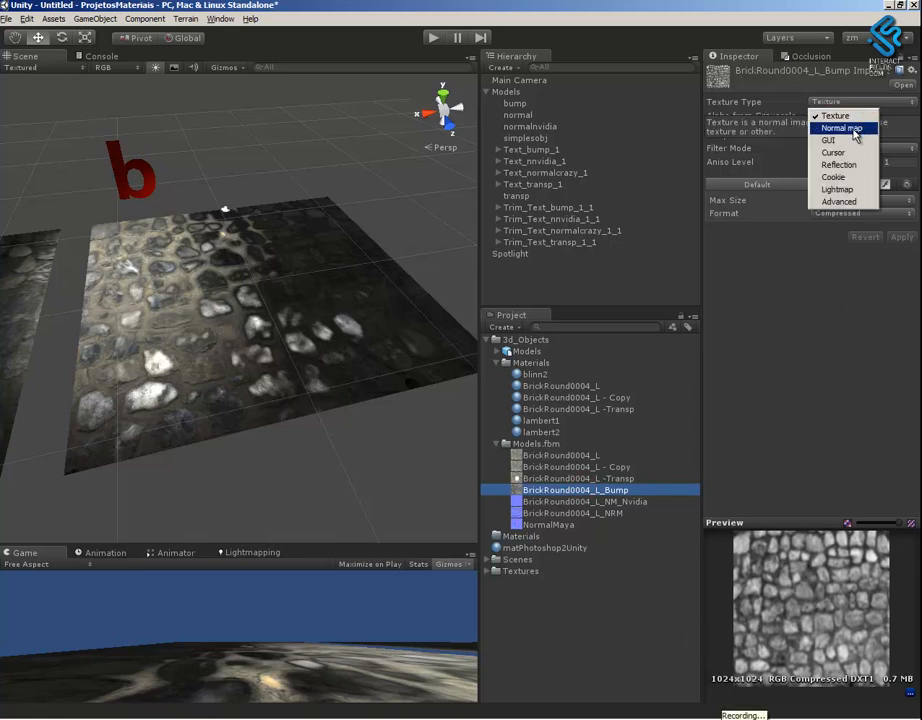
left_click(754, 443)
left_click(313, 302)
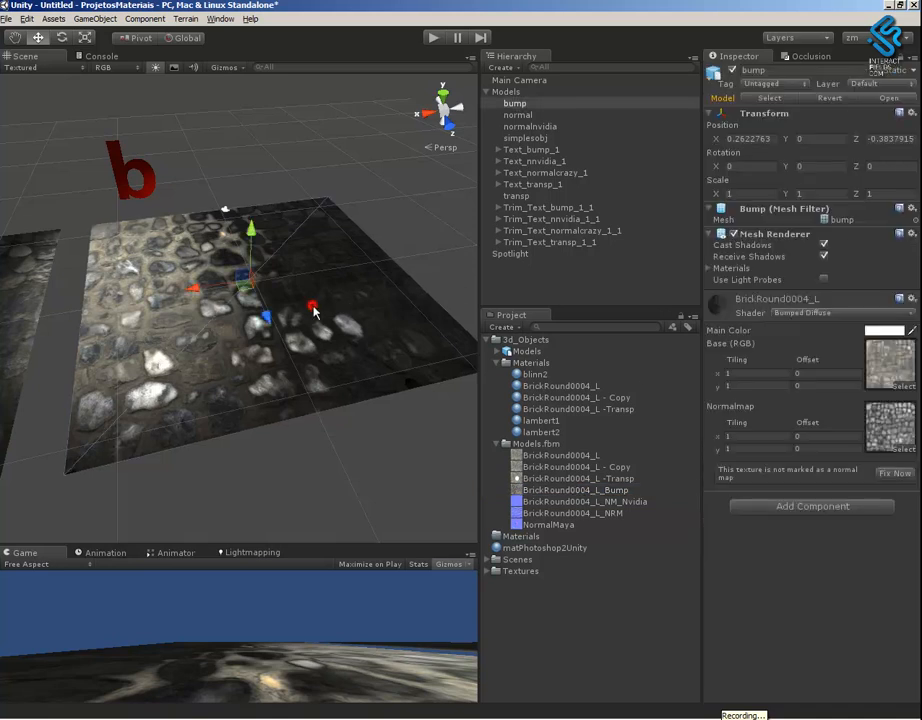
left_click(901, 475)
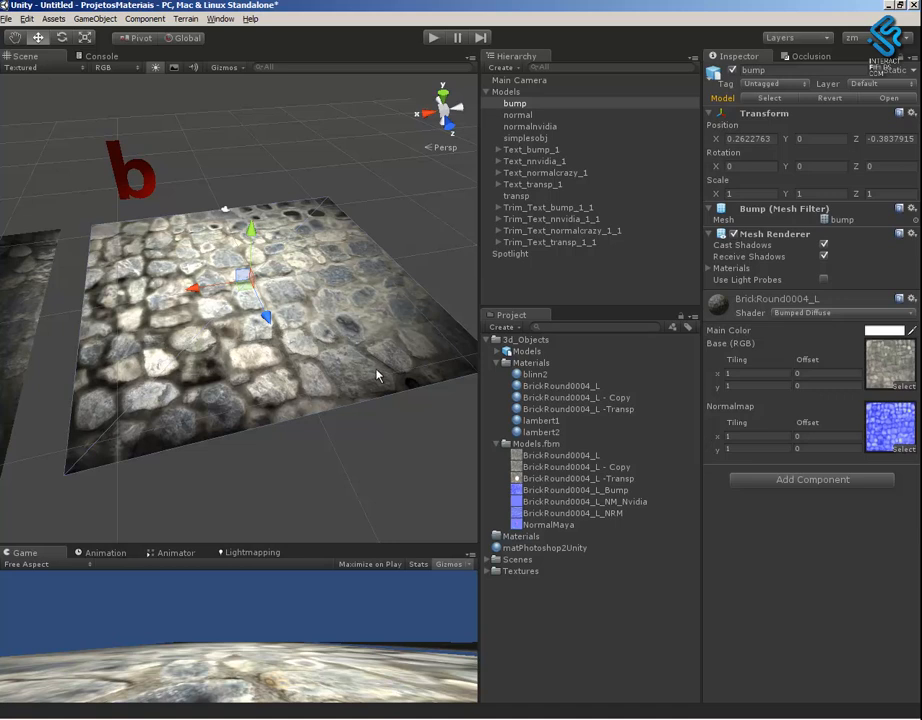
left_click_drag(274, 335, 312, 370, "alt")
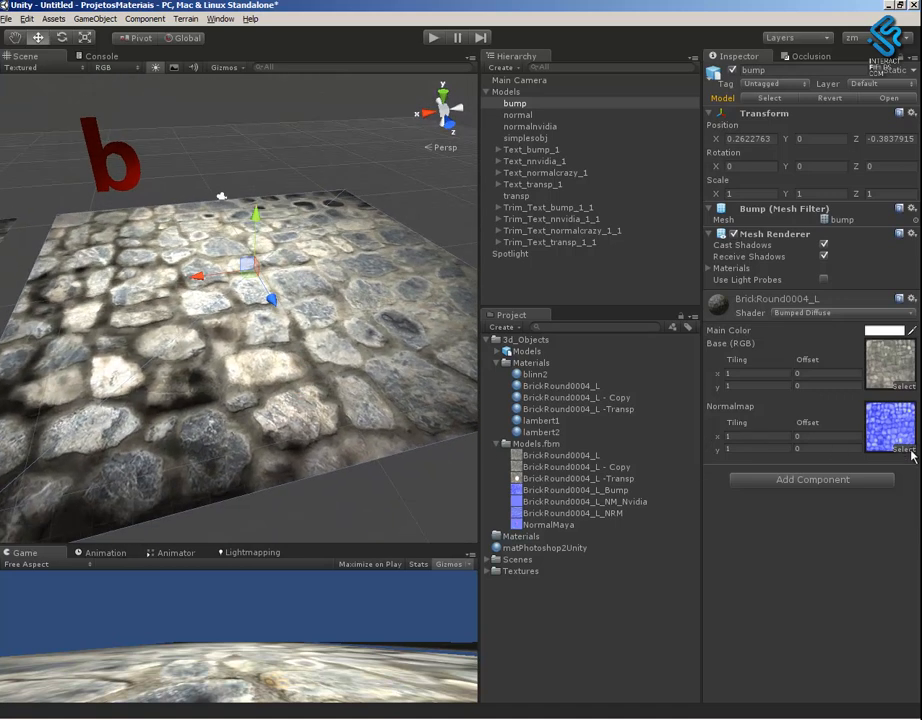
Set the texture type of BrickRound0004_L_Bump back to Texture and apply the import change
left_click(905, 450)
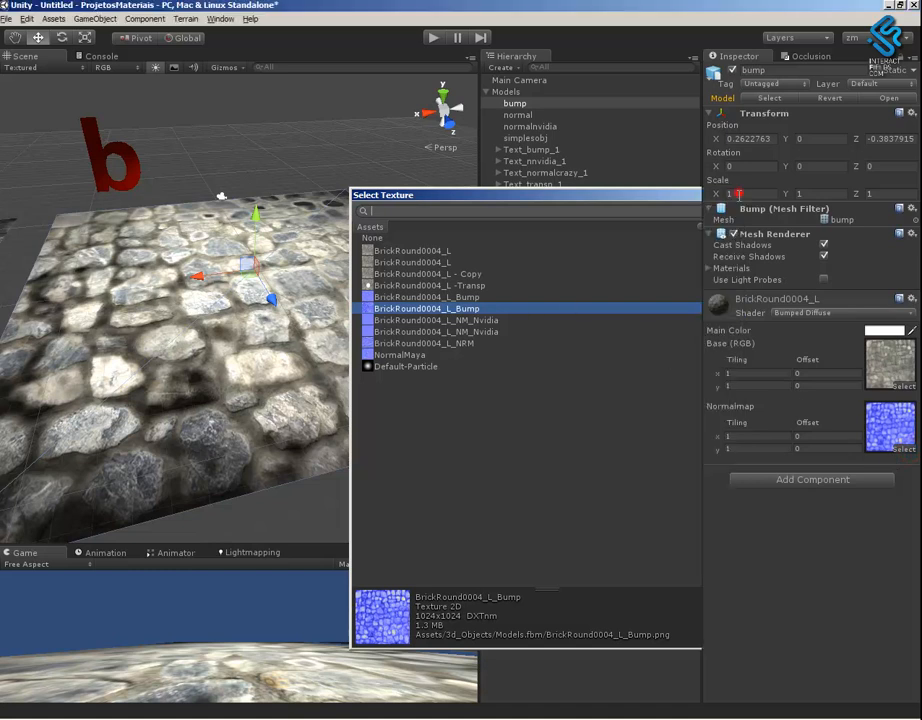
left_click(736, 196)
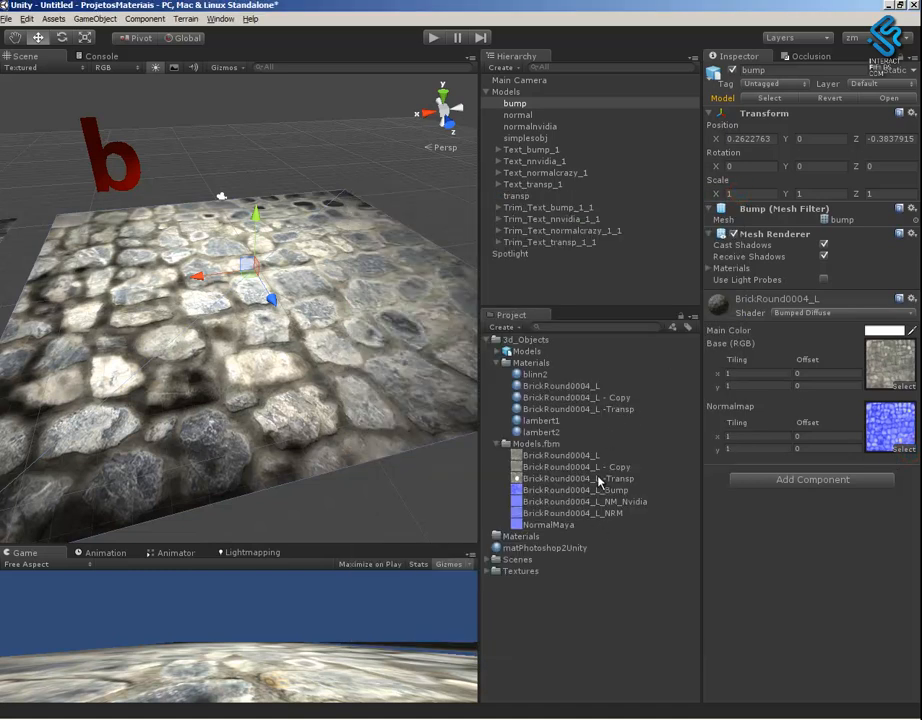
left_click(601, 491)
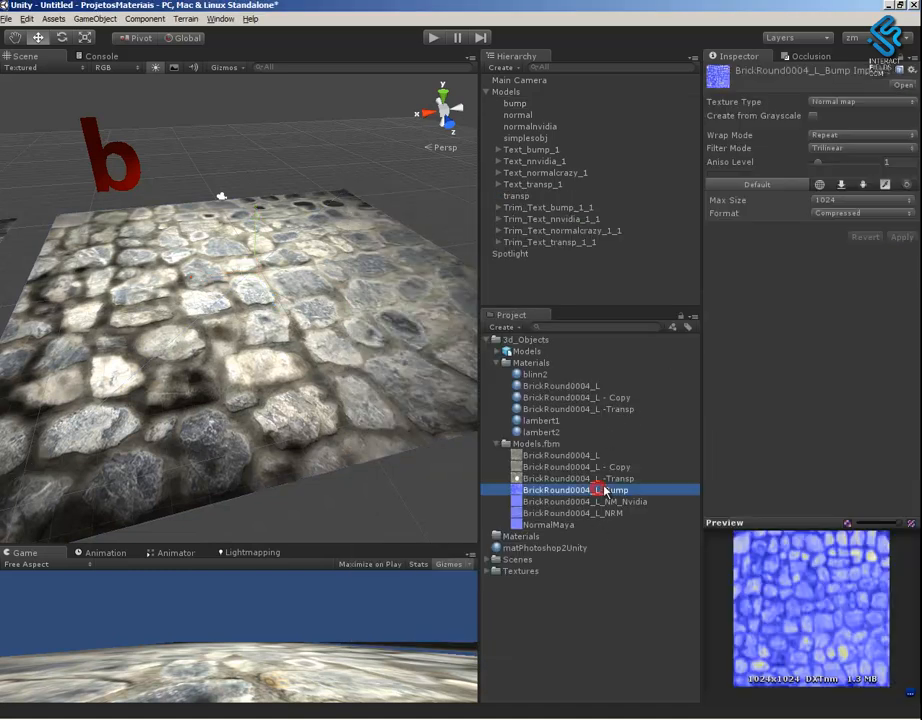
left_click(845, 103)
left_click(843, 114)
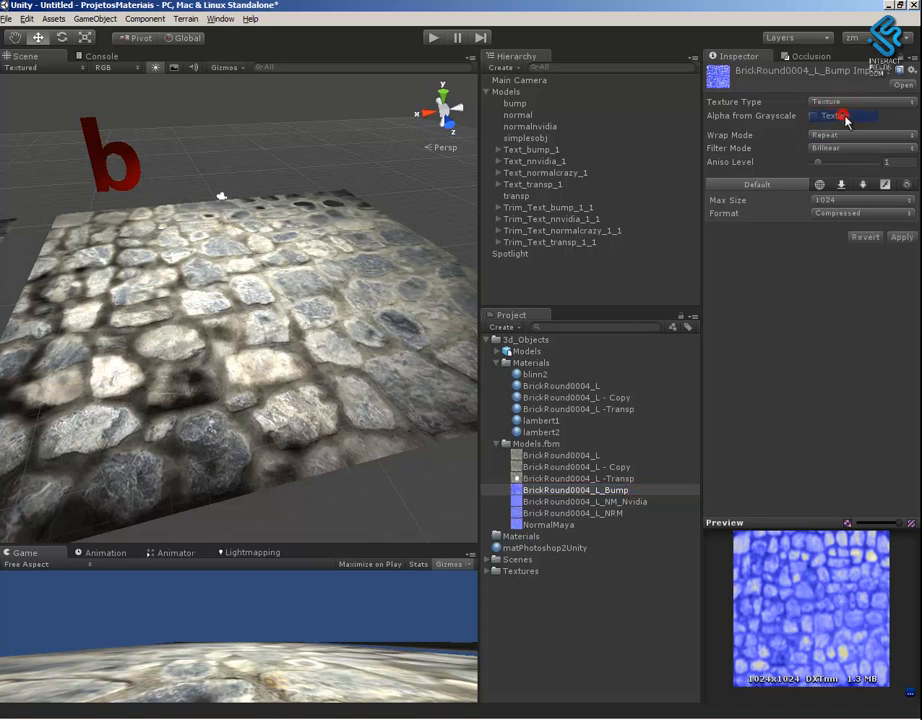
left_click(901, 237)
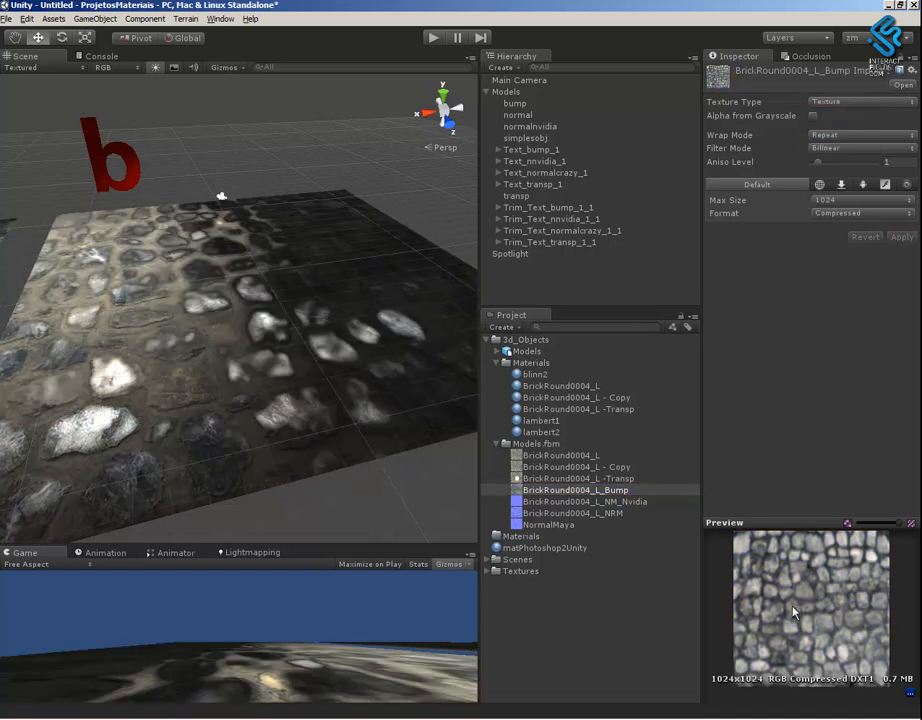
Change BrickRound0004_L_Bump to the Normal map type with Create from Grayscale, apply it and inspect the bump plane
left_click(848, 102)
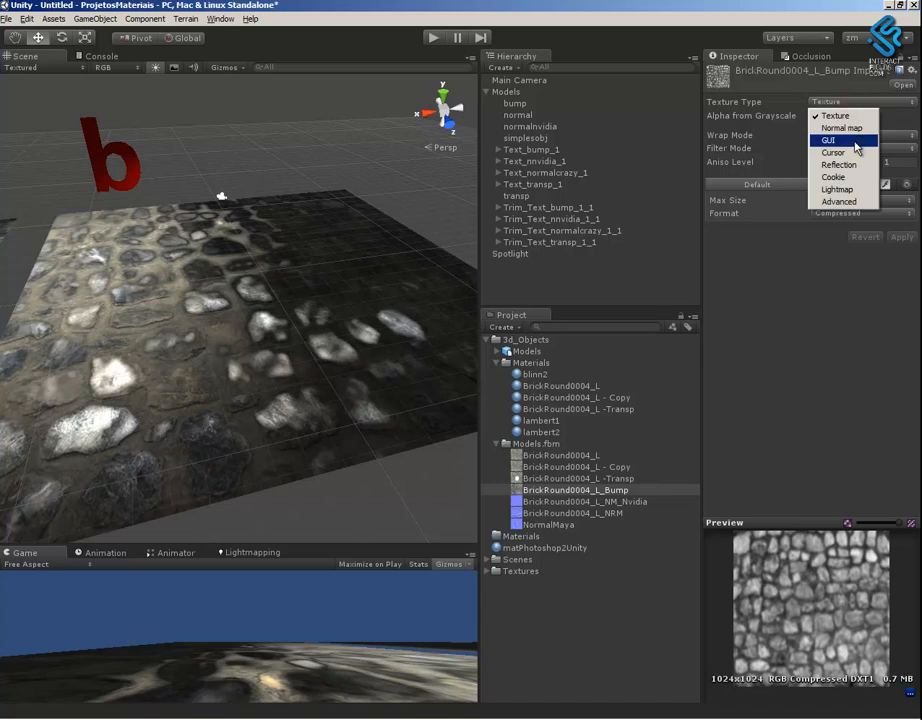
left_click(850, 129)
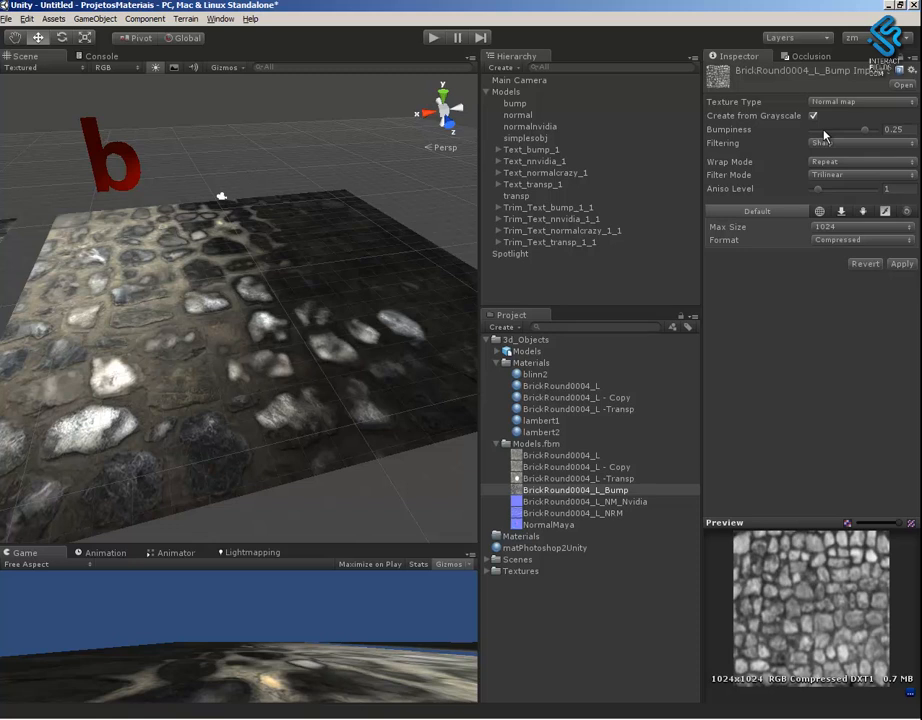
left_click(899, 264)
left_click_drag(335, 340, 364, 385, "alt")
right_click_drag(364, 385, 307, 383, "alt")
left_click_drag(307, 383, 329, 379, "alt")
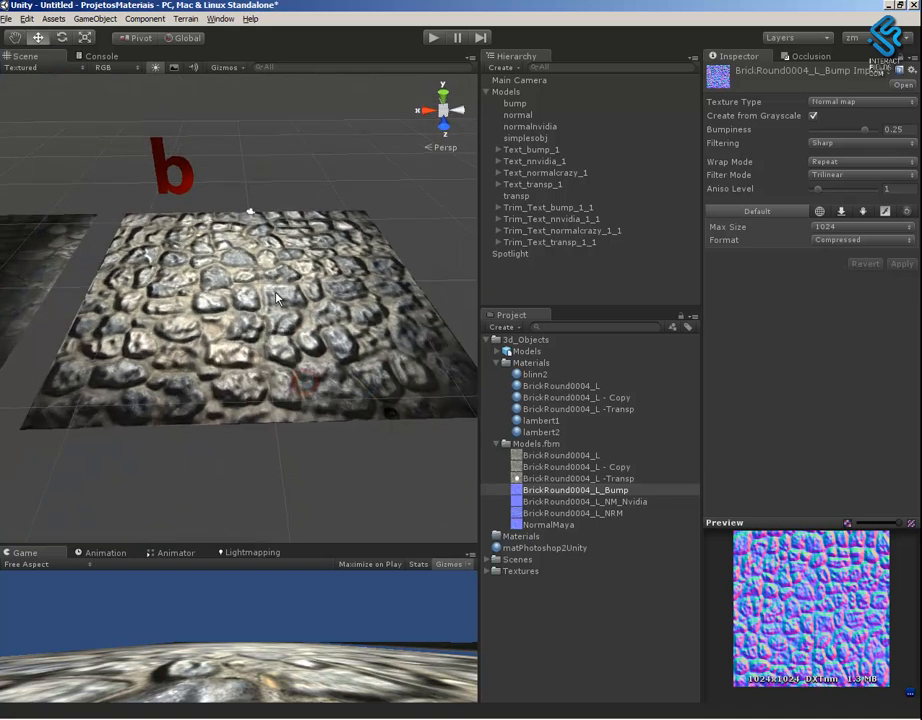
Lower the bump texture's Bumpiness to 0.089, adjust it to 0.129 and apply the import settings
left_click_drag(863, 130, 829, 141)
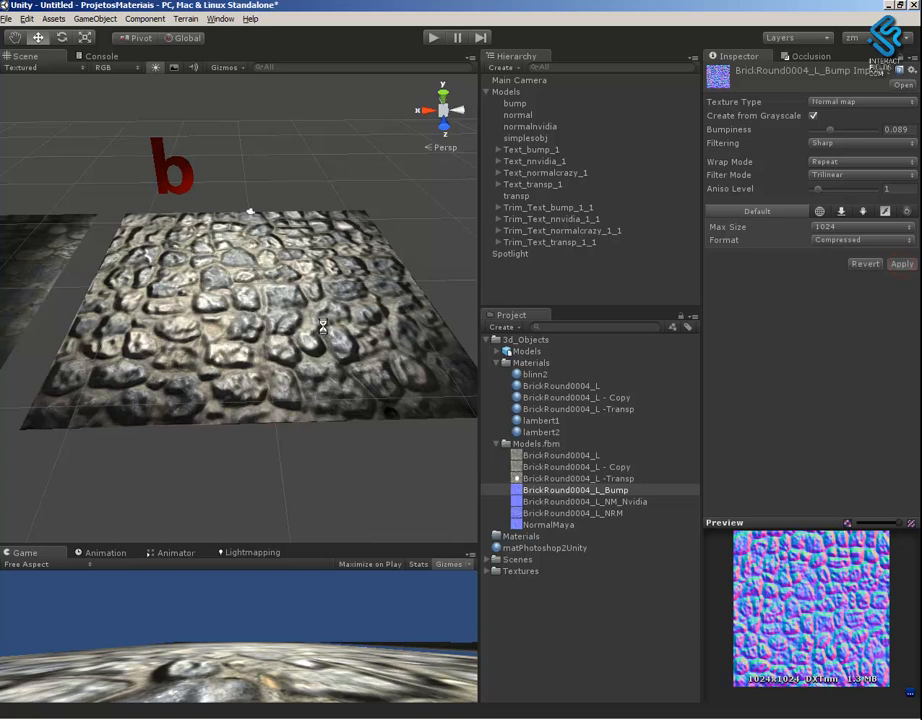
left_click_drag(268, 410, 305, 360, "alt")
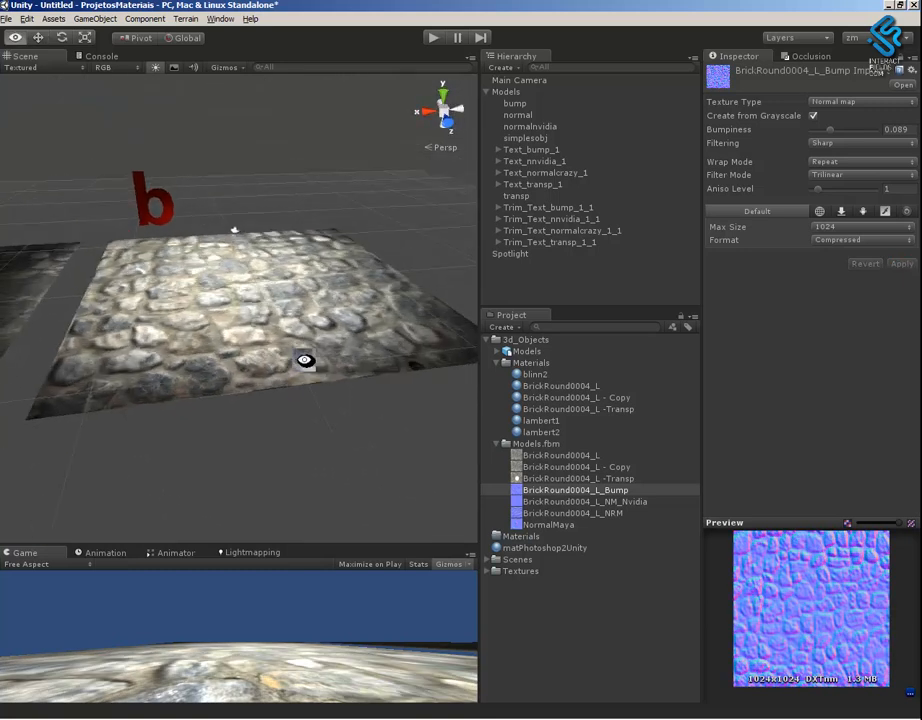
left_click_drag(829, 130, 831, 133)
left_click(899, 264)
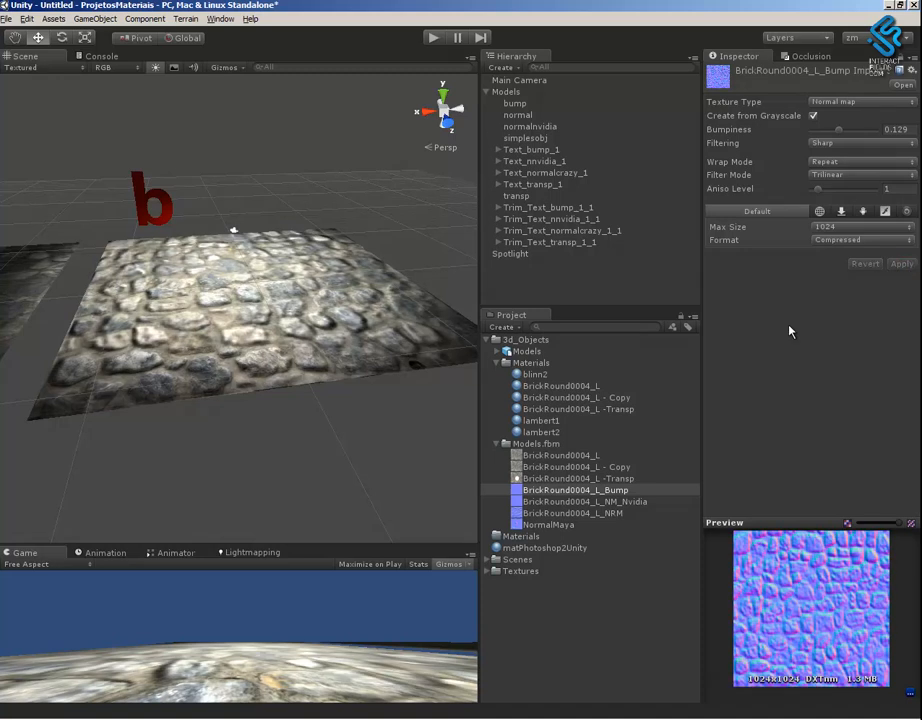
Move the spotlight from the bump plane over to the neighbouring normal plane, at about X 25.5
left_click_drag(342, 416, 257, 258, "alt")
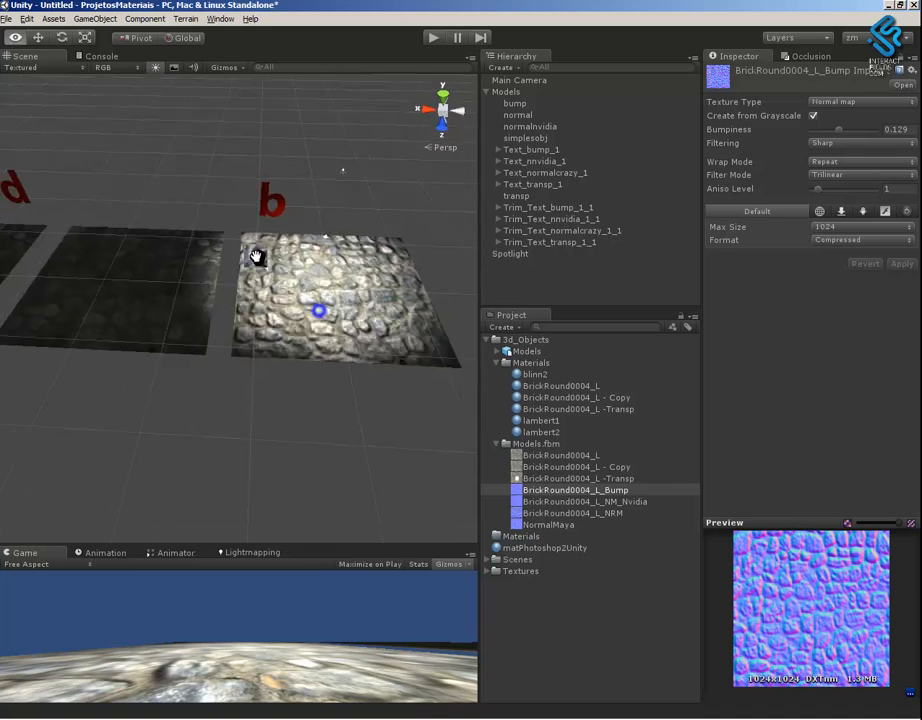
middle_click_drag(256, 257, 255, 283, "alt")
left_click(341, 210)
left_click_drag(268, 210, 33, 207)
right_click_drag(101, 309, 185, 348, "alt")
middle_click_drag(185, 348, 337, 335, "alt")
right_click_drag(337, 335, 348, 318, "alt")
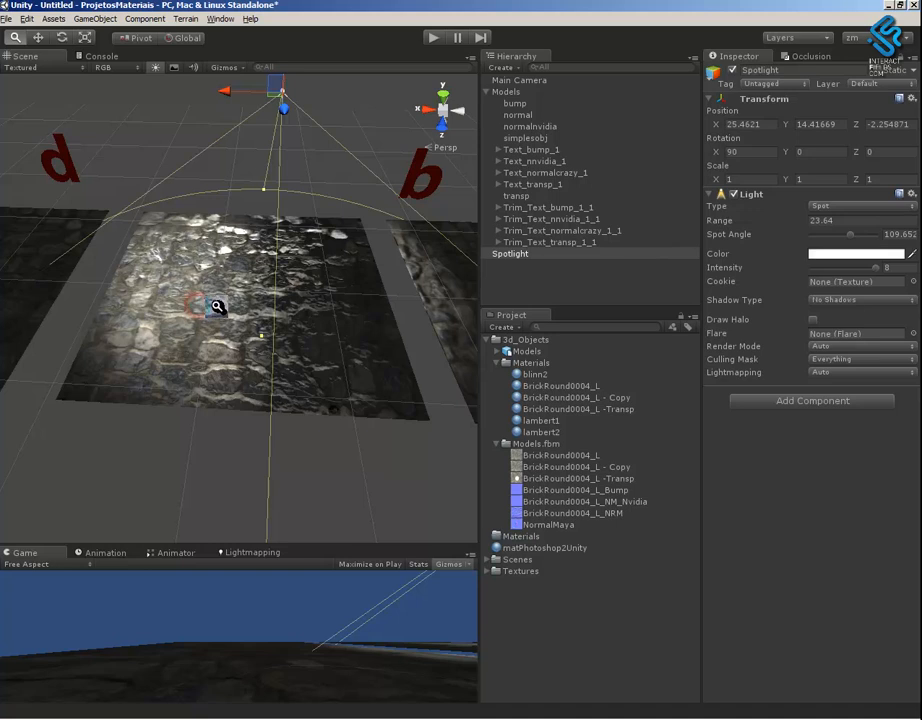
Briefly start and stop play mode, then select the normal plane and examine its lit surface and material
left_click(425, 38)
left_click(430, 40)
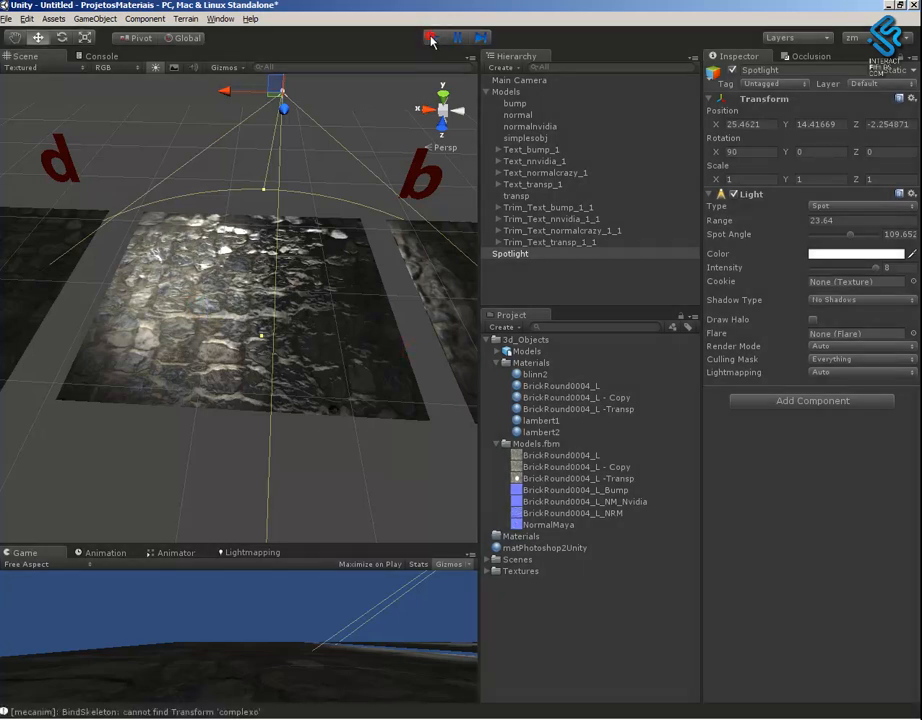
left_click(277, 323)
left_click_drag(332, 364, 377, 372, "alt")
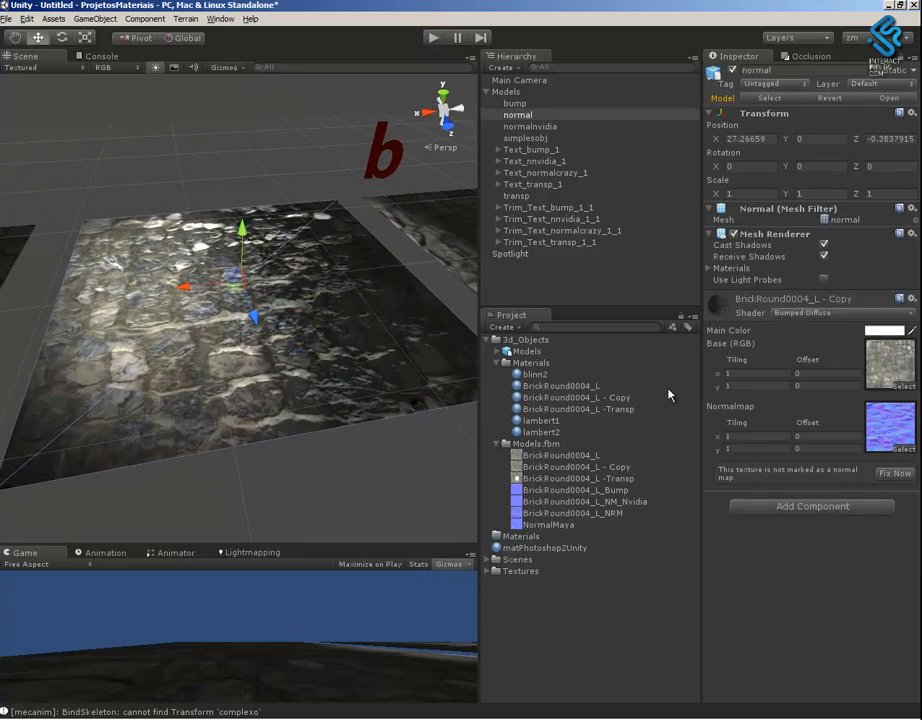
left_click_drag(263, 381, 240, 230, "alt")
Reposition the spotlight above the normal plane to about X 24.9 and Y 12.5, keeping its intensity at 8
left_click(246, 228)
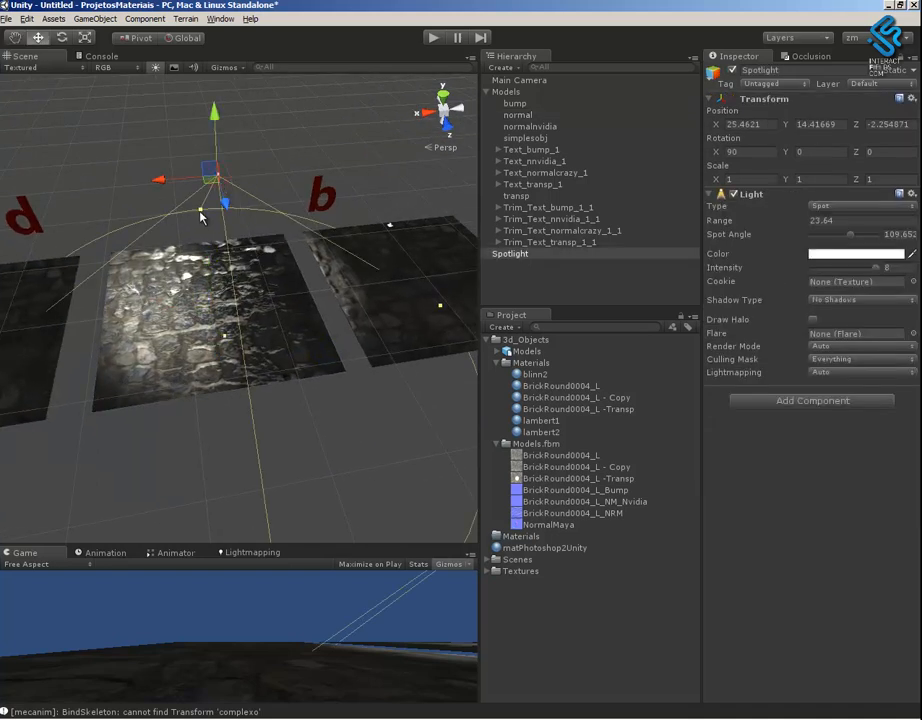
left_click_drag(162, 181, 300, 350)
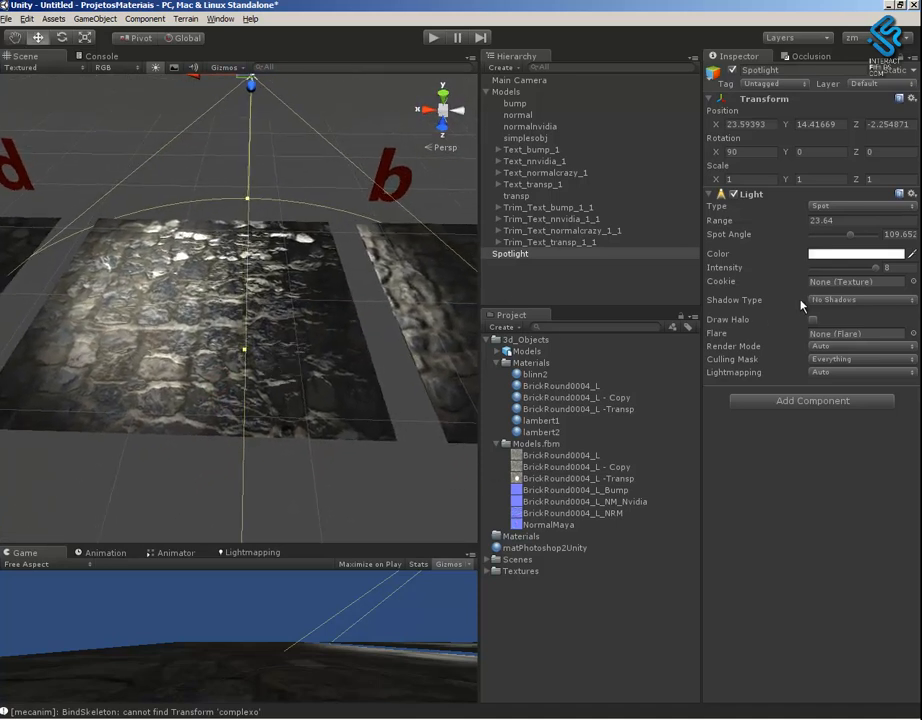
left_click_drag(880, 275, 913, 283)
mouse_move(240, 220)
left_mouse_down("alt")
mouse_move(216, 196)
mouse_move(288, 350)
mouse_move(247, 230)
left_mouse_up("alt")
left_click_drag(244, 127, 245, 149)
mouse_move(183, 198)
left_mouse_down()
mouse_move(145, 199)
mouse_move(168, 197)
left_mouse_up()
Locate the normal plane's normal map texture, BrickRound0004_L_NRM, and view its import settings
left_click(240, 360)
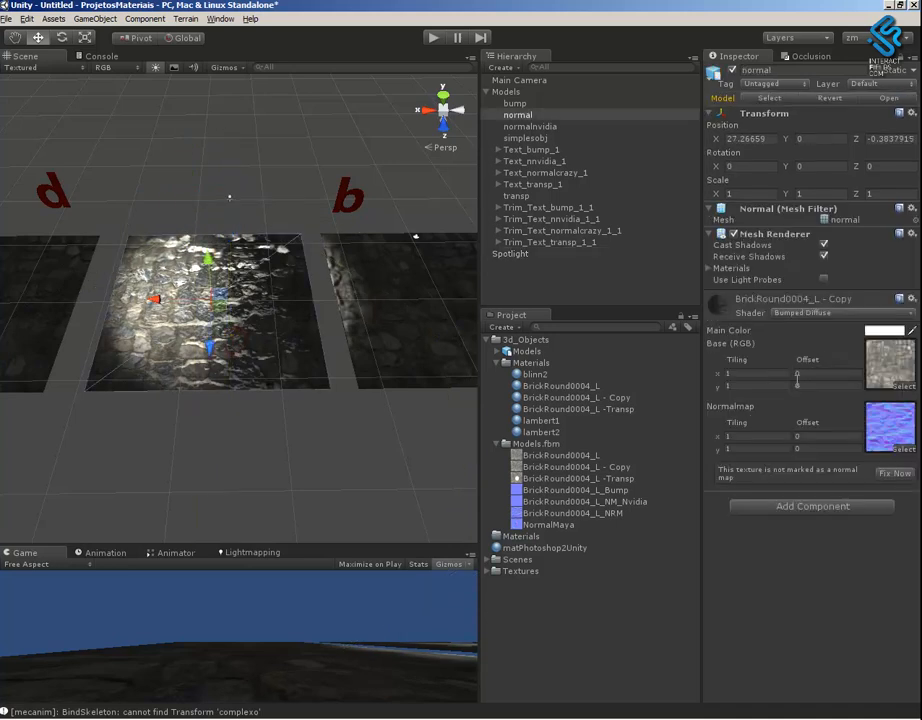
left_click(888, 437)
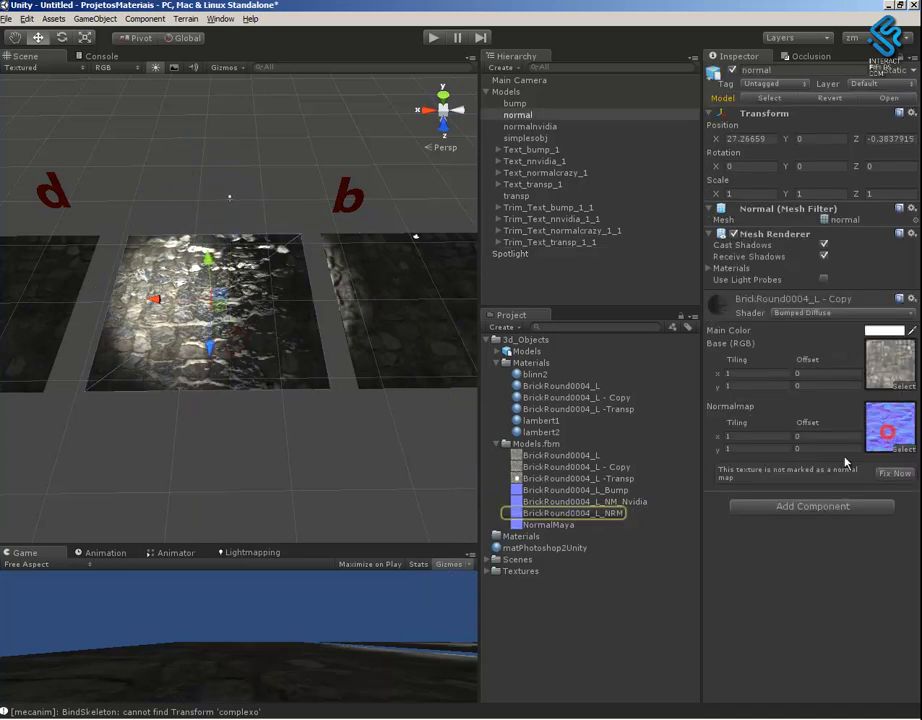
left_click(616, 516)
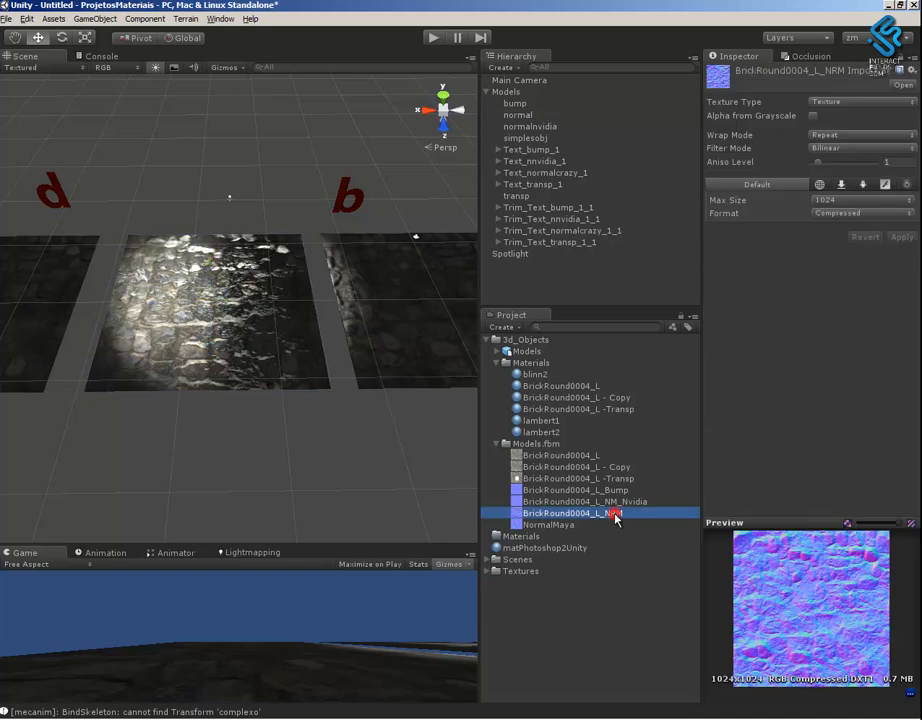
right_click_drag(231, 319, 530, 490, "alt")
left_click_drag(241, 358, 232, 331, "alt")
Move the spotlight towards the bump plane to about X 22 and Y 12.4
left_click(172, 229)
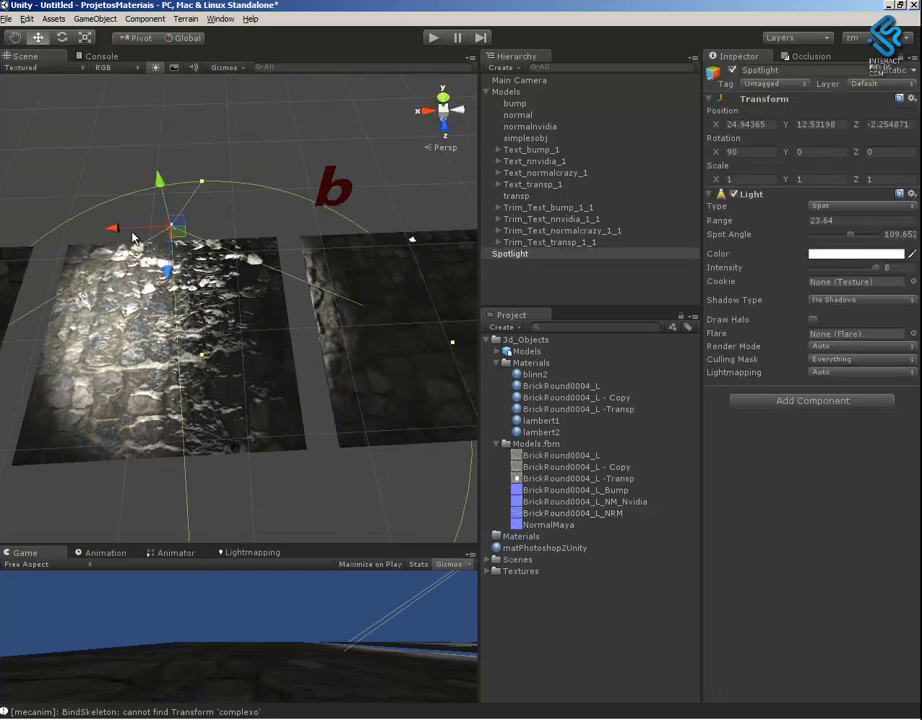
left_click_drag(133, 237, 157, 246)
left_click_drag(221, 280, 227, 197)
right_click_drag(274, 270, 245, 258, "alt")
middle_click_drag(245, 258, 293, 236, "alt")
Duplicate the spotlight twice, shifting the first copy along X towards the bump plane
key("ctrl+d")
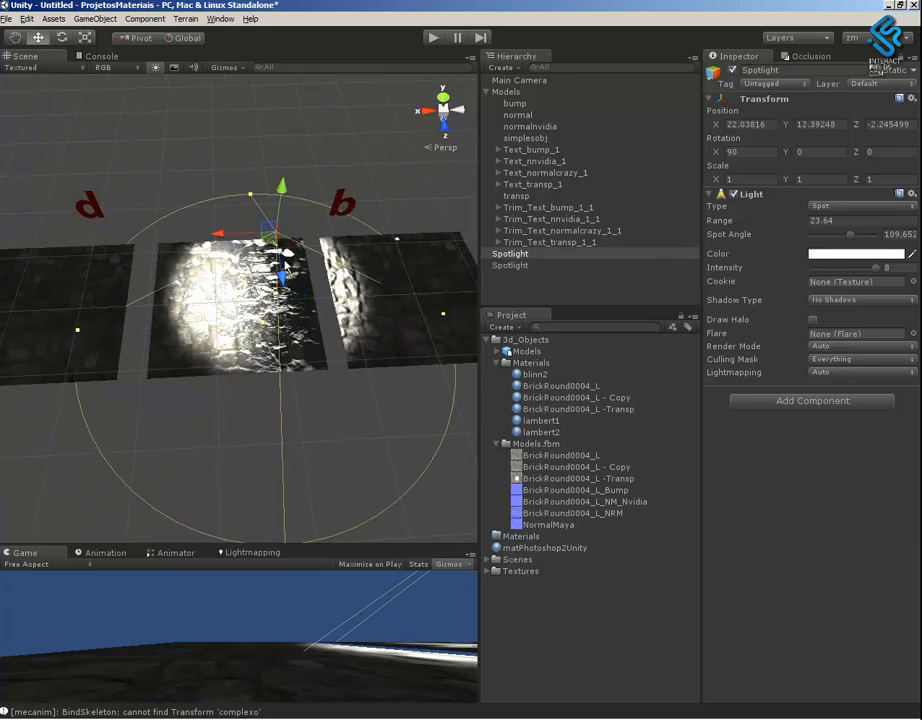
left_click_drag(230, 233, 347, 256)
key("ctrl+d")
Raise the spotlight near X 22 to about Y 16.1 and frame the normal plane closely
right_click_drag(281, 330, 530, 450, "alt")
left_click(304, 388)
left_click_drag(312, 415, 321, 303, "alt")
left_click(295, 157)
left_click_drag(295, 98, 307, 47)
left_click_drag(317, 292, 358, 420, "alt")
right_click_drag(358, 420, 533, 479, "alt")
left_click_drag(279, 386, 244, 334, "alt")
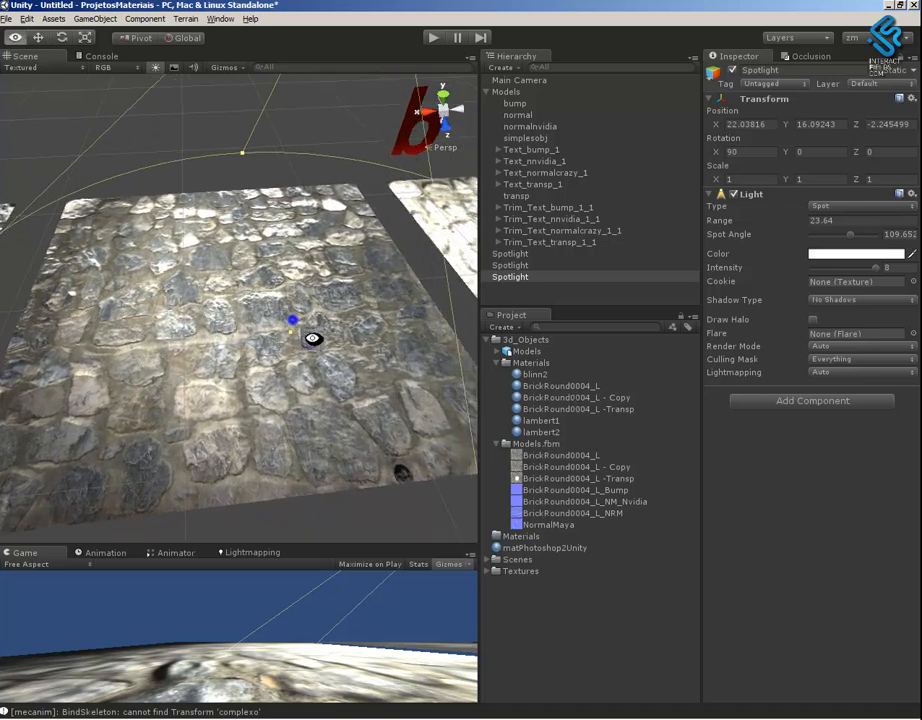
Select the normal plane and mark its material's normal map texture as a normal map
left_click(313, 336)
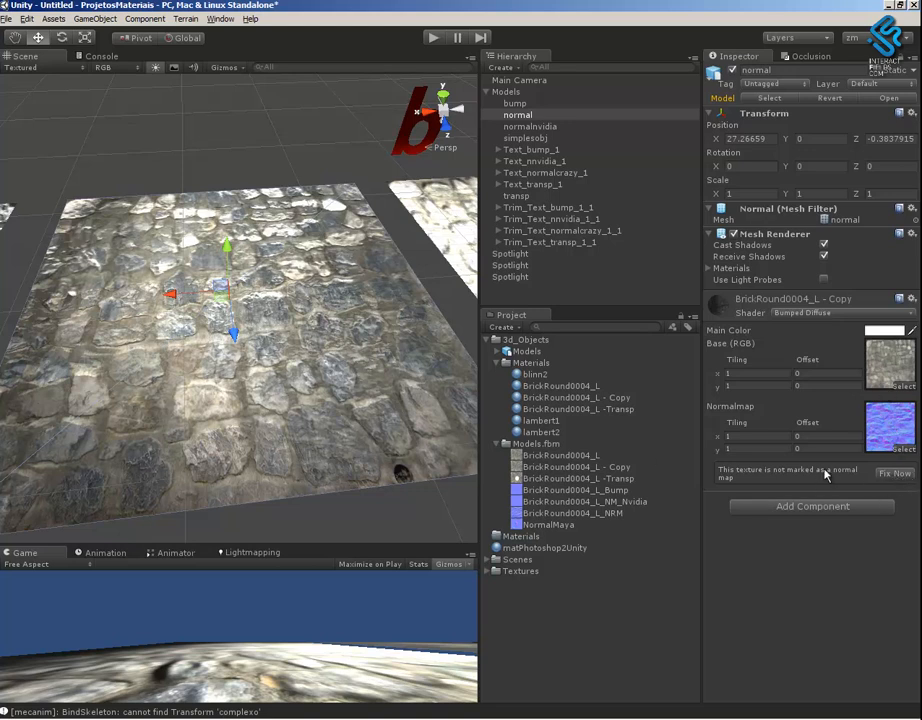
left_click_drag(296, 381, 322, 442, "alt")
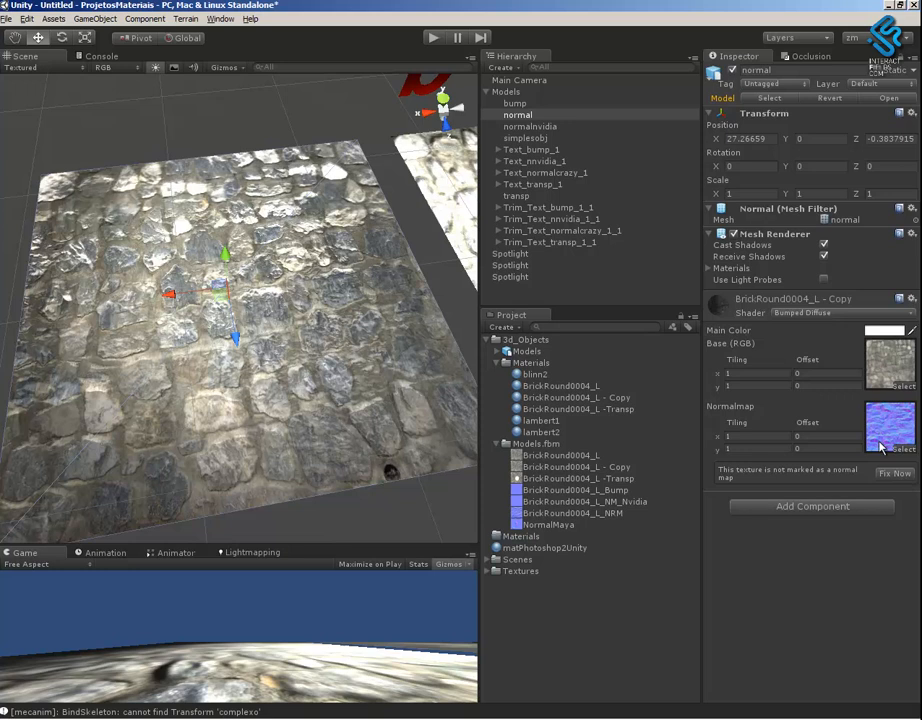
left_click(895, 475)
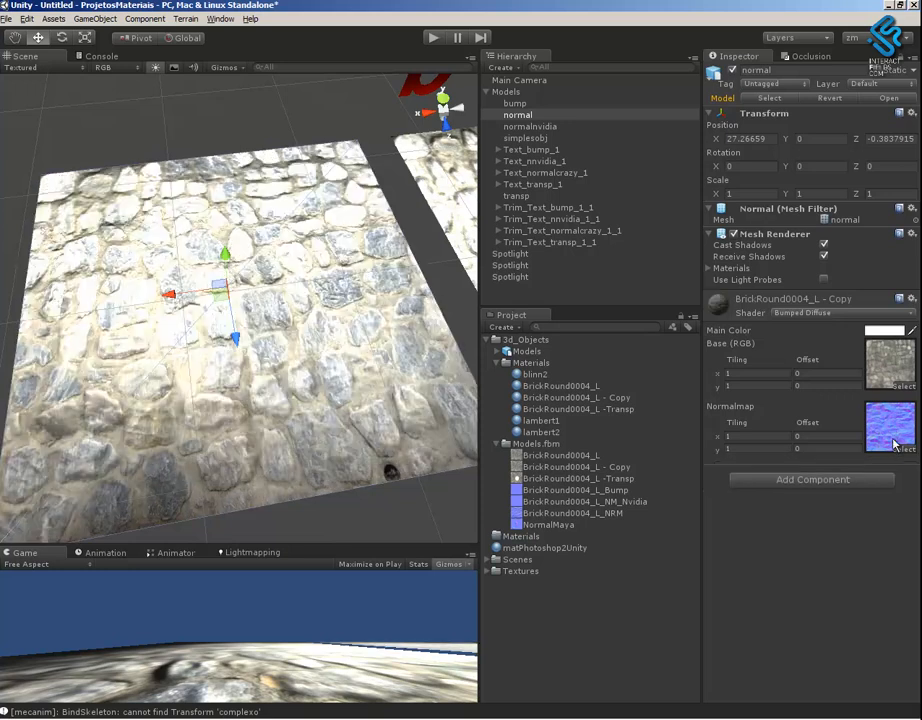
Move the spotlight beside the normalnvidia plane along X to about 63, keeping its height
right_click_drag(397, 344, 308, 316, "alt")
left_click_drag(308, 316, 222, 252, "alt")
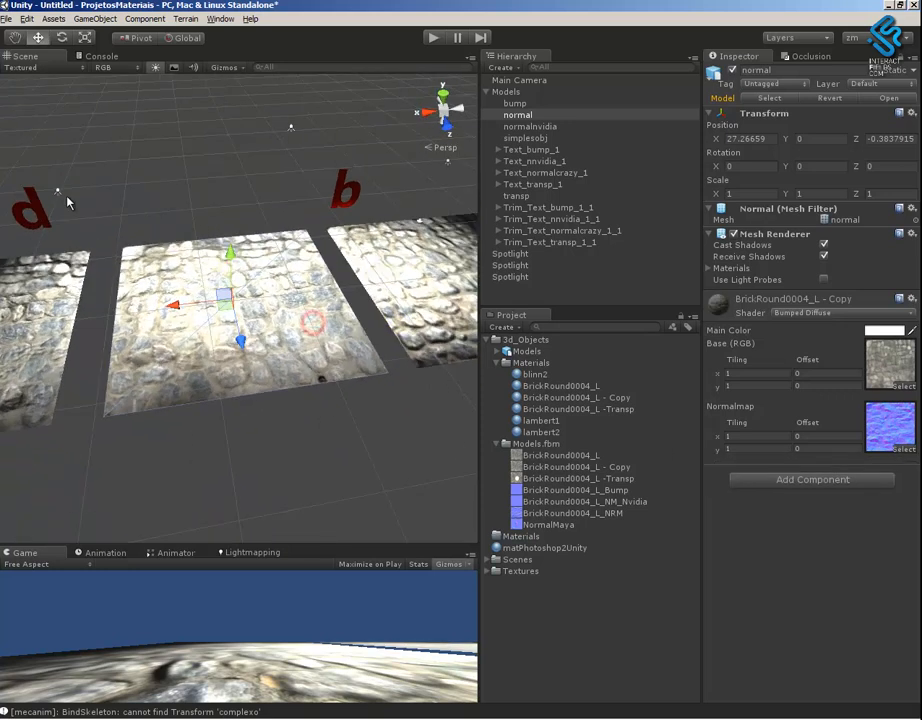
left_click(60, 194)
left_click_drag(2, 198, 833, 188)
right_click_drag(427, 356, 236, 251, "alt")
middle_click_drag(236, 251, 344, 309, "alt")
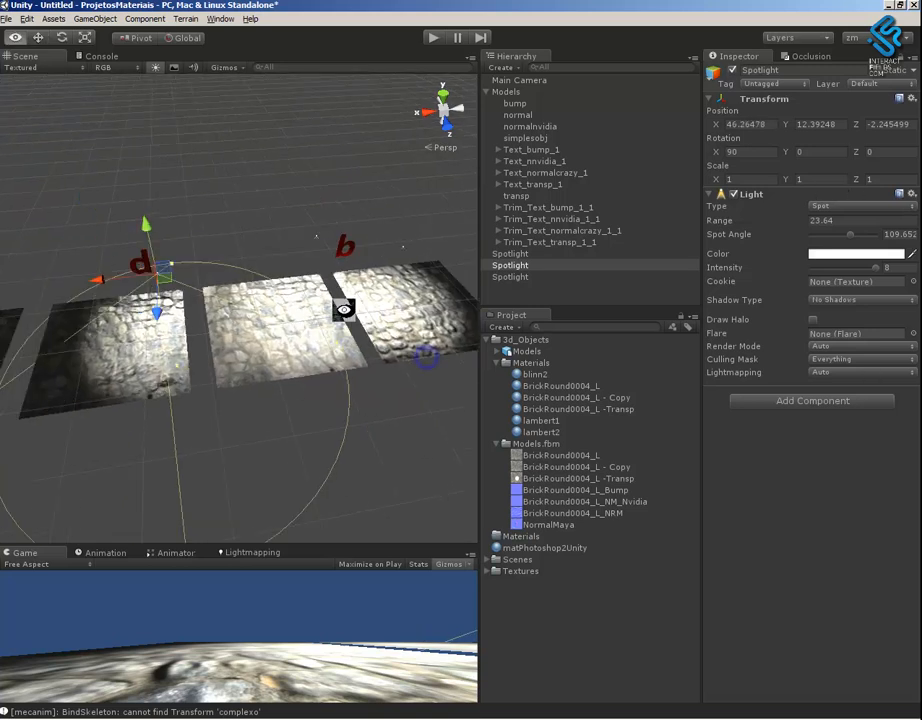
left_click_drag(99, 284, 890, 285)
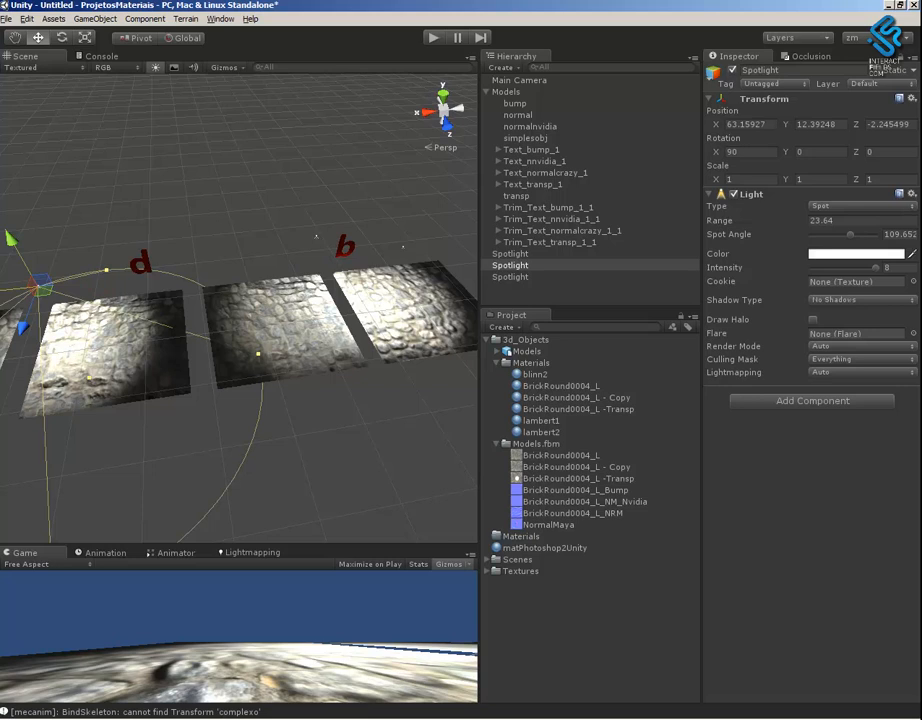
Shift the bump plane's spotlight along X to about -0.4 and move the neighbouring spotlight along X over the normal plane
left_click(406, 250)
left_click_drag(352, 253, 393, 256)
left_click(317, 239)
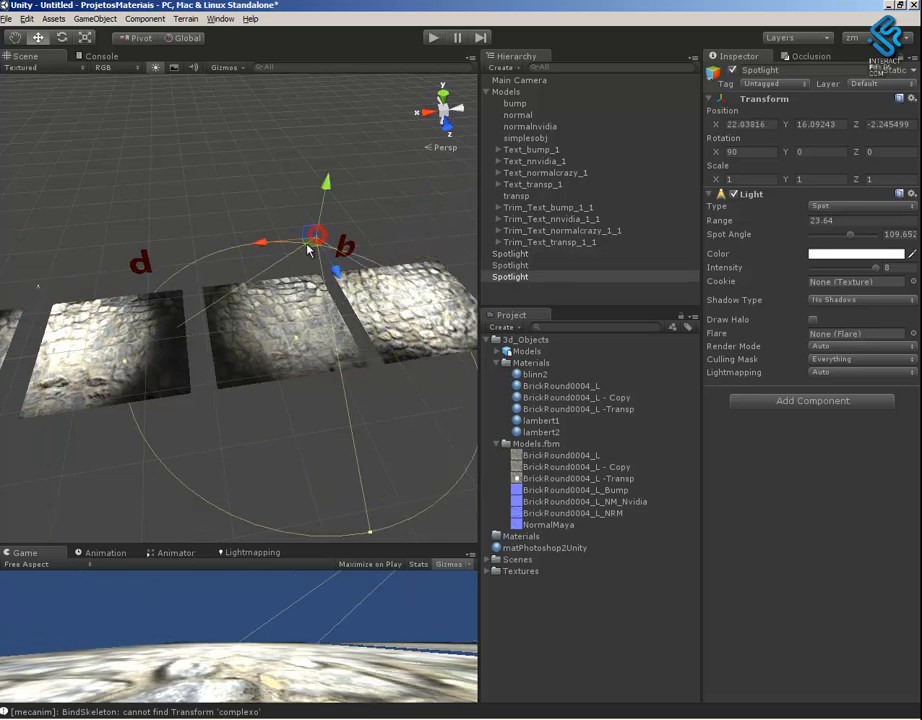
left_click_drag(307, 247, 259, 249)
Raise the bump plane's spotlight to about Y 15
key("f")
left_click_drag(330, 380, 258, 405, "alt")
right_click_drag(313, 321, 549, 523, "alt")
left_click_drag(300, 390, 214, 385, "alt")
left_click_drag(334, 388, 288, 212, "alt")
left_click(293, 188)
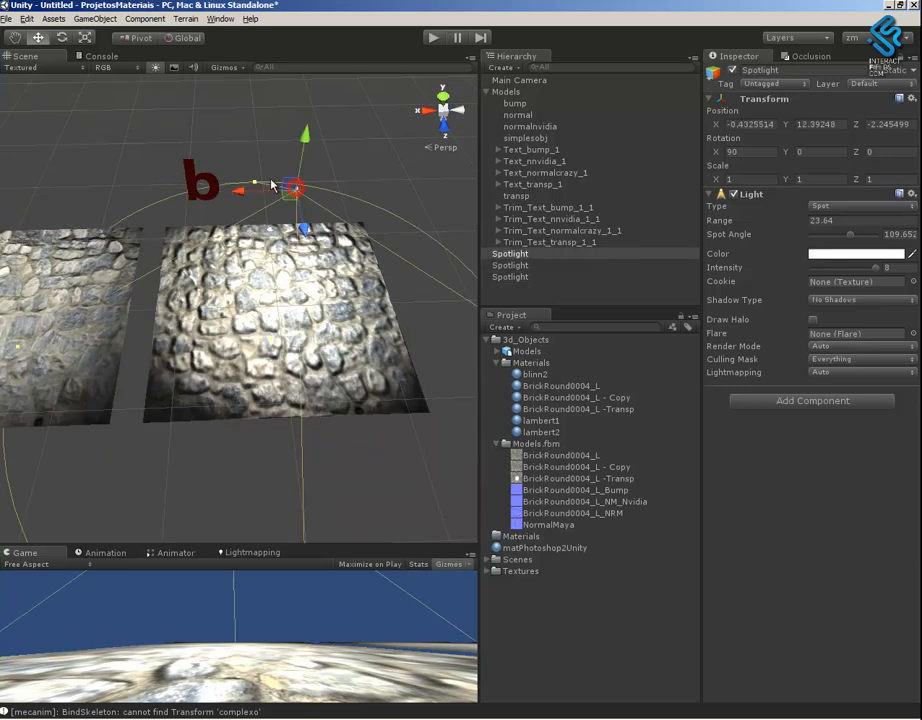
left_click_drag(306, 140, 322, 346)
Widen the Scene view and examine the bump plane's stone relief up close
left_click_drag(481, 280, 547, 285)
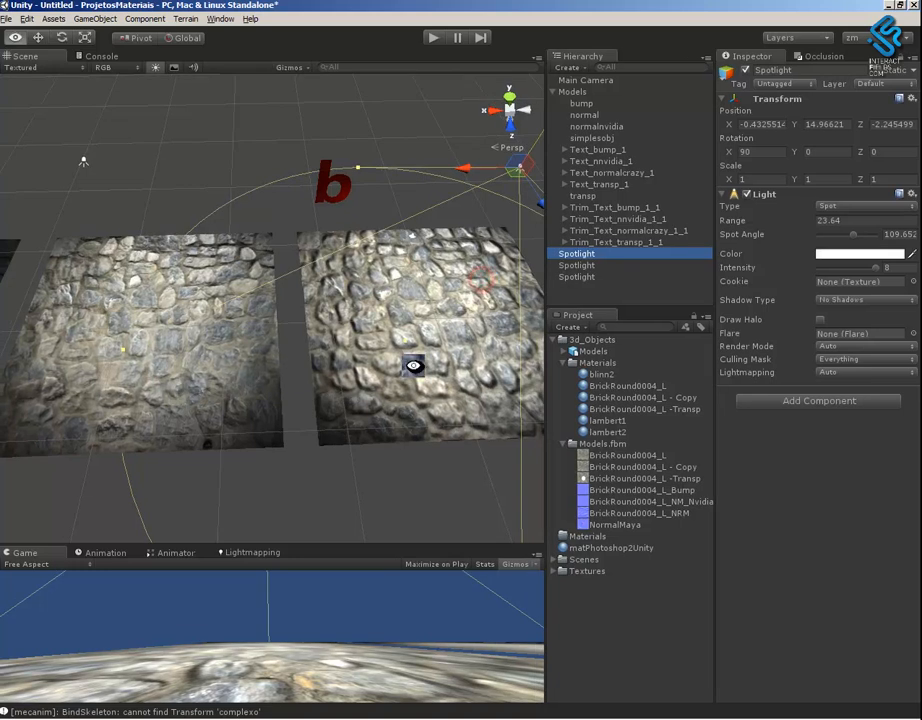
right_click_drag(399, 358, 528, 456, "alt")
middle_click_drag(470, 388, 330, 403, "alt")
right_click_drag(331, 357, 517, 475, "alt")
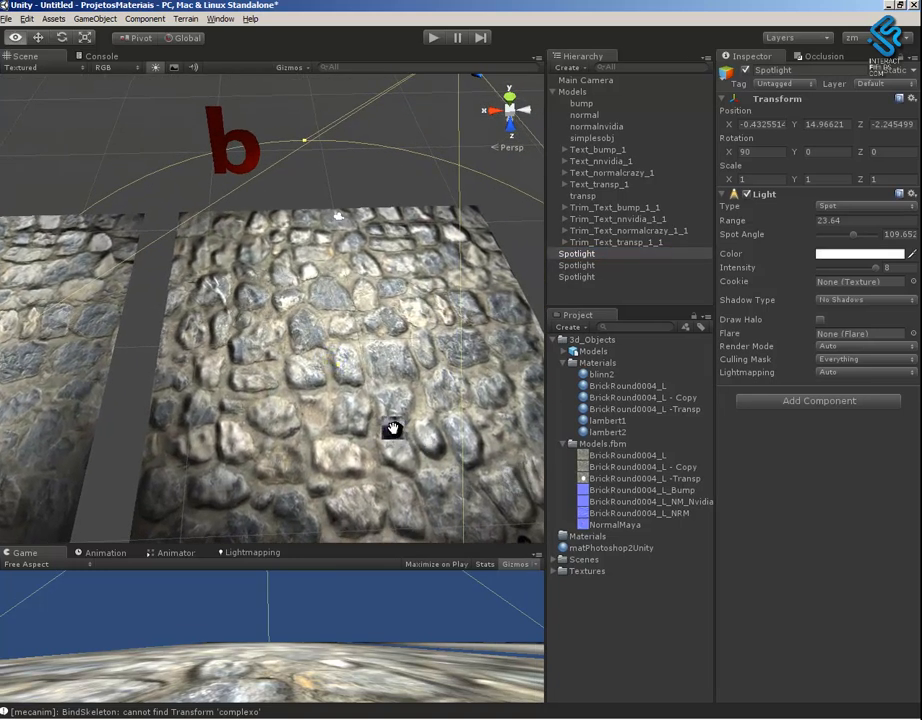
middle_click_drag(391, 428, 375, 321, "alt")
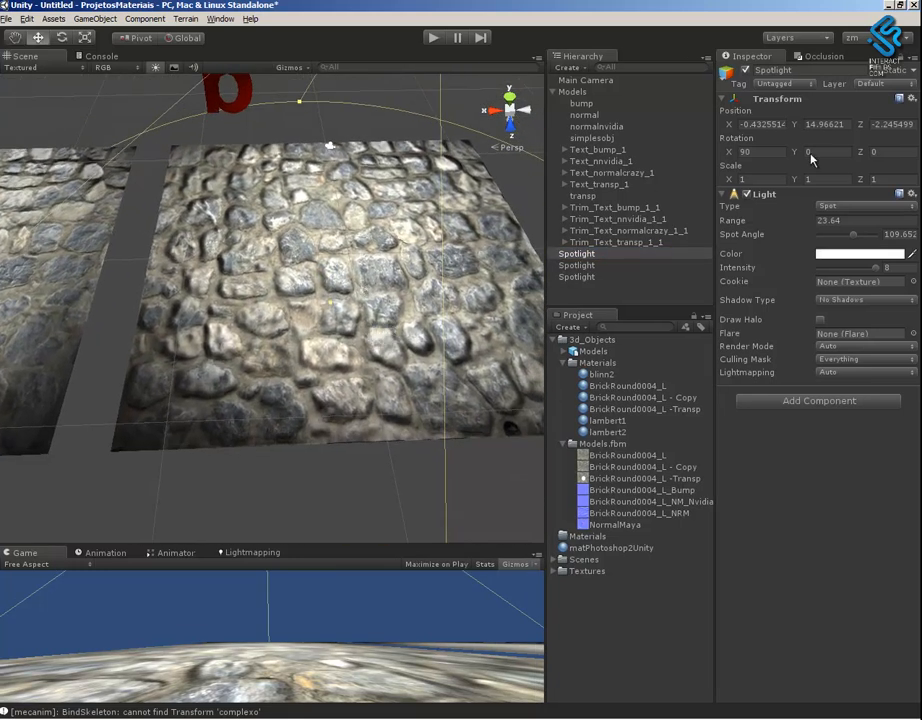
Select the normal plane, collapse its material settings and view the import settings of the BrickRound0004_L_NRM texture
left_click_drag(425, 338, 275, 330, "alt")
left_click(275, 330)
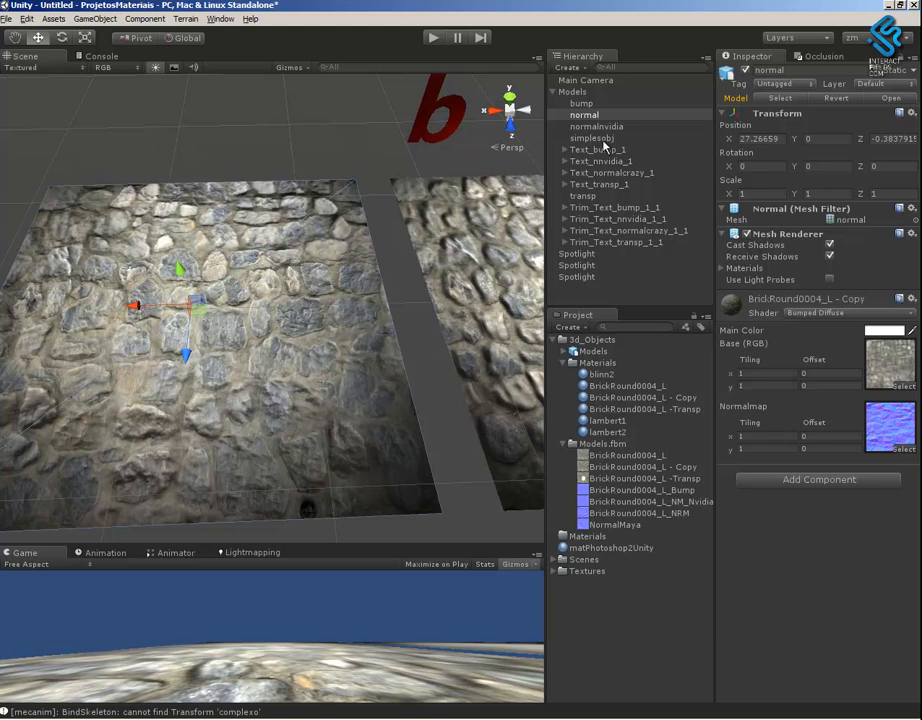
left_click_drag(352, 320, 300, 357, "alt")
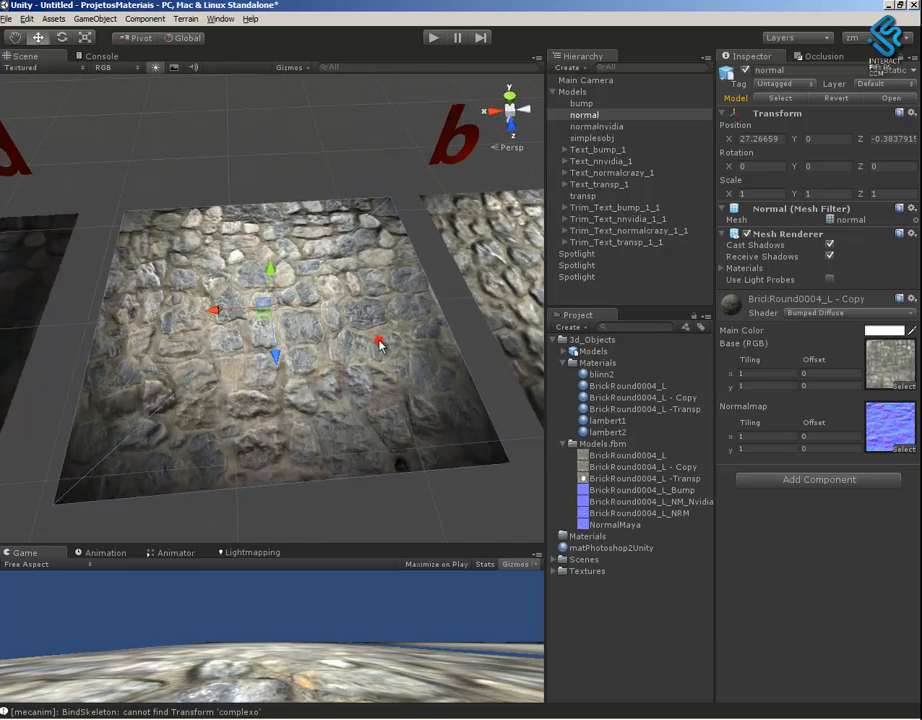
left_click(791, 300)
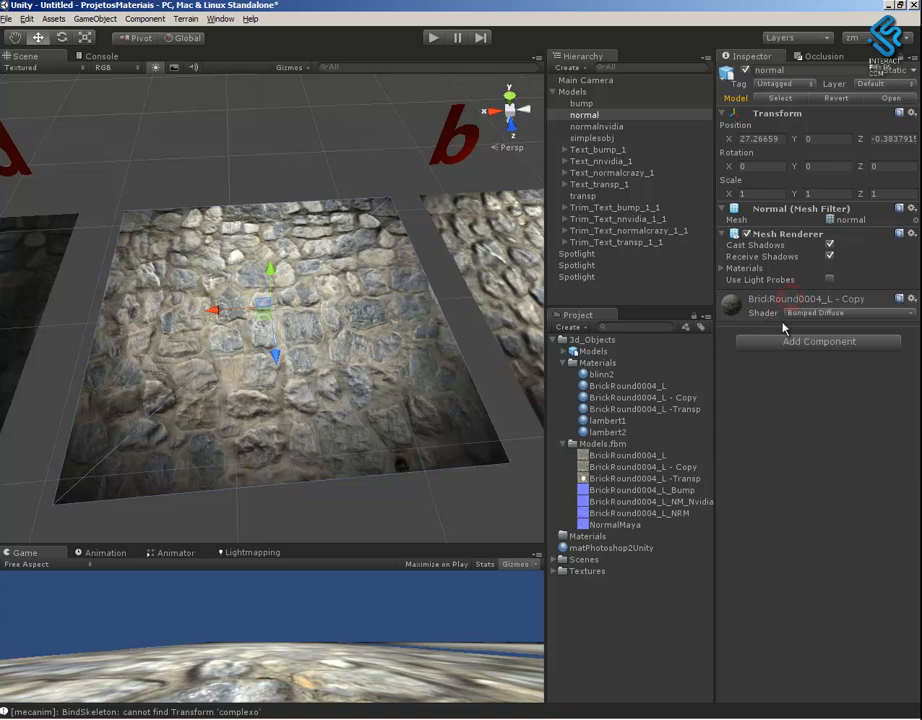
left_click(676, 513)
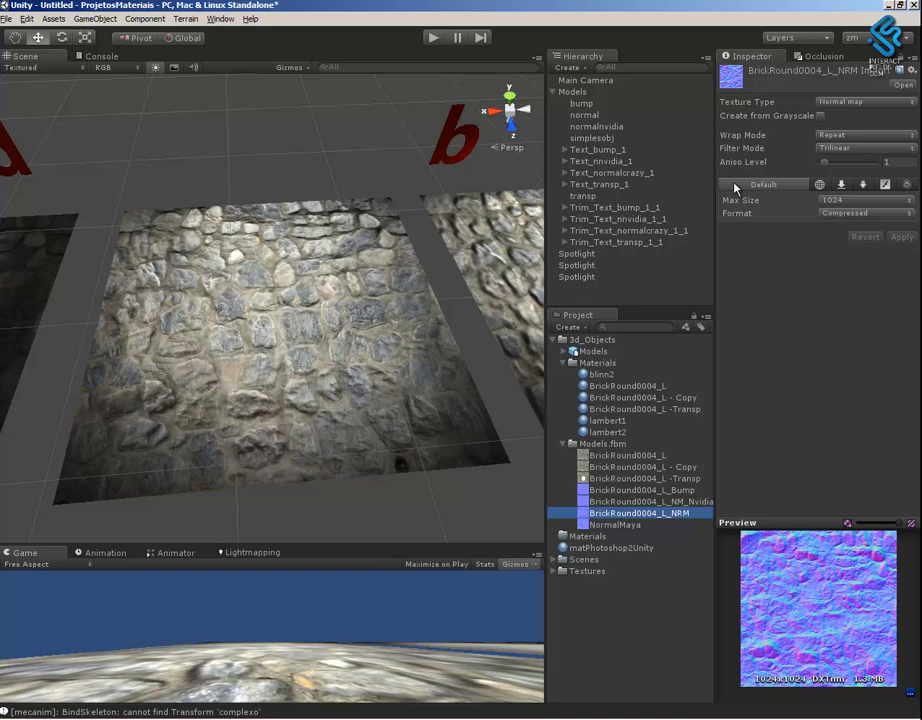
Move the spotlight near the normalnvidia plane along X to about 56.8 so that it lights that plane
left_click(368, 373)
left_click_drag(376, 408, 181, 293, "alt")
left_click_drag(224, 340, 381, 339, "alt")
right_click_drag(381, 339, 335, 251, "alt")
left_click_drag(335, 251, 354, 294, "alt")
left_click(325, 322)
left_click_drag(422, 309, 206, 247, "alt")
right_click_drag(206, 247, 121, 200, "alt")
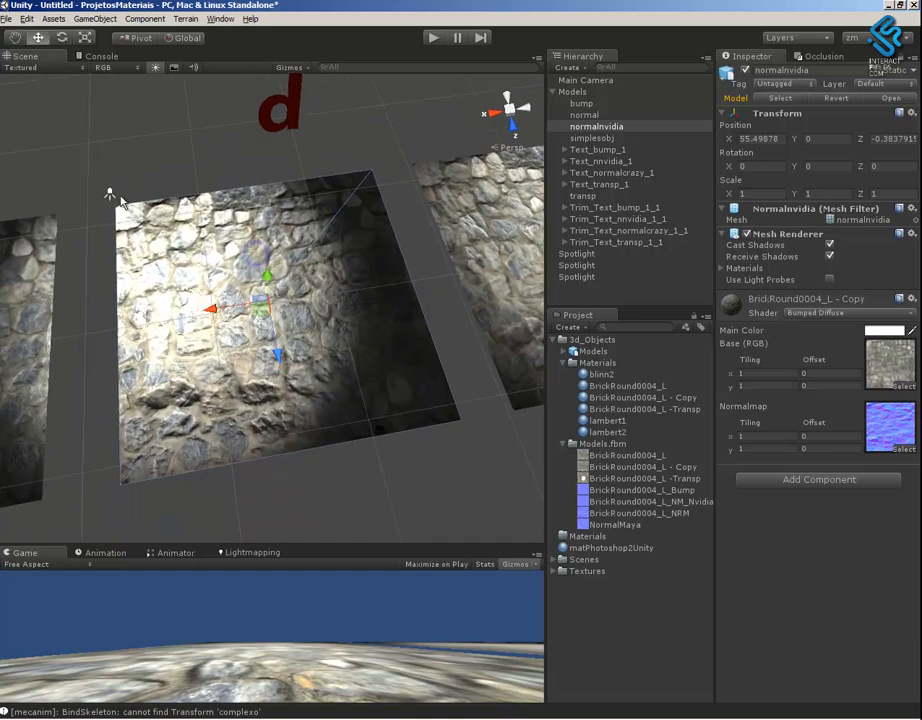
left_click(110, 192)
left_click_drag(62, 205, 458, 428)
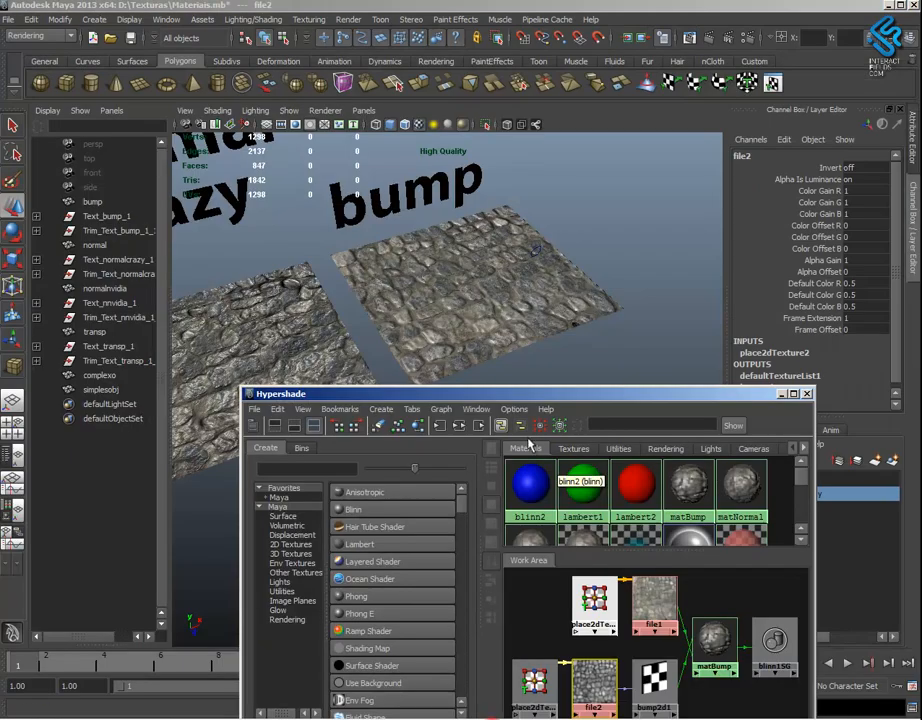
View the bump plane in Maya, and in Unity locate the normalnvidia plane's normal map texture and view its import settings
left_click_drag(383, 321, 433, 268, "alt")
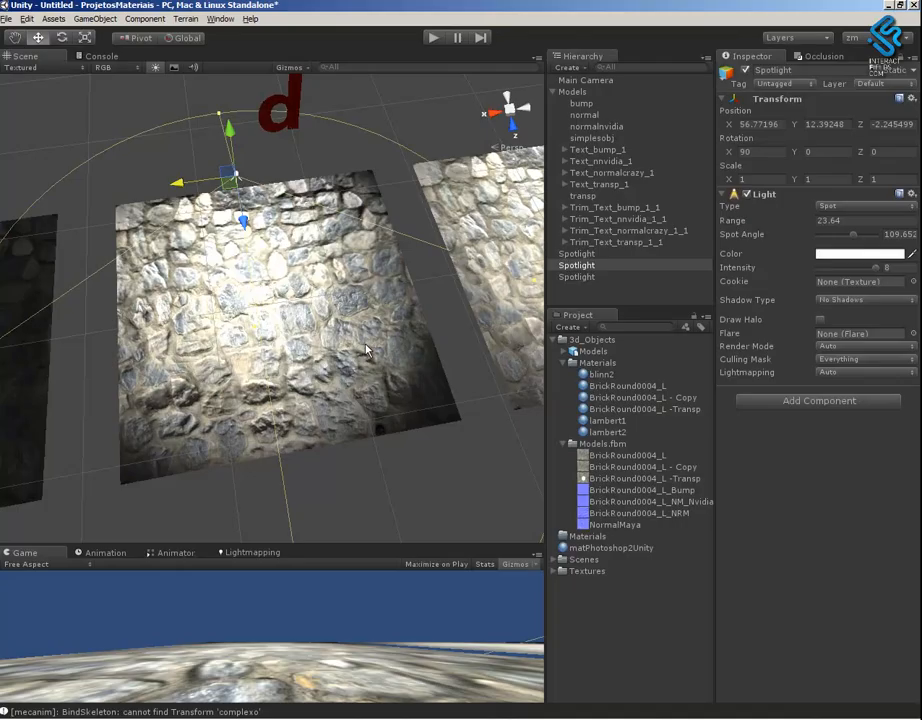
mouse_move(390, 430)
left_mouse_down("alt")
mouse_move(354, 358)
mouse_move(373, 411)
mouse_move(385, 411)
left_mouse_up("alt")
left_click(335, 277)
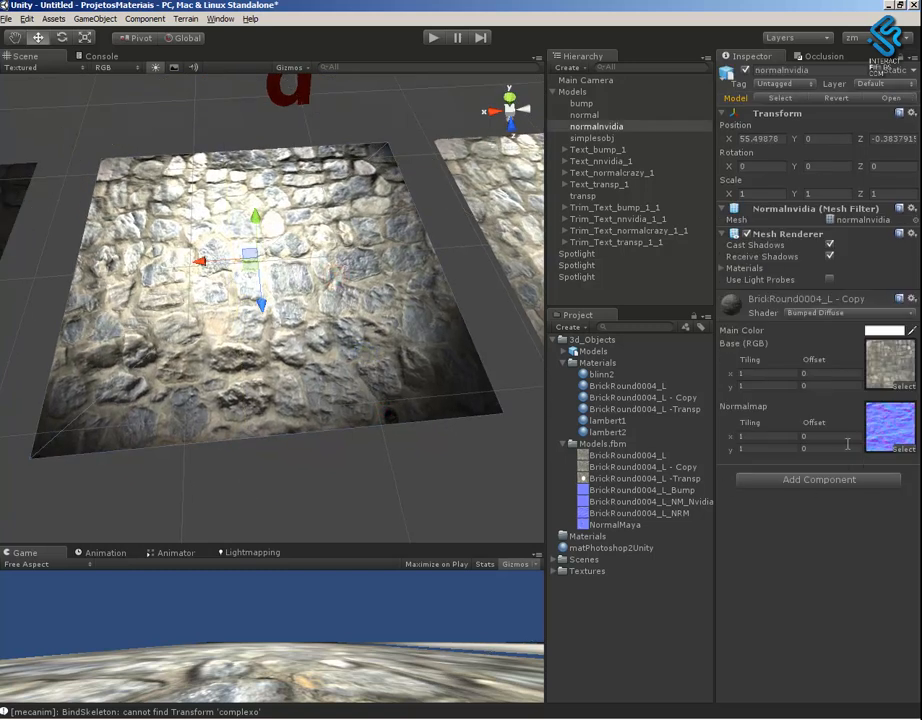
left_click(900, 440)
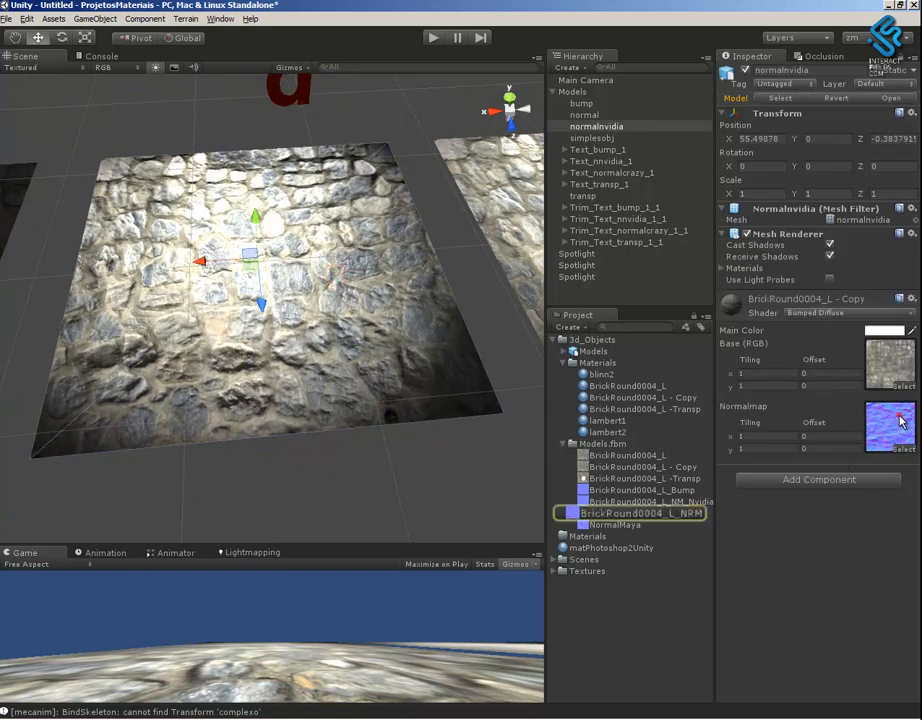
left_click(652, 514)
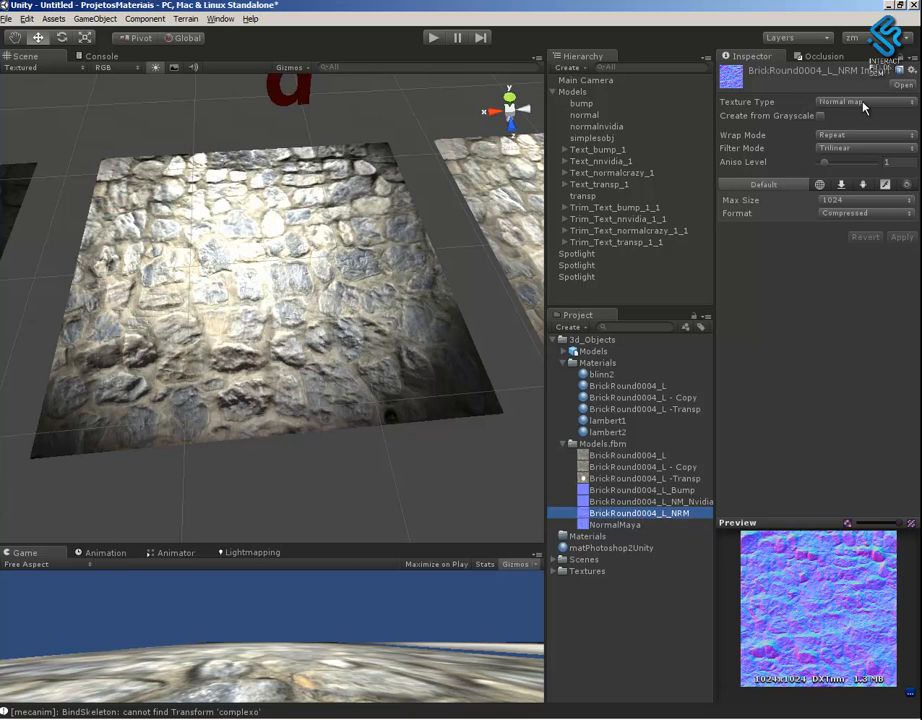
Raise the normalnvidia plane's spotlight to about Y 14.5 and view the BrickRound0004_L_NM_Nvidia texture's import settings
left_click_drag(407, 352, 327, 313, "alt")
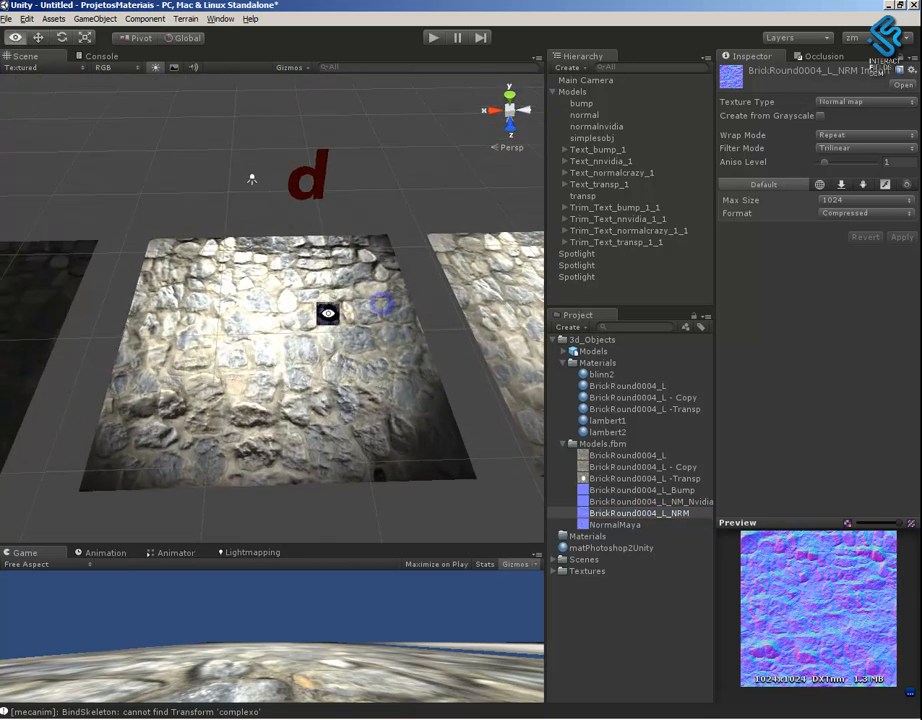
left_click(249, 181)
left_click(250, 179)
left_click_drag(243, 135, 250, 99)
left_click_drag(344, 328, 686, 478, "alt")
left_click(690, 501)
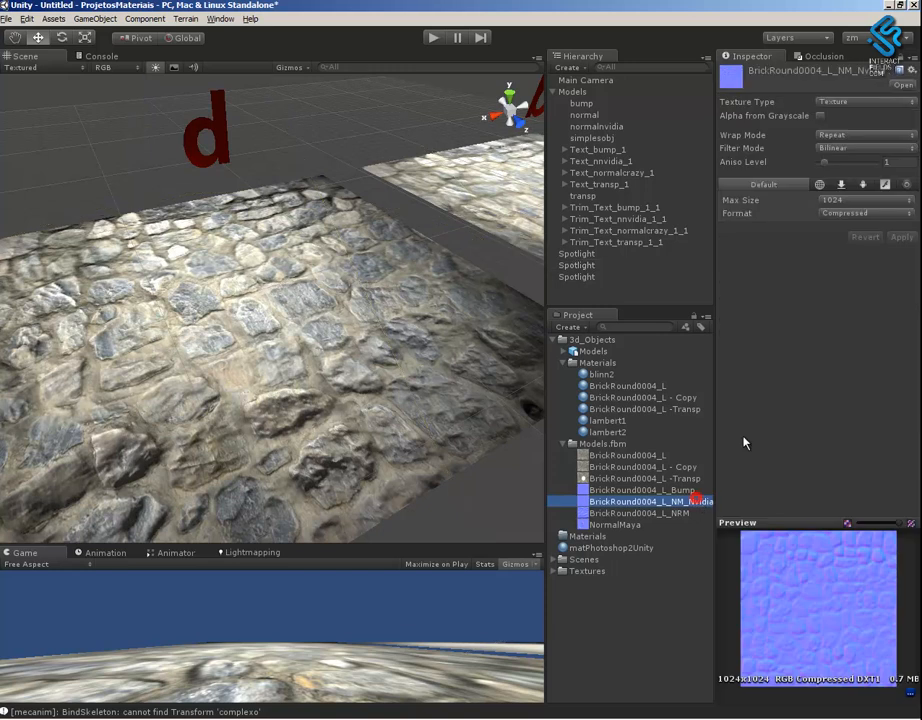
Examine the normalnvidia plane from several angles and view the transp plane's material settings
left_click_drag(507, 287, 346, 385, "alt")
left_click_drag(420, 356, 234, 382)
middle_click_drag(234, 382, 454, 392)
left_click_drag(430, 404, 410, 496, "alt")
middle_click_drag(408, 445, 268, 388)
right_click_drag(270, 360, 368, 384, "alt")
middle_click_drag(368, 384, 436, 343)
mouse_move(380, 358)
left_mouse_down("alt")
mouse_move(529, 340)
mouse_move(198, 329)
mouse_move(401, 354)
mouse_move(408, 336)
mouse_move(348, 383)
mouse_move(294, 366)
mouse_move(377, 356)
mouse_move(335, 379)
mouse_move(403, 395)
mouse_move(410, 354)
mouse_move(371, 344)
left_mouse_up("alt")
left_click(347, 352)
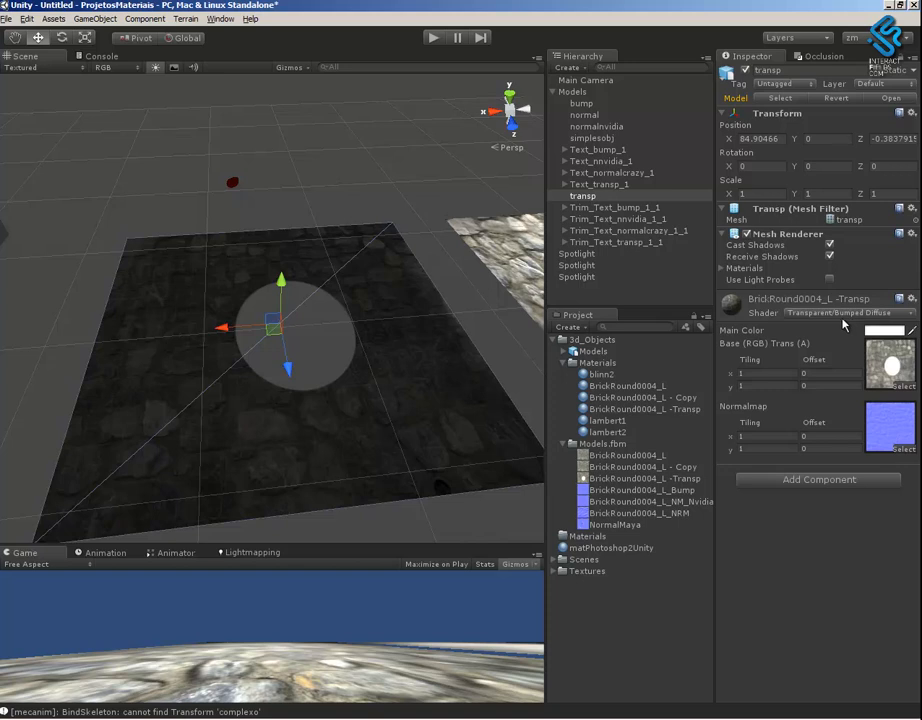
Move the normalnvidia plane's spotlight along X to about 83.5 over the transp plane and frame that plane closely
left_click_drag(407, 377, 0, 212, "alt")
left_click(334, 192)
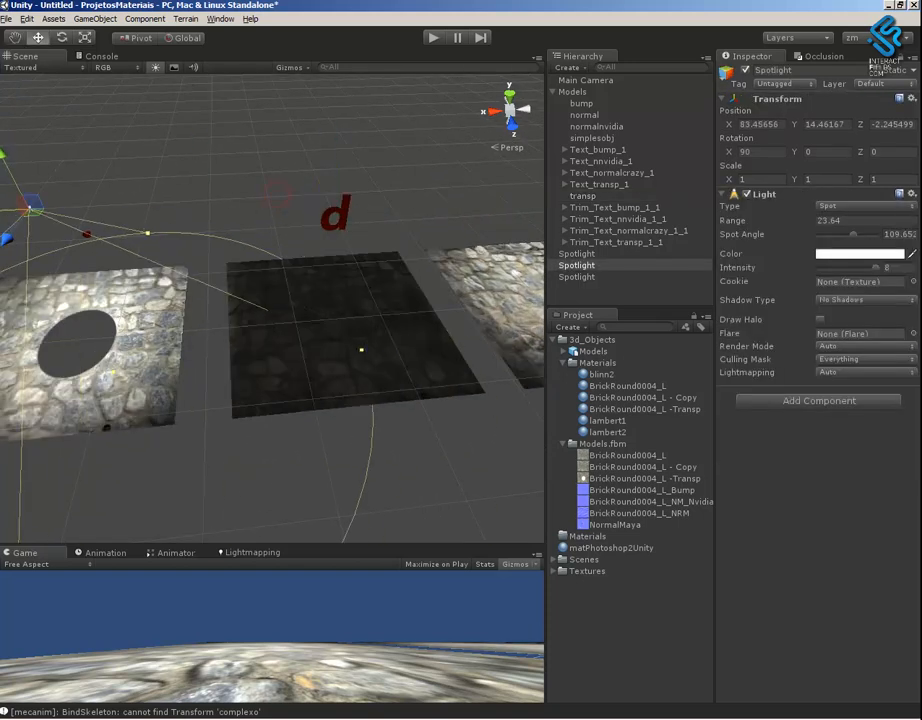
middle_click_drag(300, 360, 482, 354)
right_click_drag(482, 391, 714, 551, "alt")
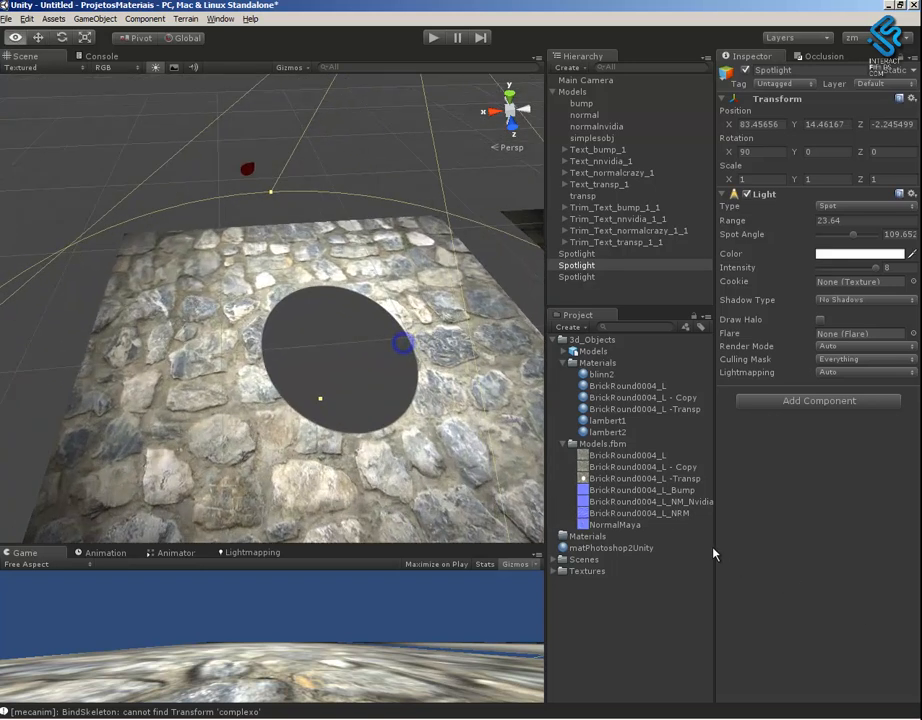
middle_click_drag(395, 356, 335, 352)
left_click_drag(294, 353, 405, 438, "alt")
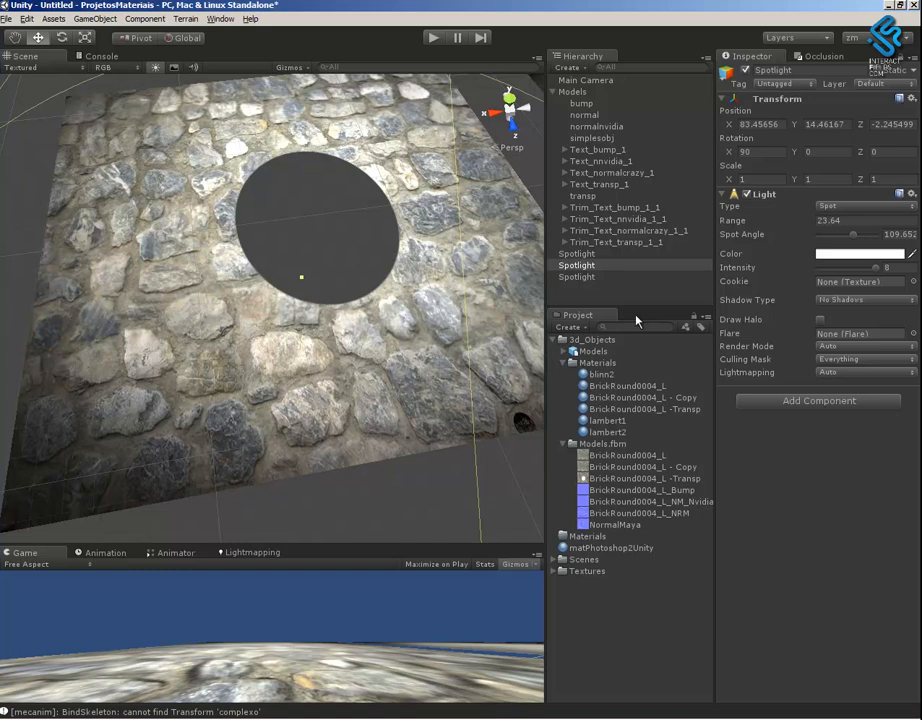
Assign BrickRound0004_L_NRM as the normal map of the transp plane's material and inspect the surface closely
left_click_drag(426, 290, 315, 272, "alt")
left_click_drag(327, 327, 354, 395, "alt")
left_click(458, 421)
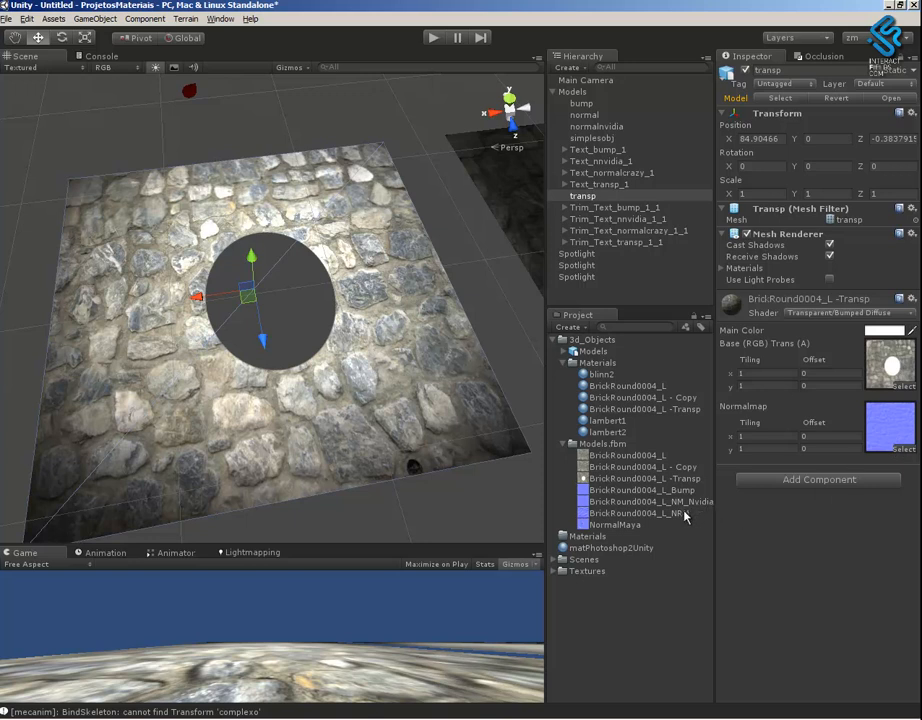
mouse_move(683, 514)
left_mouse_down()
mouse_move(907, 418)
mouse_move(895, 434)
left_mouse_up()
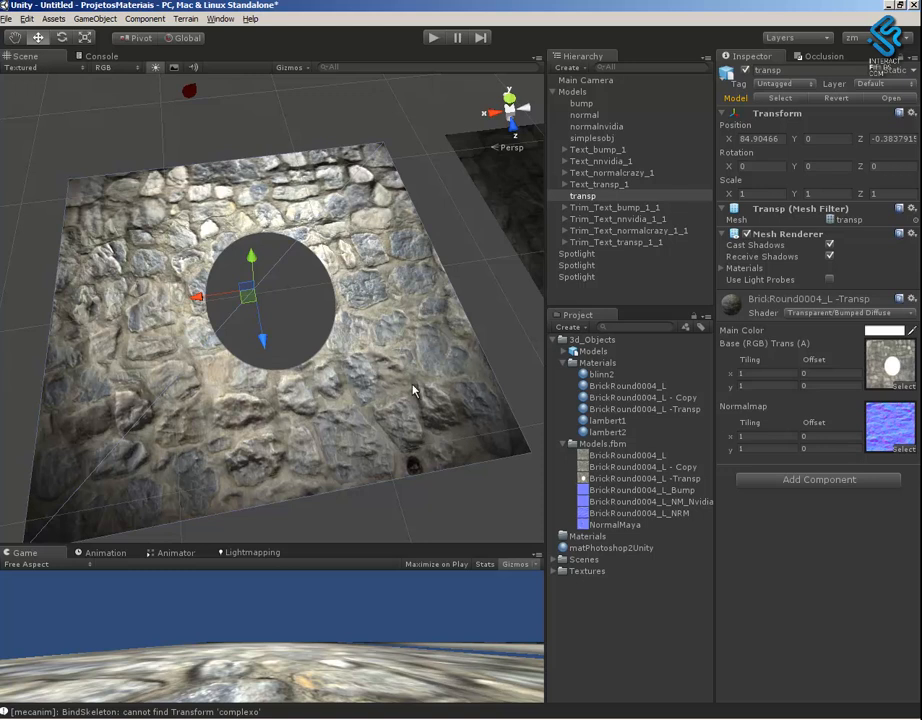
scroll(323, 377, "up", 2)
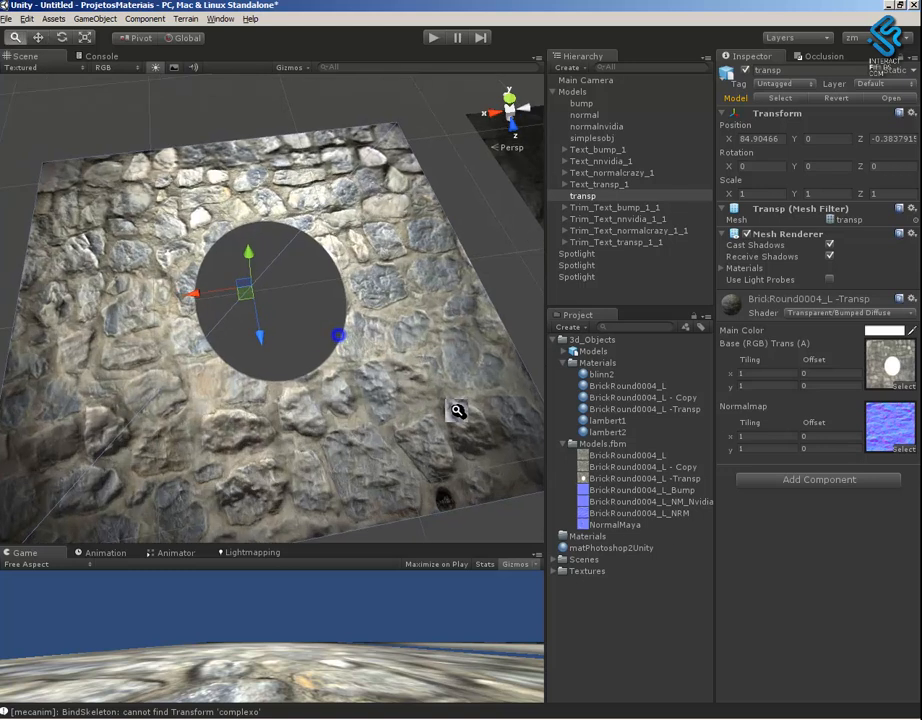
Switch the transp material's normal map between BrickRound0004_L_NM_Nvidia and BrickRound0004_L_NRM, ending with BrickRound0004_L_NM_Nvidia
left_click_drag(893, 436, 896, 435)
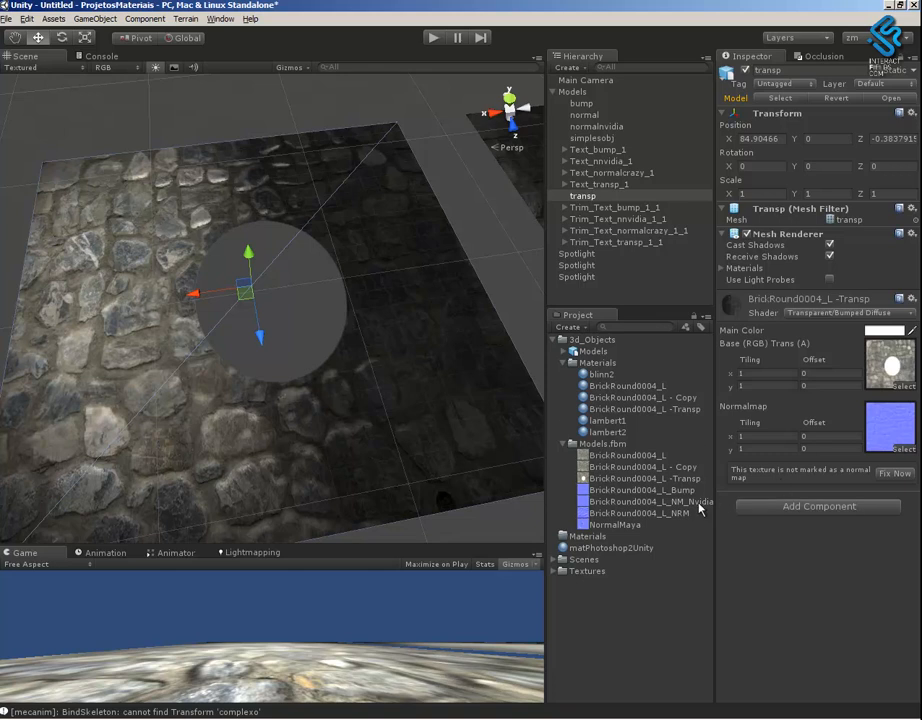
left_click_drag(699, 503, 882, 448)
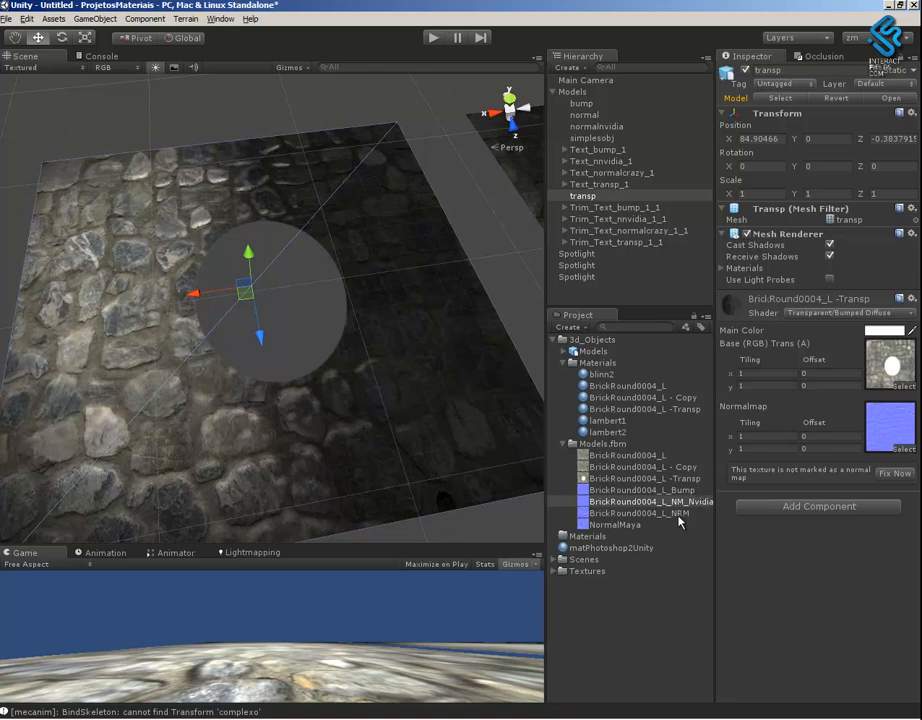
left_click_drag(680, 515, 877, 432)
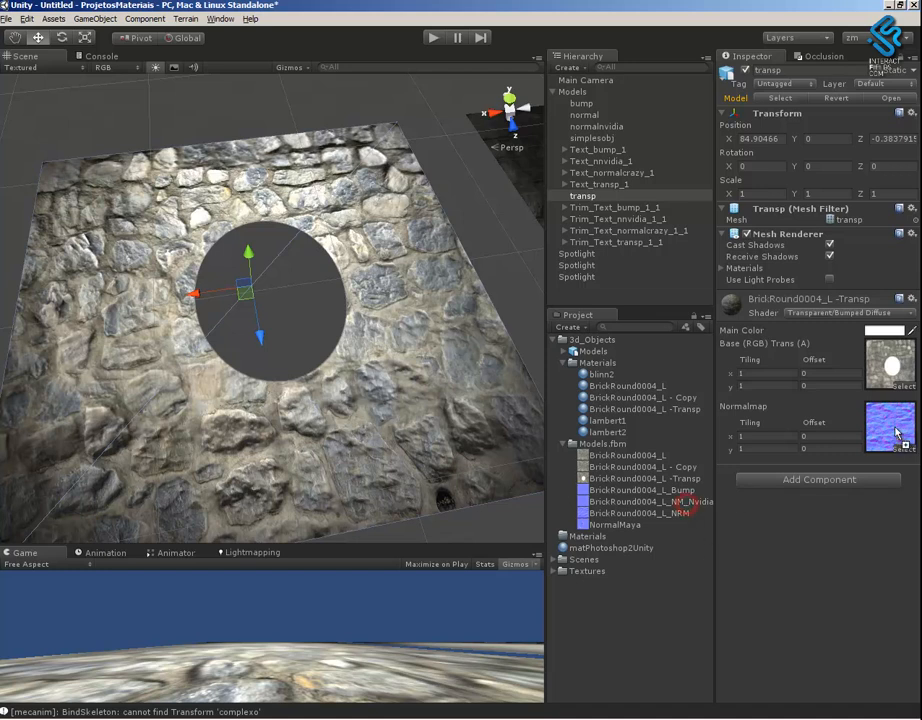
left_click_drag(897, 433, 897, 434)
Shift the transp plane's spotlight along X to about 82.2 and view the plane's lighting
left_click_drag(334, 376, 316, 151, "alt")
left_click(273, 131)
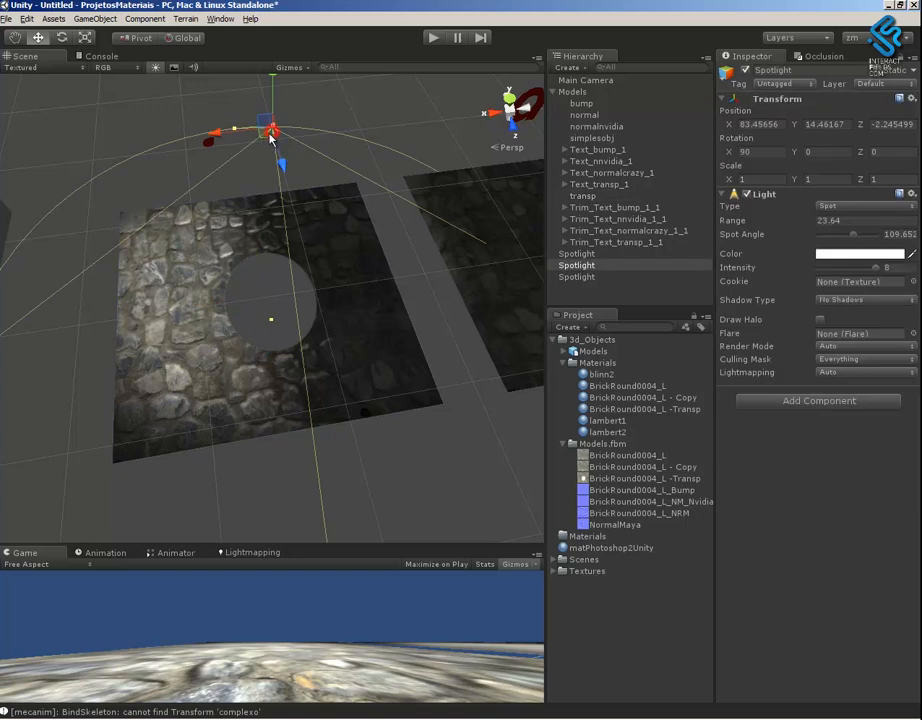
left_click_drag(224, 140, 247, 140)
left_click_drag(358, 354, 416, 344, "alt")
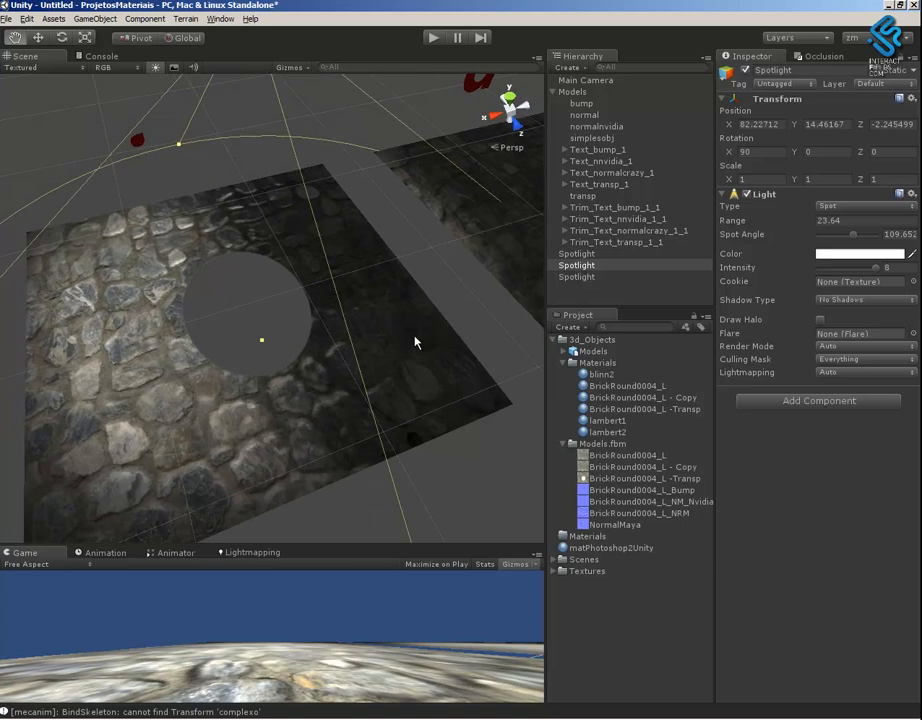
Set the transp plane's normal map to BrickRound0004_L_NRM and its shader to Transparent/Bumped Diffuse
left_click(420, 392)
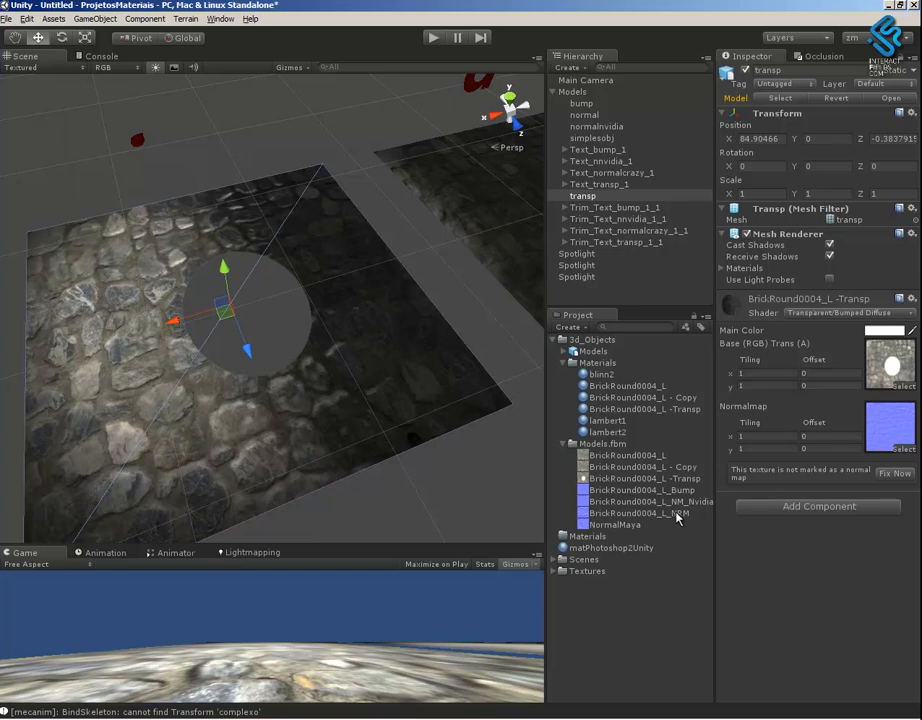
left_click_drag(438, 412, 484, 383, "alt")
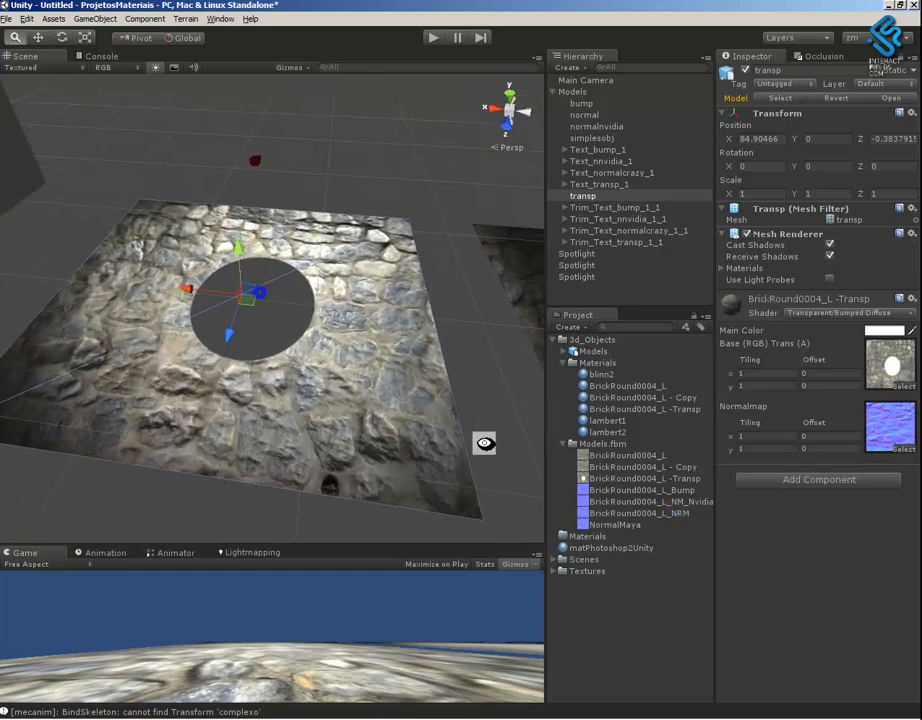
left_click(814, 315)
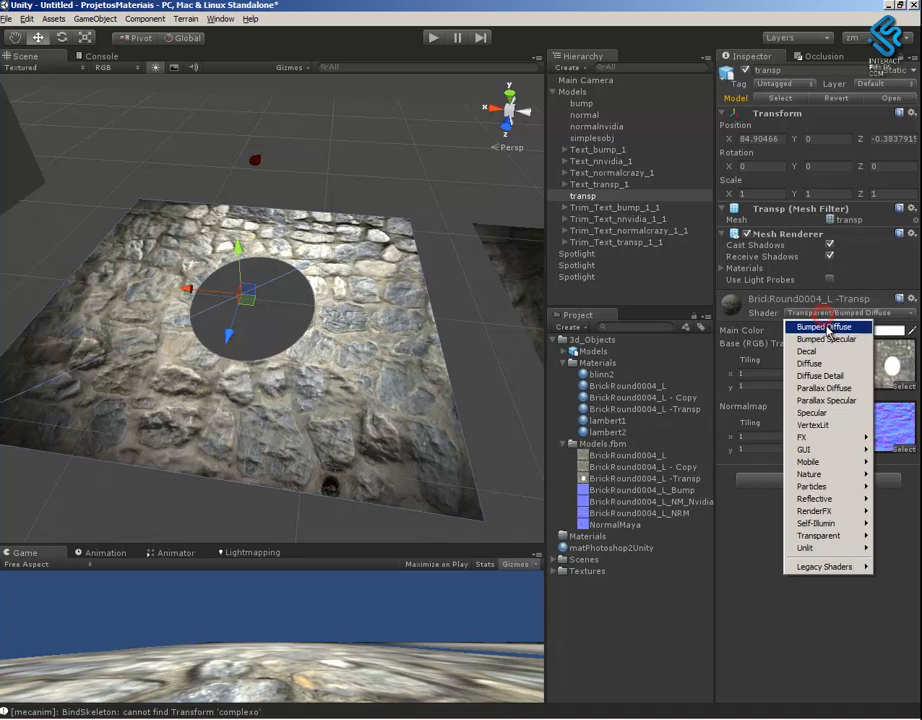
mouse_move(851, 538)
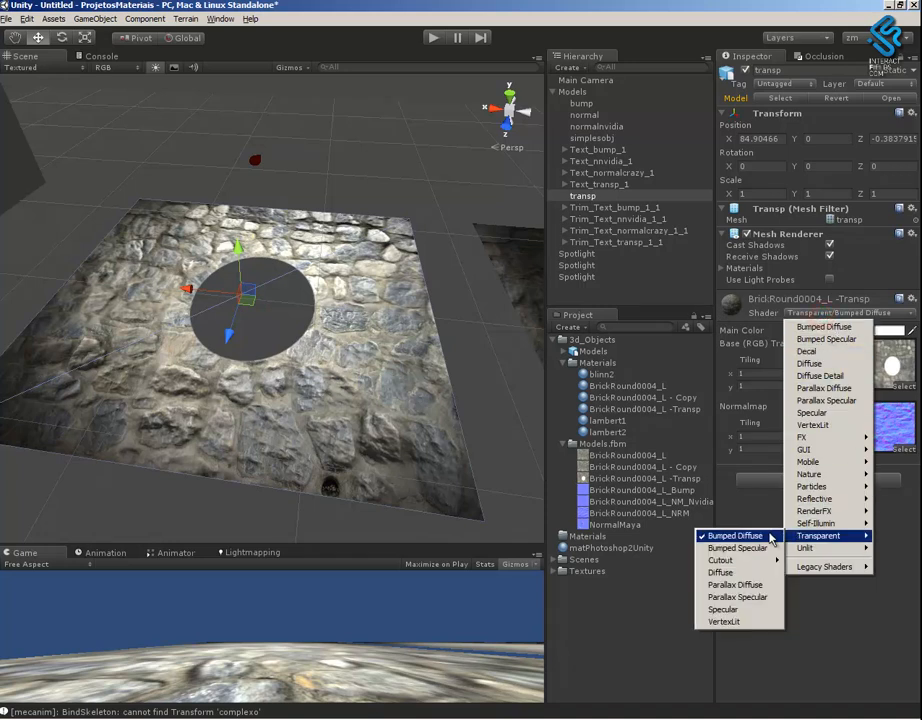
left_click(766, 541)
left_click_drag(330, 480, 407, 385, "alt")
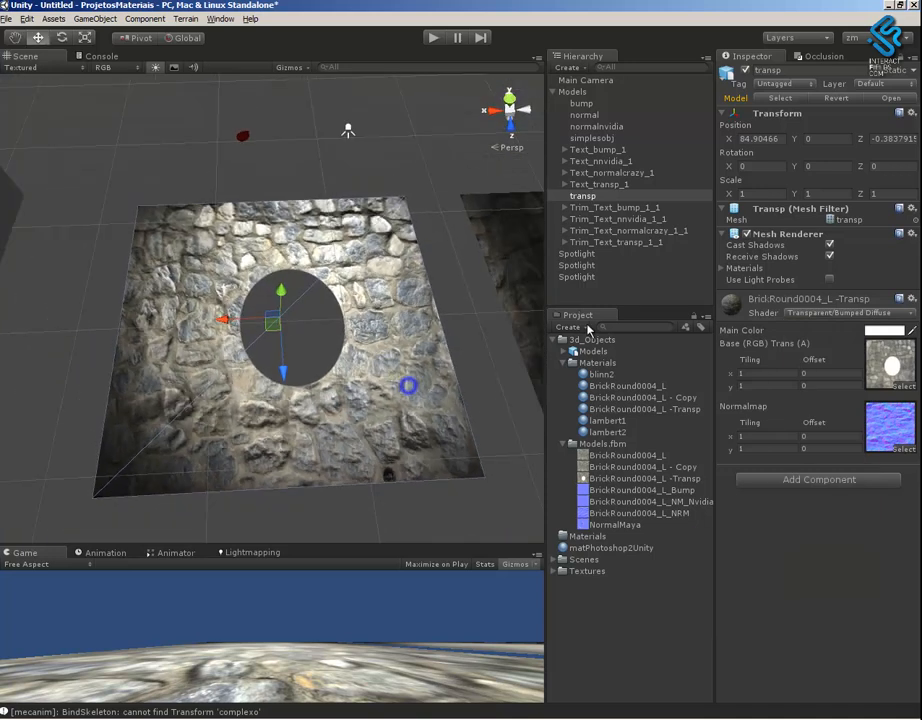
Change the transp material's shader to Transparent/Diffuse
left_click(831, 312)
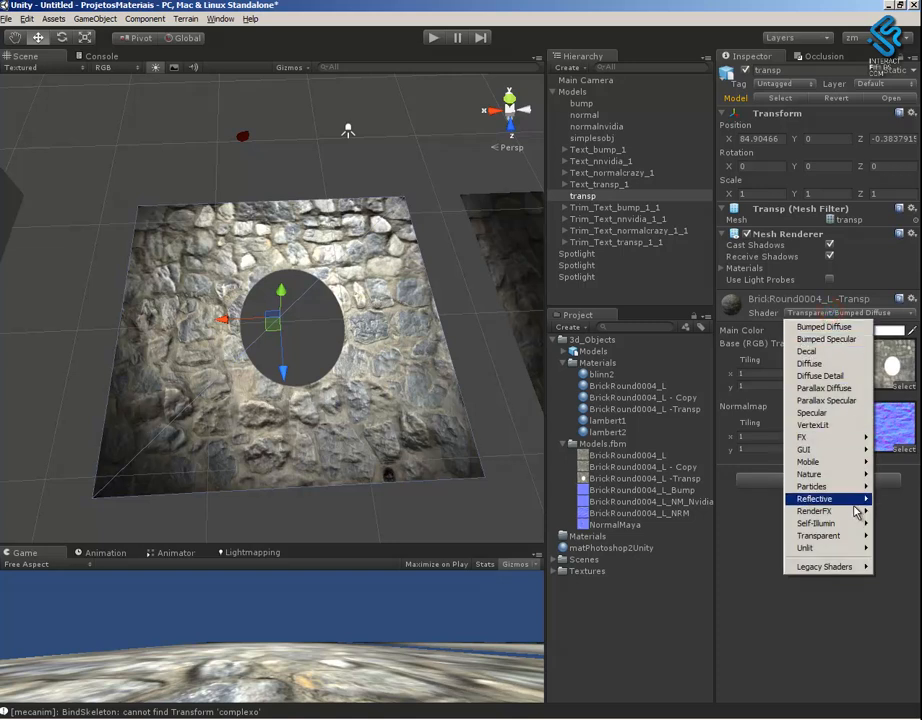
mouse_move(848, 530)
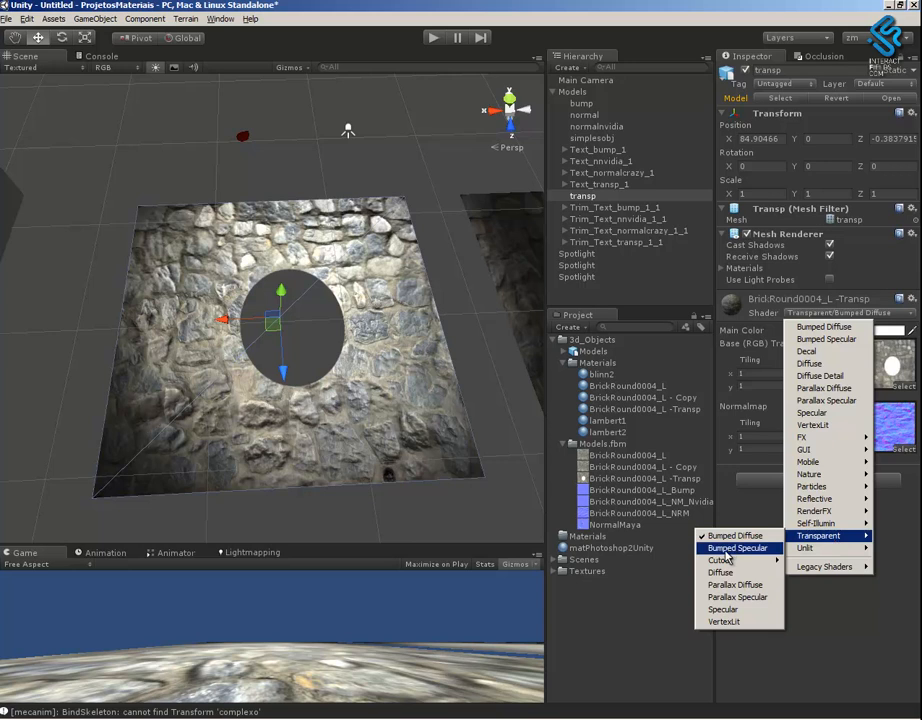
left_click(741, 572)
Move the transp plane's spotlight along X over the simplesobj box and raise it above the box
left_click_drag(345, 330, 402, 338, "alt")
middle_click_drag(287, 314, 538, 333, "alt")
right_click_drag(358, 340, 248, 255, "alt")
right_click_drag(317, 315, 250, 285, "alt")
right_click_drag(366, 299, 270, 275, "alt")
left_click(434, 251)
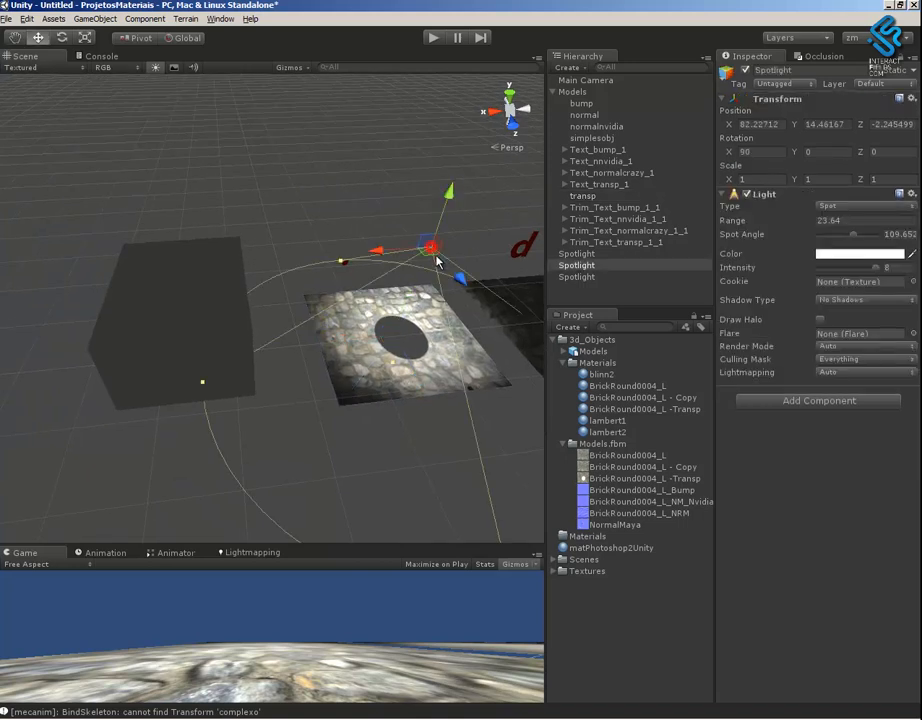
left_click_drag(375, 256, 137, 255)
left_click_drag(174, 215, 162, 124)
Select the simplesobj box and examine how the spotlight shades its normal-mapped faces from several angles
left_click(207, 290)
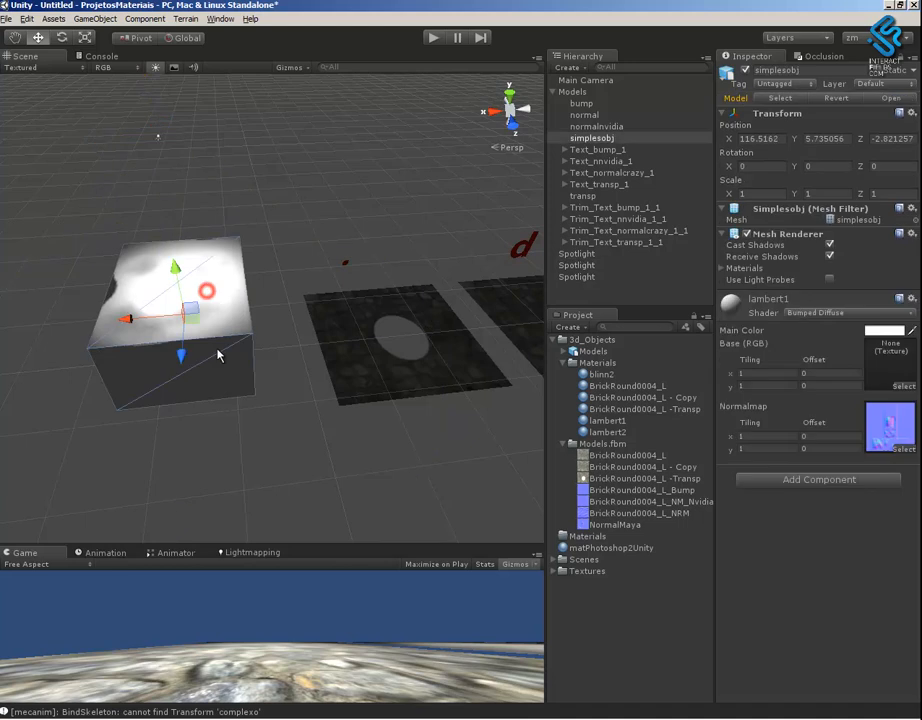
left_click_drag(215, 388, 327, 357, "alt")
left_click_drag(540, 447, 322, 414, "alt")
right_click_drag(399, 440, 270, 320, "alt")
right_click_drag(393, 379, 253, 288, "alt")
left_click_drag(346, 354, 323, 354, "alt")
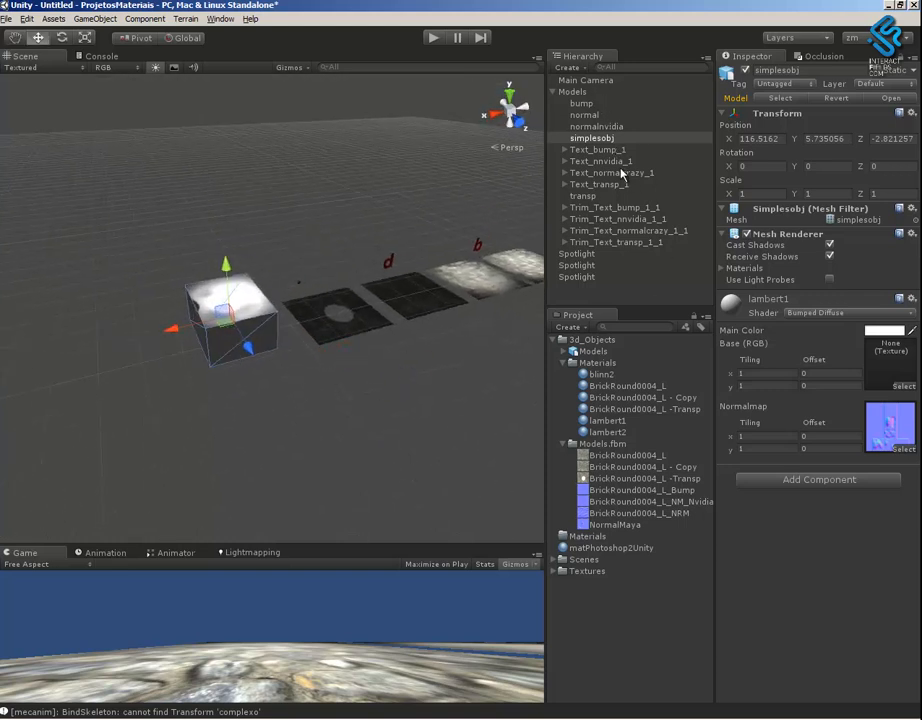
Select all three spotlights and deactivate them together
left_click(585, 254)
left_click(577, 277, "shift")
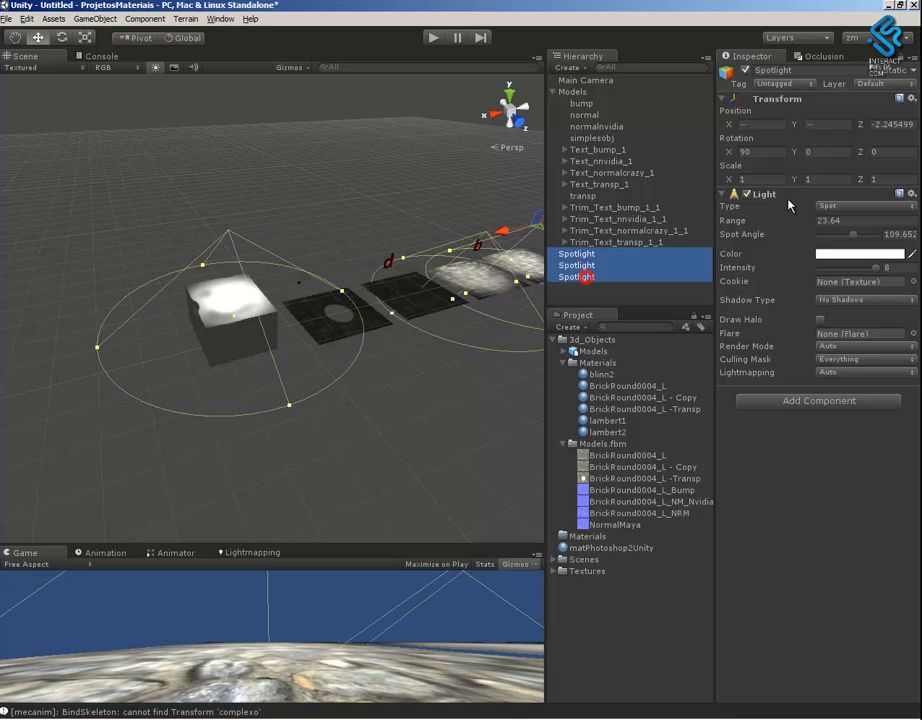
left_click(745, 71)
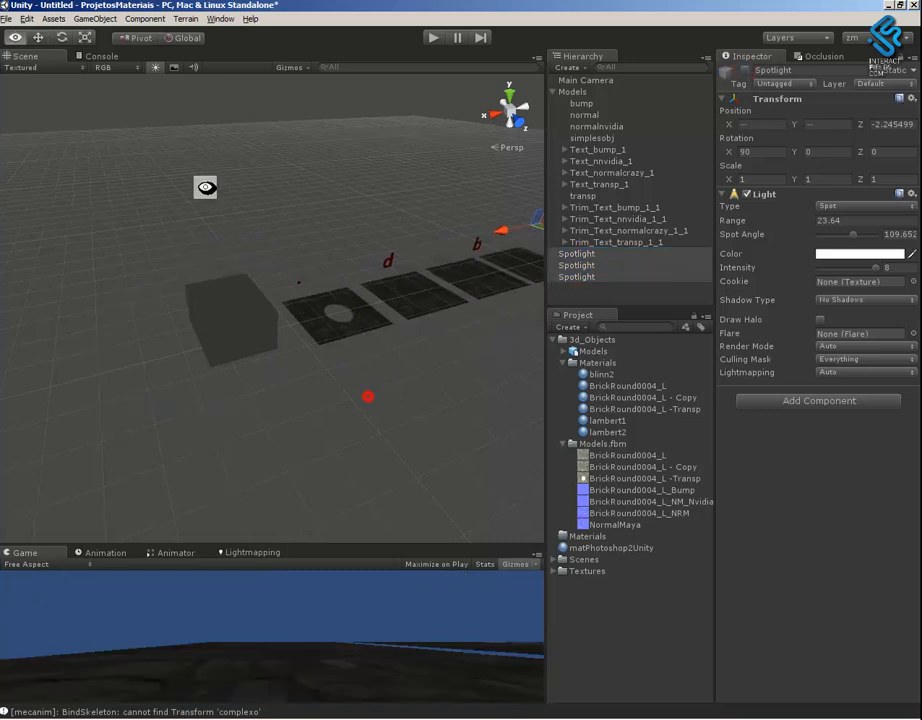
Add a directional light to the scene and raise it along Y to about 35 above the models
left_click(84, 18)
mouse_move(103, 55)
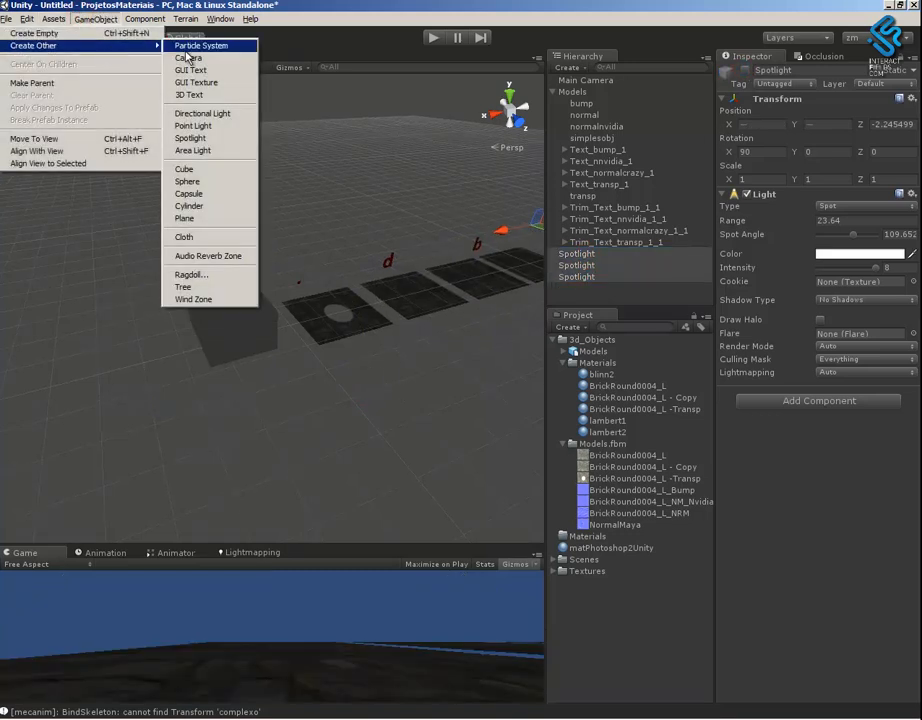
left_click(220, 114)
left_click_drag(267, 401, 165, 383, "alt")
left_click_drag(274, 260, 253, 165)
left_click_drag(209, 351, 312, 410, "alt")
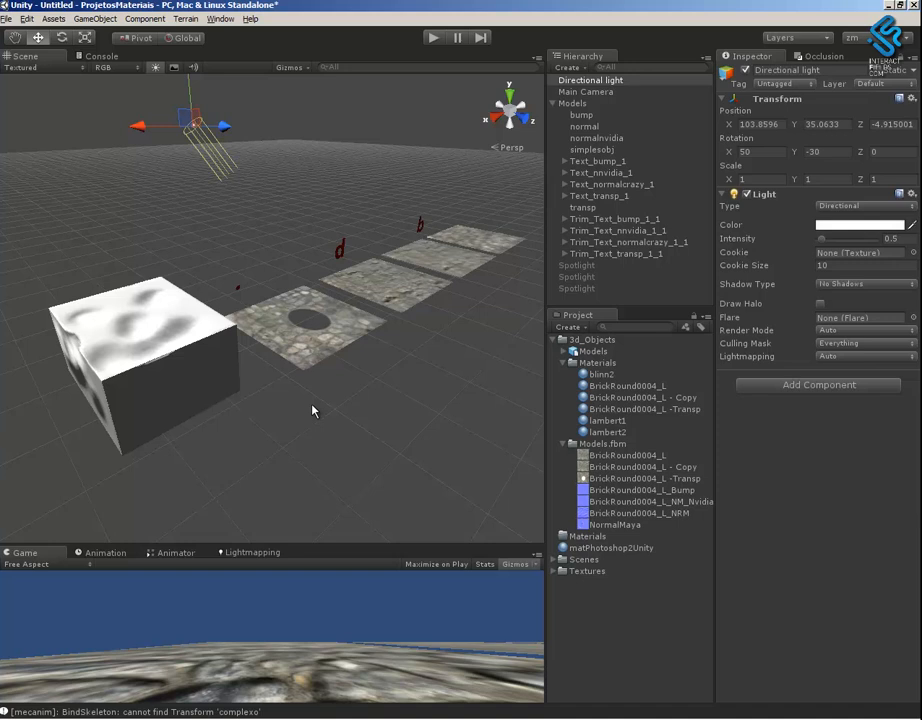
Locate the NormalMaya texture used by the simplesobj box and review its import settings and preview against the box
left_click(185, 340)
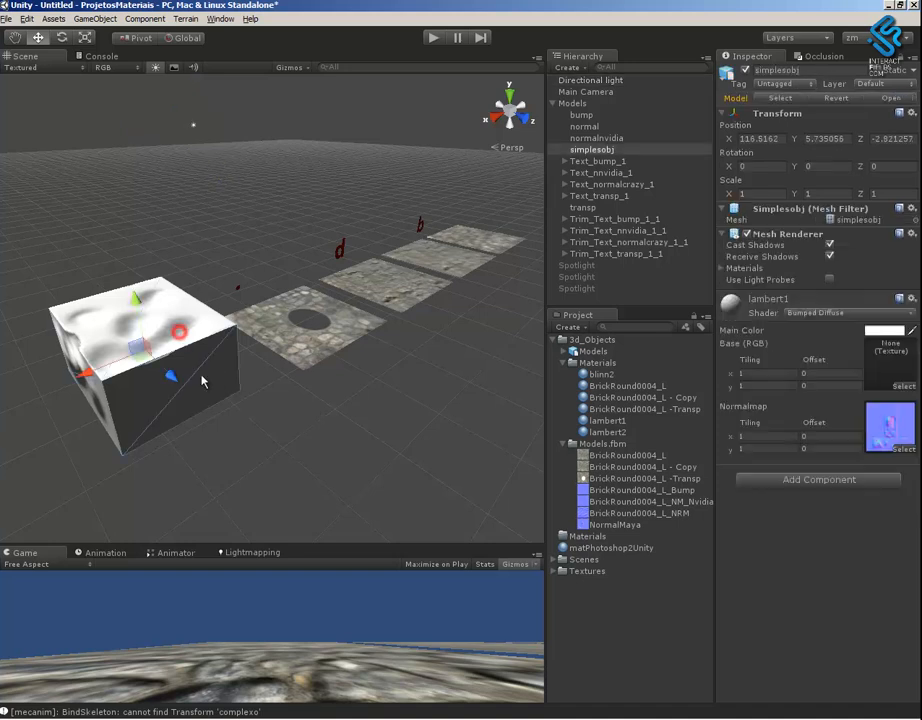
left_click(888, 430)
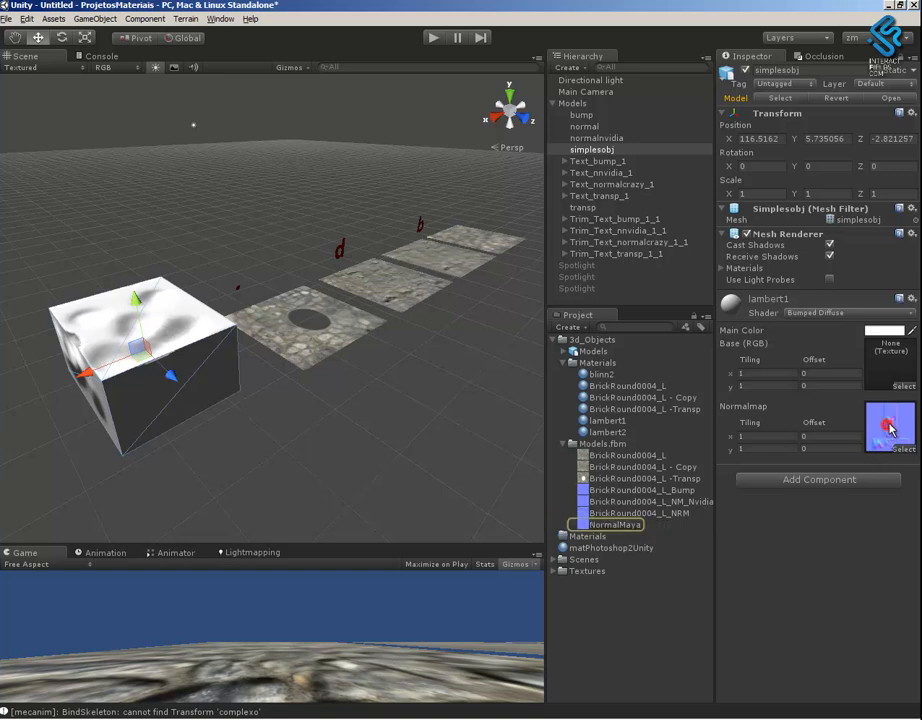
left_click(637, 525)
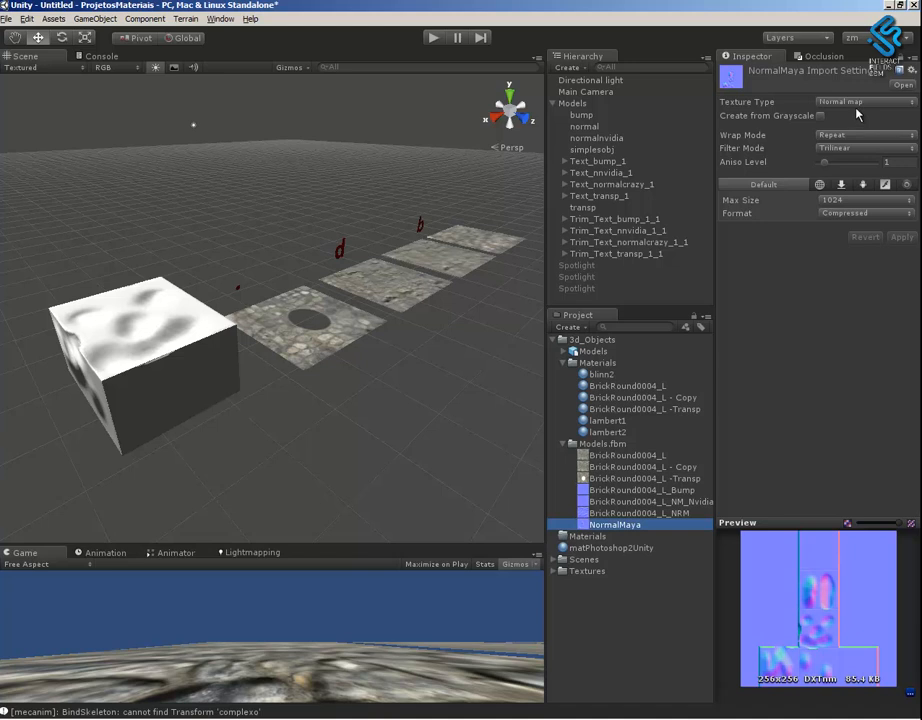
left_click(792, 643)
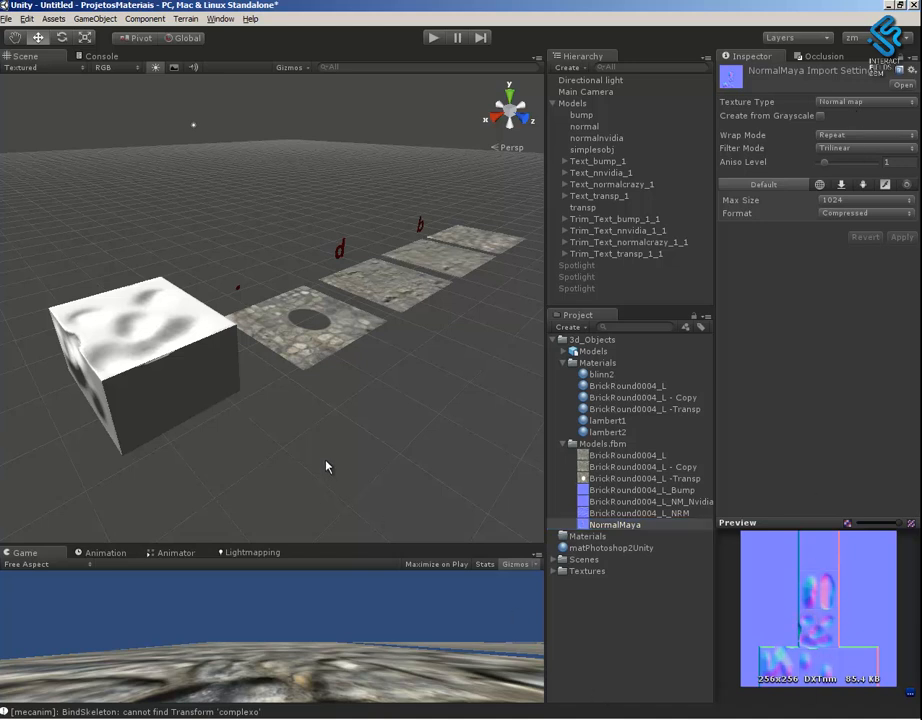
left_click(141, 389)
left_click_drag(165, 355, 226, 417, "alt")
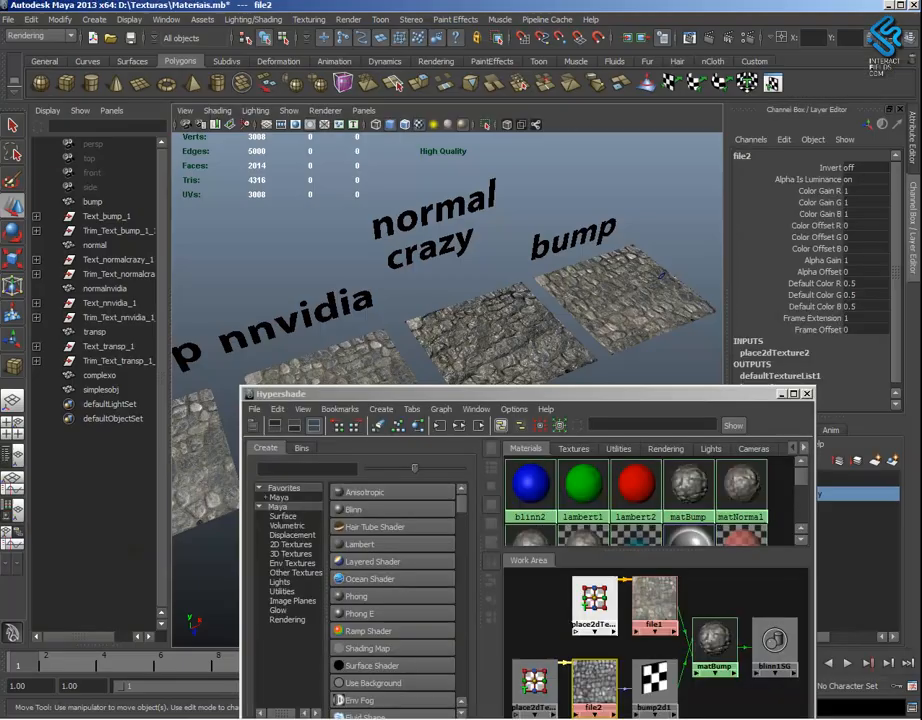
Switch to Maya, select the green simplesobj box beside the transp plane, and minimize the Hypershade window
left_click_drag(339, 298, 576, 227, "alt")
middle_click_drag(416, 328, 590, 258, "alt")
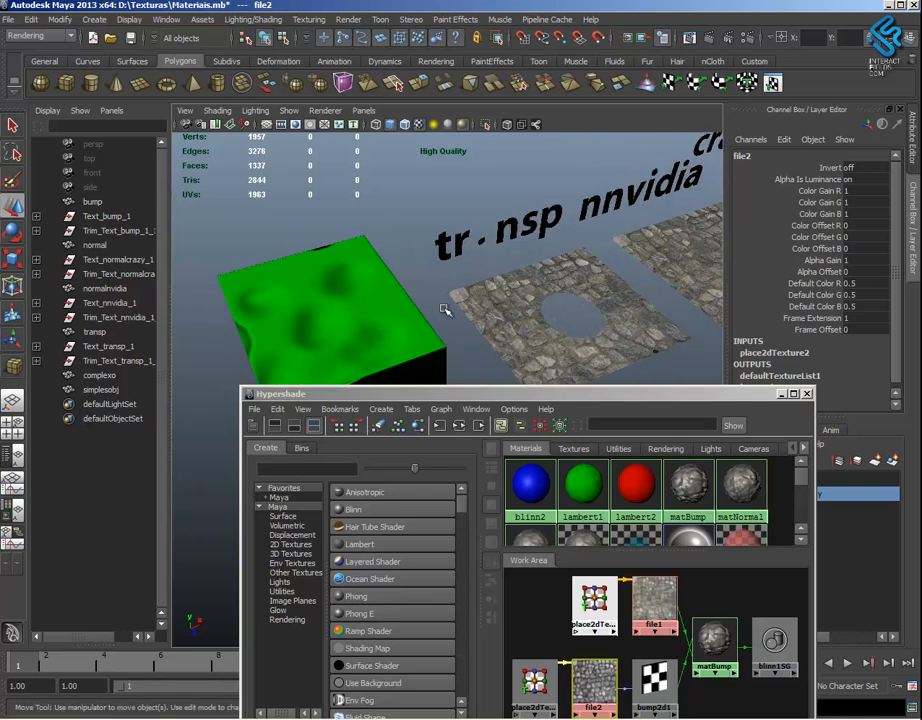
left_click(348, 315)
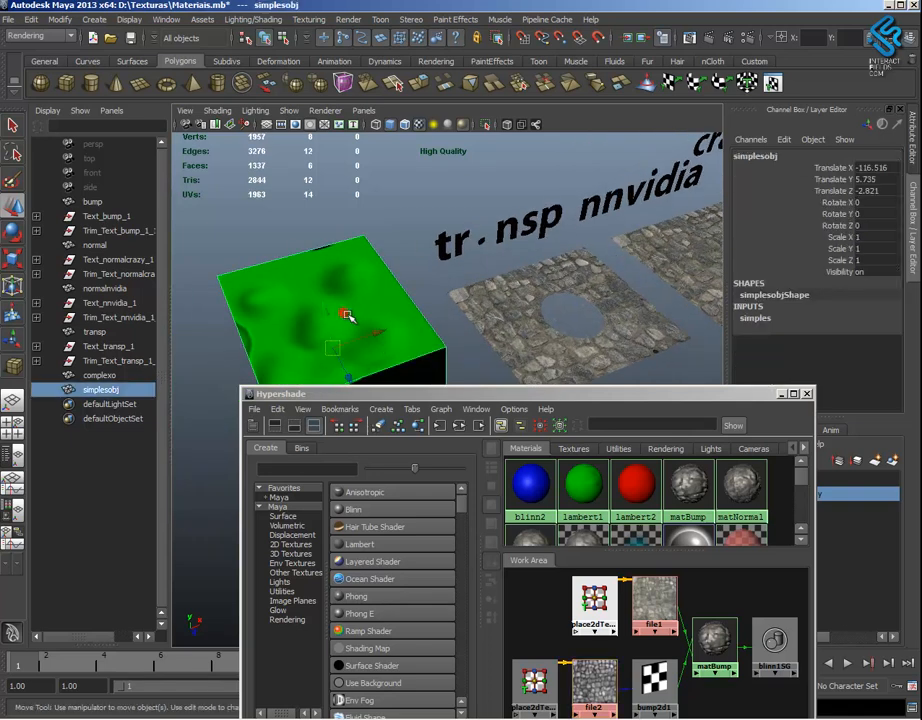
left_click(782, 393)
Toggle the simples and complexoly layers to compare both boxes, ending with simples hidden and complexoly shown
left_click(744, 491)
left_click(743, 481)
left_click_drag(465, 506, 508, 500, "alt")
left_click(743, 494)
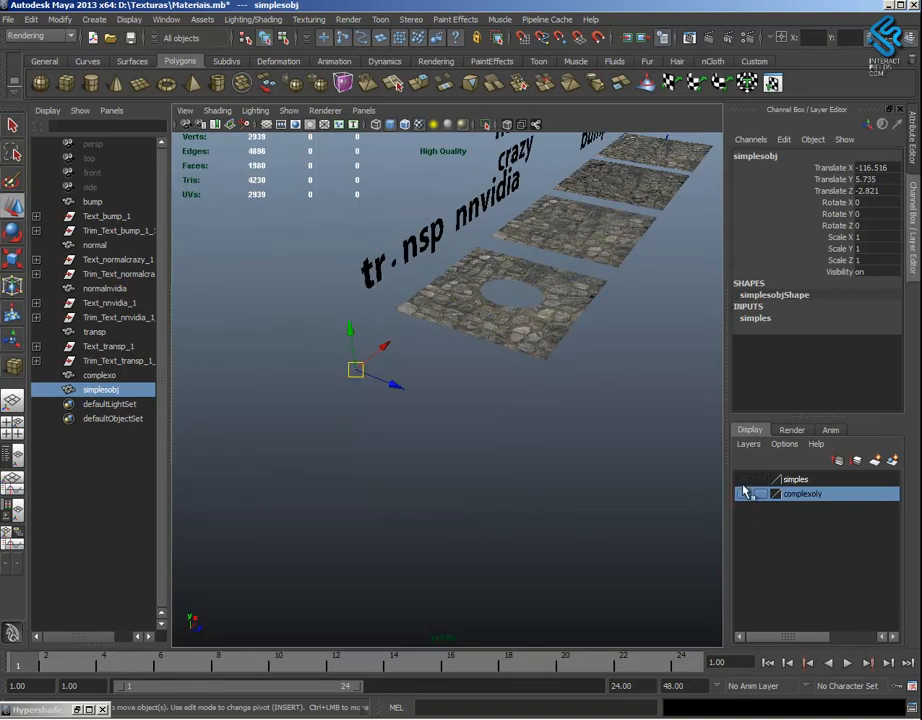
left_click(743, 480)
left_click(743, 480)
left_click(743, 494)
Select the blue complexo box to examine its dense mesh beside the textured planes
left_click(427, 388)
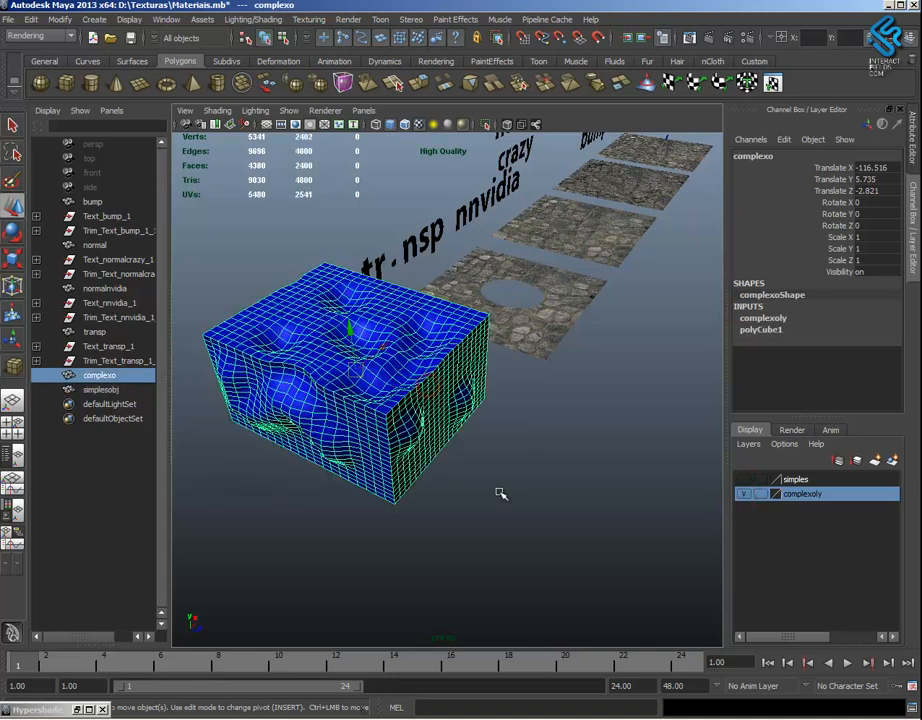
left_click_drag(551, 508, 447, 527, "alt")
middle_click_drag(523, 508, 375, 477, "alt")
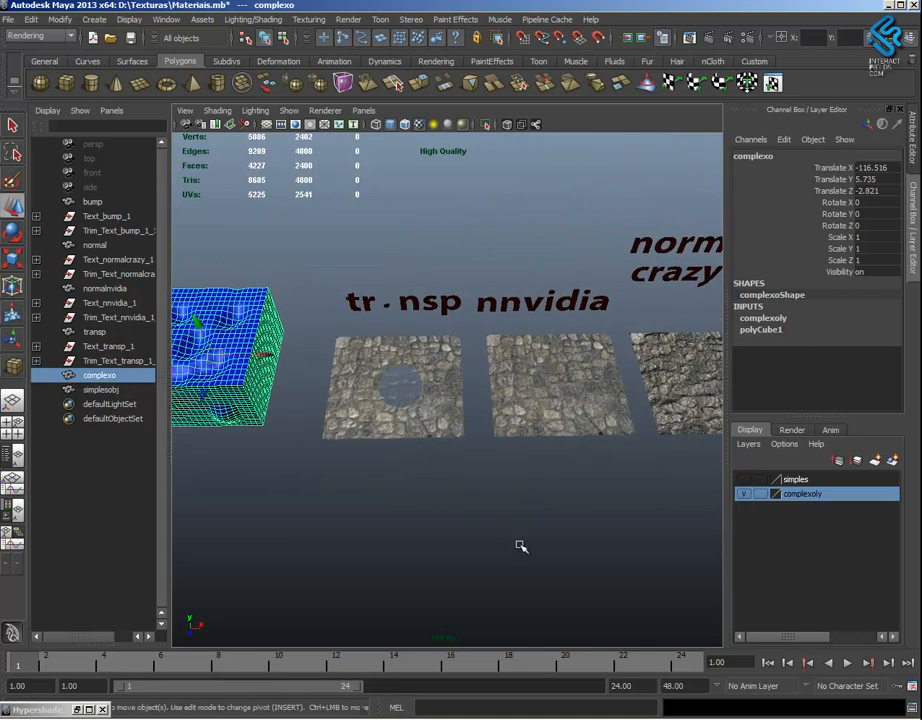